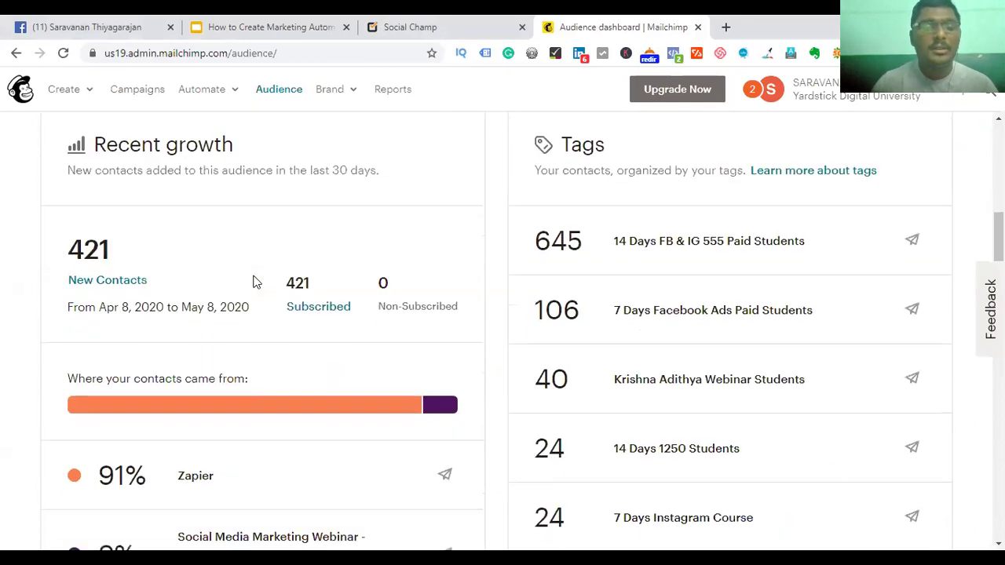
- Go to Mailchimp's Campaigns page from the top navigation
scroll(452, 292, up, 4)
scroll(440, 298, up, 2)
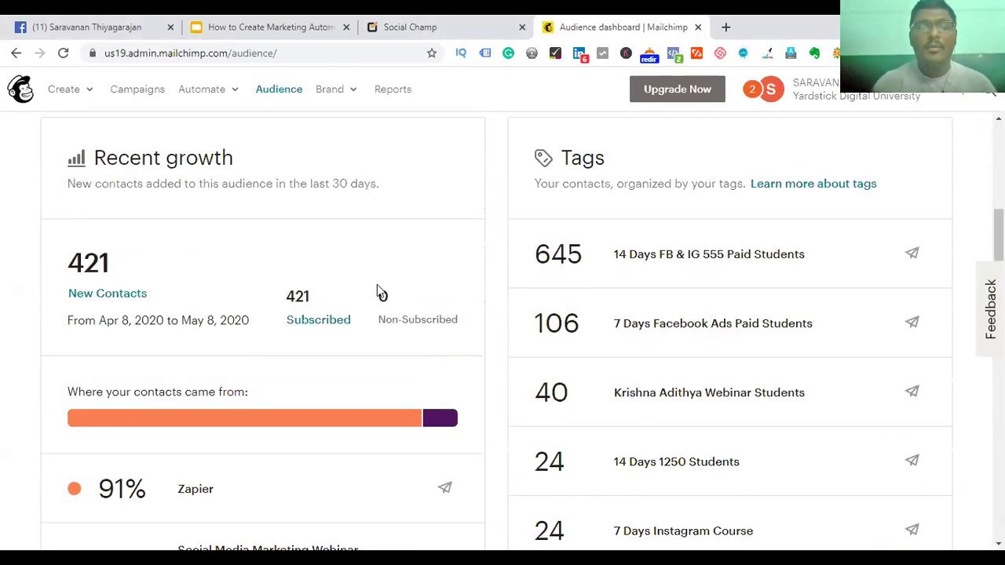
scroll(377, 291, down, 10)
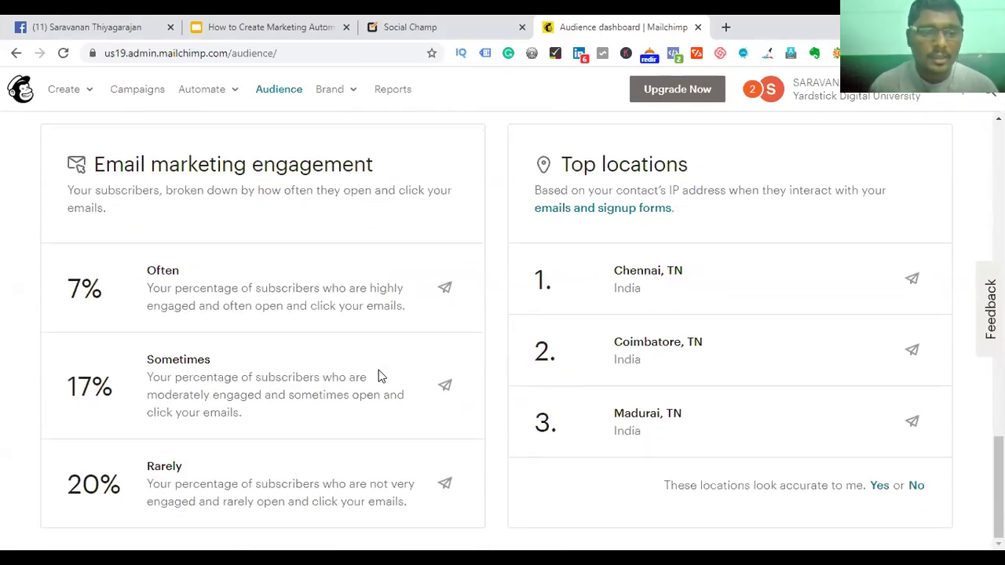
scroll(378, 375, up, 15)
scroll(380, 375, down, 3)
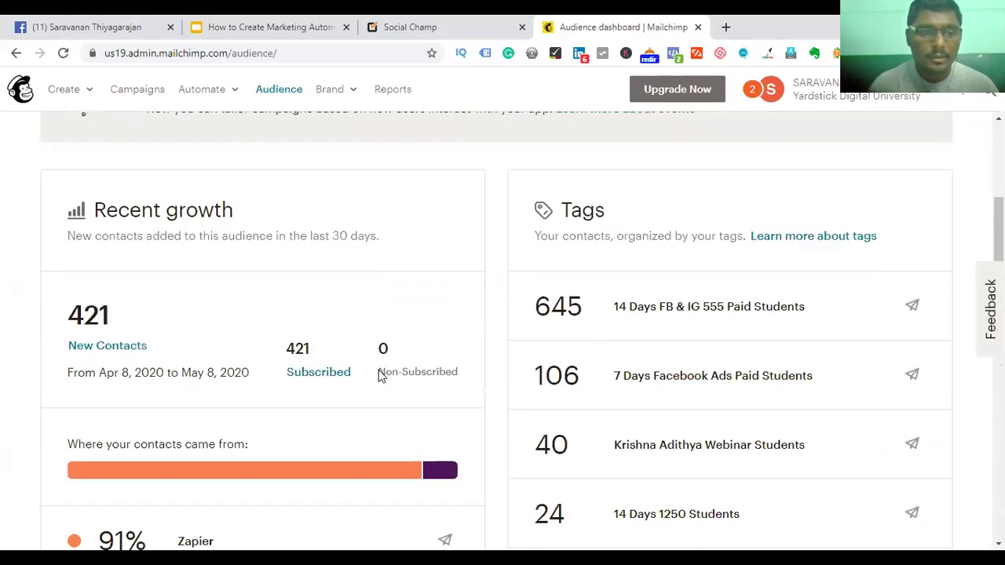
scroll(417, 366, up, 4)
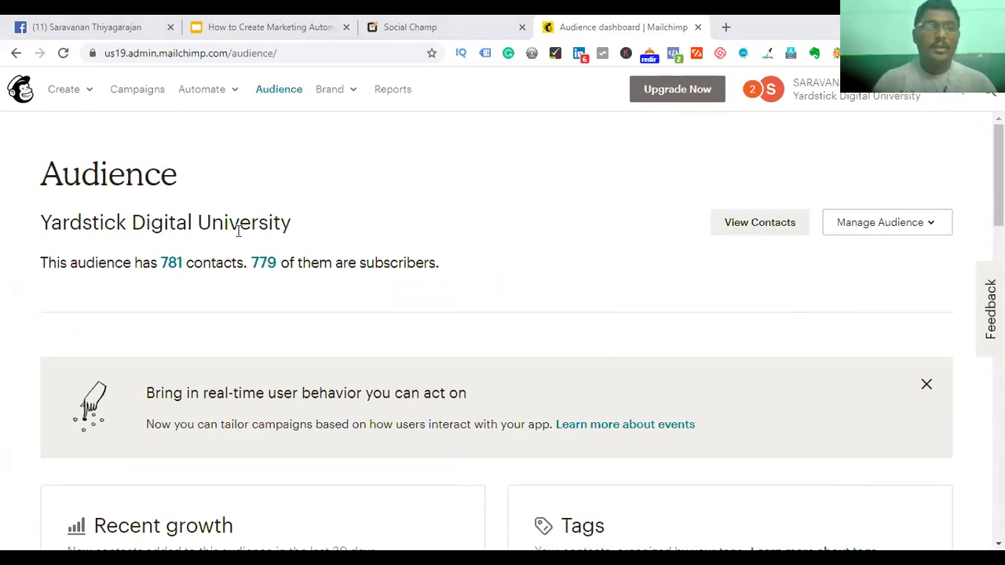
click(135, 91)
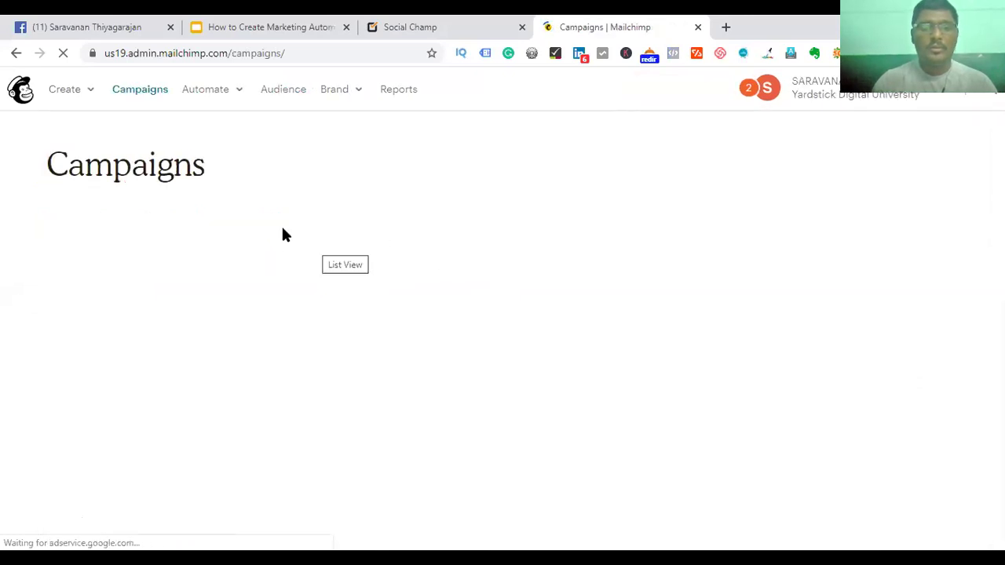
- Open and dismiss Chrome's menu and a spare tab, then start a new campaign
click(995, 52)
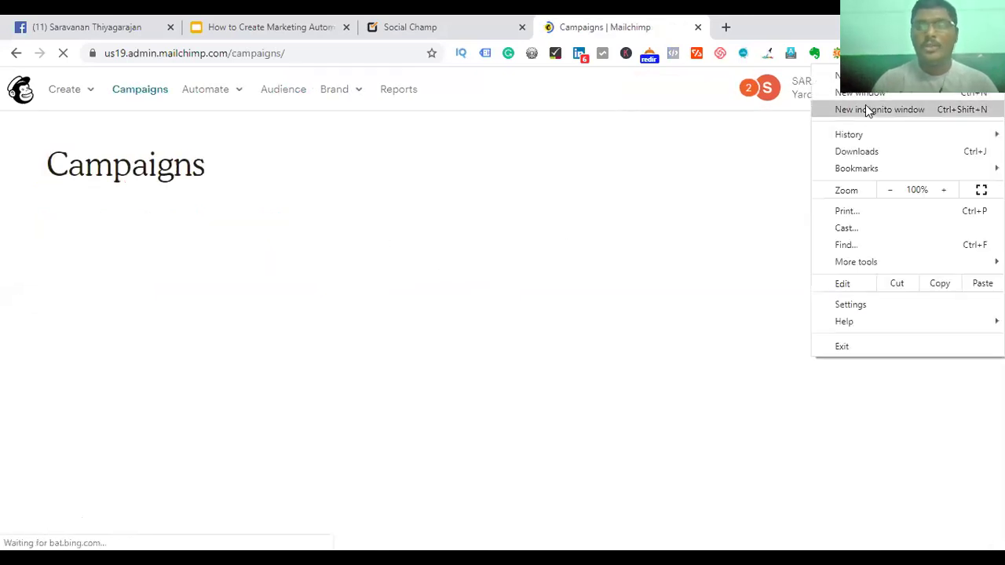
key(Escape)
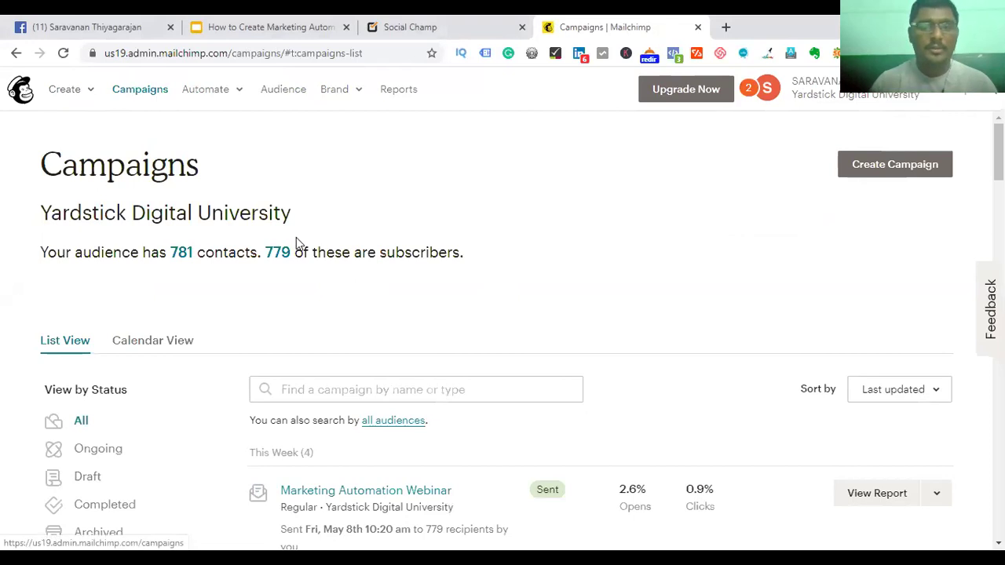
click(729, 29)
click(652, 30)
click(809, 27)
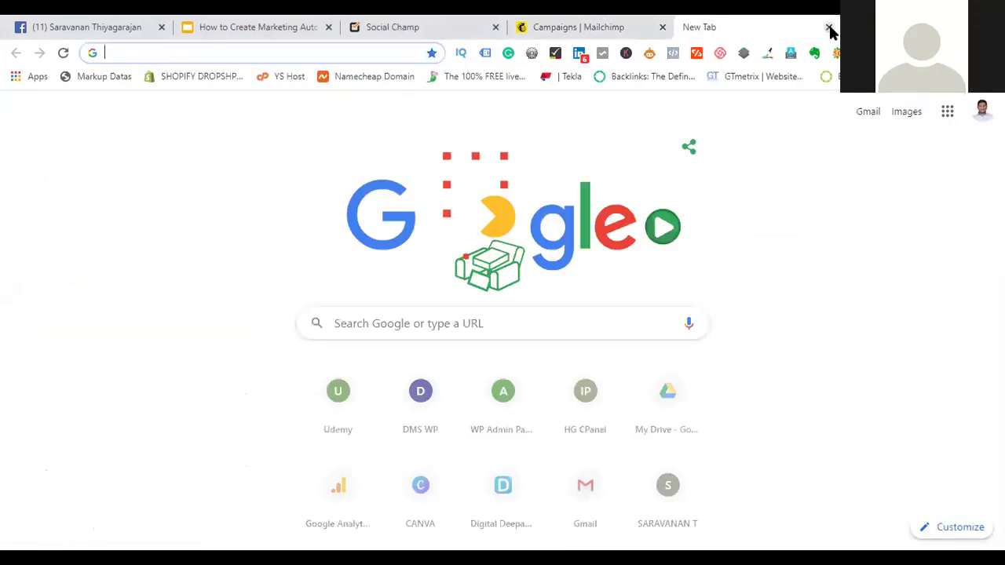
click(830, 28)
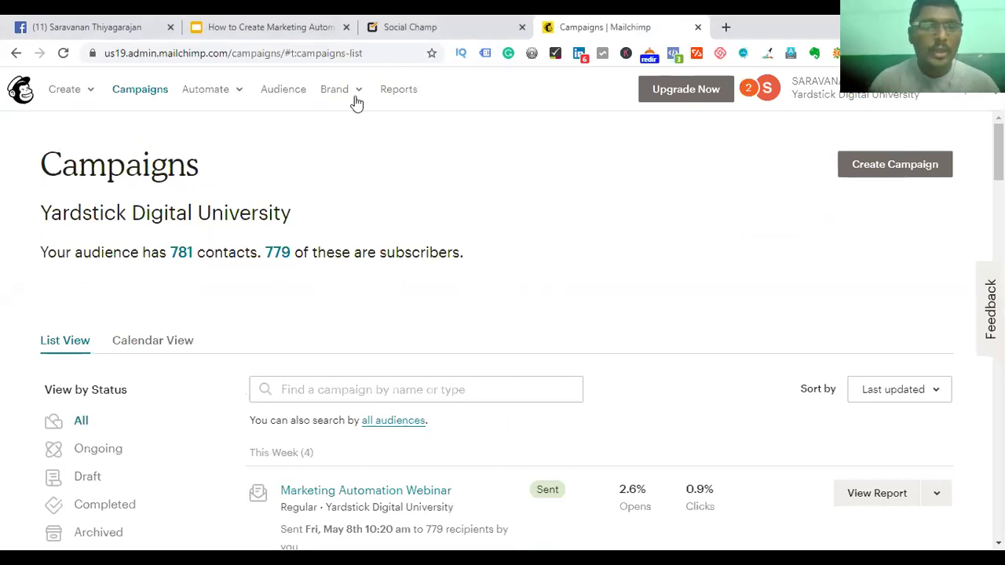
click(888, 172)
- Choose a Regular Email campaign and click into its empty Campaign Name field
scroll(236, 244, down, 2)
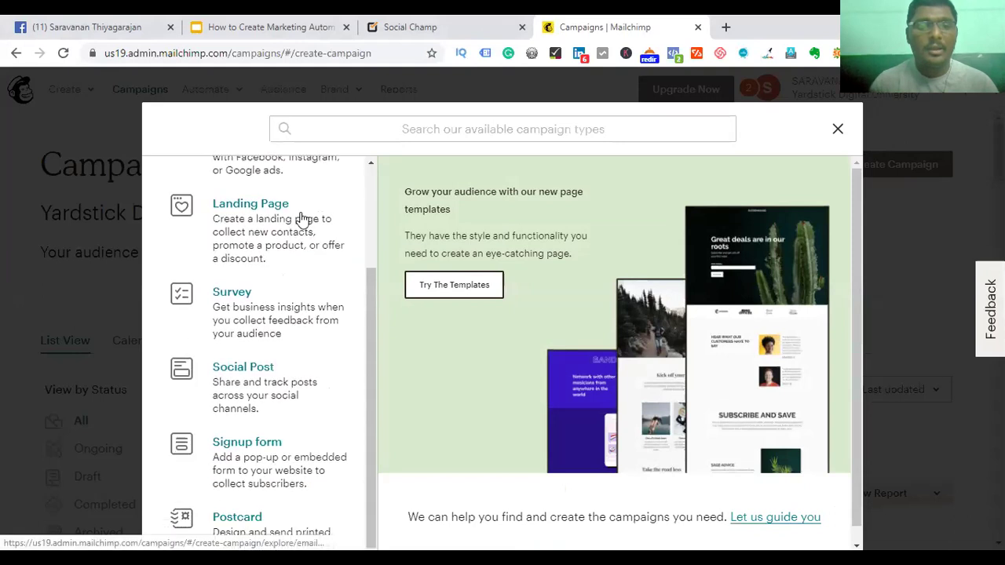
scroll(276, 353, up, 1)
scroll(278, 388, up, 1)
scroll(278, 386, down, 2)
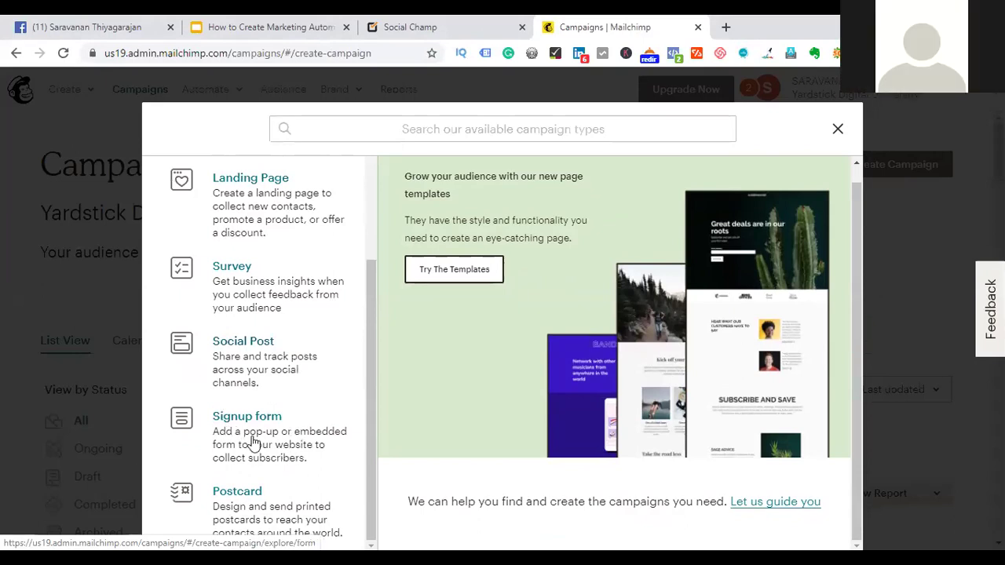
scroll(369, 414, up, 3)
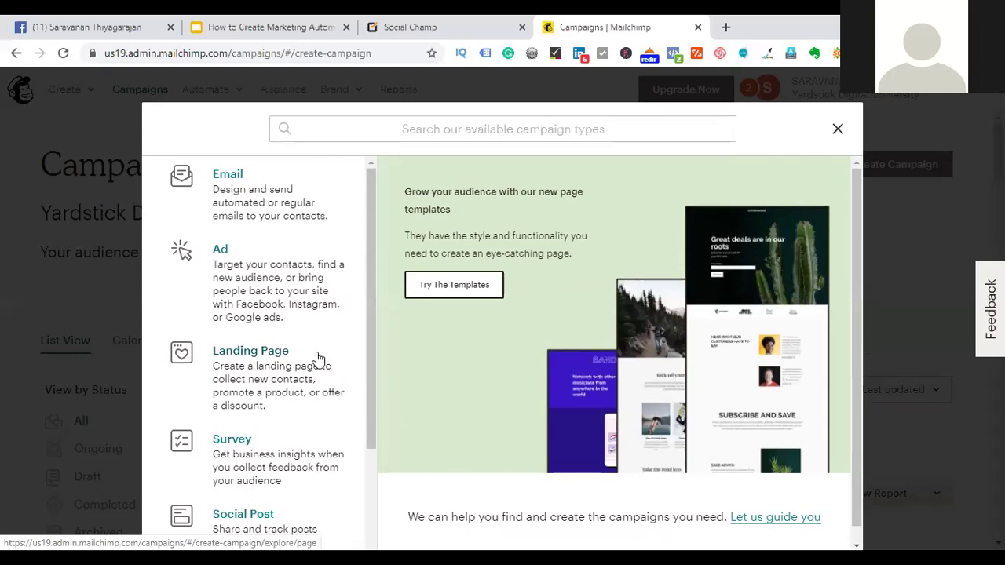
scroll(290, 412, down, 3)
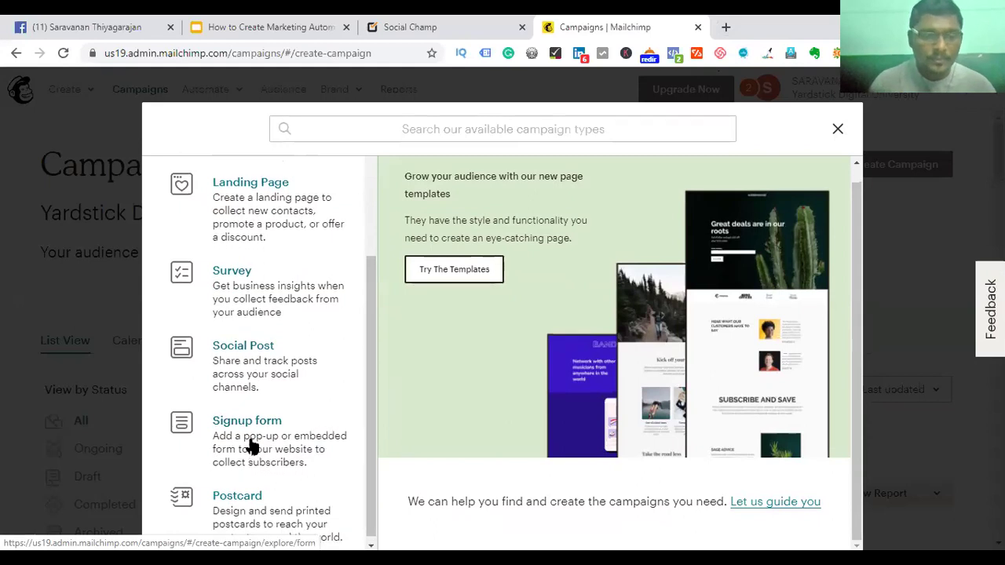
scroll(260, 440, up, 3)
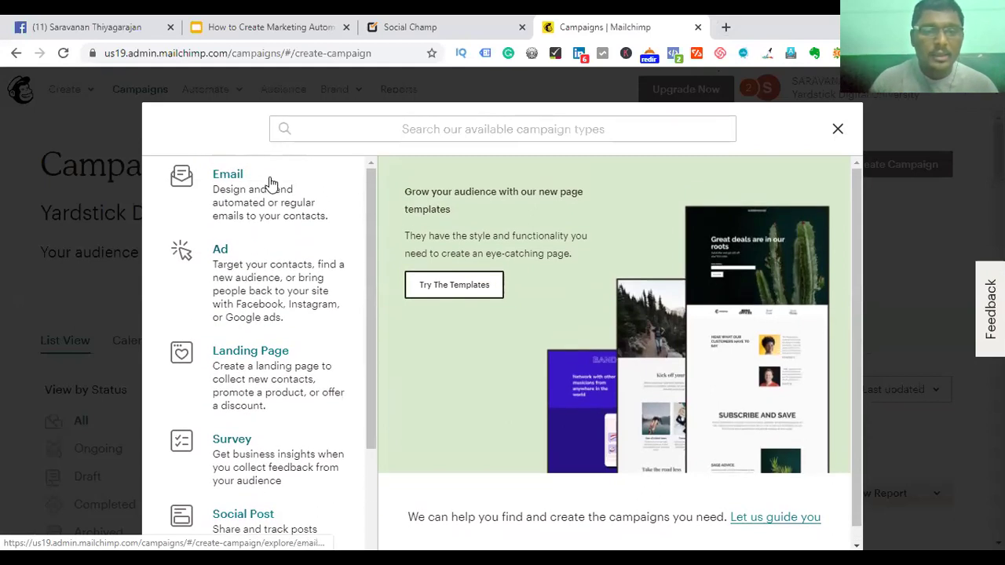
click(269, 184)
click(431, 378)
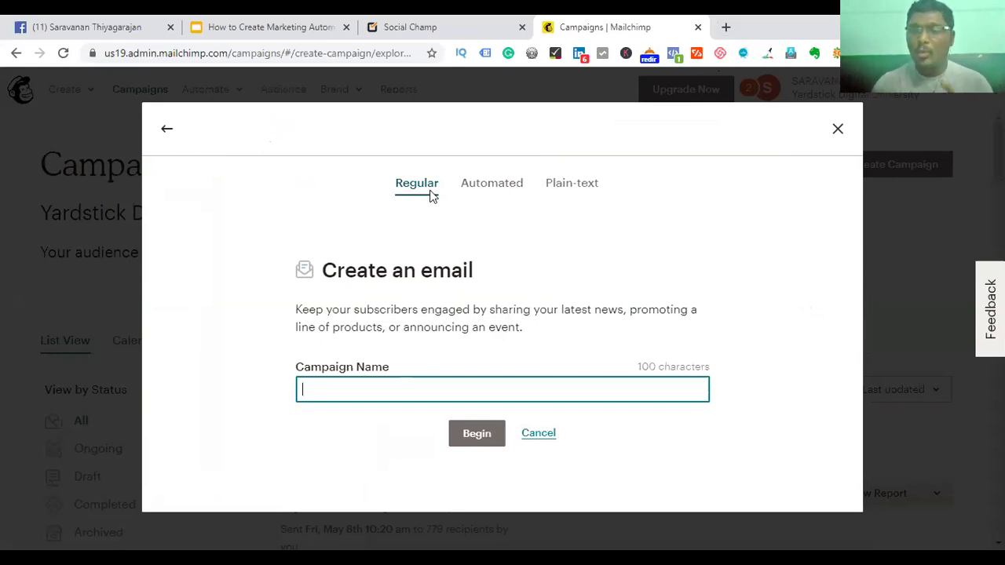
- Switch to Automated emails, view the Tags filter, then return to Featured
click(500, 182)
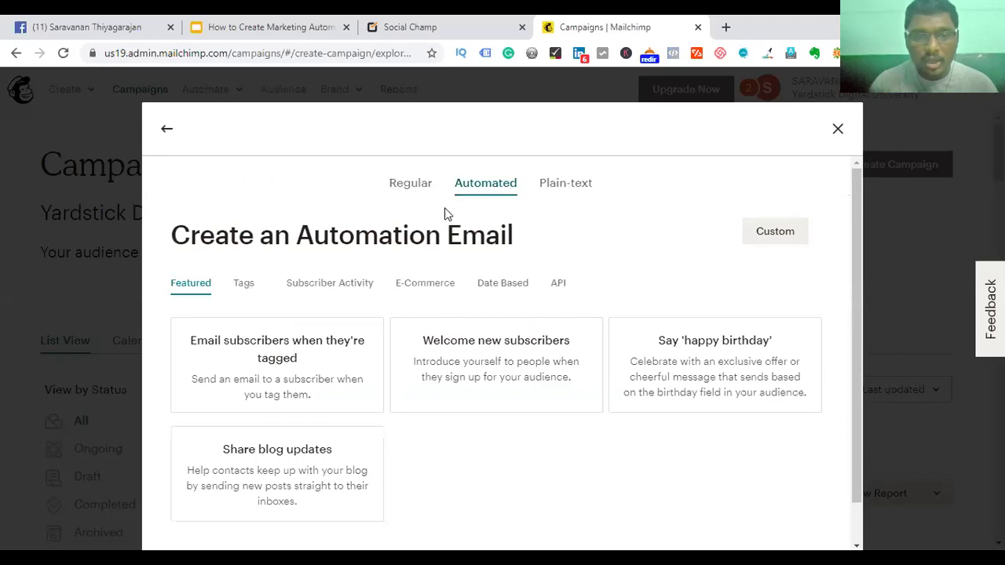
scroll(471, 228, down, 1)
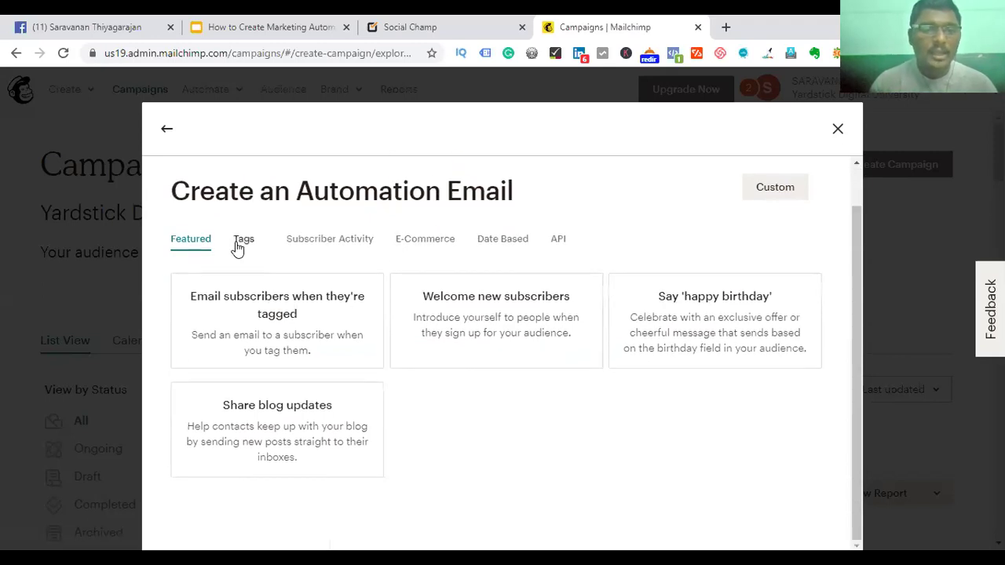
click(241, 240)
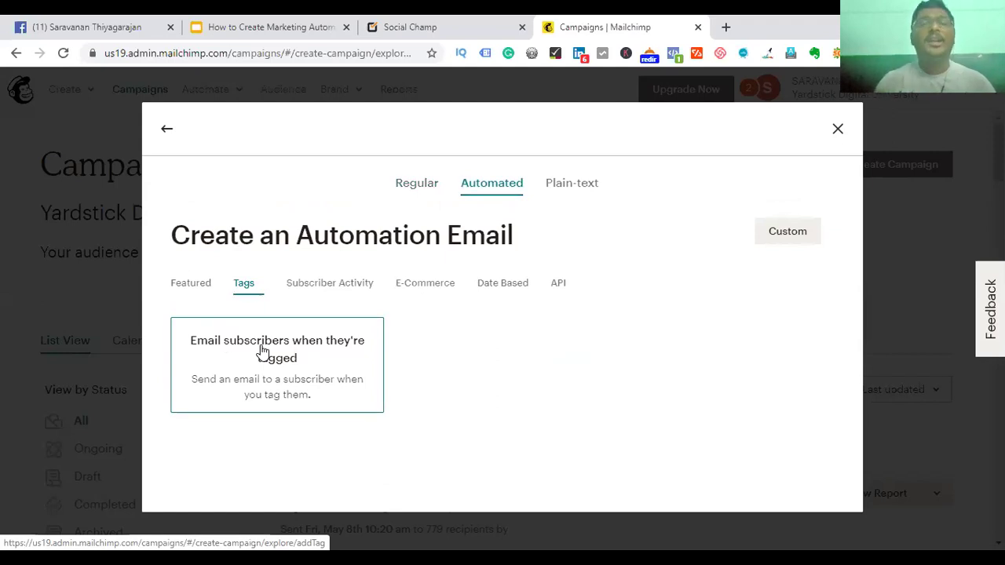
click(194, 286)
- Open the 'Email subscribers when they're tagged' card, then go back to the templates gallery
scroll(314, 354, down, 1)
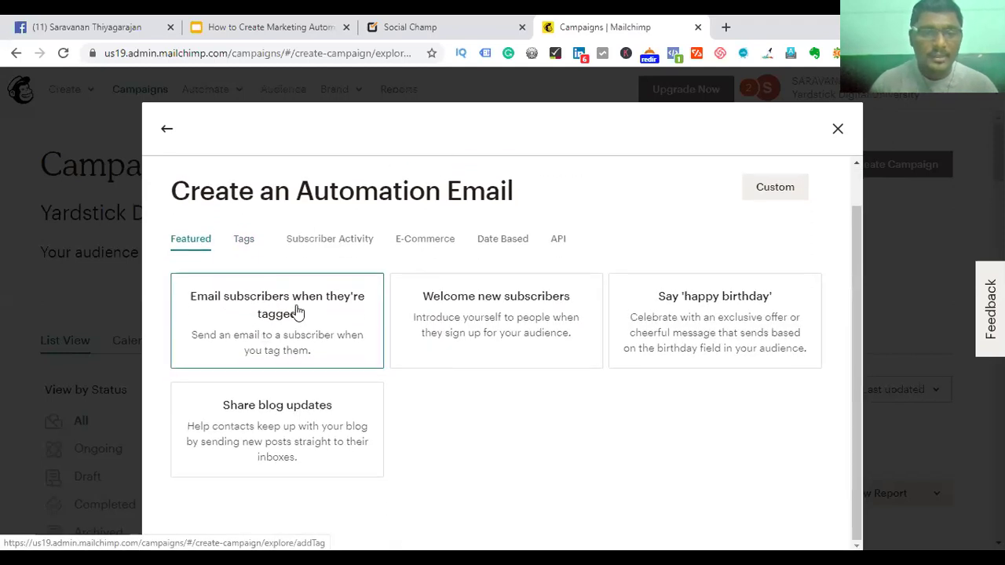
click(296, 314)
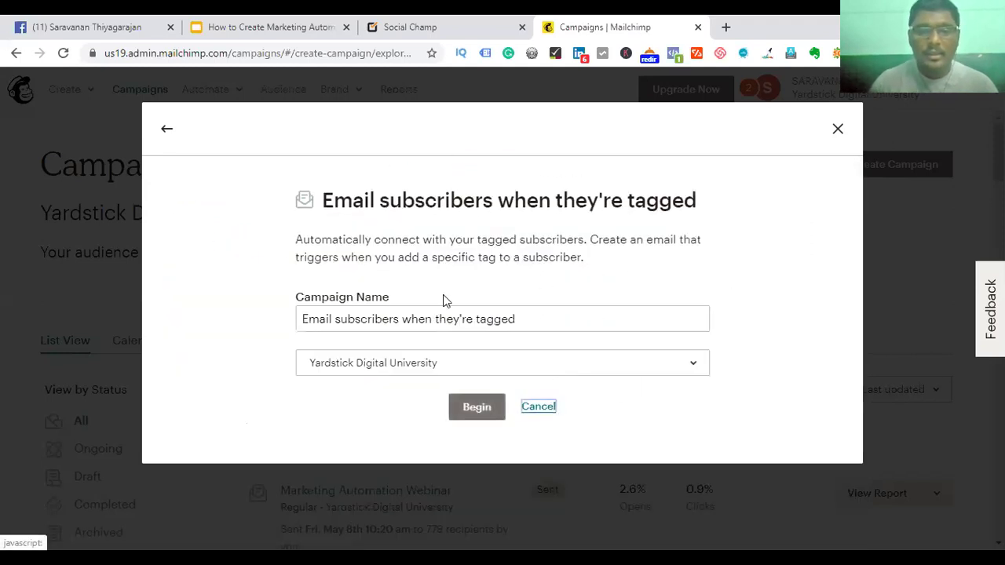
click(697, 314)
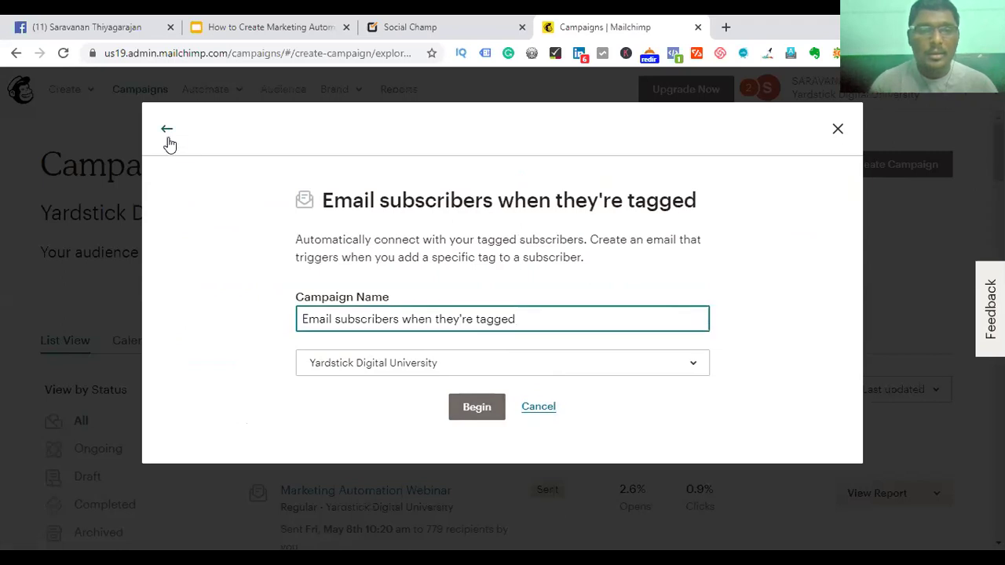
click(166, 140)
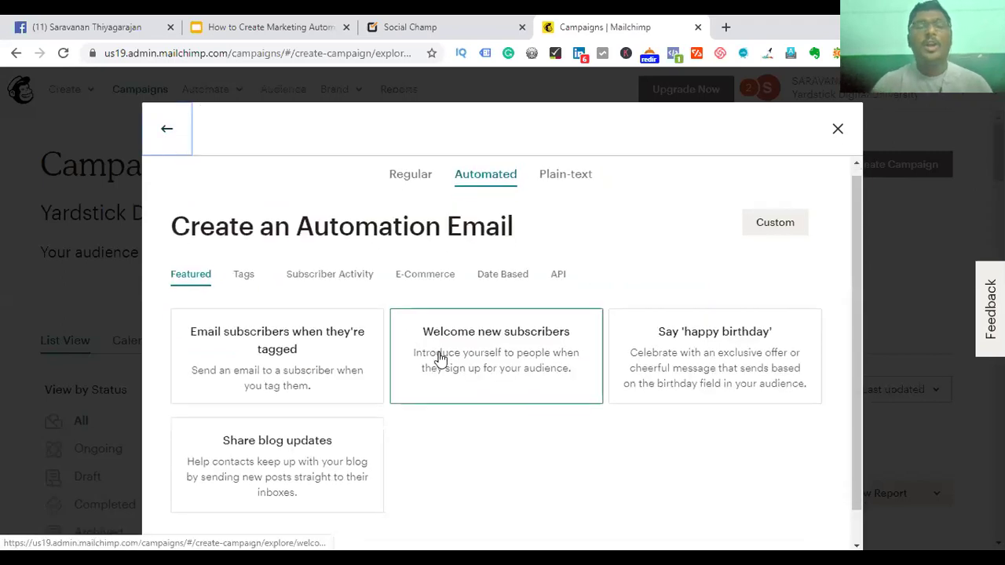
scroll(569, 333, down, 1)
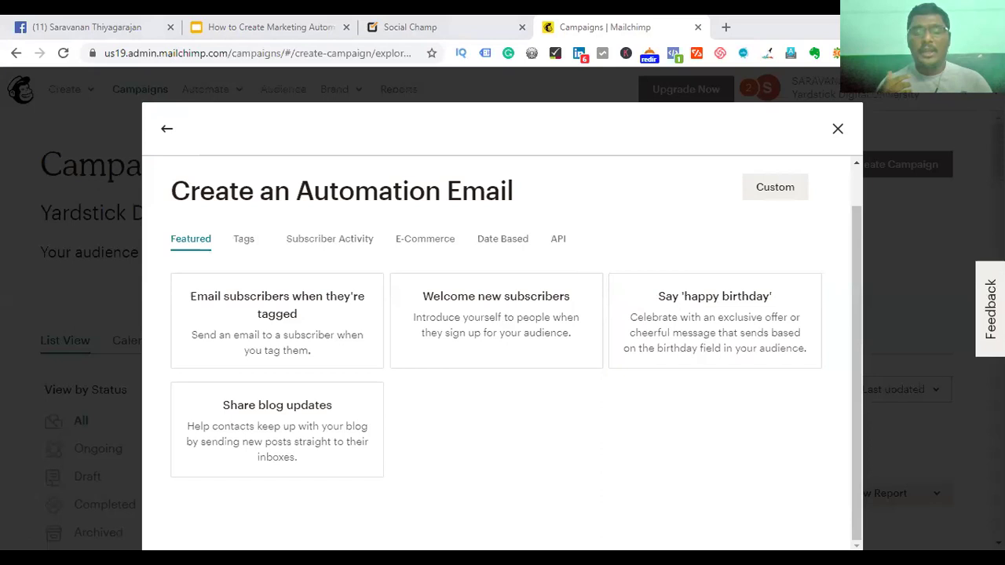
- Search for 'get' in a new tab and open the GetResponse website
click(726, 26)
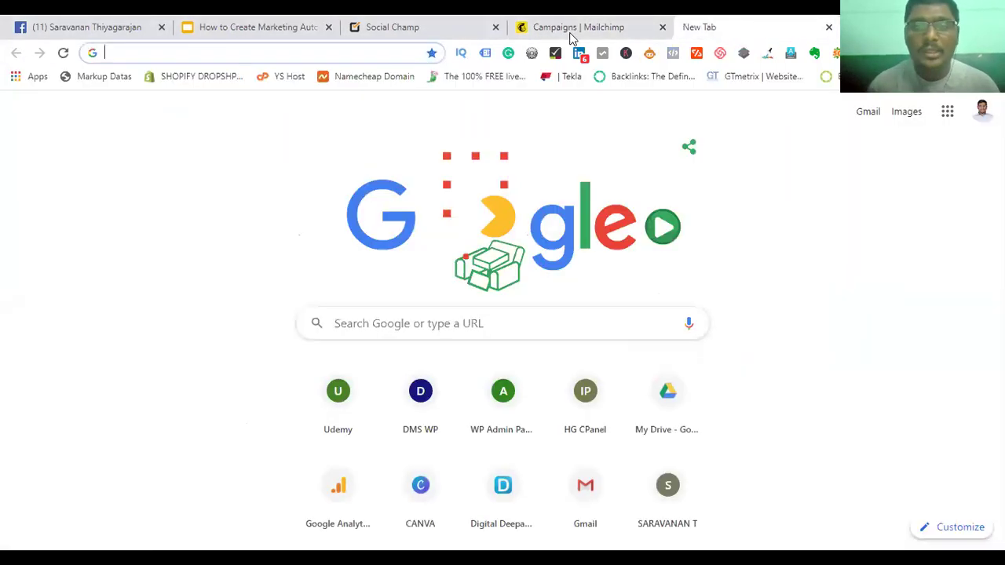
click(552, 22)
click(749, 22)
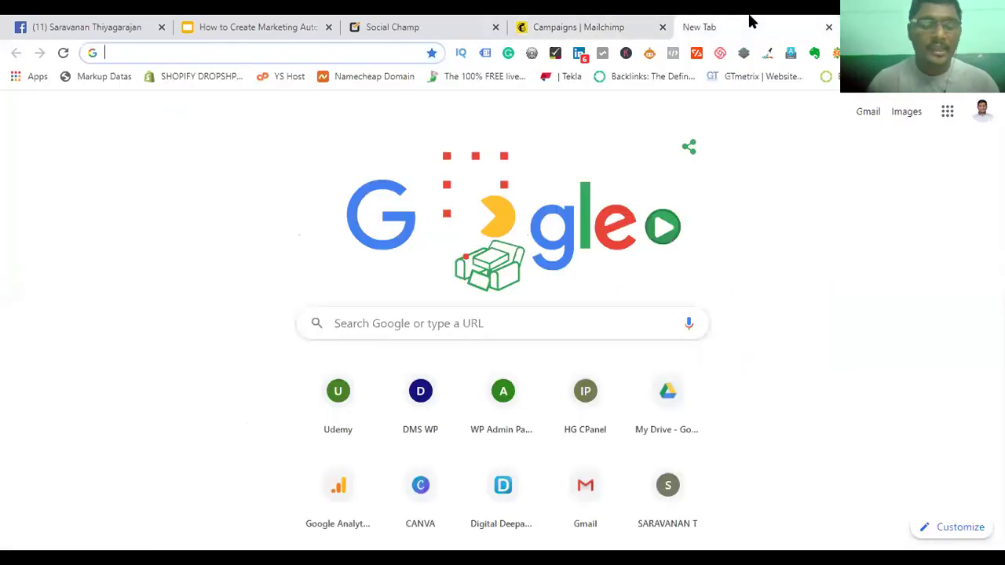
text(get)
key(Return)
click(673, 26)
click(691, 27)
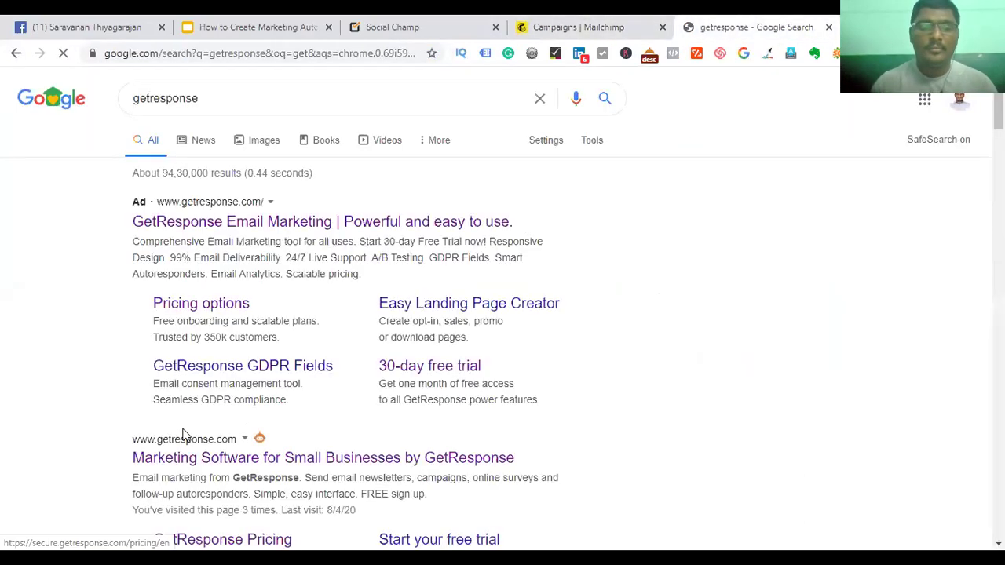
click(604, 22)
- Glance at the GetResponse homepage, then return to Mailchimp's automation email choices
click(754, 22)
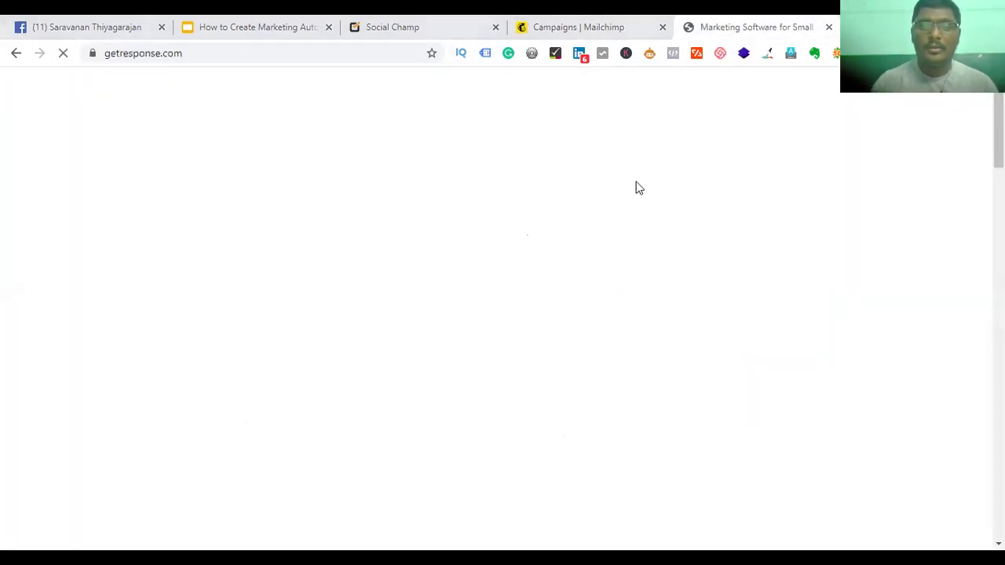
click(618, 22)
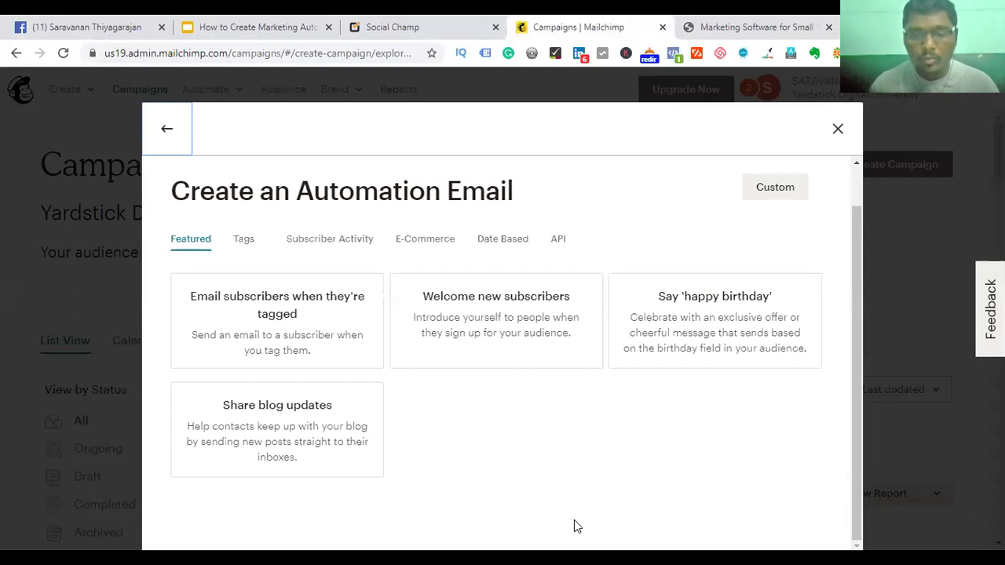
click(683, 19)
scroll(415, 275, down, 5)
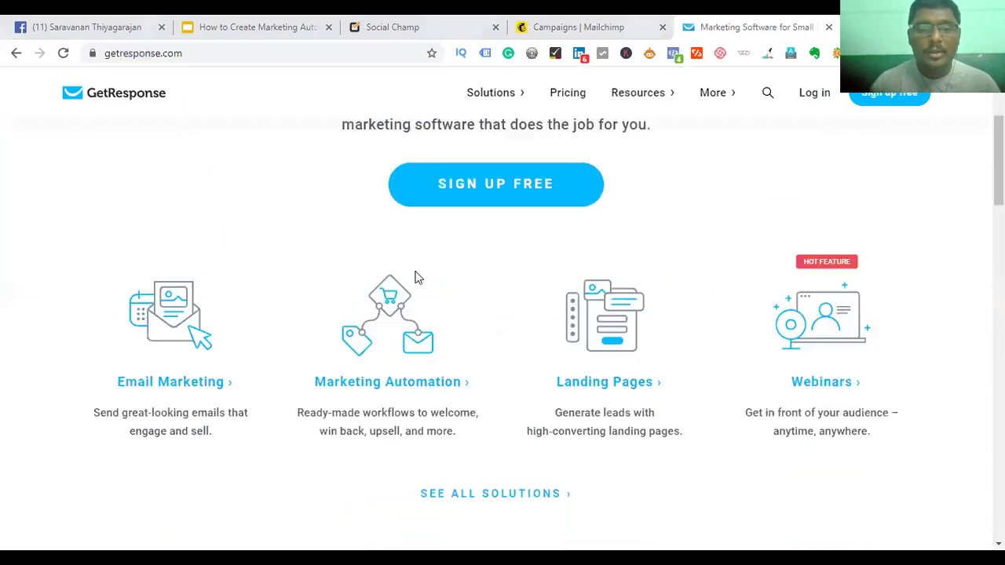
scroll(299, 263, up, 4)
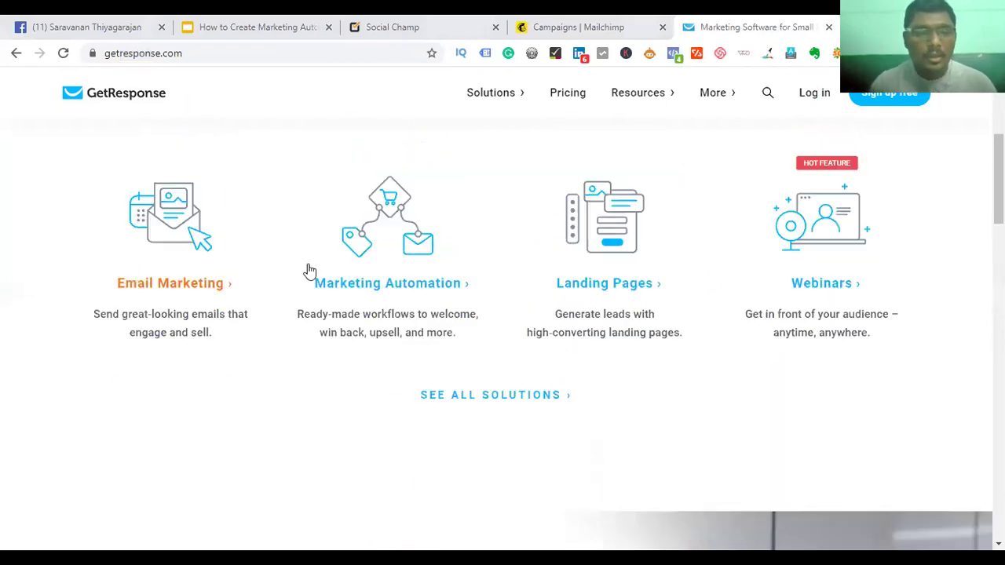
key(ctrl+shift+Tab)
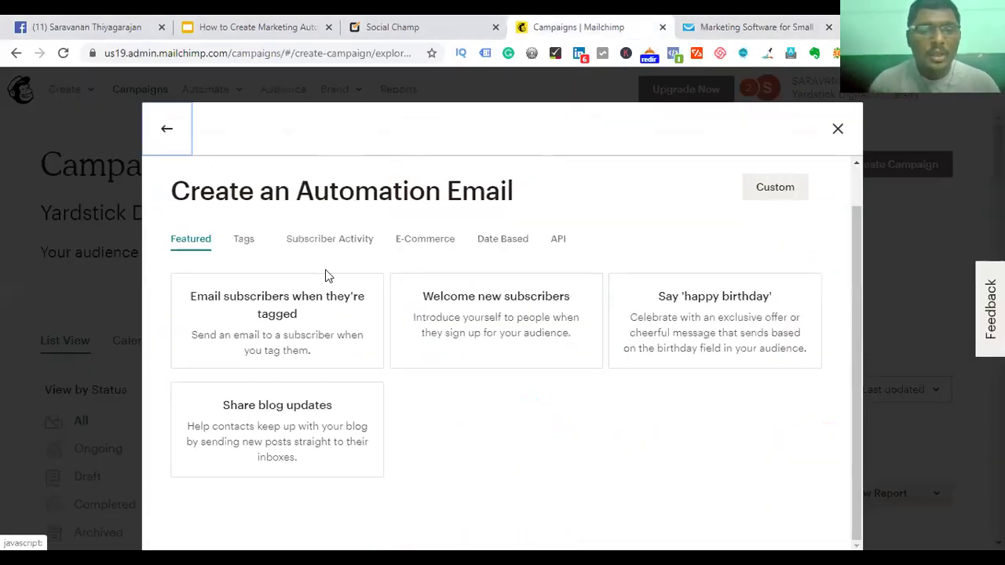
- Show the tag-based automation templates, then close the automation email chooser
click(252, 240)
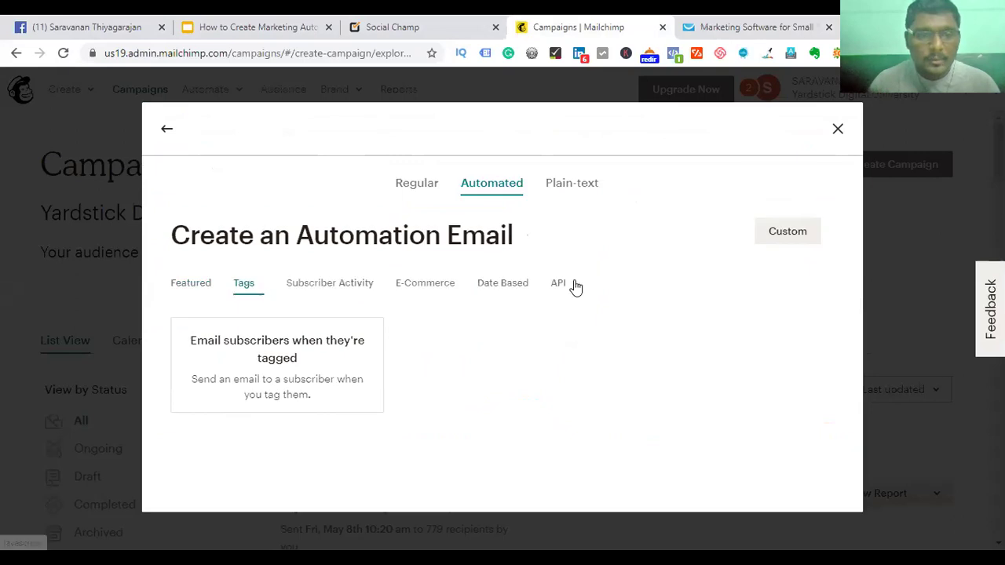
click(839, 129)
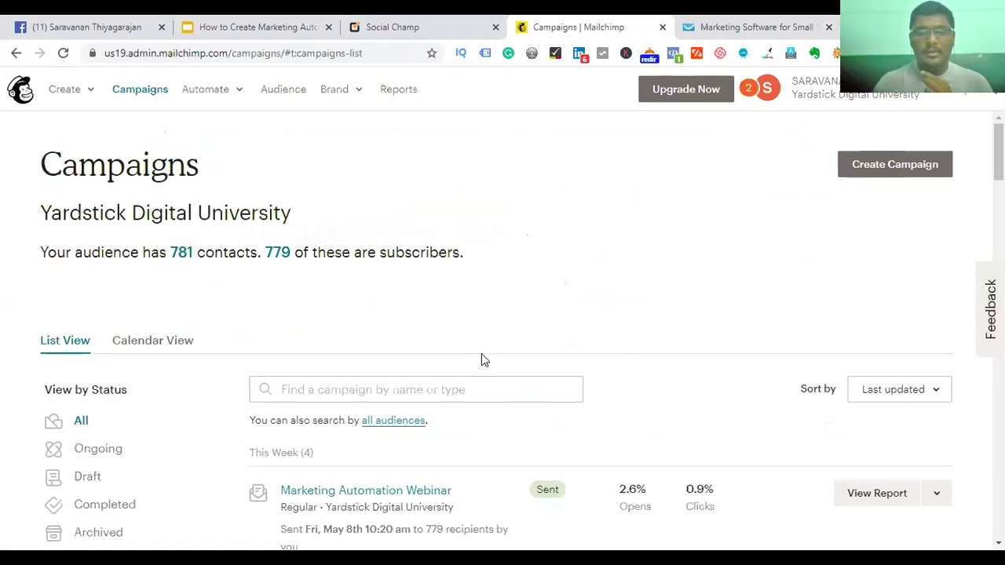
scroll(444, 428, down, 3)
scroll(475, 389, up, 3)
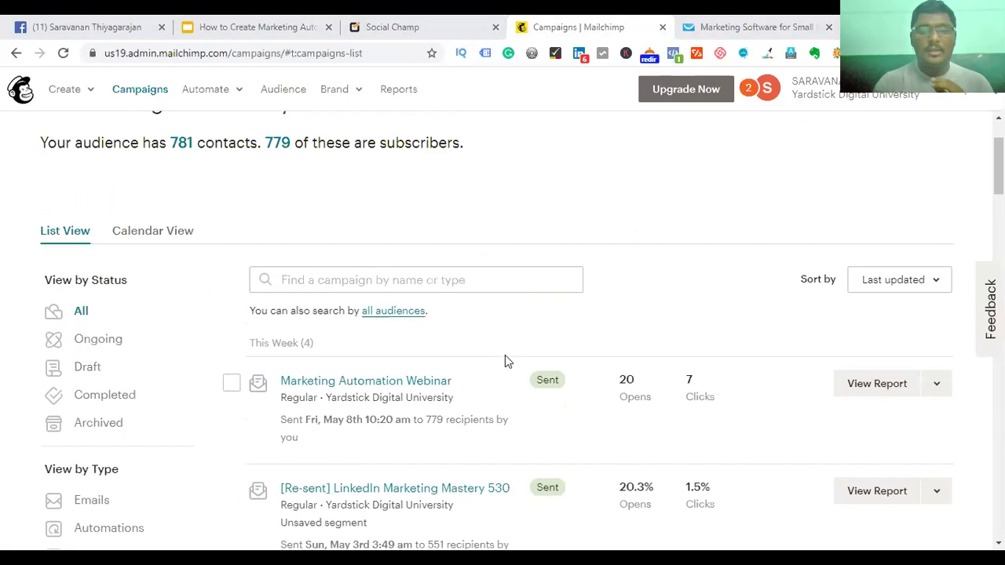
- Start an automated 'email when tagged' campaign with Yardstick Digital University as audience
click(900, 165)
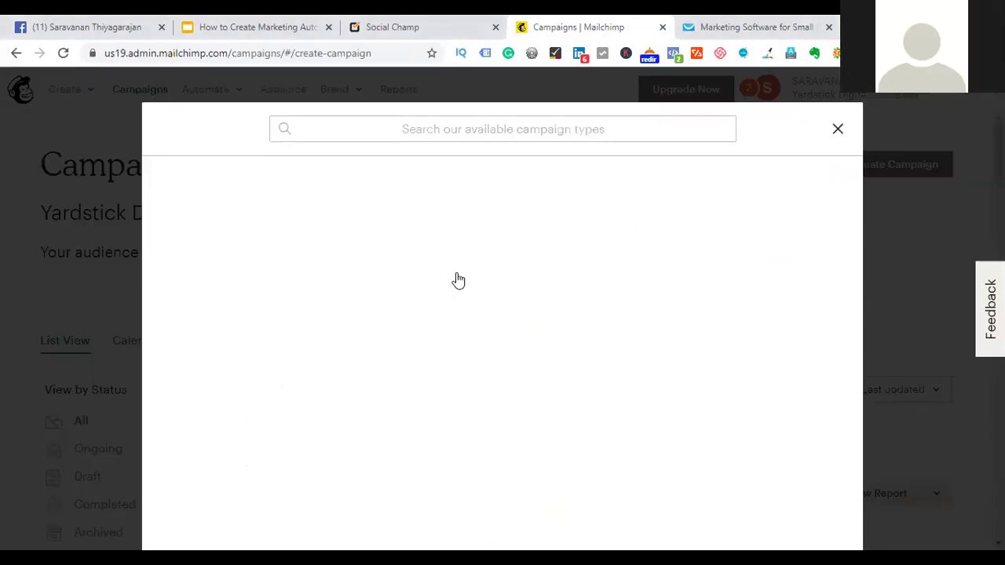
click(308, 160)
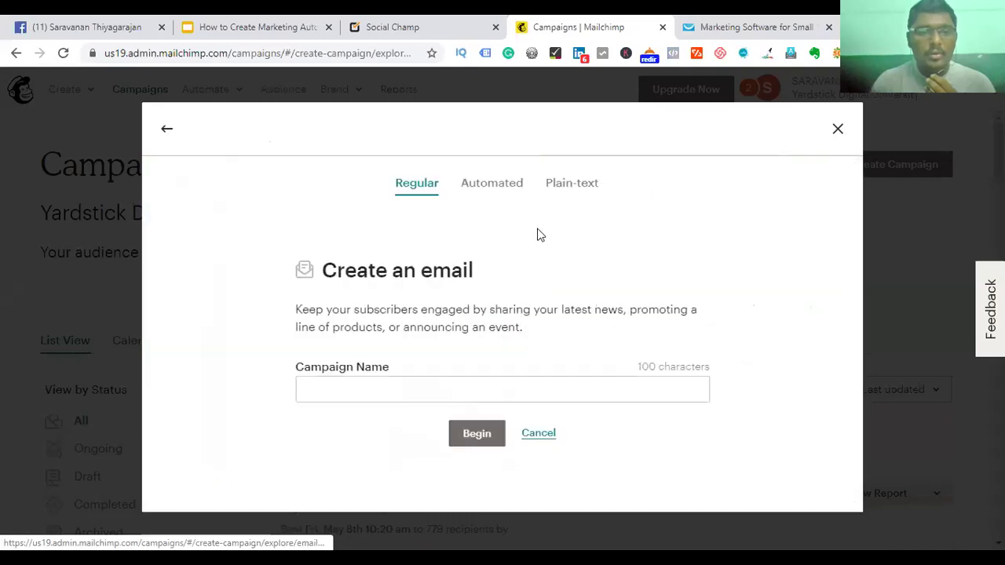
click(502, 191)
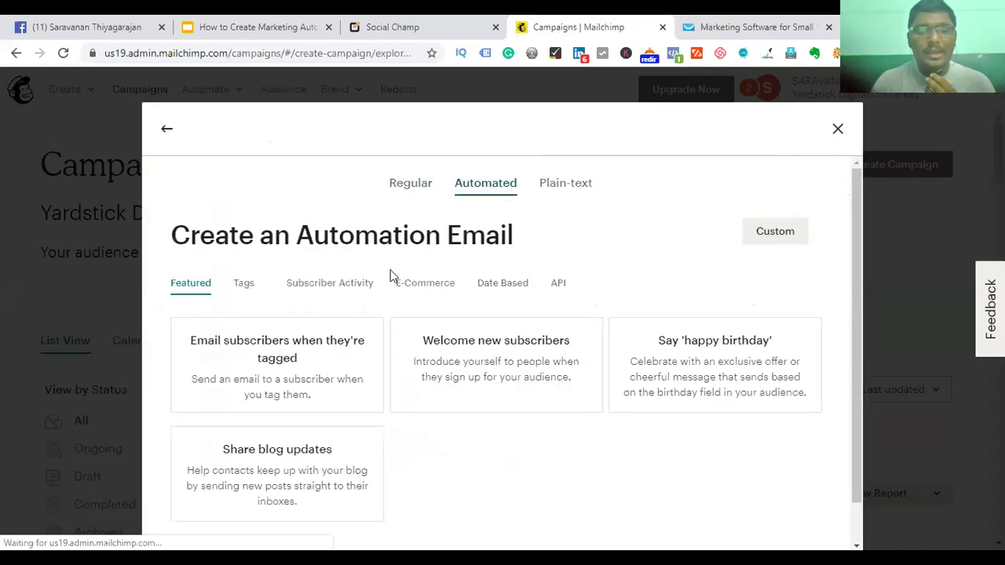
click(287, 356)
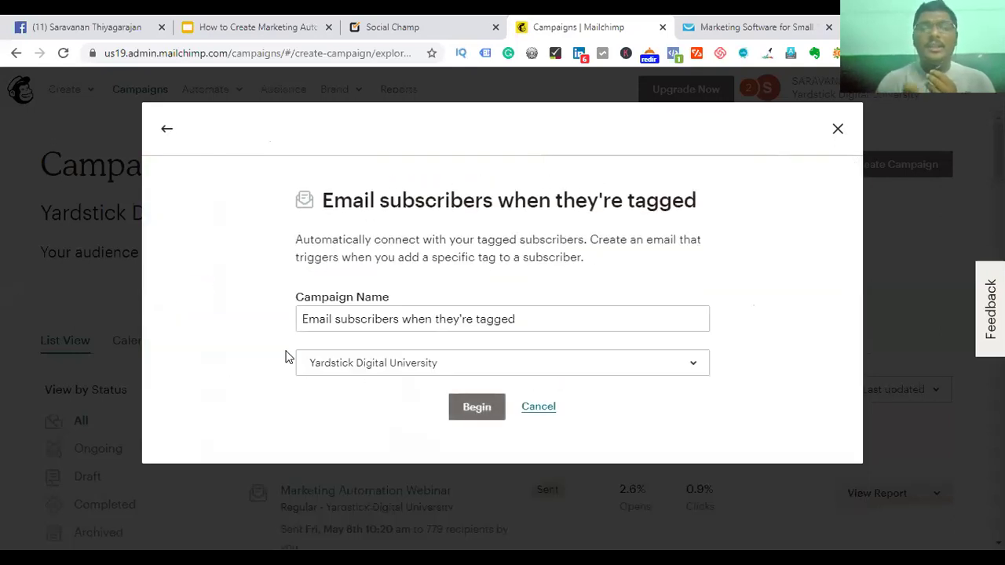
click(372, 366)
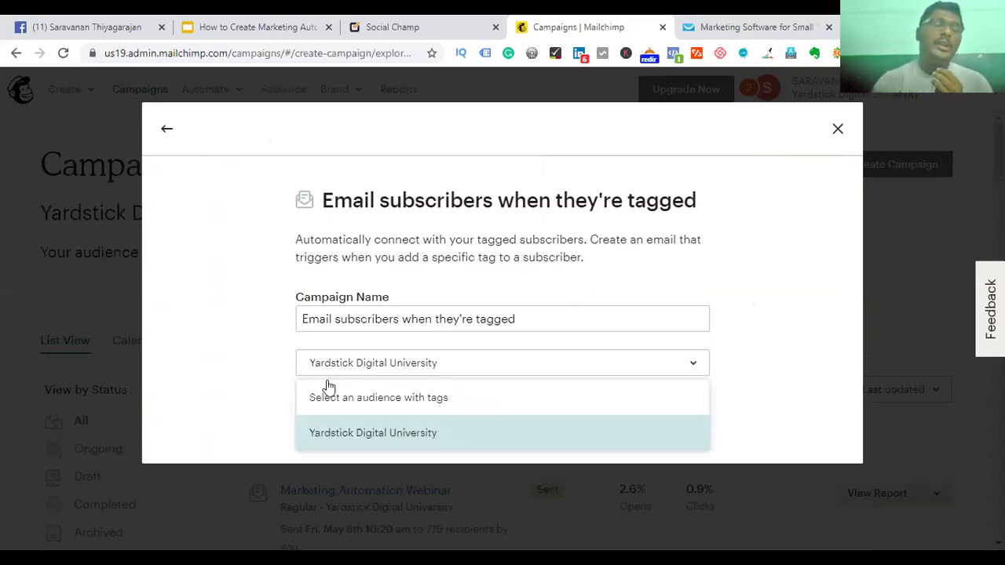
click(261, 343)
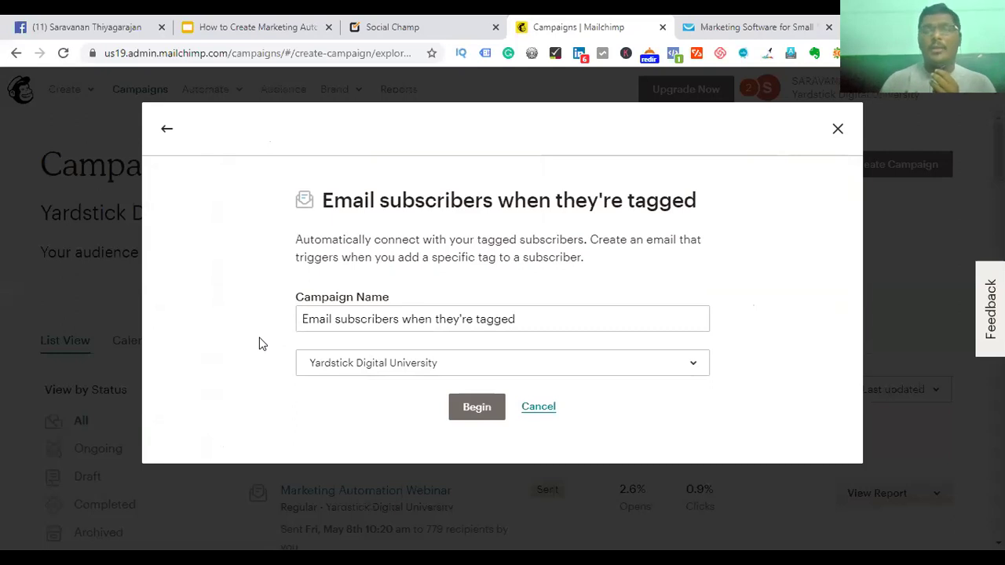
- Reopen the audience choices, then close the setup without creating the automation
click(398, 361)
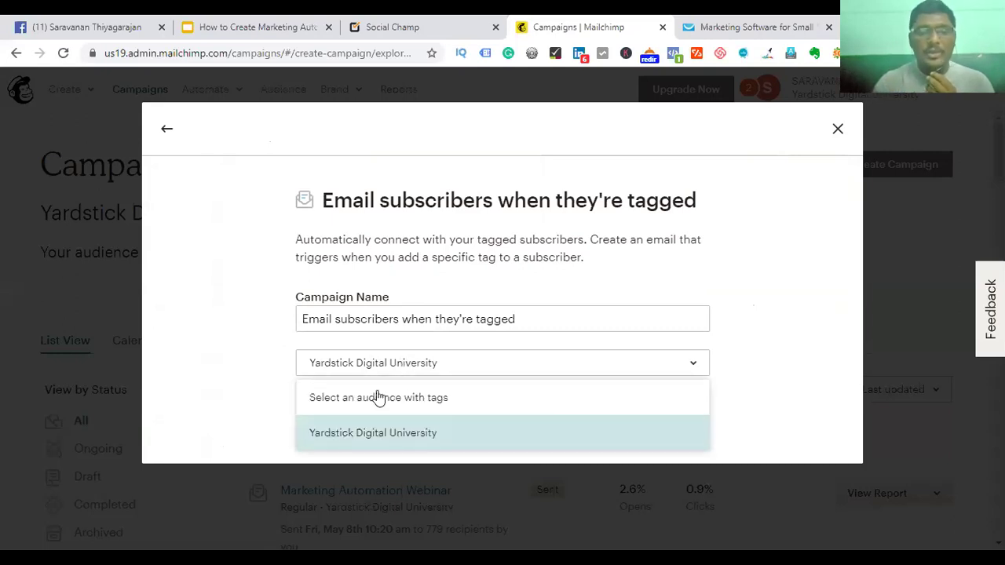
click(837, 130)
click(837, 130)
scroll(271, 297, down, 1)
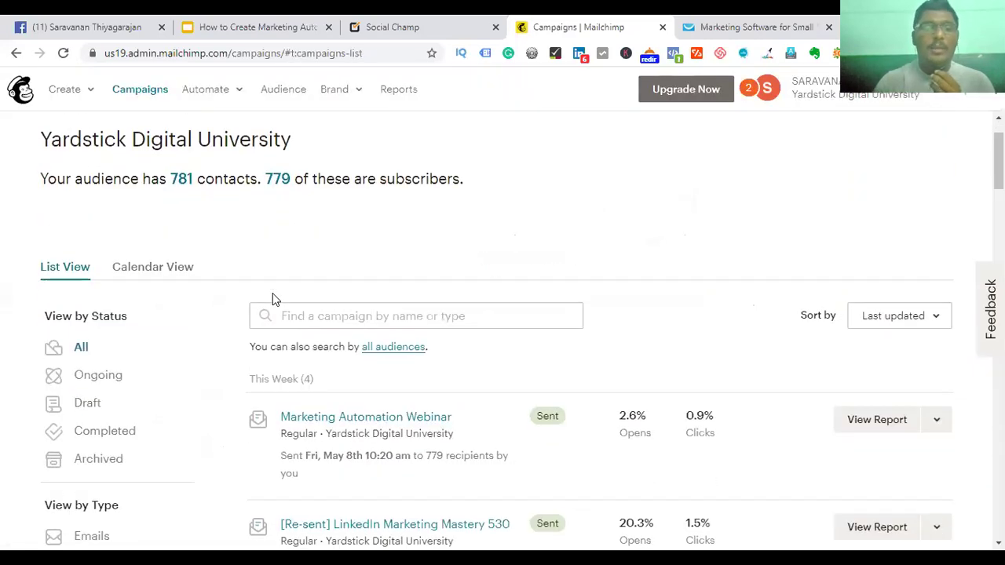
scroll(279, 385, up, 1)
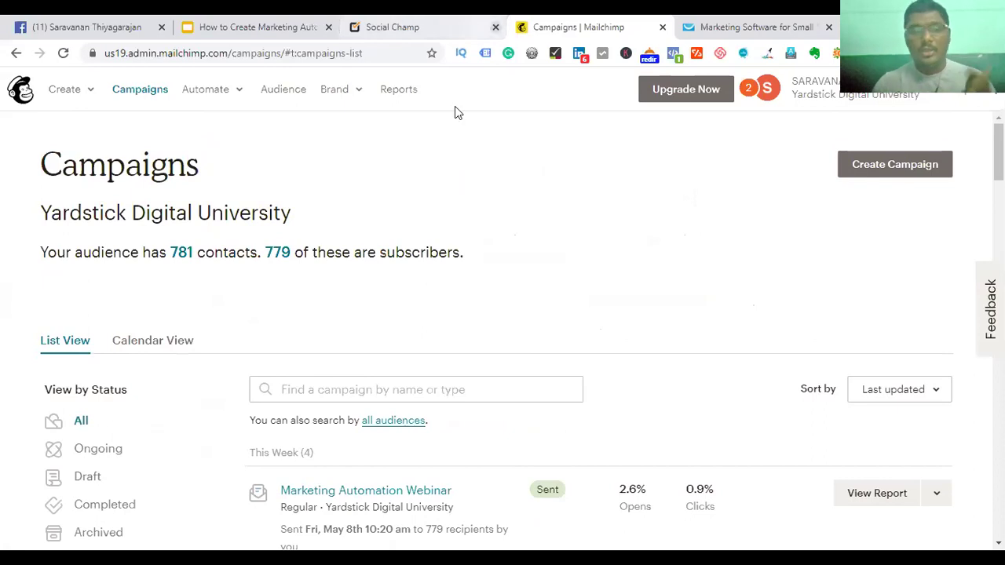
- Glance at the GetResponse tab, then show slide 7, Tools for Email Marketing
click(747, 26)
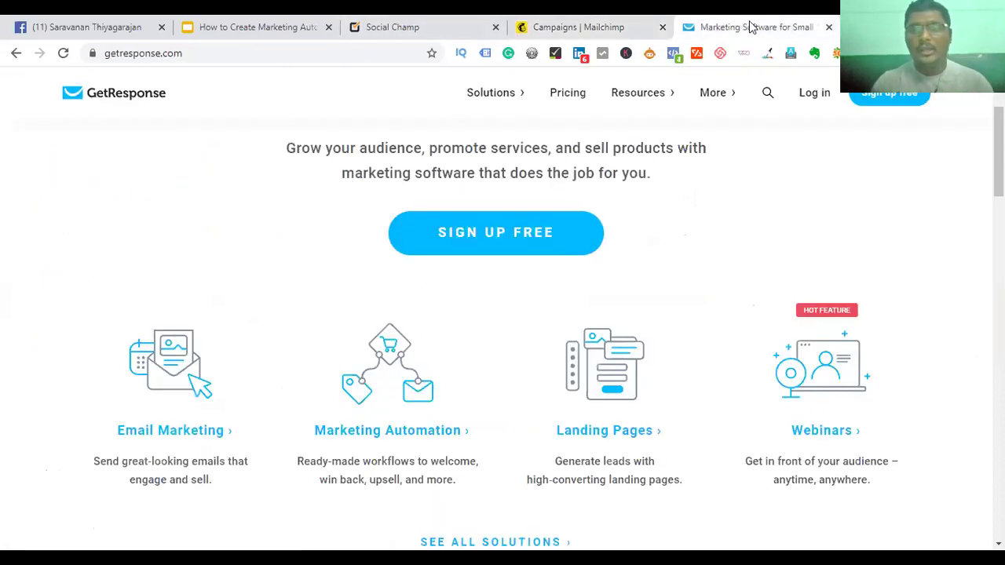
click(262, 23)
click(105, 400)
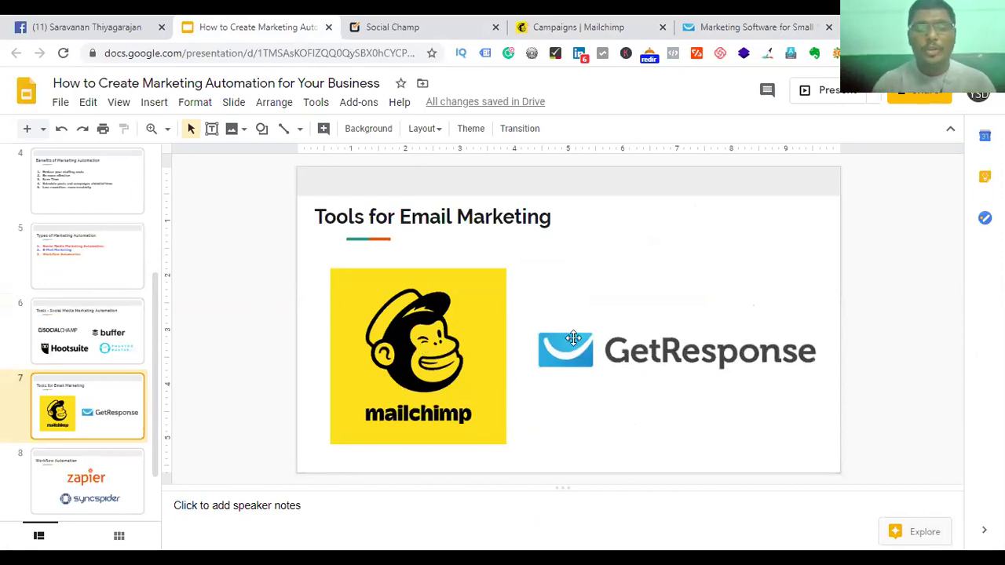
scroll(73, 414, down, 1)
- Show slide 8, Workflow Automation, with the Zapier and SyncSpider logos
click(72, 414)
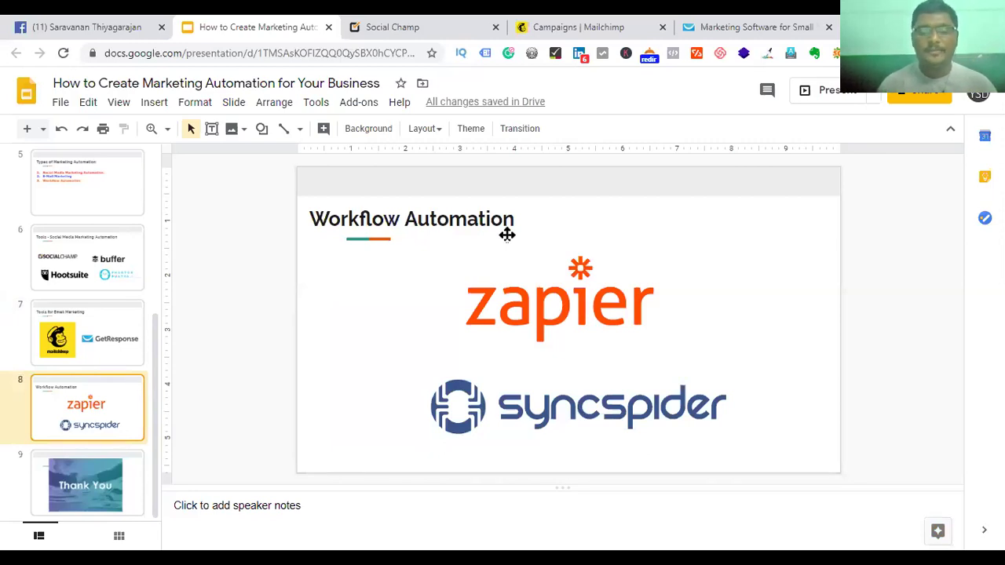
- Open the Zapier zaps page in a new tab by typing 'zapie'
click(817, 23)
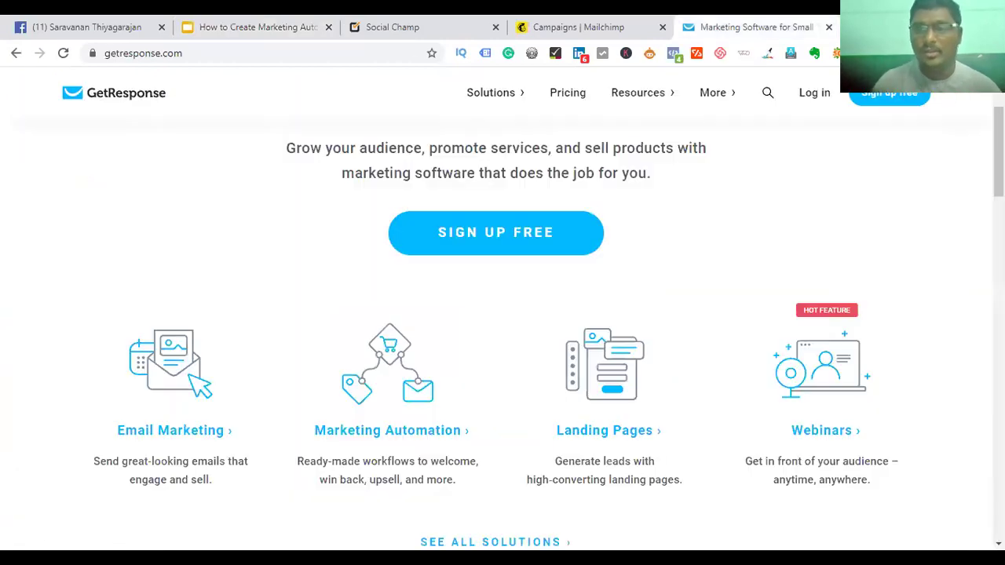
key(ctrl+t)
text(zapie)
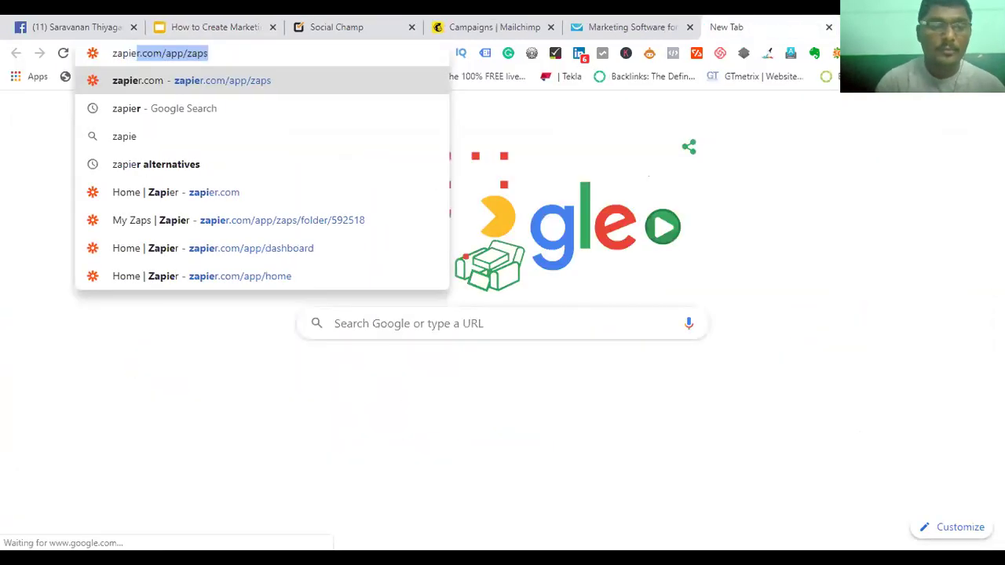
key(Return)
click(680, 24)
click(742, 20)
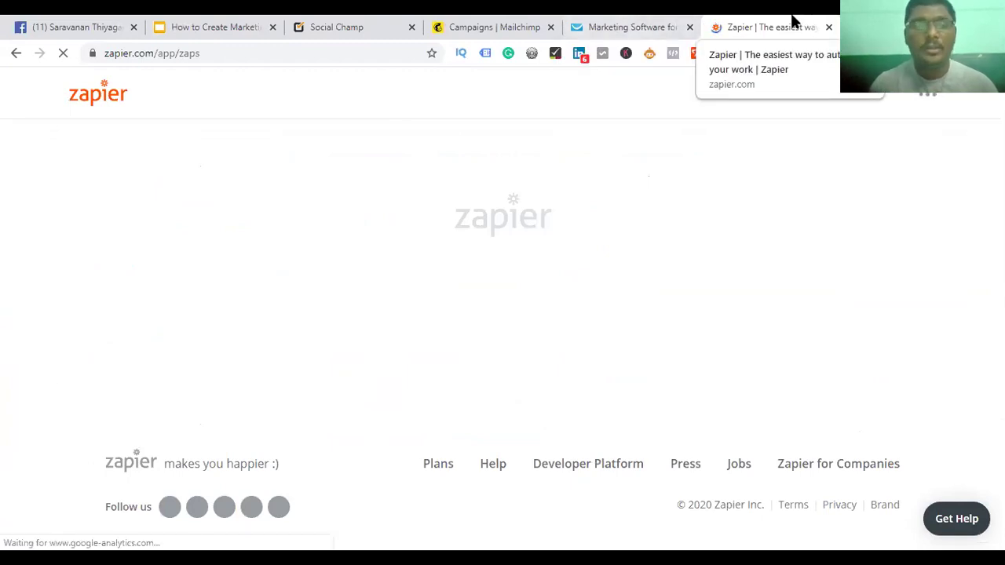
- Load the Yardstick Invanto school site in another new tab
key(ctrl+t)
text(y)
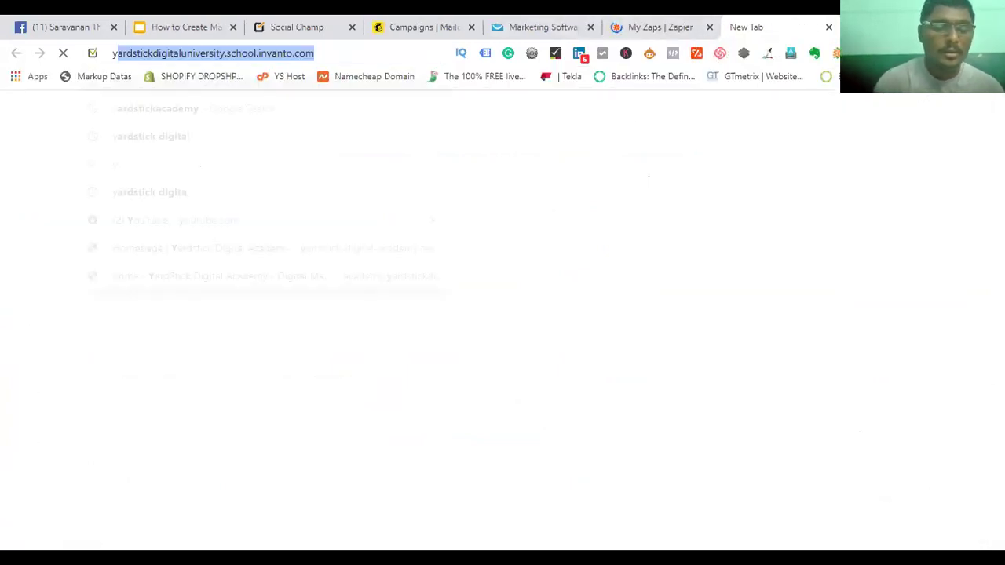
text(ards)
key(Return)
click(694, 24)
click(742, 25)
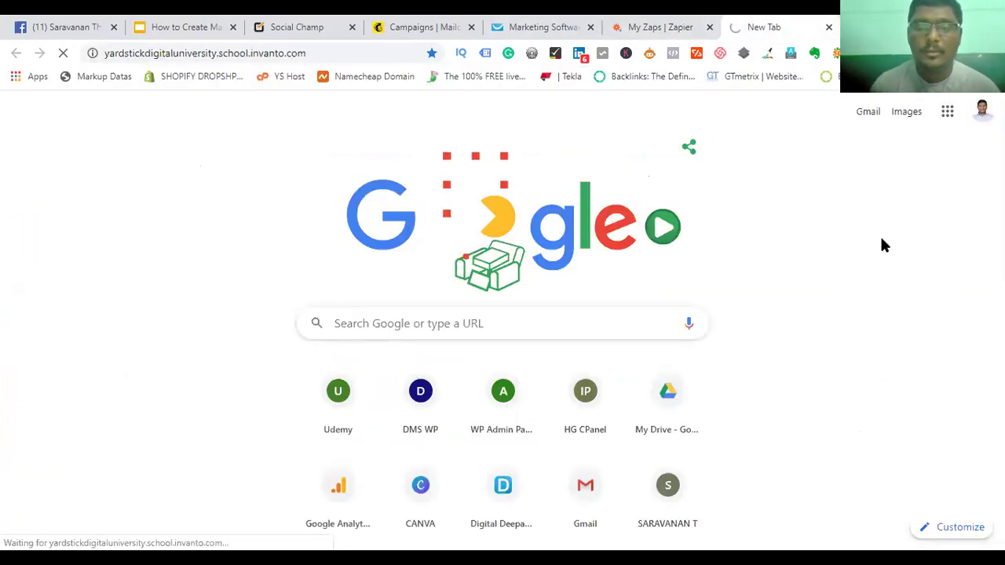
click(675, 27)
click(758, 26)
- Open the Zapier Dashboard, then switch to the Yardstick school site tab
click(656, 24)
scroll(381, 207, down, 5)
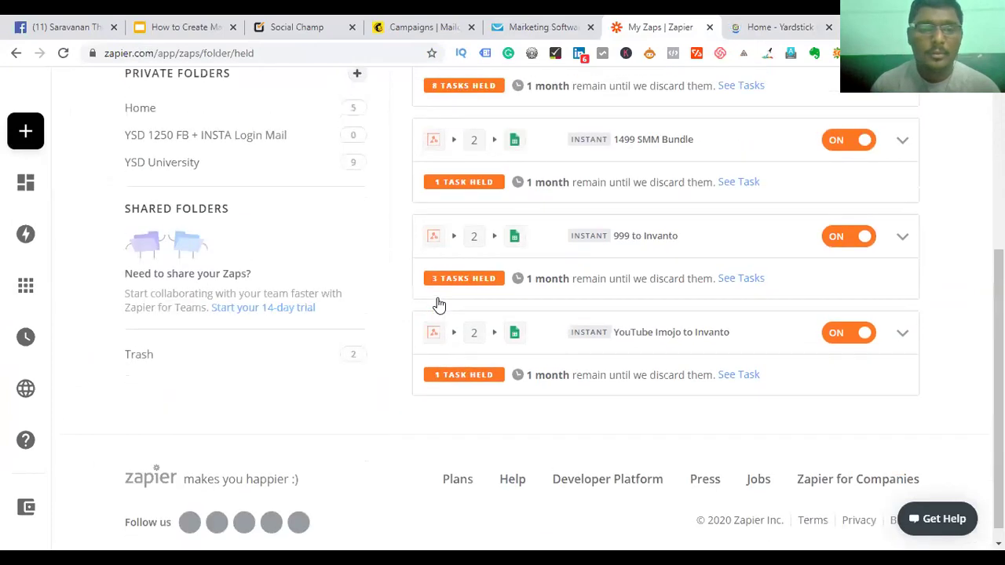
scroll(439, 305, up, 5)
mouse_move(47, 242)
click(84, 189)
click(777, 23)
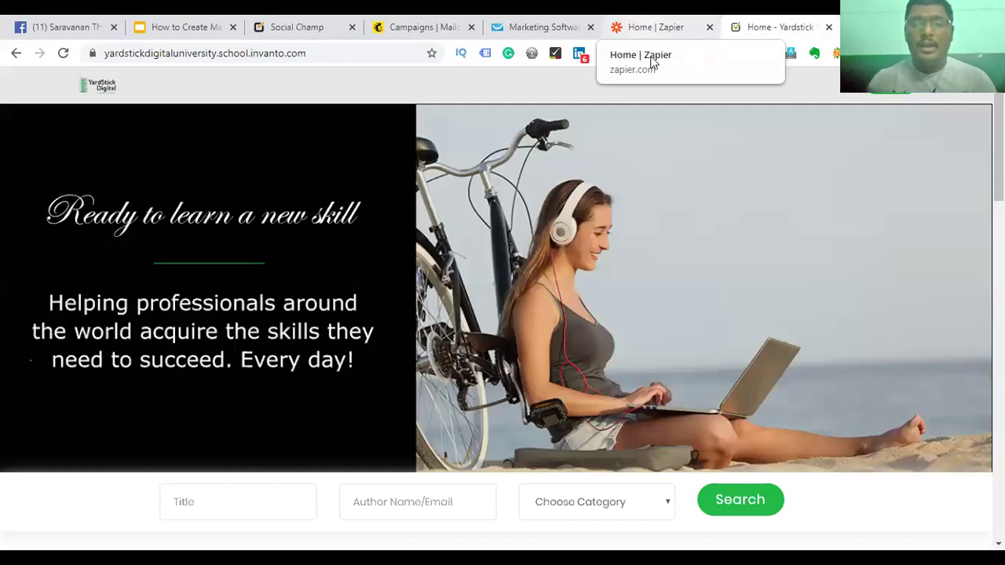
- Scroll through the Invanto course cards, then return to the Home | Zapier tab
scroll(640, 143, down, 6)
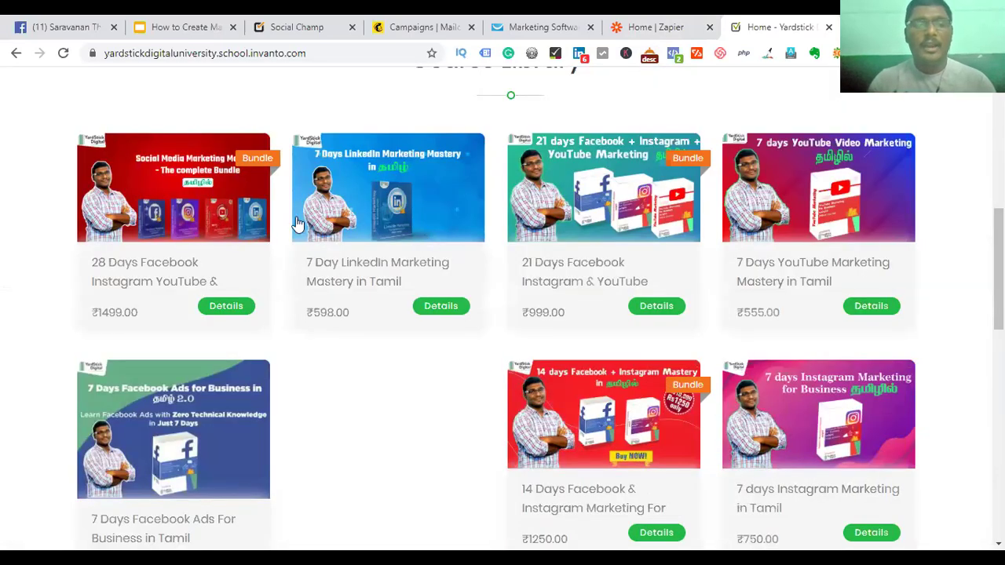
scroll(409, 258, up, 4)
scroll(502, 236, up, 2)
click(654, 24)
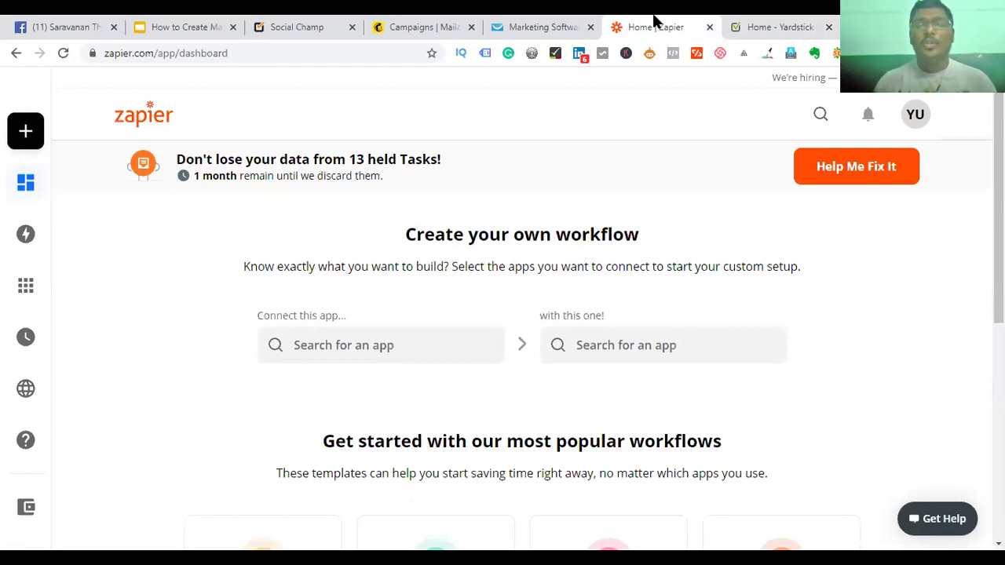
- Open instamojo.com in a new browser tab by typing 'insta'
scroll(467, 307, down, 4)
scroll(468, 309, up, 3)
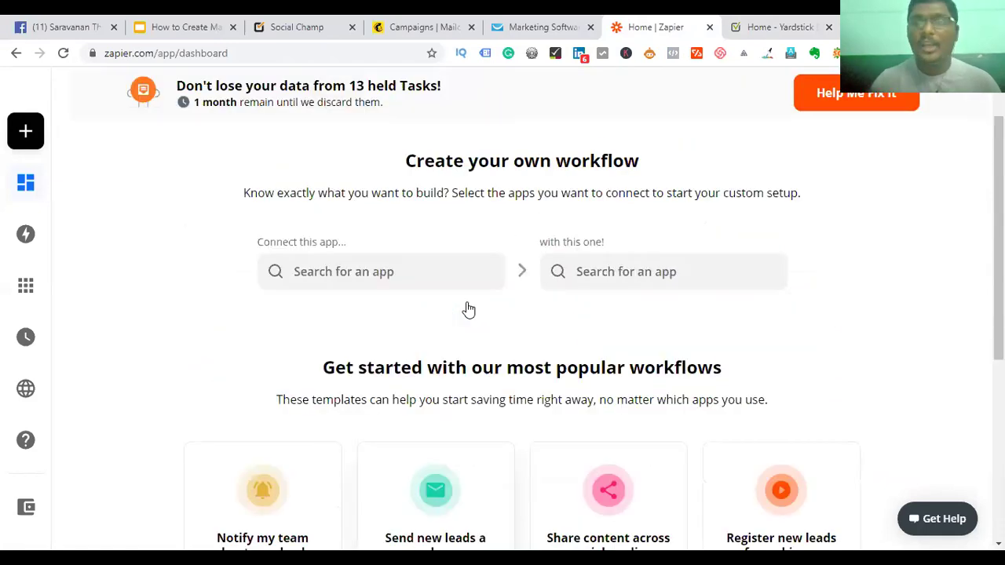
scroll(88, 307, up, 1)
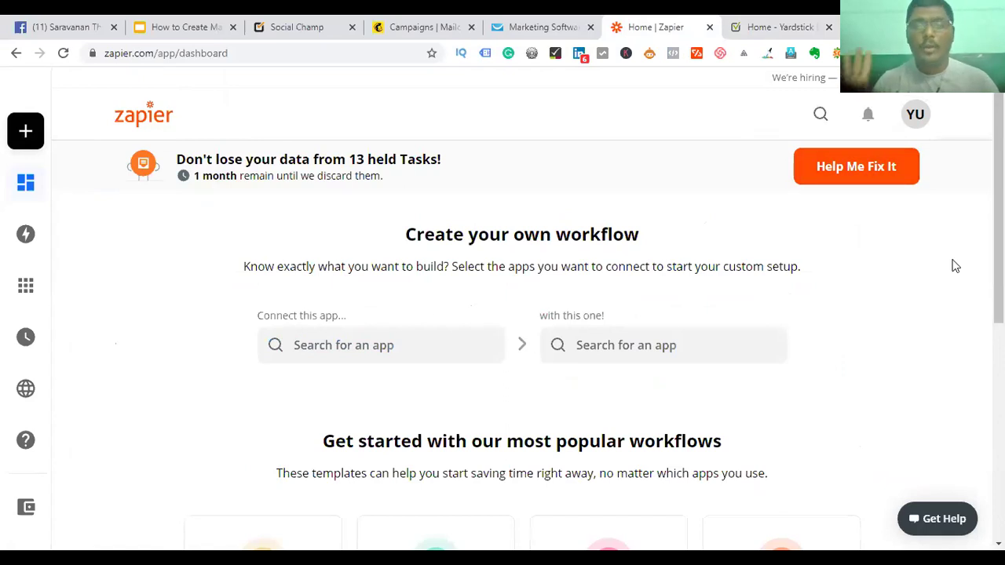
scroll(909, 417, down, 1)
scroll(550, 361, up, 1)
mouse_move(72, 165)
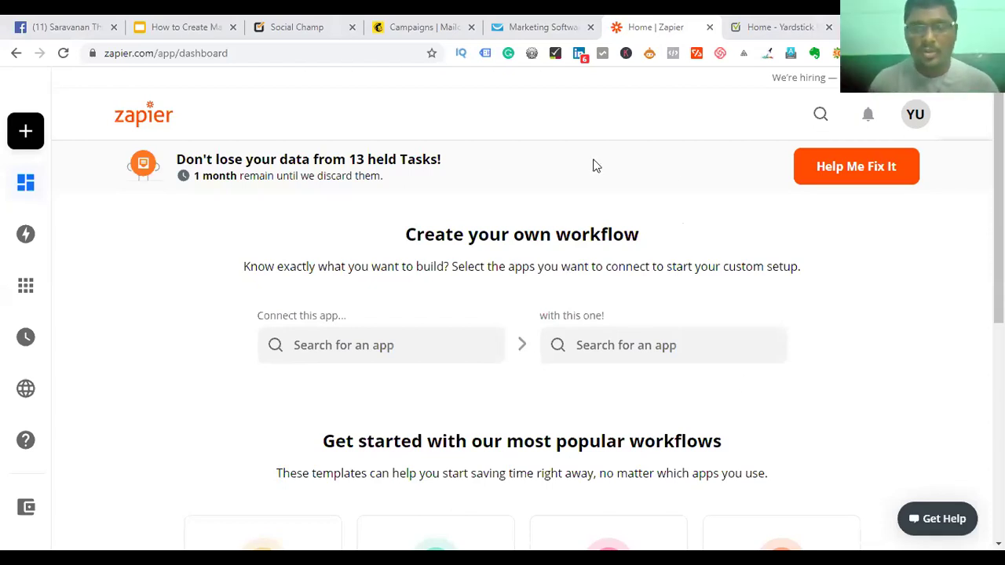
mouse_move(27, 195)
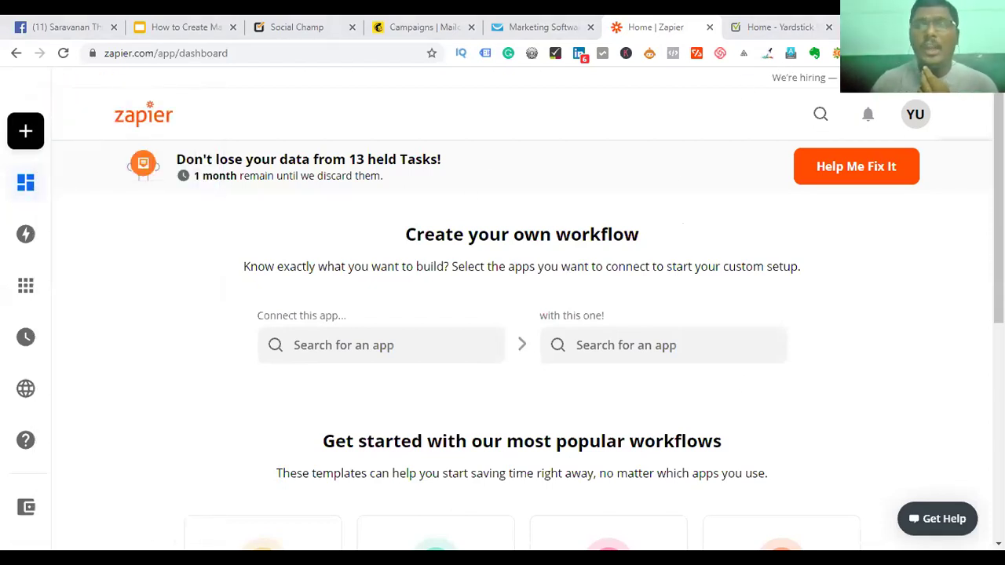
key(ctrl+t)
text(instamojo.com)
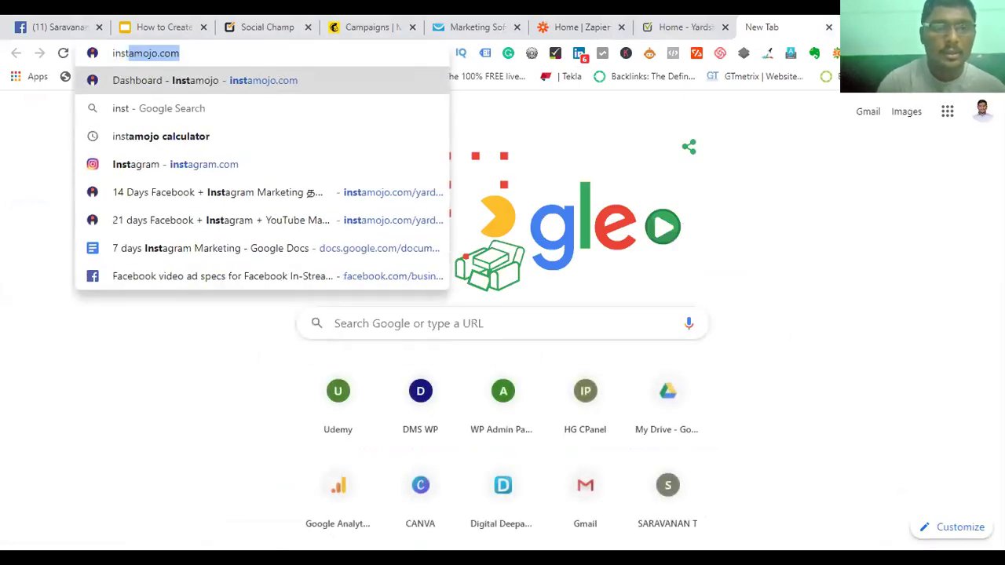
key(Return)
- Back on the Zapier dashboard, make a new Zap, then view the Instamojo payments dashboard
click(562, 22)
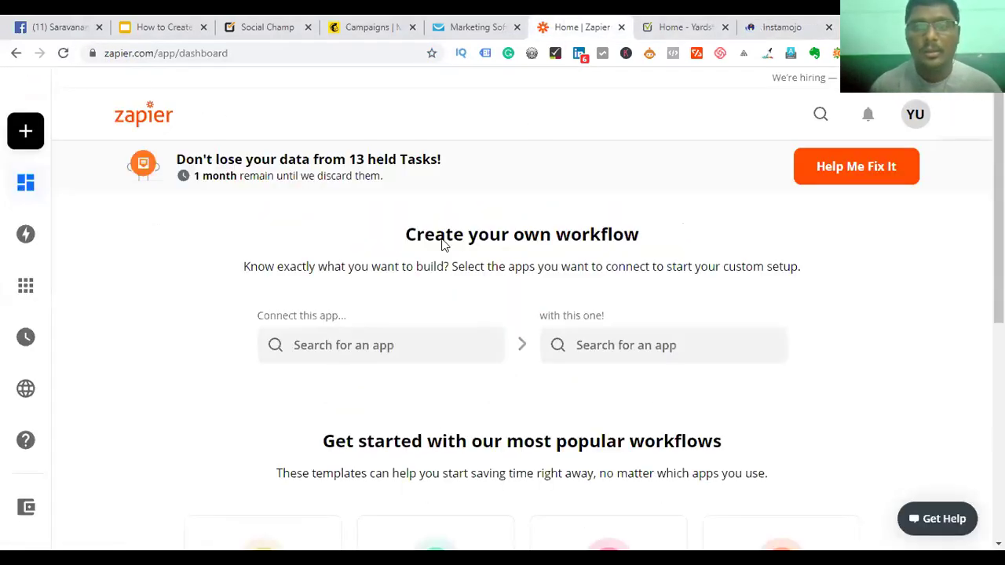
click(779, 22)
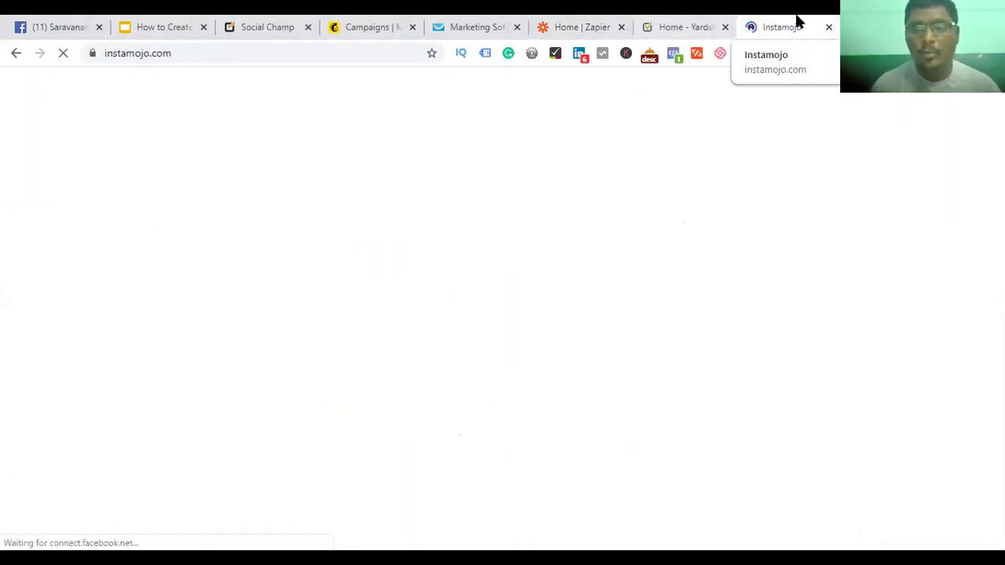
click(677, 21)
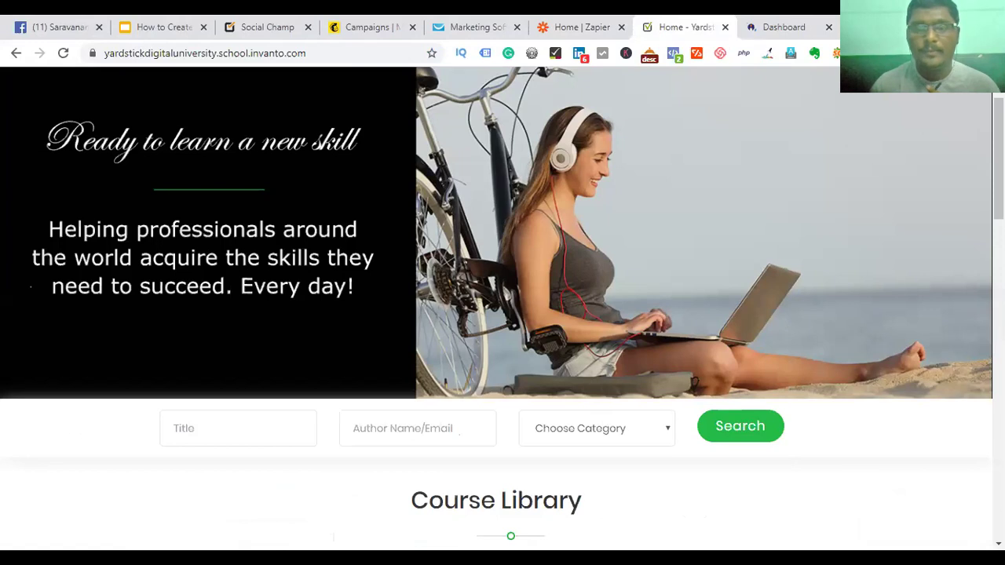
click(582, 27)
mouse_move(69, 141)
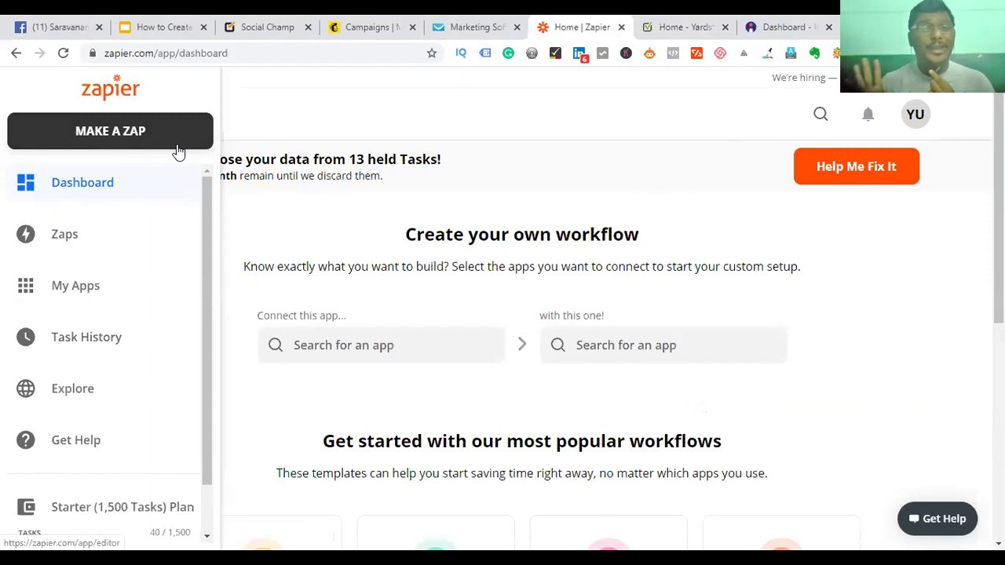
click(136, 135)
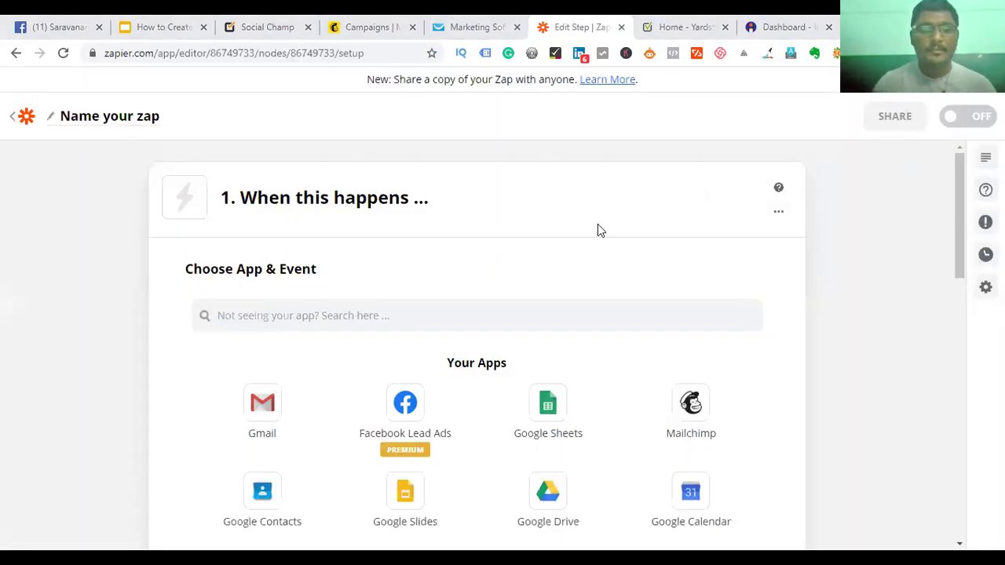
scroll(599, 224, down, 2)
click(774, 27)
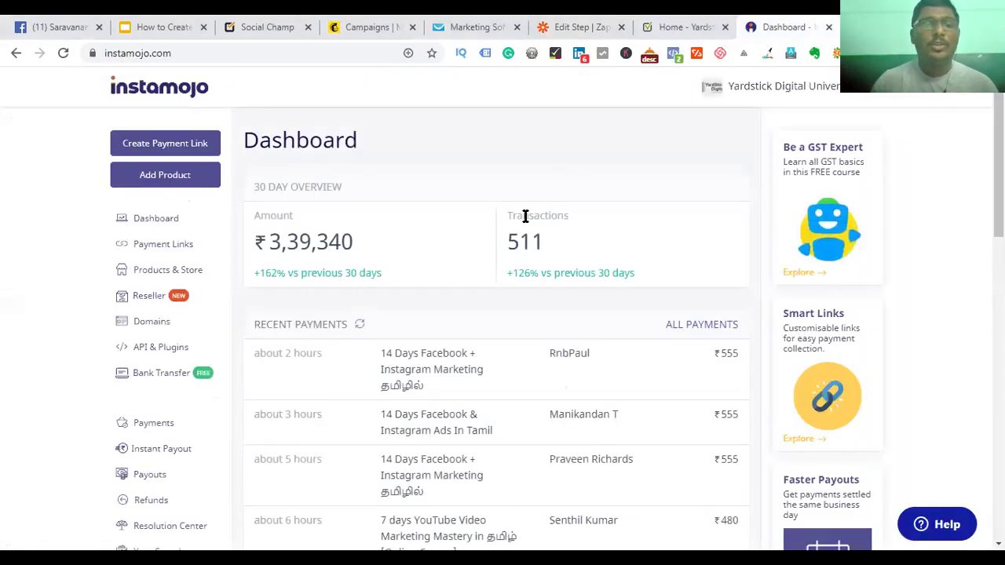
- Open the Instamojo products list and load instamojo.com/yardstickdigitaluniversity/ in a new tab
click(168, 281)
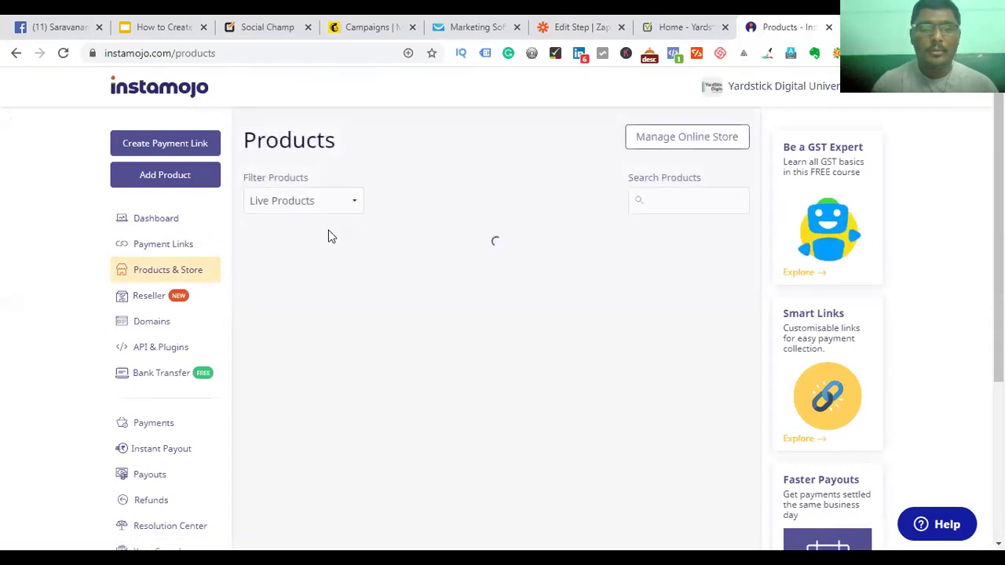
key(ctrl+t)
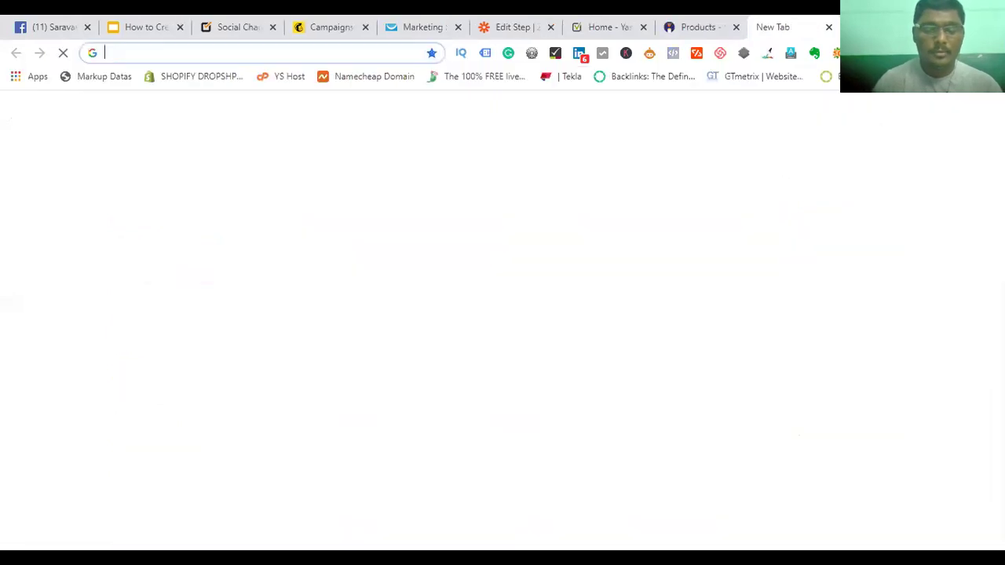
text(instamojo.com/)
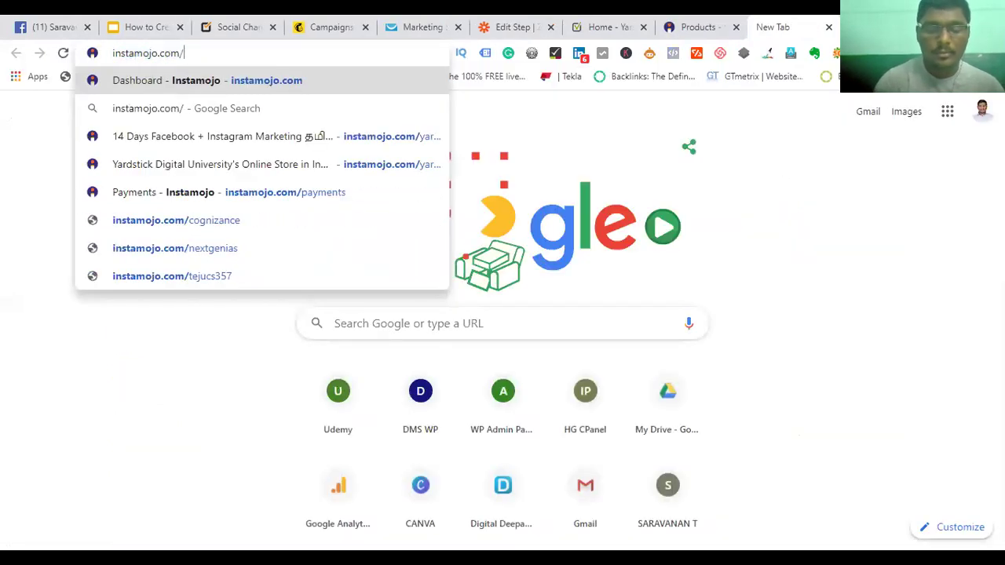
text(yard)
key(End)
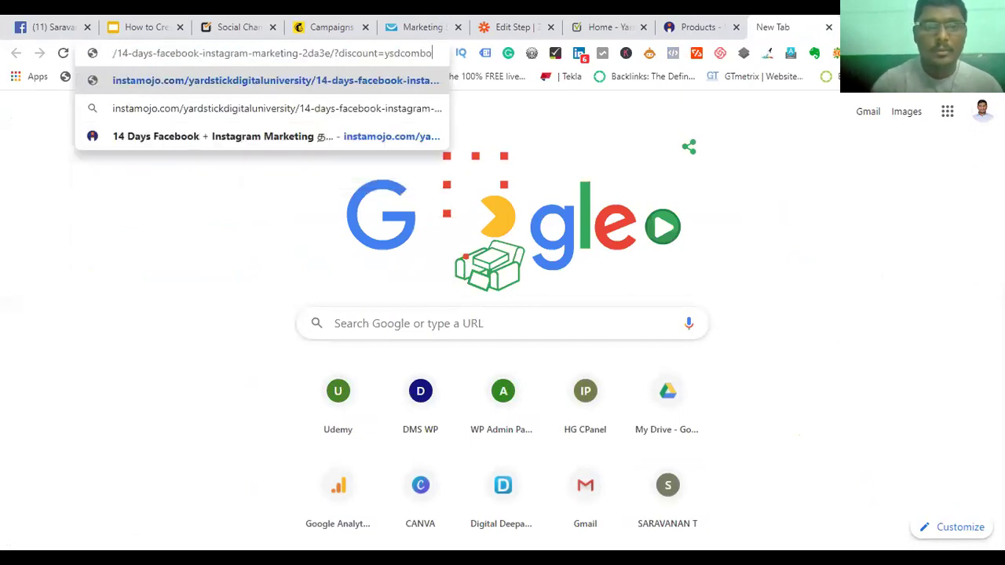
key(BackSpace)
key(BackSpace)
key(BackSpace)
key(BackSpace)
key(BackSpace)
key(BackSpace)
key(BackSpace)
key(BackSpace)
key(BackSpace)
key(BackSpace)
key(BackSpace)
key(BackSpace)
key(BackSpace)
key(BackSpace)
key(BackSpace)
key(BackSpace)
key(BackSpace)
key(BackSpace)
key(BackSpace)
key(BackSpace)
key(BackSpace)
key(BackSpace)
key(BackSpace)
key(BackSpace)
key(BackSpace)
key(BackSpace)
key(BackSpace)
key(BackSpace)
key(BackSpace)
key(BackSpace)
key(BackSpace)
key(BackSpace)
key(BackSpace)
key(BackSpace)
key(BackSpace)
key(BackSpace)
key(BackSpace)
key(BackSpace)
key(BackSpace)
key(BackSpace)
key(BackSpace)
key(BackSpace)
key(BackSpace)
key(BackSpace)
key(BackSpace)
key(BackSpace)
key(BackSpace)
key(BackSpace)
key(BackSpace)
key(BackSpace)
key(BackSpace)
key(BackSpace)
key(BackSpace)
key(BackSpace)
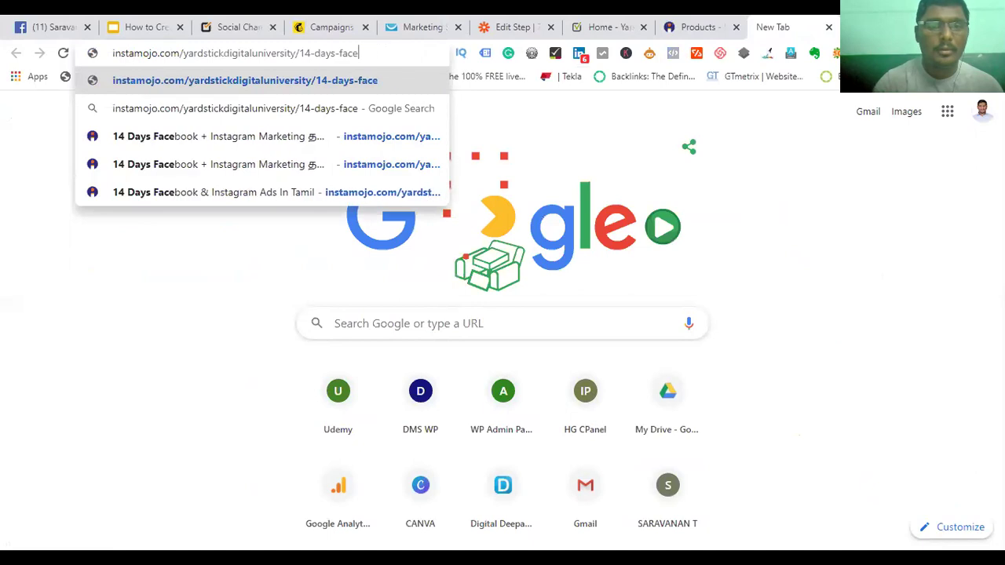
key(Return)
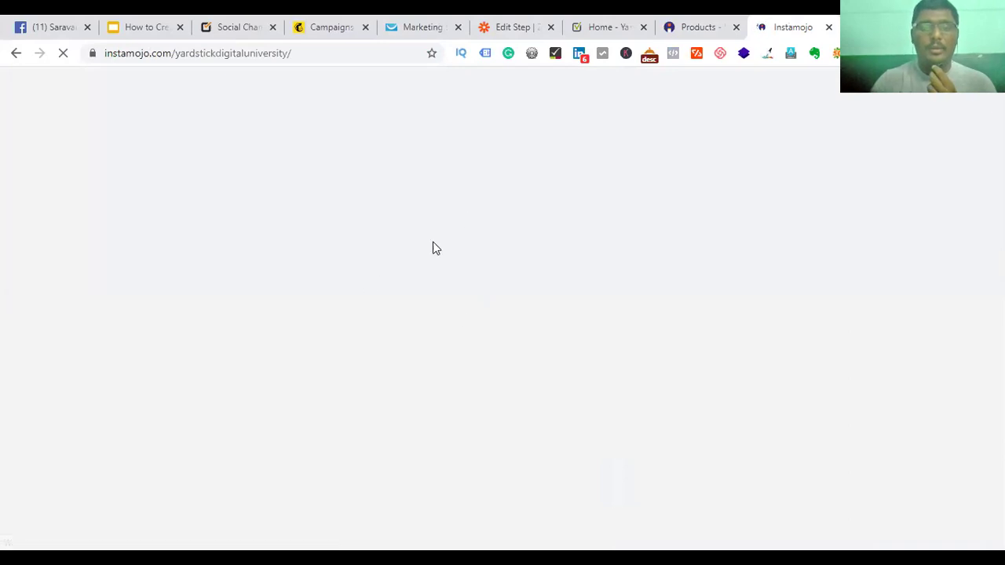
- Browse the store, then expand the Social Media Marketing Mastery Course Bundle in Products
scroll(532, 336, down, 3)
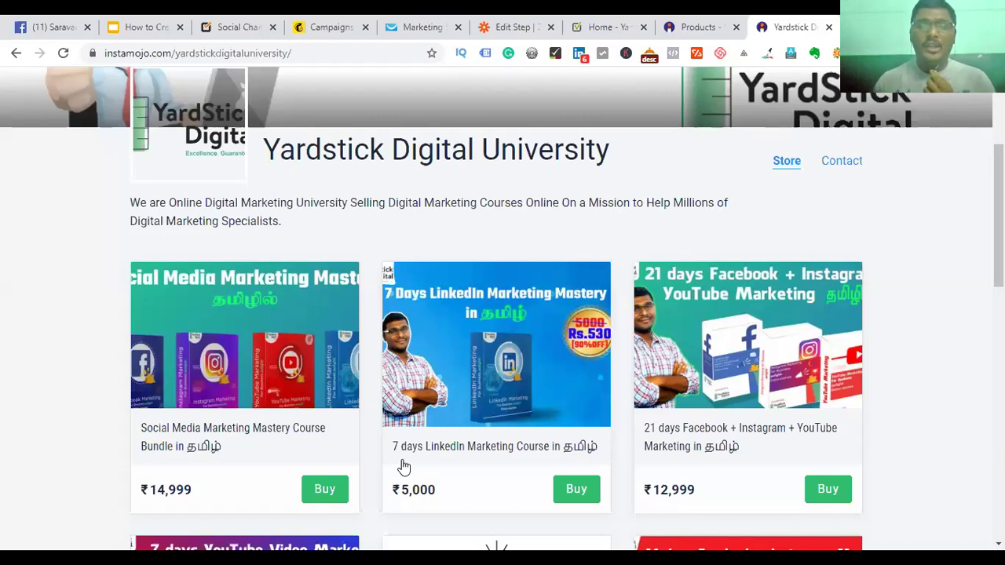
scroll(341, 498, down, 3)
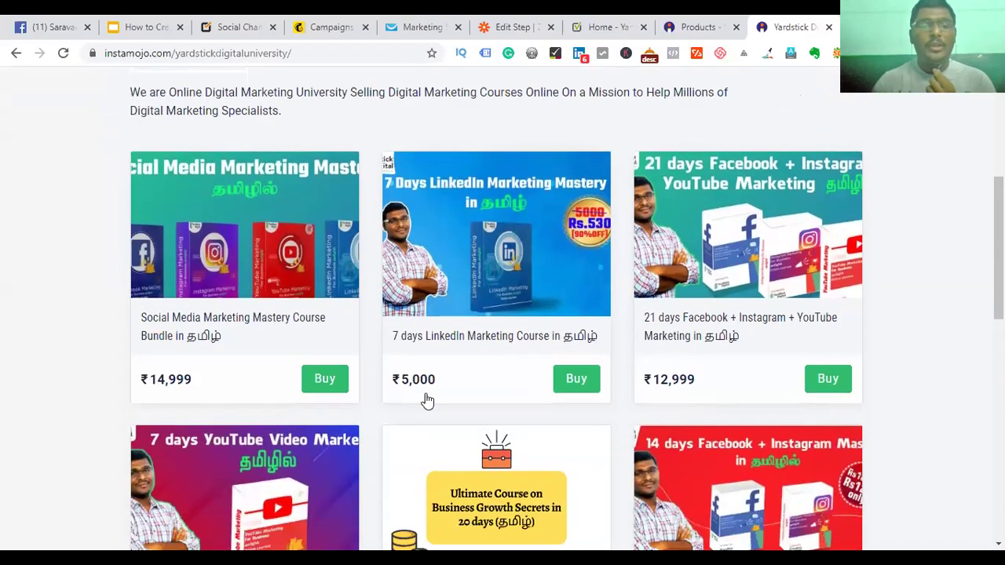
scroll(426, 399, up, 3)
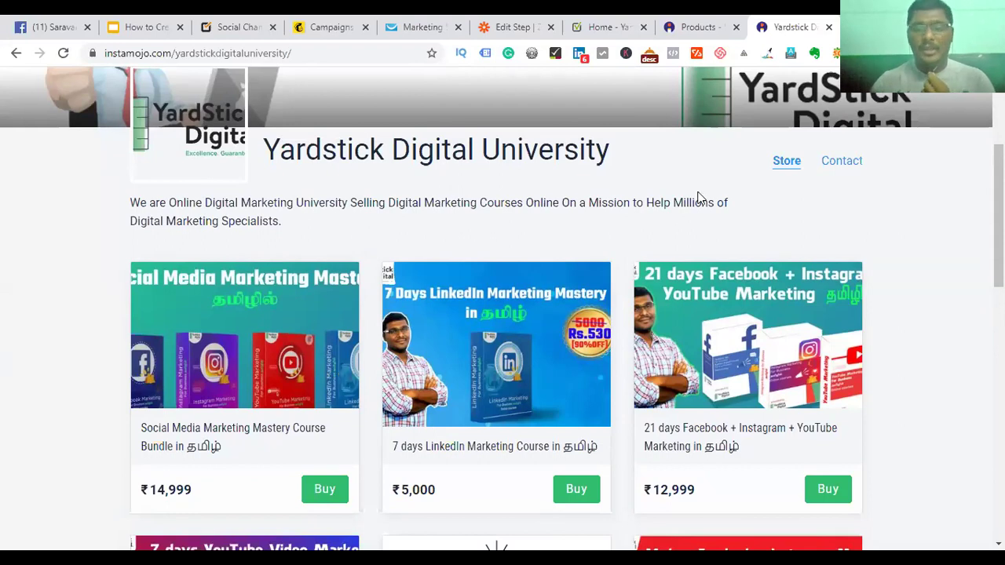
click(695, 26)
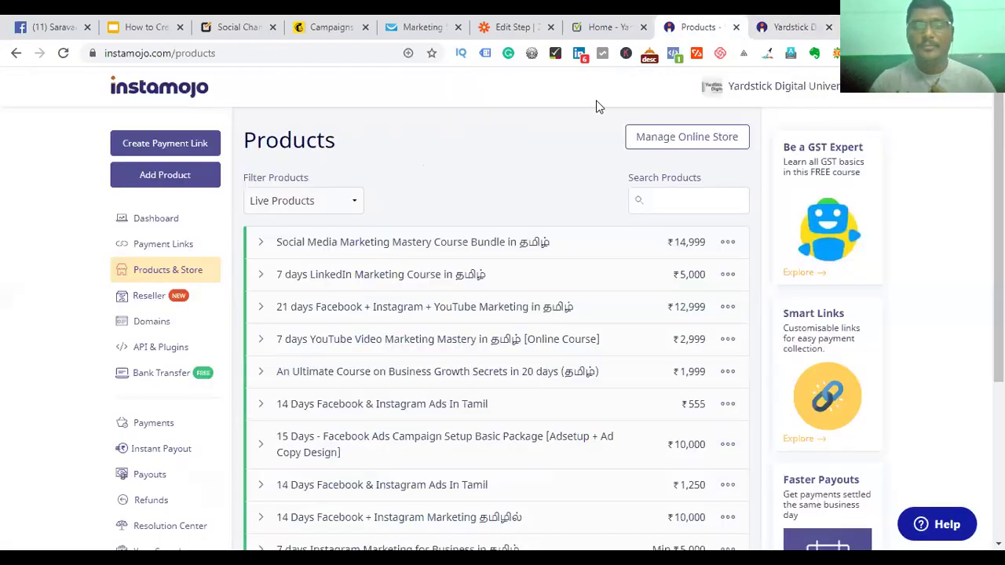
click(260, 242)
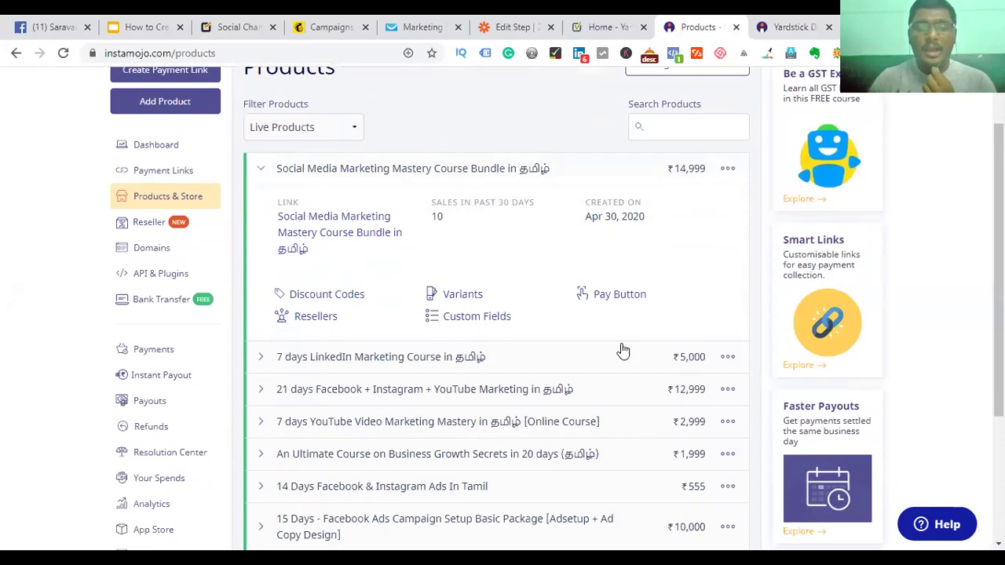
click(533, 24)
scroll(341, 310, down, 1)
scroll(341, 274, up, 1)
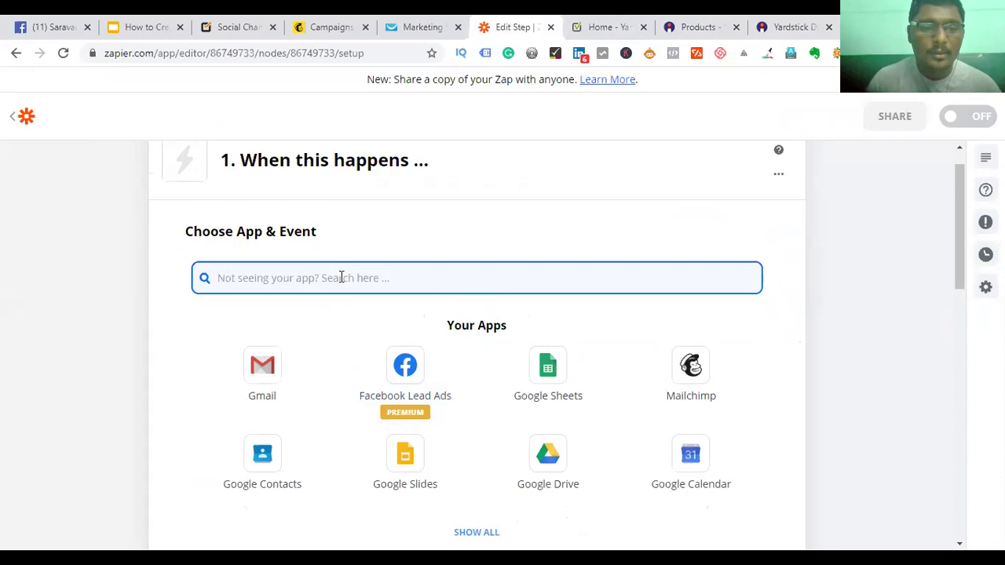
- Glance at the Instamojo products and store tabs, then return to Zapier's trigger setup
click(703, 26)
click(822, 22)
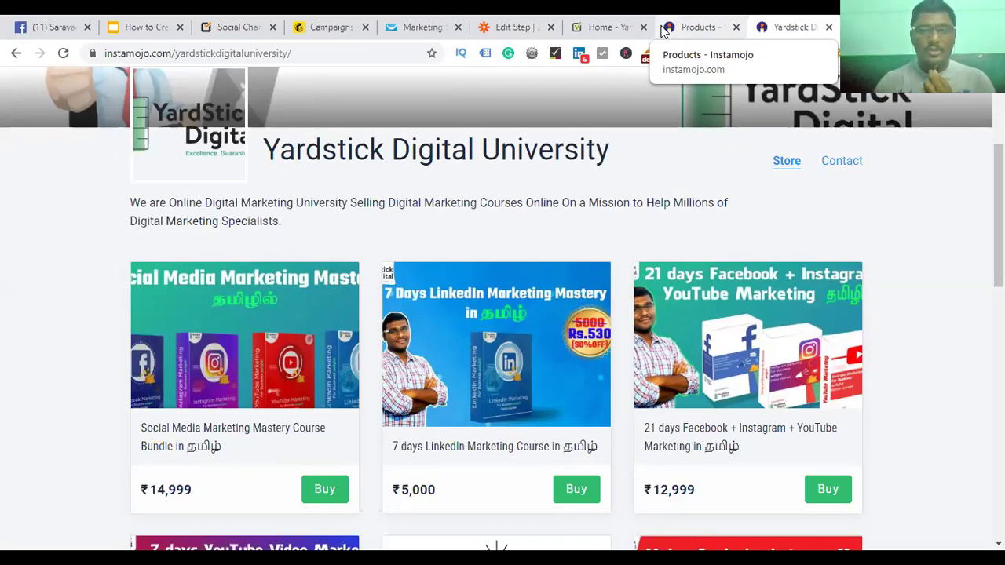
click(519, 21)
scroll(427, 325, down, 3)
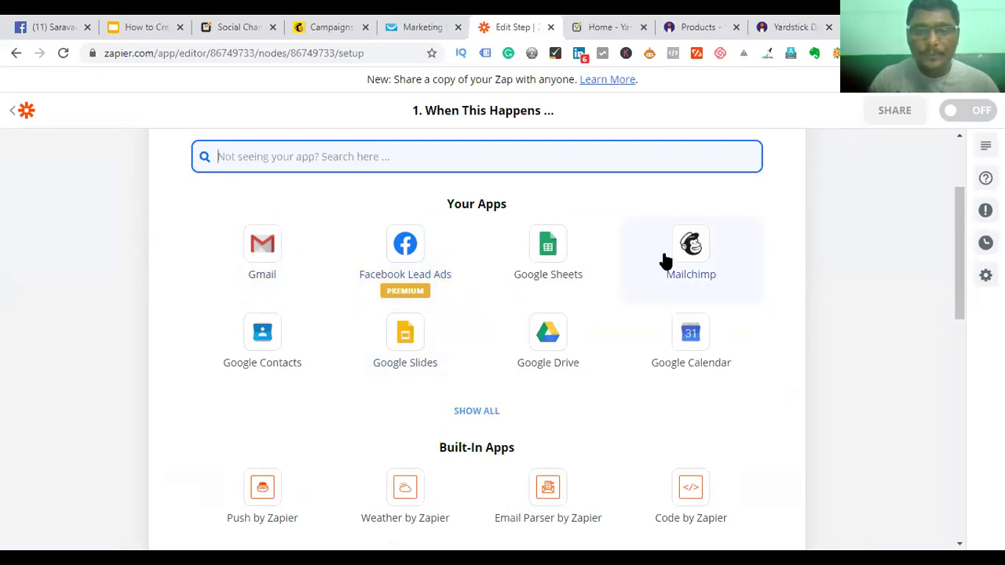
- Type 'webhook' into the Choose App & Event search box, correcting typos
text(web)
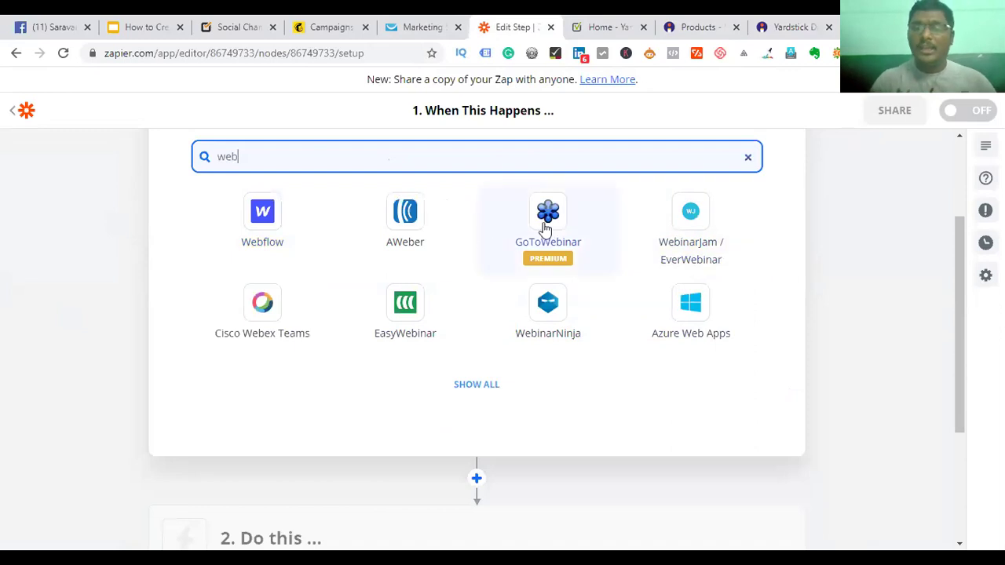
scroll(314, 228, up, 1)
double_click(331, 243)
text(hook)
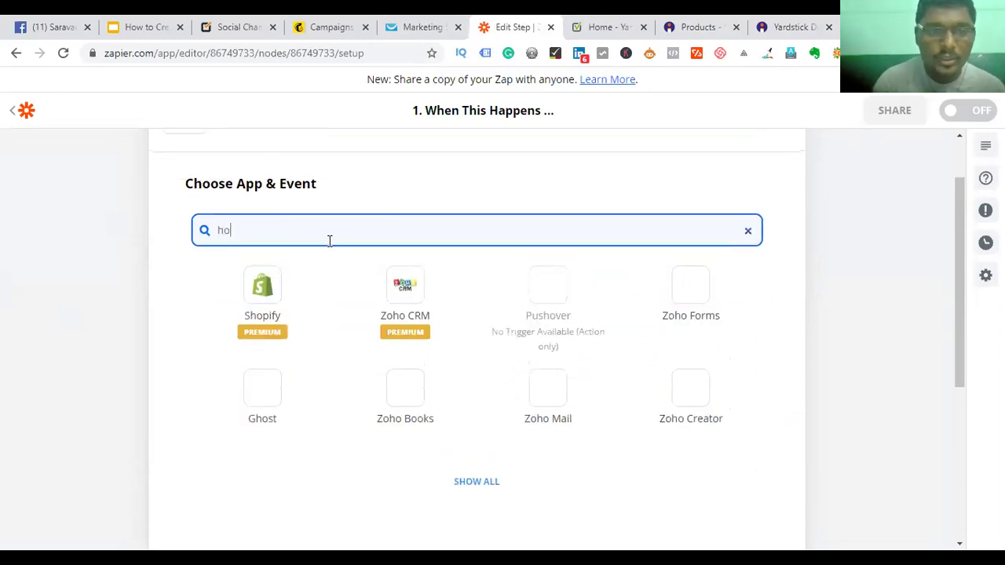
key(BackSpace)
key(BackSpace)
key(BackSpace)
key(BackSpace)
text(webjam)
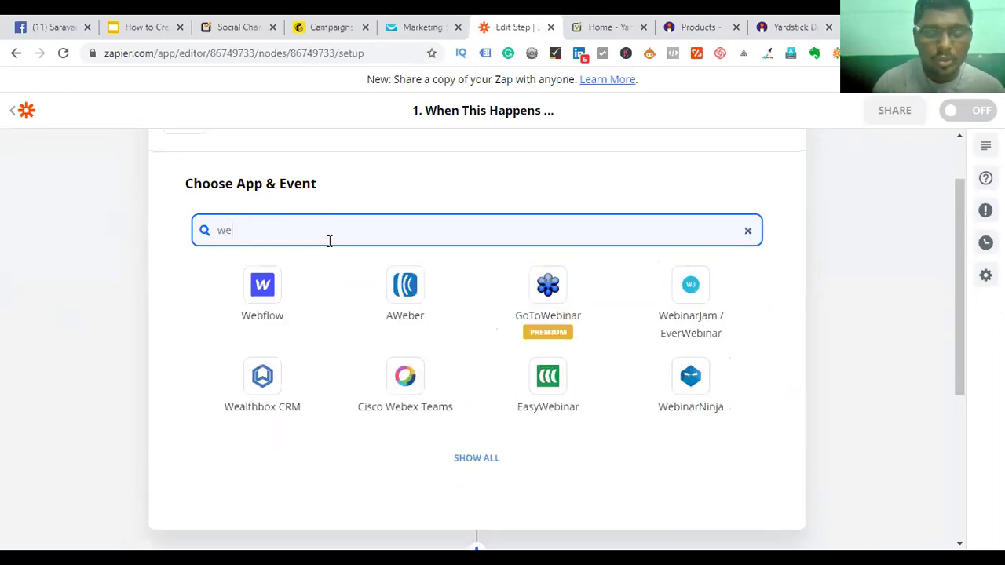
key(BackSpace)
key(BackSpace)
key(BackSpace)
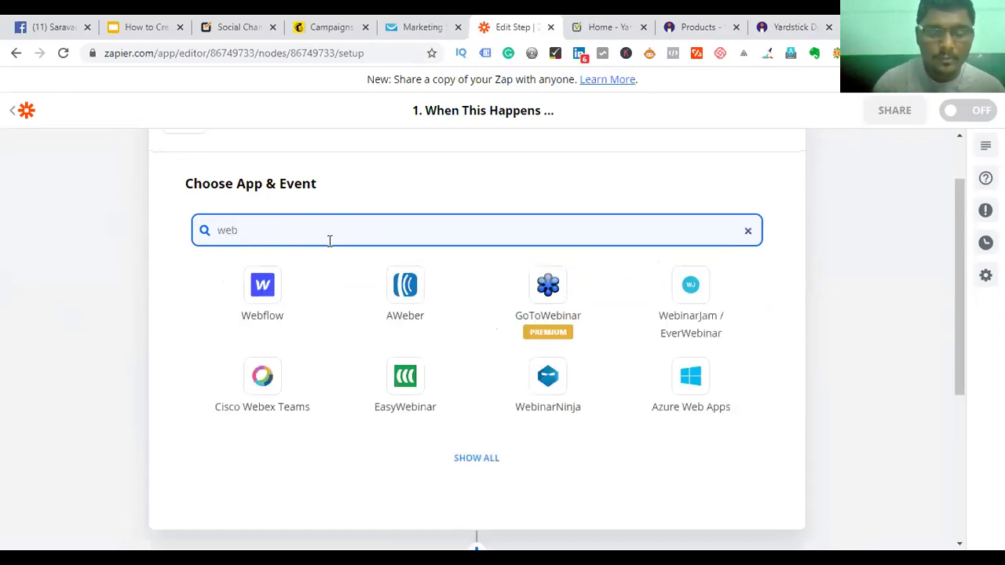
- Choose Webhooks by Zapier with the Catch Hook event and copy the custom webhook URL
text(hook)
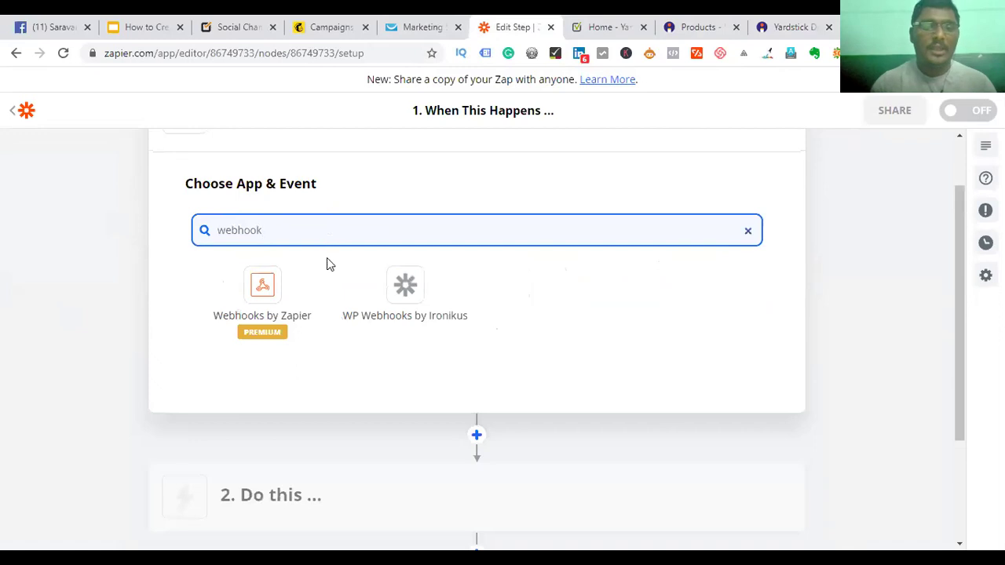
click(261, 285)
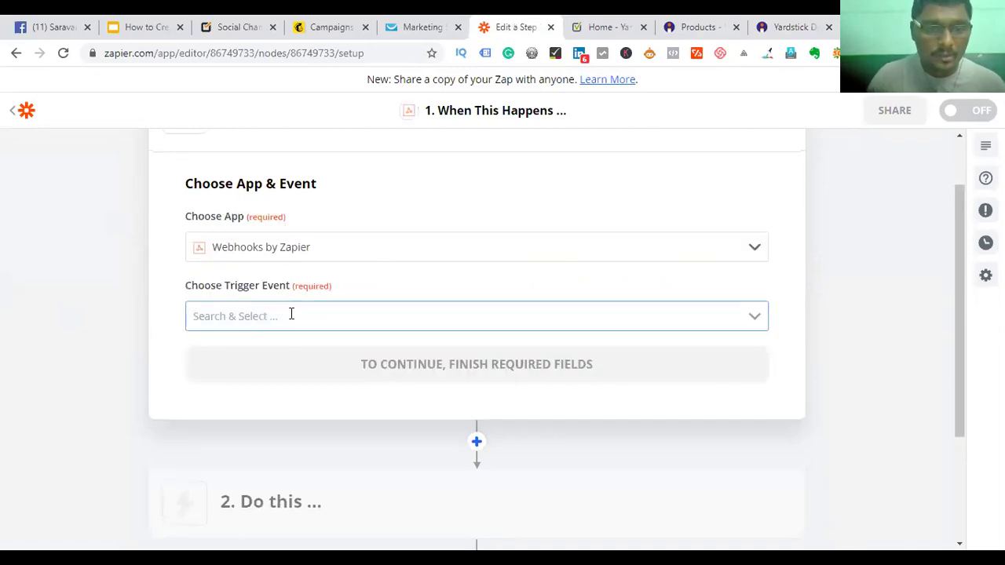
click(292, 314)
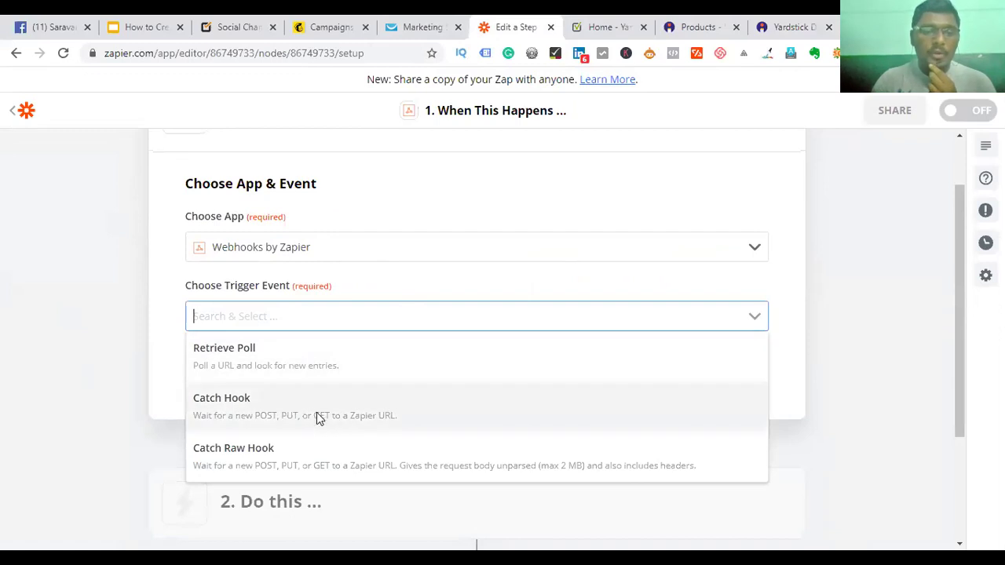
click(322, 420)
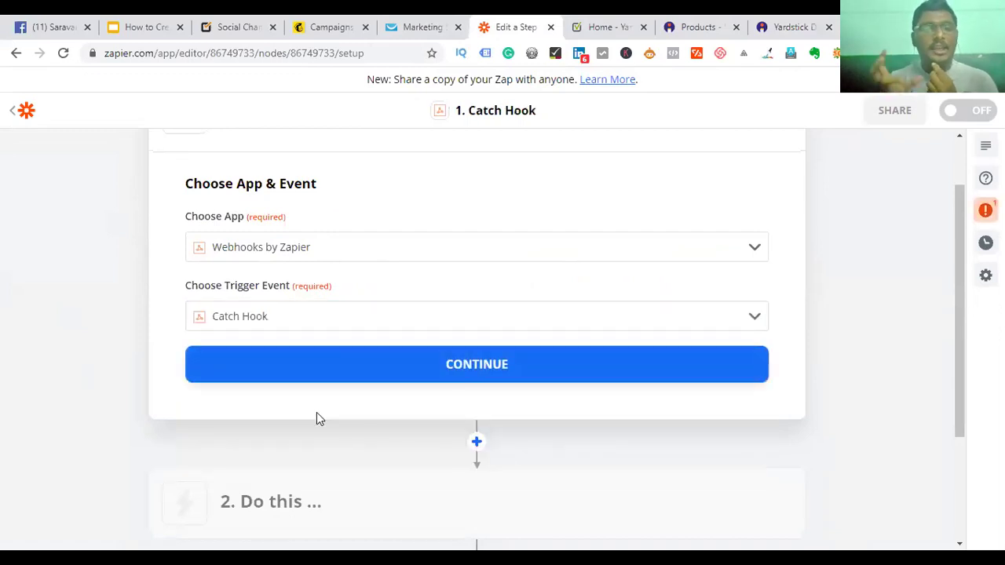
click(486, 377)
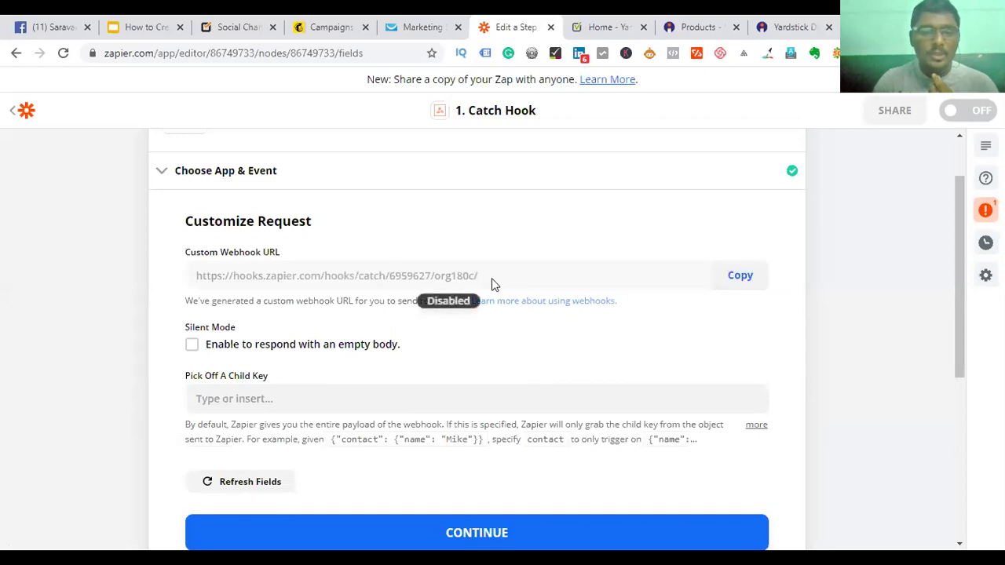
click(723, 279)
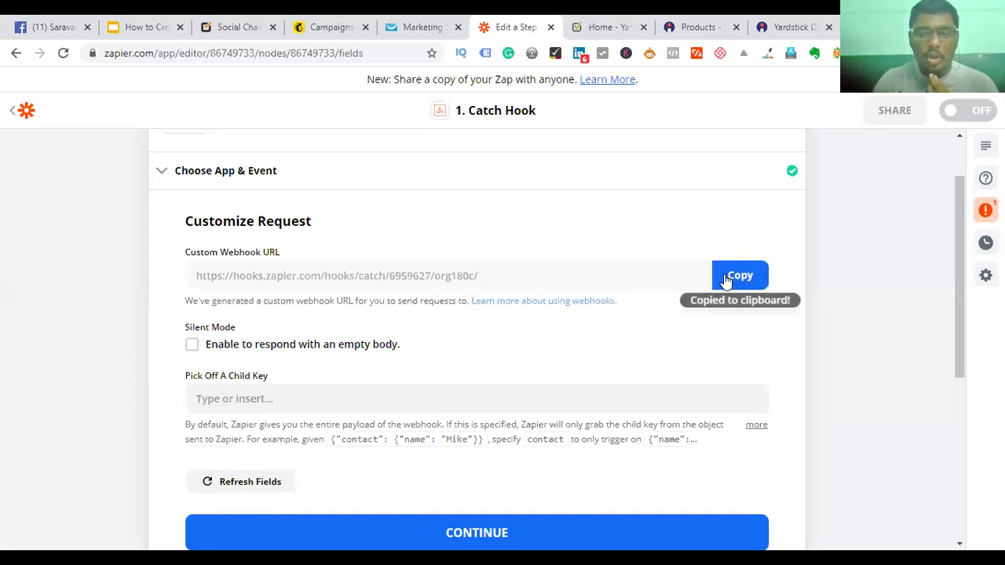
- Go back to the Yardstick store page and then the Instamojo products list
click(793, 27)
scroll(503, 240, down, 3)
scroll(502, 240, up, 4)
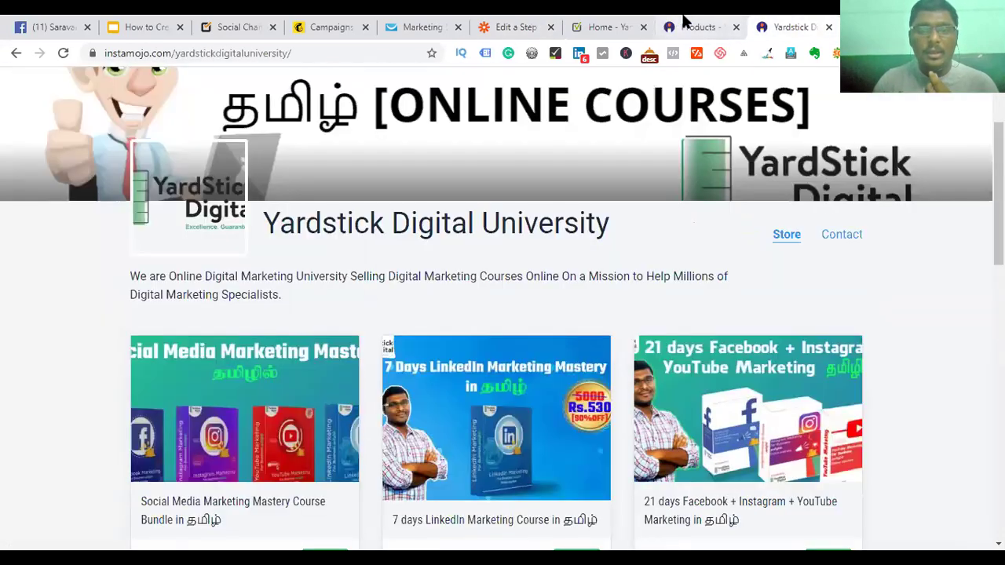
click(695, 26)
- Edit the Social Media Marketing product and expand Advanced Settings to view its webhook URL
click(725, 170)
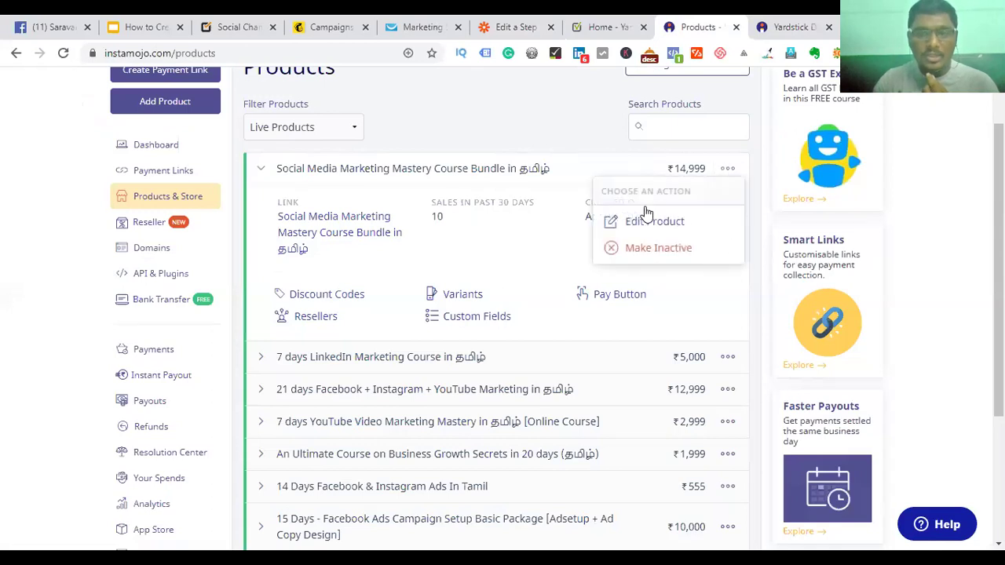
click(680, 228)
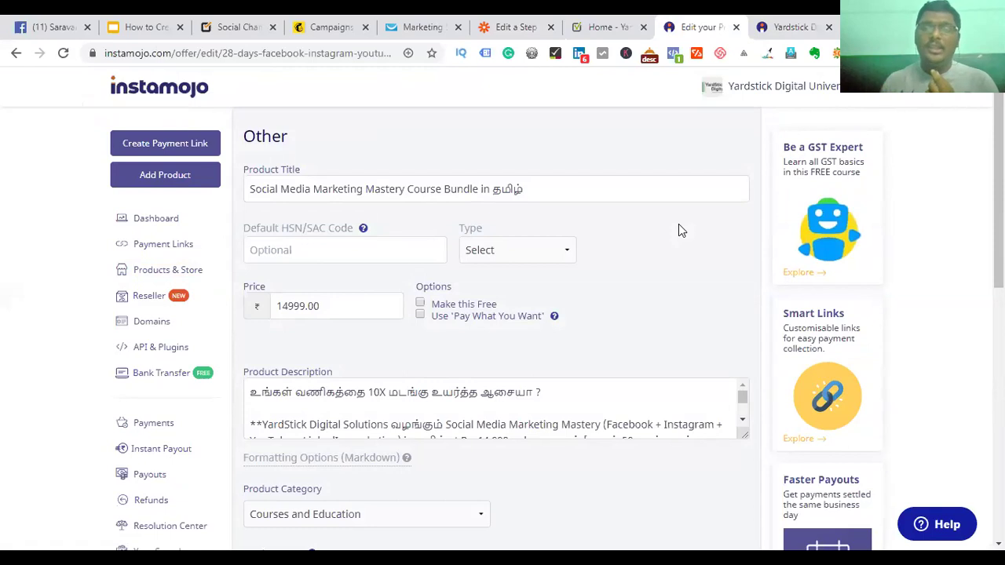
scroll(680, 230, down, 8)
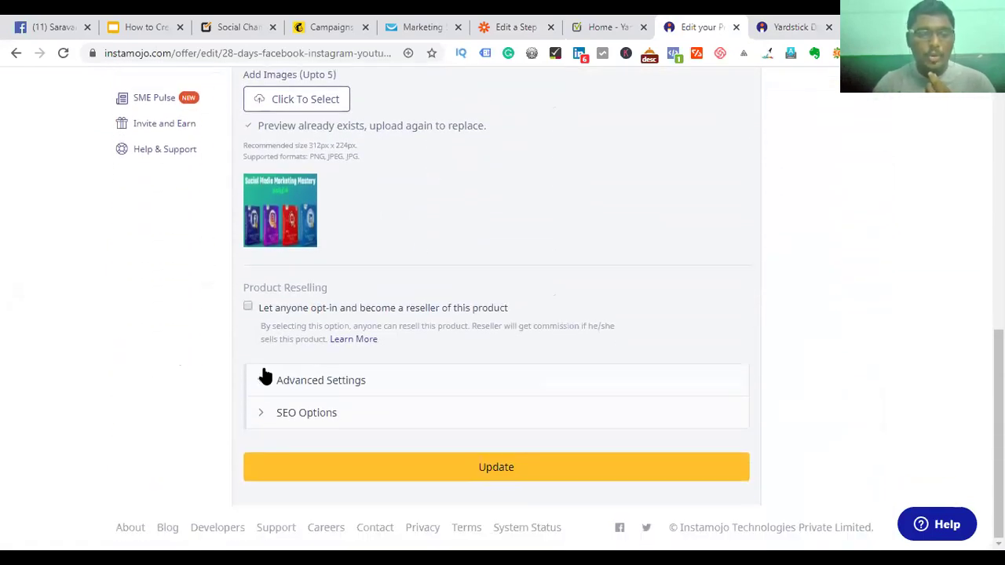
click(262, 378)
scroll(301, 336, down, 2)
scroll(322, 329, down, 2)
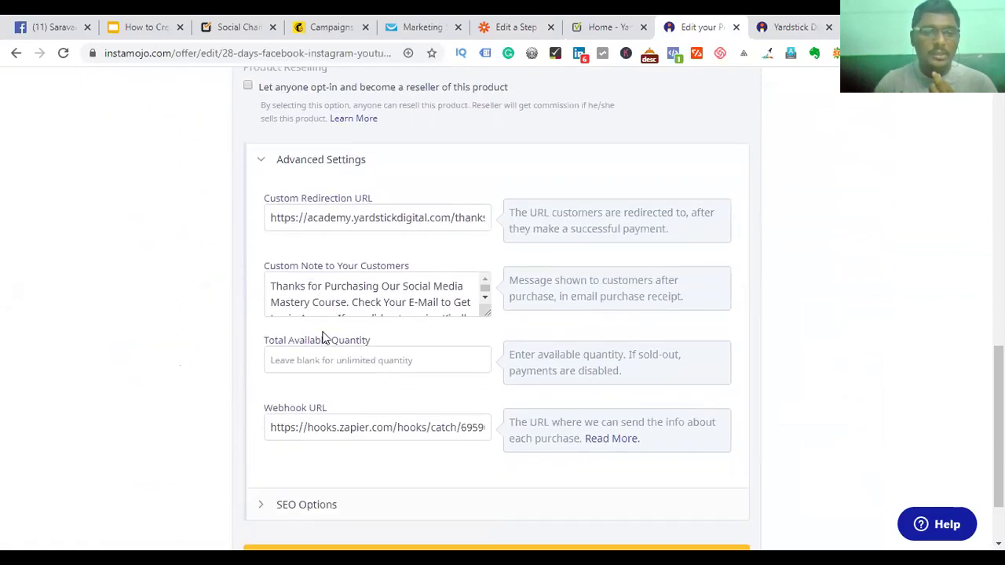
double_click(320, 354)
- Compare the product's webhook URL with Zapier's copied catch-hook URL
click(509, 23)
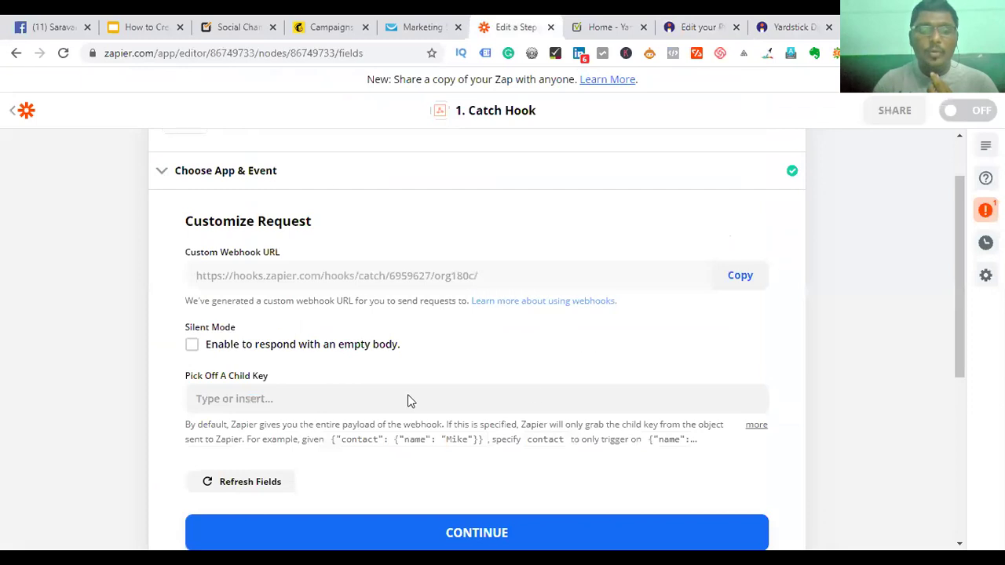
click(727, 287)
click(784, 27)
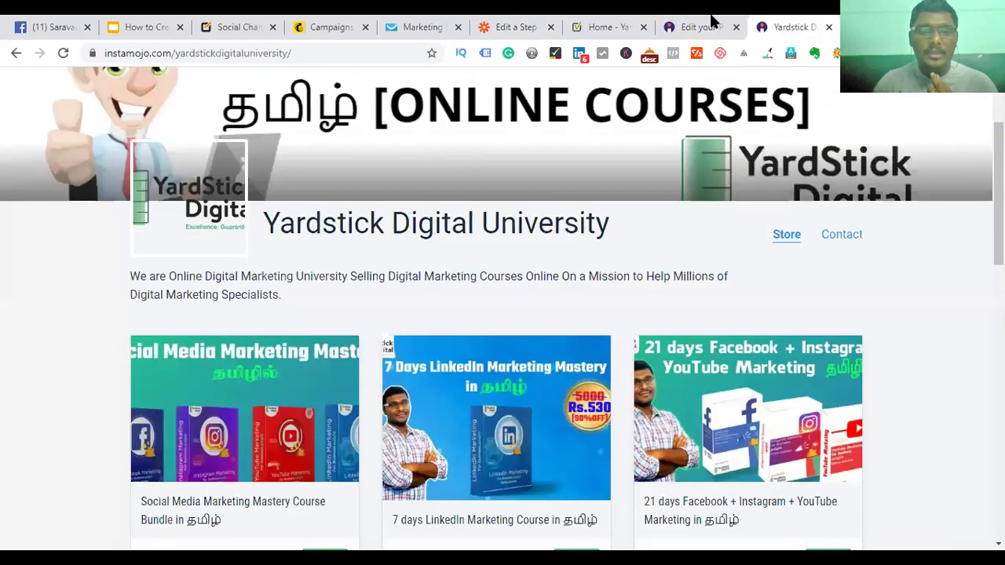
click(713, 23)
triple_click(333, 354)
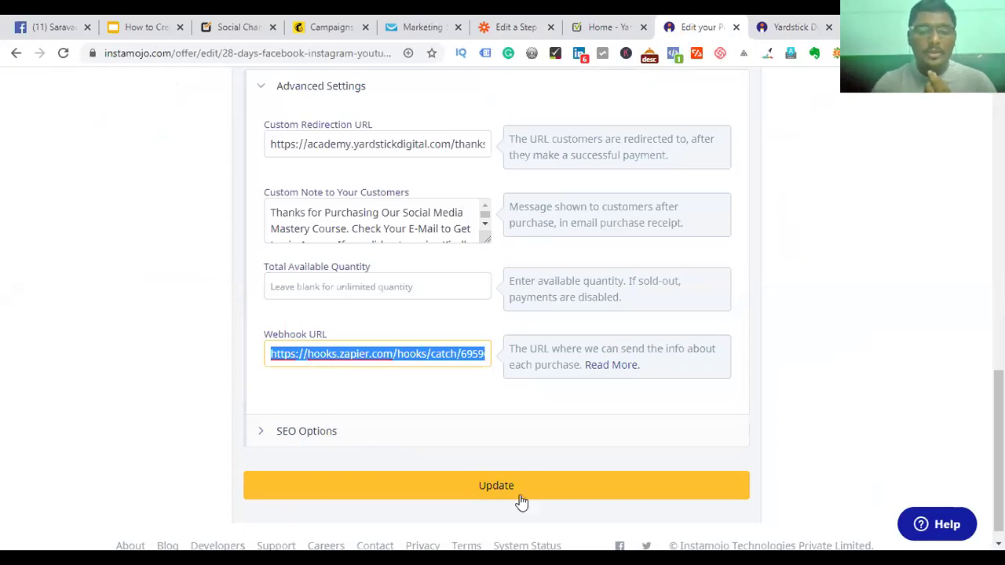
- Continue Zapier to the trigger test, then return to the Instamojo products list
click(509, 21)
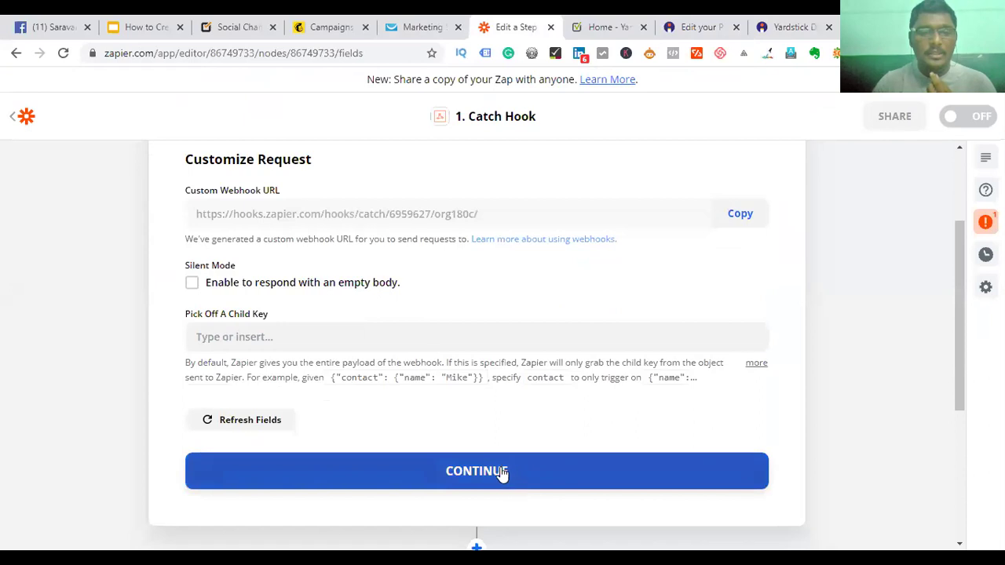
click(502, 471)
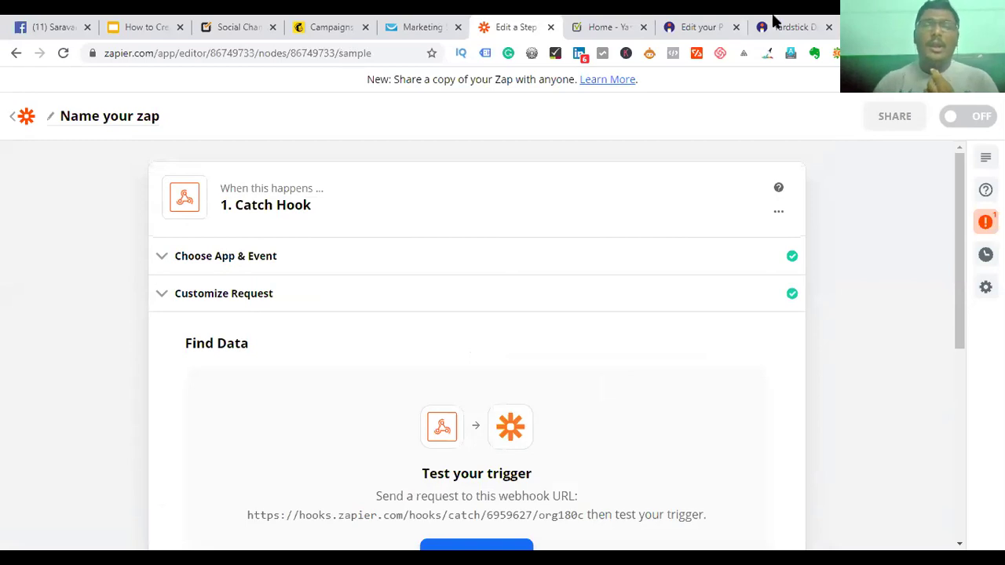
click(789, 27)
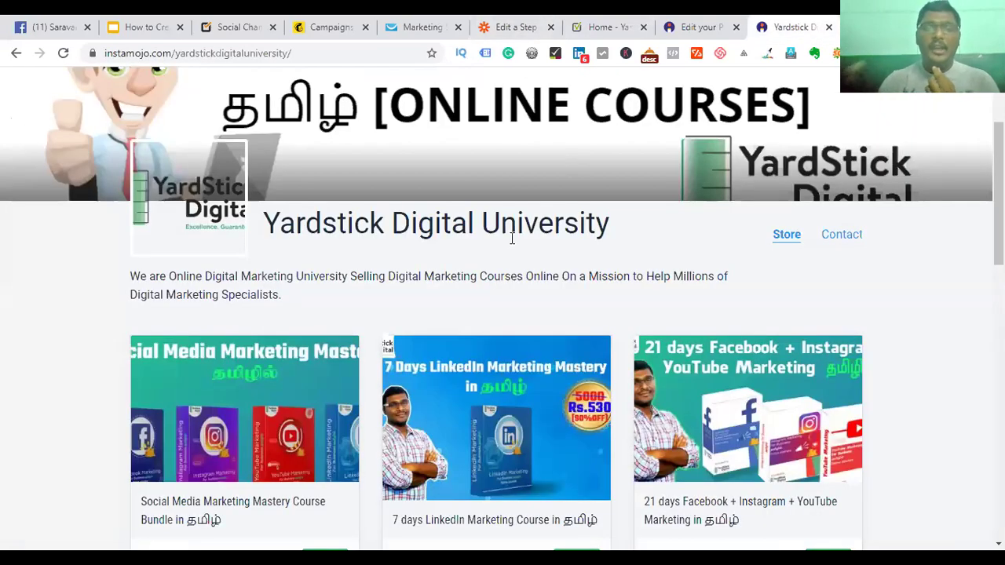
click(675, 23)
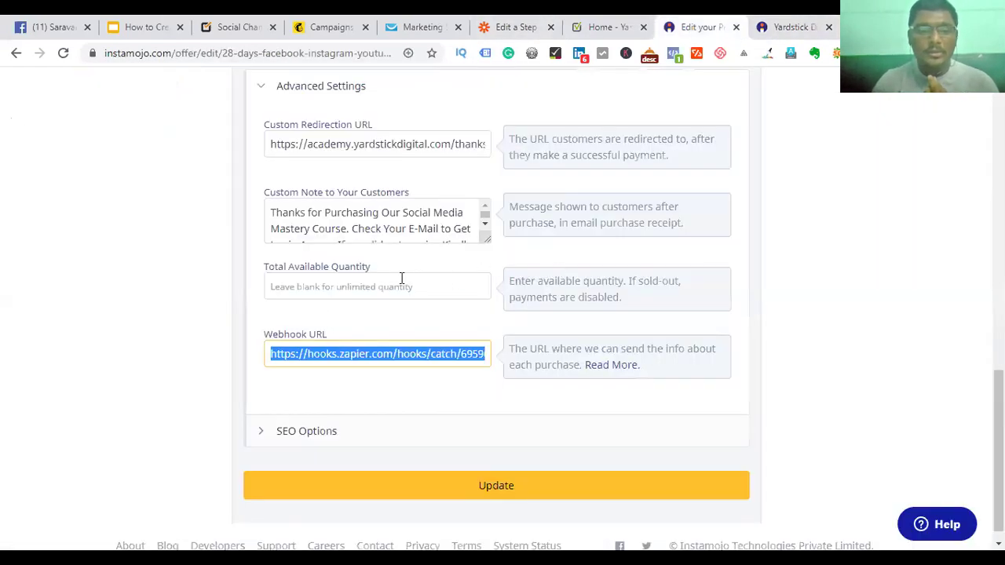
scroll(402, 278, up, 15)
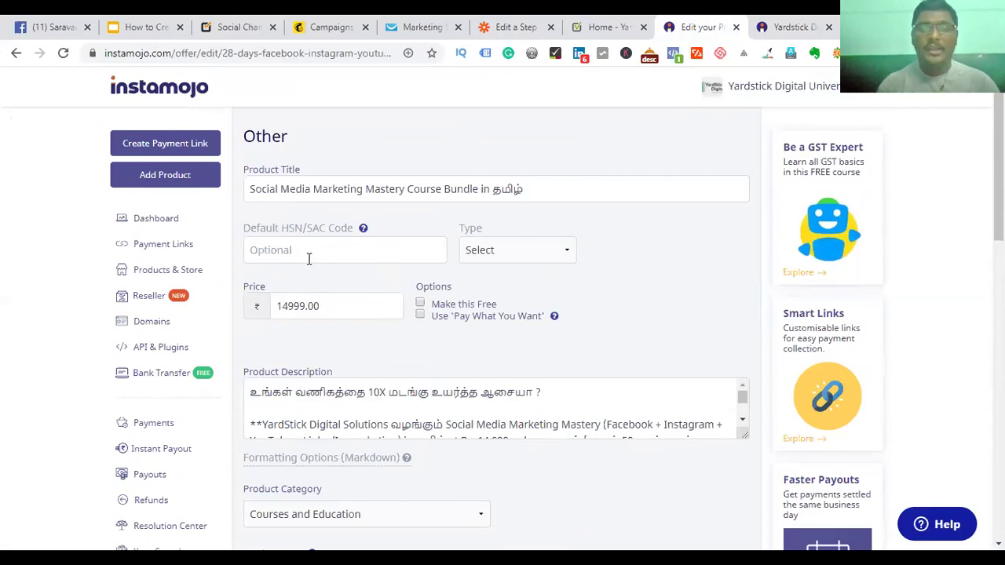
click(189, 273)
- Create a new Instamojo product titled 'Demo' and browse the computer for its image
click(171, 176)
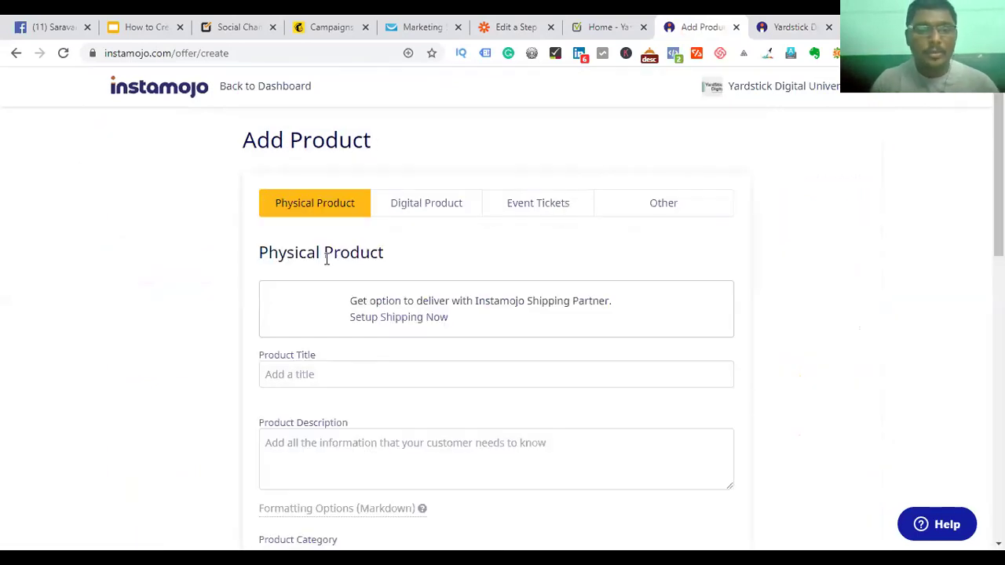
scroll(329, 283, down, 1)
click(331, 310)
text(D)
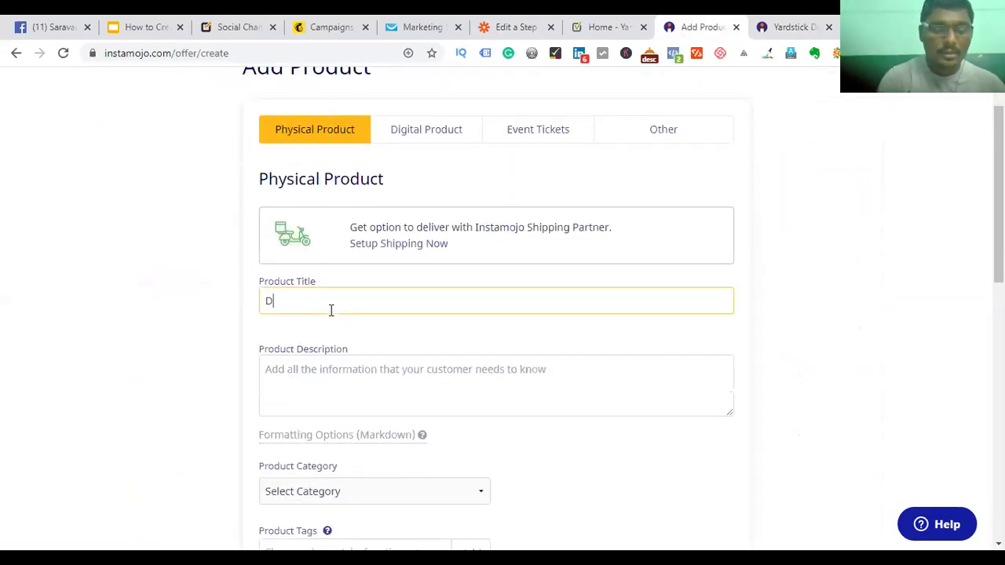
scroll(332, 311, down, 2)
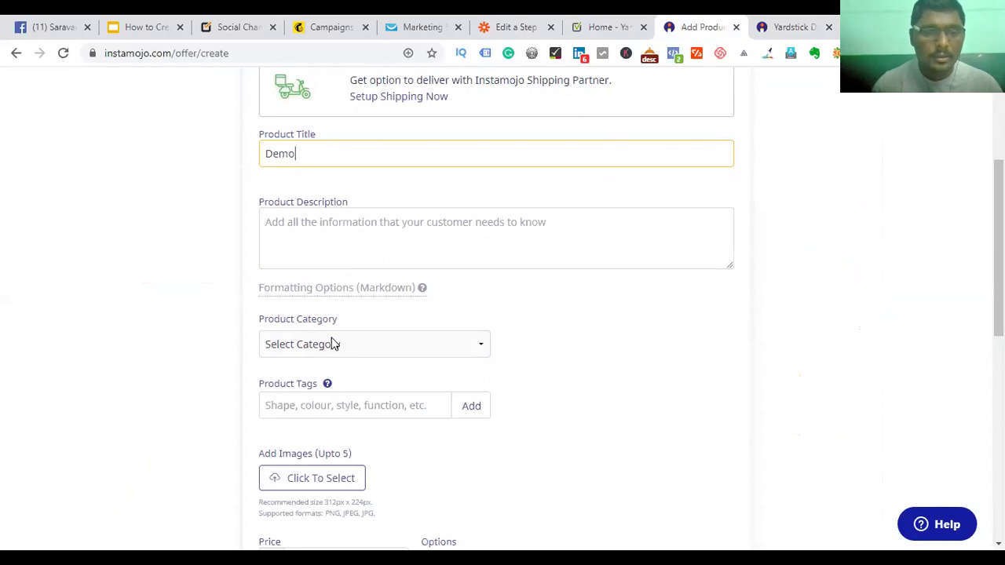
scroll(330, 354, down, 1)
click(333, 416)
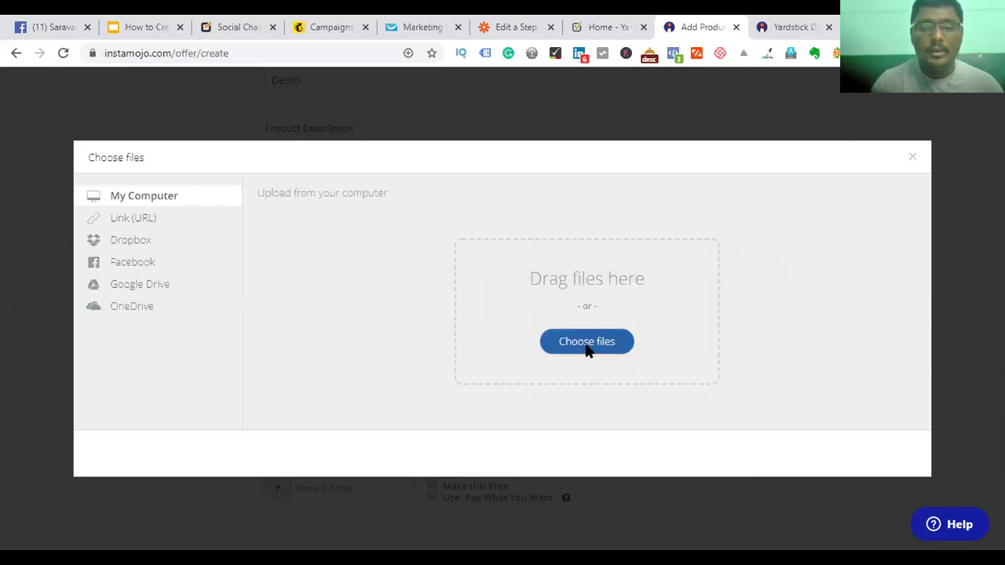
click(588, 341)
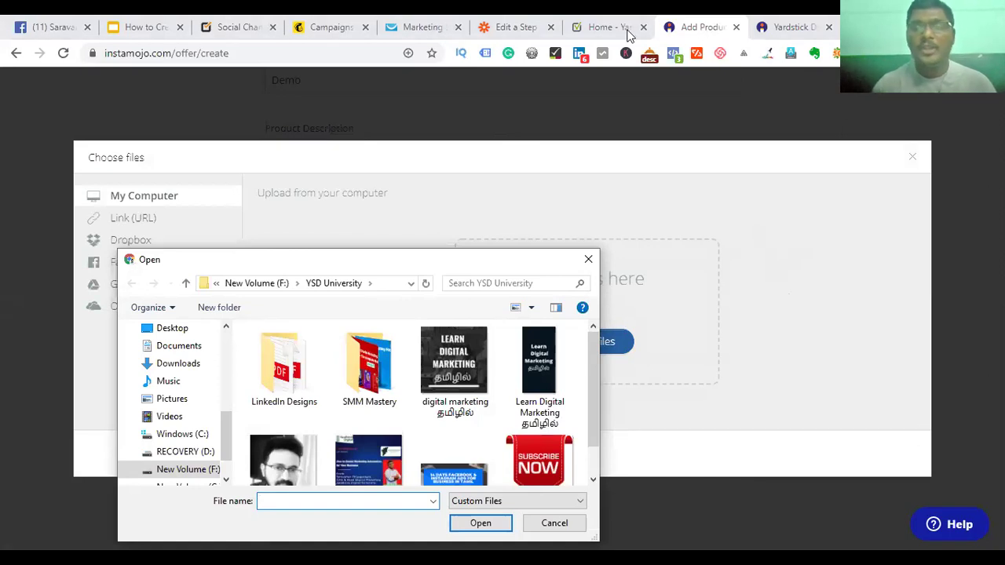
- Cancel the file picker, load instamojo.com in a new tab, and return to Add Product
click(589, 259)
key(ctrl+t)
text(instamoj)
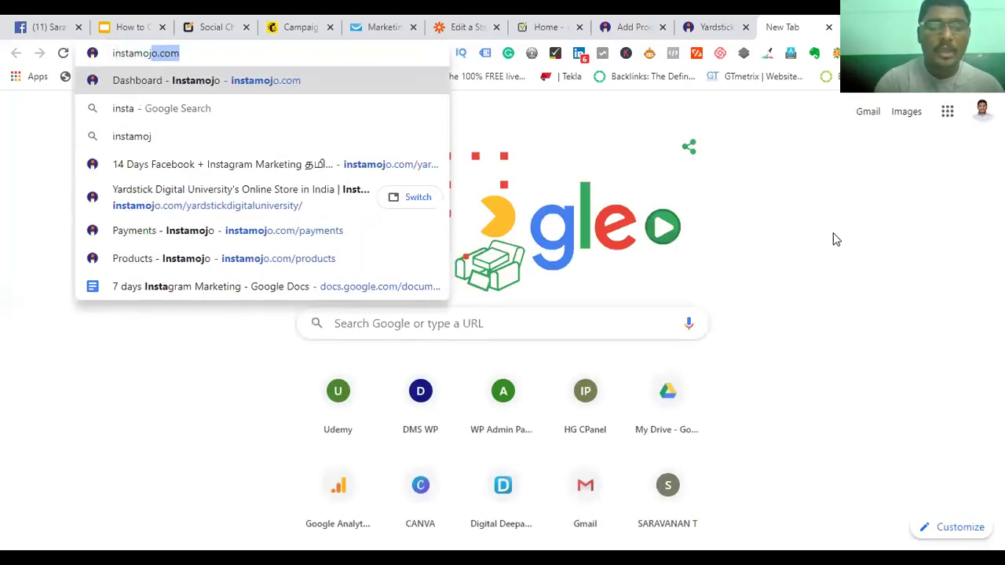
key(Return)
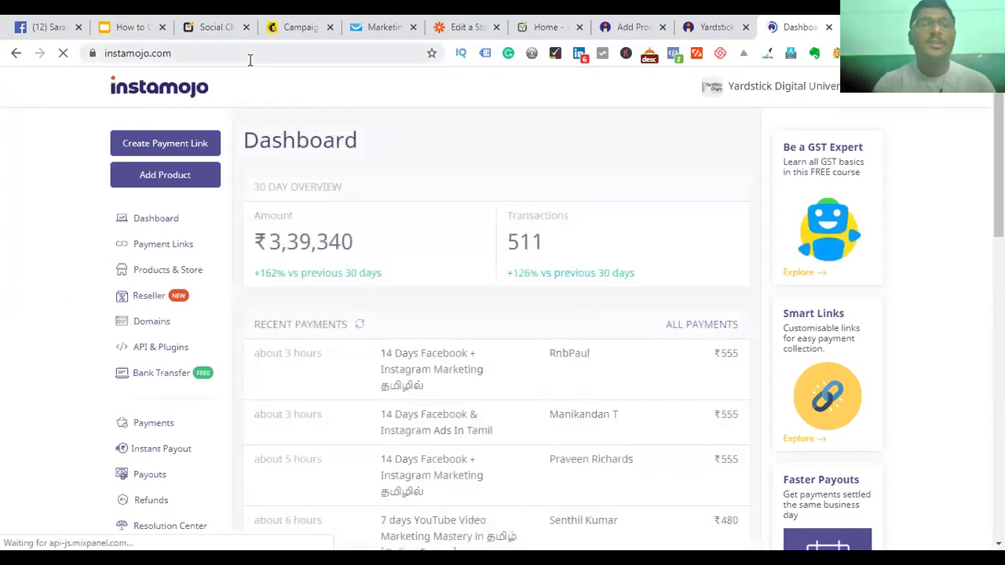
scroll(333, 112, down, 5)
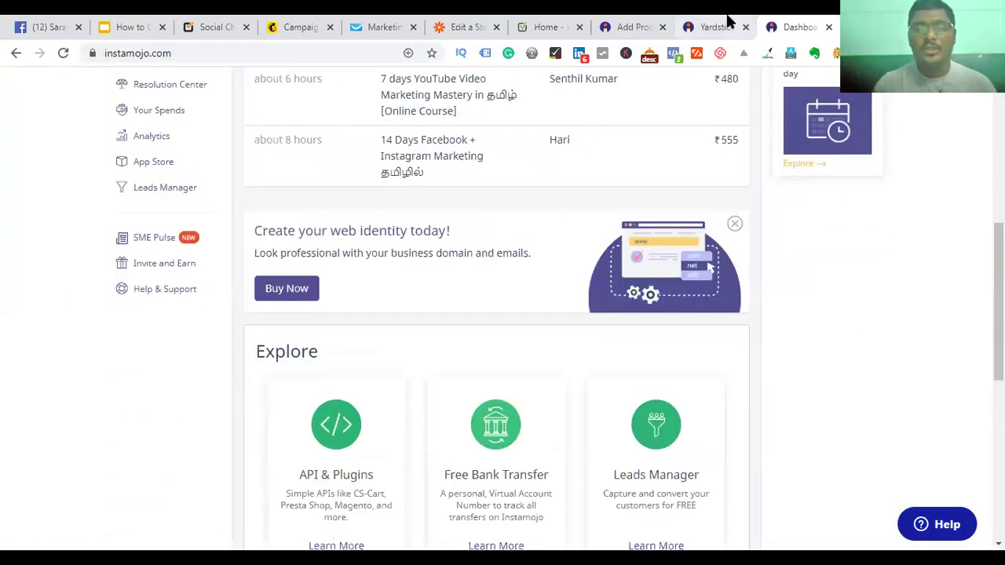
click(729, 22)
scroll(372, 249, down, 3)
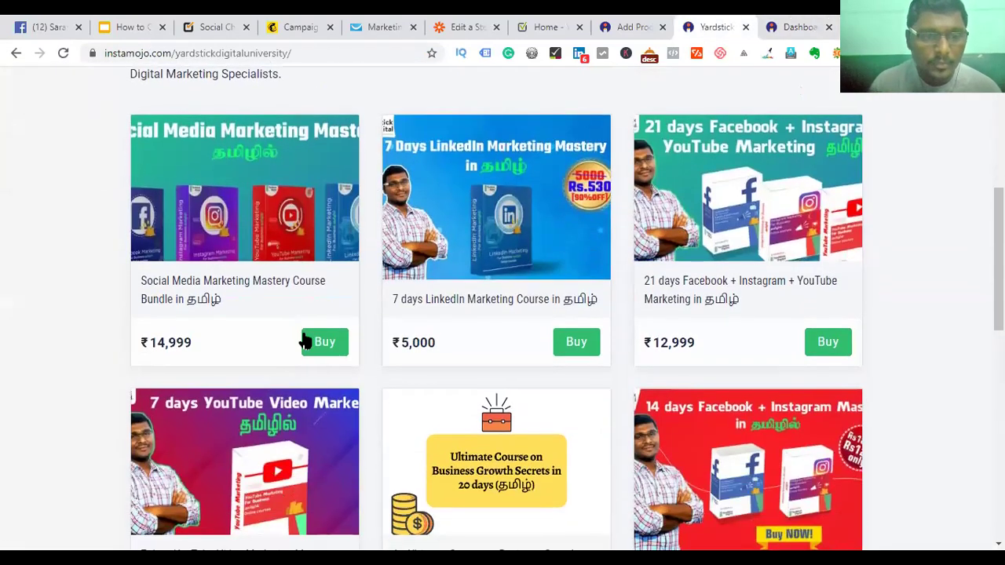
click(638, 26)
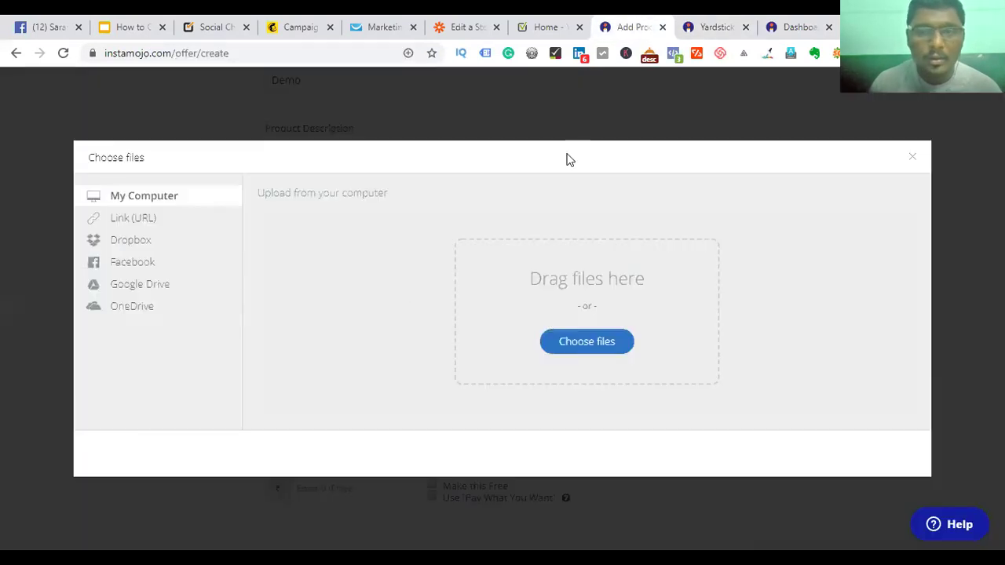
- Select RTA Webinar.jpg in the Open dialog and upload it as the Demo product's image
click(581, 340)
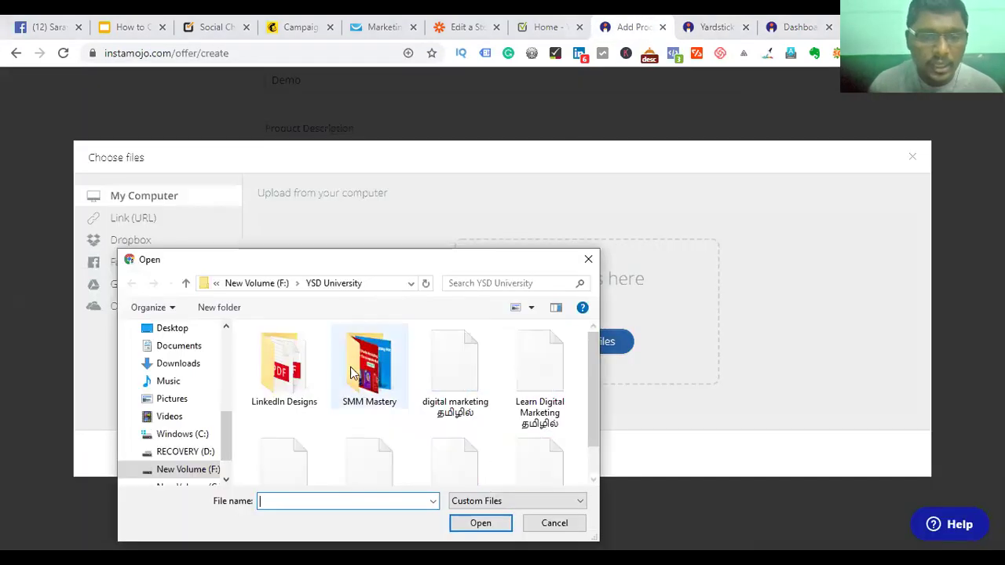
scroll(434, 360, down, 1)
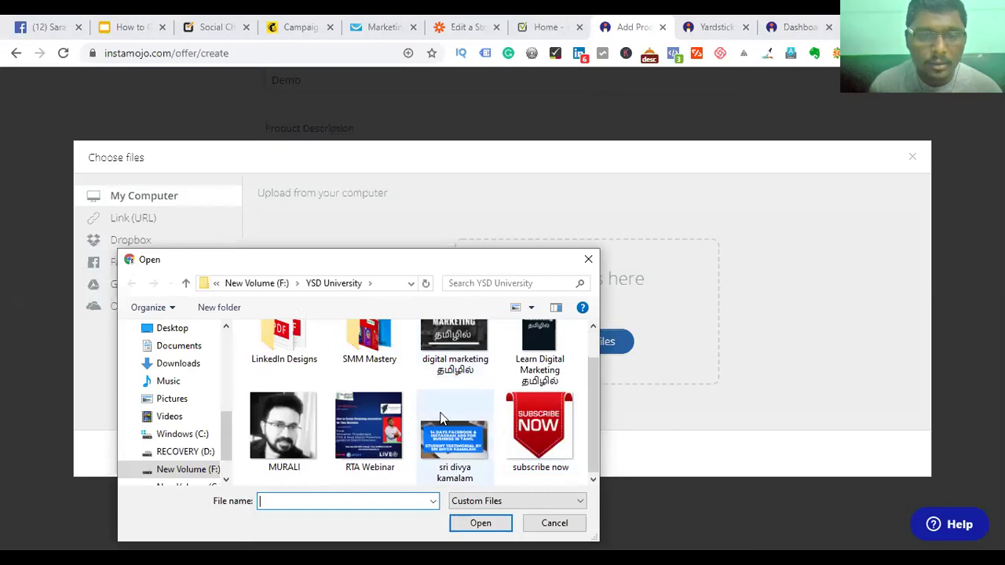
click(382, 440)
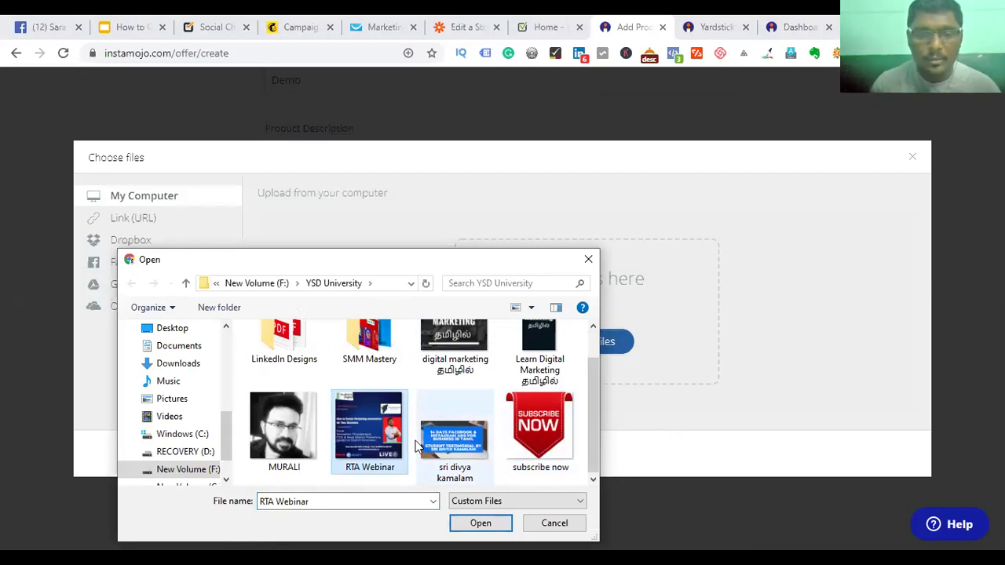
key(Return)
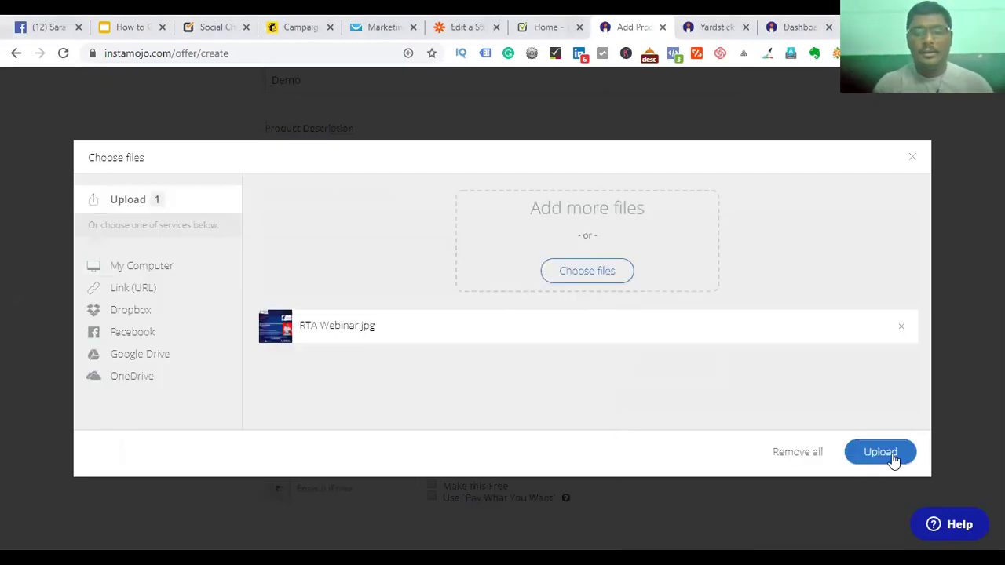
click(890, 458)
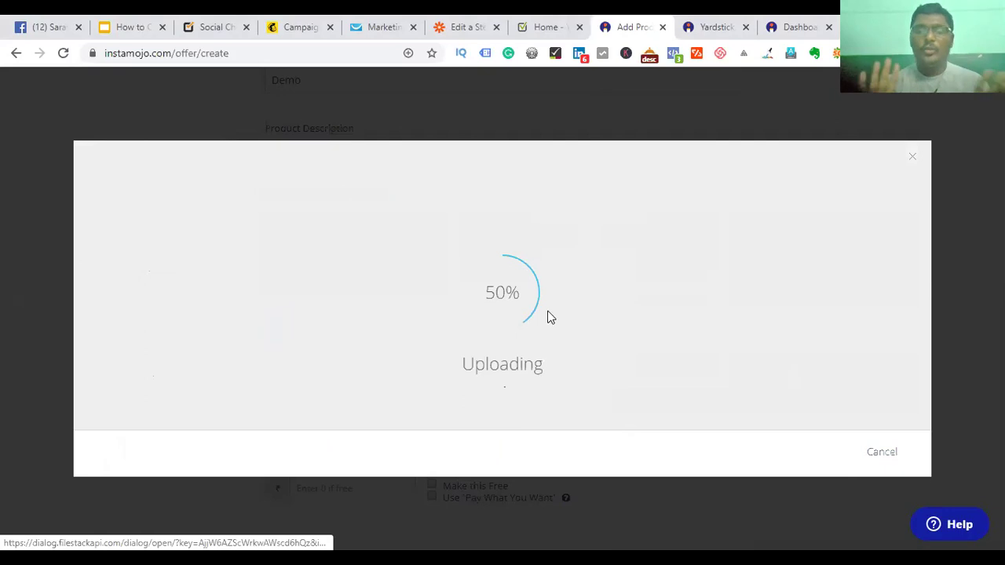
scroll(385, 287, up, 4)
scroll(404, 311, down, 6)
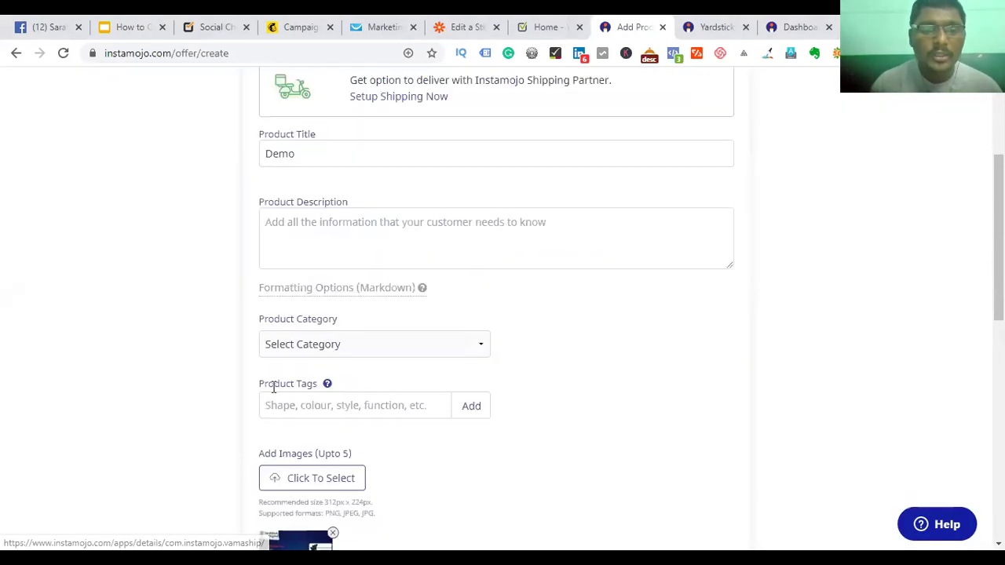
- Retitle the product from 'Demo' to 'Marketing Automation Webinar'
scroll(247, 381, up, 5)
double_click(343, 307)
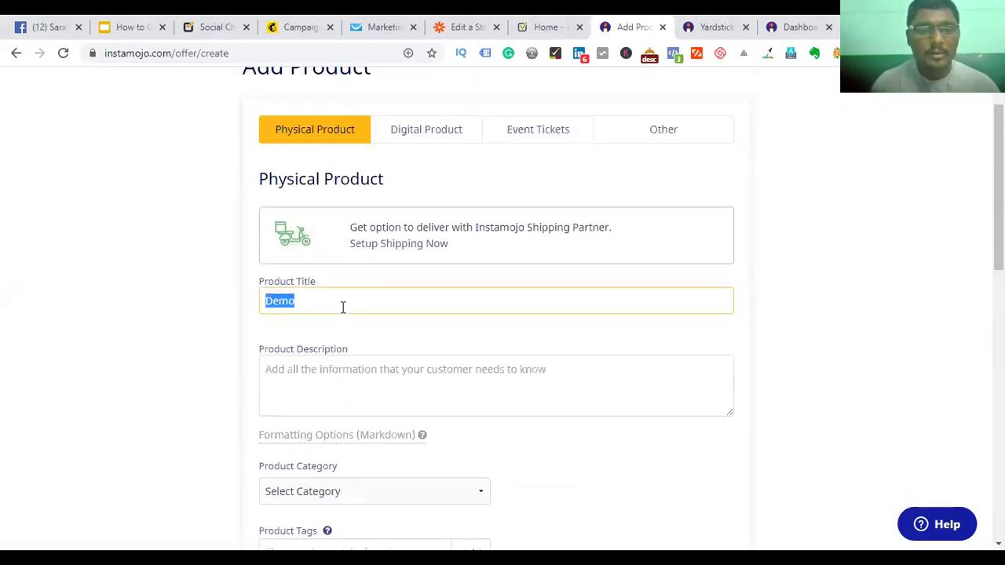
text(Marketing Automation Webinar)
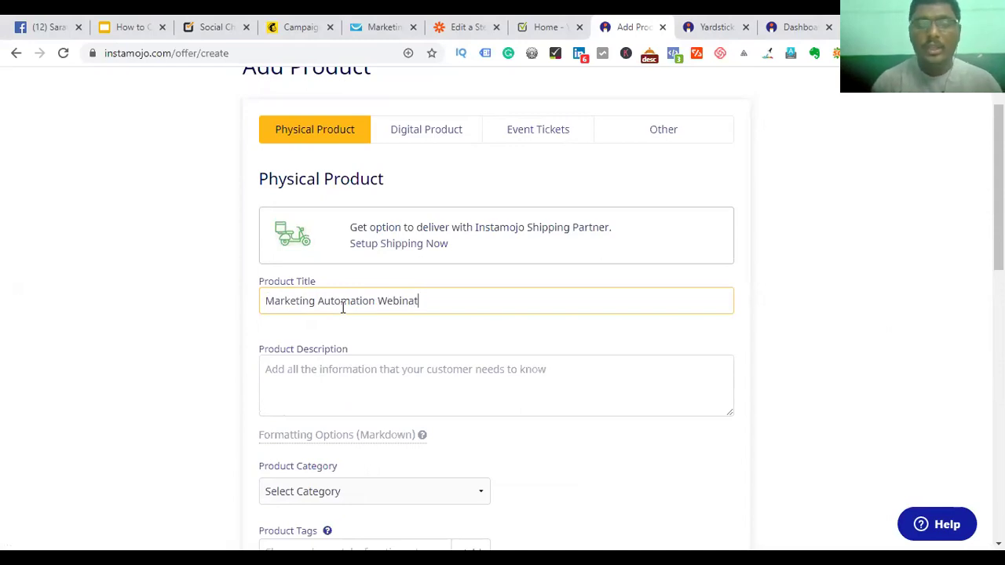
scroll(377, 281, down, 2)
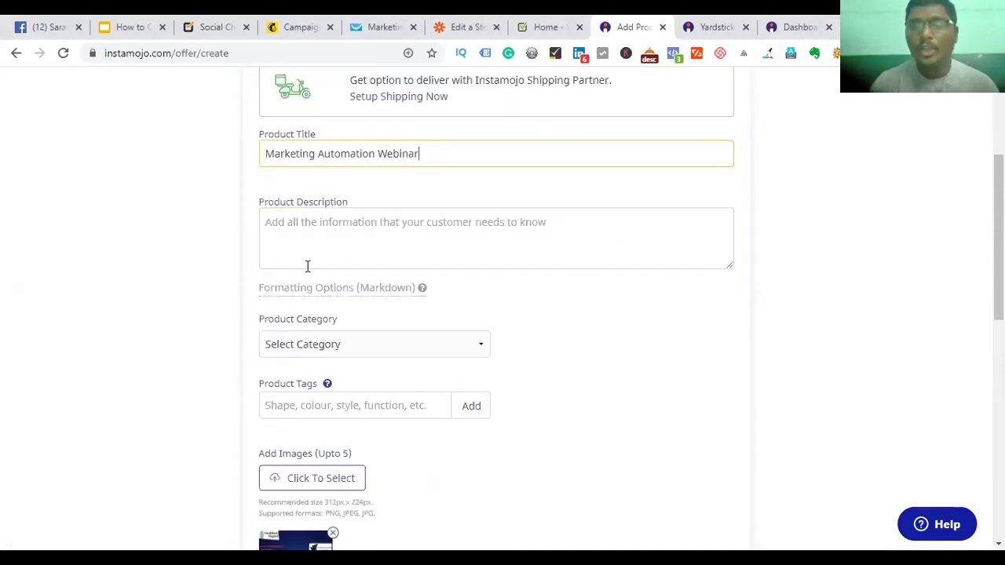
scroll(415, 252, down, 1)
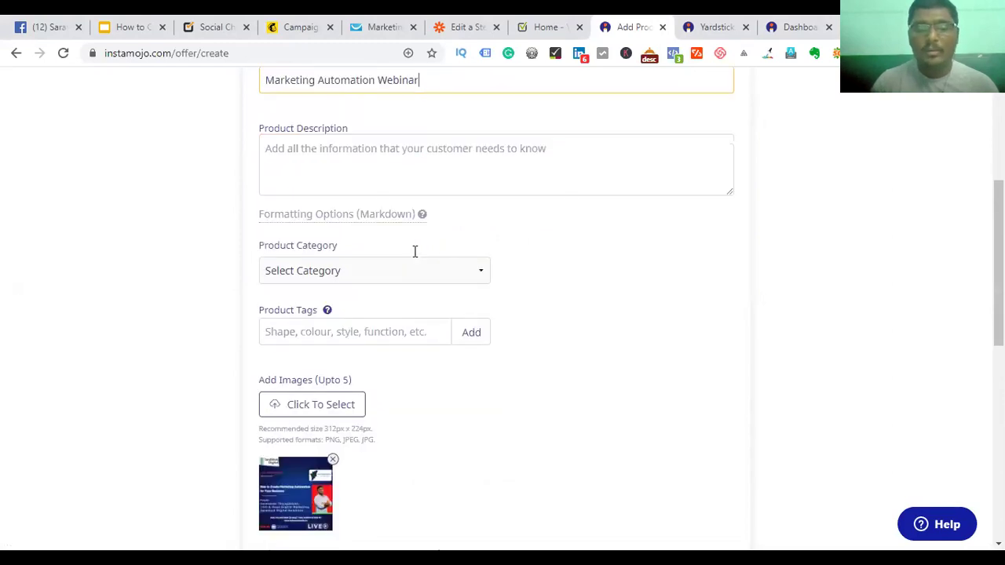
scroll(408, 263, down, 2)
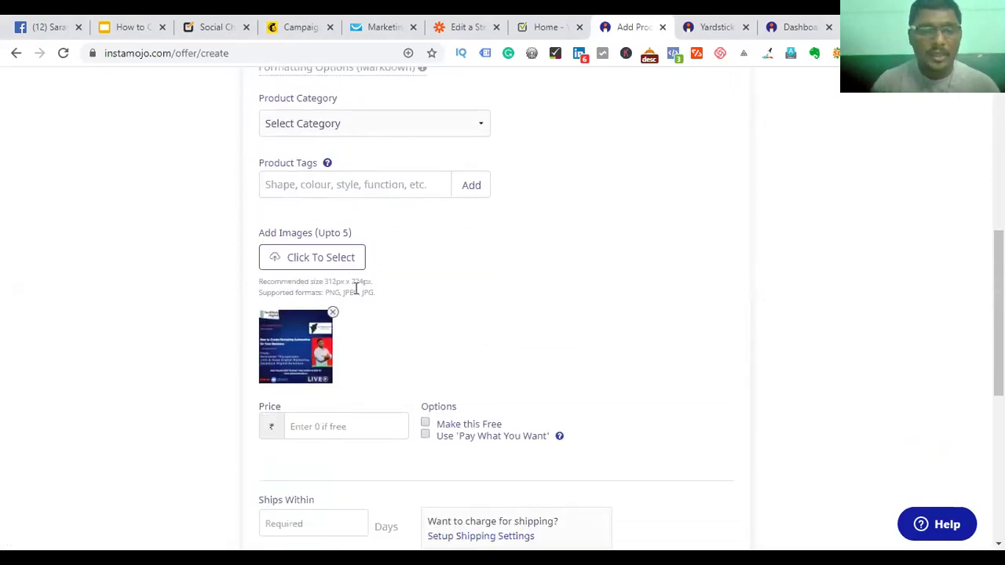
scroll(354, 288, down, 2)
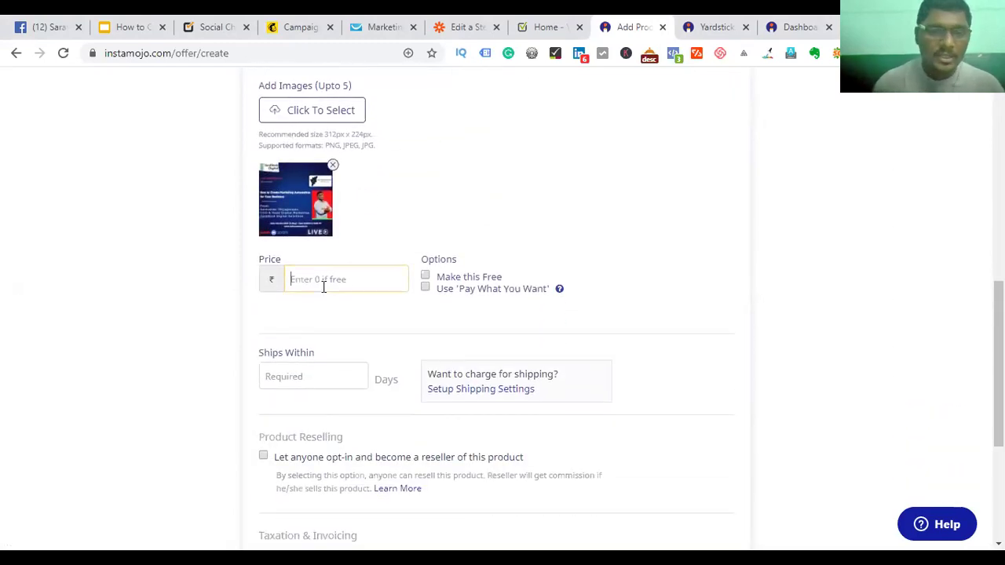
- Tick Make this Free so the price is 0, and expand Advanced Settings
click(425, 276)
scroll(230, 265, down, 2)
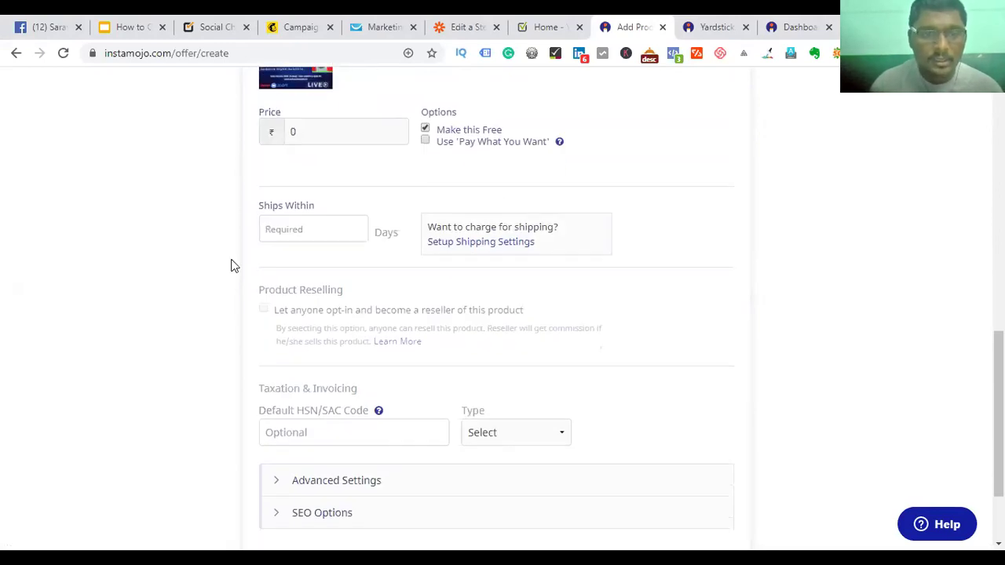
scroll(340, 261, down, 1)
scroll(340, 261, up, 3)
scroll(348, 267, down, 4)
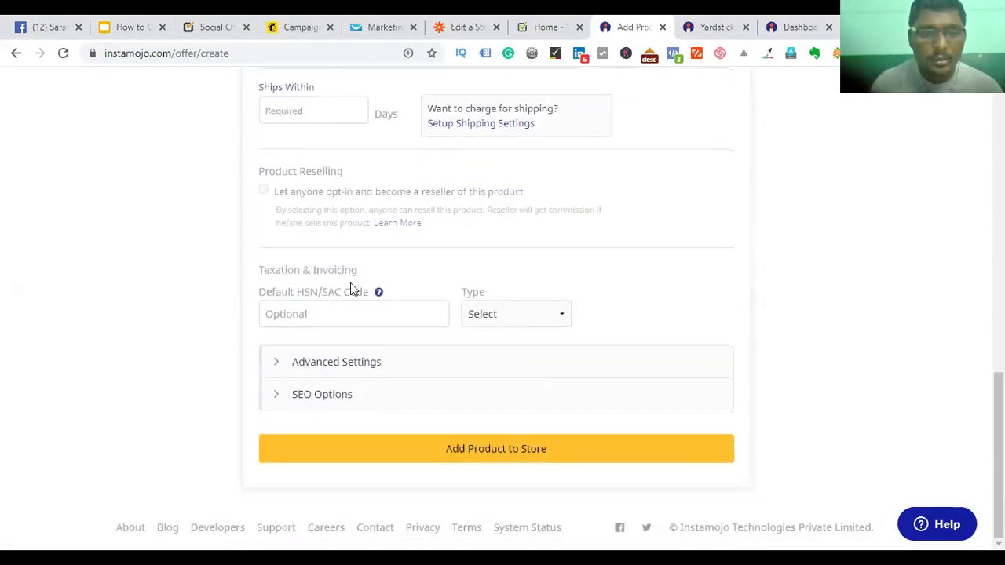
click(312, 368)
- Copy the Catch Hook webhook URL from Zapier's trigger step
scroll(419, 321, down, 2)
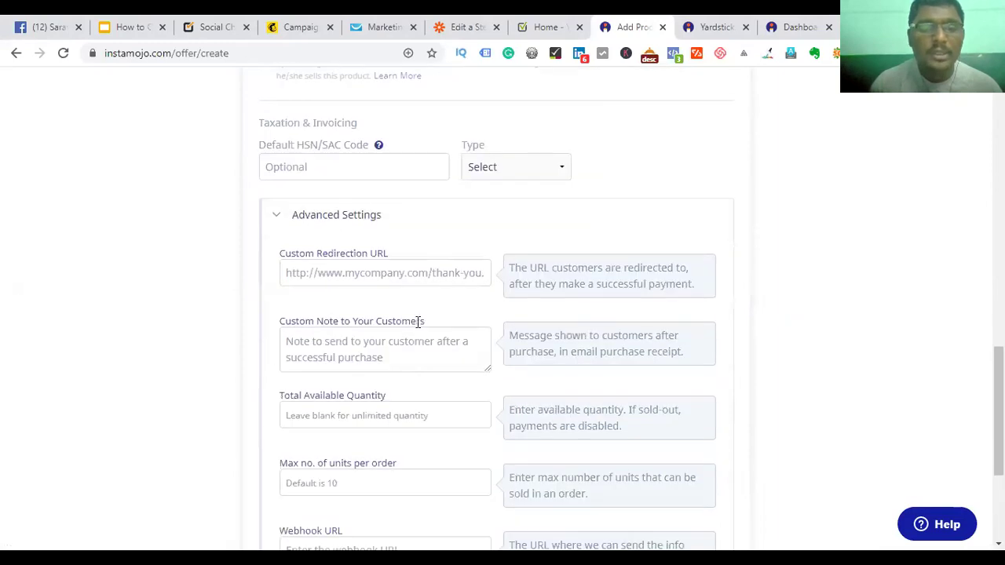
click(453, 23)
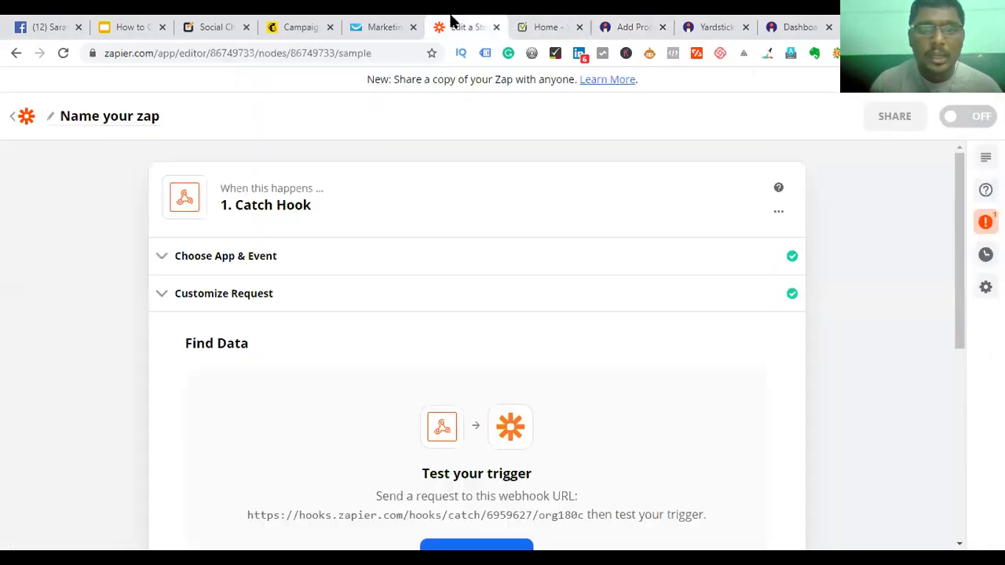
click(173, 265)
scroll(328, 215, down, 2)
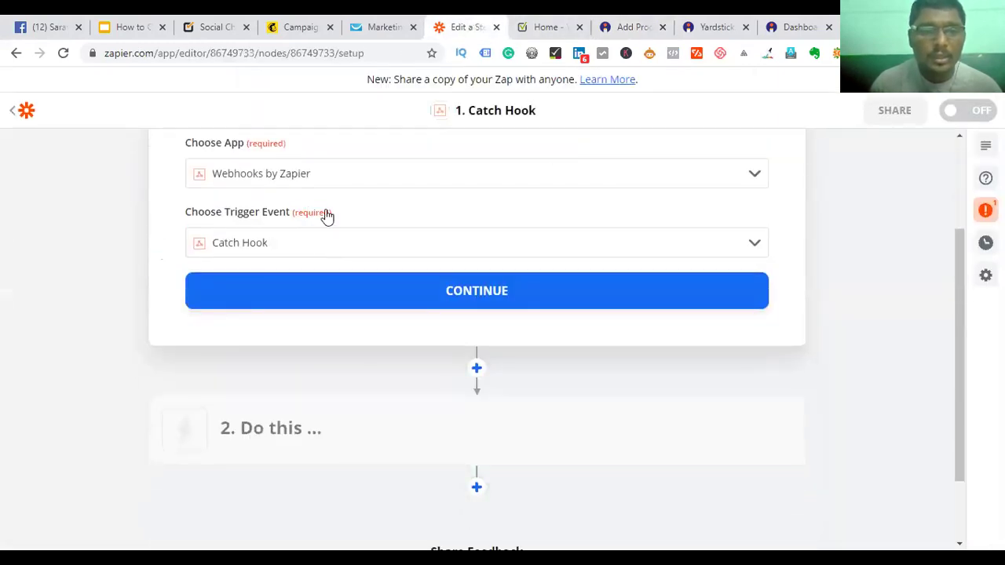
click(471, 292)
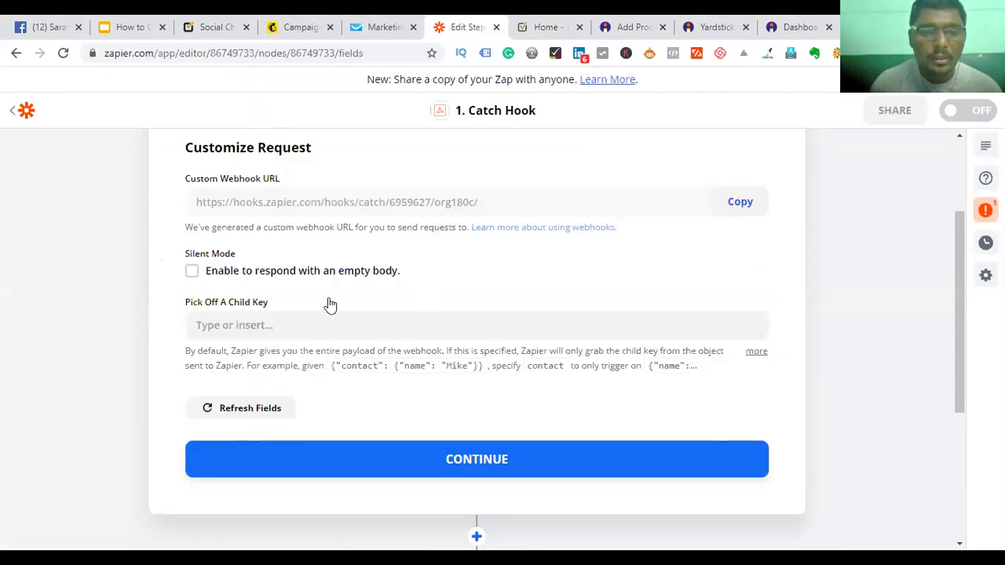
click(742, 204)
- Paste the Zapier URL into the product's Webhook URL field
click(622, 27)
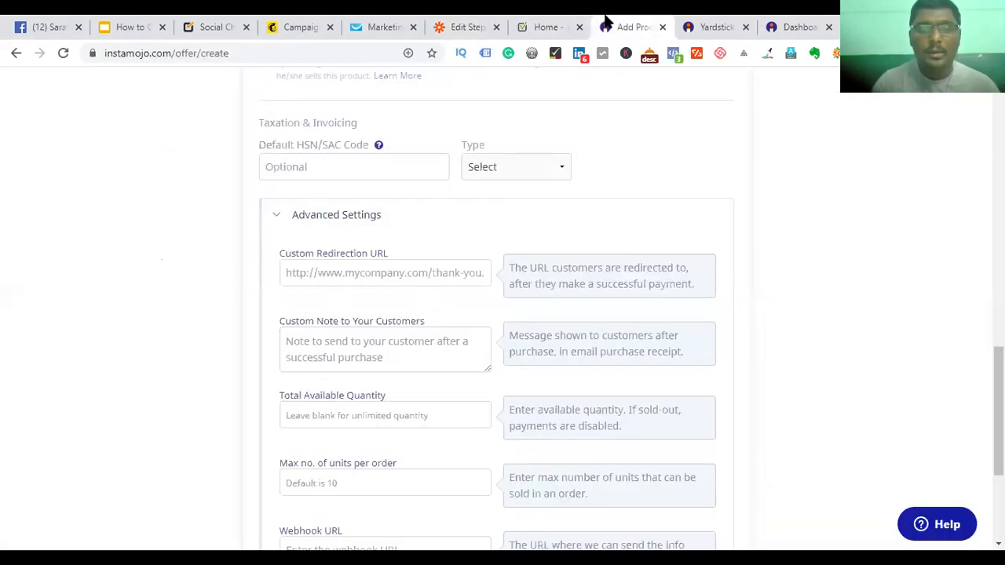
scroll(346, 363, down, 1)
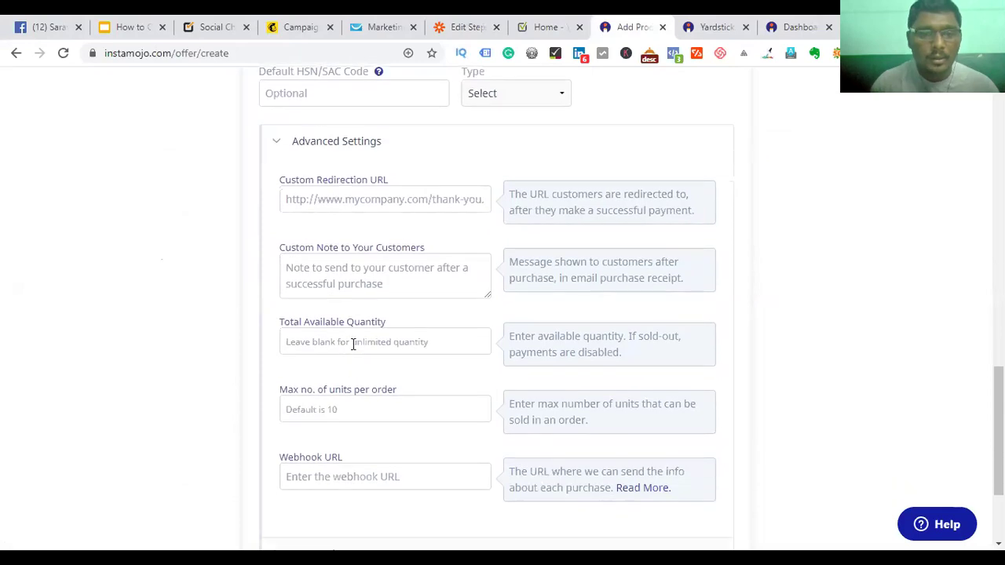
scroll(350, 361, down, 1)
click(354, 402)
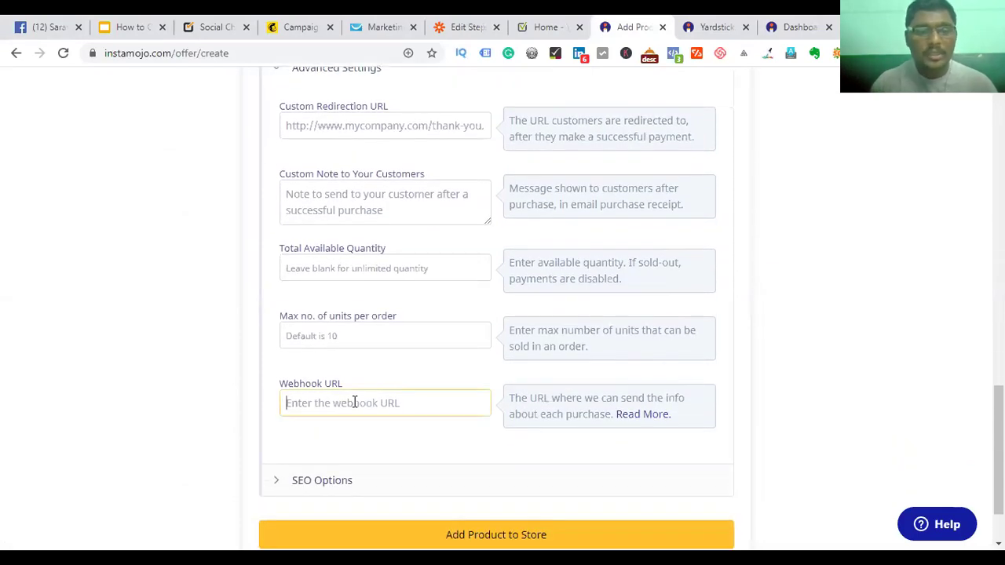
key(ctrl+v)
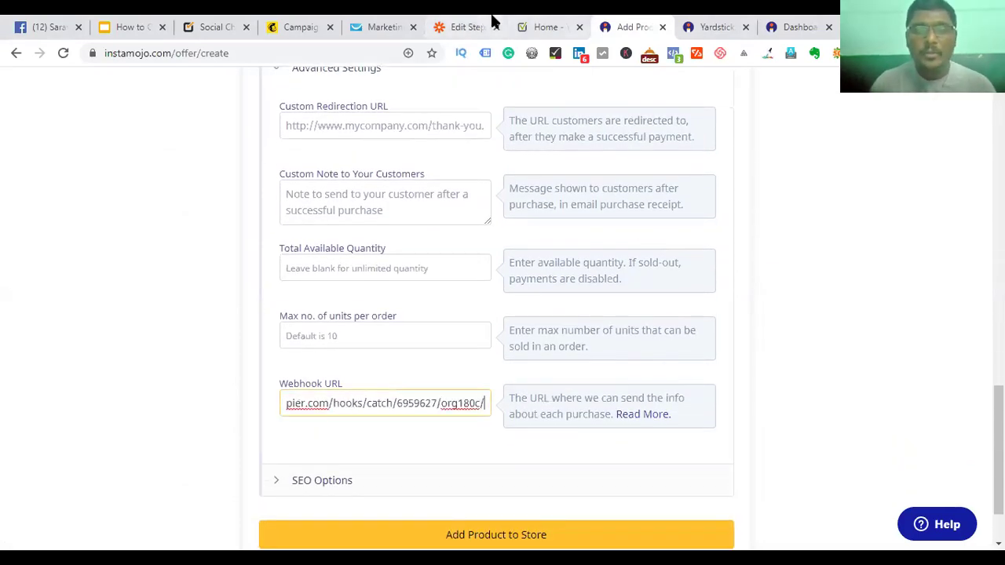
- Move the Zapier browser tab and try Add Product to Store
click(478, 24)
drag(477, 24, 561, 22)
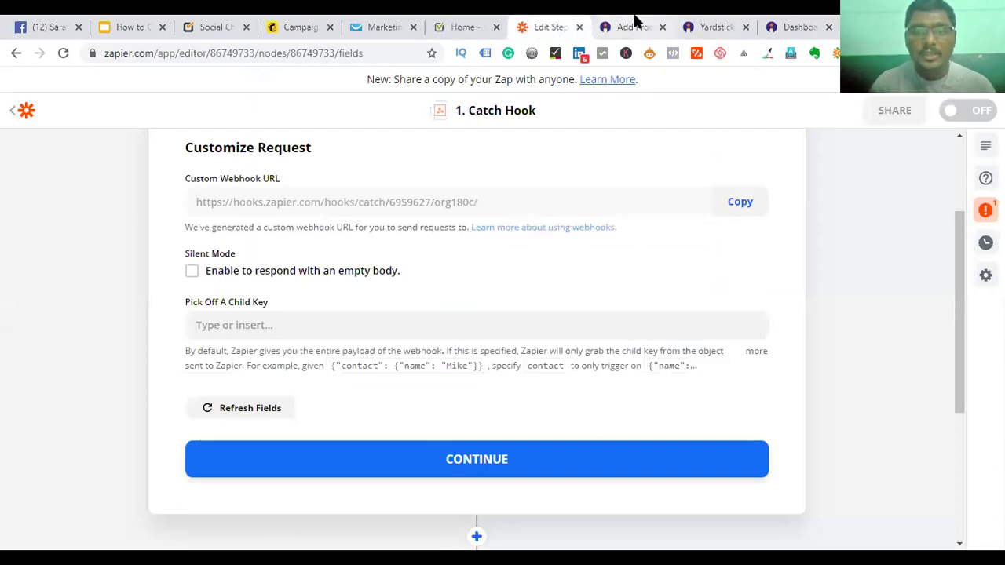
click(635, 24)
scroll(376, 366, up, 1)
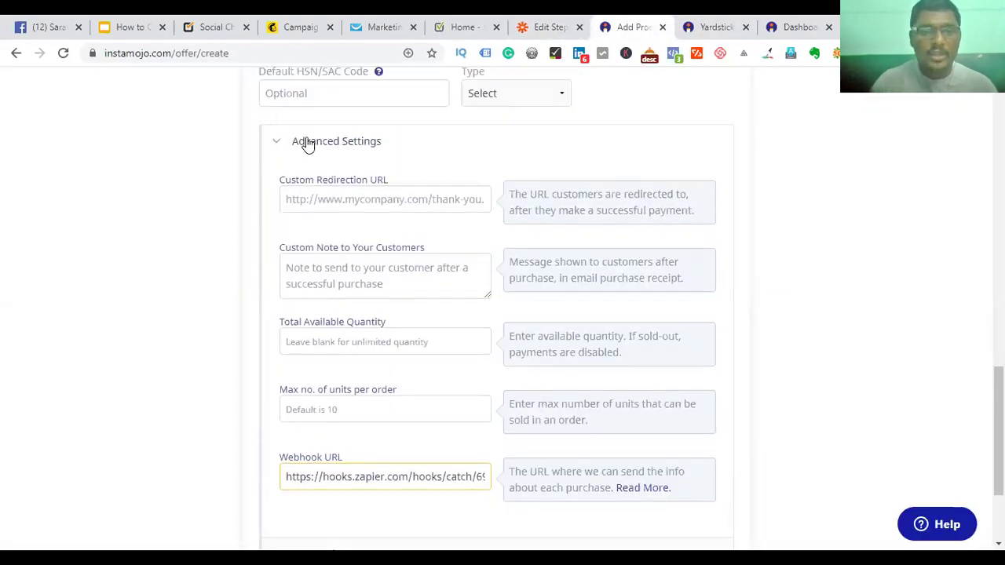
scroll(314, 157, down, 2)
click(508, 461)
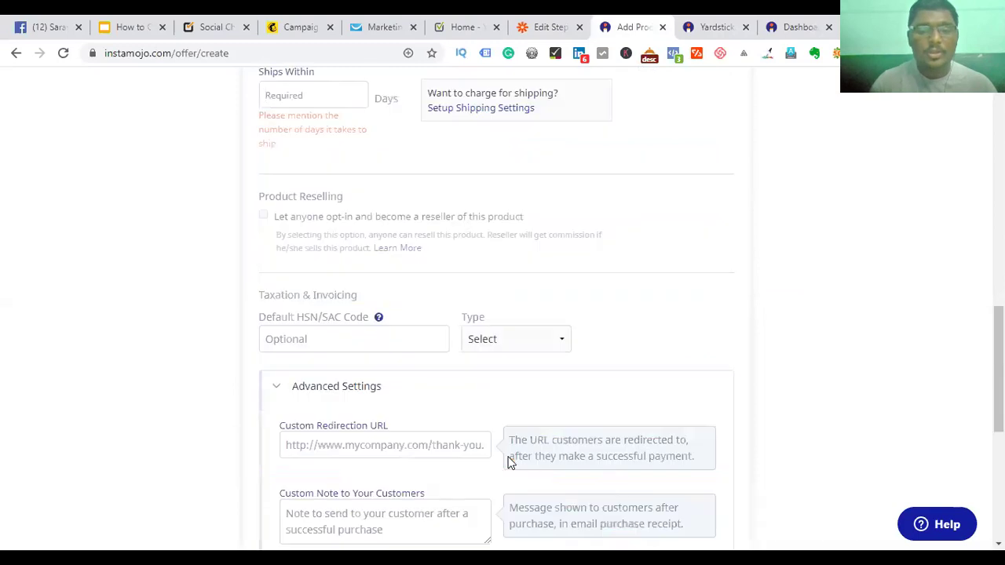
- Switch the listing type to Event Tickets
scroll(505, 250, up, 2)
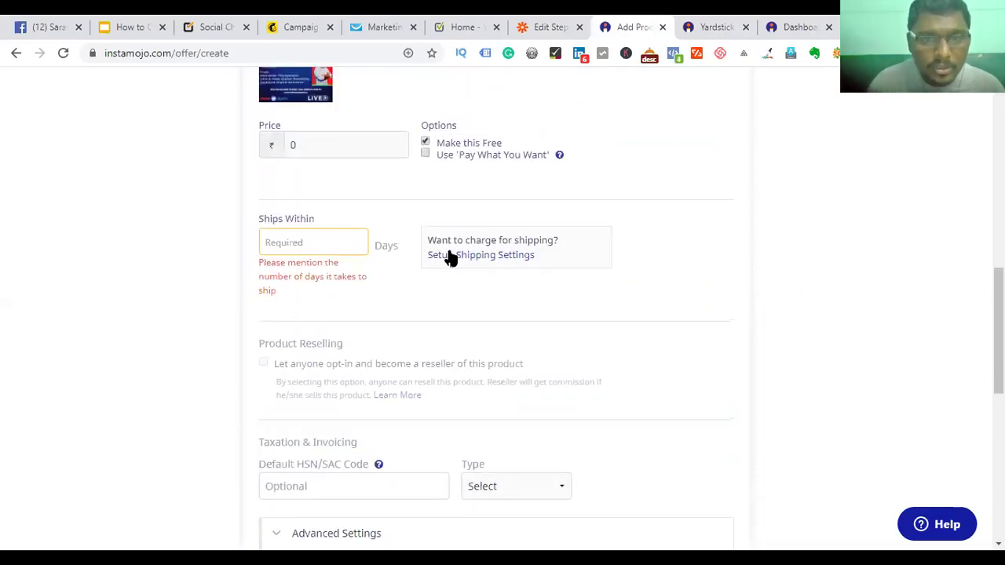
scroll(345, 248, up, 2)
scroll(334, 291, up, 7)
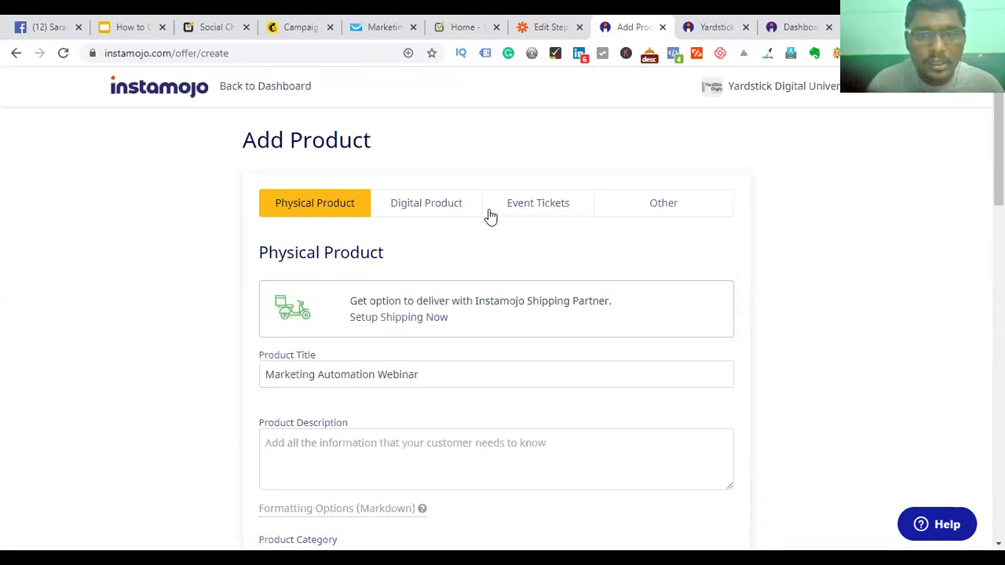
click(553, 213)
scroll(411, 182, down, 4)
- Name the event 'Marketing Automation Webinar' in the Events, workshops and seminars category
scroll(412, 180, down, 3)
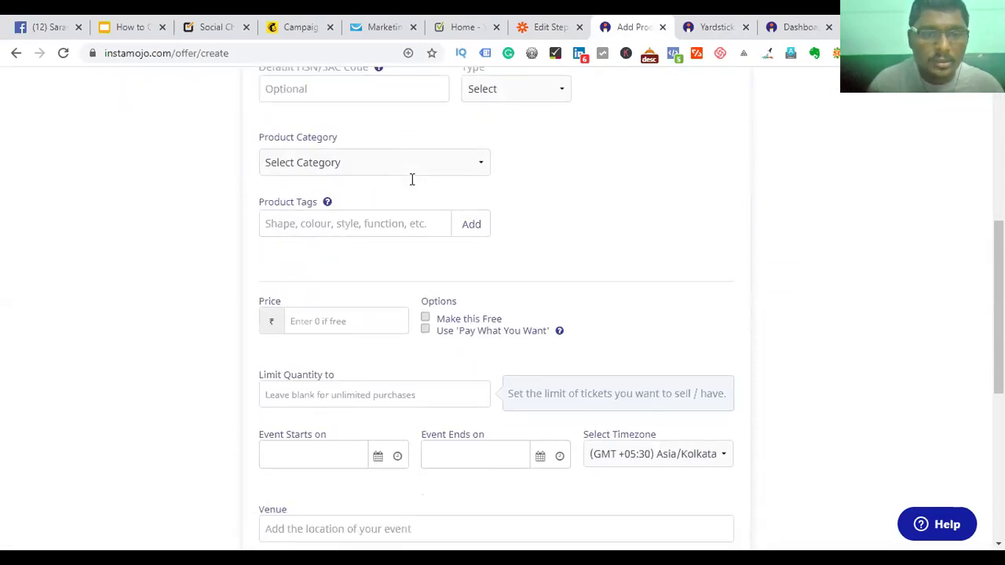
scroll(431, 197, up, 6)
scroll(440, 201, down, 1)
click(349, 226)
text(Marketing Automation Webinar)
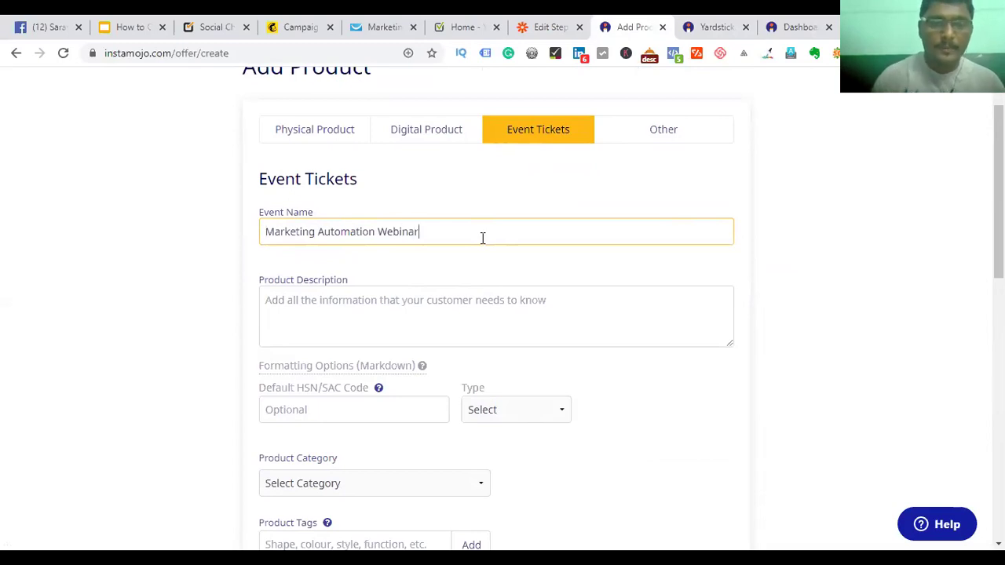
scroll(460, 271, down, 4)
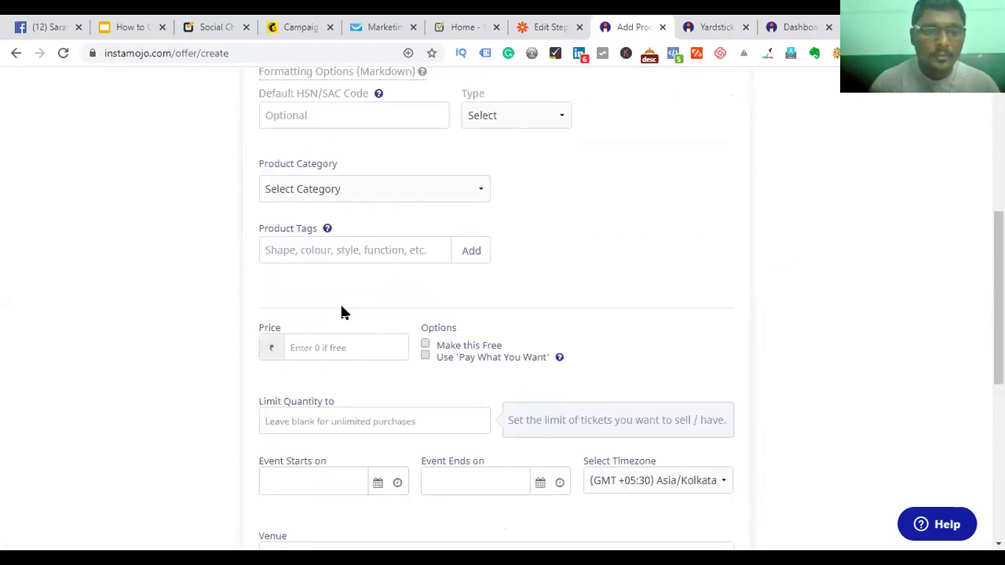
click(372, 199)
key(e)
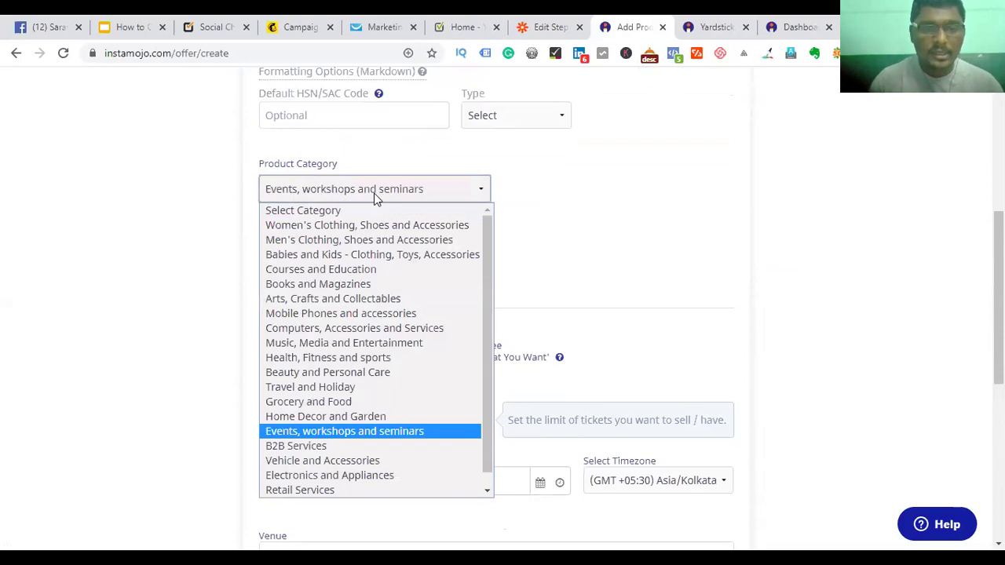
click(359, 436)
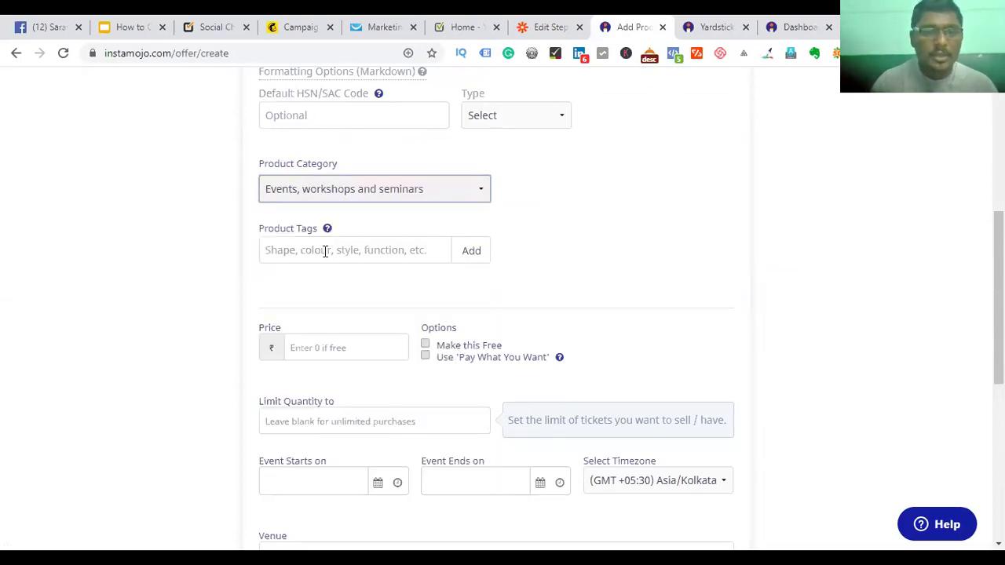
- Make the ticket free with a quantity limit of 100
click(311, 352)
click(426, 345)
scroll(320, 317, down, 2)
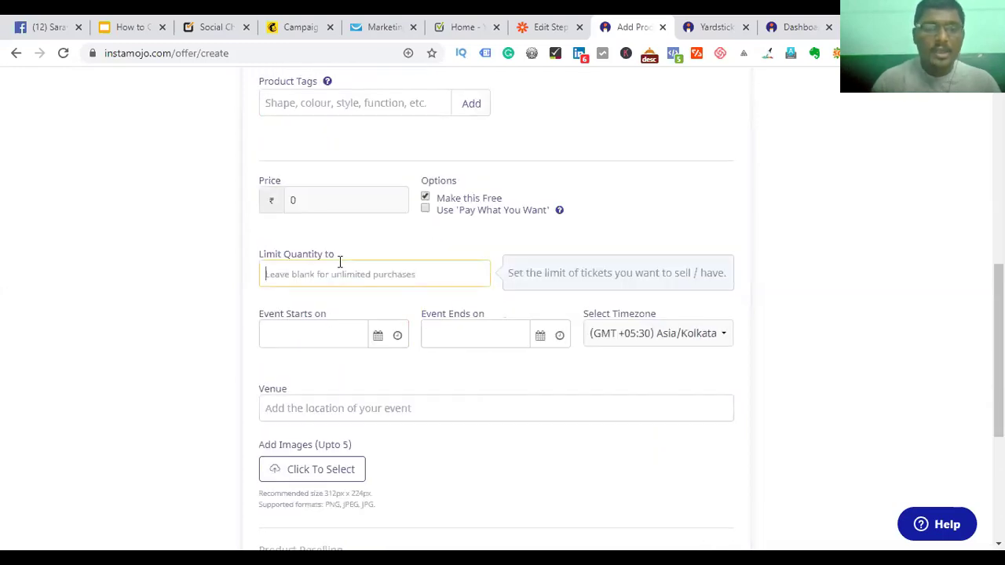
text(100)
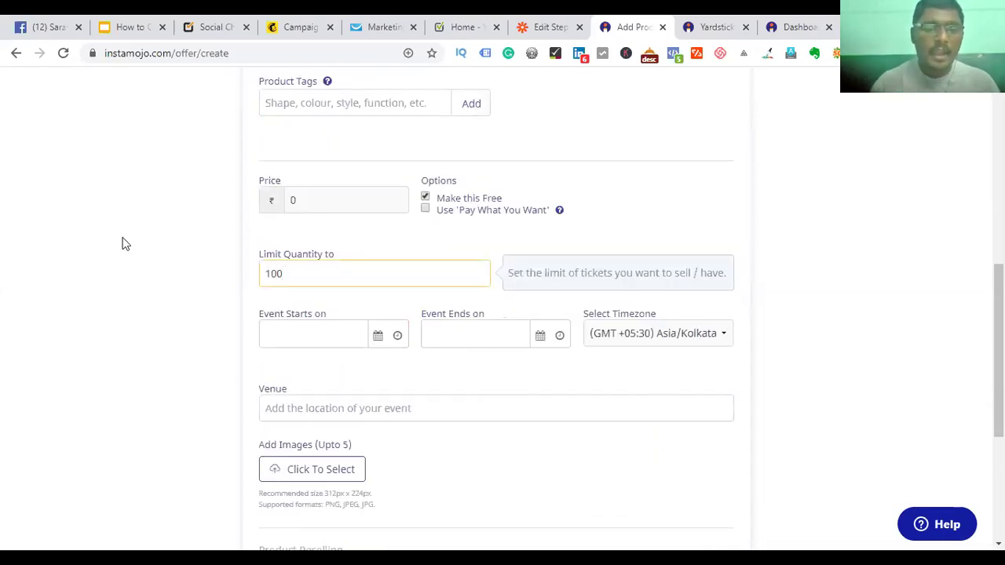
click(250, 252)
- Set the event to run May 8, 2020, 8:40–9:40 PM
click(377, 335)
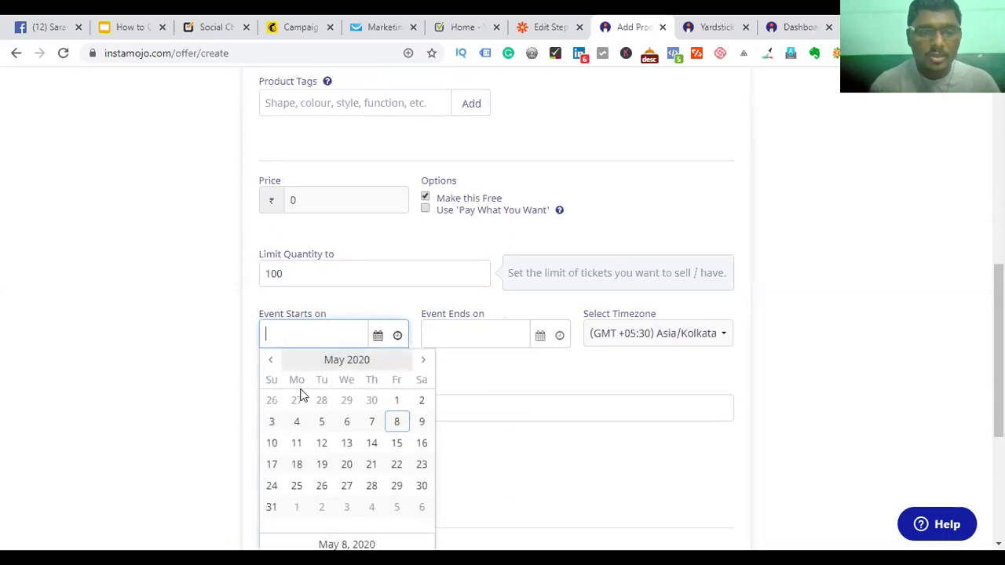
click(397, 421)
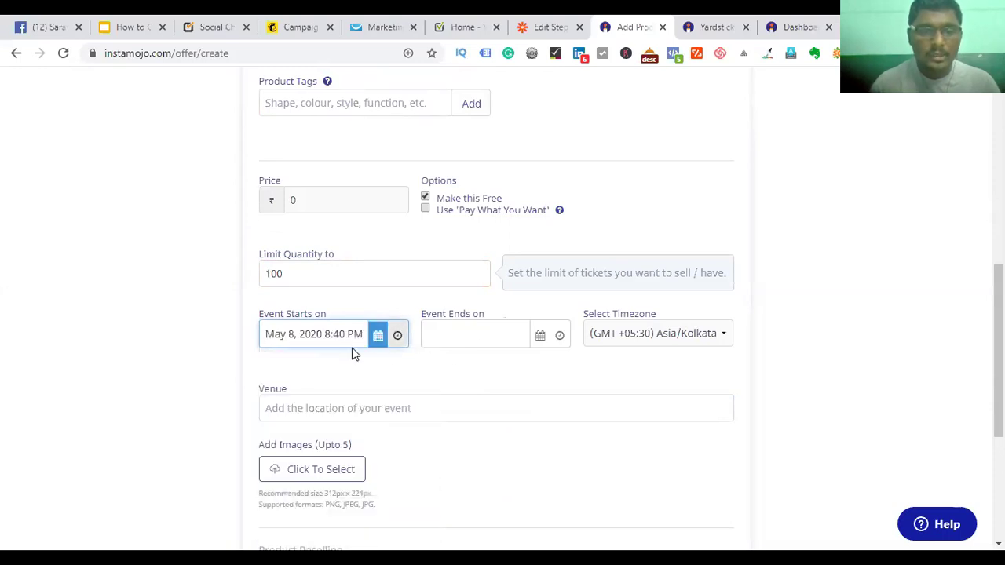
click(459, 336)
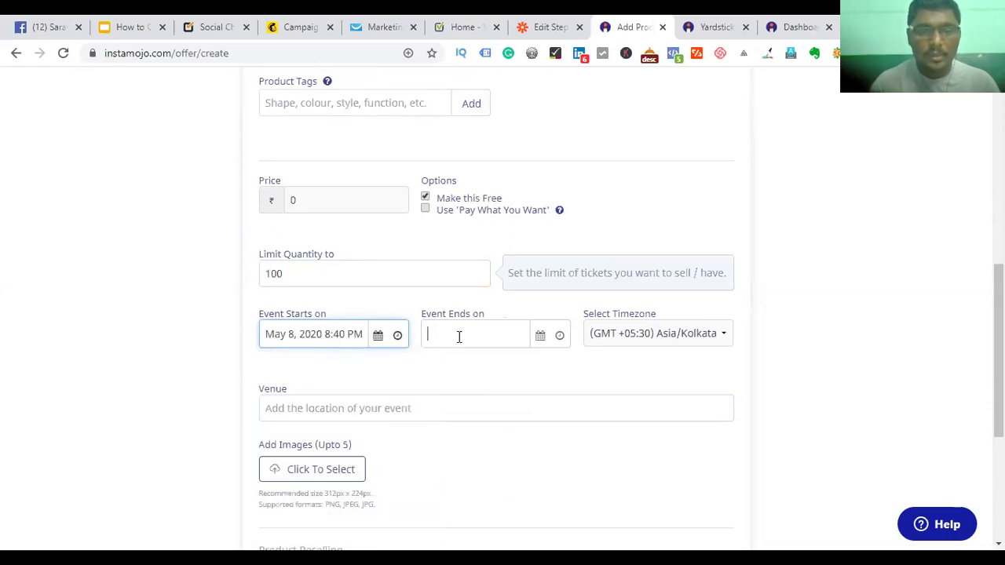
click(540, 337)
click(558, 424)
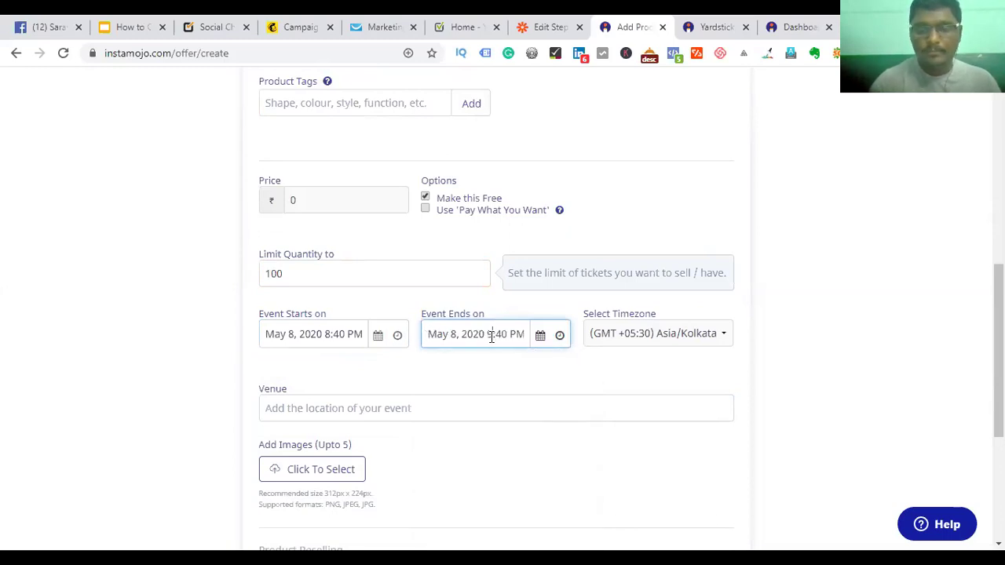
- Enter 'Online - Zoom' as the event venue
click(485, 399)
scroll(343, 343, down, 1)
text(Online)
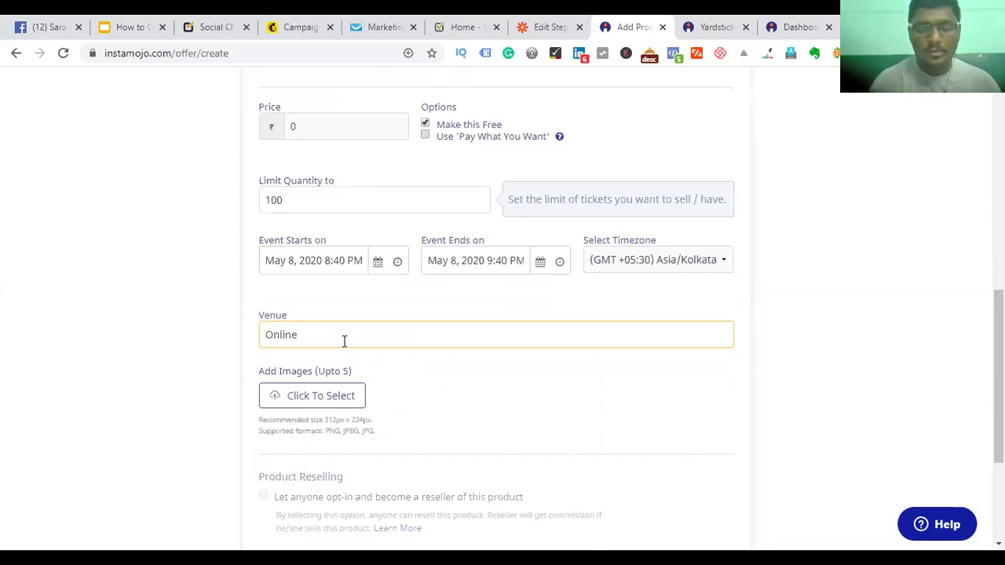
text( - ZOom)
scroll(343, 341, up, 1)
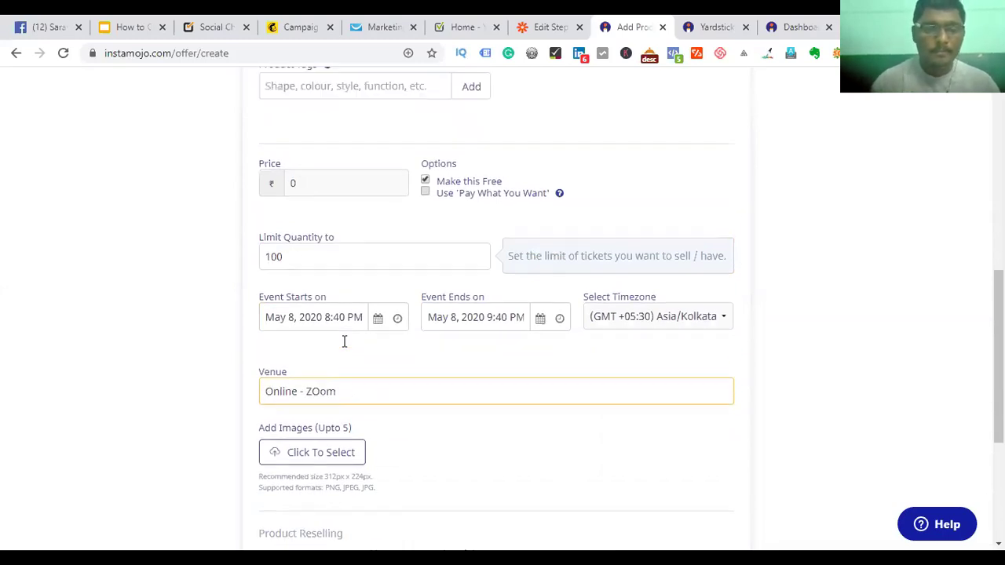
key(BackSpace)
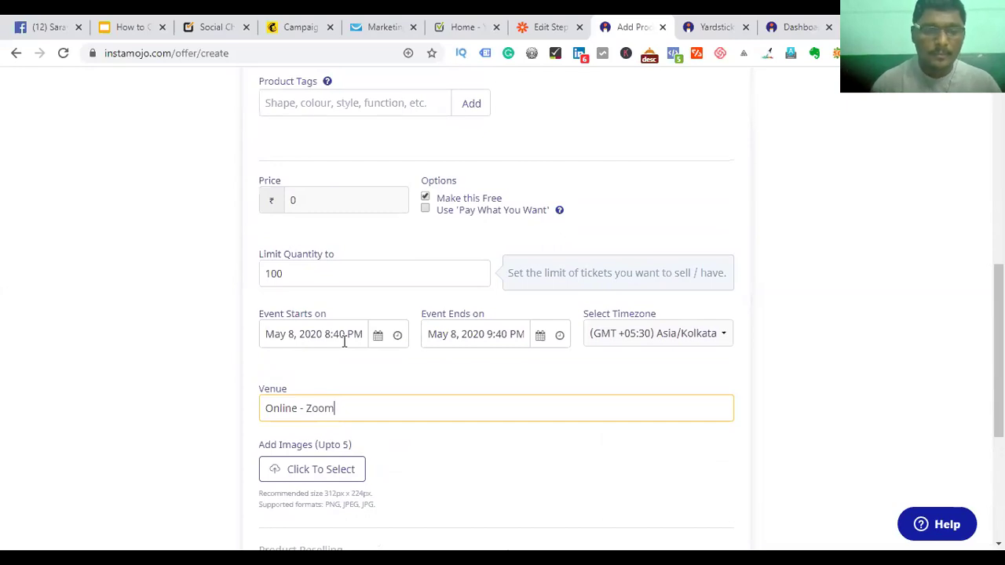
scroll(344, 341, down, 2)
click(299, 323)
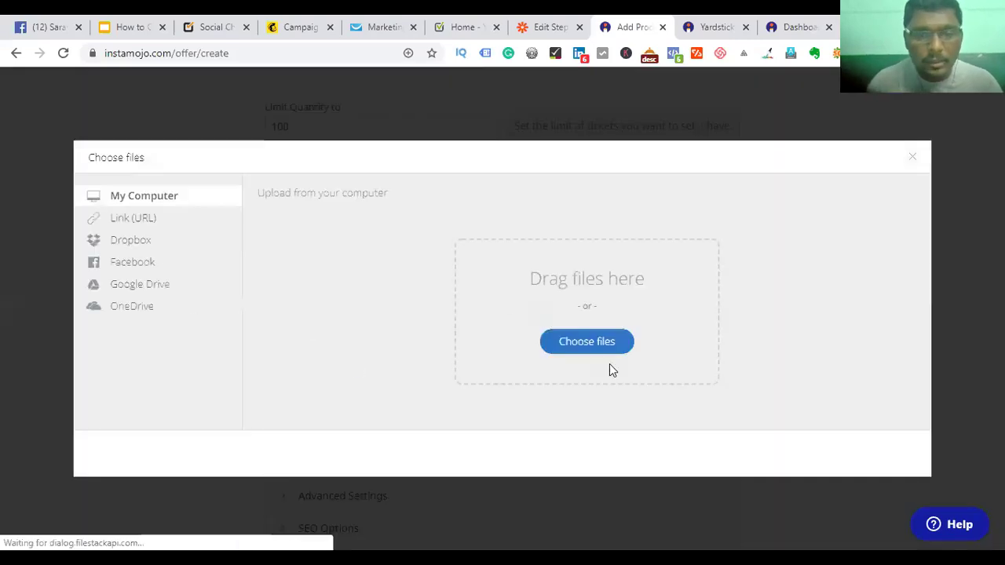
- Upload RTA Webinar.jpg as the event product's image
click(596, 332)
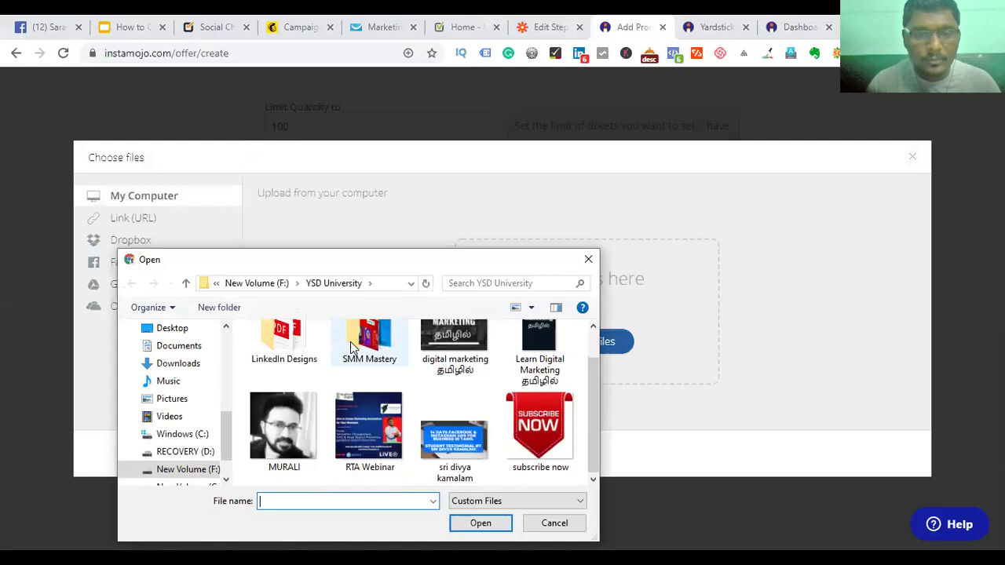
click(370, 432)
click(487, 523)
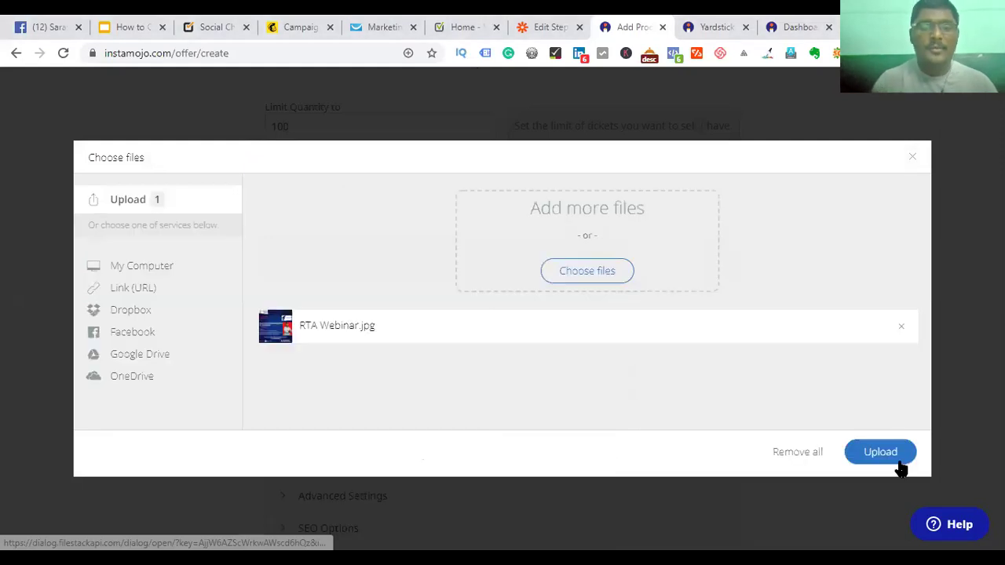
click(880, 451)
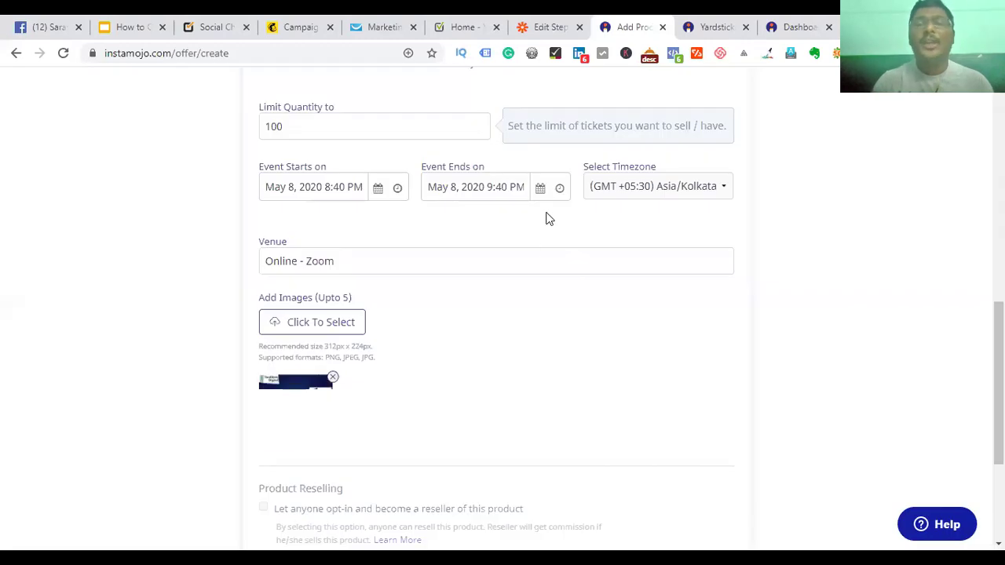
- Scroll down the product form and expand its Advanced Settings
scroll(426, 222, down, 3)
scroll(424, 220, up, 4)
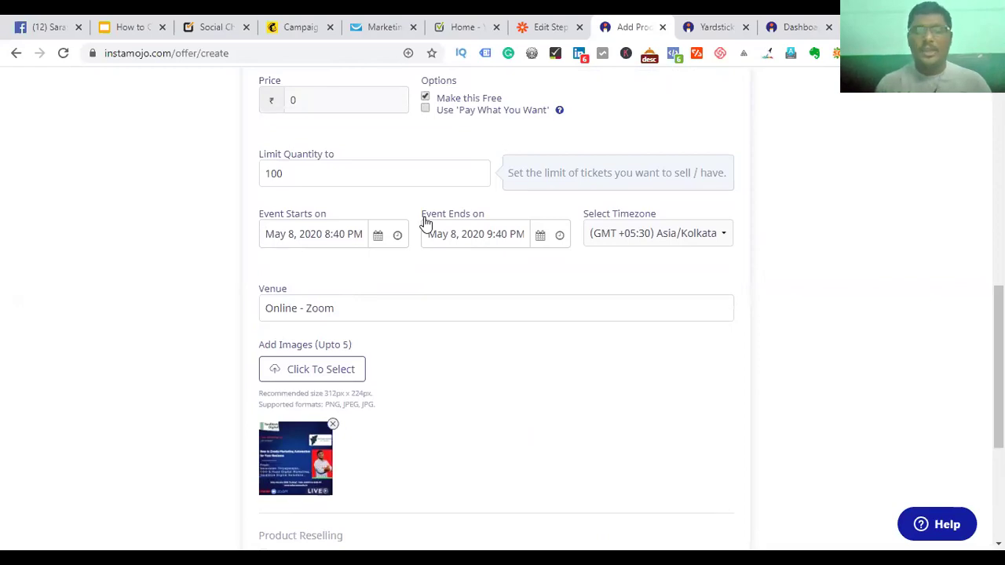
scroll(517, 292, down, 1)
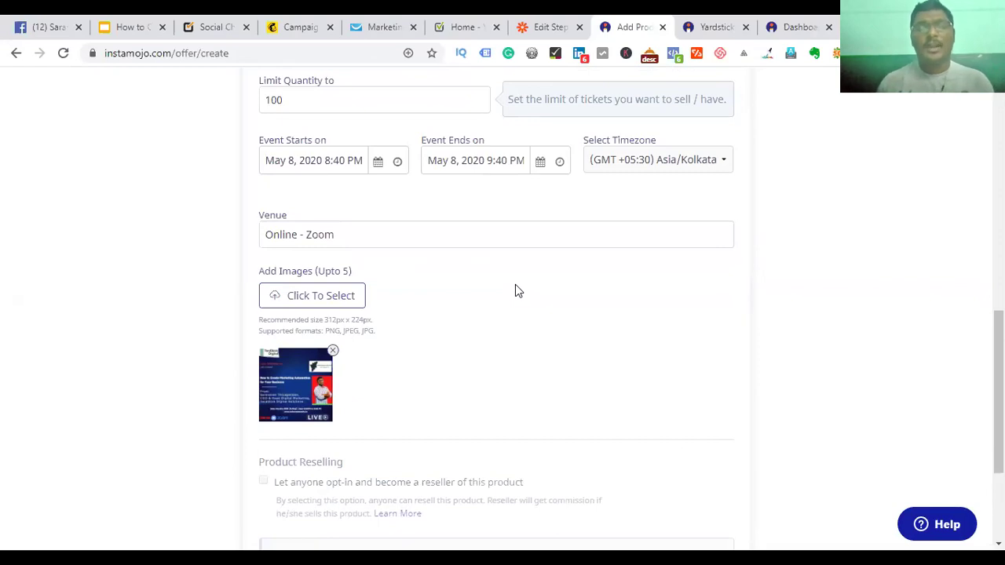
scroll(471, 306, down, 3)
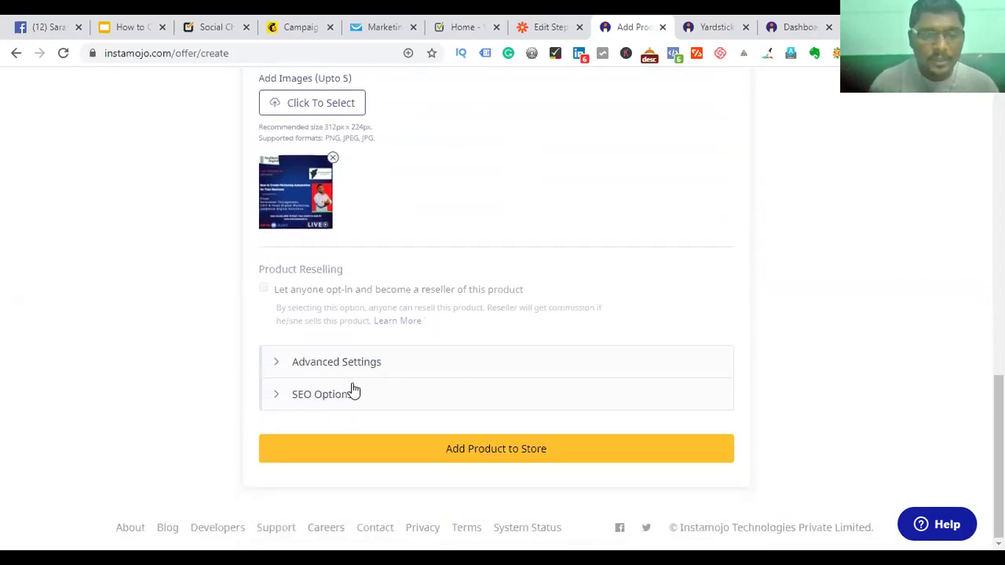
click(284, 366)
- Paste the Zapier catch-hook URL as Webhook URL and add the webinar product to the store
scroll(440, 338, down, 4)
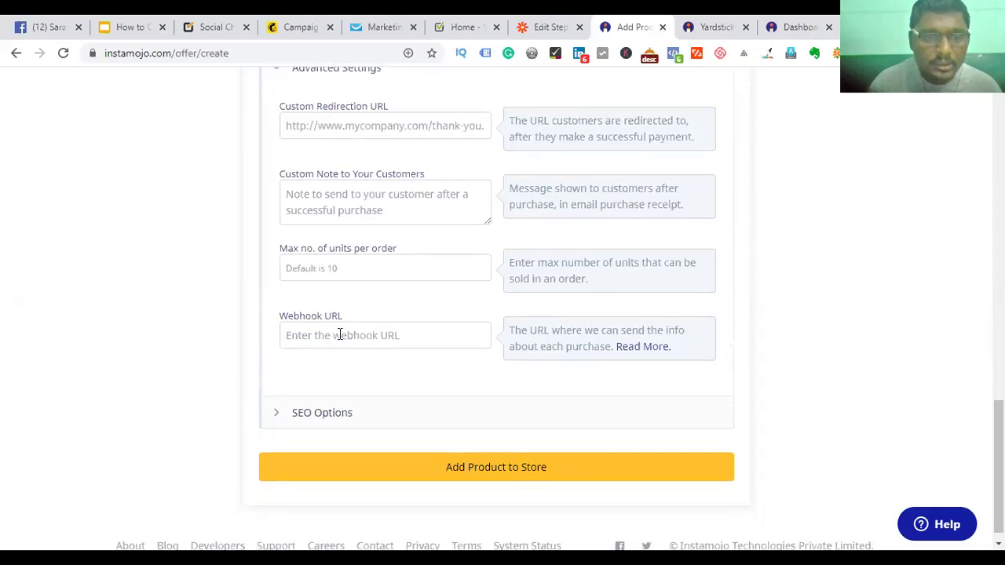
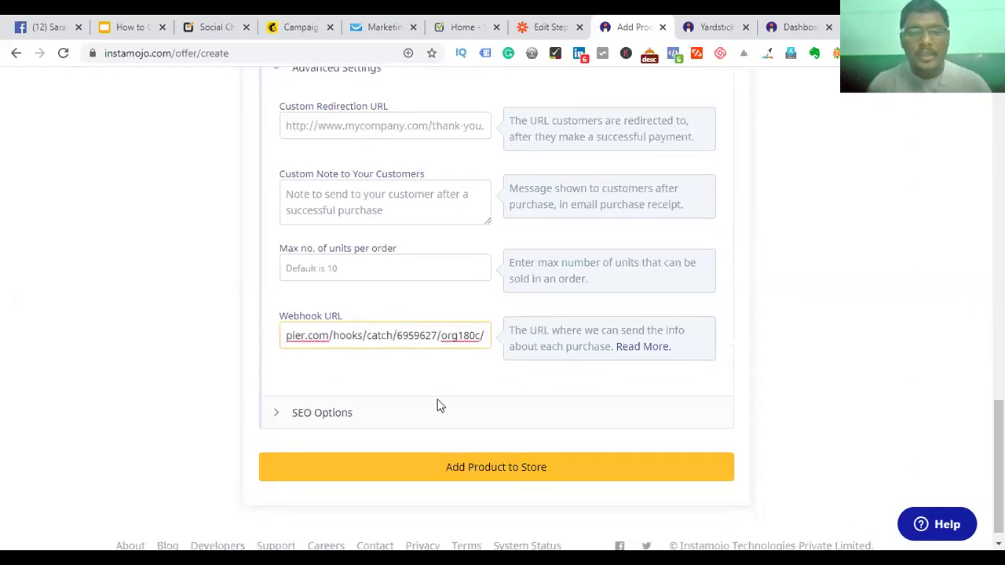
click(550, 27)
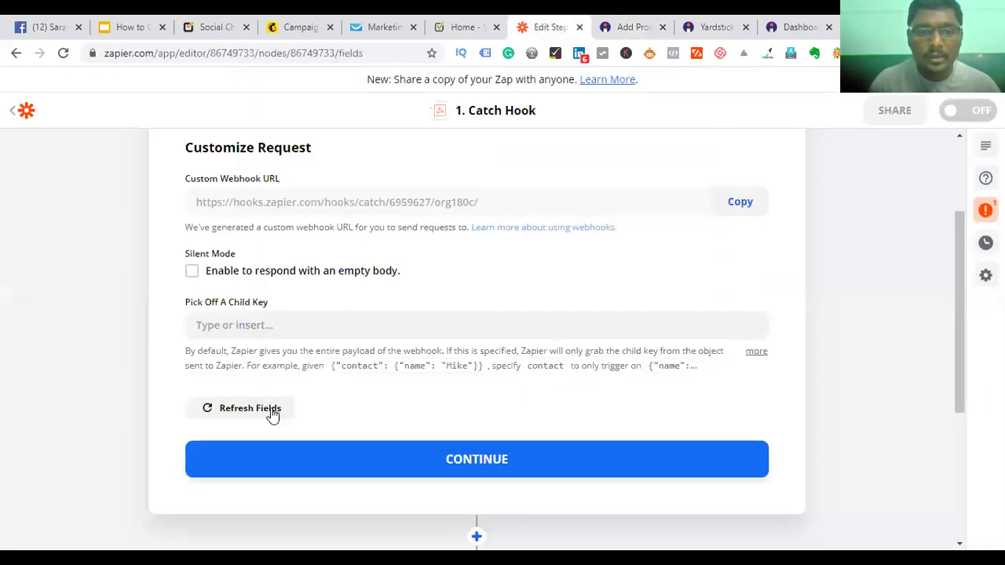
click(652, 23)
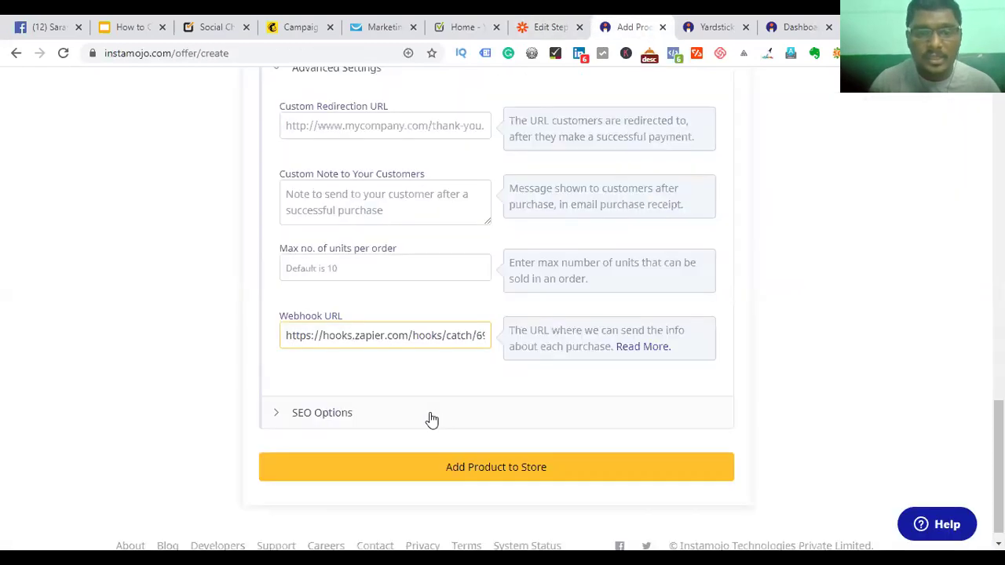
click(522, 471)
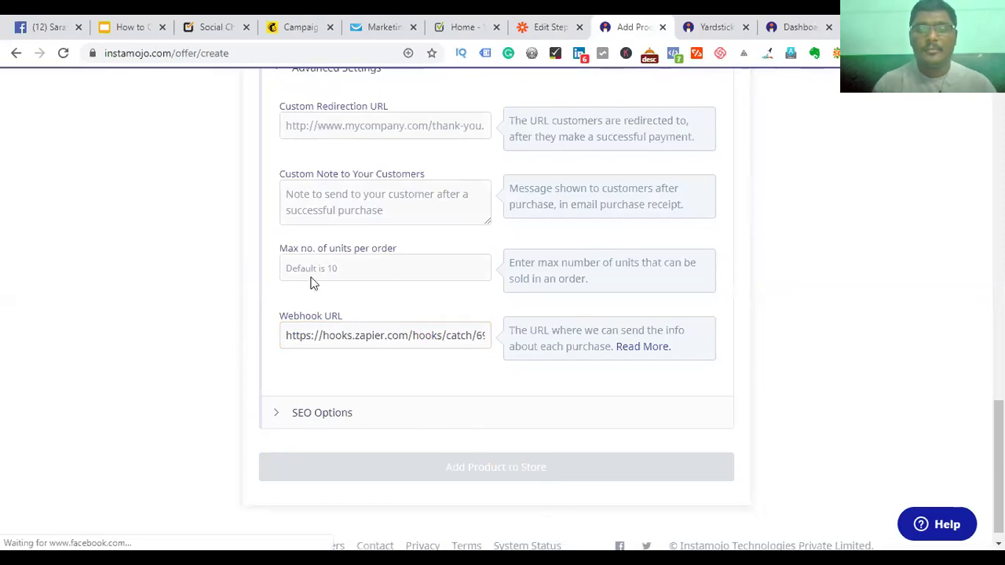
scroll(445, 260, up, 3)
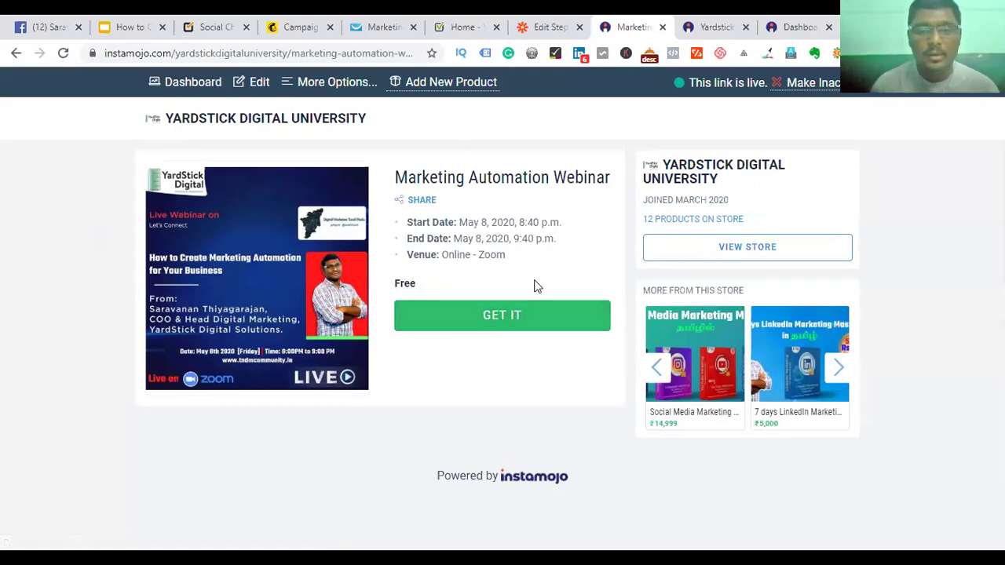
- Select the live webinar page's link and open an incognito window for a test sign-up
click(548, 27)
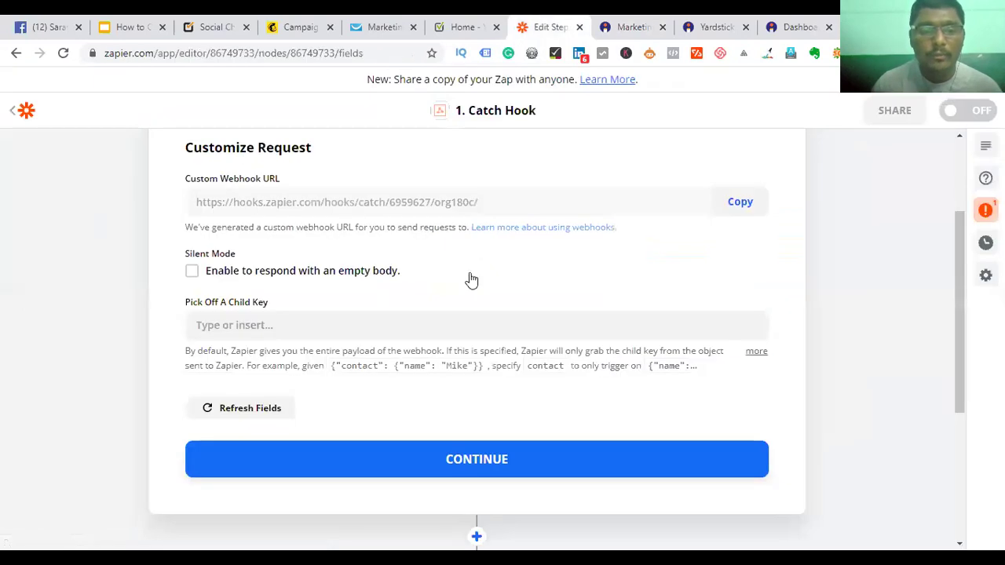
click(633, 23)
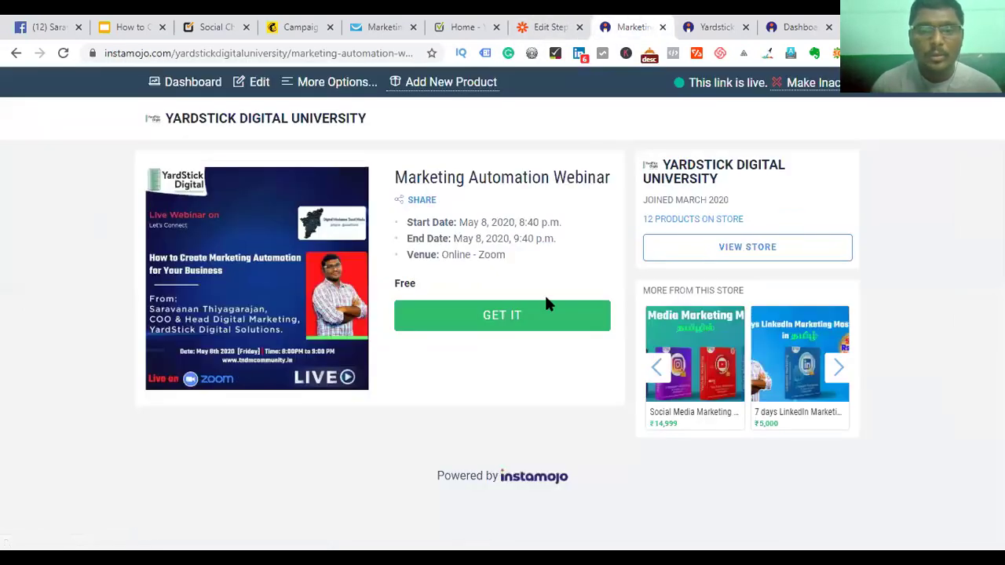
click(332, 53)
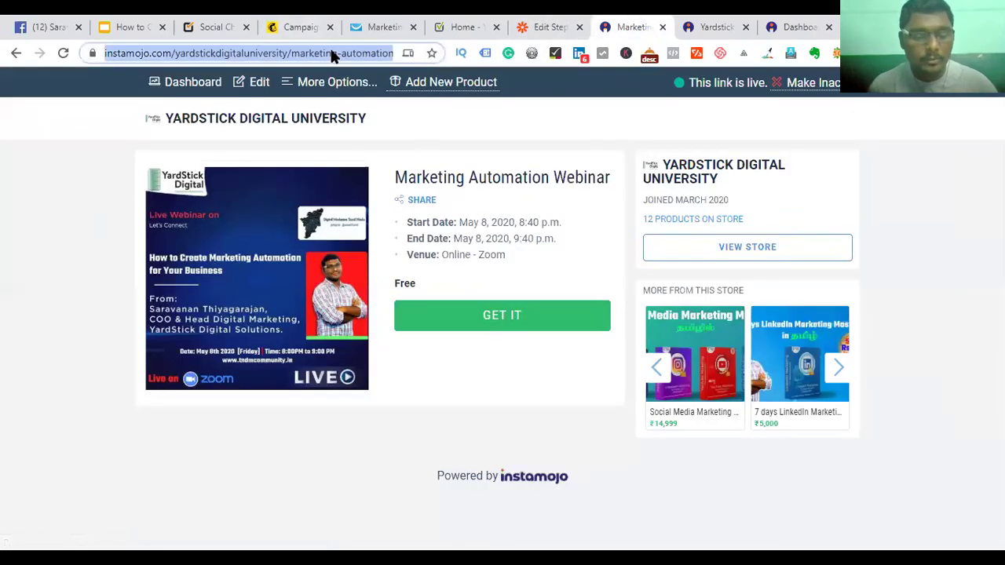
click(996, 52)
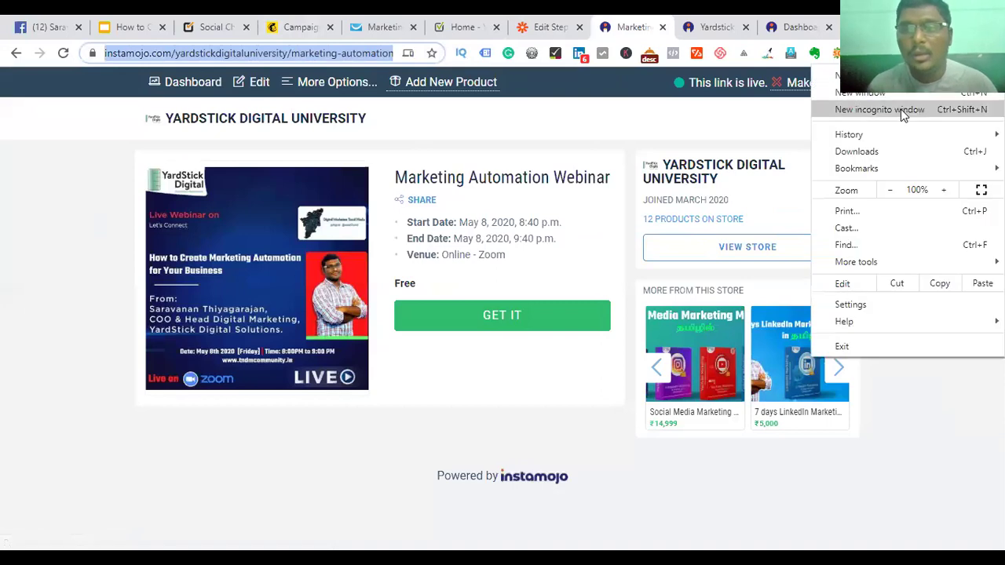
click(901, 110)
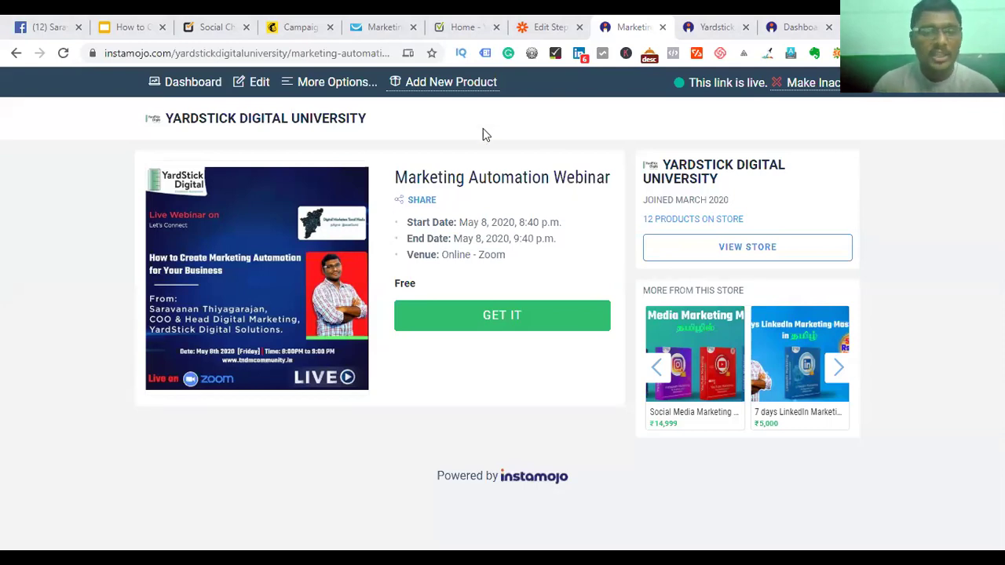
click(547, 24)
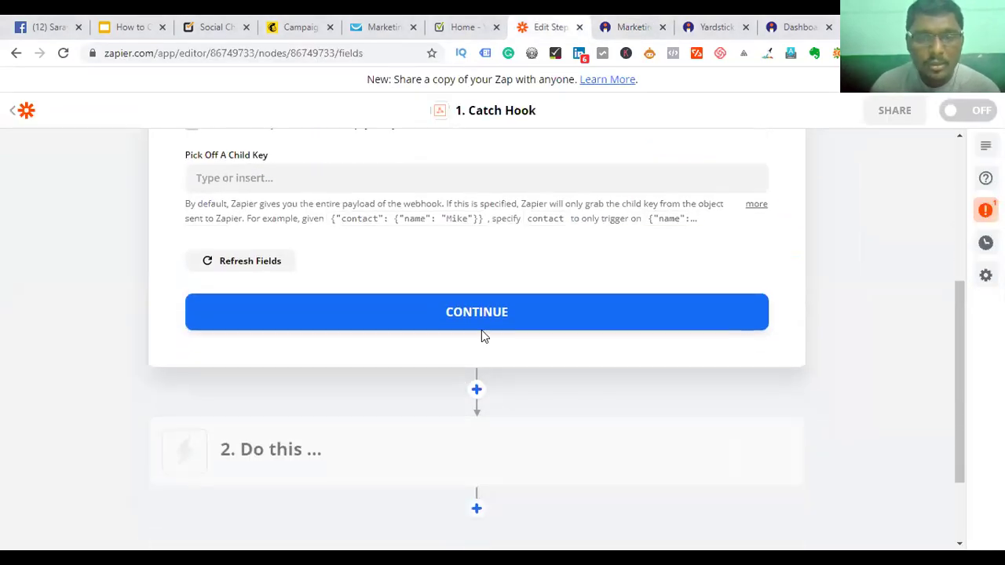
- Test the Catch Hook trigger and locate the buyer's name in the received sign-up data
click(438, 312)
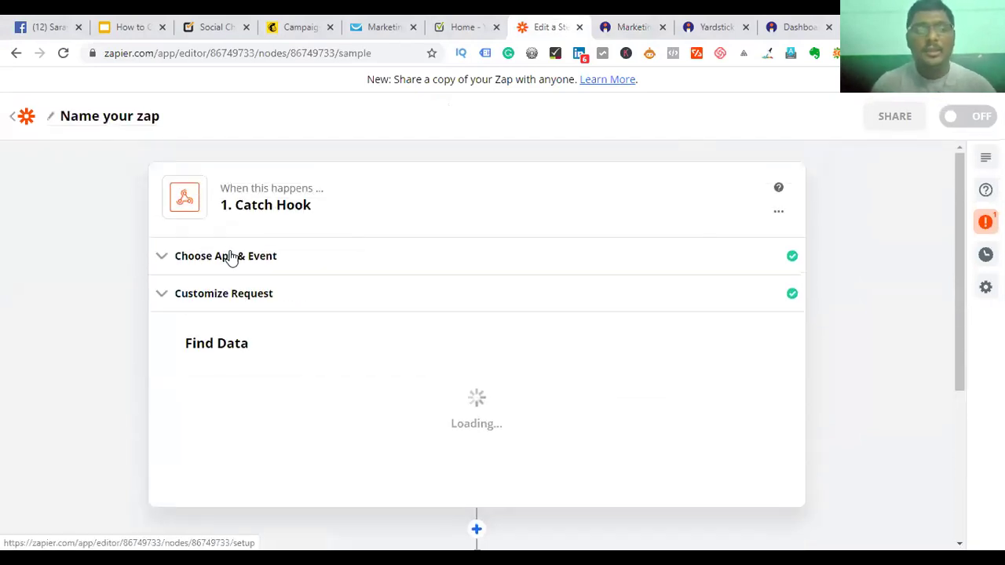
scroll(545, 223, down, 4)
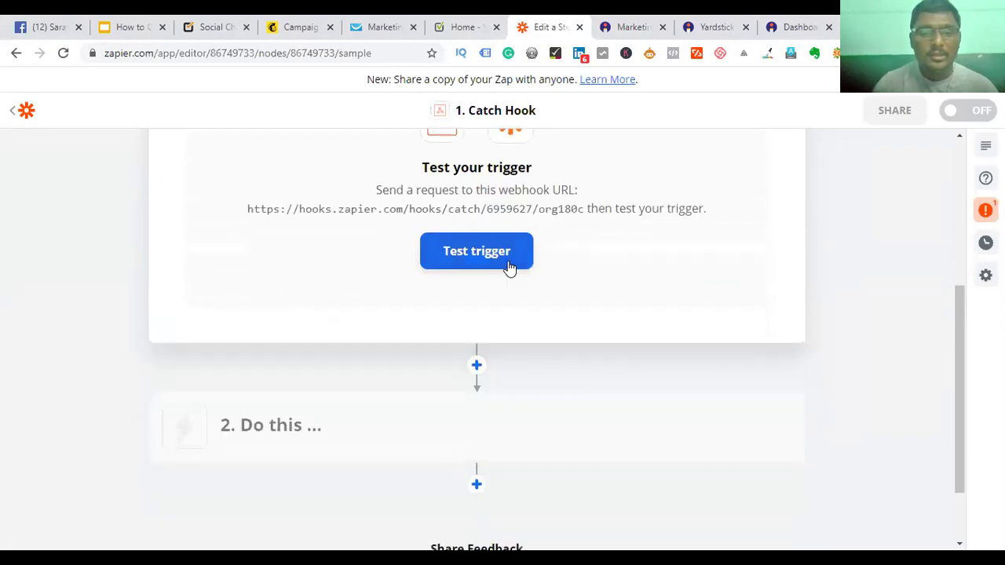
click(496, 329)
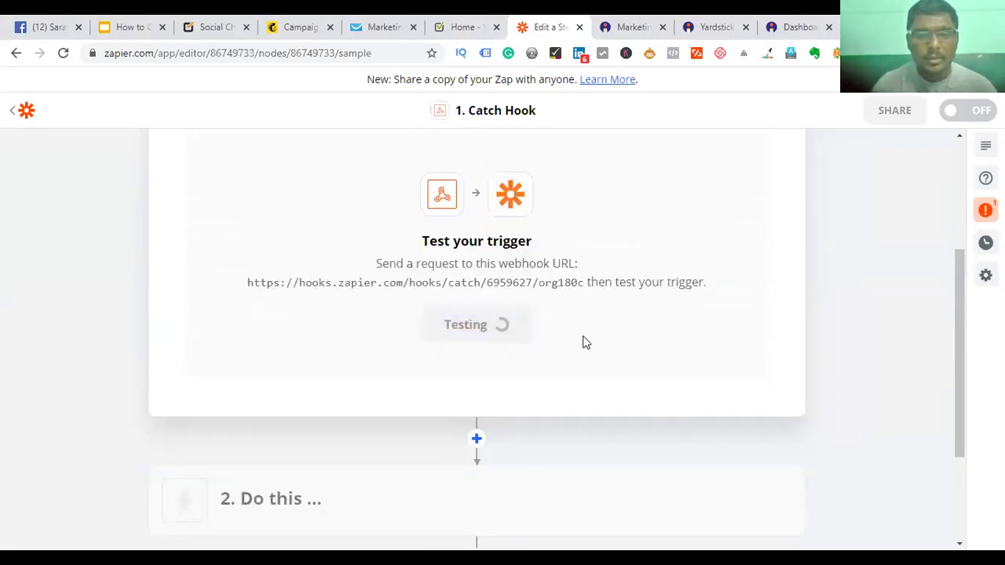
scroll(393, 345, down, 2)
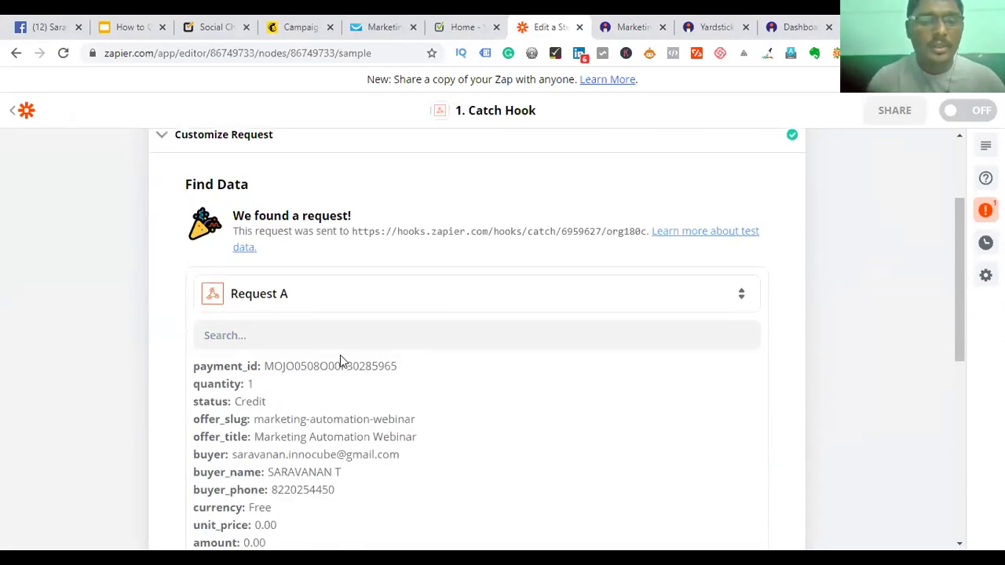
scroll(340, 355, down, 1)
scroll(321, 357, down, 1)
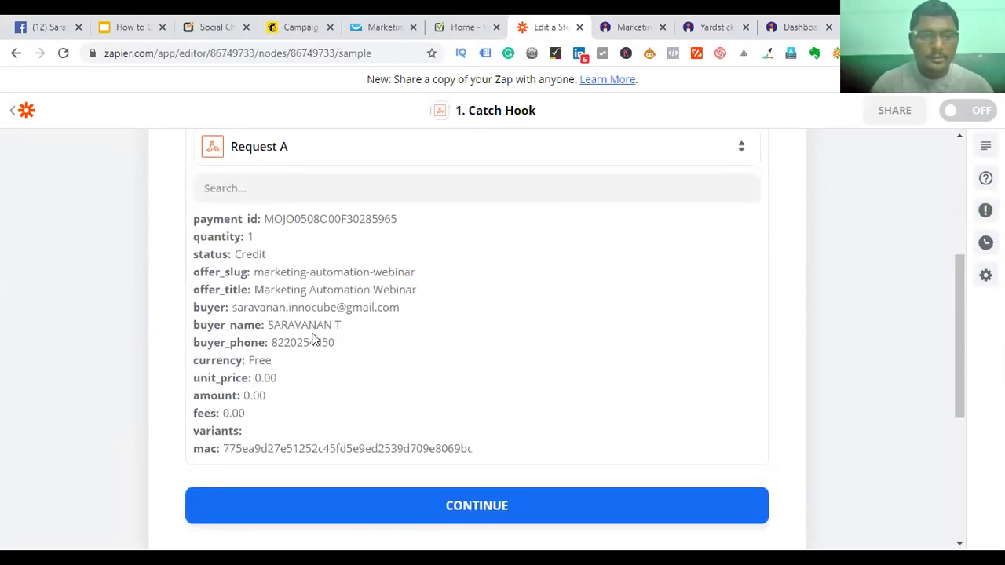
drag(343, 324, 268, 324)
- Review the sample webinar sign-up request and continue to the action step
click(633, 27)
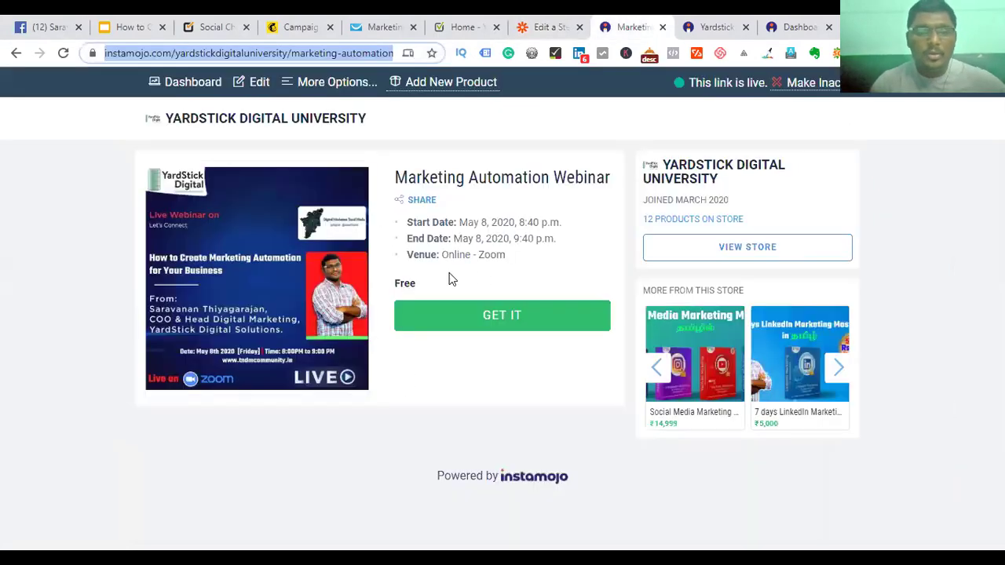
click(536, 24)
scroll(475, 307, up, 1)
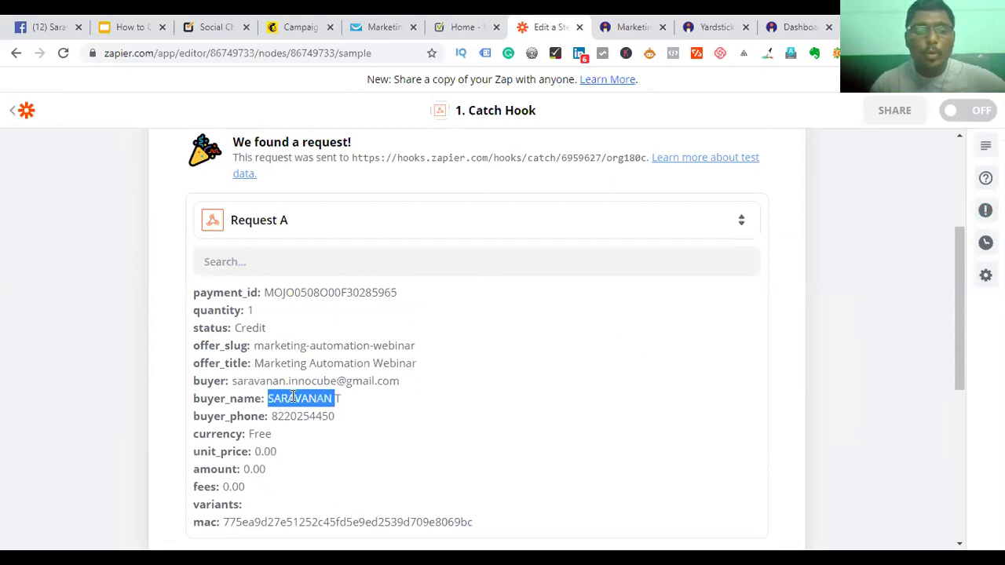
scroll(348, 385, down, 1)
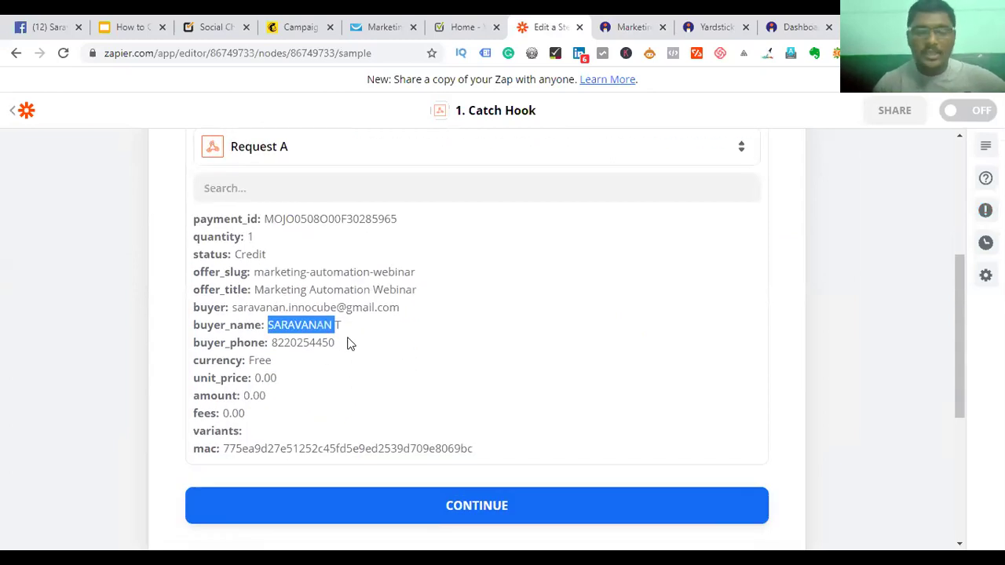
scroll(369, 410, down, 1)
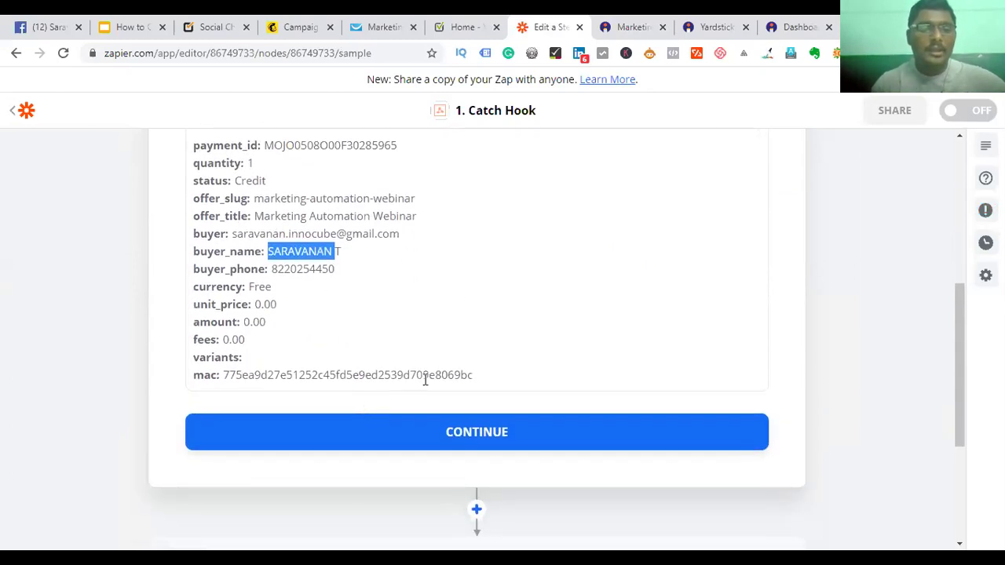
scroll(471, 408, up, 1)
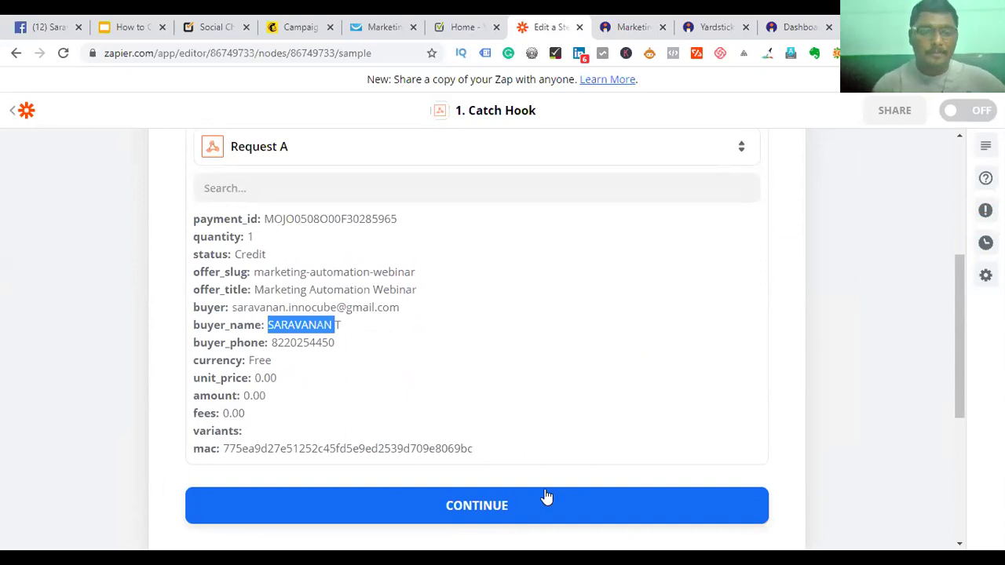
scroll(542, 471, down, 2)
scroll(440, 361, up, 2)
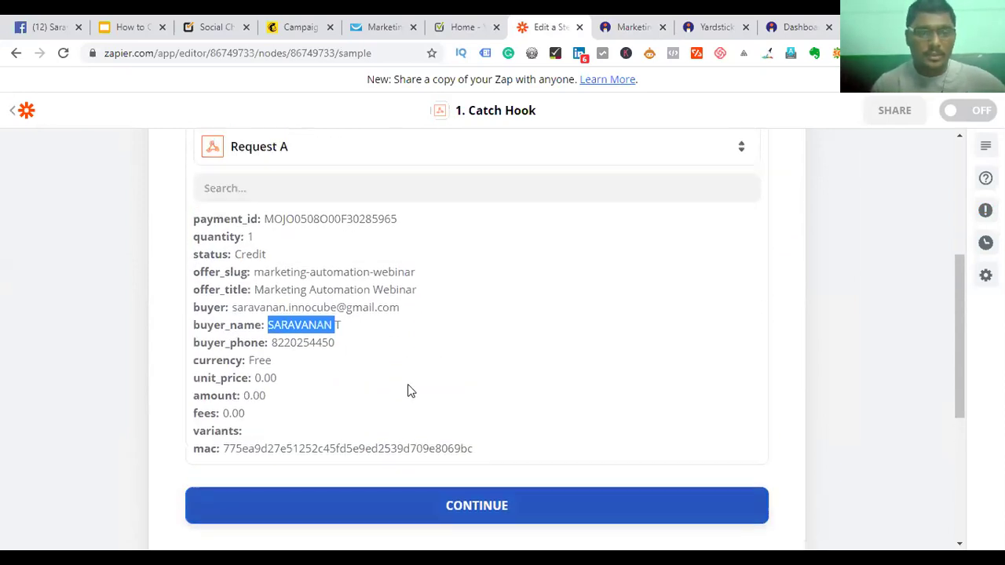
scroll(456, 409, down, 1)
scroll(408, 377, up, 3)
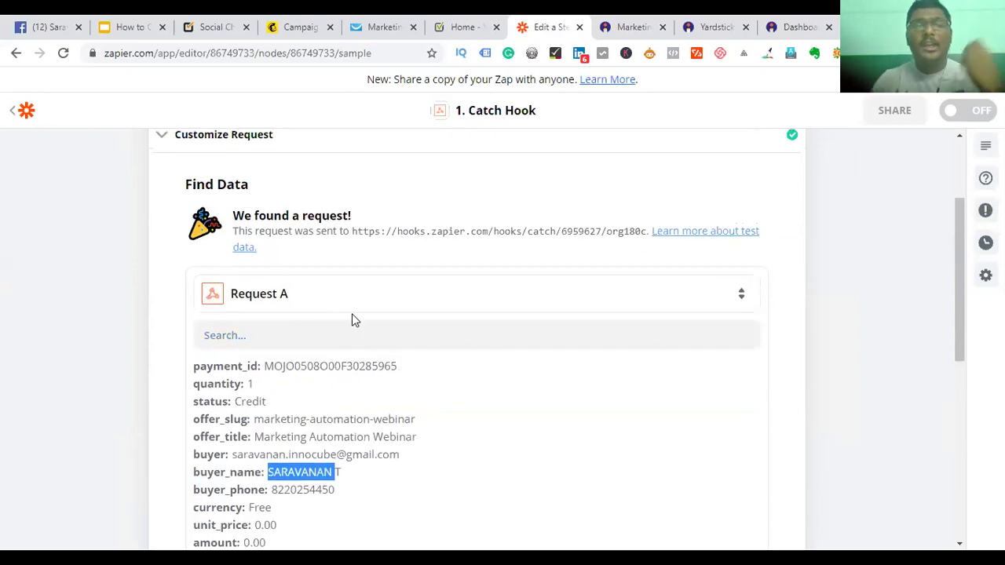
scroll(352, 320, down, 3)
click(489, 435)
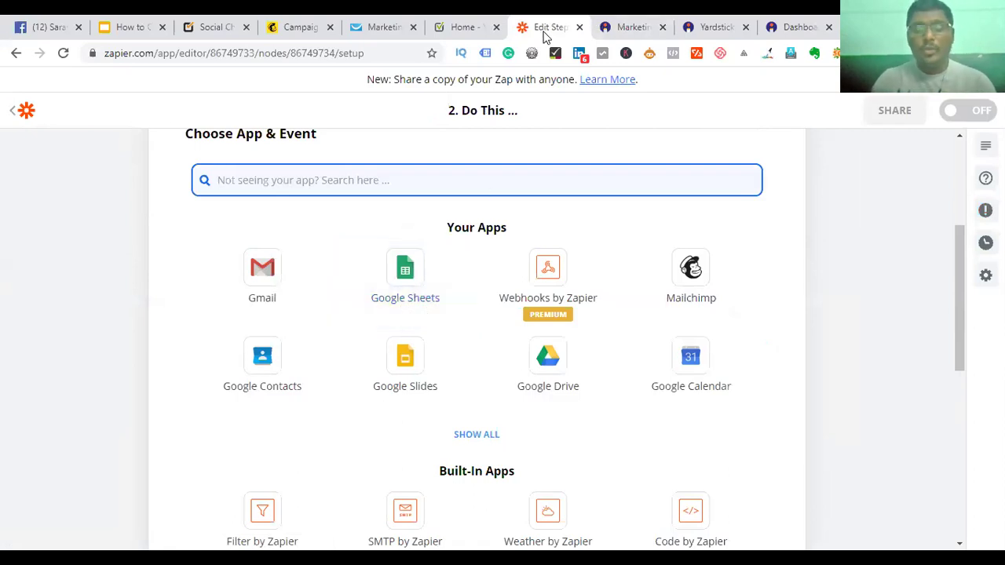
- Check the Instamojo dashboard, then open a new browser tab
click(632, 27)
click(817, 26)
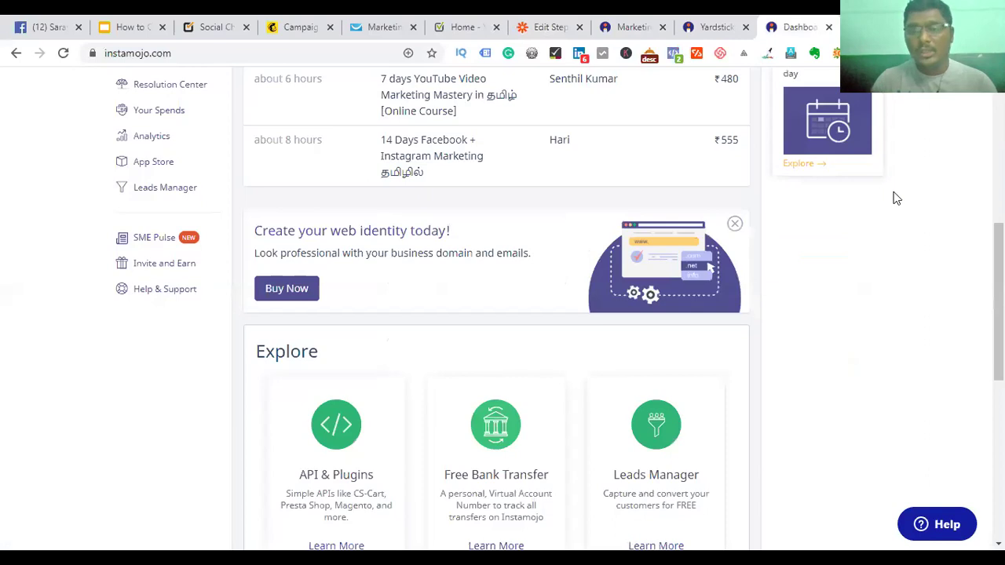
key(ctrl+t)
- Switch the new Google page to a different signed-in Google account
click(981, 112)
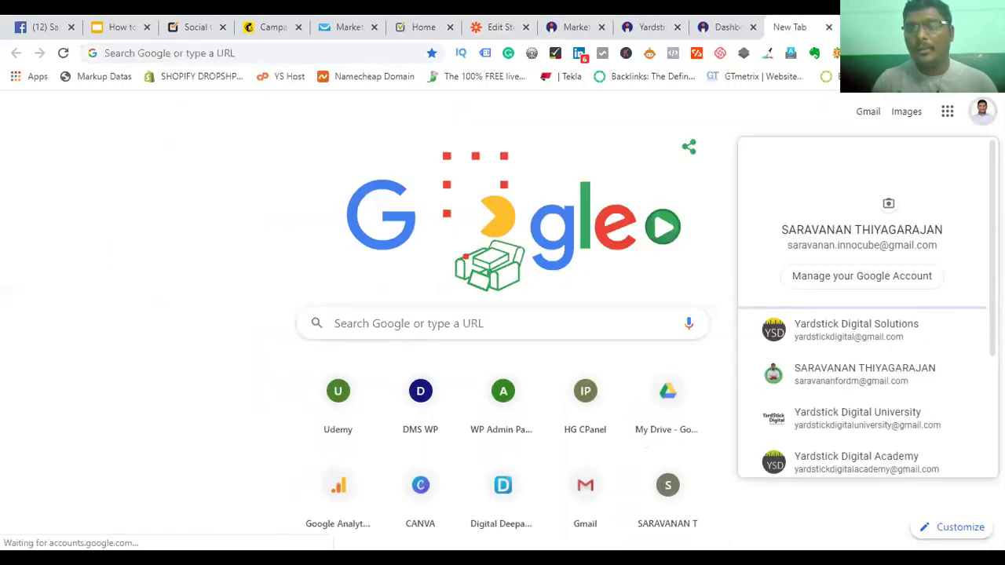
click(811, 252)
click(746, 22)
drag(785, 22, 691, 20)
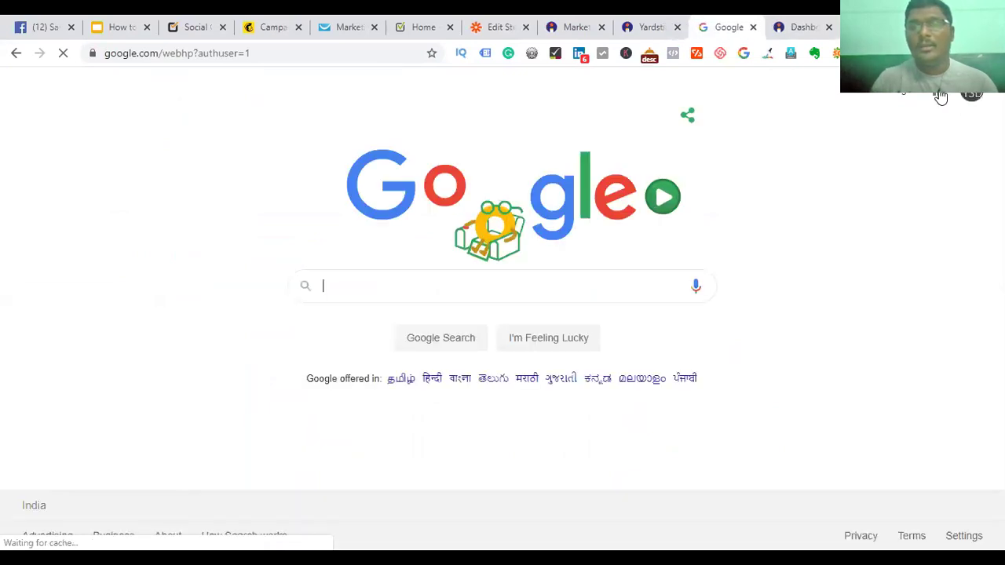
click(978, 95)
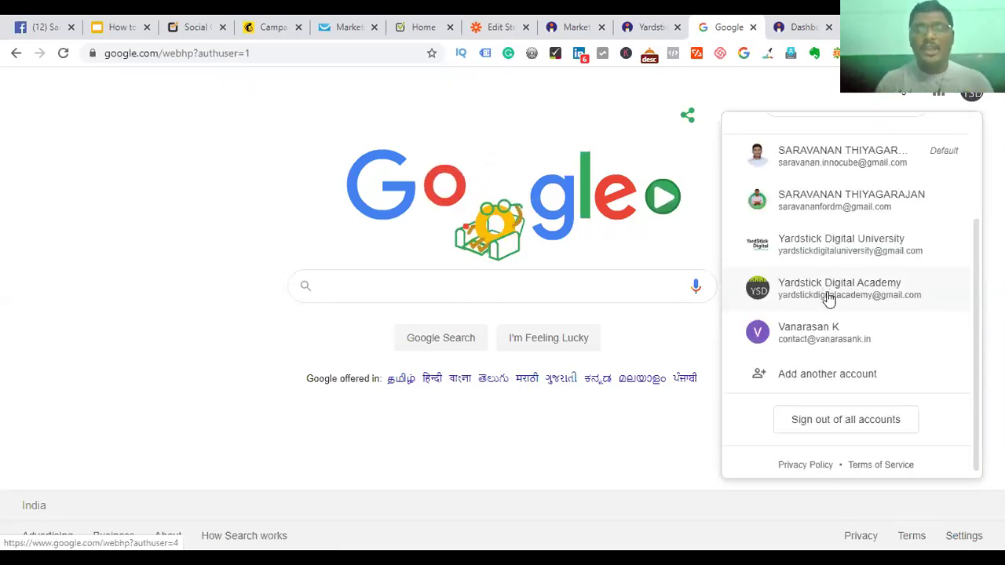
click(844, 248)
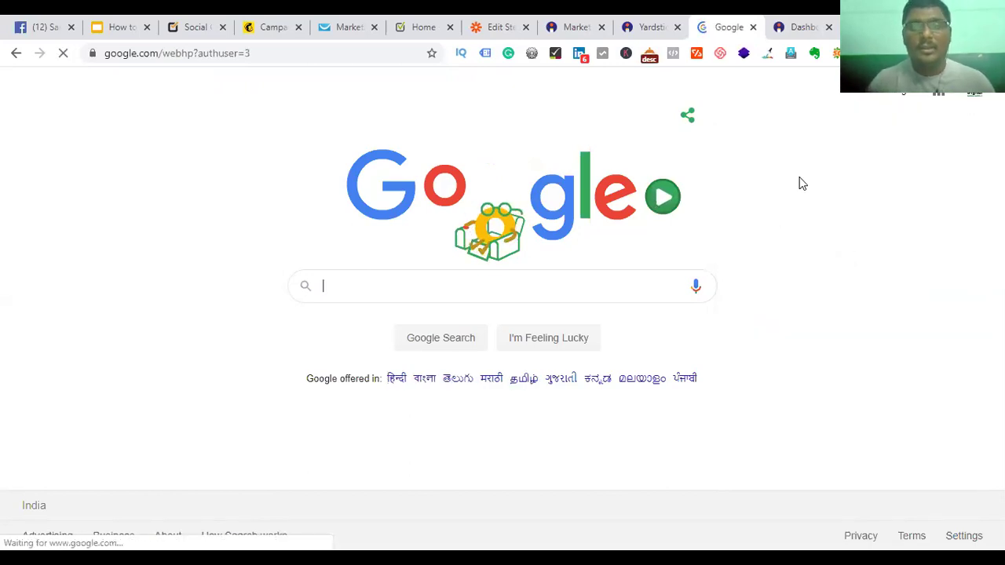
- Open Google Drive from the Google apps grid
click(939, 92)
scroll(954, 299, down, 3)
scroll(946, 304, up, 3)
click(941, 306)
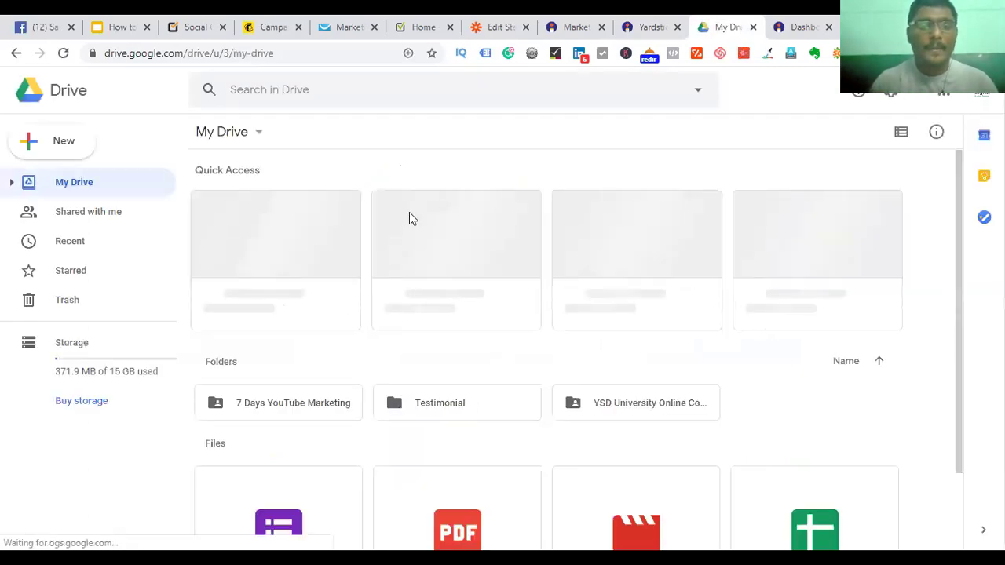
- Open the YSDA Online Student List spreadsheet from Quick Access
double_click(251, 239)
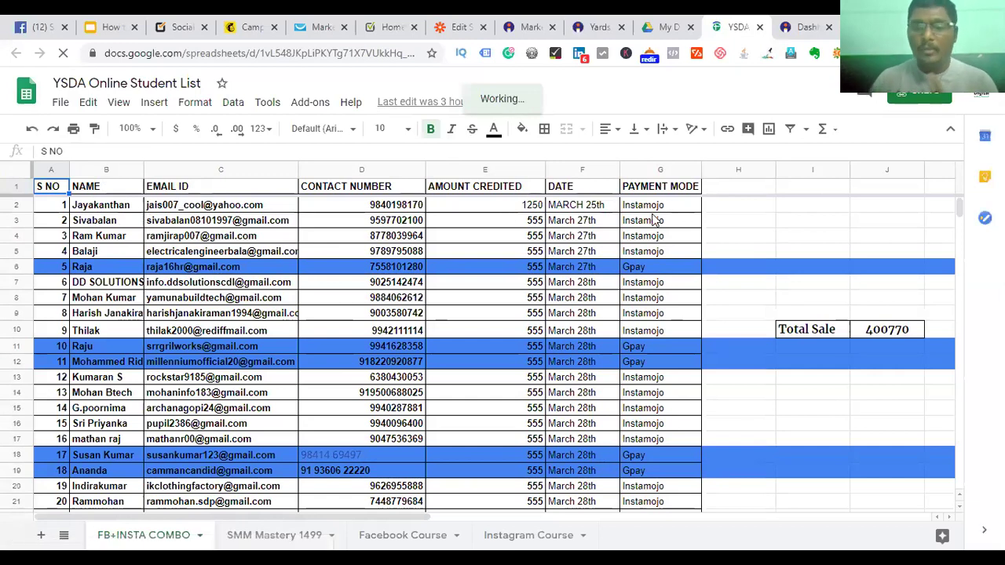
- Scroll through the YSDA Online Student List rows, then leave the spreadsheet
scroll(581, 257, down, 20)
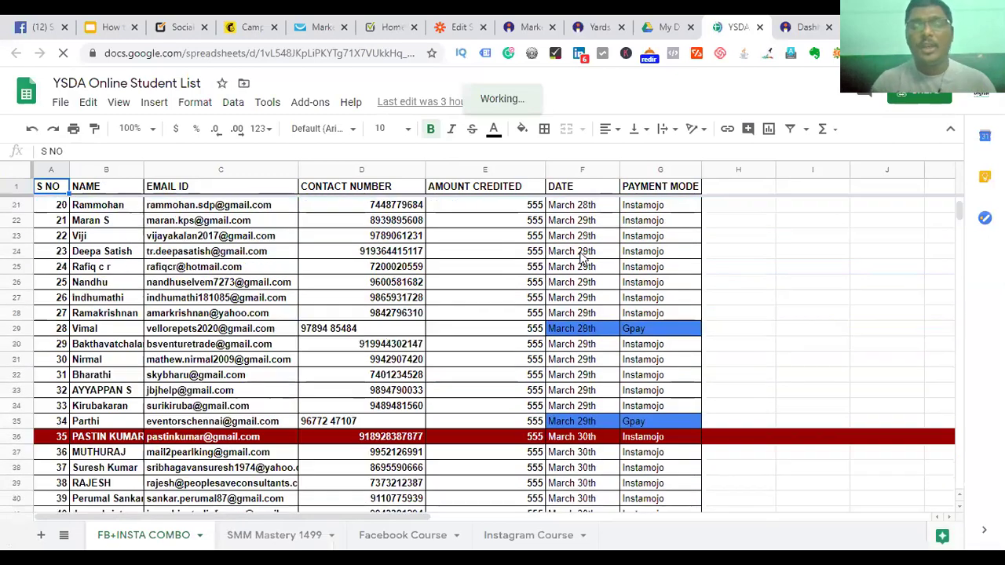
scroll(312, 294, down, 20)
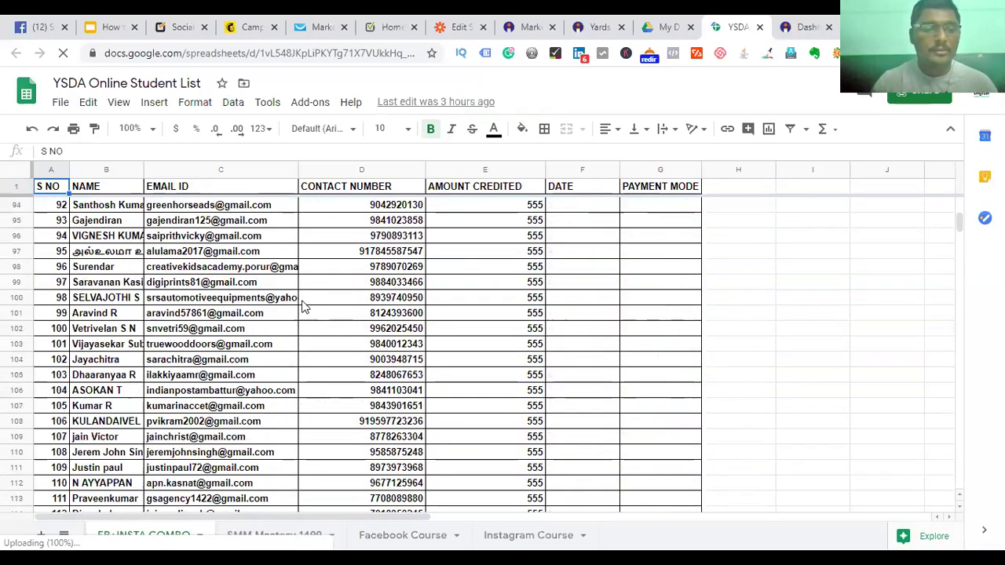
scroll(310, 349, down, 19)
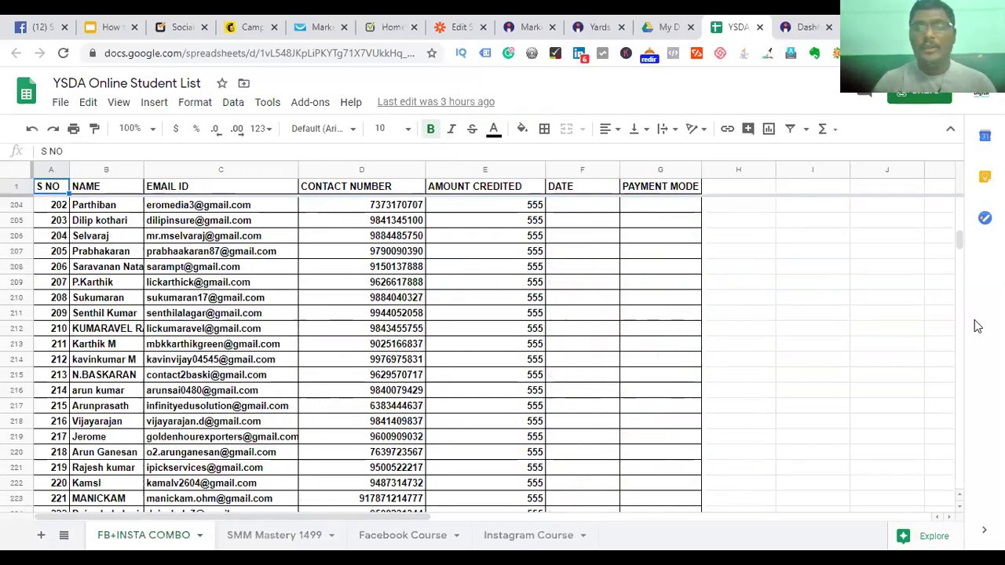
drag(959, 240, 965, 314)
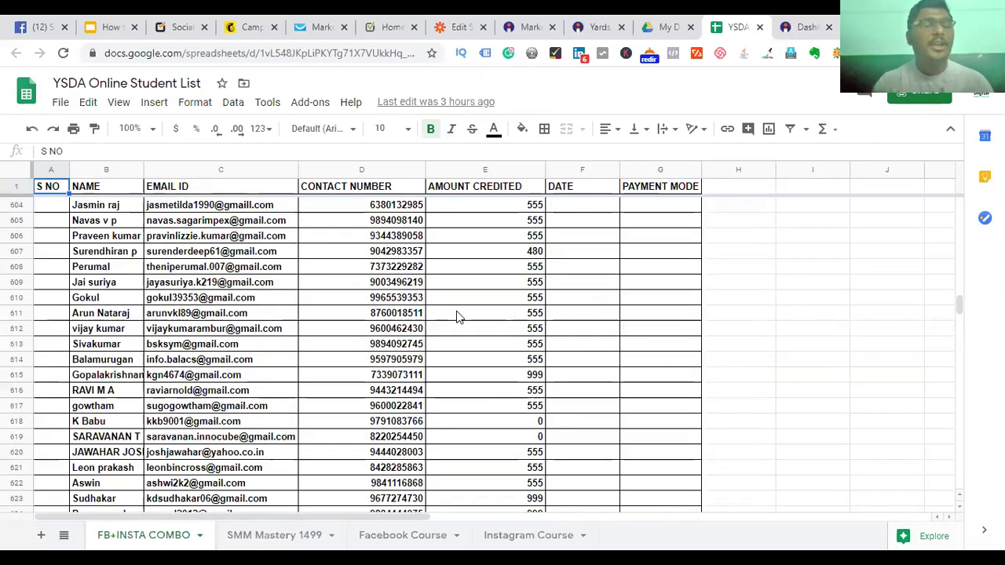
scroll(390, 306, up, 10)
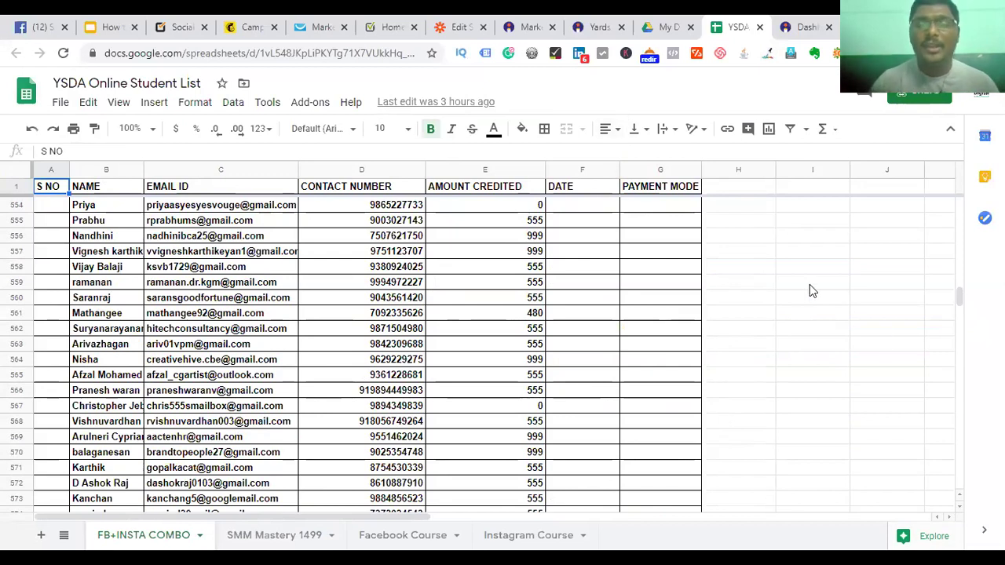
key(ctrl+shift+Tab)
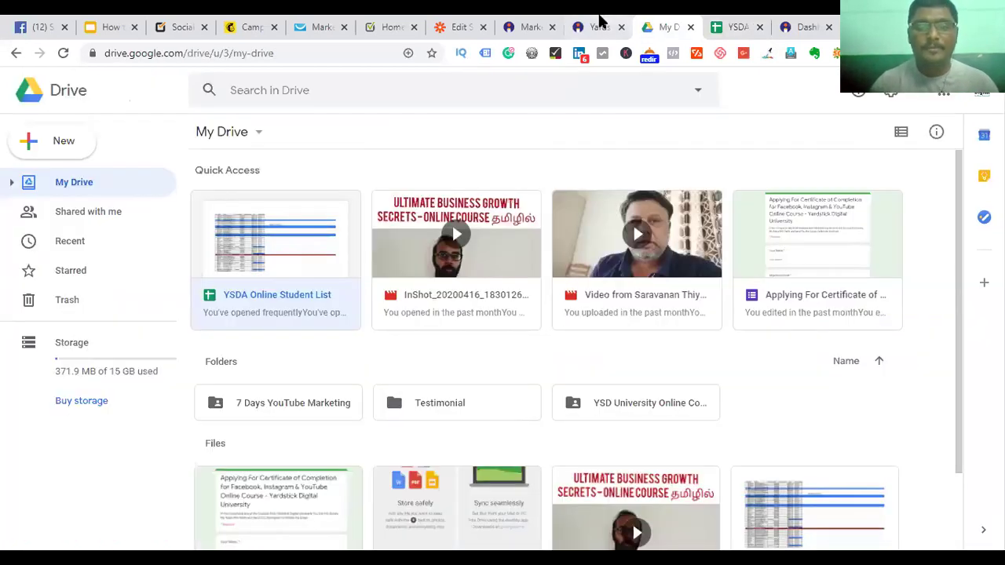
click(600, 23)
- Create a blank Google Sheet from My Drive titled 'Marketing Automation'
click(651, 20)
click(20, 143)
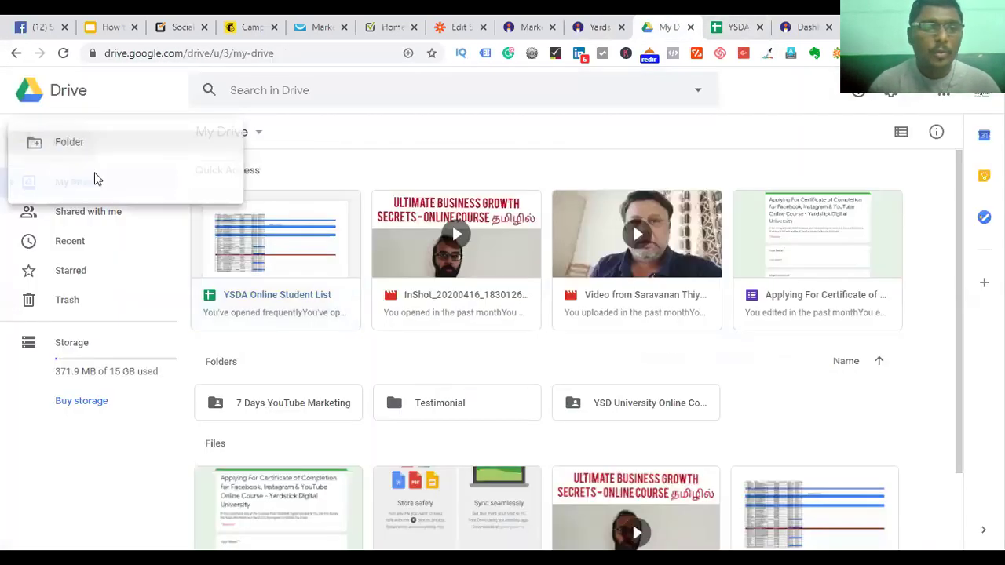
click(99, 266)
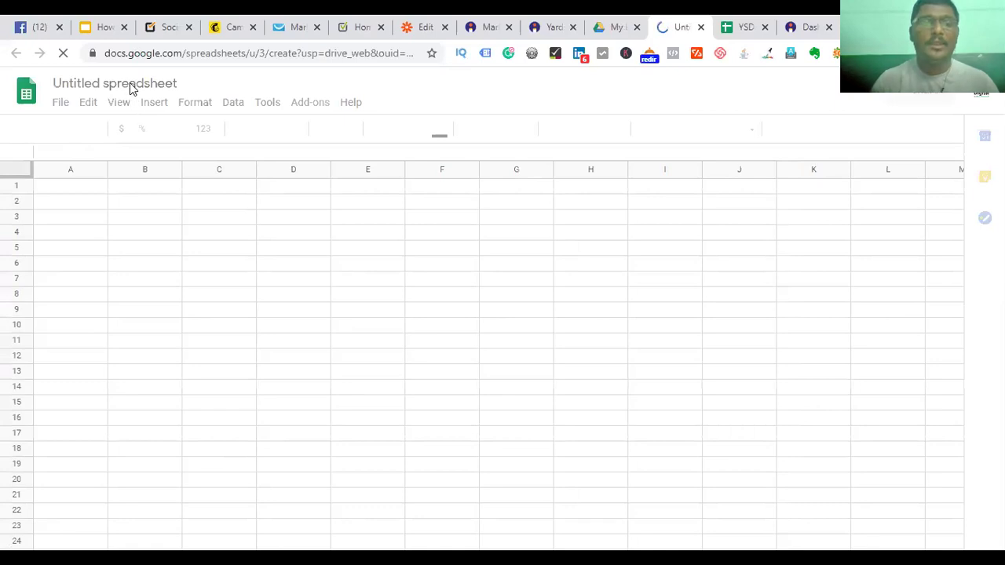
click(92, 84)
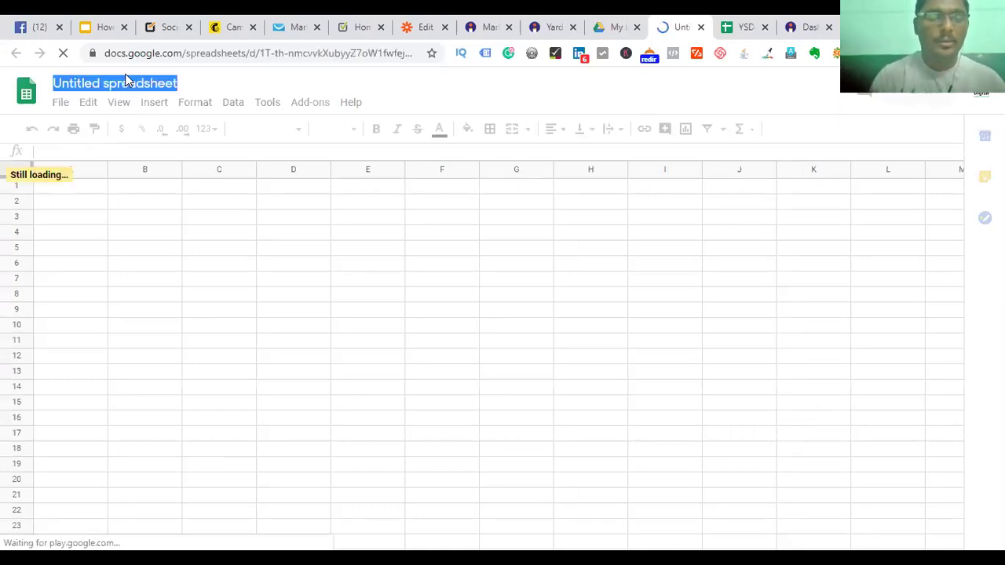
click(200, 232)
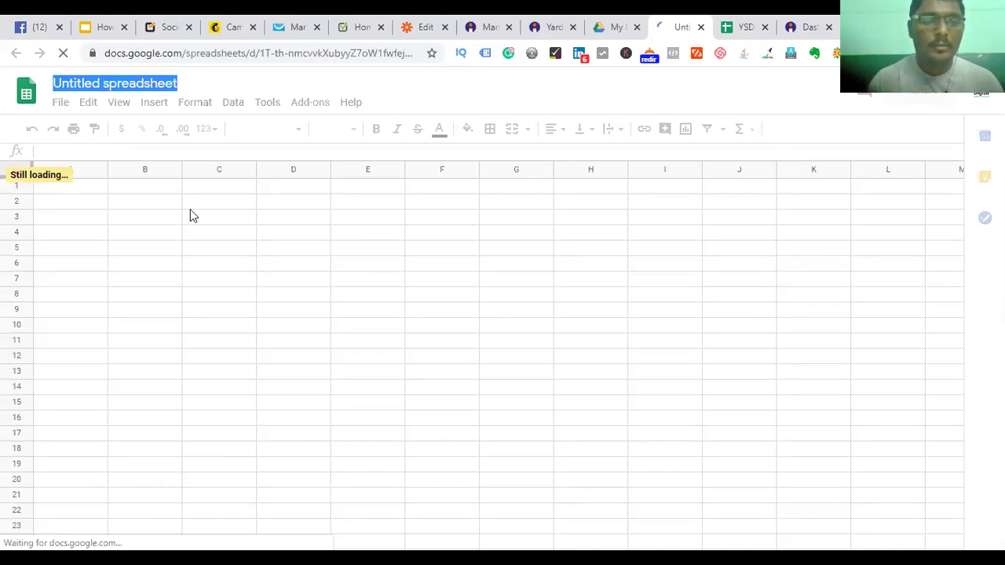
double_click(150, 83)
click(150, 82)
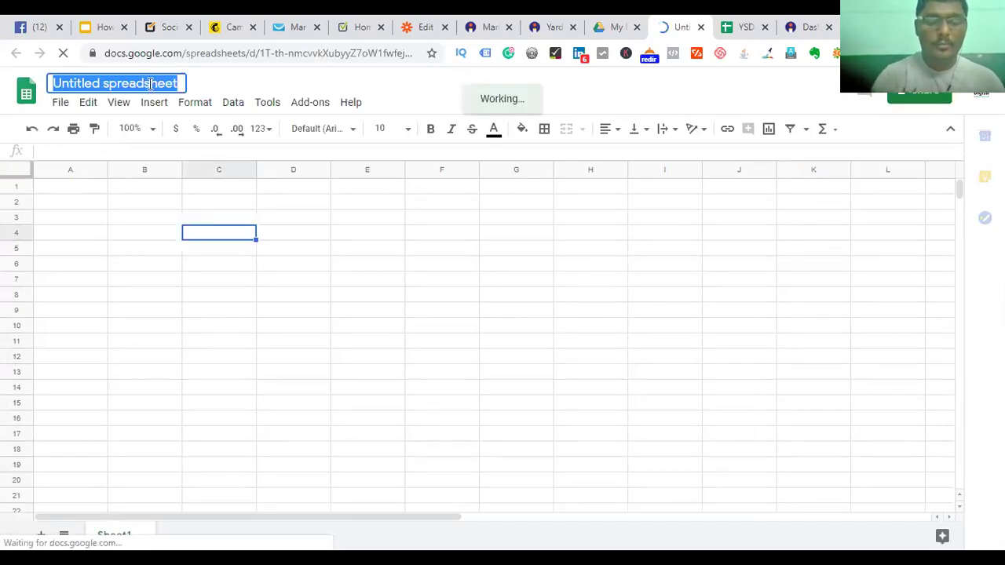
text(Market)
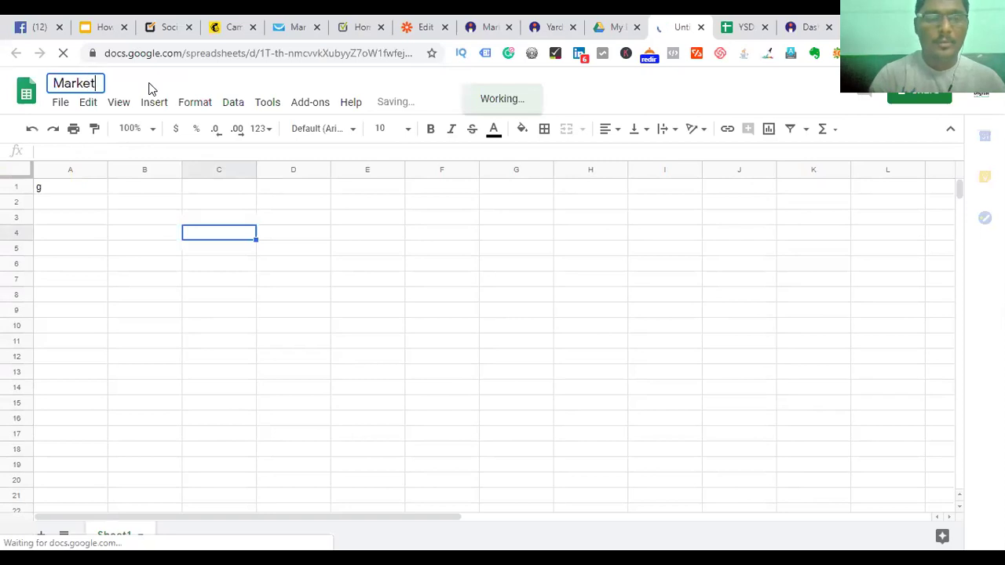
text(ing Automation)
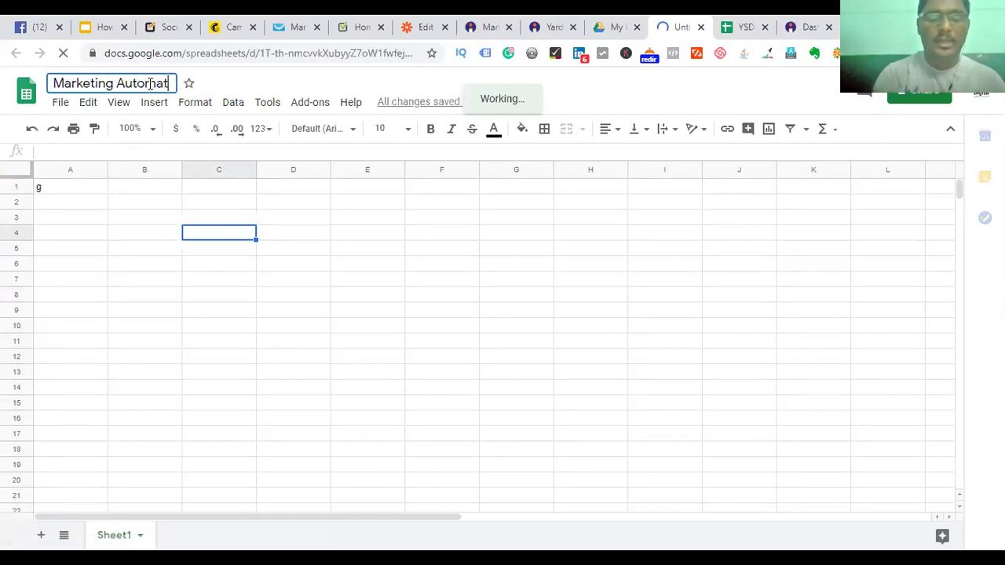
click(78, 189)
- Enter headers SNO, NAME, EMAIL, PHONE NUMBER in A1:D1 and widen column D
double_click(76, 187)
key(BackSpace)
text(SNO)
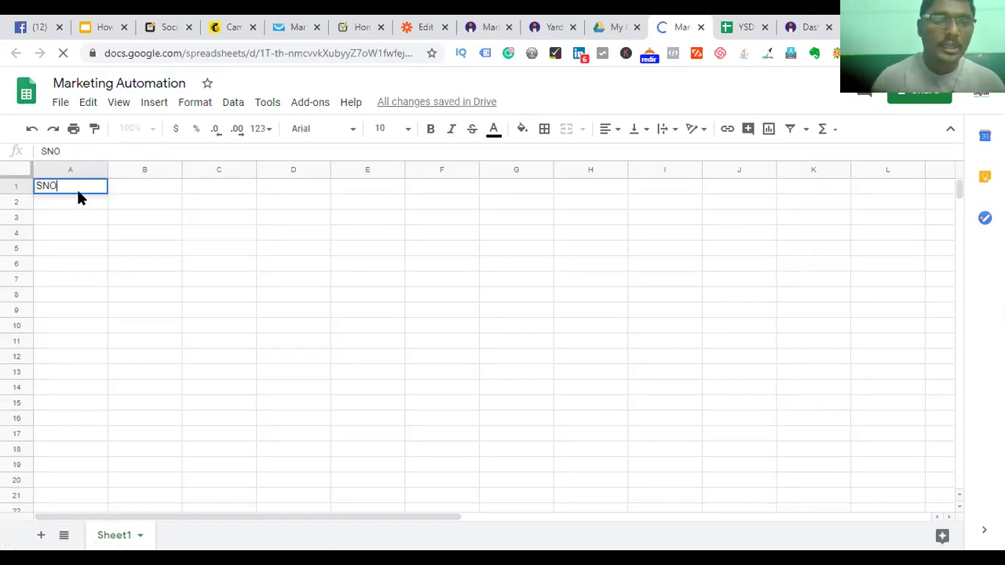
click(160, 187)
text(NAME)
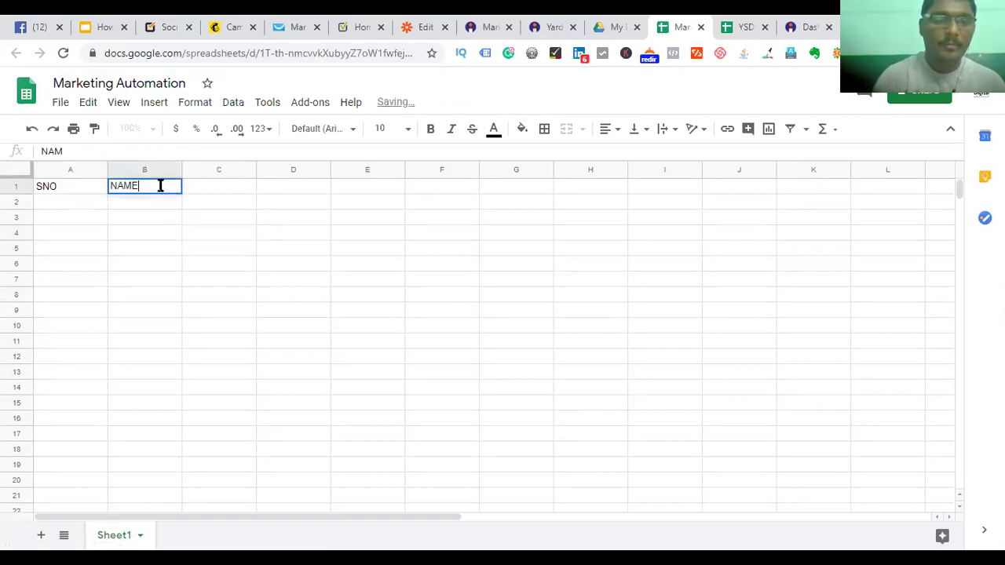
click(190, 190)
text(EMAIL)
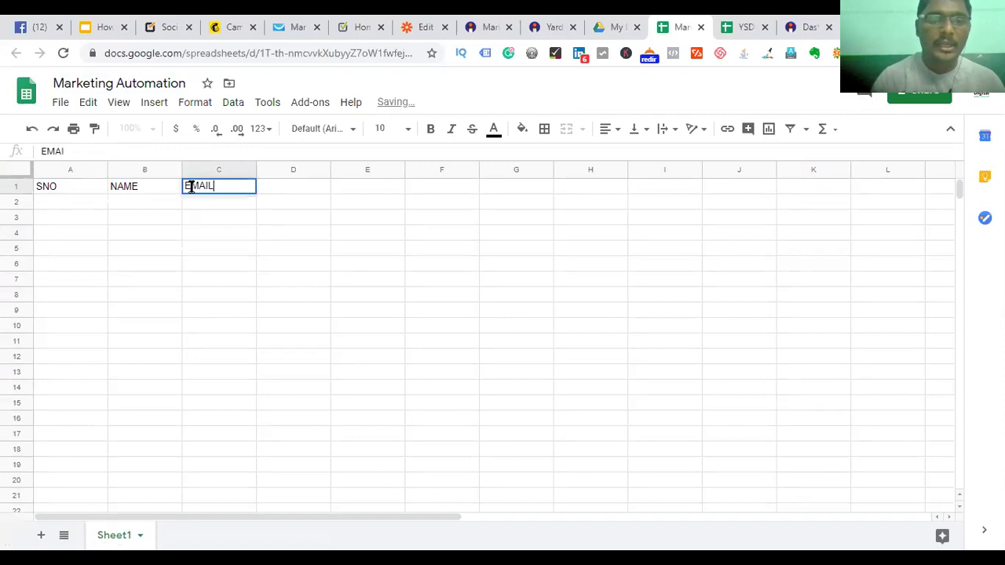
click(293, 189)
text(P)
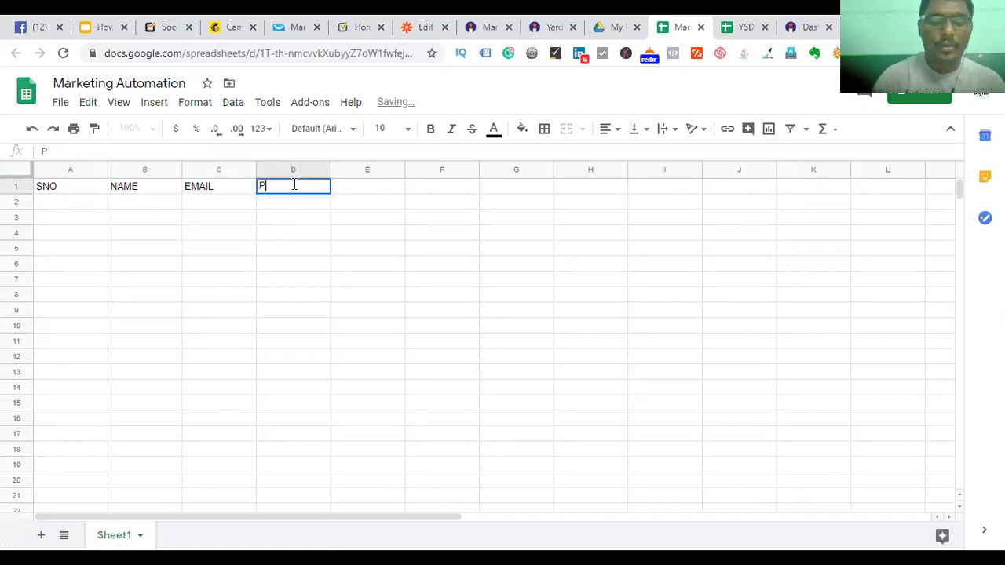
text(HONE NUMBER)
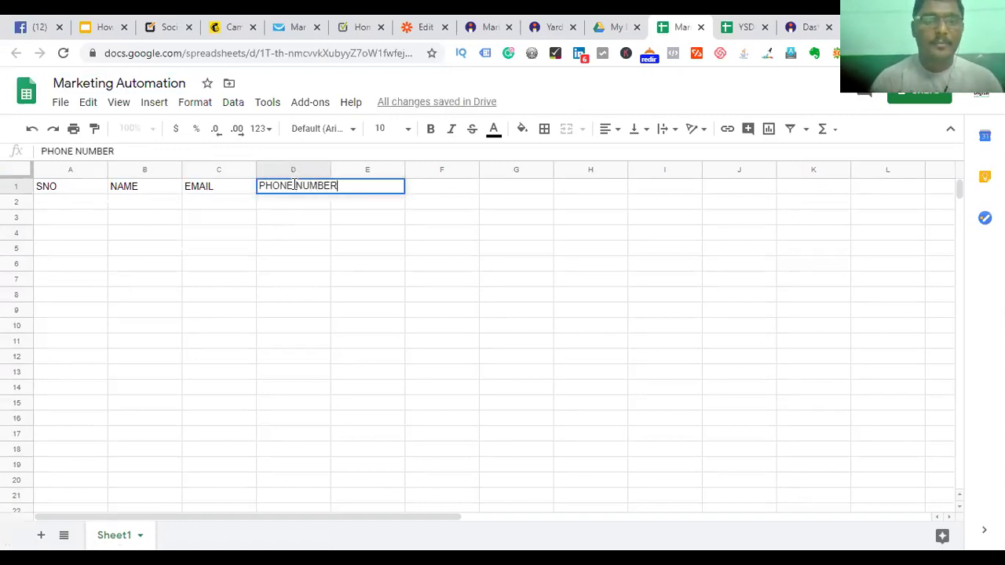
click(310, 285)
drag(331, 170, 376, 170)
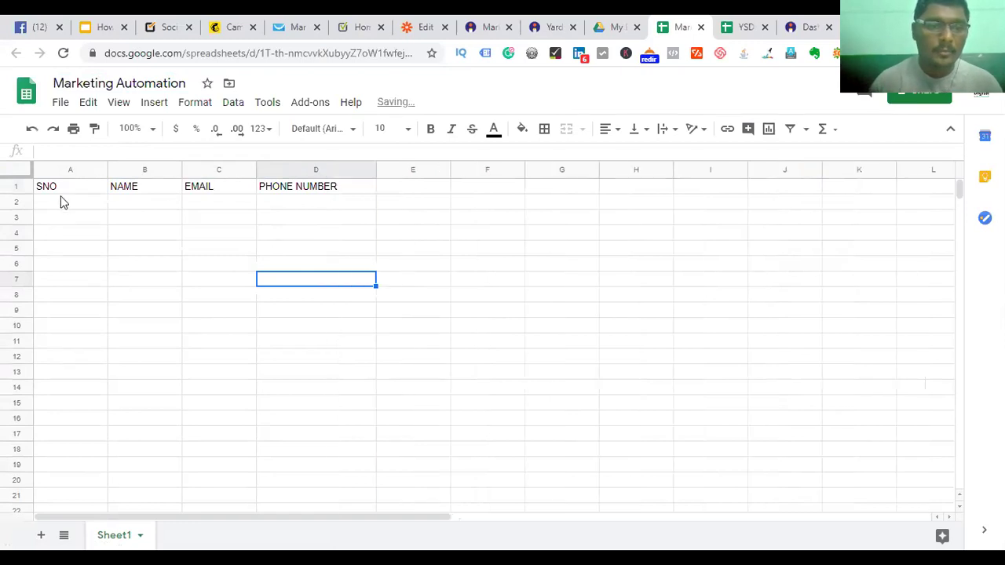
- Bold the header cells and freeze row 1
click(60, 191)
key(shift+Right)
key(shift+Right)
key(shift+Right)
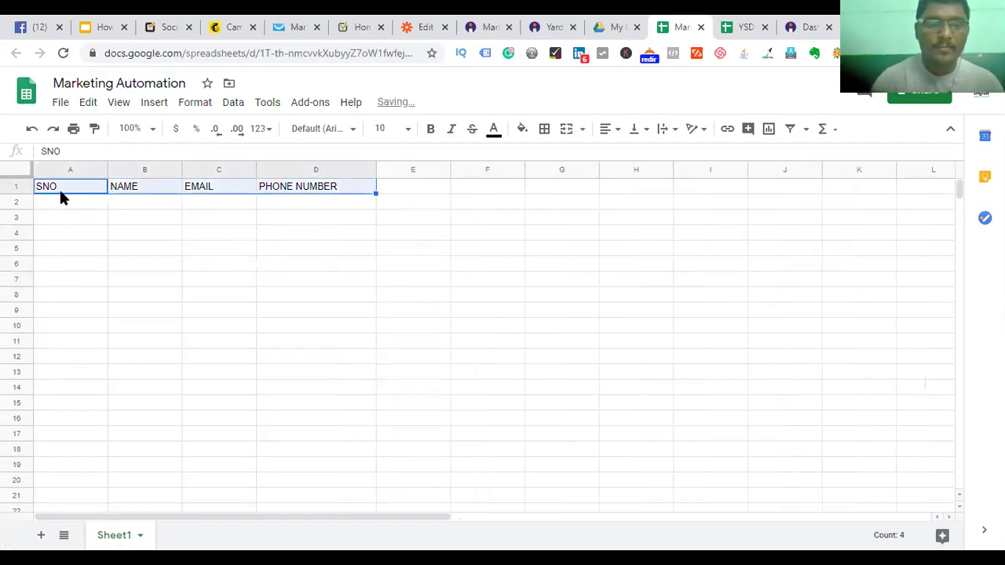
click(431, 129)
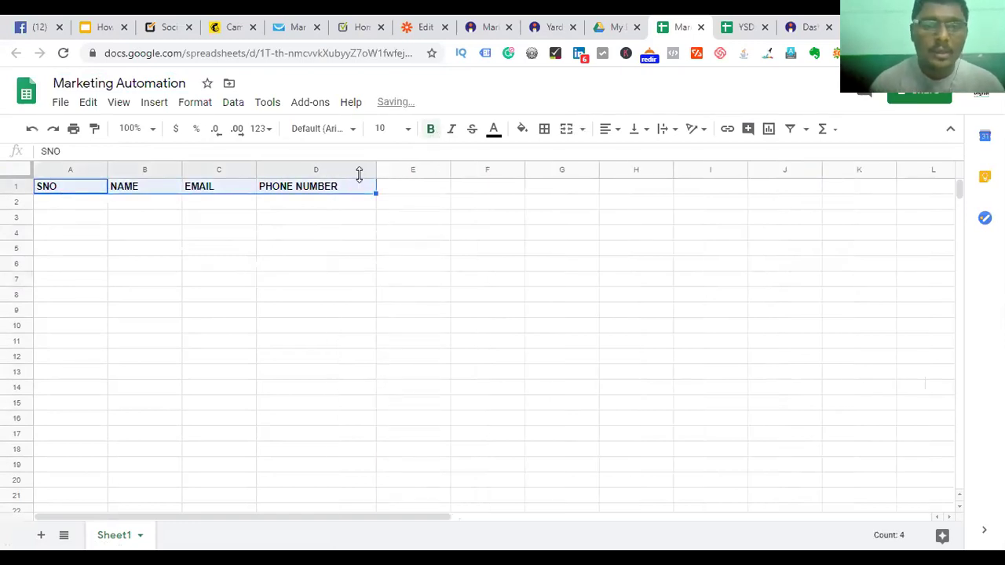
click(13, 189)
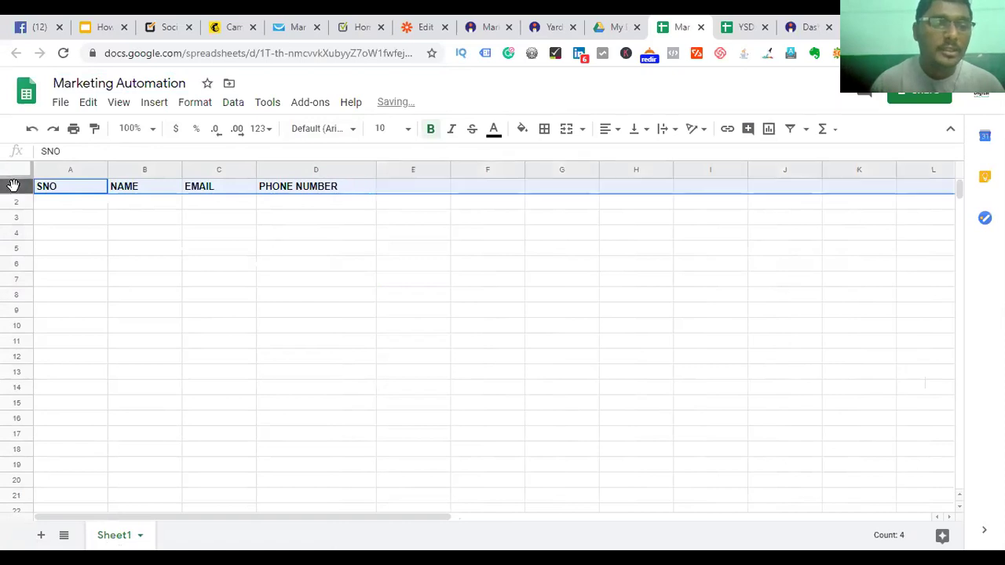
click(118, 103)
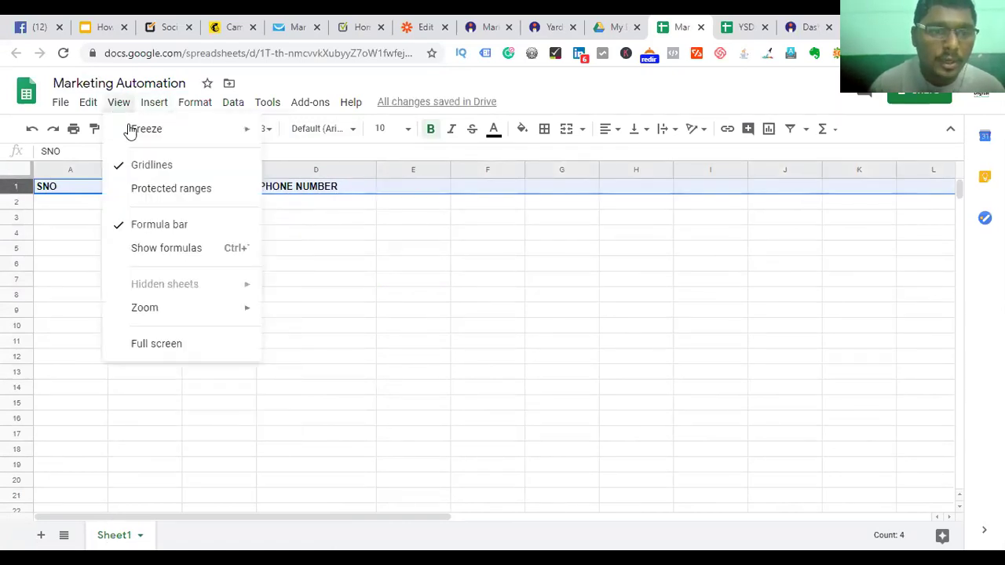
mouse_move(188, 140)
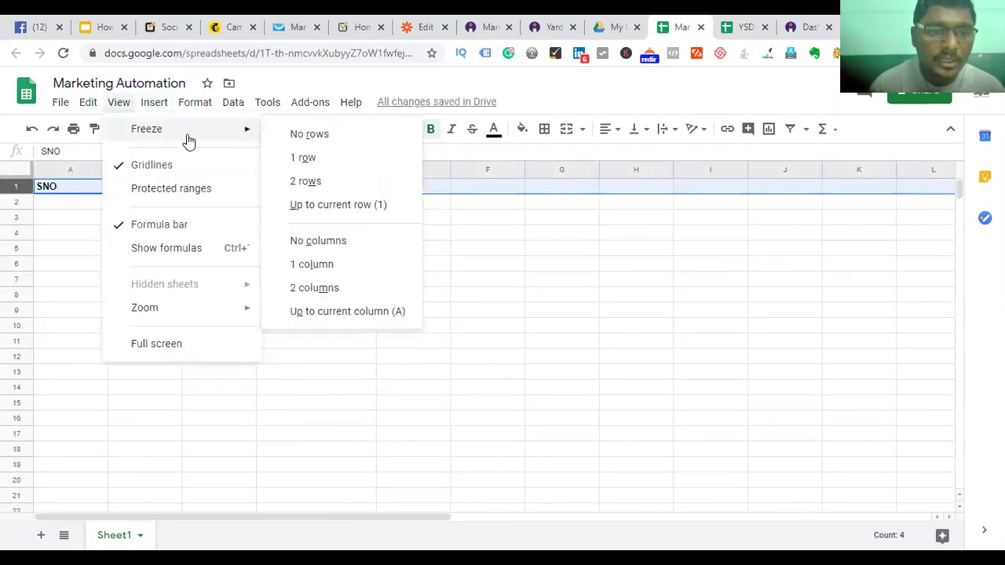
click(314, 206)
- Apply all borders to every cell in A1:D15
click(124, 227)
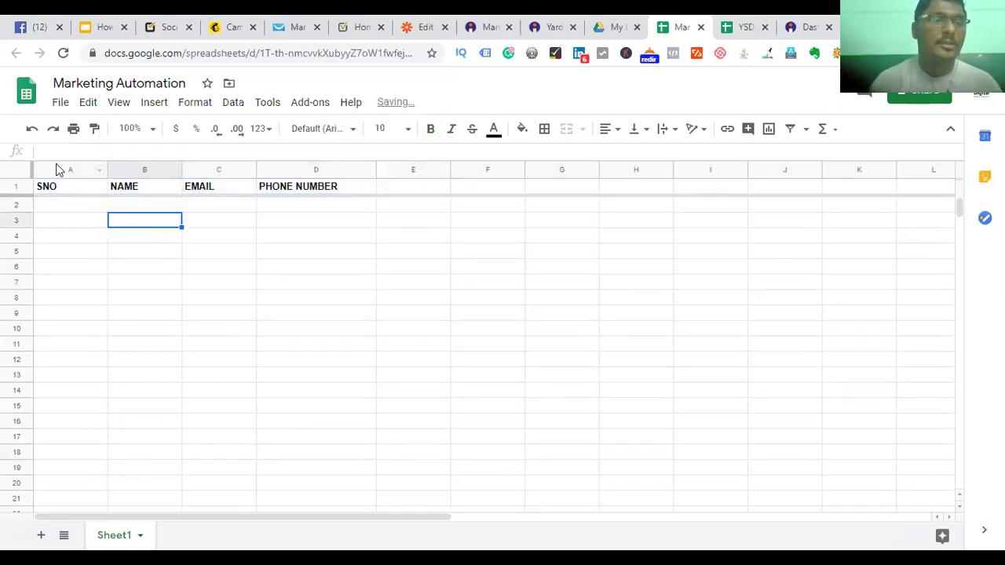
click(67, 195)
key(shift+Down)
key(shift+Right)
key(shift+Right)
key(shift+Right)
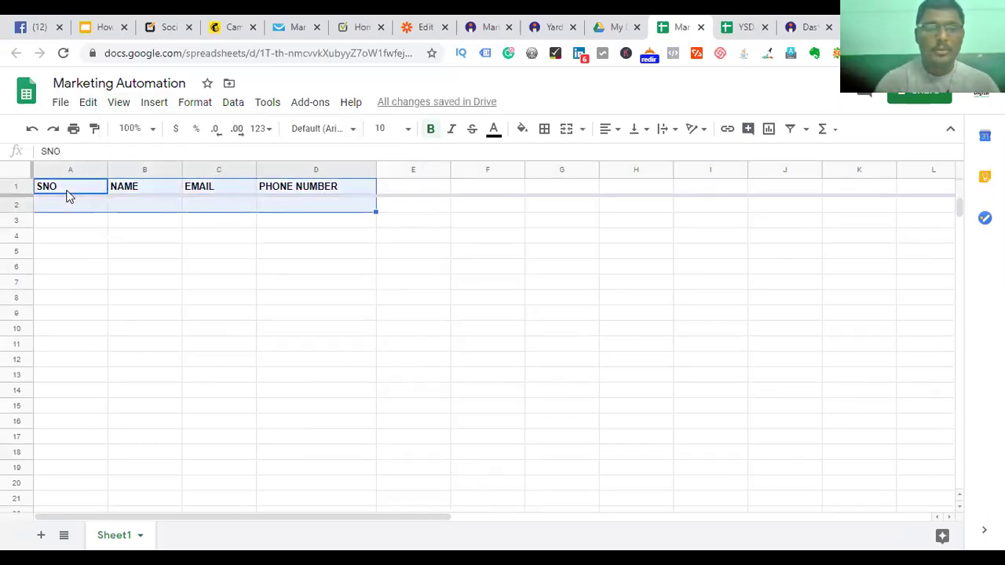
key(shift+Down)
key(shift+Down)
key(shift+Down)
key(shift+Down)
key(shift+Down)
key(shift+Down)
key(shift+Down)
key(shift+Down)
key(shift+Down)
key(shift+Down)
key(shift+Down)
key(shift+Down)
key(shift+Down)
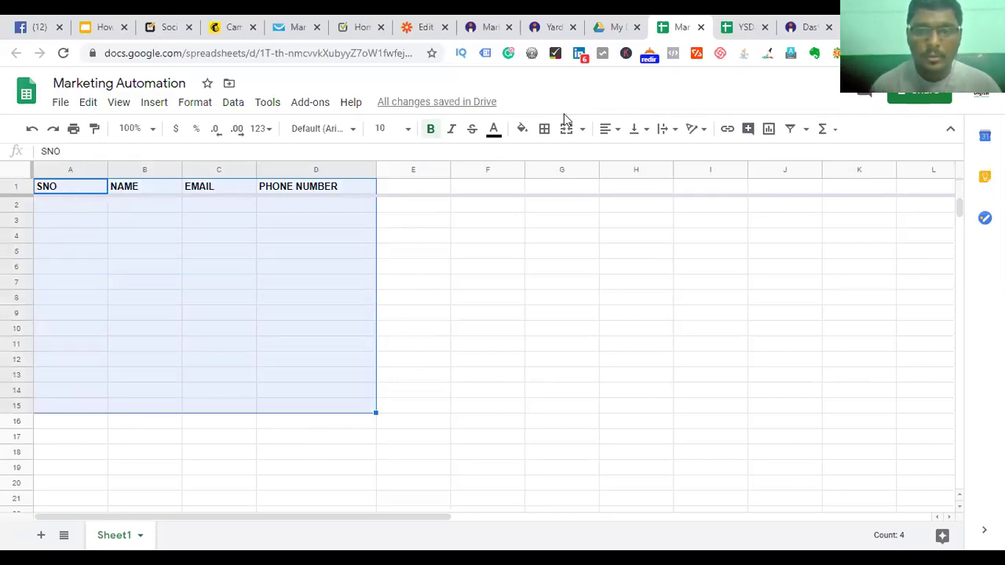
click(545, 129)
click(549, 158)
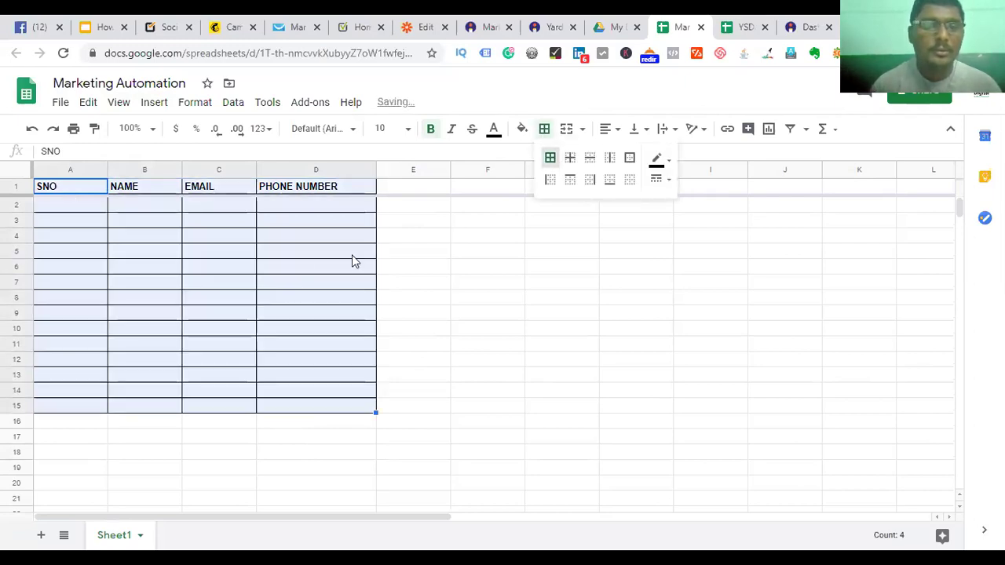
click(352, 254)
click(616, 26)
click(681, 27)
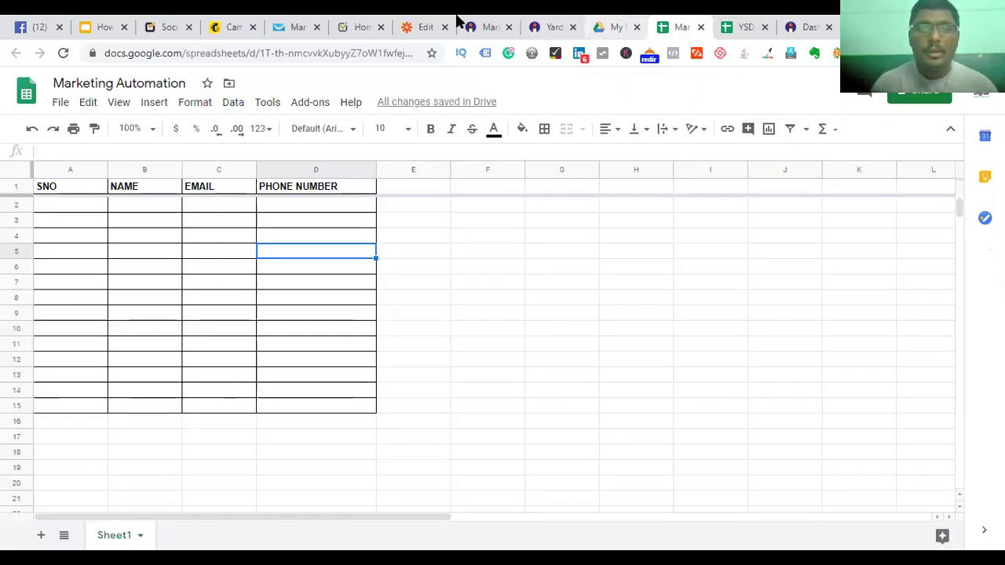
click(414, 19)
- Set the action to Google Sheets with Create Spreadsheet Row and continue to account selection
scroll(336, 274, up, 4)
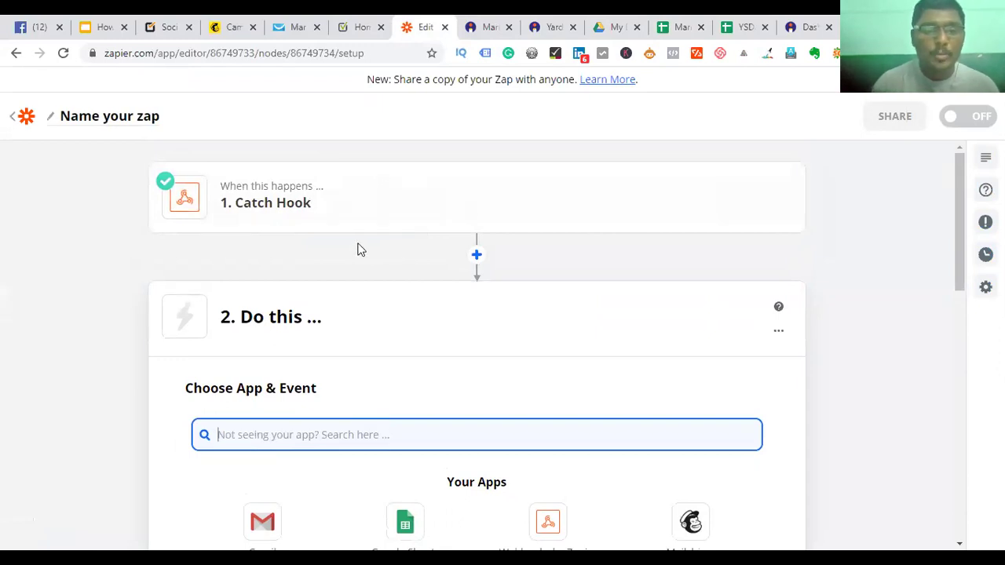
scroll(356, 249, down, 1)
scroll(373, 307, down, 1)
click(414, 396)
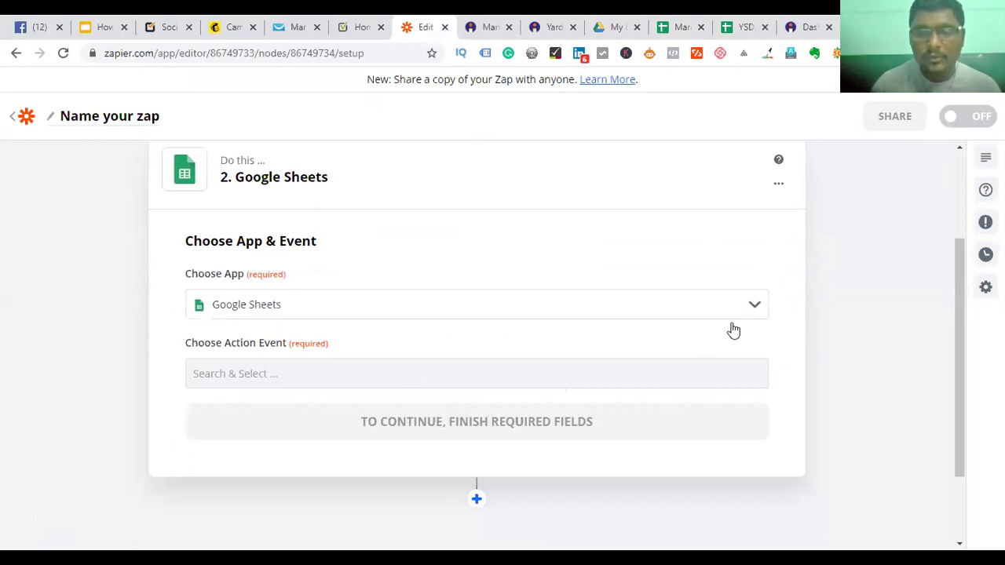
click(372, 372)
scroll(372, 381, down, 1)
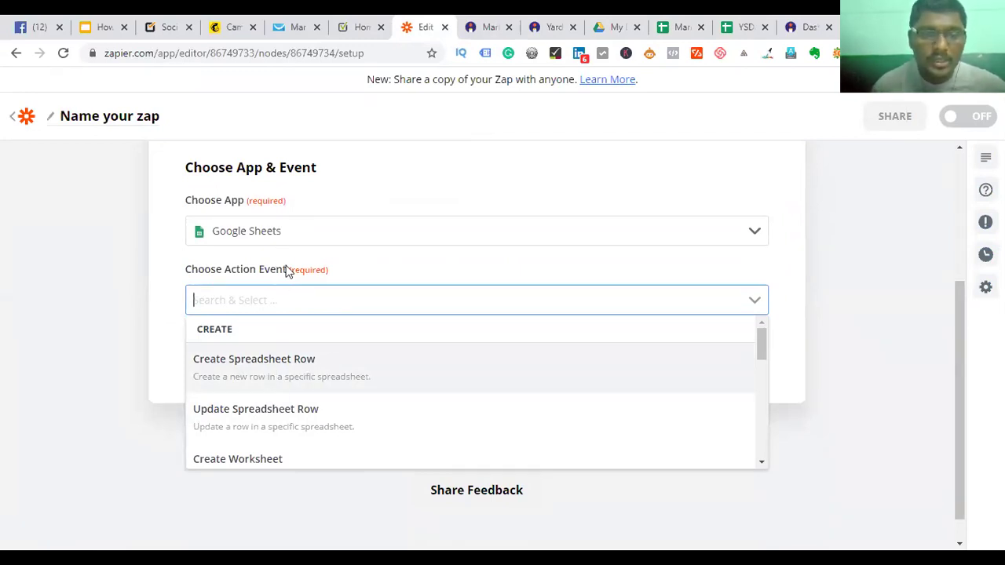
click(293, 366)
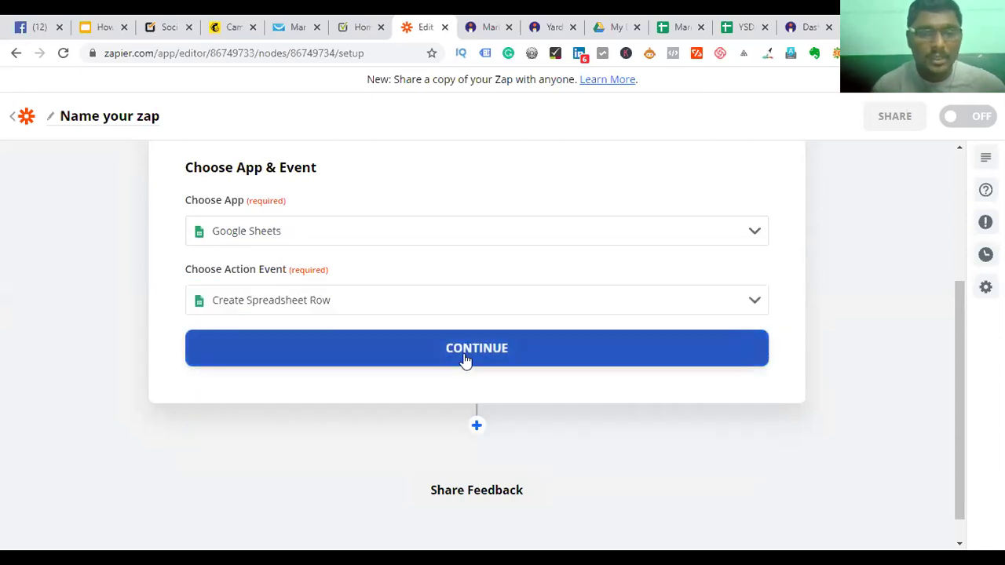
click(465, 359)
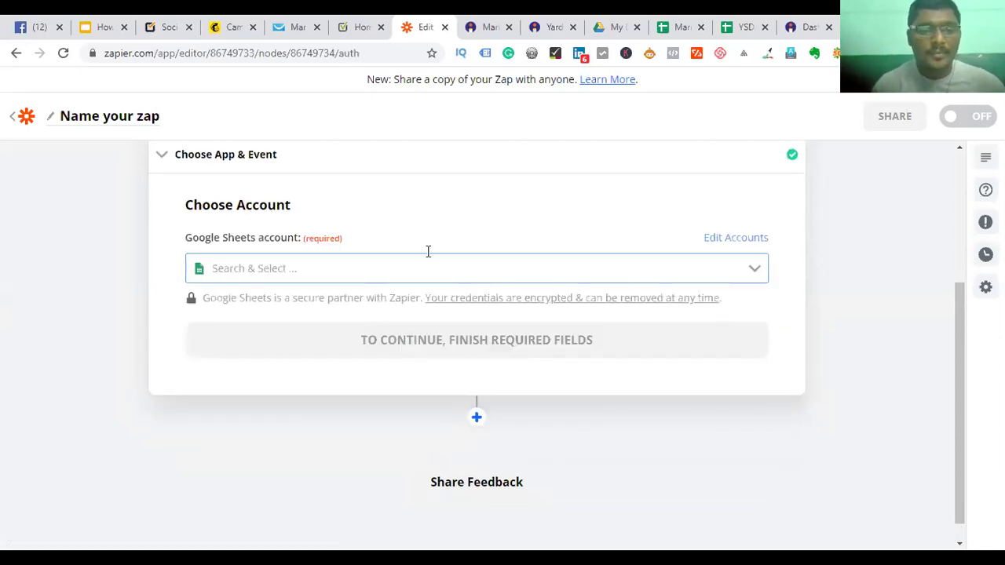
click(427, 256)
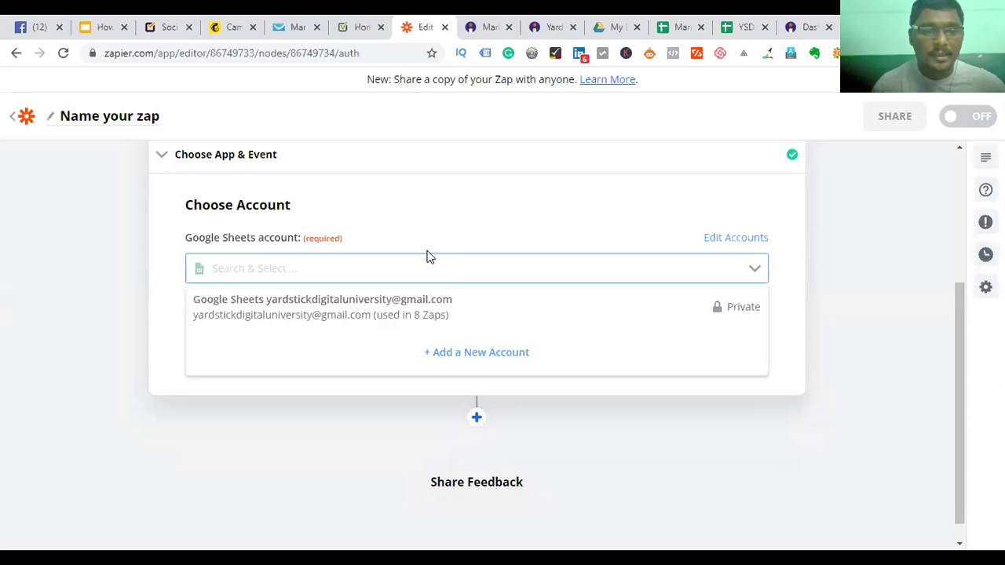
- Connect the existing Google Sheets account, with Drive set to My Google Drive and Spreadsheet to Marketing Automation
click(423, 310)
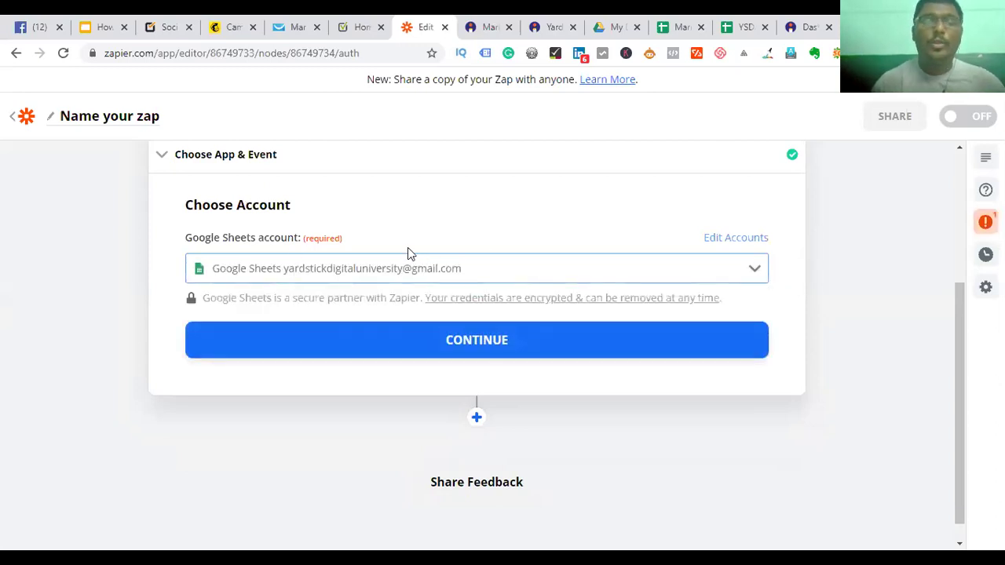
click(501, 353)
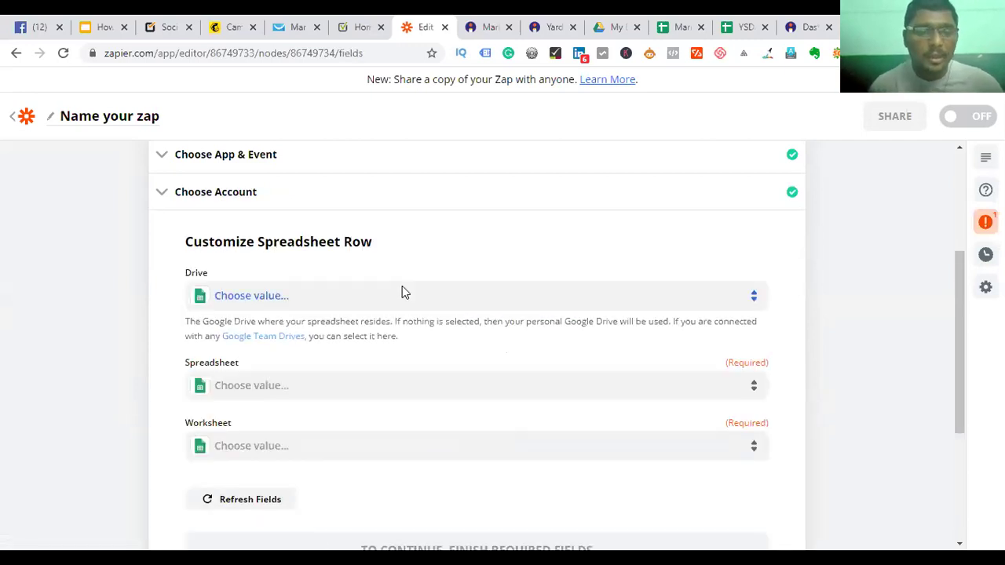
click(300, 294)
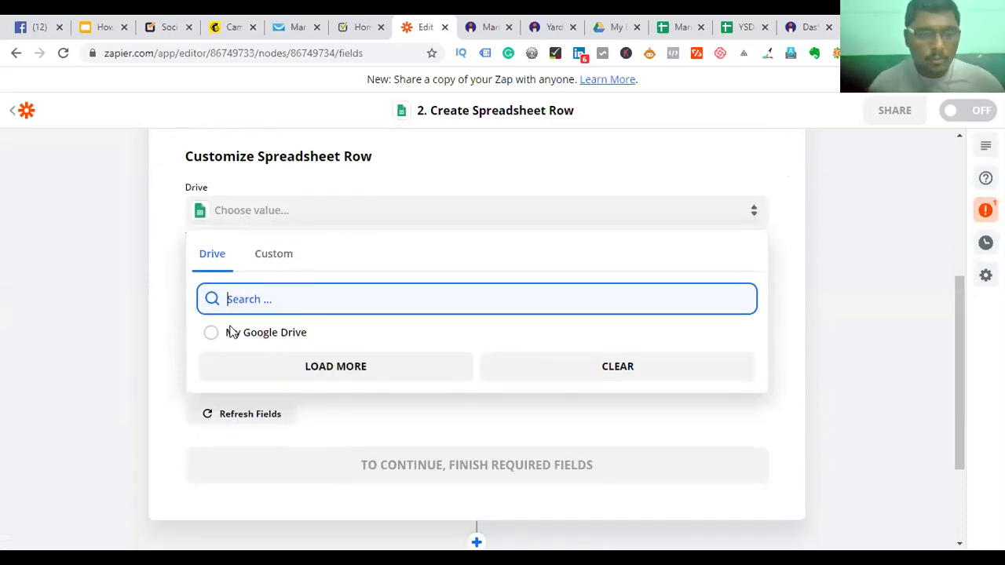
click(232, 332)
click(292, 305)
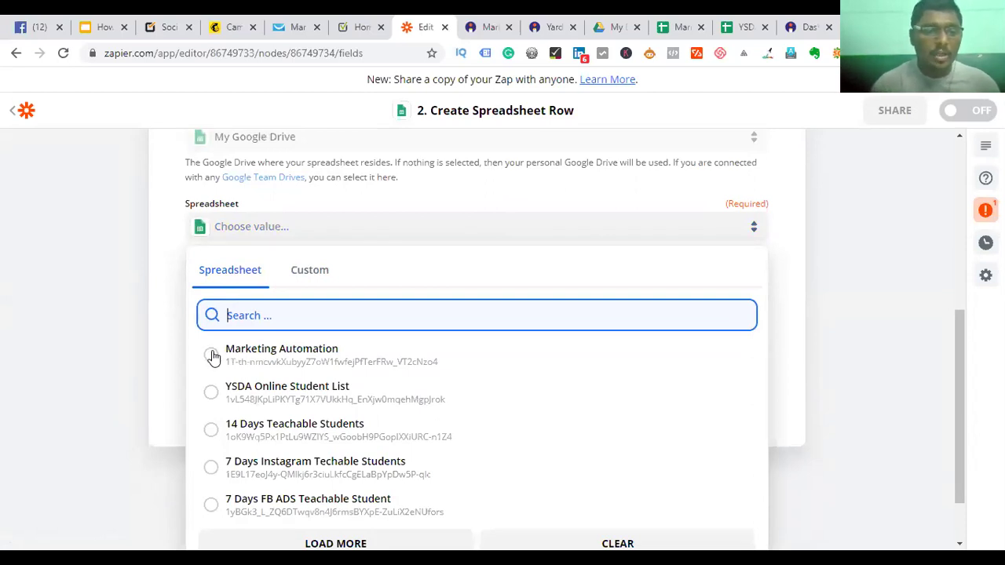
click(212, 356)
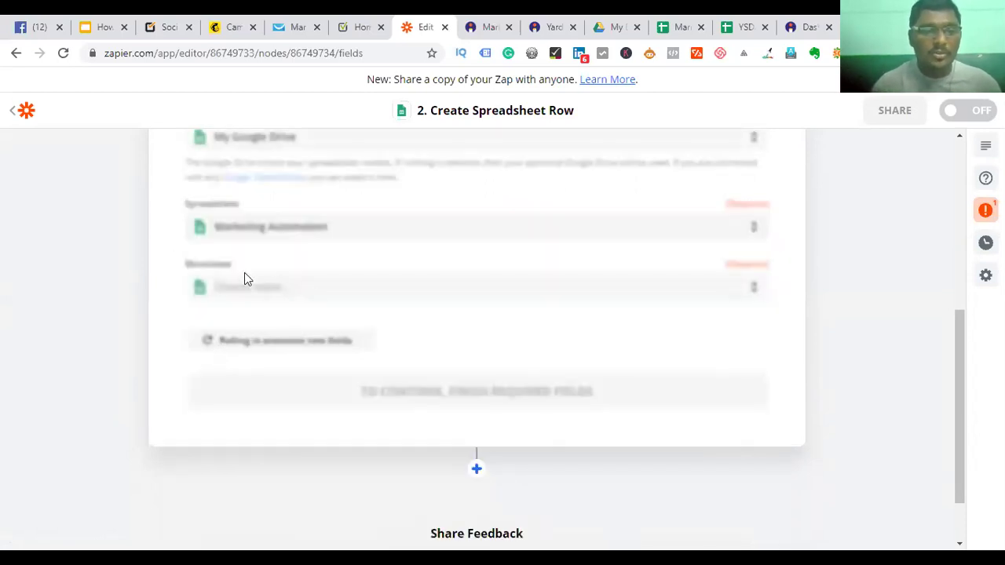
click(297, 300)
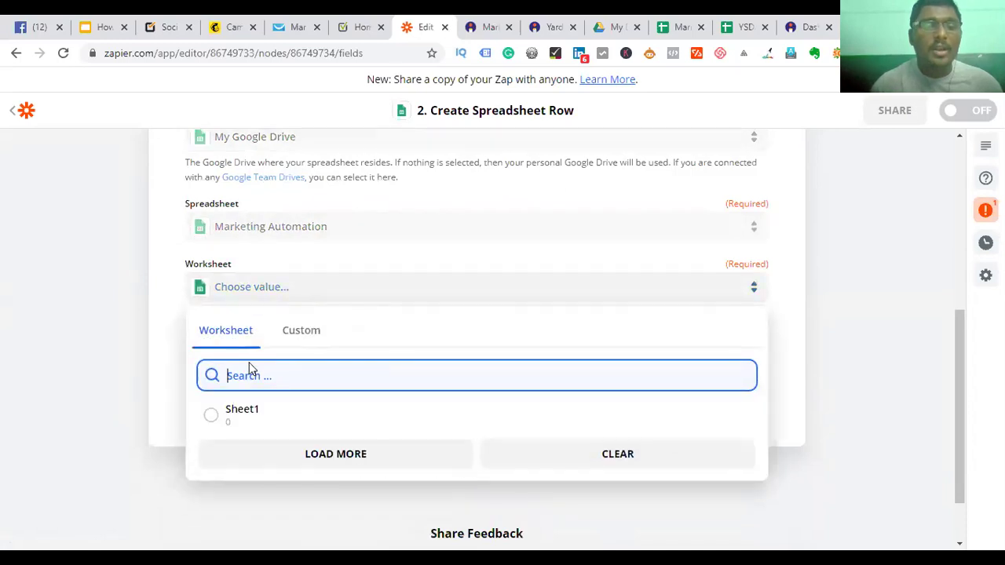
click(740, 25)
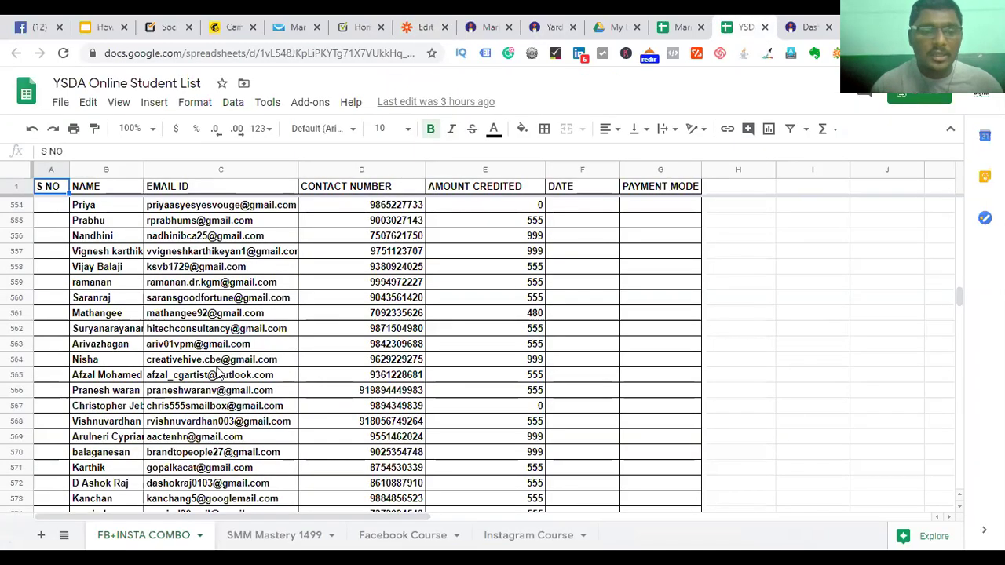
click(619, 21)
click(667, 25)
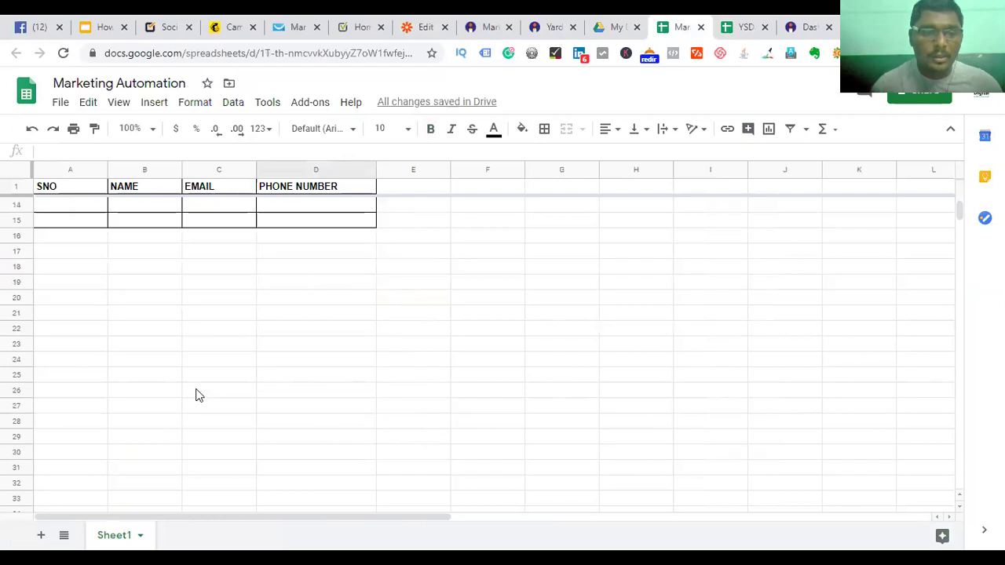
click(734, 25)
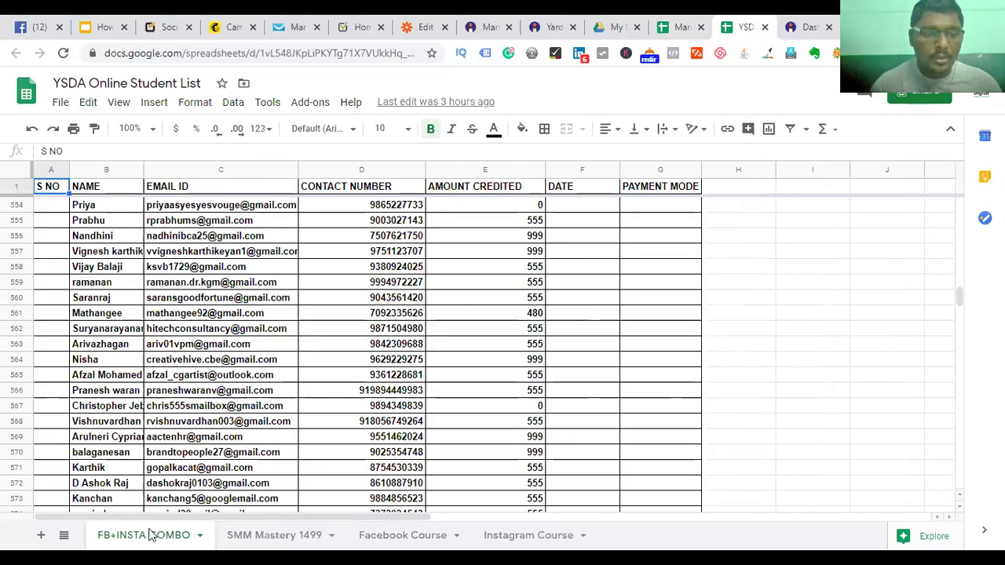
click(274, 535)
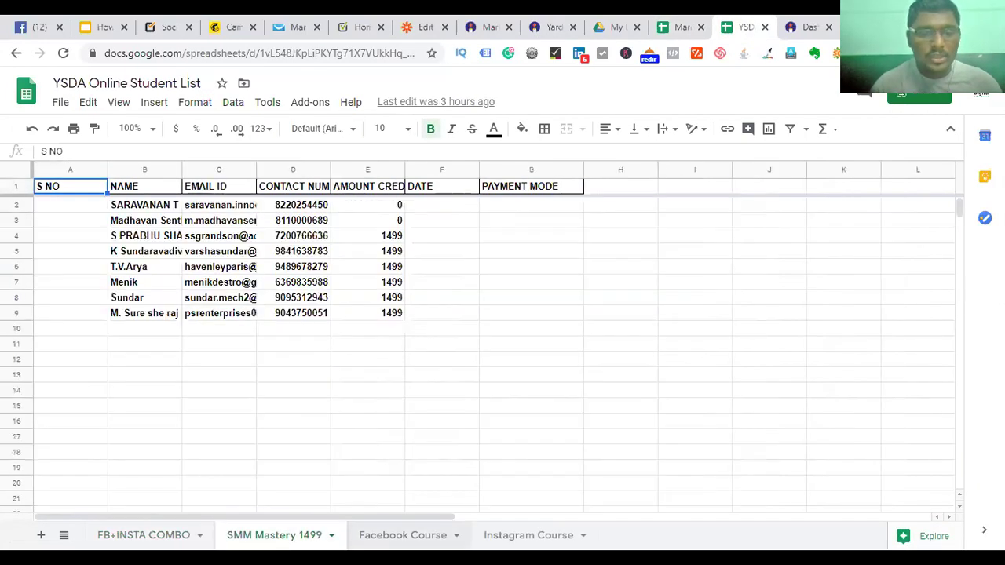
click(403, 535)
click(130, 538)
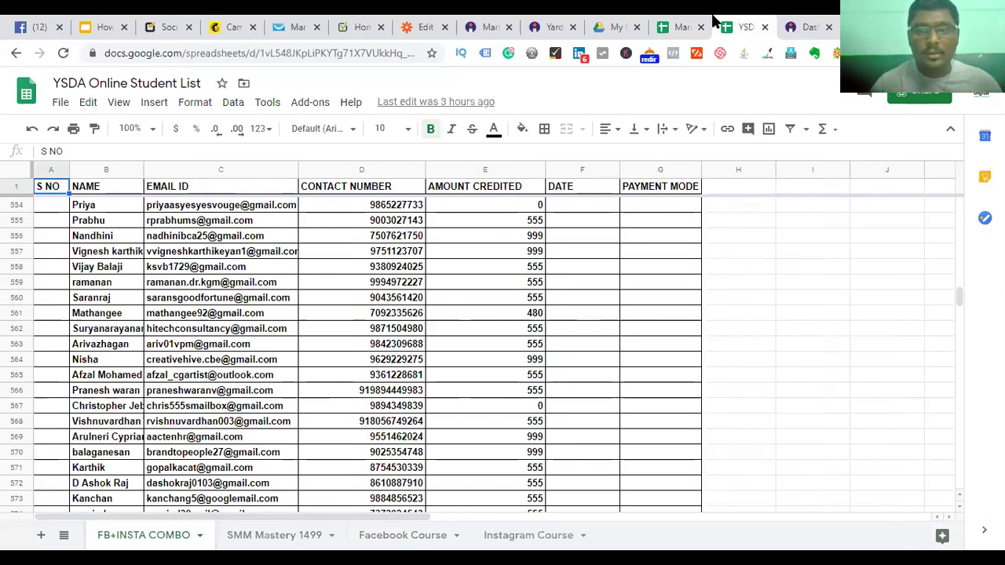
click(682, 26)
scroll(251, 208, down, 1)
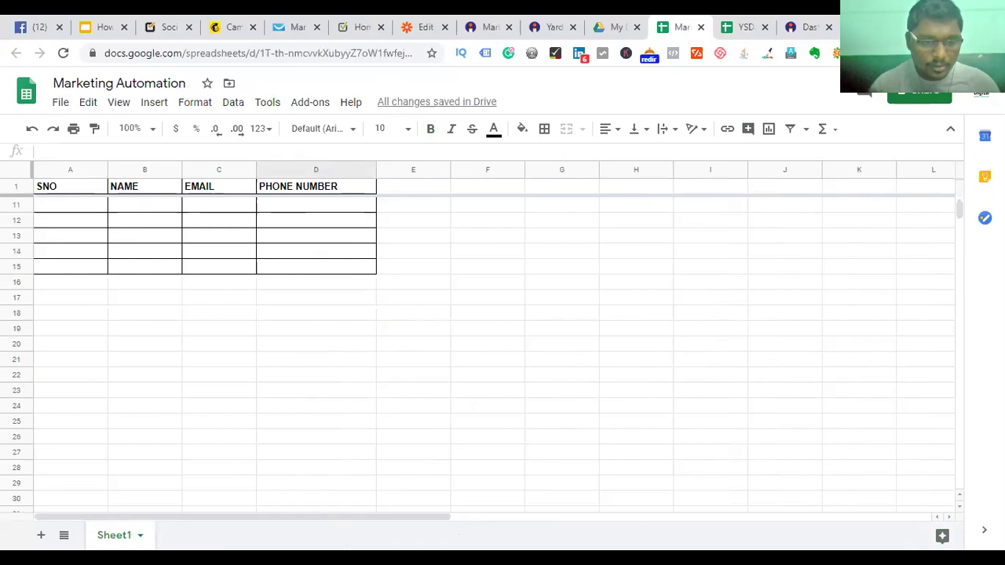
click(410, 24)
click(305, 287)
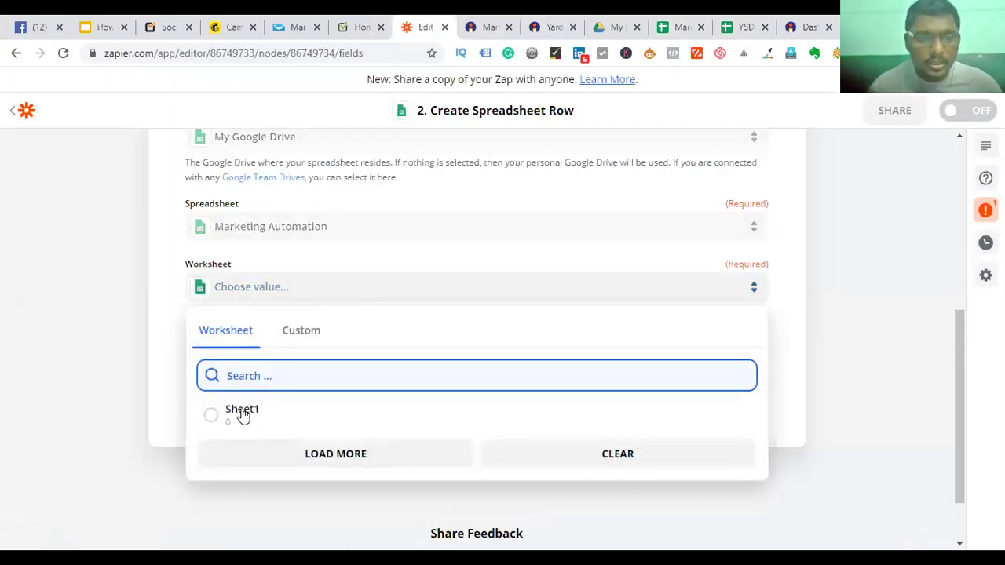
- Set the Worksheet to Sheet1 and browse the Catch Hook trigger fields for the SNO column
click(235, 413)
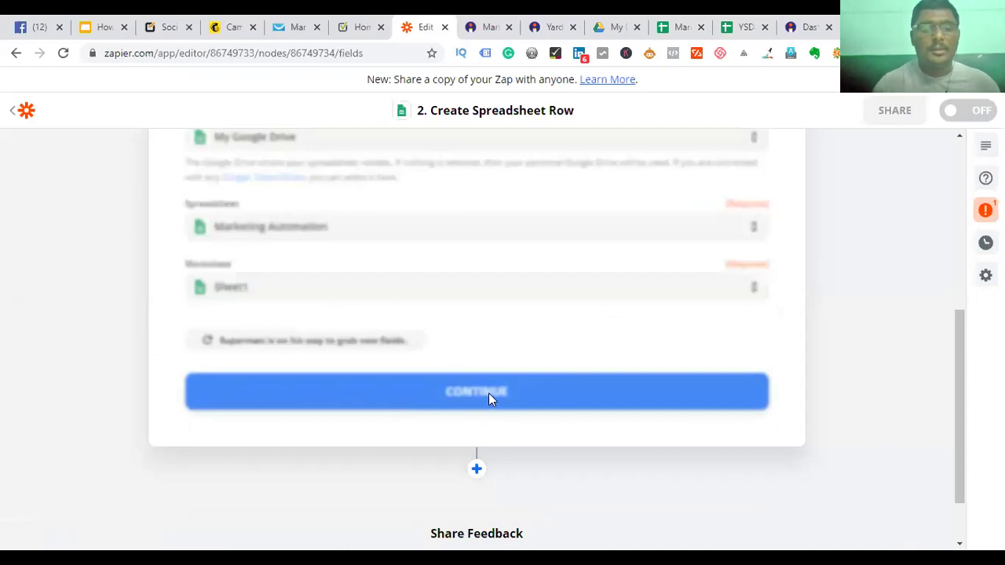
scroll(428, 458, down, 2)
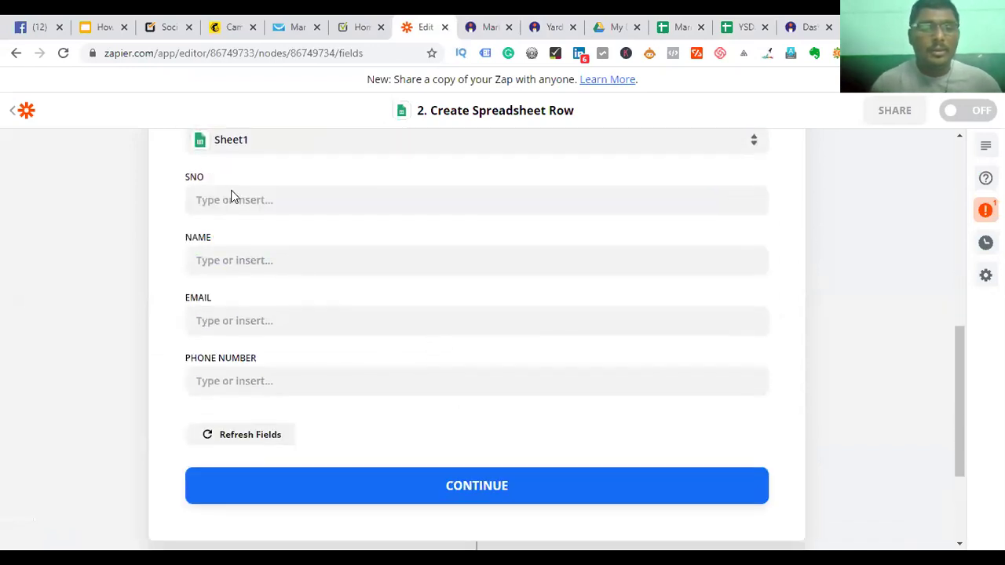
click(231, 199)
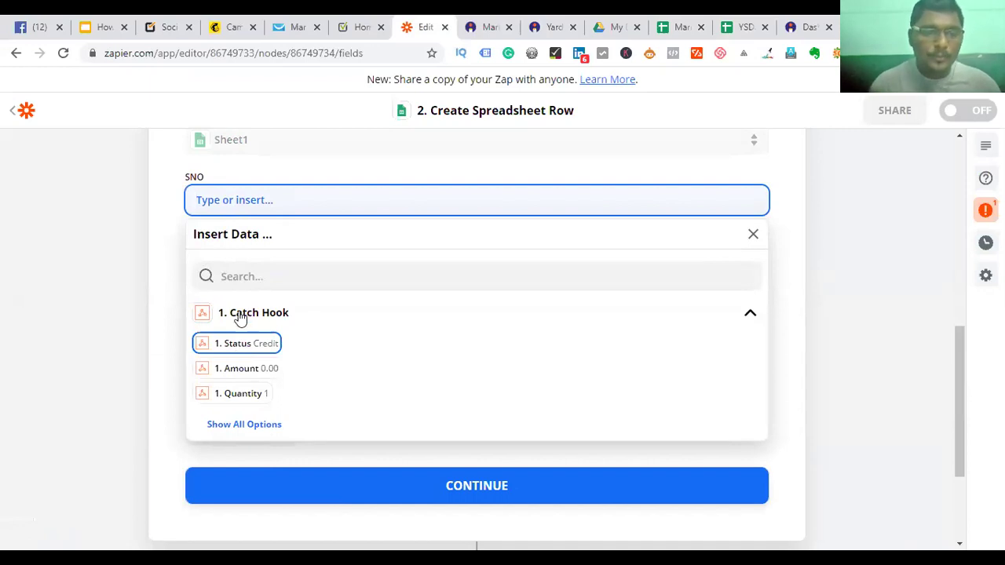
scroll(254, 382, down, 2)
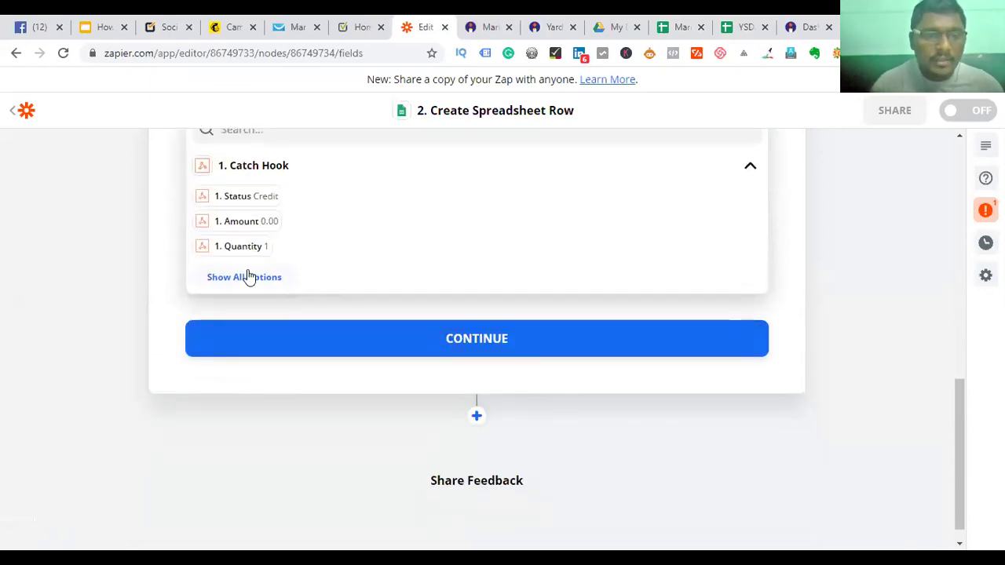
click(247, 276)
scroll(265, 322, down, 1)
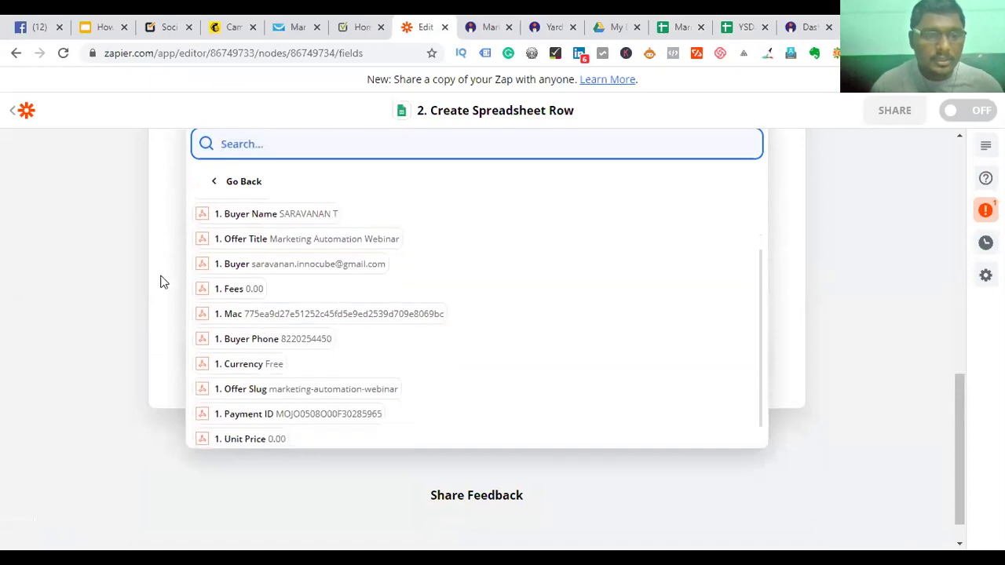
click(160, 281)
scroll(303, 254, up, 2)
- Map the webhook's Buyer Name into the NAME column
click(253, 276)
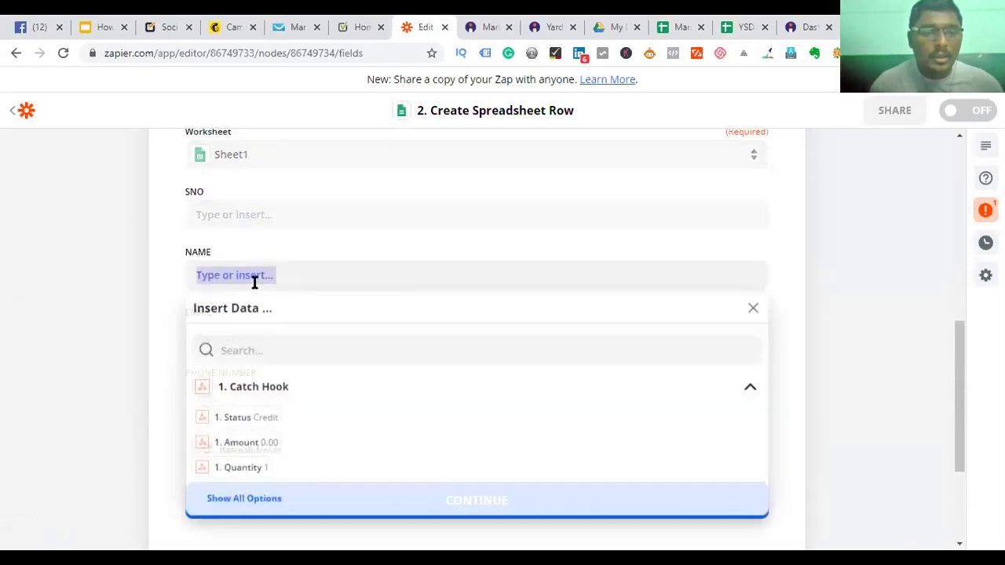
click(243, 501)
scroll(270, 432, down, 1)
scroll(267, 432, up, 1)
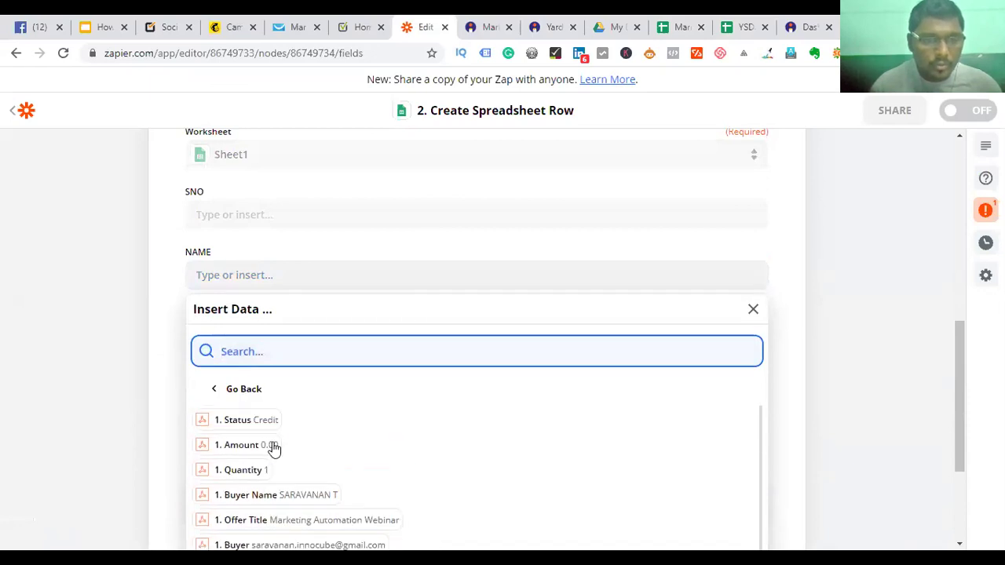
click(281, 500)
- Map the buyer's email from the webhook into the EMAIL column
click(94, 291)
click(196, 335)
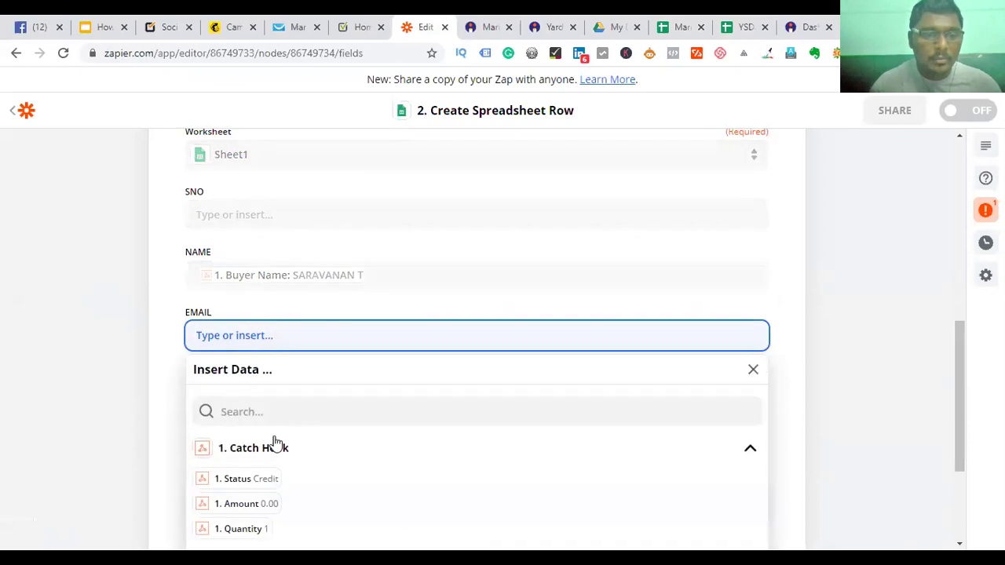
scroll(275, 444, down, 1)
click(251, 488)
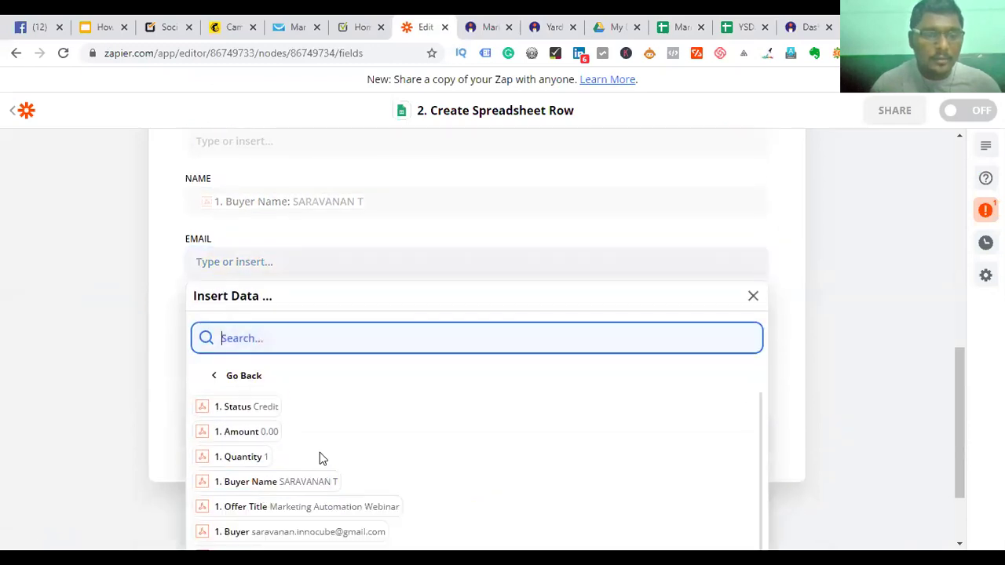
scroll(320, 453, down, 1)
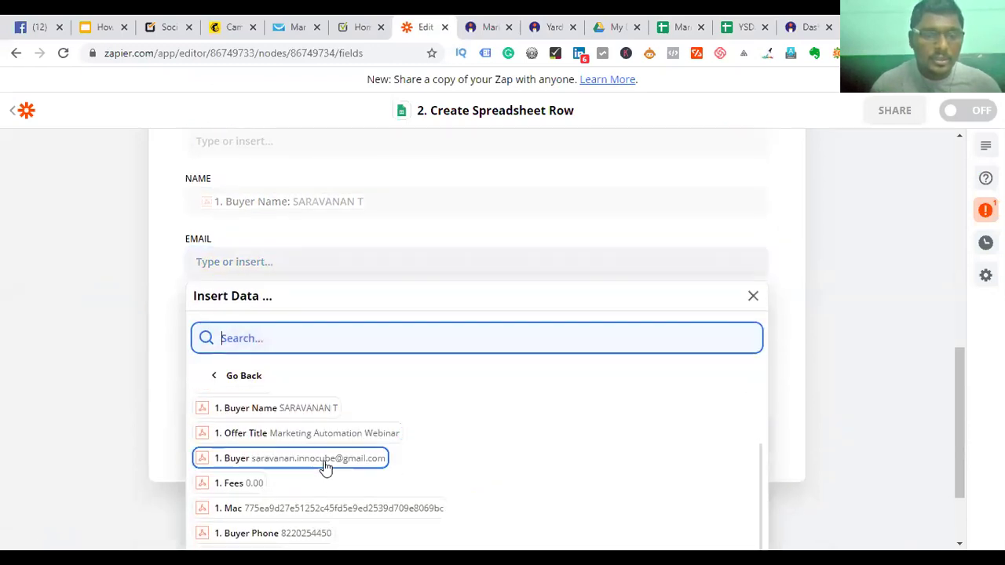
click(326, 463)
click(138, 289)
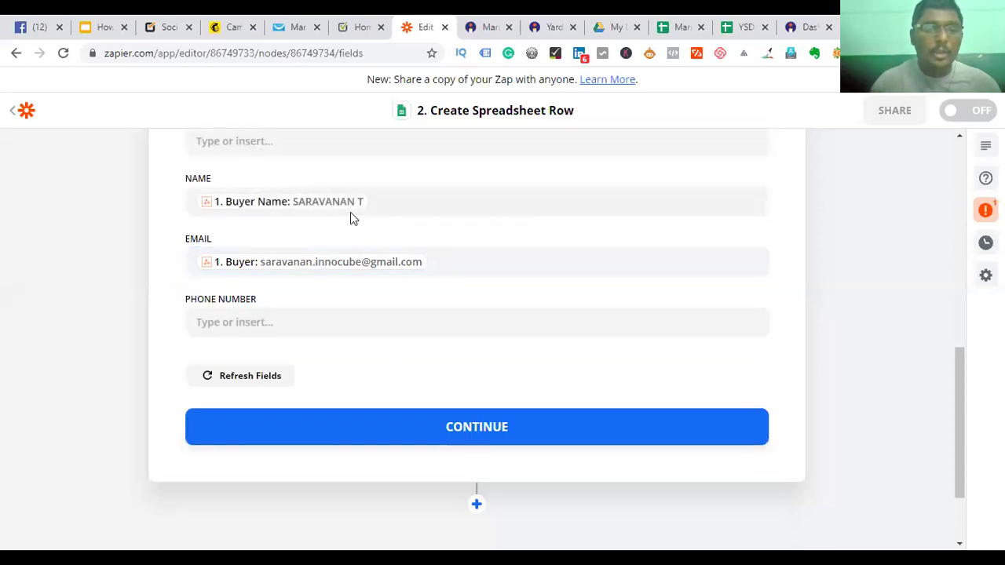
- Map the webhook's Buyer Phone into the PHONE NUMBER column
scroll(271, 300, down, 1)
click(253, 245)
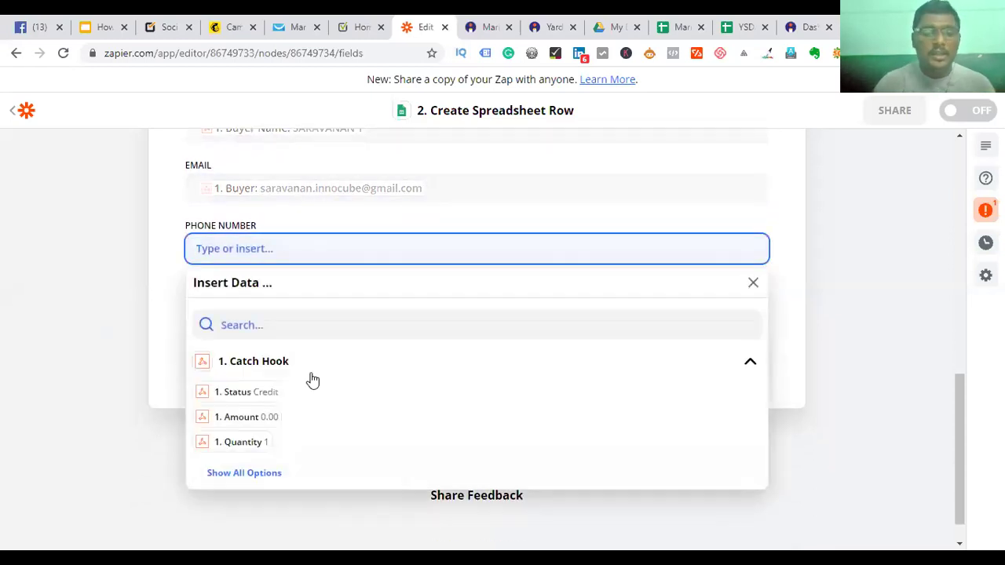
click(243, 474)
scroll(275, 440, down, 3)
click(294, 491)
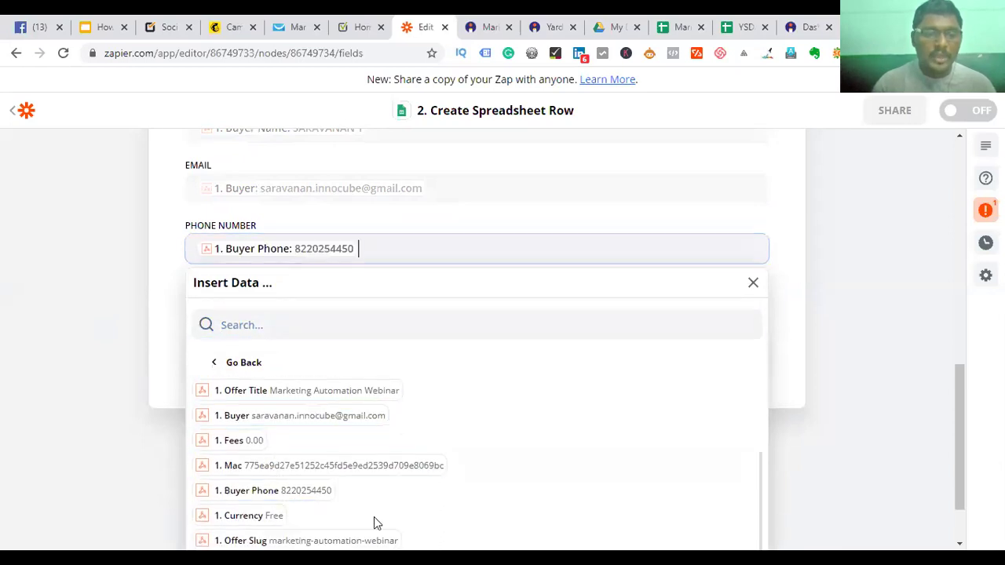
click(453, 325)
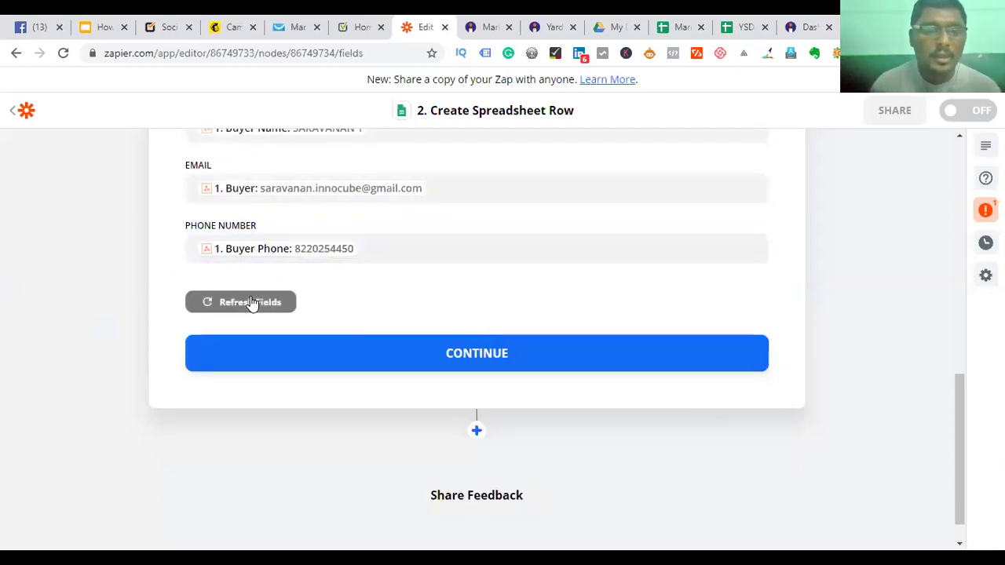
scroll(372, 298, up, 2)
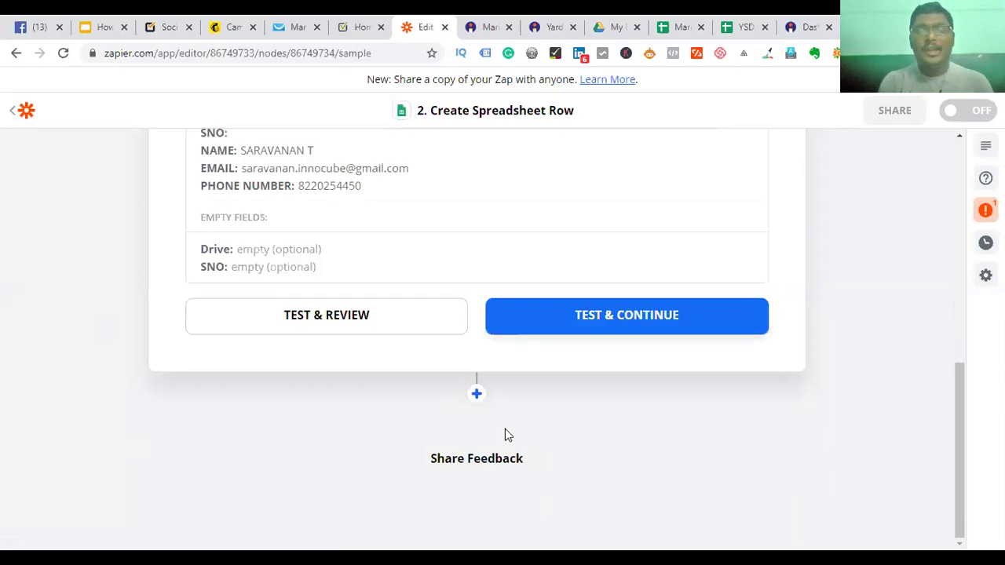
- Send a test row with the buyer's name, email and phone to the Marketing Automation sheet
scroll(446, 407, up, 2)
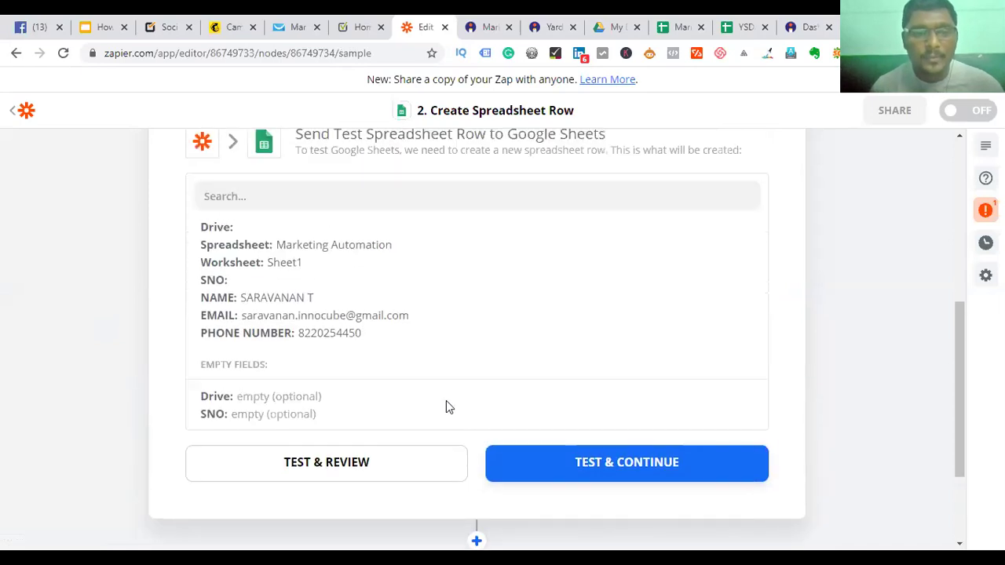
scroll(504, 314, down, 1)
click(657, 392)
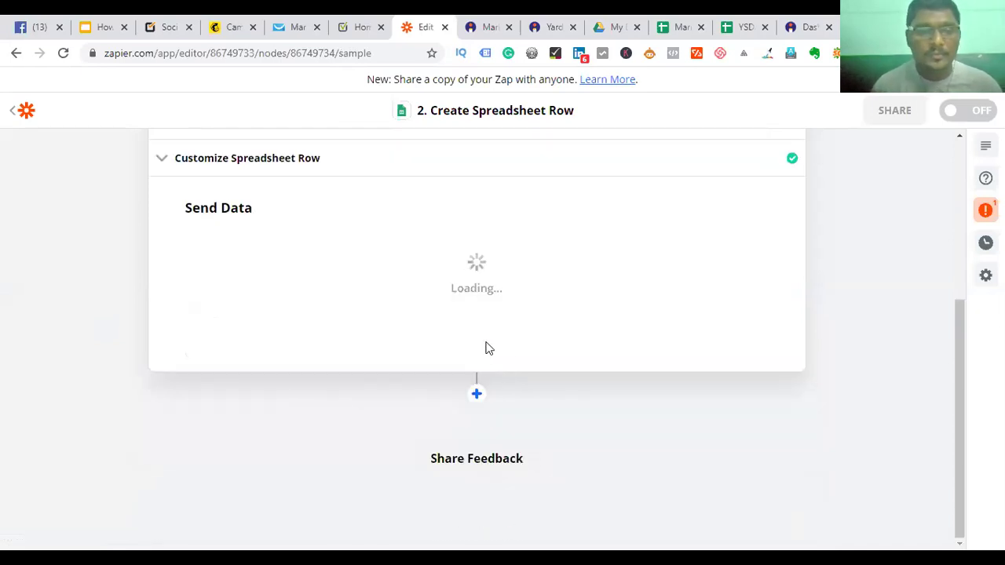
scroll(328, 249, up, 2)
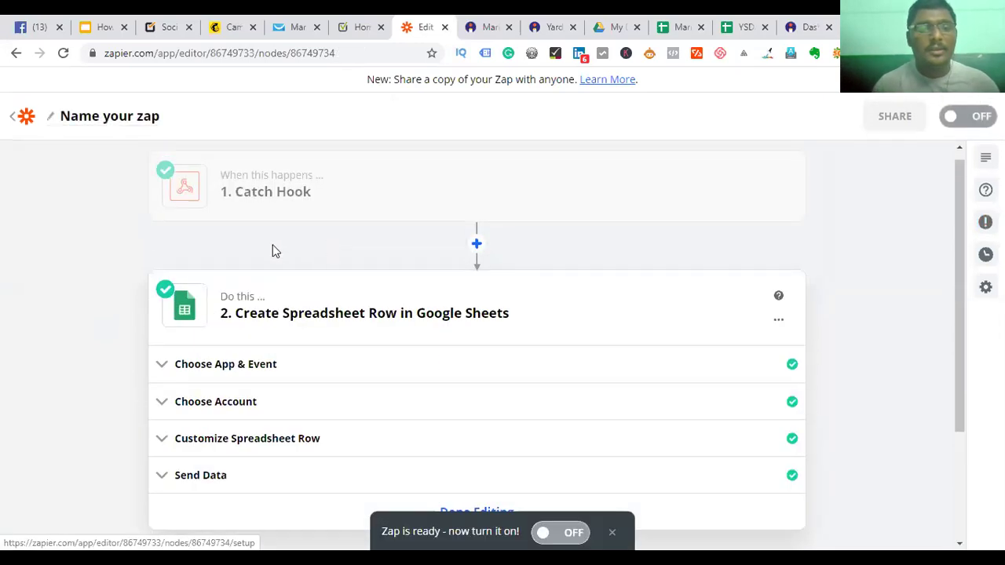
click(669, 24)
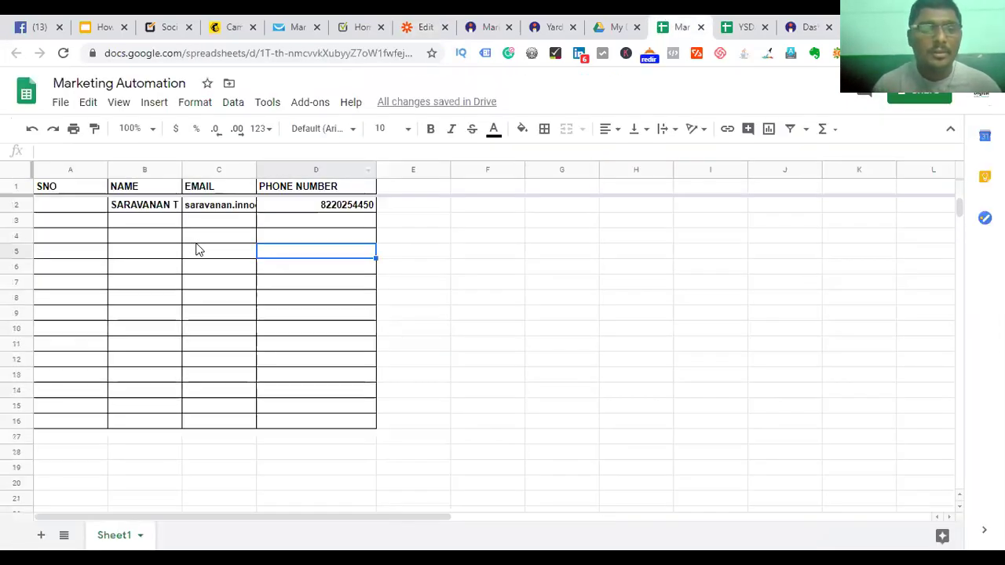
- Narrow the SNO column and widen the EMAIL and PHONE NUMBER columns in Marketing Automation
click(381, 169)
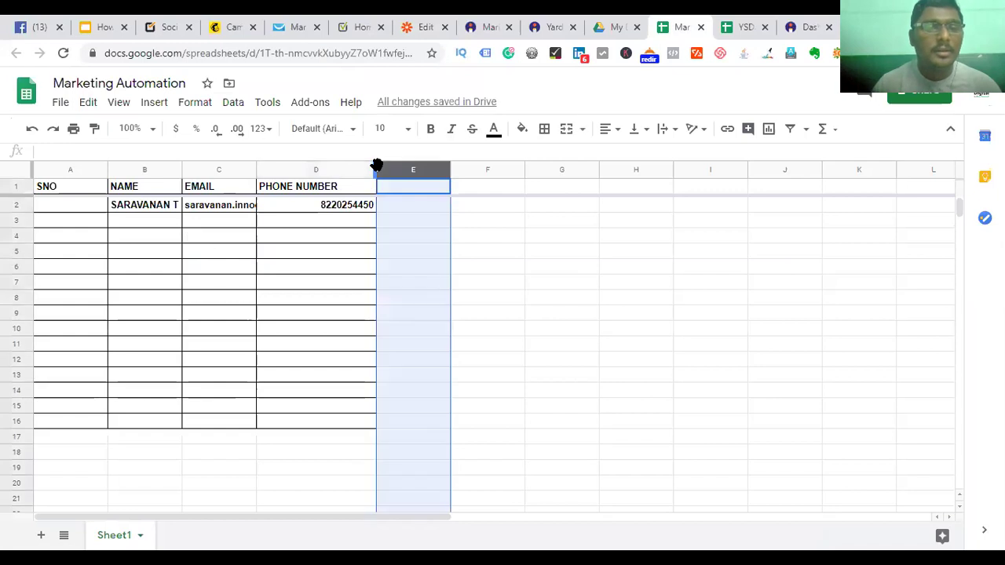
click(607, 271)
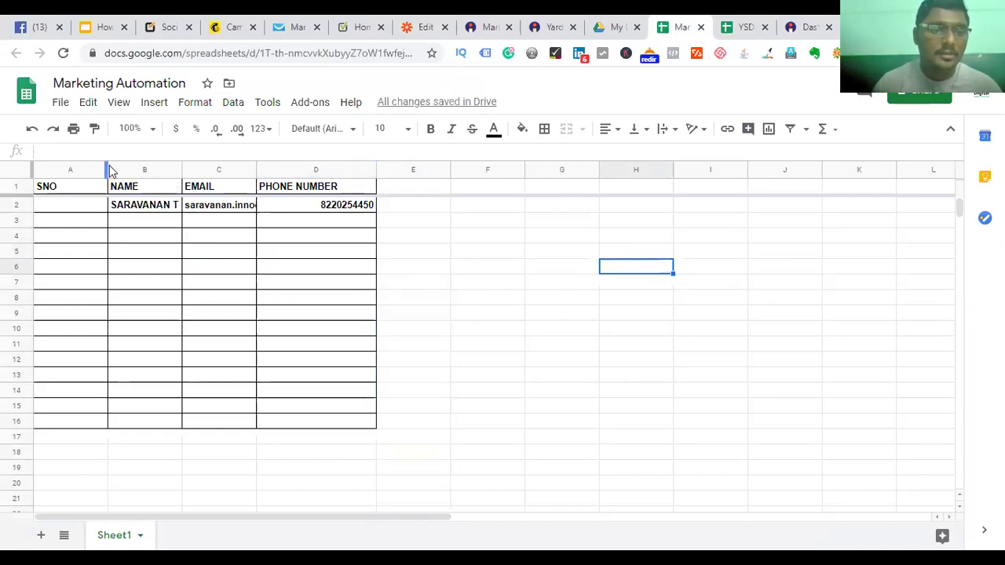
drag(105, 168, 62, 168)
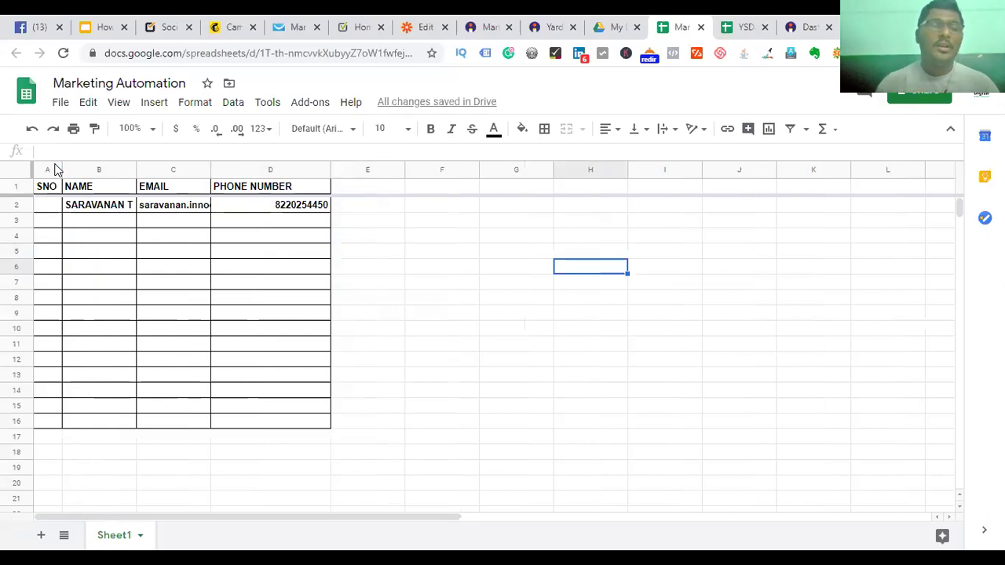
drag(211, 171, 262, 171)
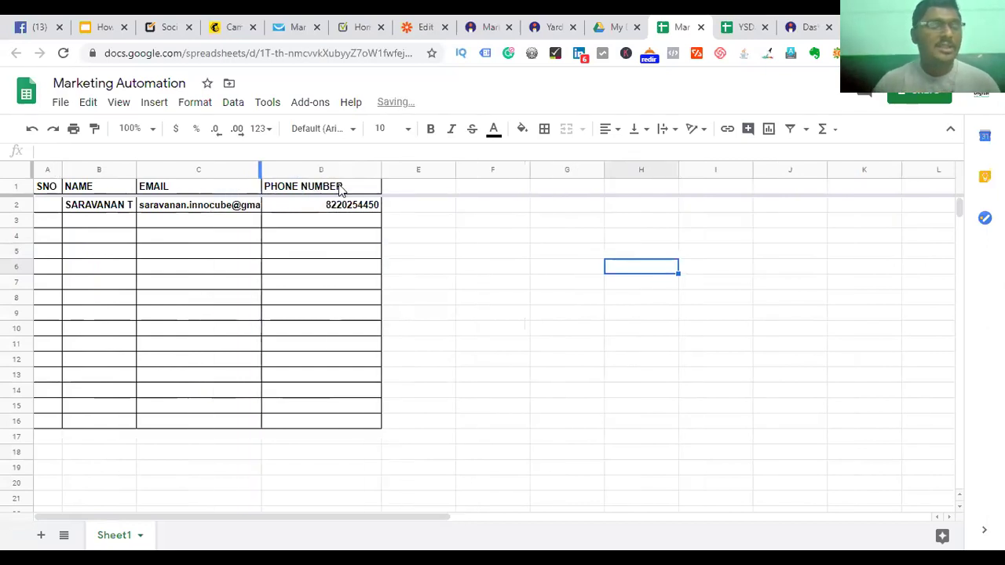
mouse_move(381, 170)
mouse_down()
mouse_move(424, 170)
mouse_move(369, 170)
mouse_up()
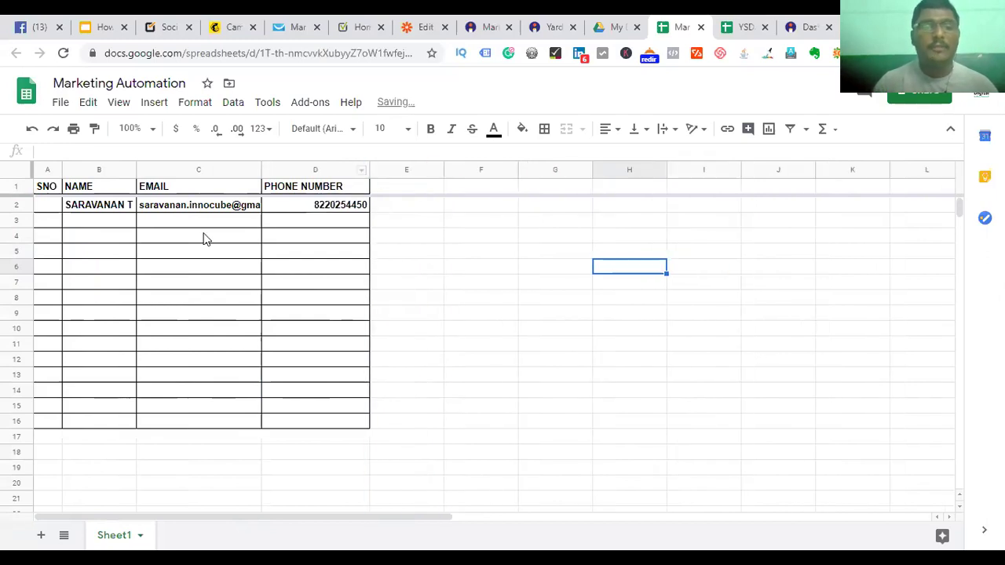
- Review both Zap steps in the editor and switch the Zap ON
click(425, 27)
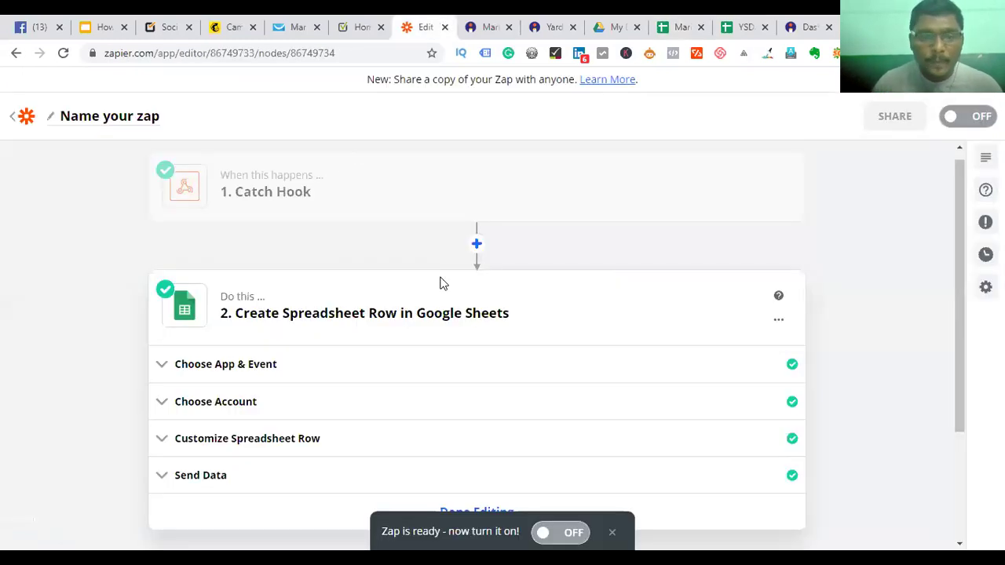
scroll(424, 314, down, 3)
scroll(566, 270, up, 2)
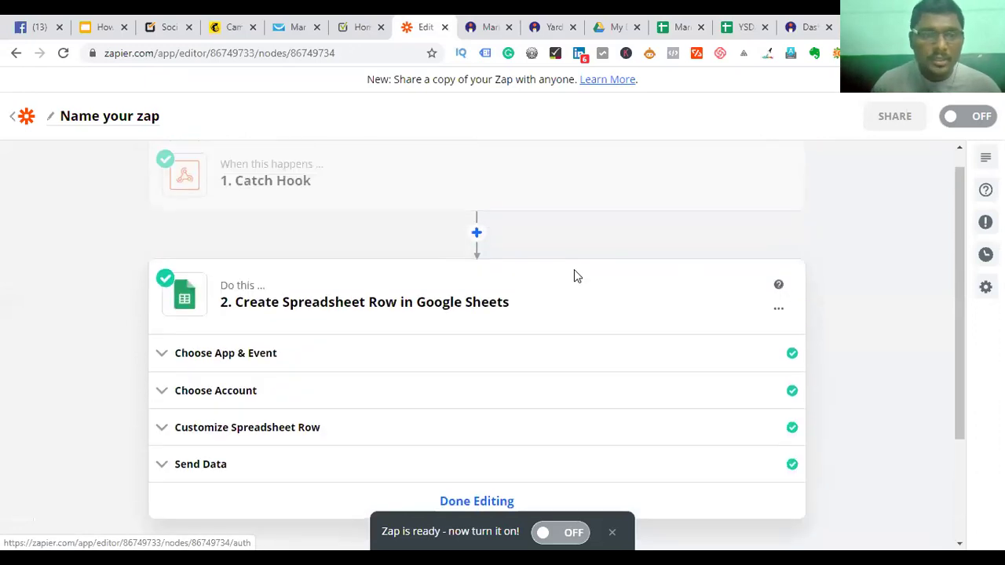
scroll(574, 275, down, 2)
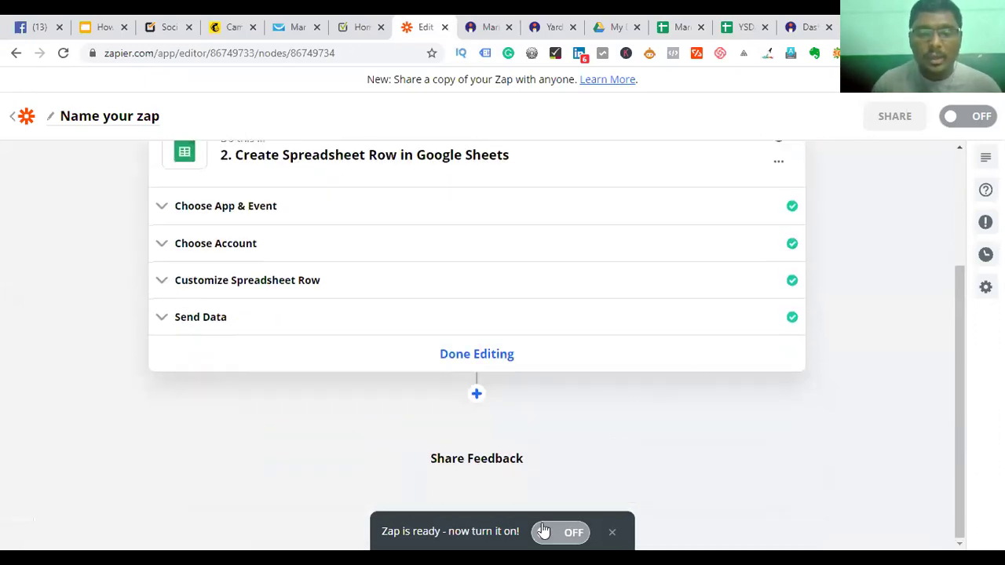
scroll(350, 271, up, 2)
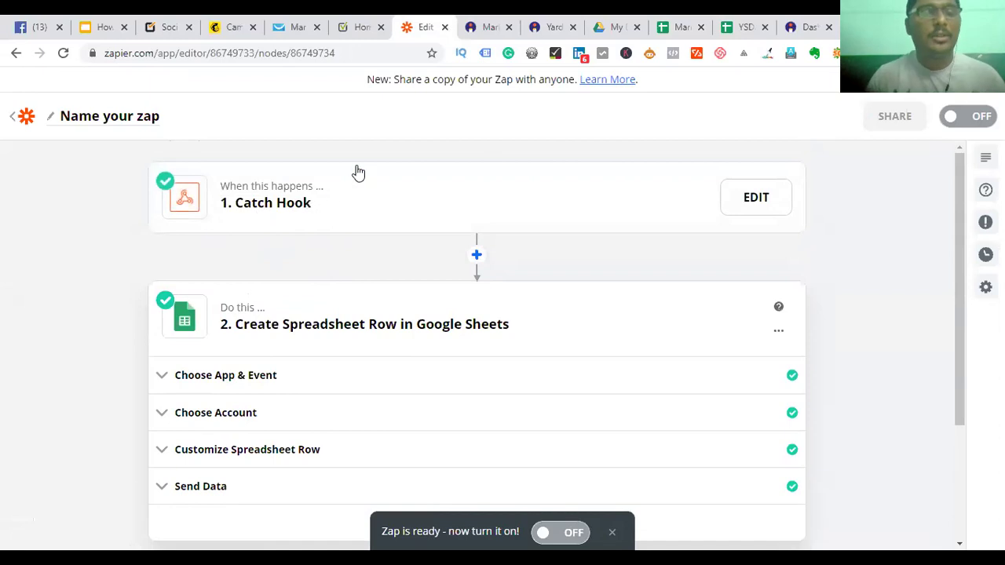
scroll(338, 314, down, 2)
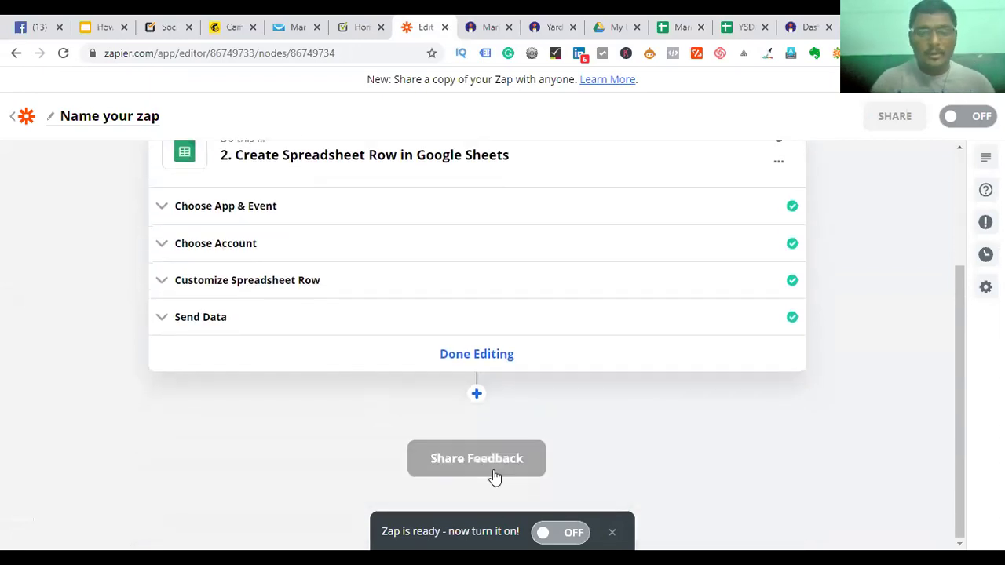
scroll(508, 329, up, 2)
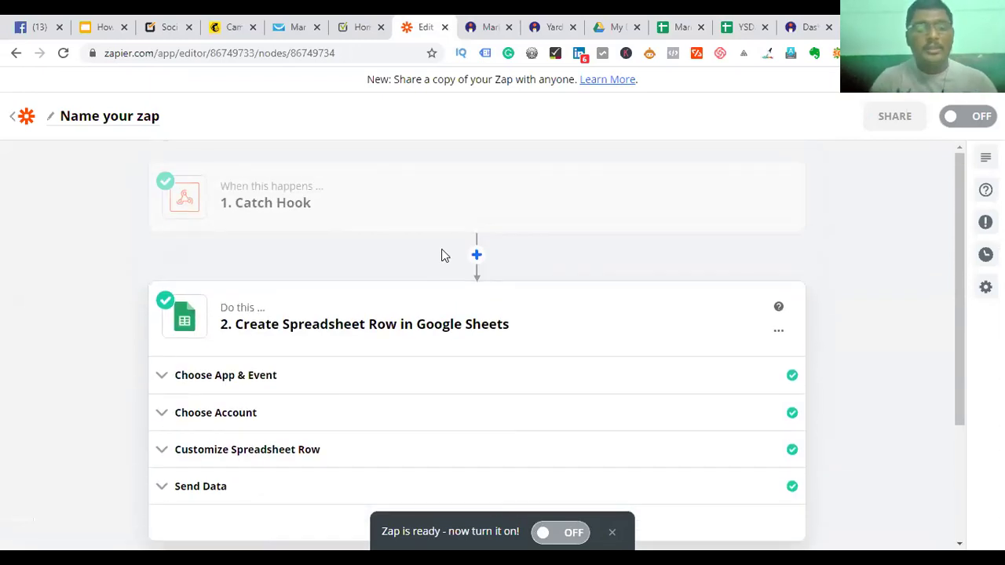
click(957, 118)
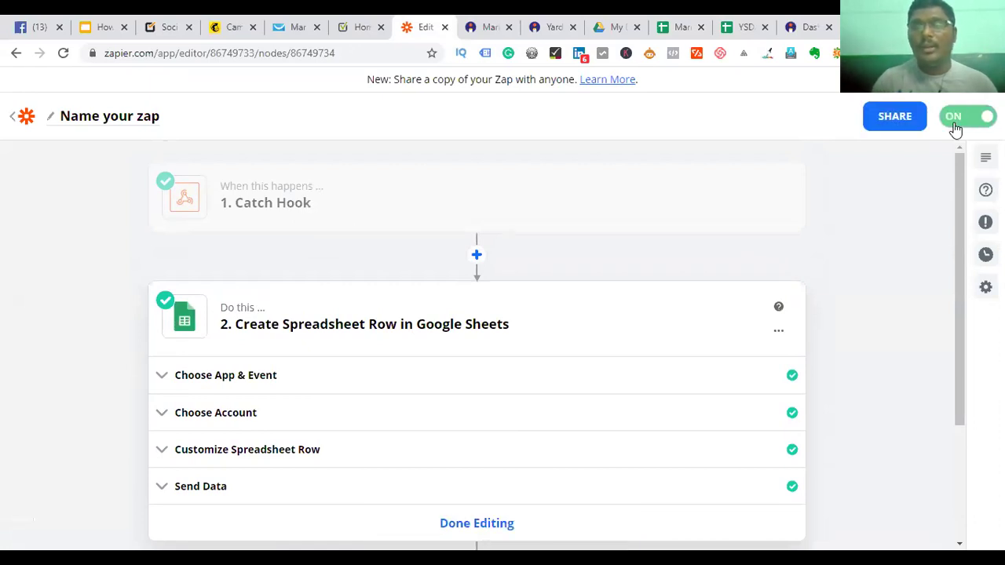
- Bring up the live Instamojo Marketing Automation Webinar product page
click(812, 26)
scroll(592, 122, up, 2)
click(616, 27)
click(428, 27)
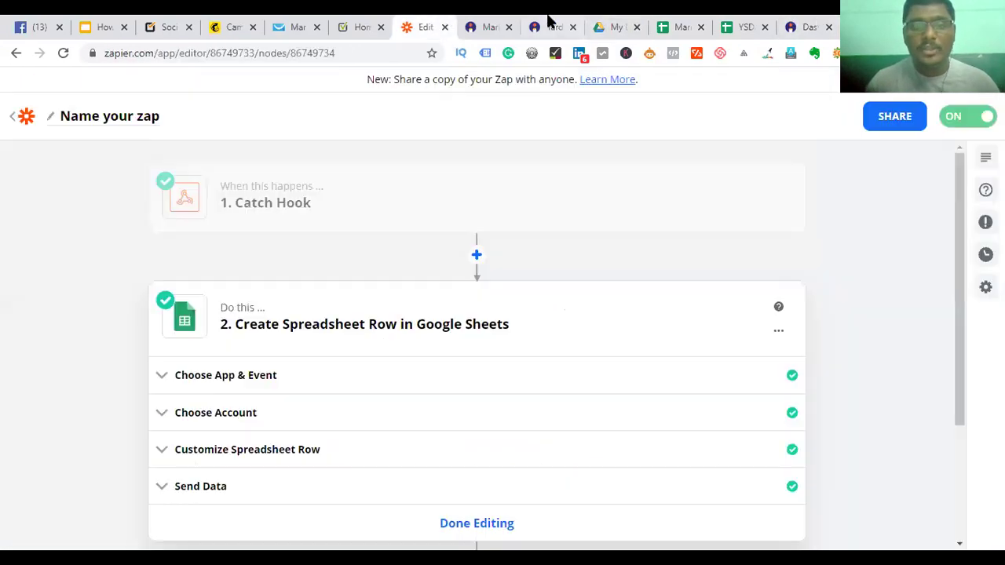
click(554, 27)
click(485, 18)
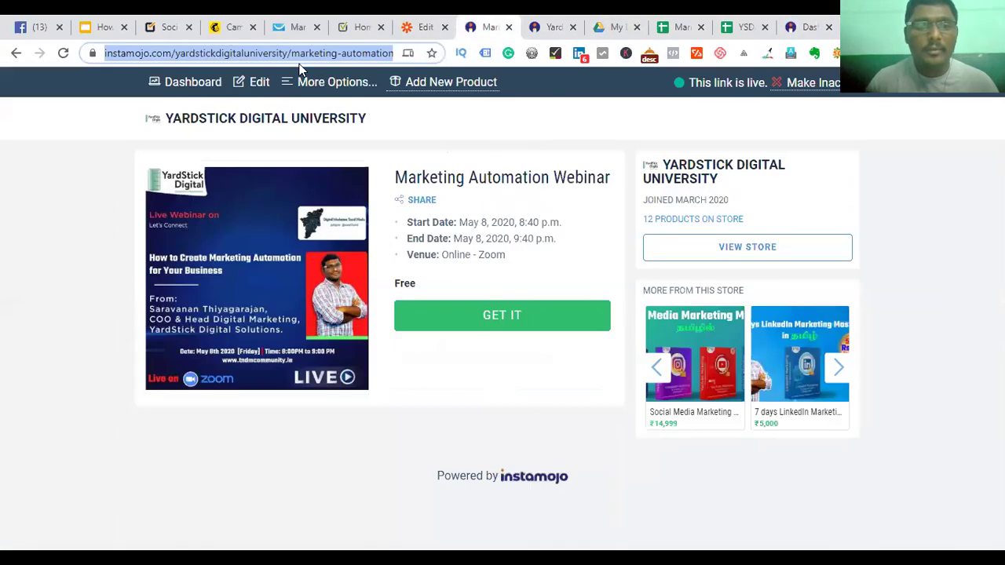
click(994, 53)
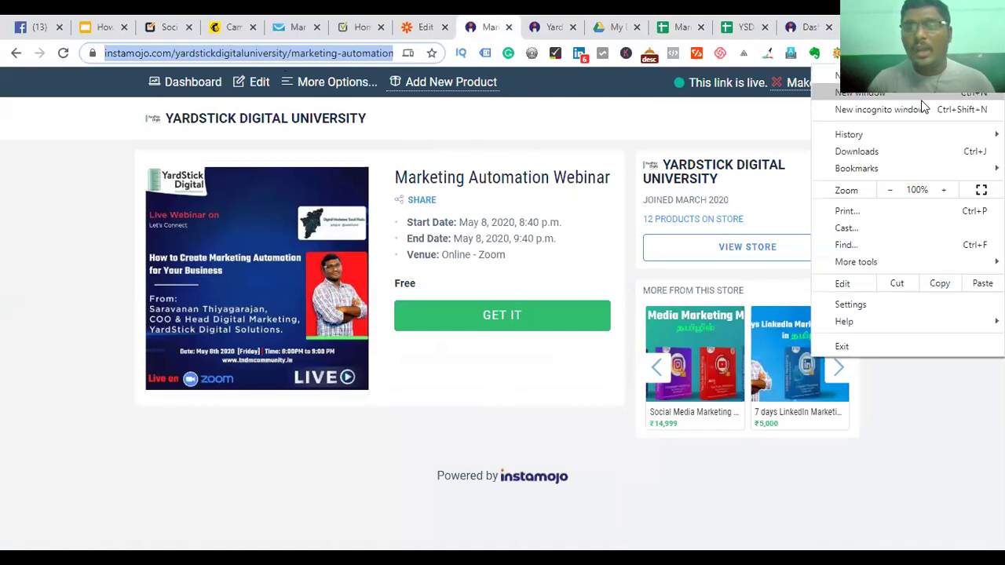
click(408, 86)
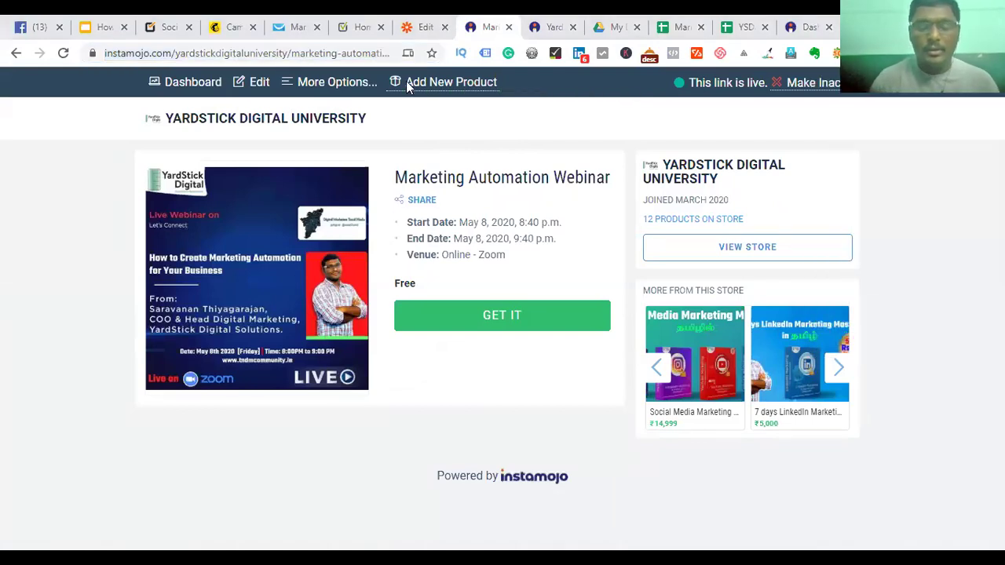
click(407, 86)
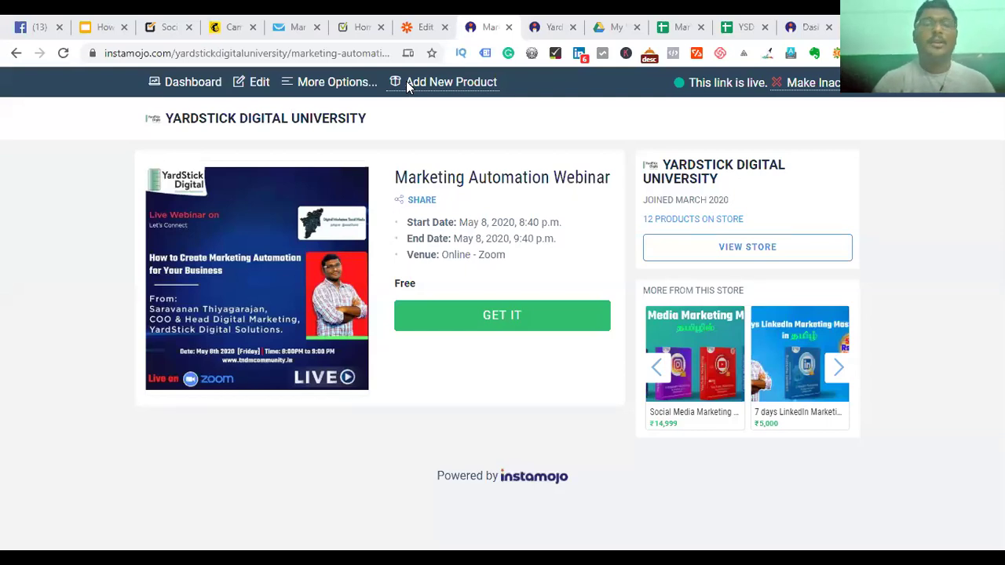
click(406, 87)
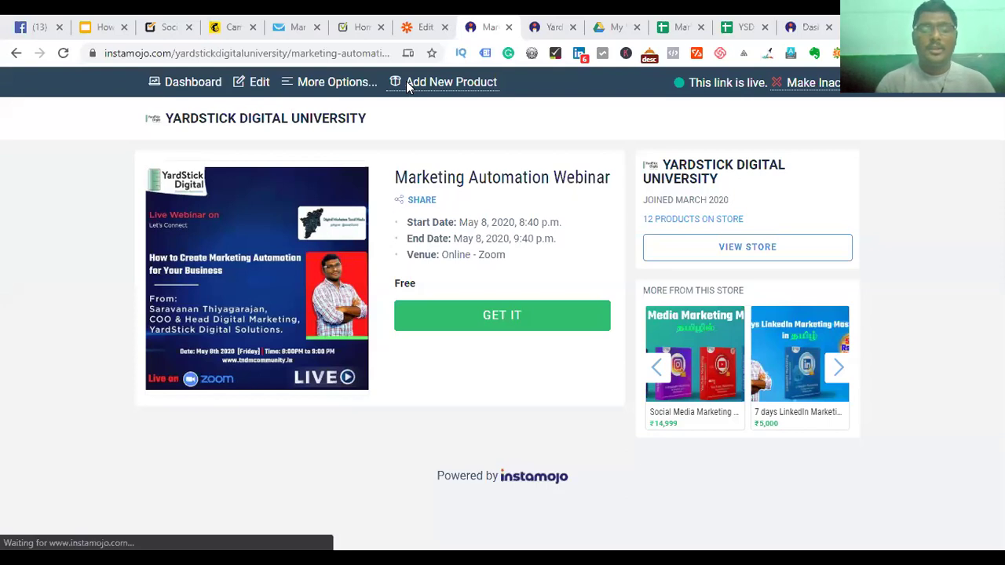
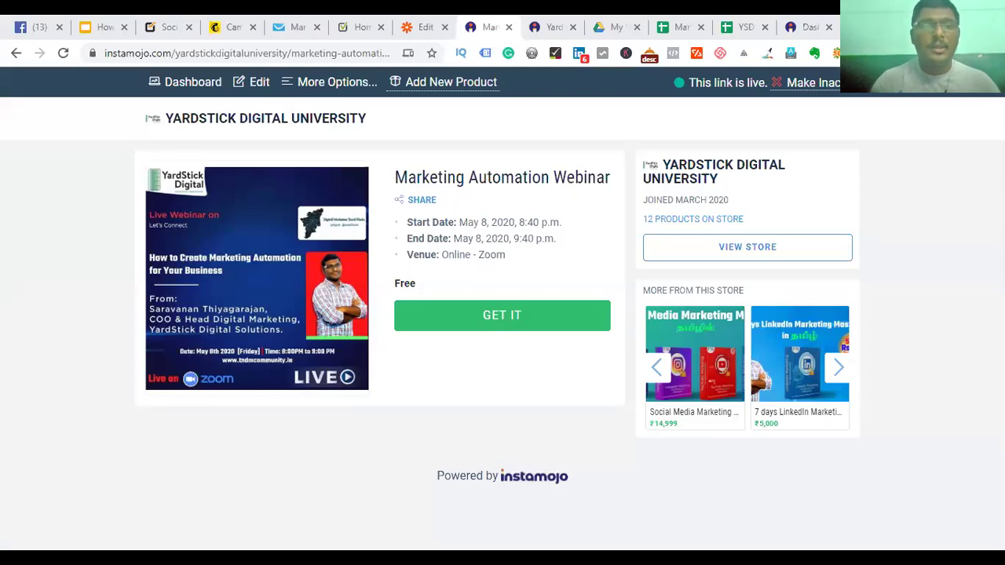
- Review the contact names, including the DEMO contact, in column B of the Marketing Automation sheet
click(671, 24)
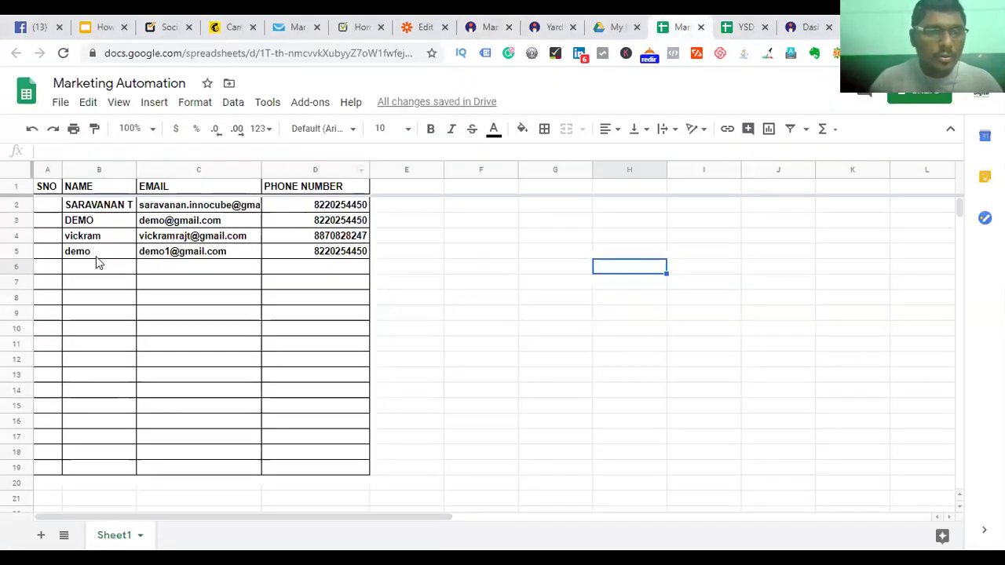
click(79, 220)
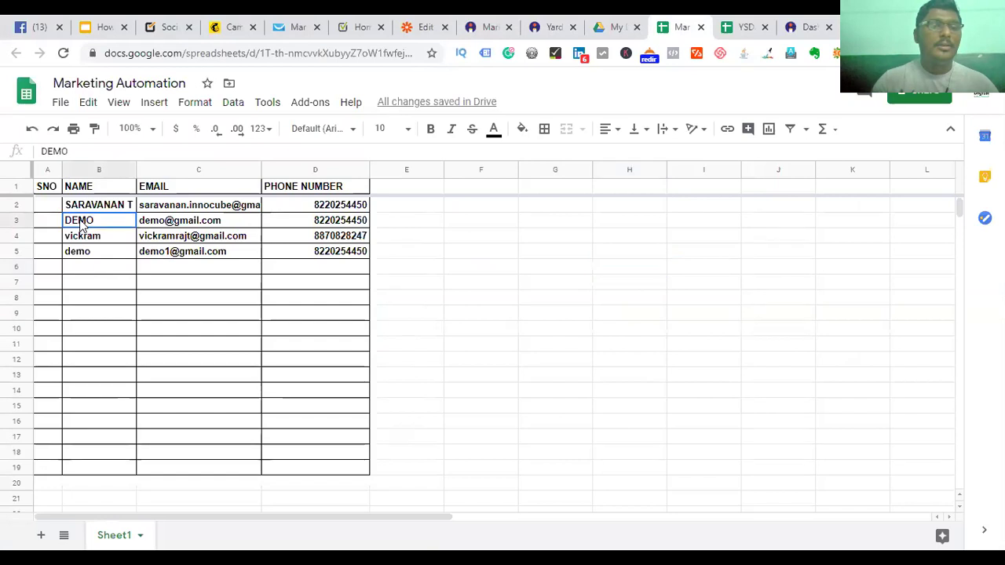
click(94, 237)
click(96, 253)
click(95, 220)
click(102, 255)
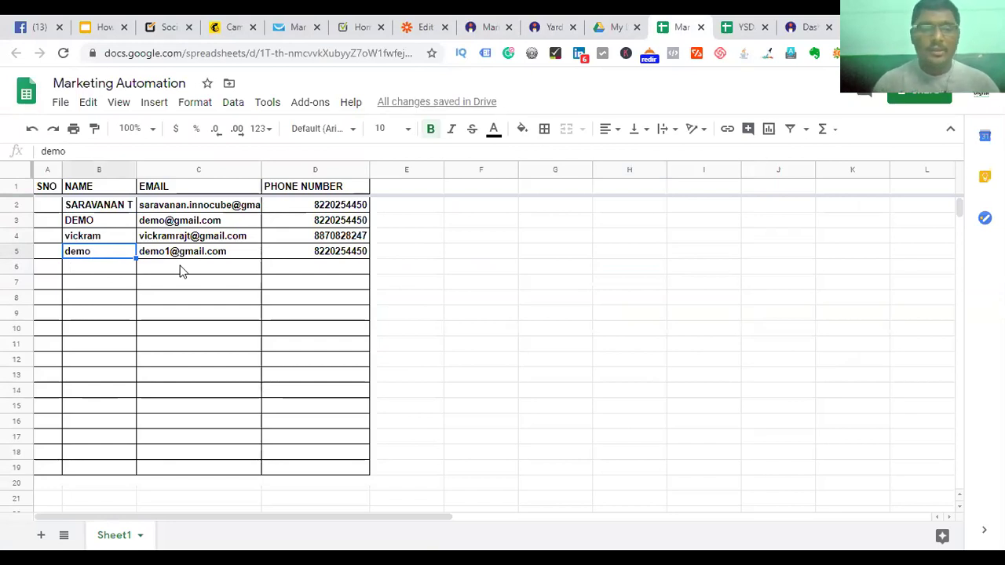
- Return to the Zapier editor showing the configured Create Spreadsheet Row step
click(420, 23)
click(668, 24)
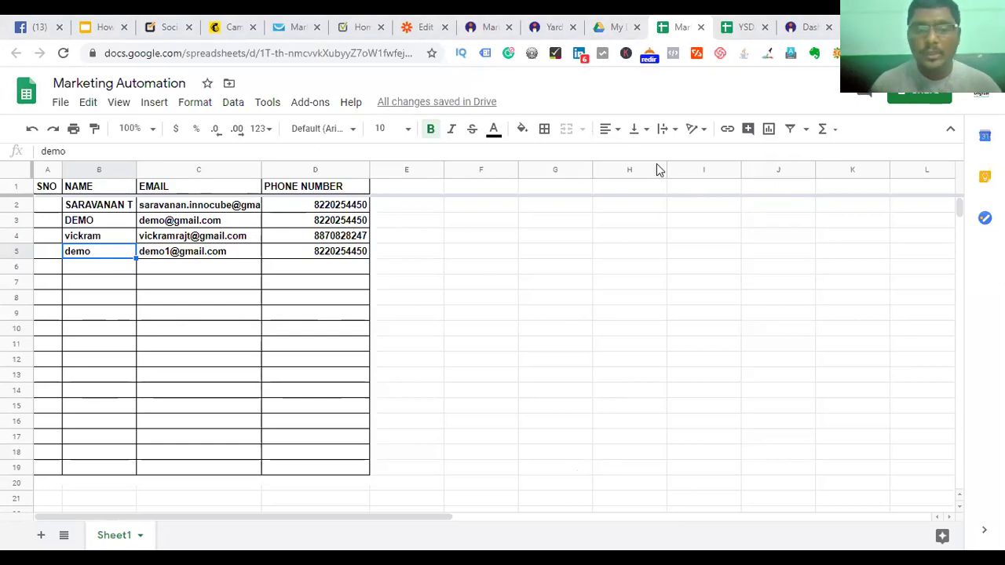
click(428, 27)
scroll(621, 212, down, 2)
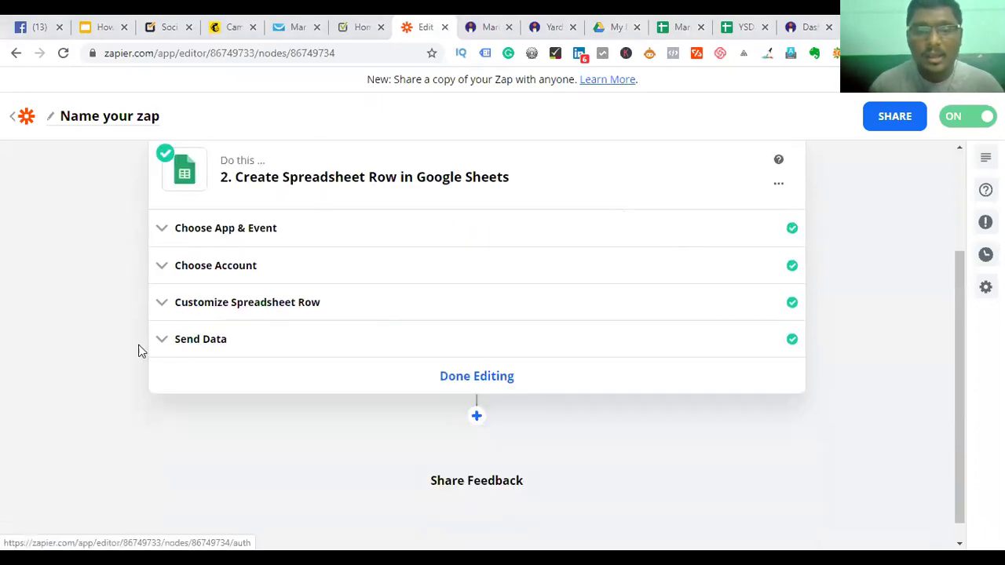
- Review the Catch Hook and Google Sheets steps, then add a step below Done Editing
scroll(587, 353, up, 2)
scroll(590, 353, down, 2)
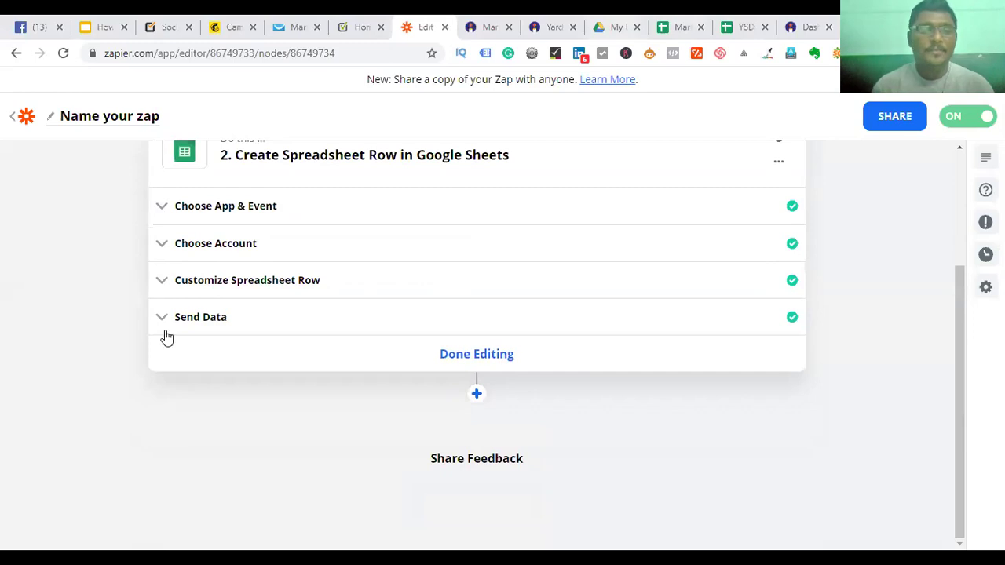
scroll(300, 332, up, 2)
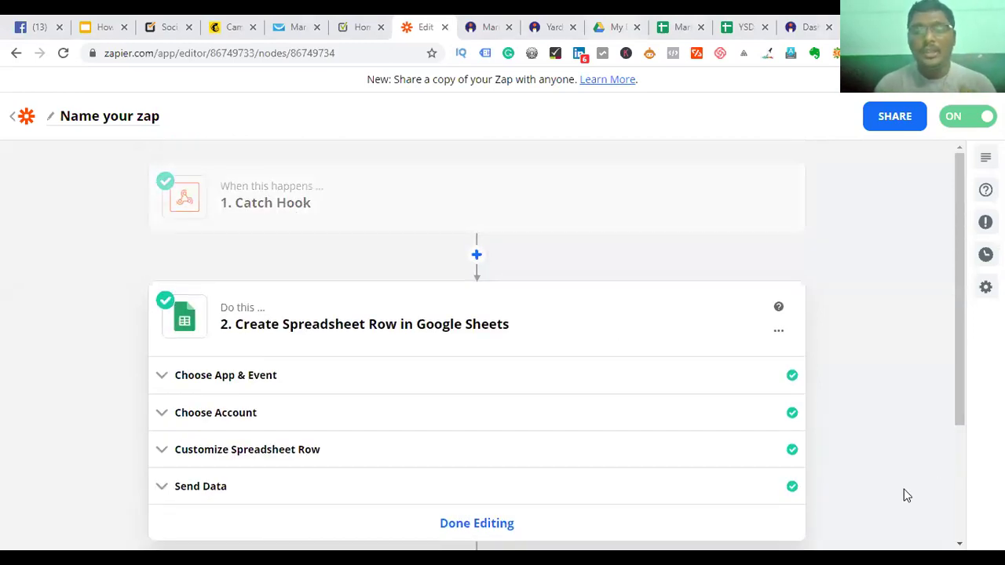
scroll(516, 400, down, 2)
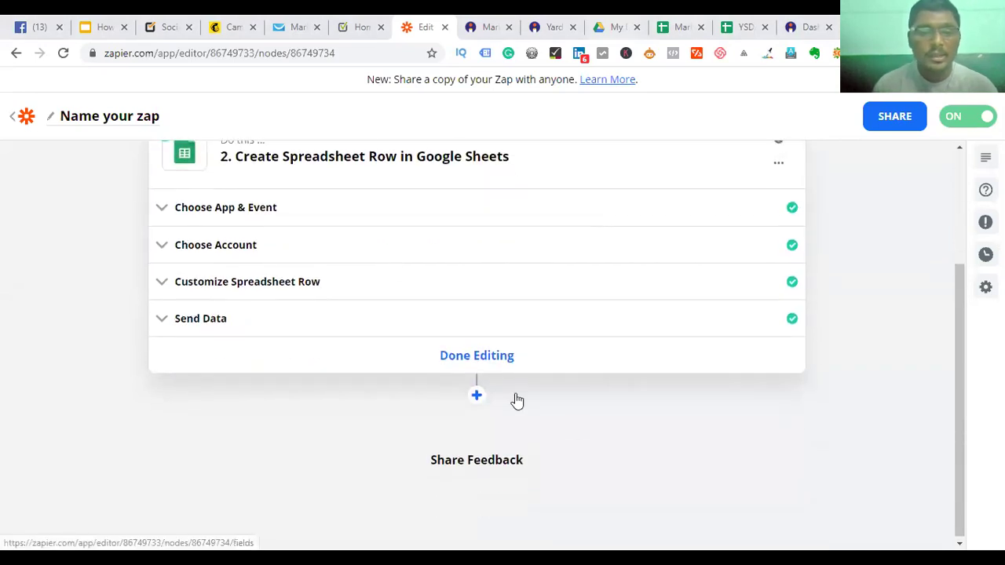
scroll(358, 364, up, 2)
scroll(381, 357, down, 2)
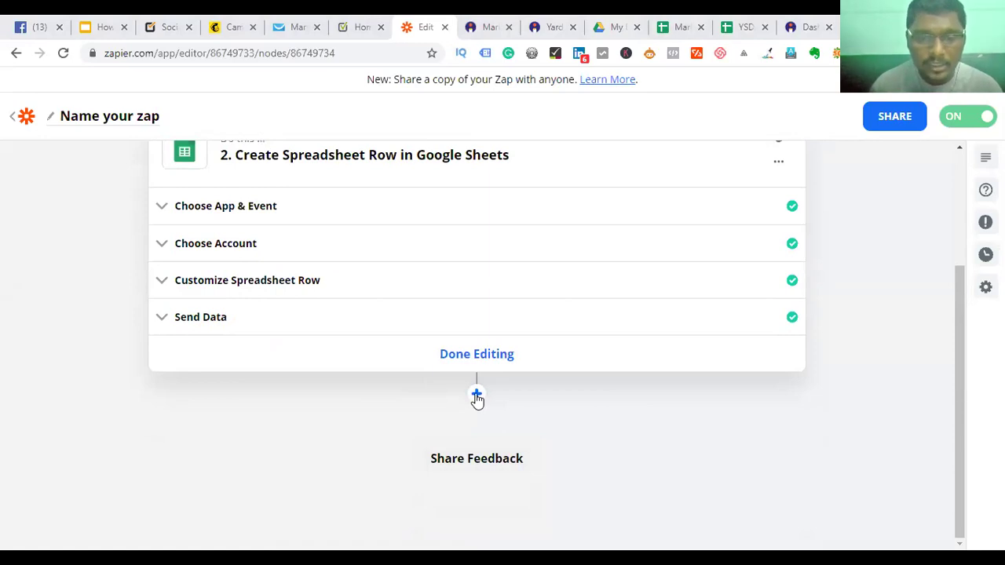
click(477, 395)
- Search the app list for 'mailchi' and pick Mailchimp for the third step
scroll(346, 413, down, 5)
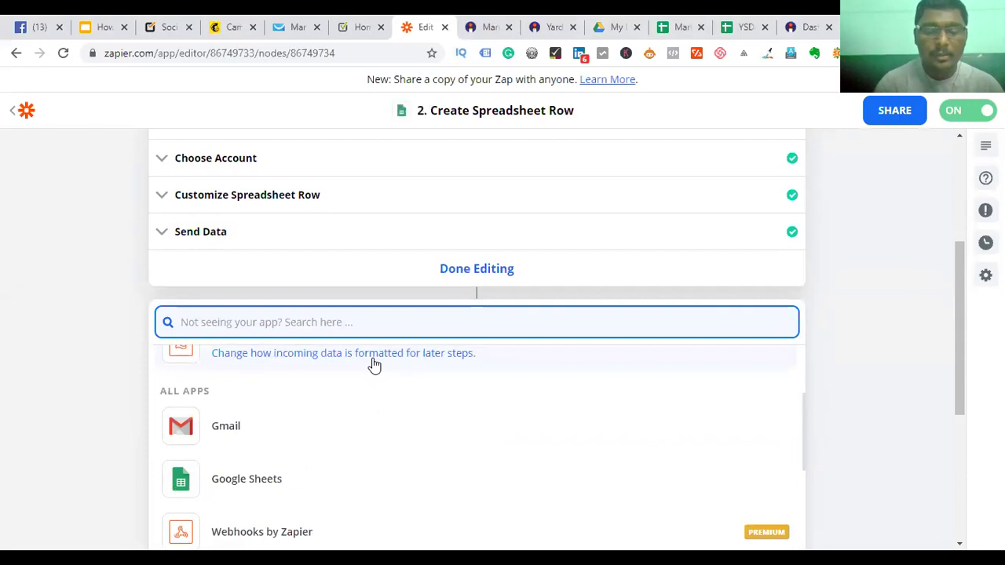
text(mail)
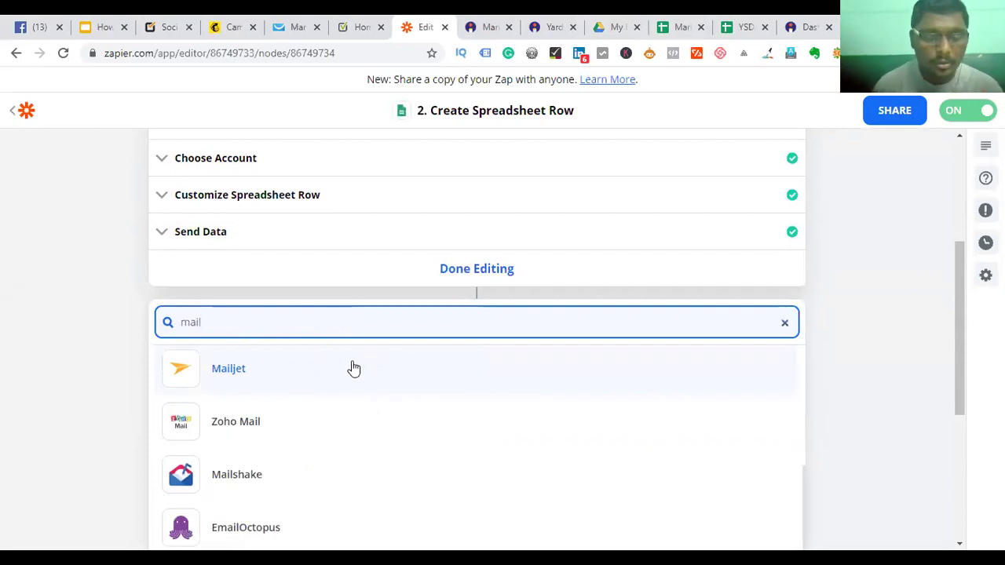
text(chi)
click(248, 385)
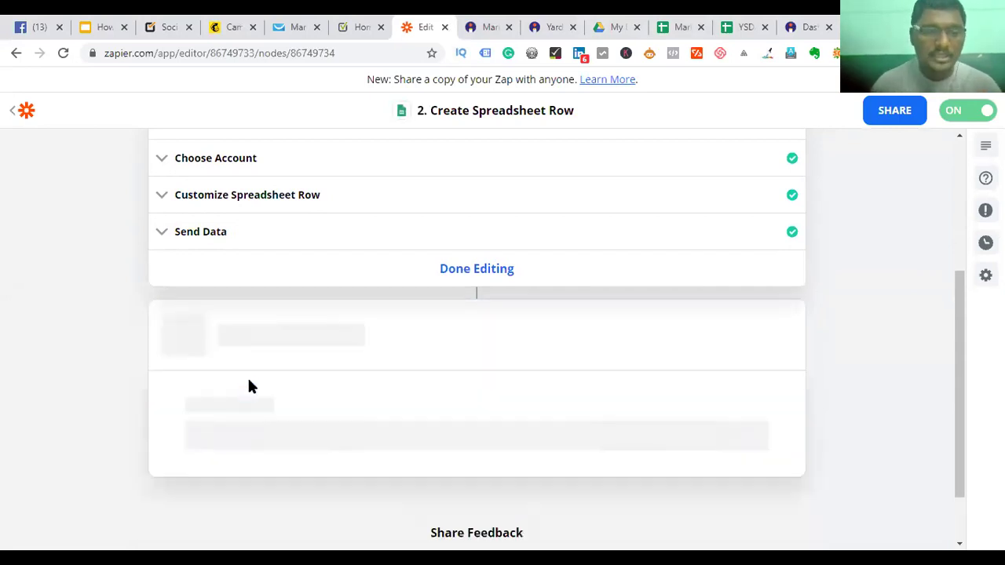
scroll(442, 344, down, 1)
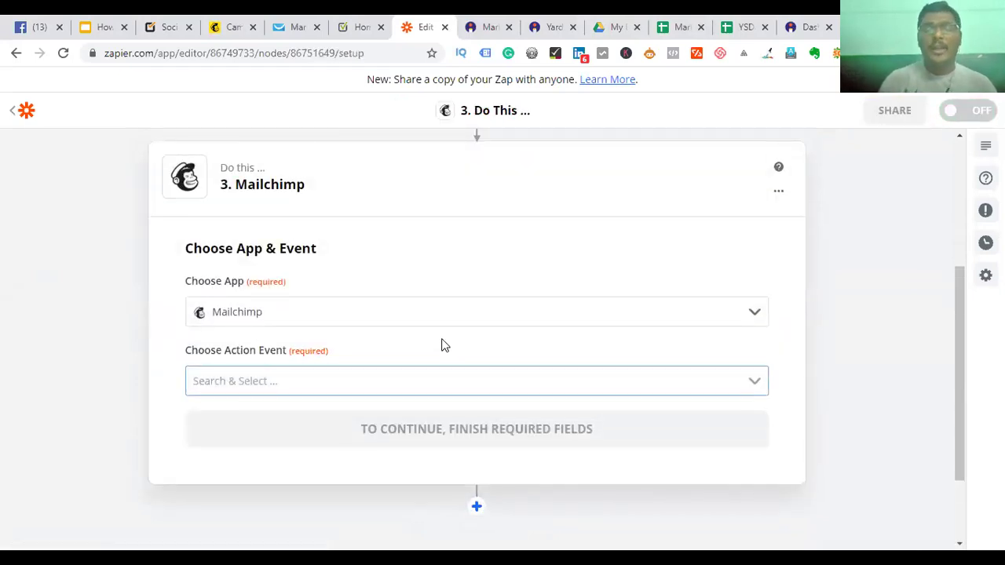
- Browse the full list of available Mailchimp action events
scroll(417, 323, down, 1)
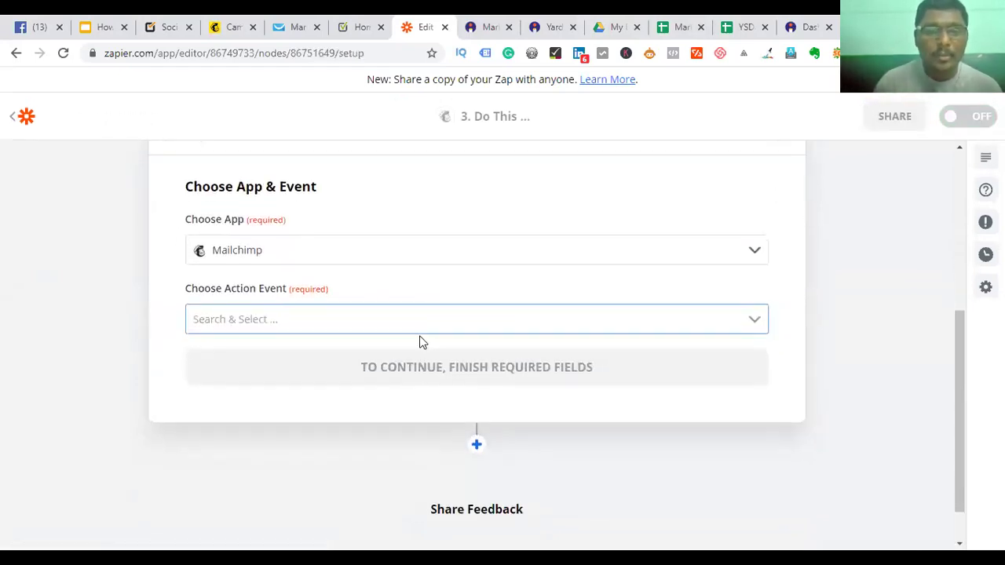
click(393, 325)
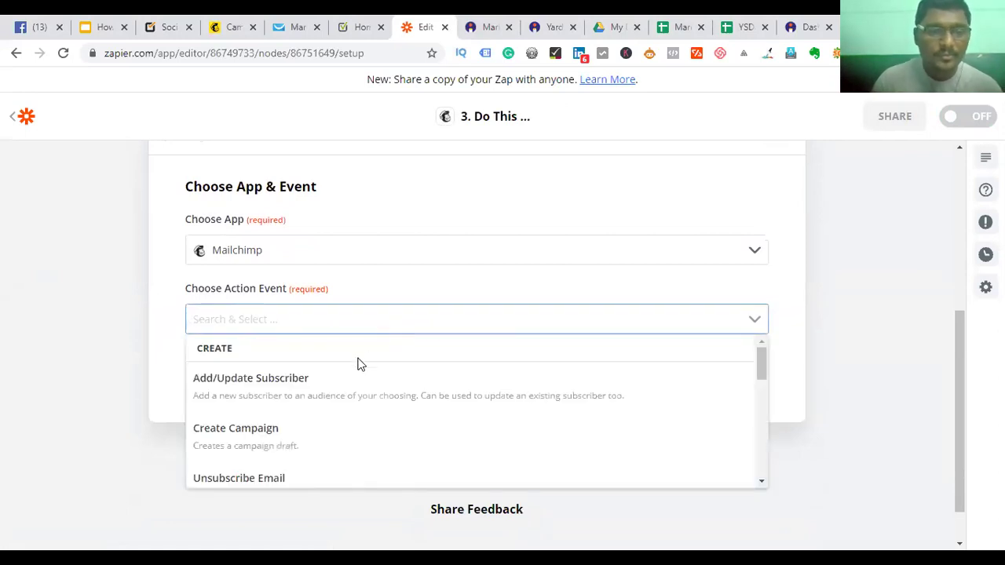
scroll(325, 434, down, 3)
scroll(354, 435, up, 3)
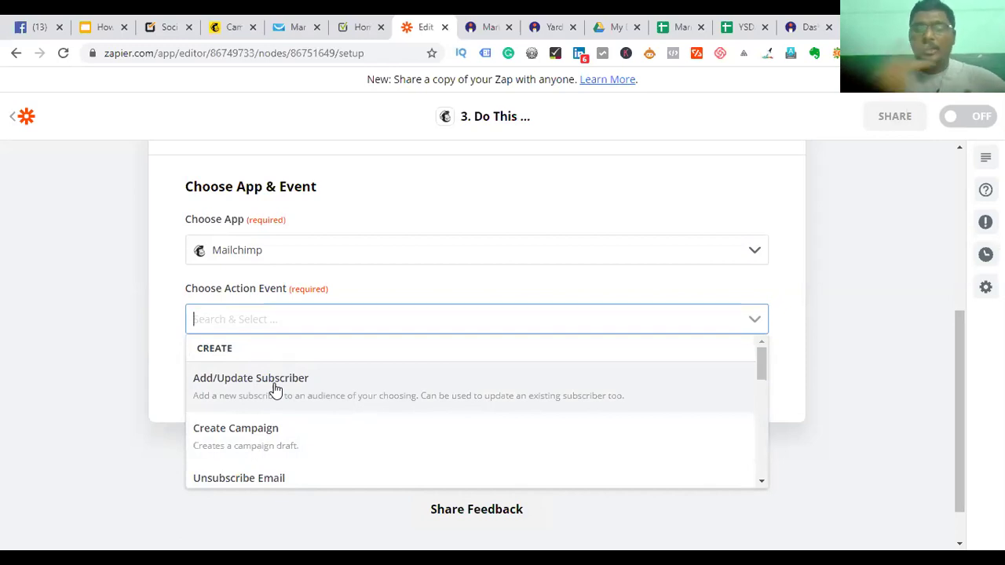
scroll(283, 396, down, 2)
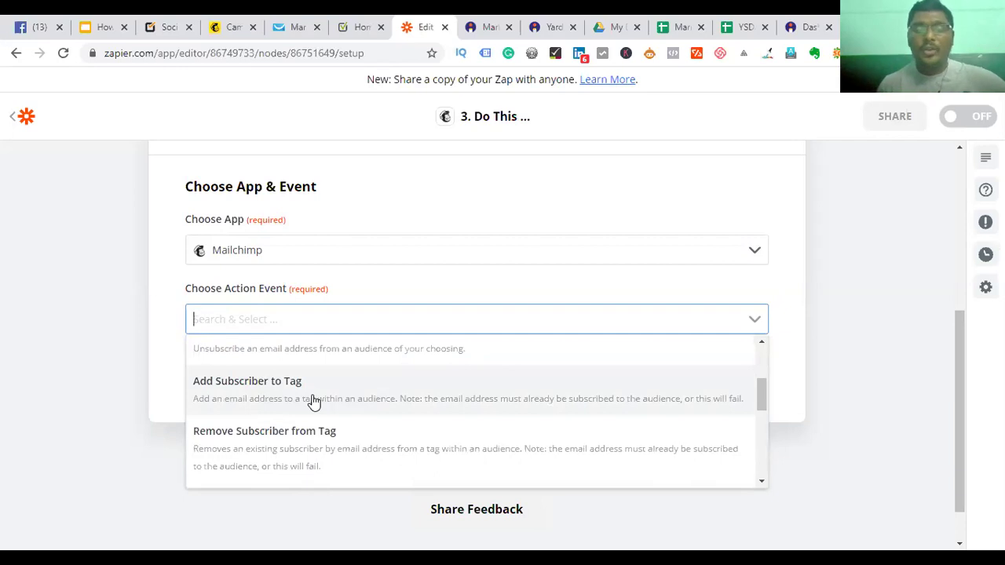
scroll(319, 404, down, 3)
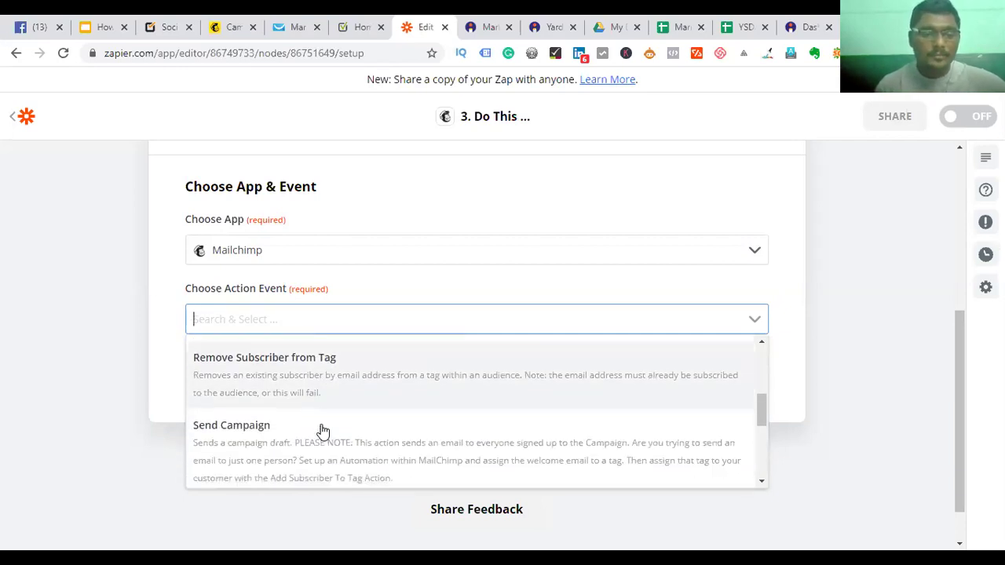
scroll(329, 404, down, 1)
scroll(314, 416, up, 2)
scroll(294, 420, down, 1)
scroll(299, 402, down, 4)
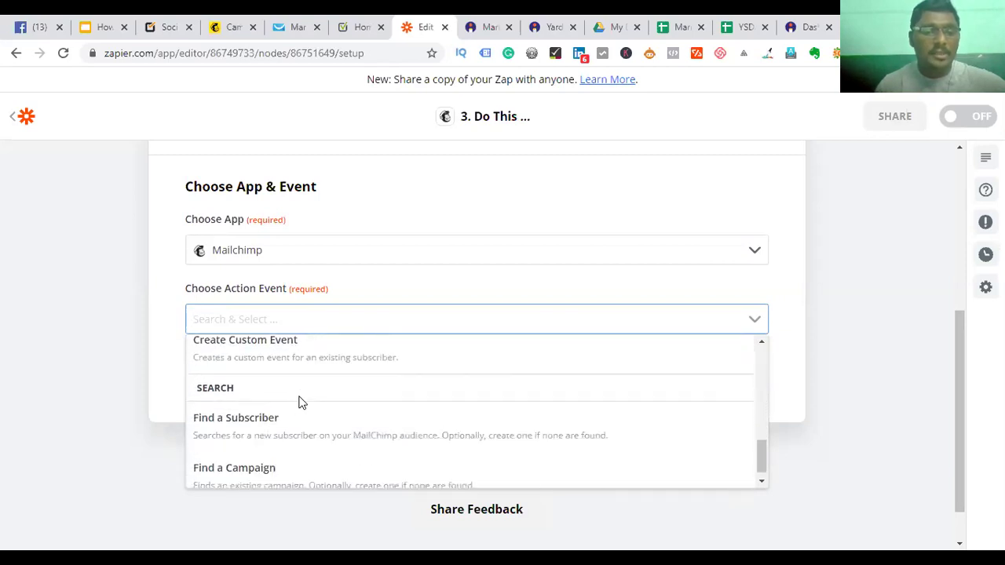
click(153, 377)
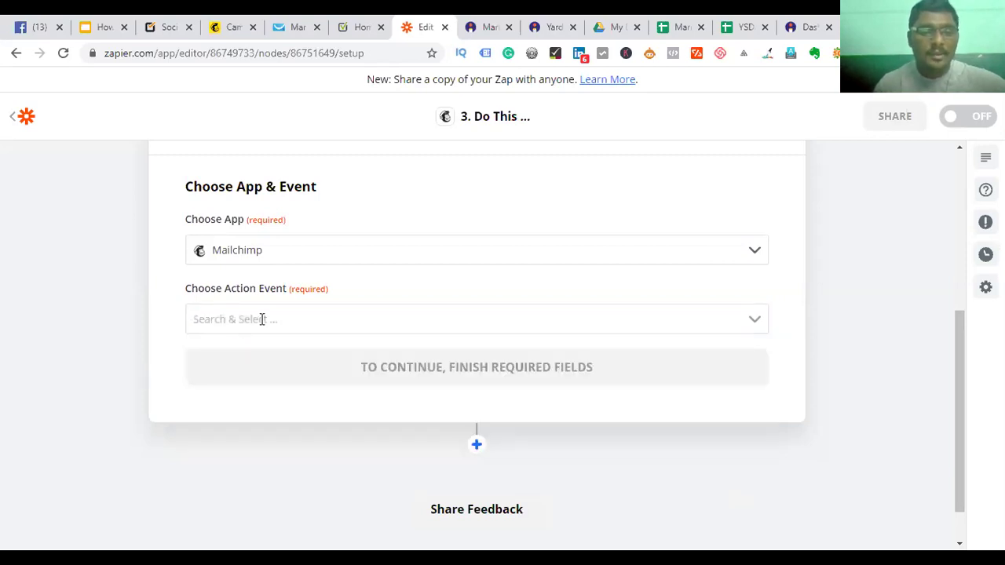
click(260, 319)
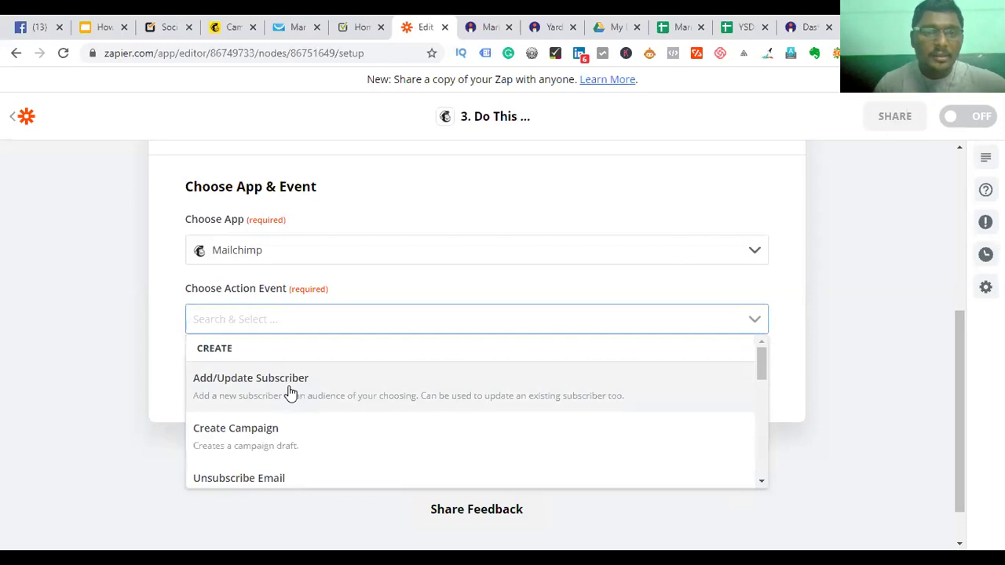
- Switch to Mailchimp's Campaigns page, showing the 781-contact audience
click(196, 25)
click(236, 25)
scroll(451, 321, down, 1)
scroll(948, 306, up, 1)
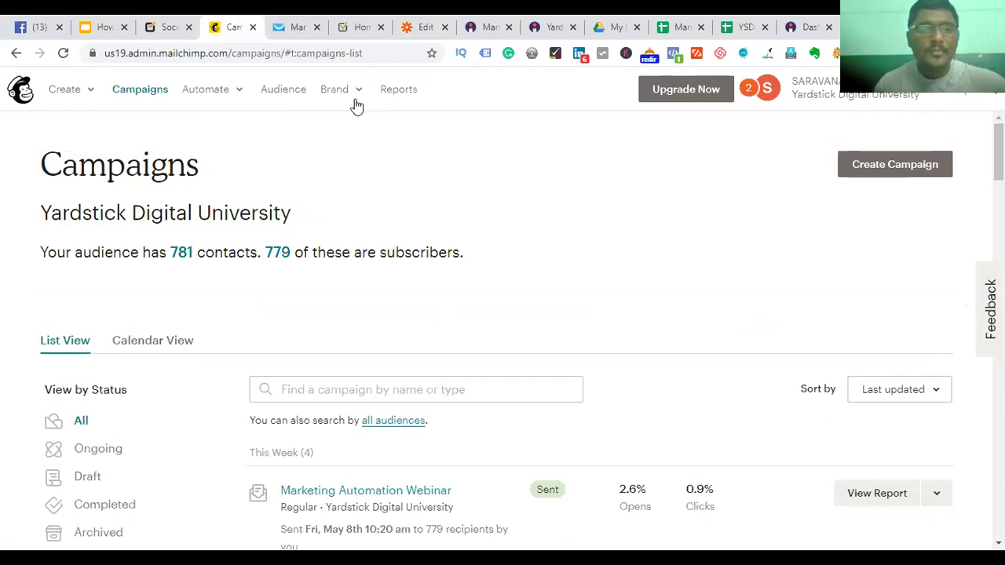
- Look through Mailchimp's automation and create menus, then go to the Audience overview
click(219, 98)
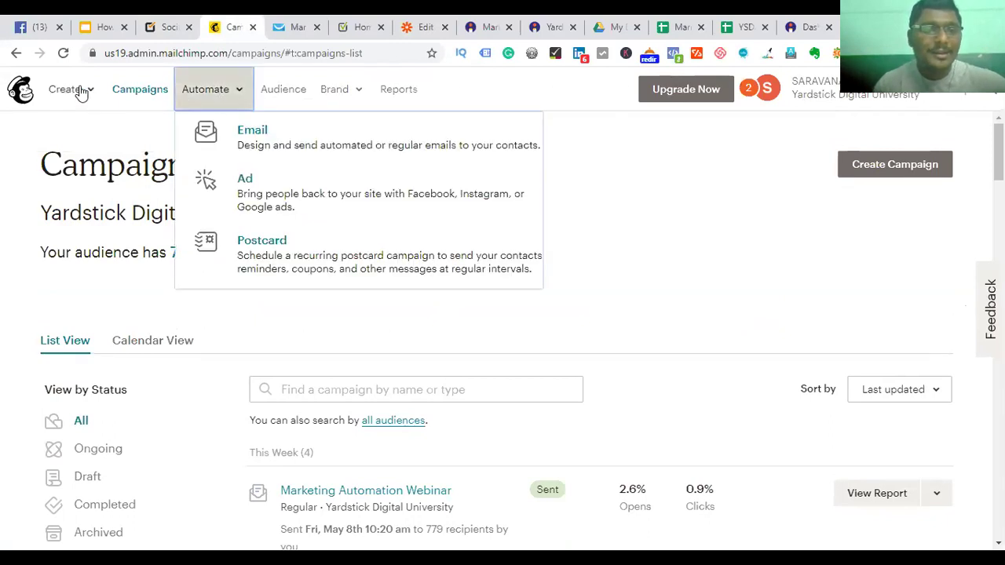
click(80, 91)
scroll(384, 276, down, 3)
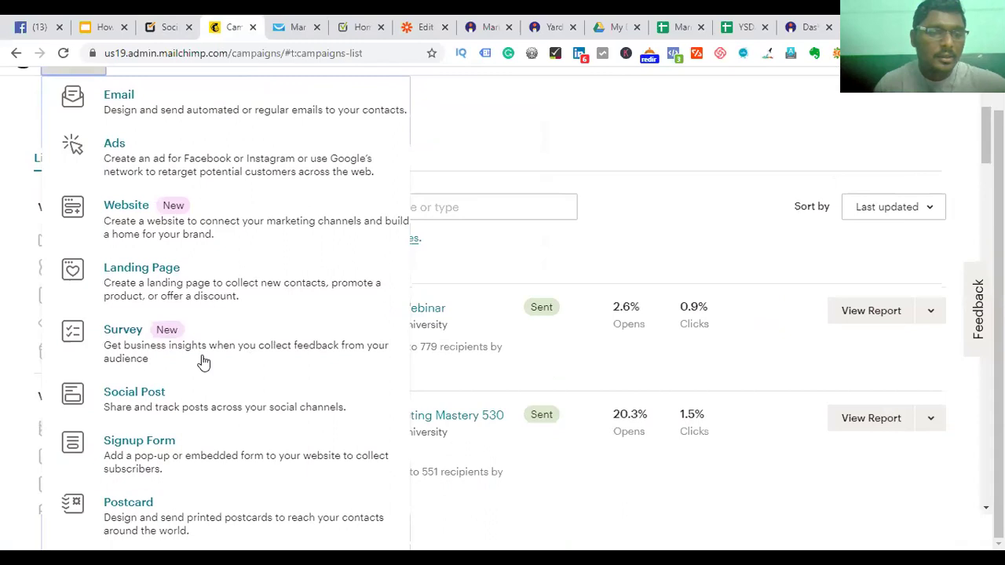
scroll(175, 502, up, 2)
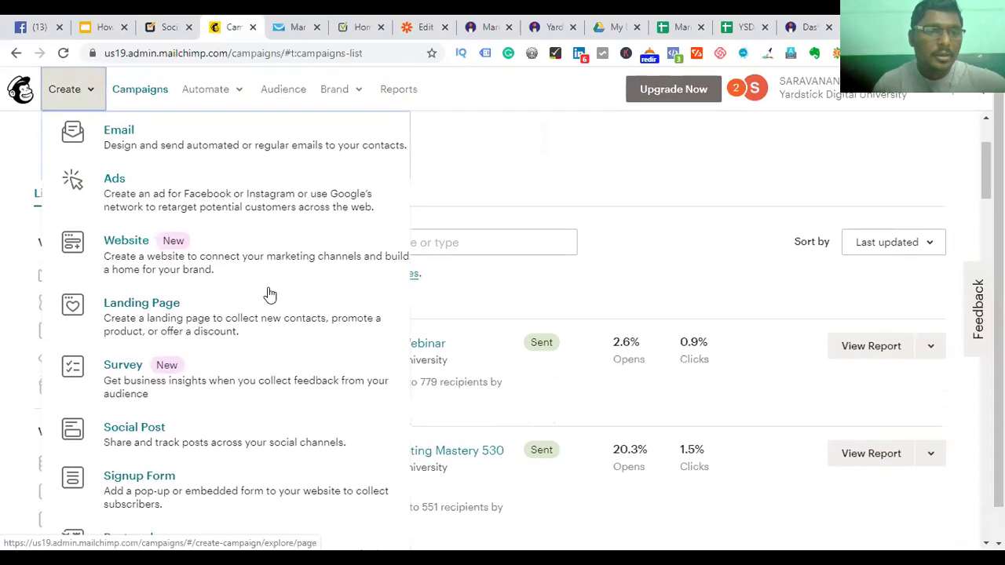
click(279, 91)
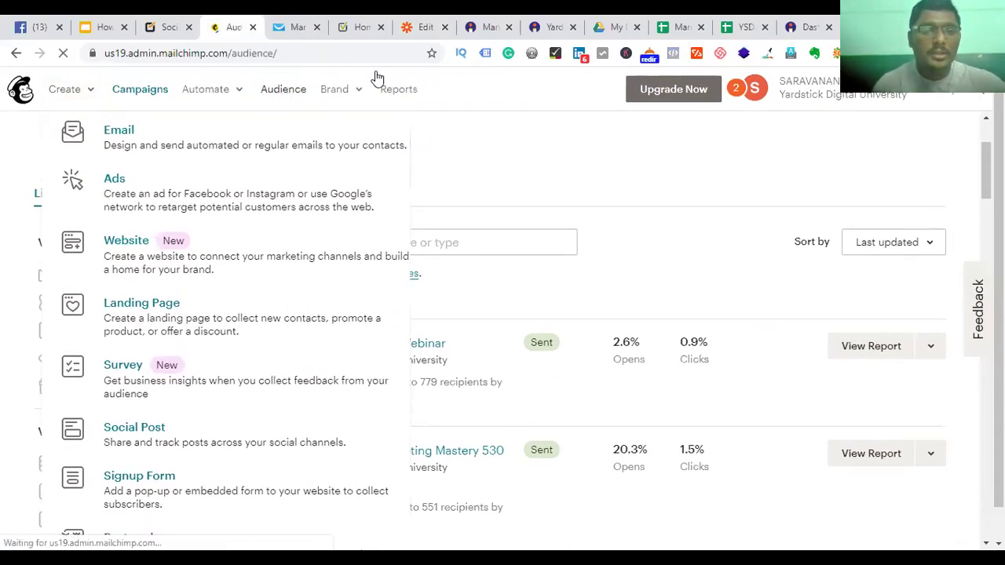
scroll(605, 291, down, 1)
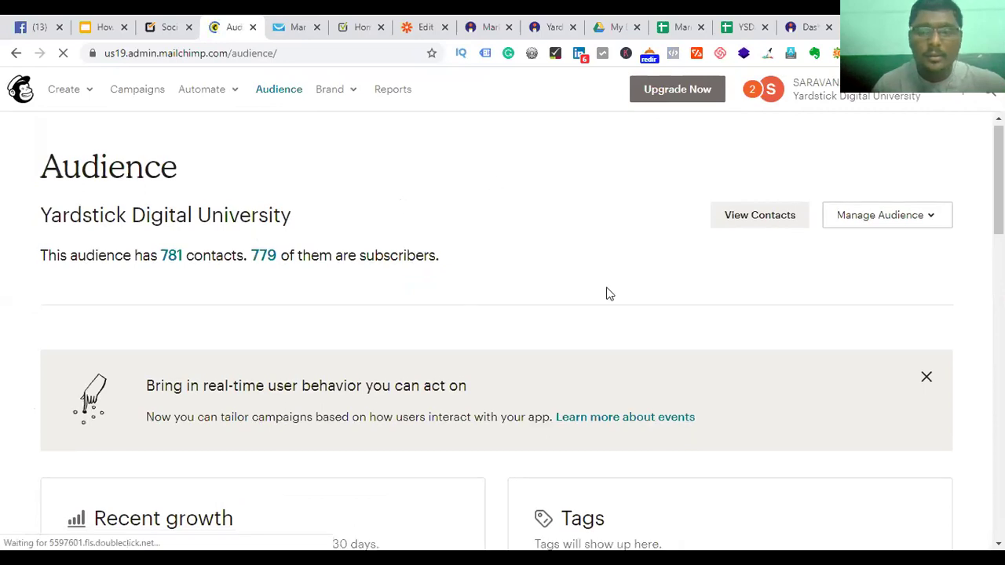
scroll(411, 420, down, 5)
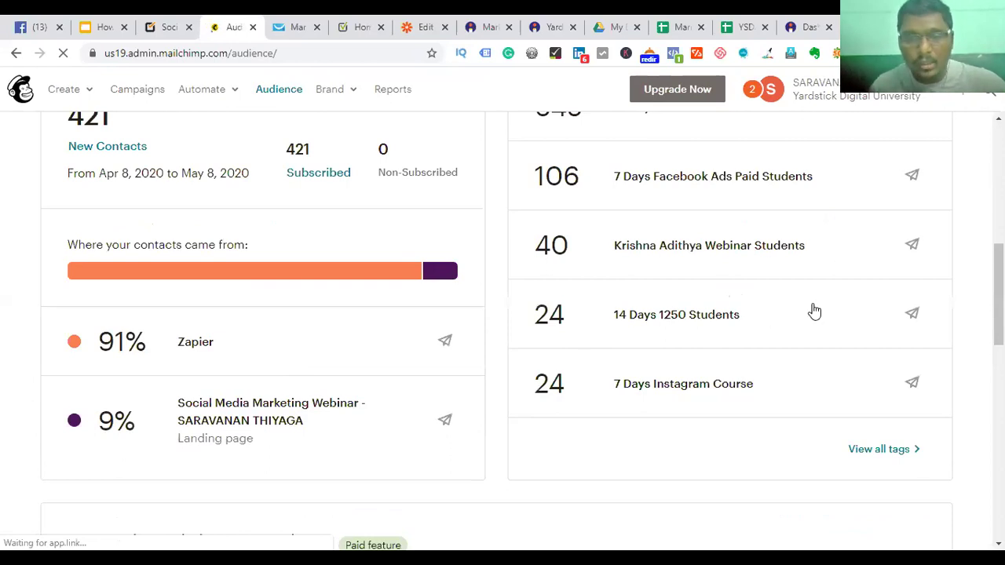
scroll(746, 322, down, 2)
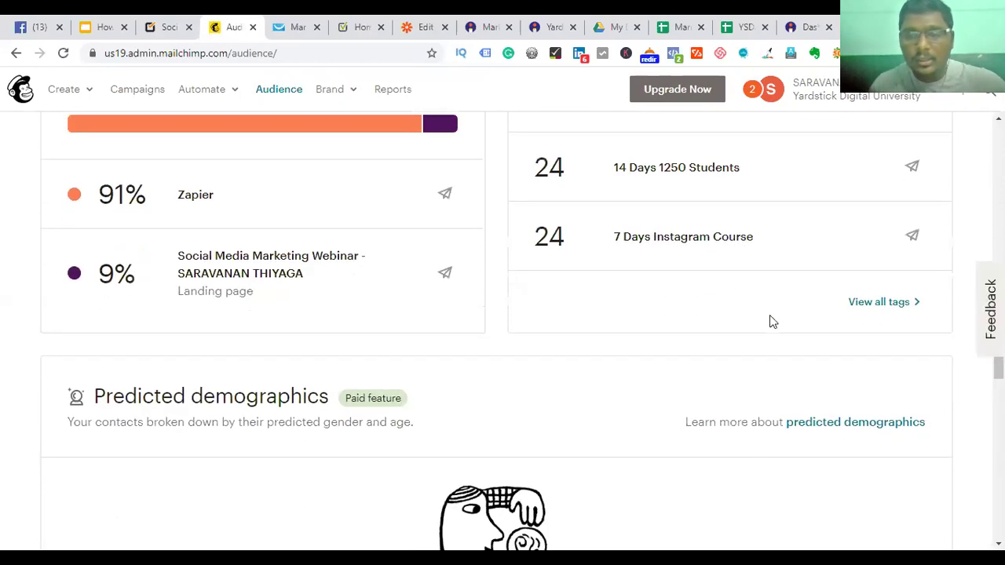
- Open the audience's full tag list and start a new tag
click(888, 302)
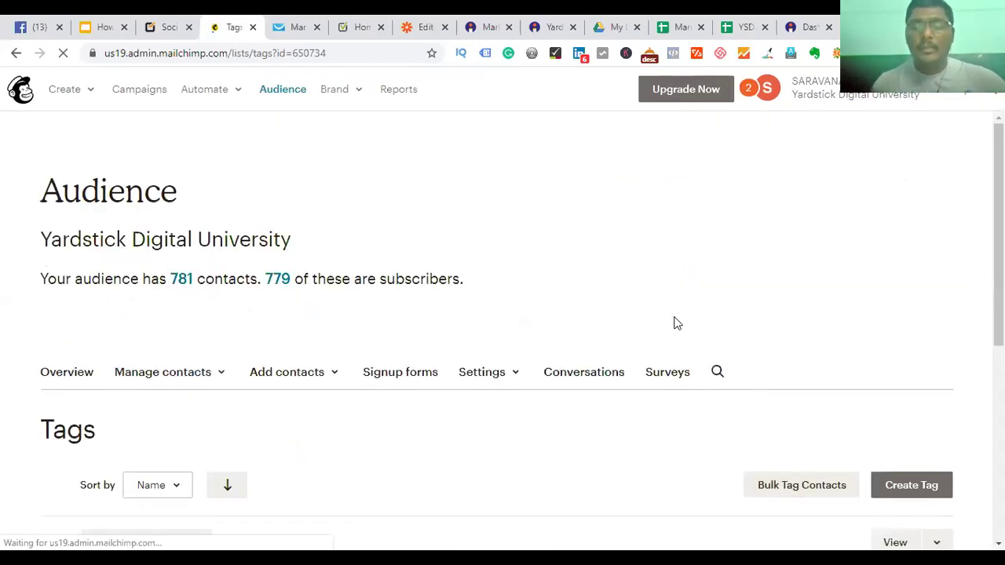
scroll(400, 463, down, 3)
scroll(819, 388, up, 2)
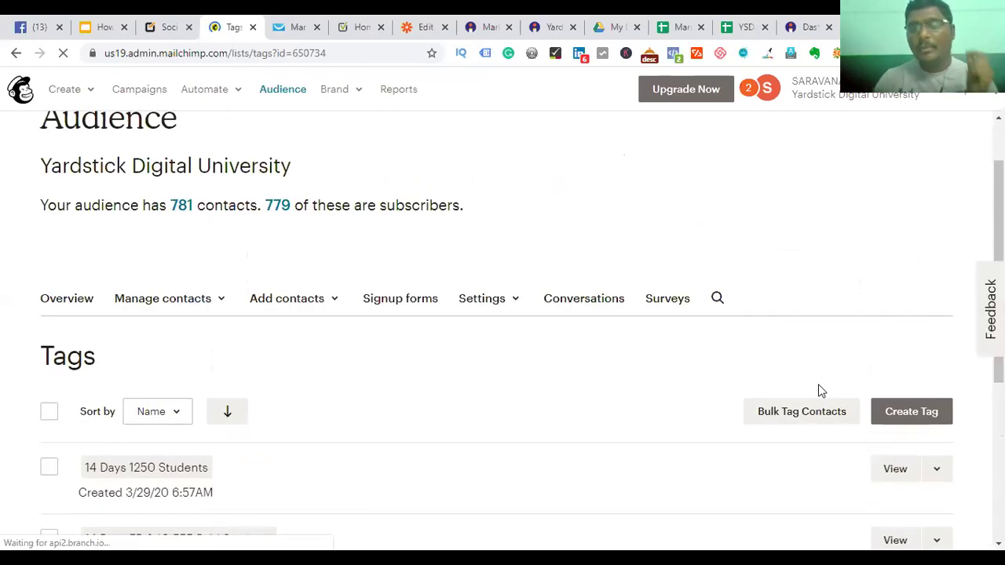
scroll(709, 359, down, 2)
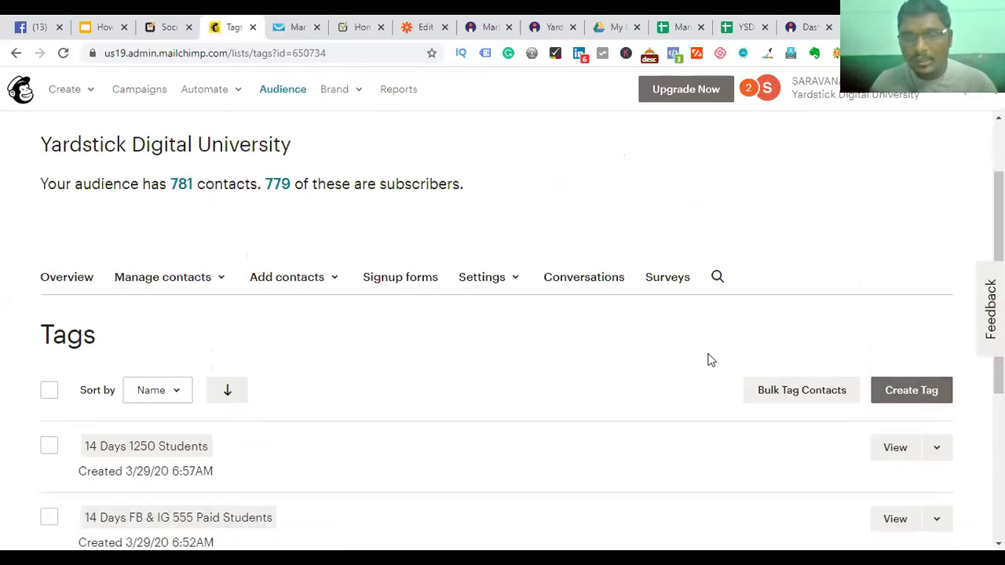
scroll(951, 397, up, 2)
click(912, 413)
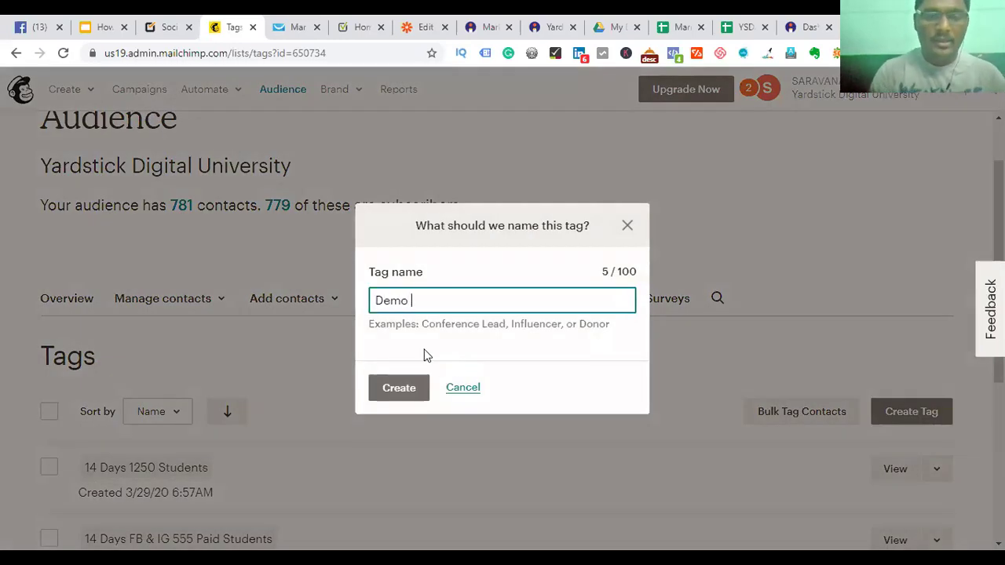
- Create the Demo tag and find it in the audience's tag list
click(398, 389)
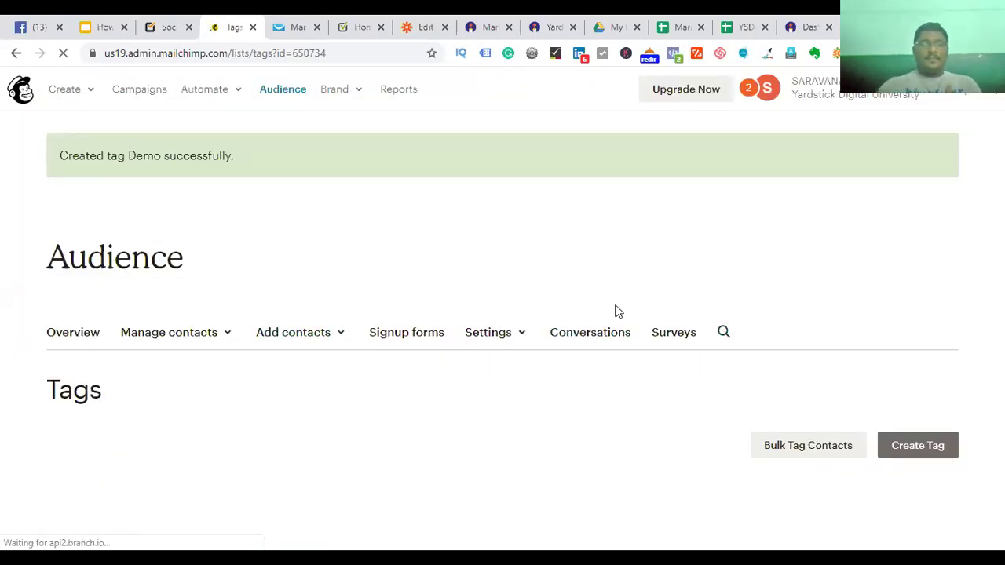
scroll(350, 322, down, 1)
scroll(350, 322, down, 3)
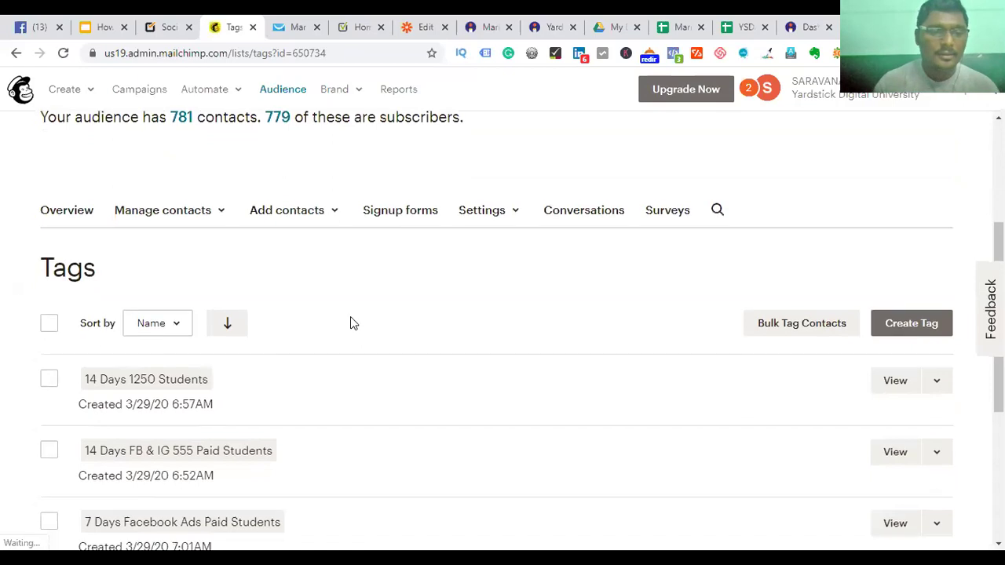
scroll(511, 354, up, 1)
scroll(510, 365, down, 2)
scroll(338, 393, down, 2)
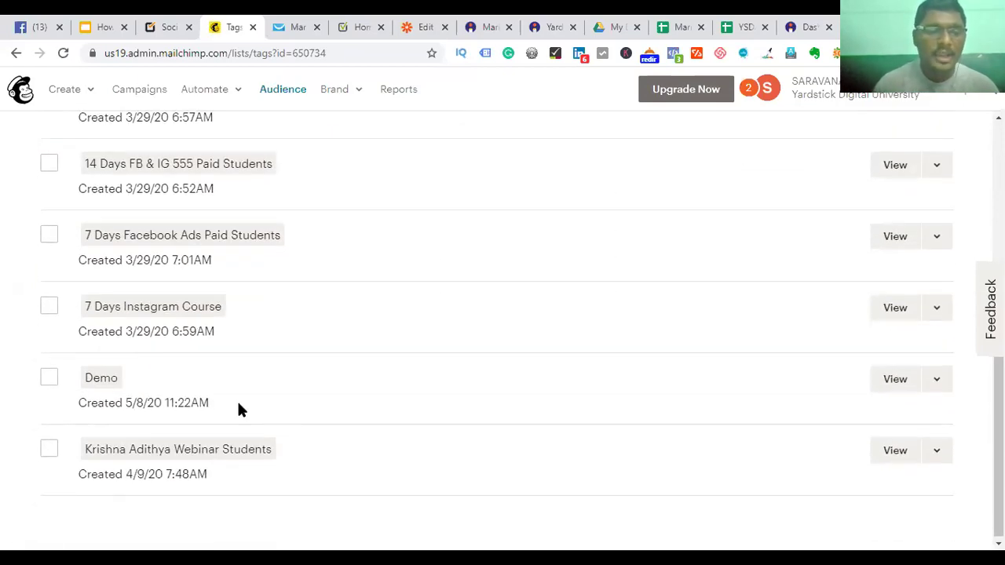
scroll(209, 220, up, 3)
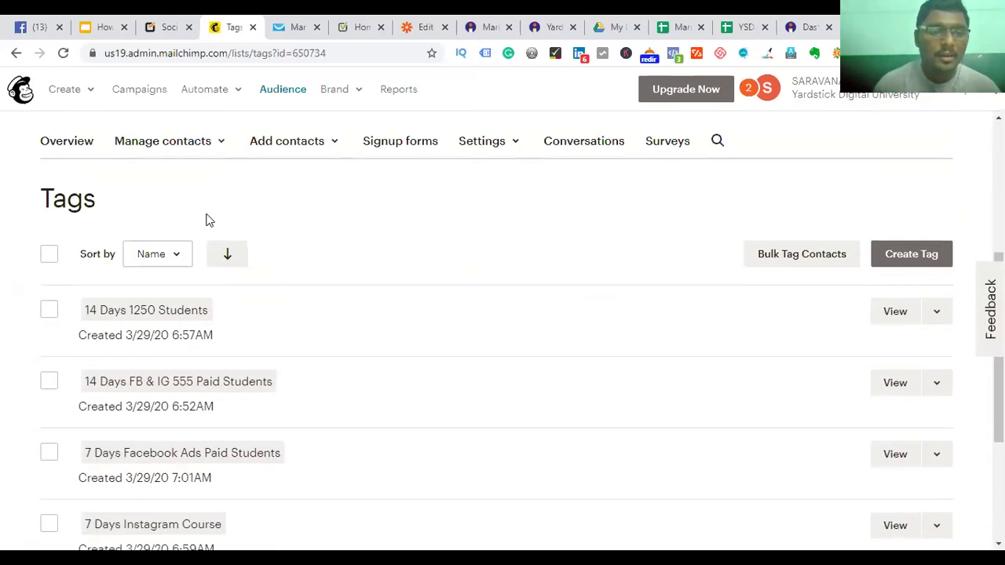
scroll(208, 220, down, 3)
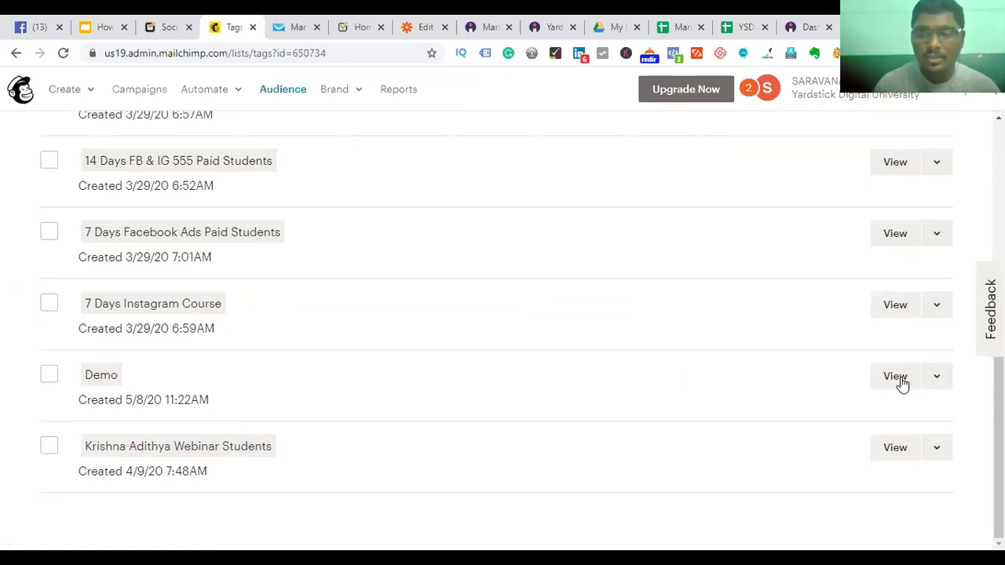
- View the contacts tagged Demo, then go back to the Zapier Mailchimp step's action events
click(936, 376)
mouse_move(859, 410)
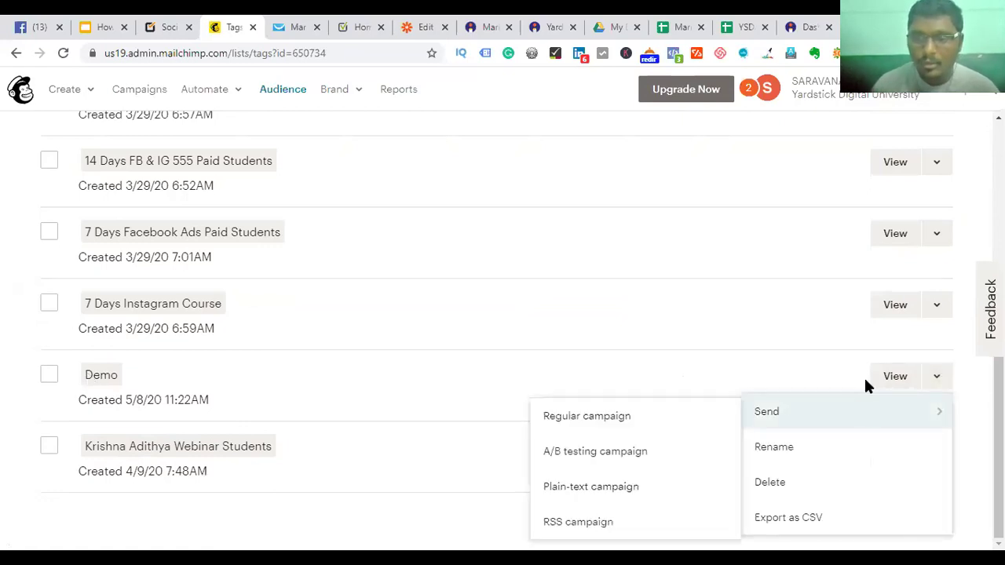
click(893, 377)
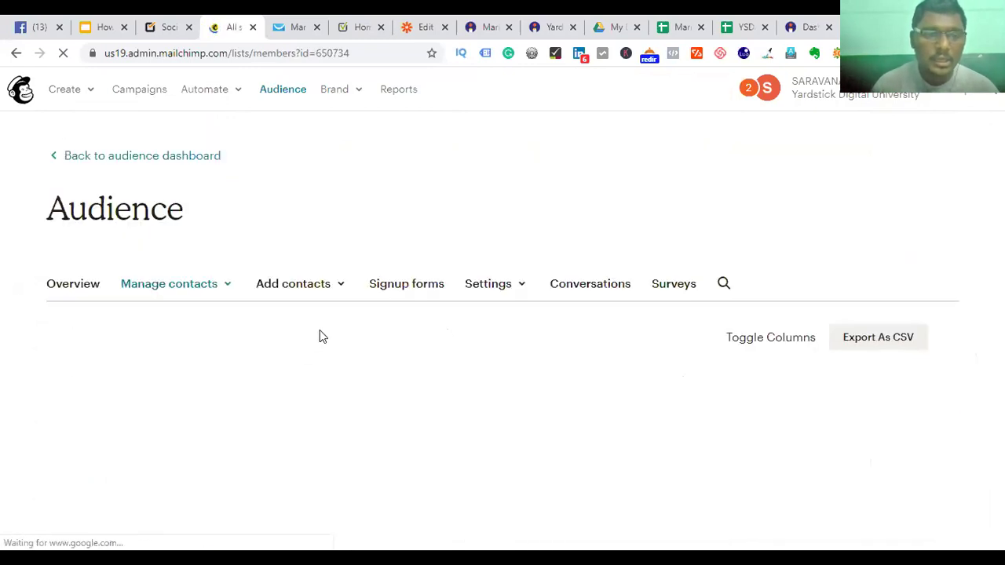
click(416, 27)
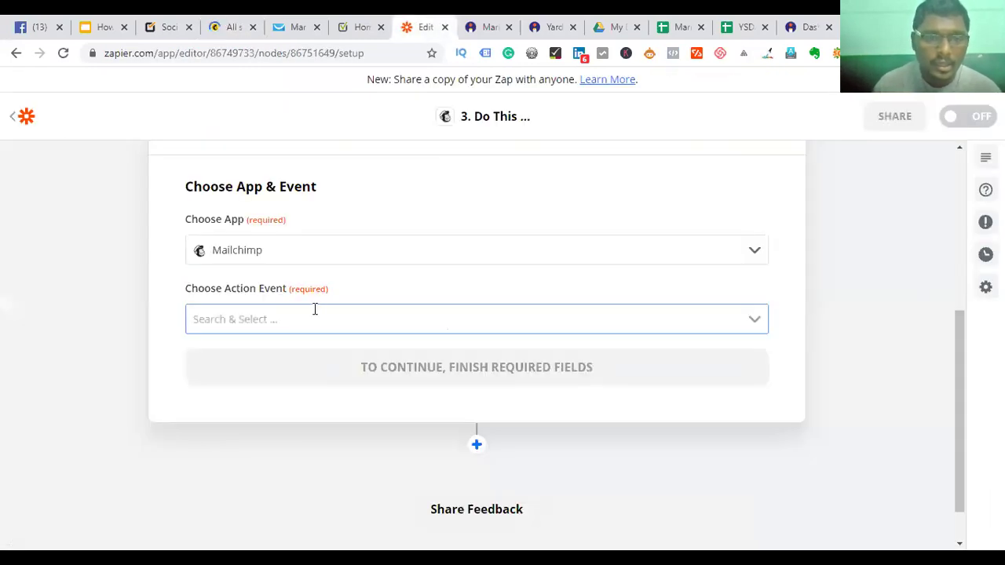
click(314, 310)
- Compare the Mailchimp action event options against the Mailchimp audience page
scroll(270, 447, down, 2)
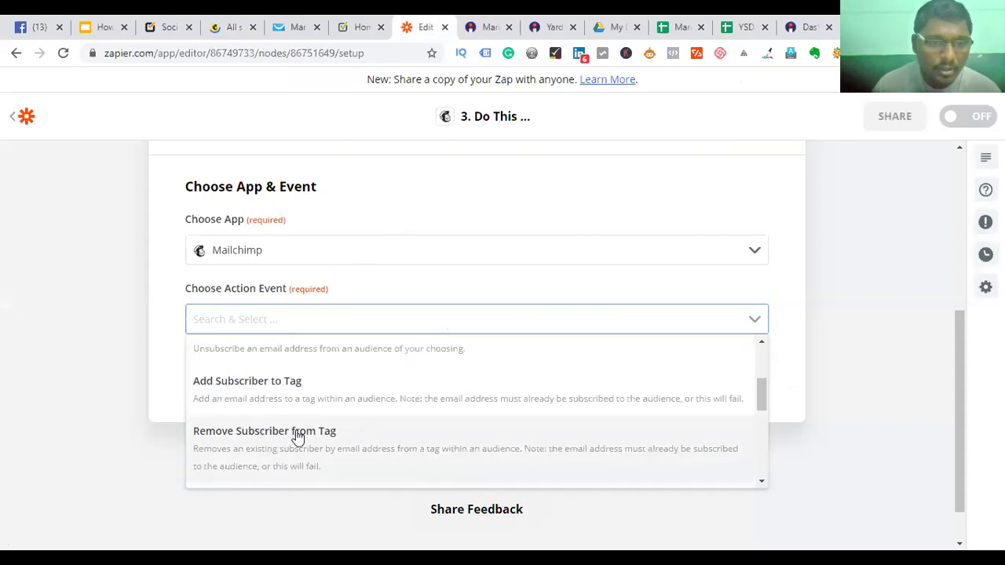
click(228, 20)
click(431, 21)
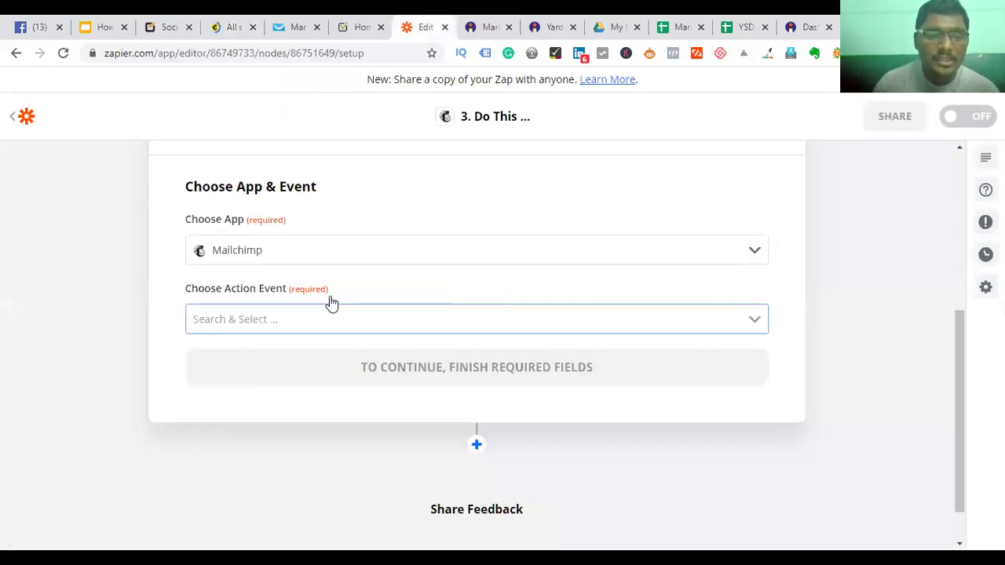
click(256, 318)
scroll(263, 436, down, 1)
scroll(264, 438, down, 1)
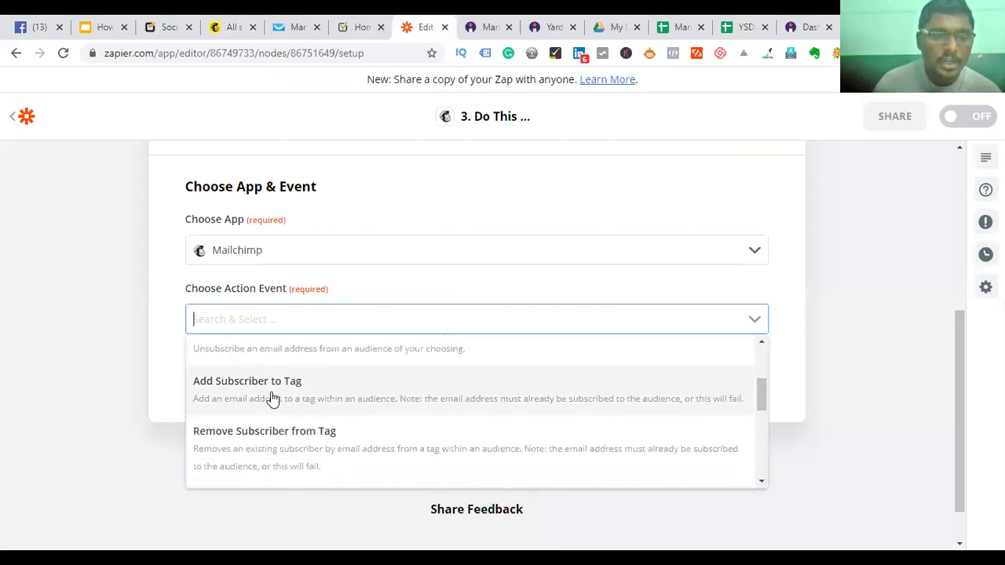
click(226, 27)
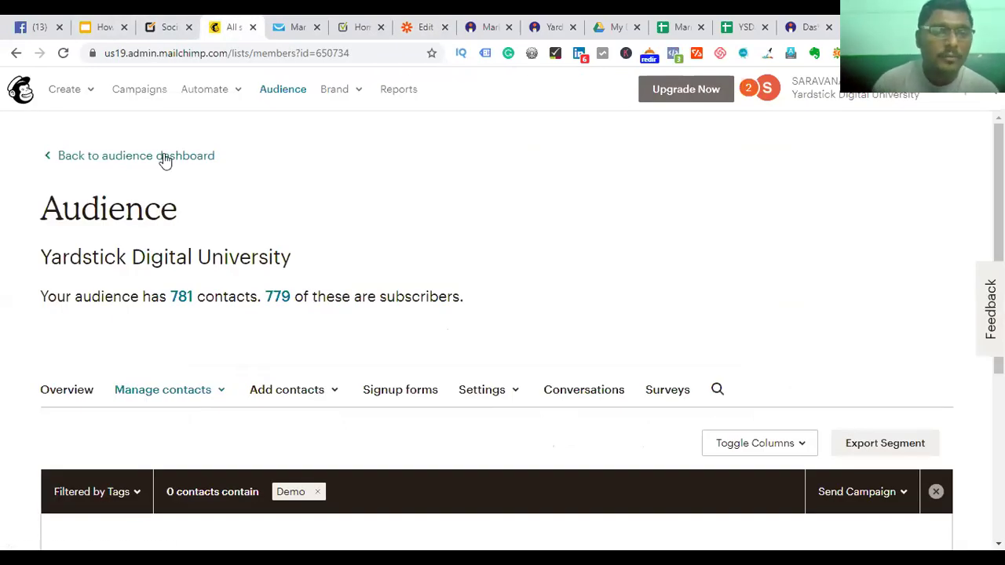
click(417, 24)
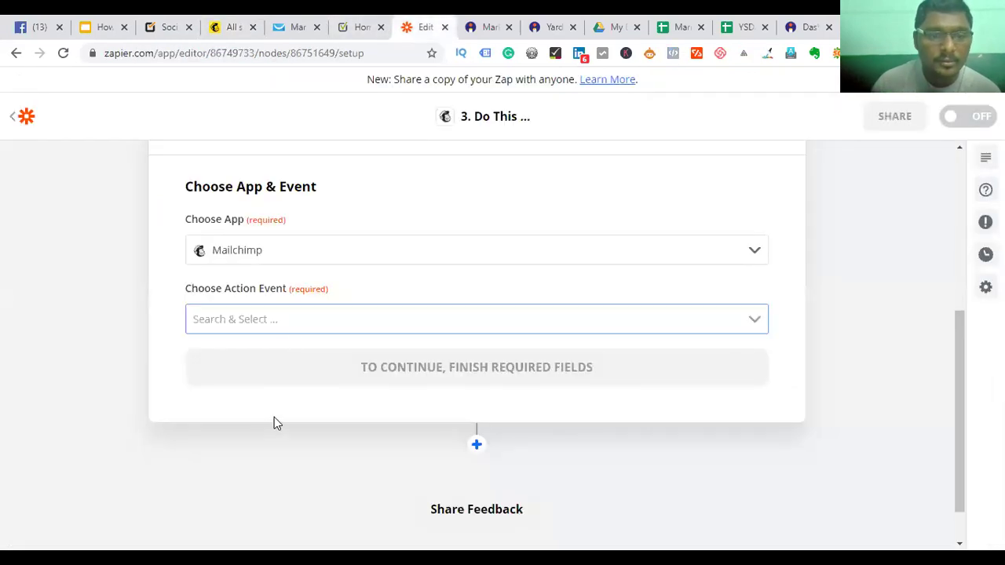
- Choose Add Subscriber to Tag as the Mailchimp action event and continue to the account
click(294, 319)
scroll(259, 452, down, 2)
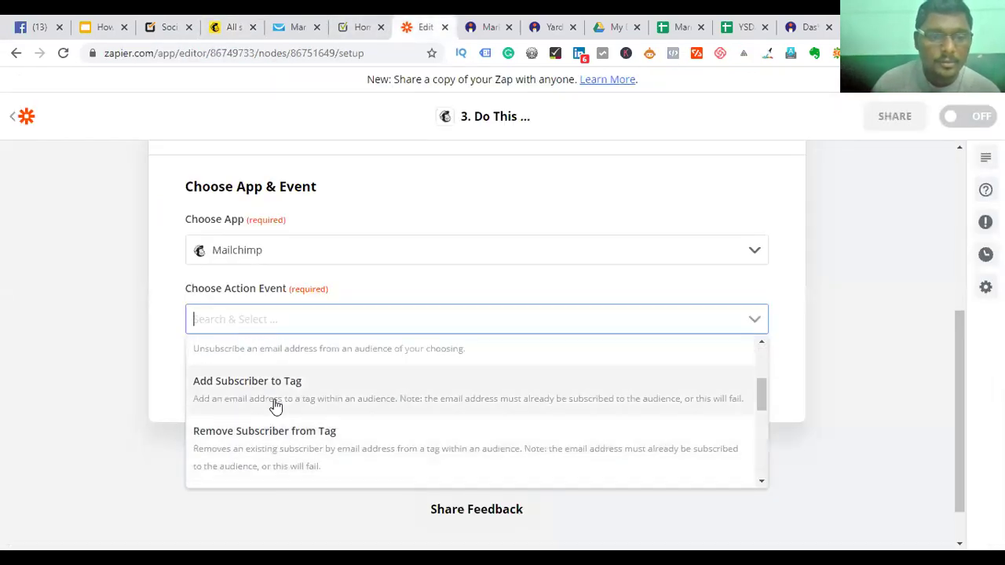
click(274, 404)
click(428, 370)
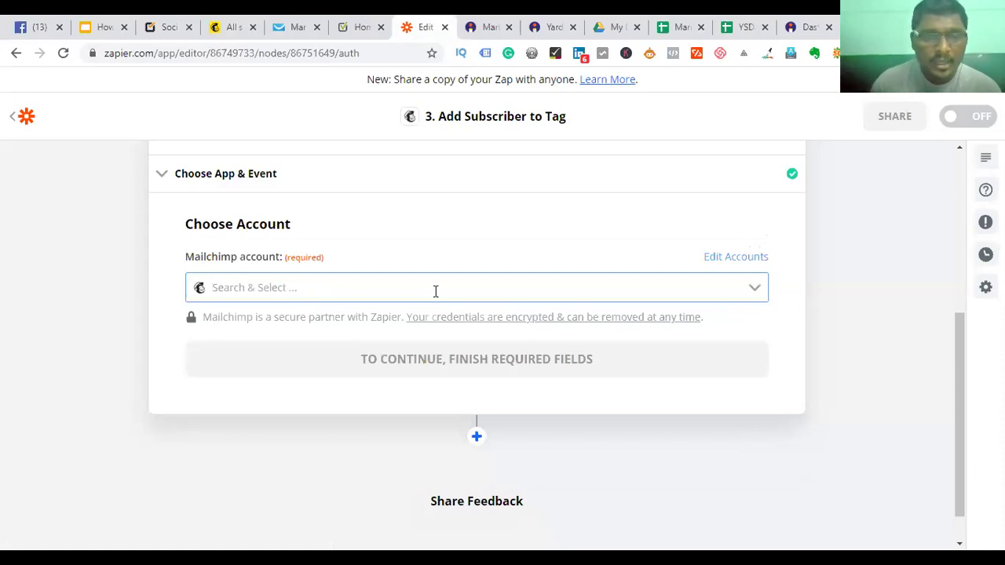
click(436, 292)
- Connect the Yardstick Digital University Mailchimp account and select that audience
click(310, 343)
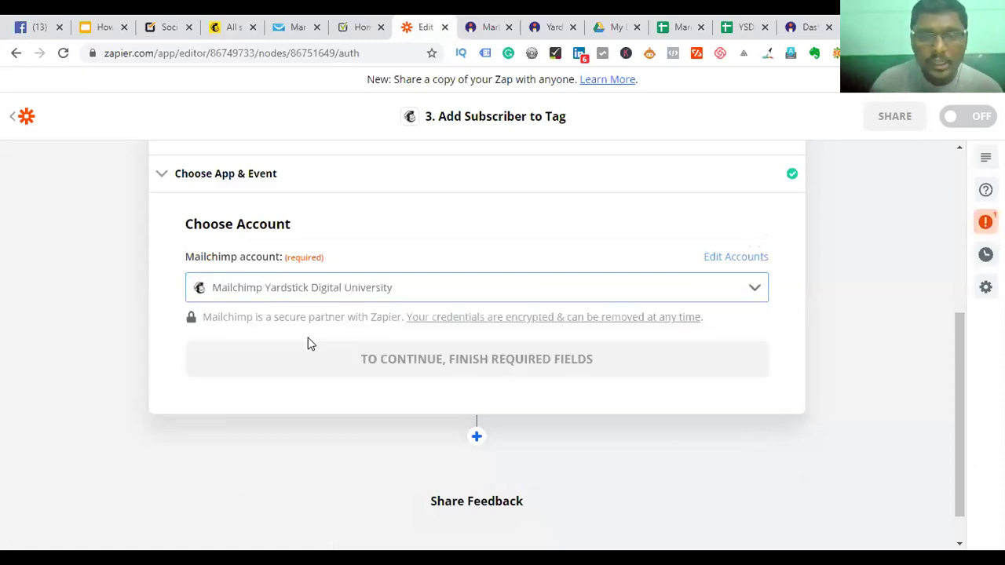
click(498, 364)
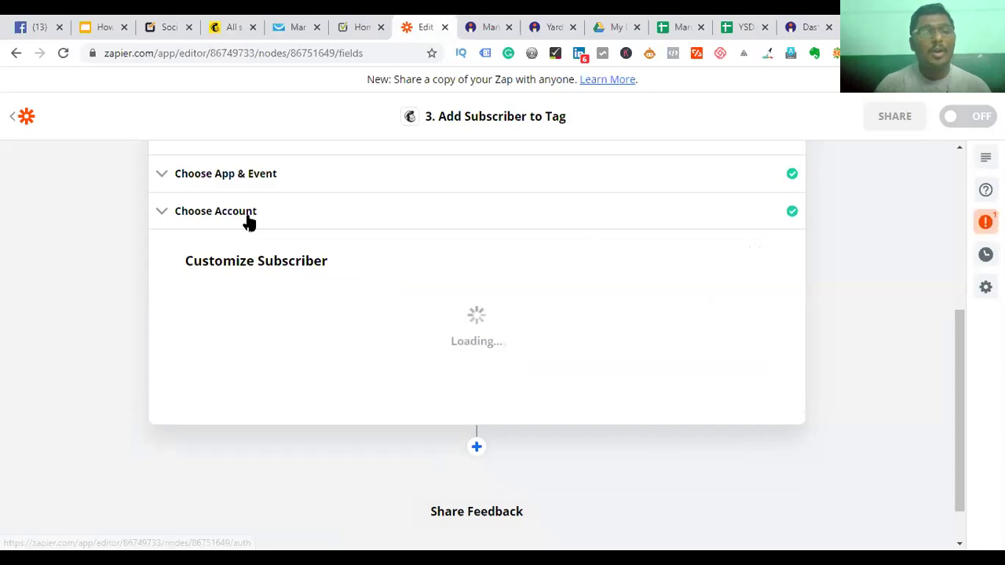
click(274, 314)
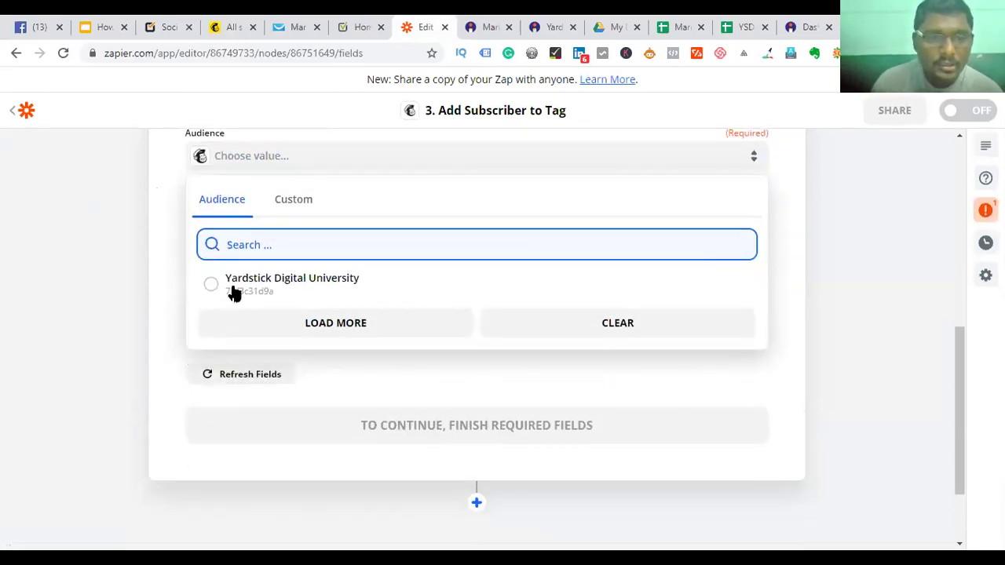
click(233, 285)
- Search the Tag list for 'de' and choose the Demo tag
click(265, 291)
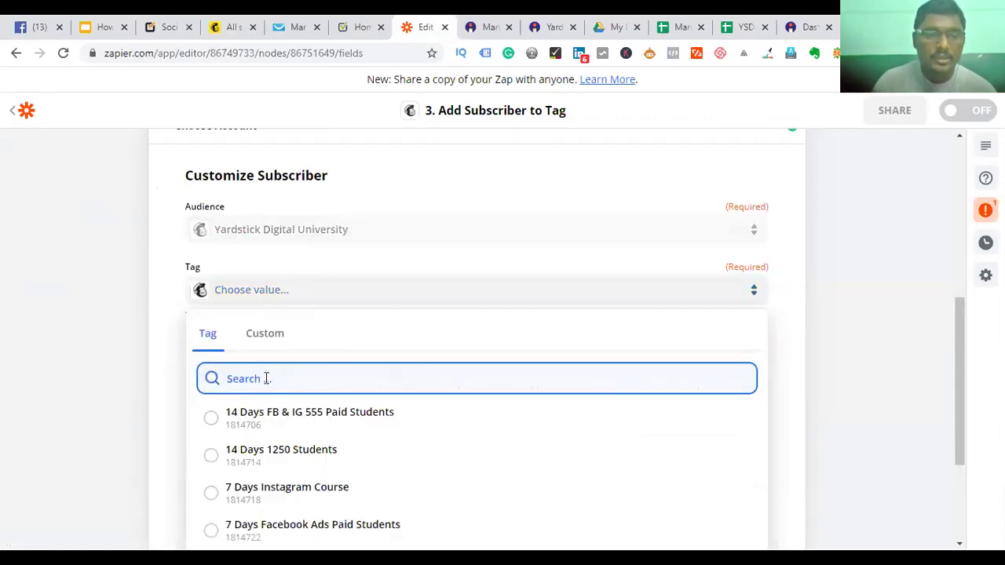
text(de)
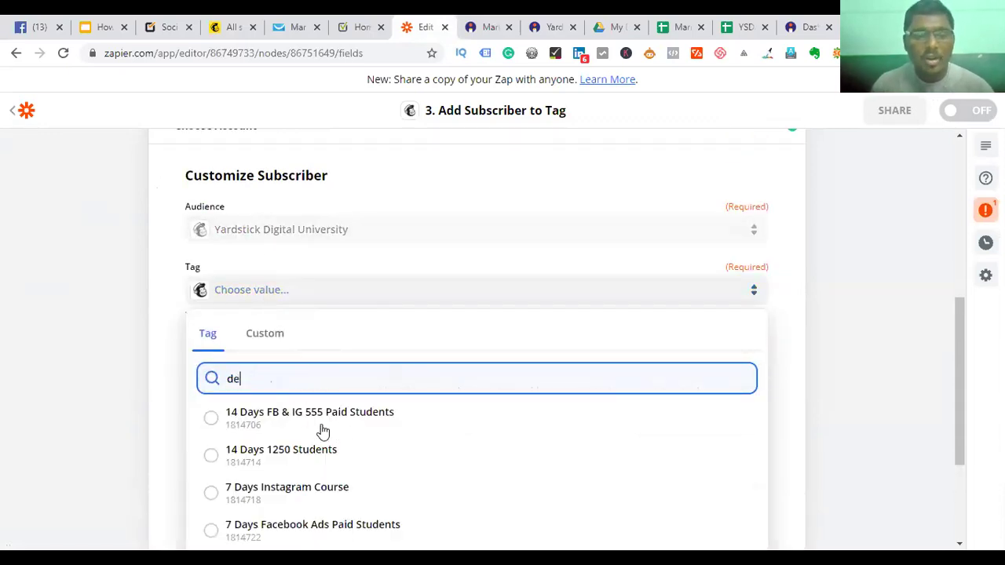
scroll(295, 432, down, 1)
scroll(280, 482, down, 1)
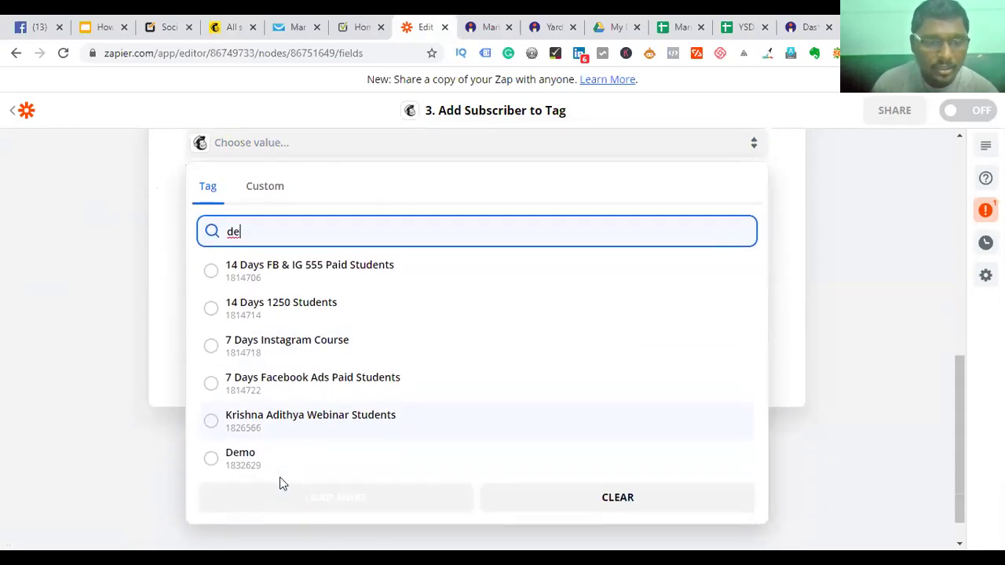
click(231, 467)
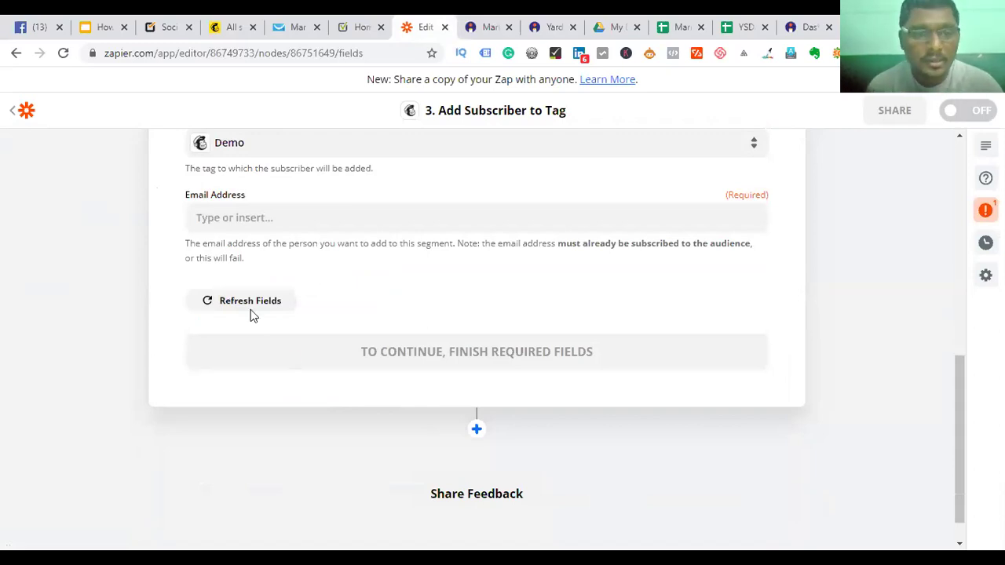
scroll(259, 306, up, 1)
- Map the Catch Hook's 1. Buyer email into the Email Address field
click(285, 289)
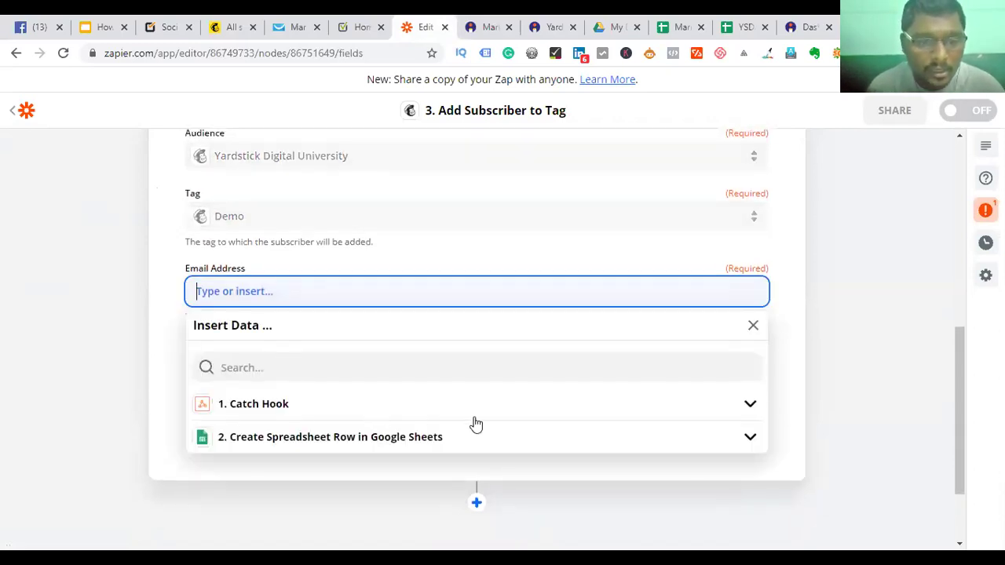
click(747, 408)
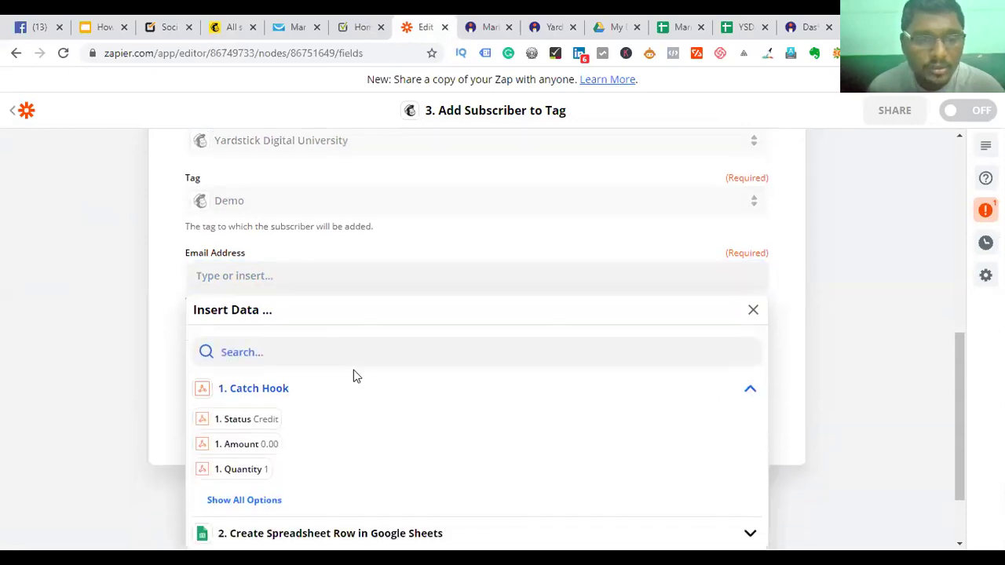
scroll(354, 369, down, 1)
click(247, 443)
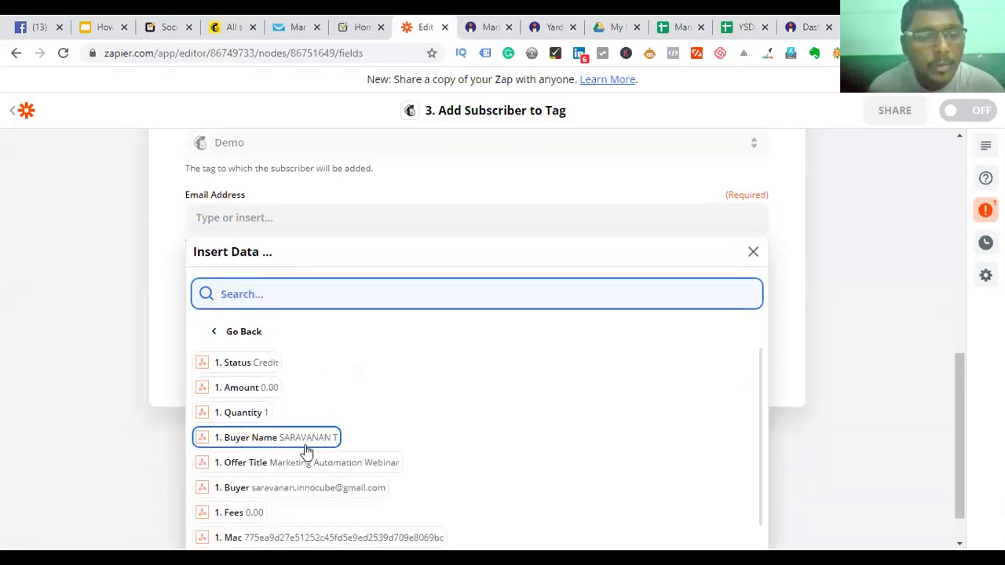
scroll(292, 464, down, 1)
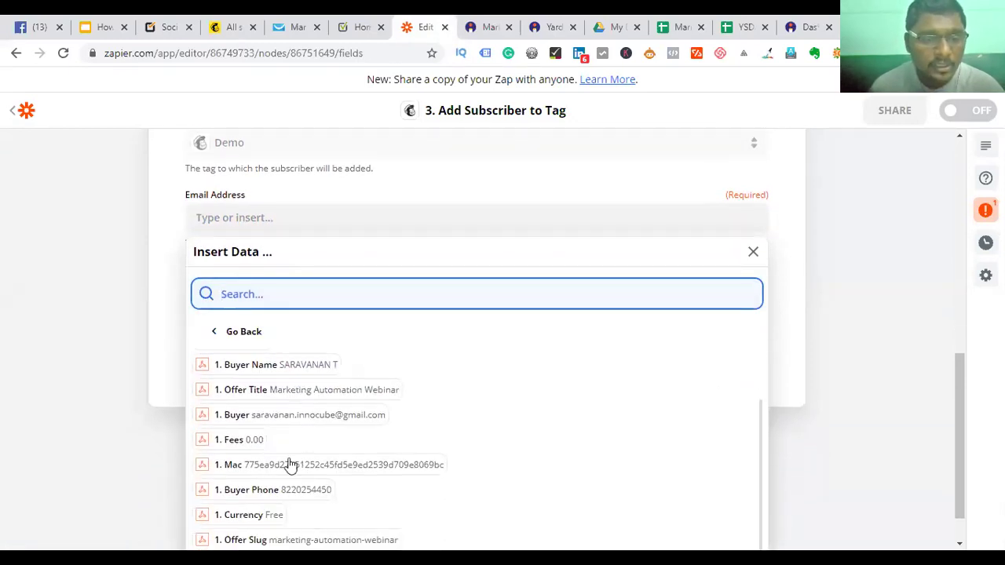
click(256, 424)
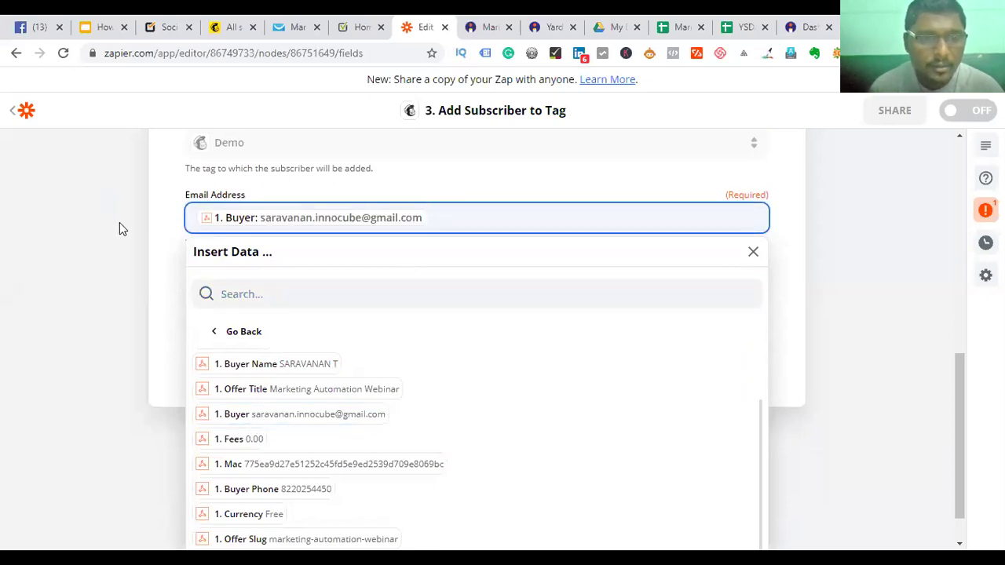
click(119, 222)
- Test the step by sending the test subscriber to Mailchimp, then reload the audience page
click(481, 353)
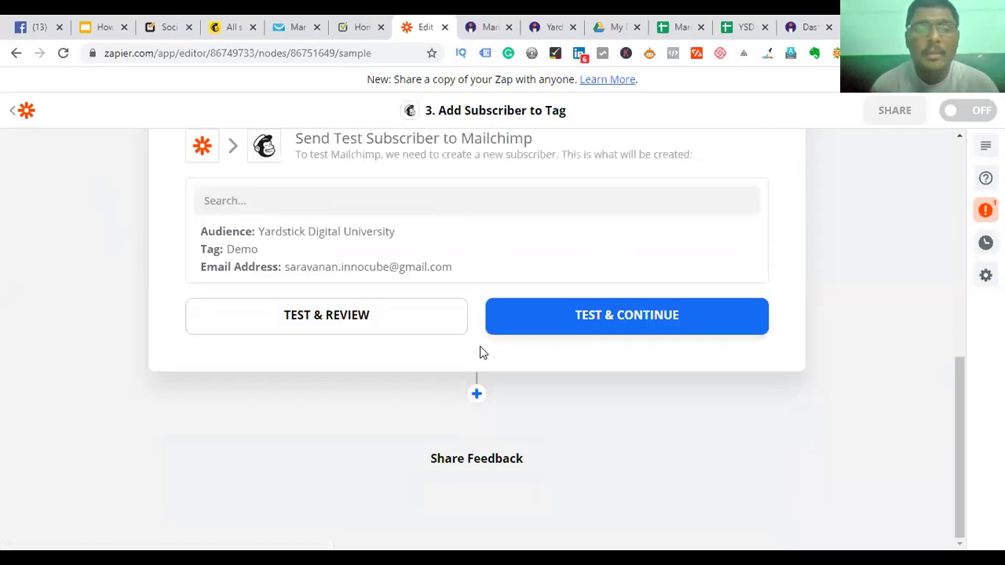
triple_click(369, 267)
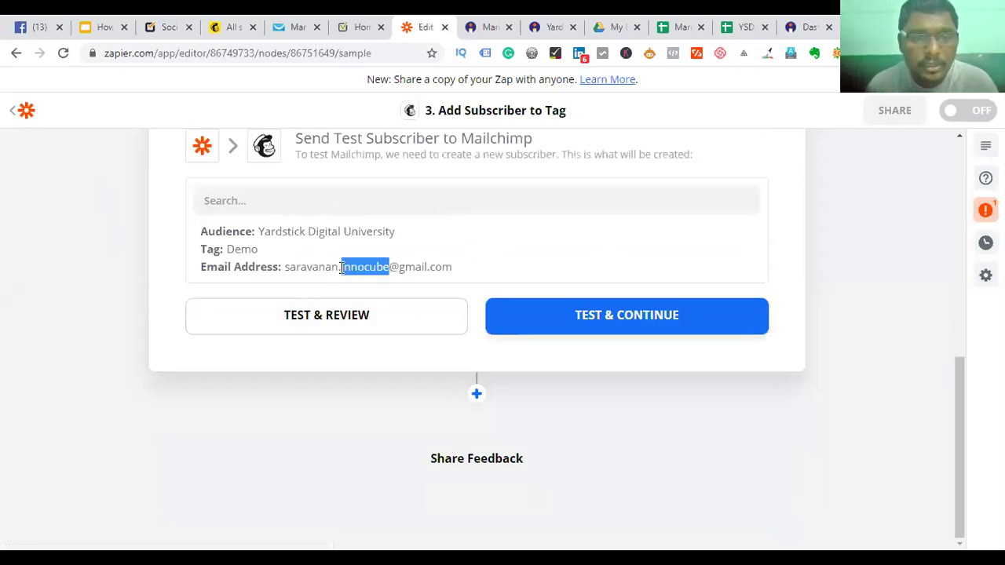
click(641, 330)
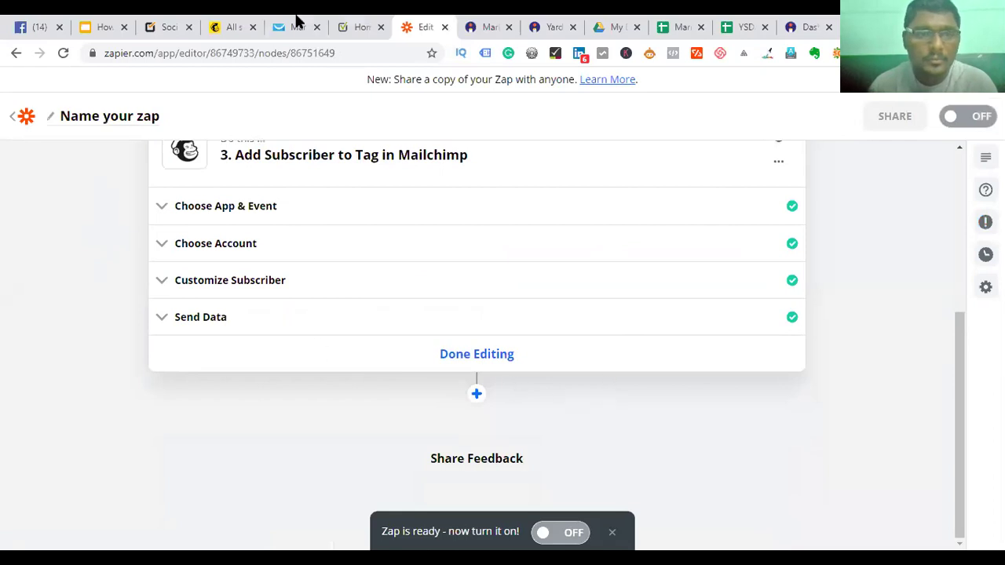
click(231, 26)
click(63, 52)
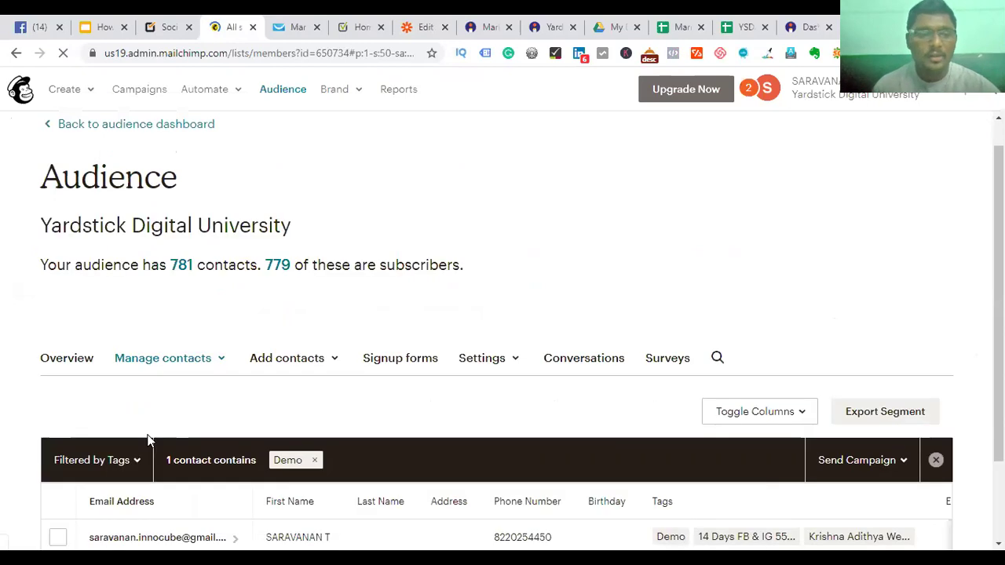
- Close the GetResponse page and return to the Mailchimp audience page
scroll(146, 440, down, 1)
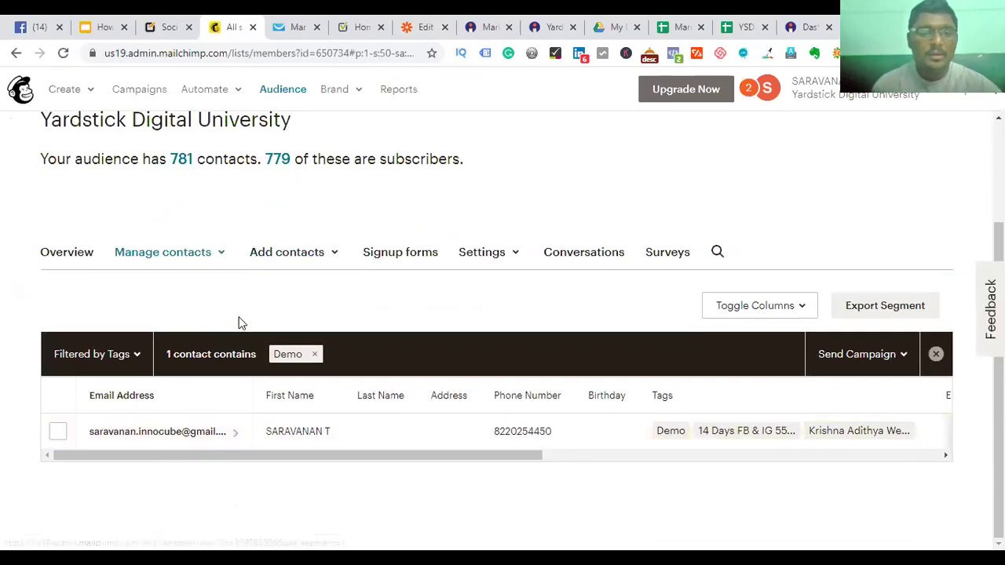
click(297, 23)
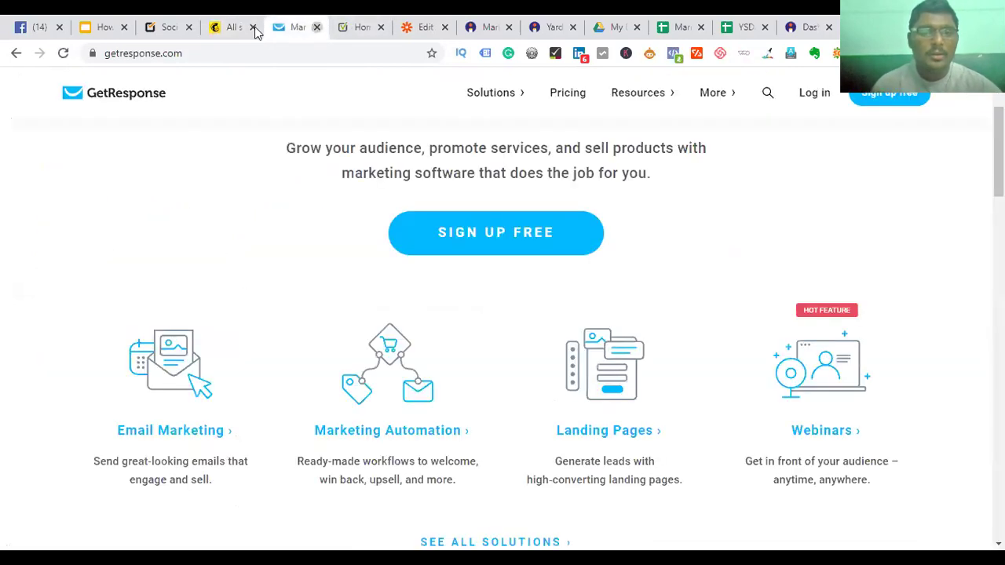
click(316, 27)
click(405, 24)
click(236, 25)
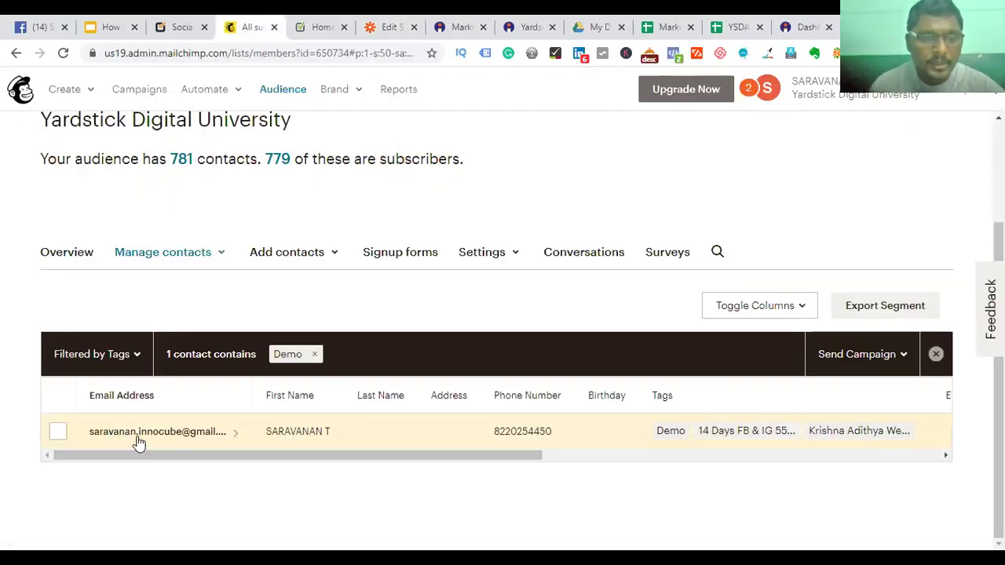
- Check the single Demo-tagged contact in the audience list, then go to Campaigns
scroll(216, 412, up, 1)
scroll(220, 408, down, 1)
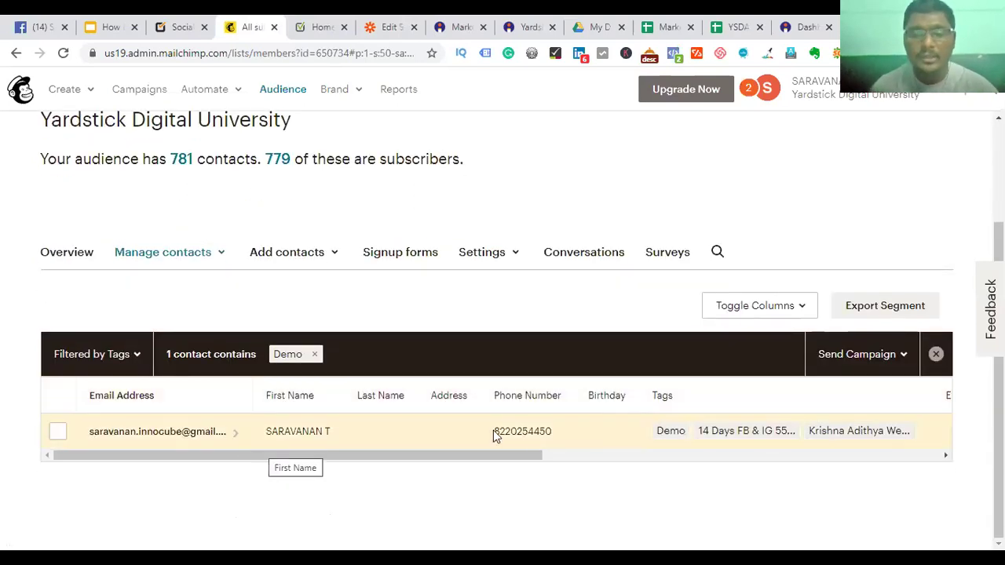
scroll(29, 288, up, 2)
scroll(179, 301, down, 1)
scroll(175, 265, up, 1)
click(133, 91)
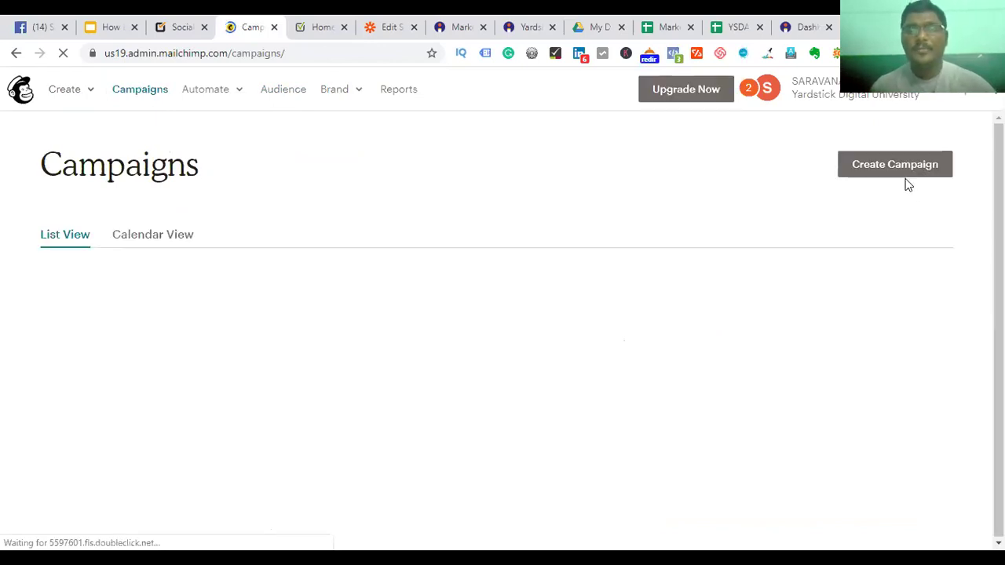
- Create a new email campaign named Demo
click(889, 179)
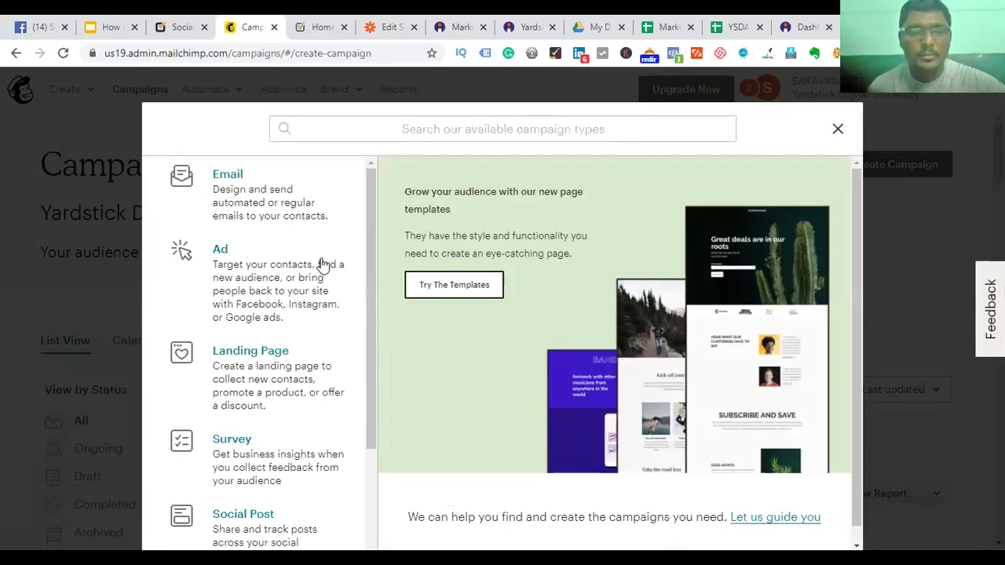
click(255, 196)
click(391, 387)
text(Demo)
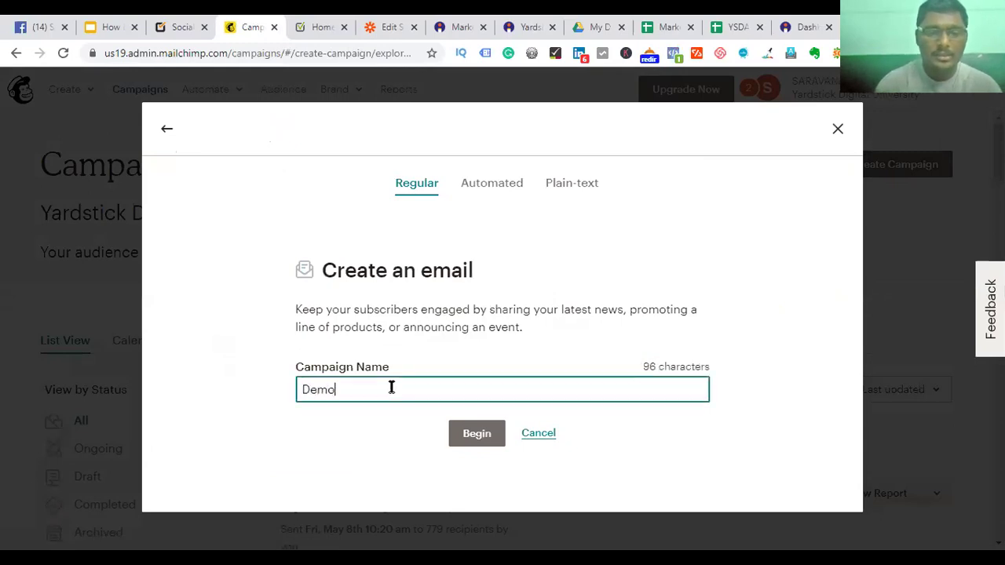
click(476, 433)
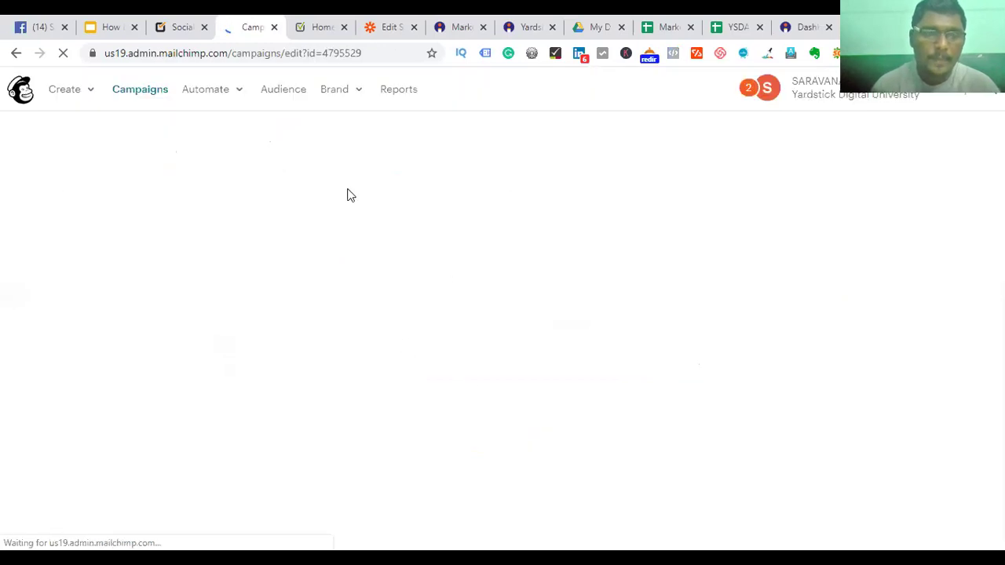
scroll(308, 249, down, 3)
scroll(626, 291, up, 1)
scroll(626, 291, up, 1)
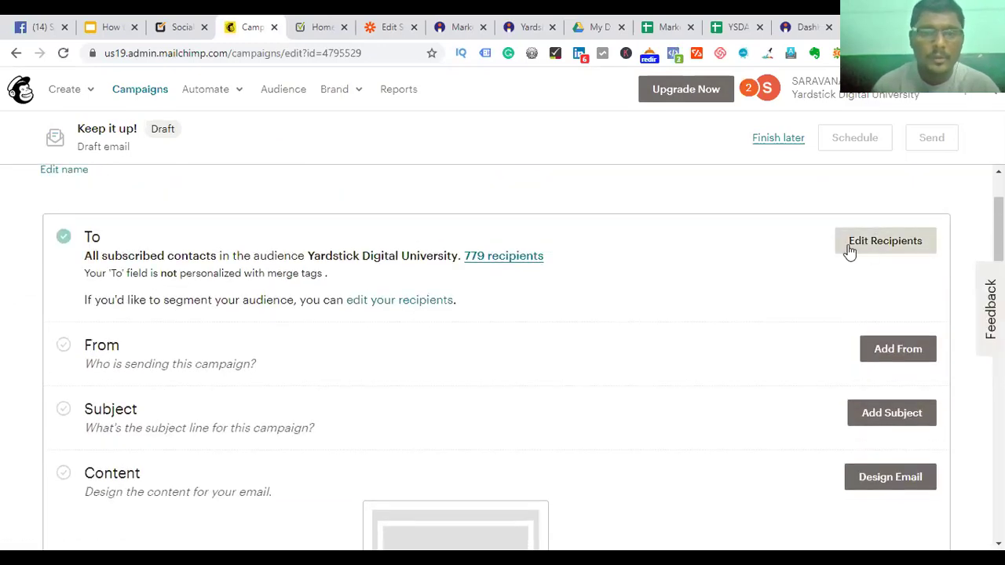
- Send the campaign to the Demo tag, with the To field personalized by *|FNAME|*
click(890, 247)
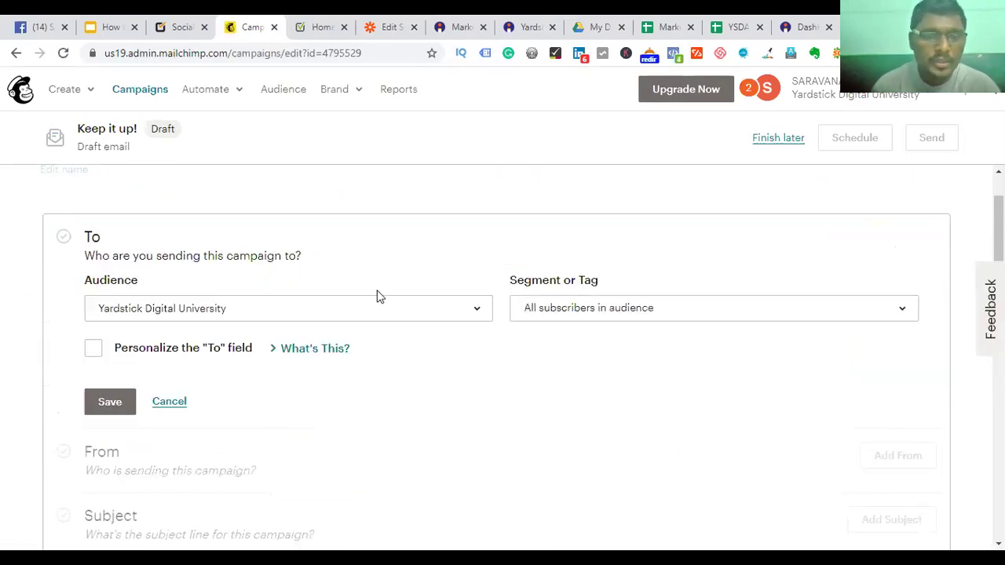
click(623, 309)
scroll(614, 392, down, 5)
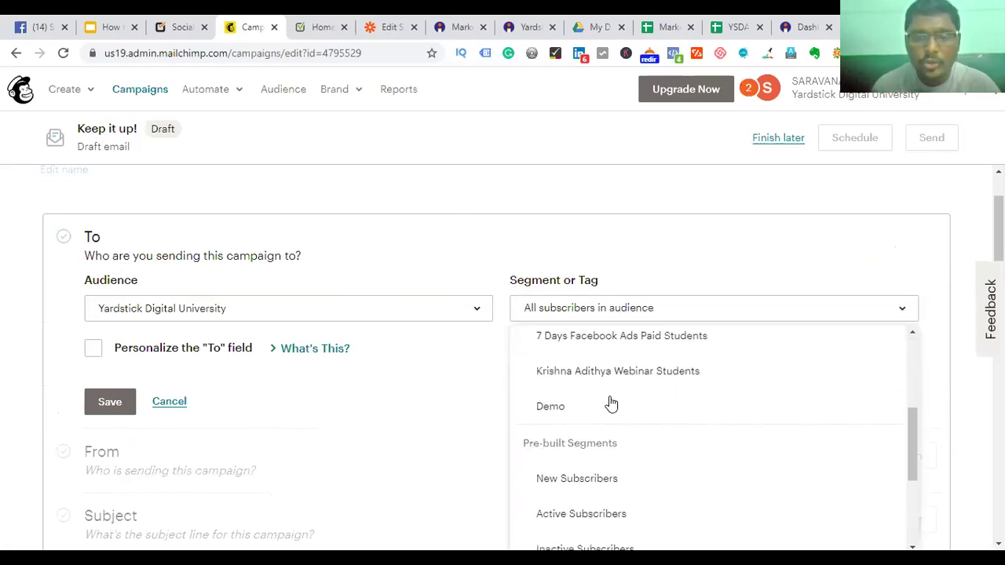
click(574, 414)
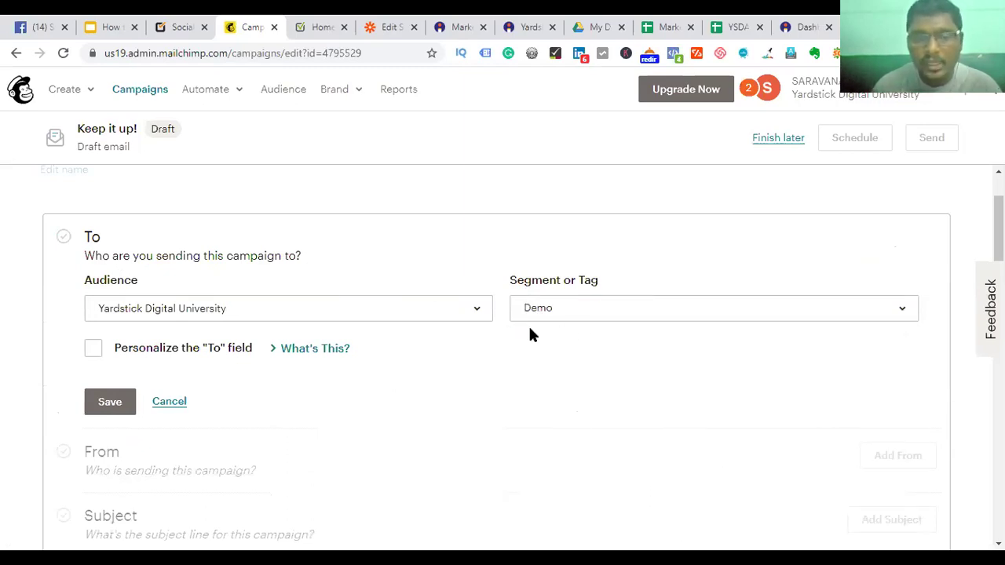
click(91, 349)
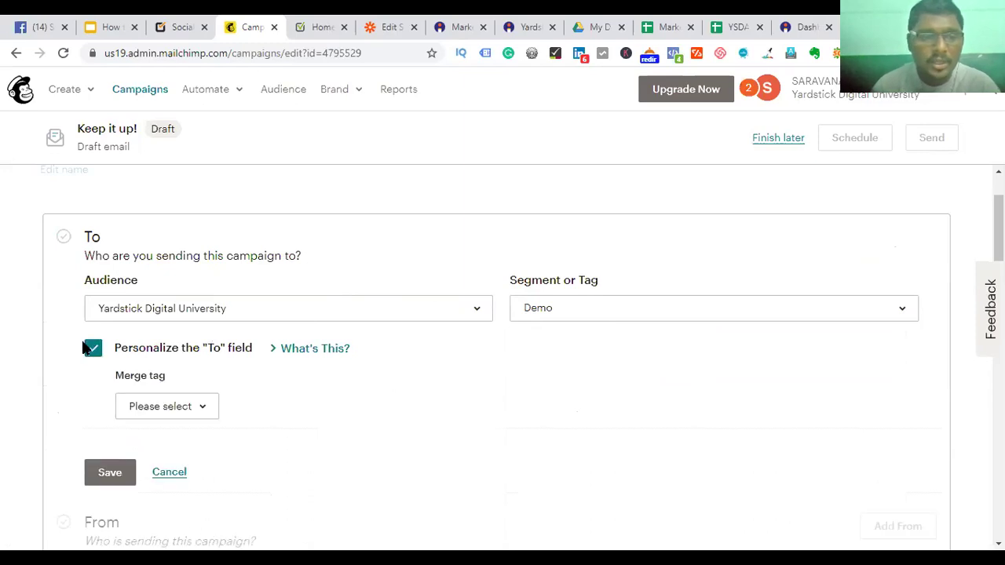
click(188, 406)
click(186, 279)
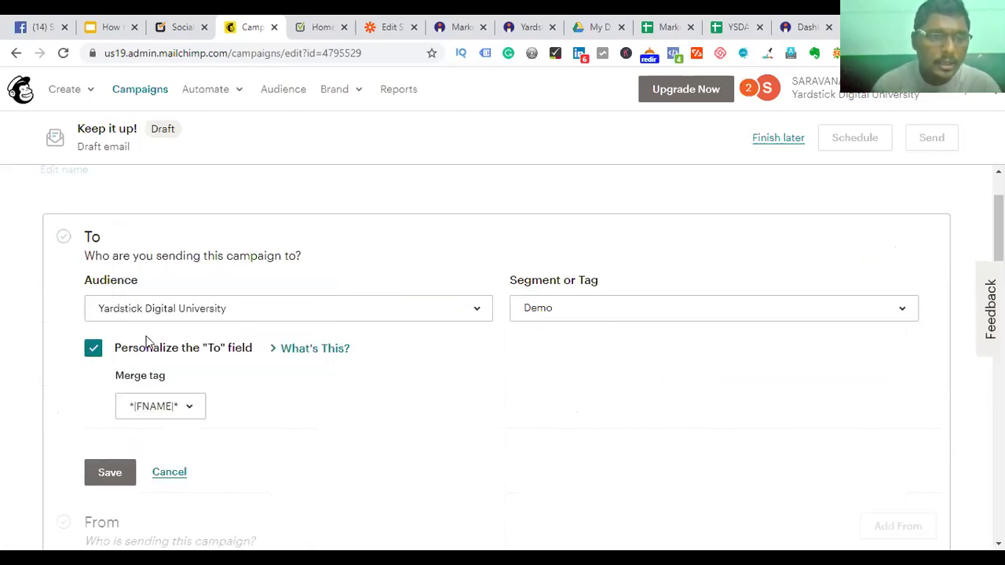
scroll(157, 337, down, 2)
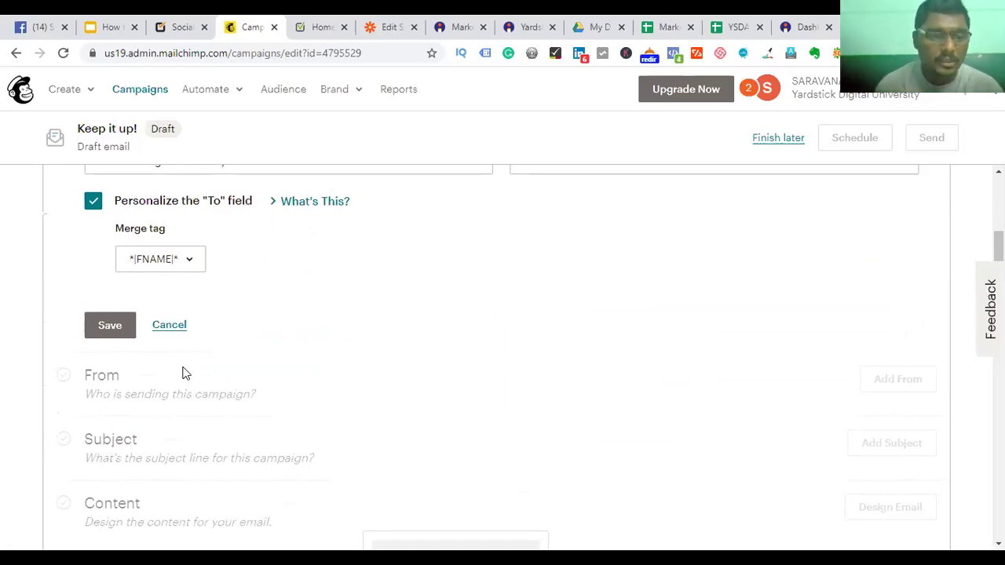
click(111, 326)
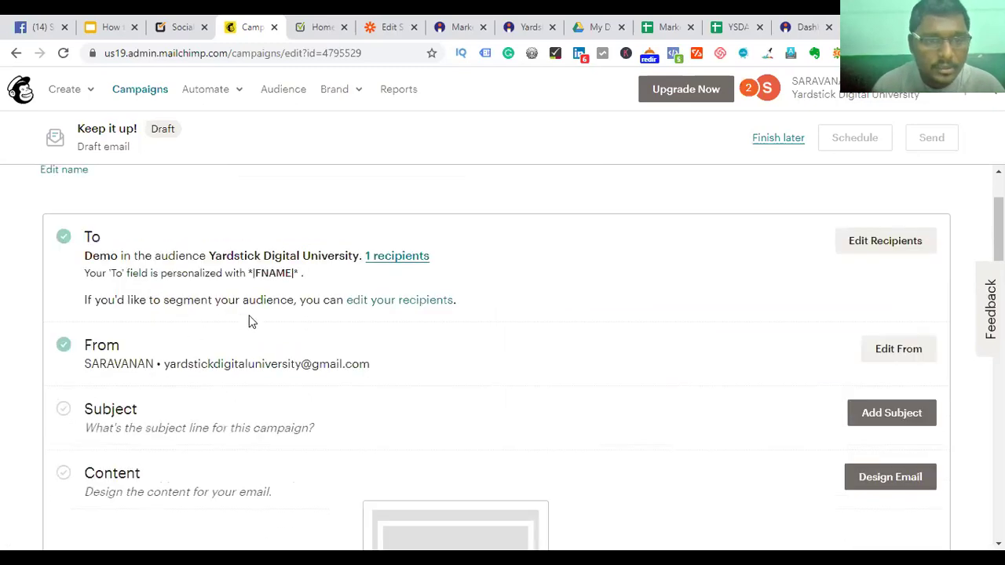
scroll(302, 318, down, 1)
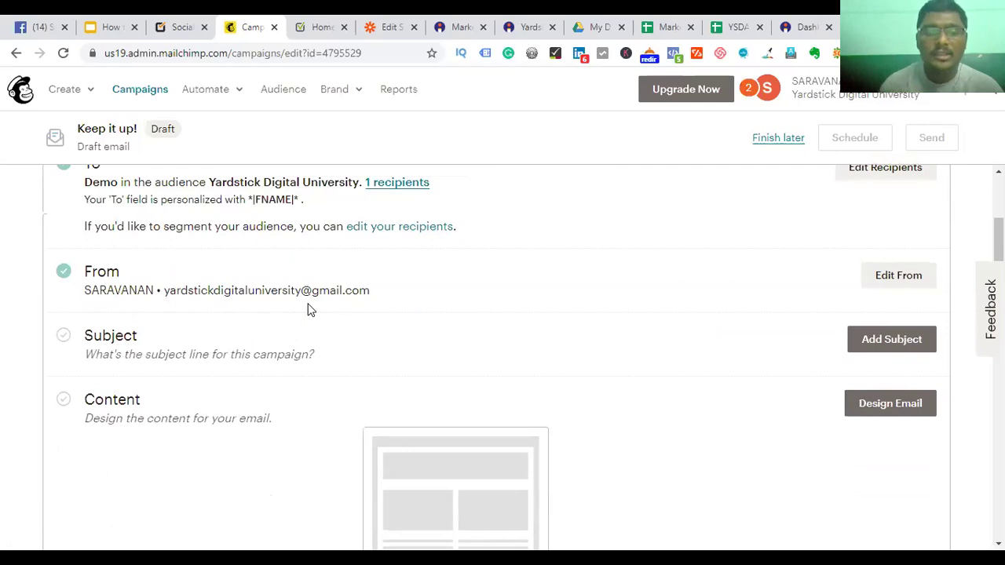
scroll(299, 299, down, 2)
scroll(384, 255, up, 1)
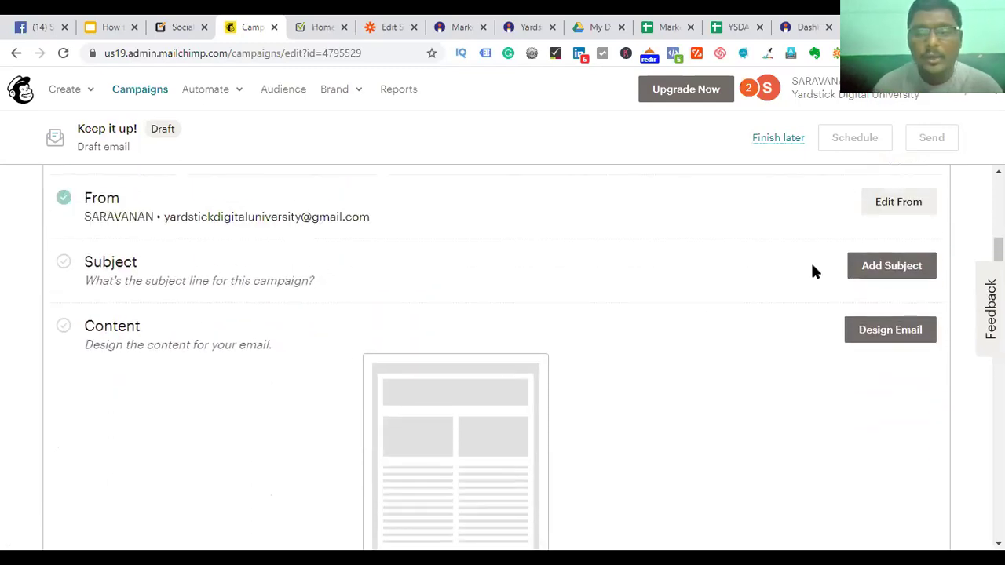
click(890, 265)
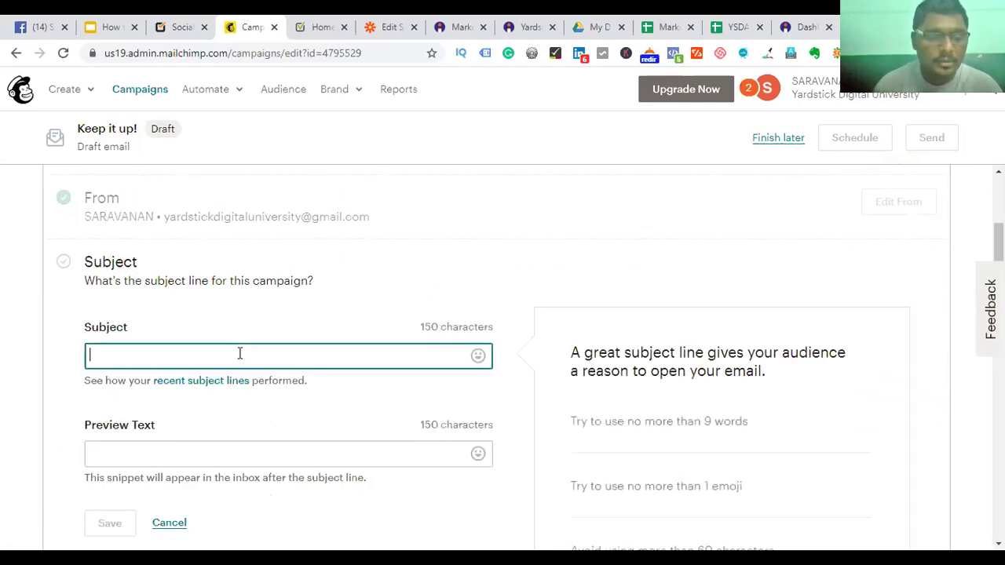
text(Dem)
key(BackSpace)
key(BackSpace)
key(BackSpace)
key(BackSpace)
key(BackSpace)
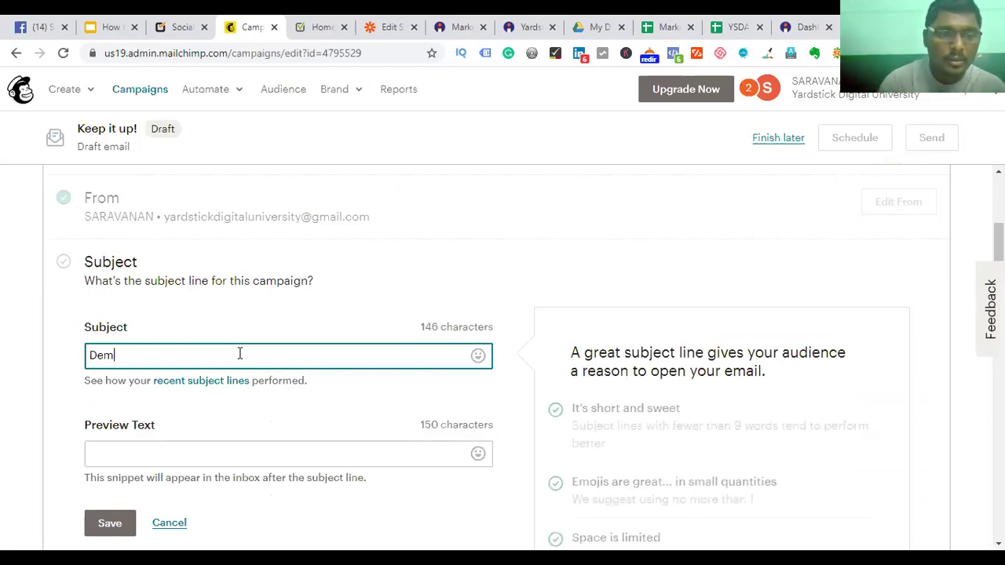
text(Marketom)
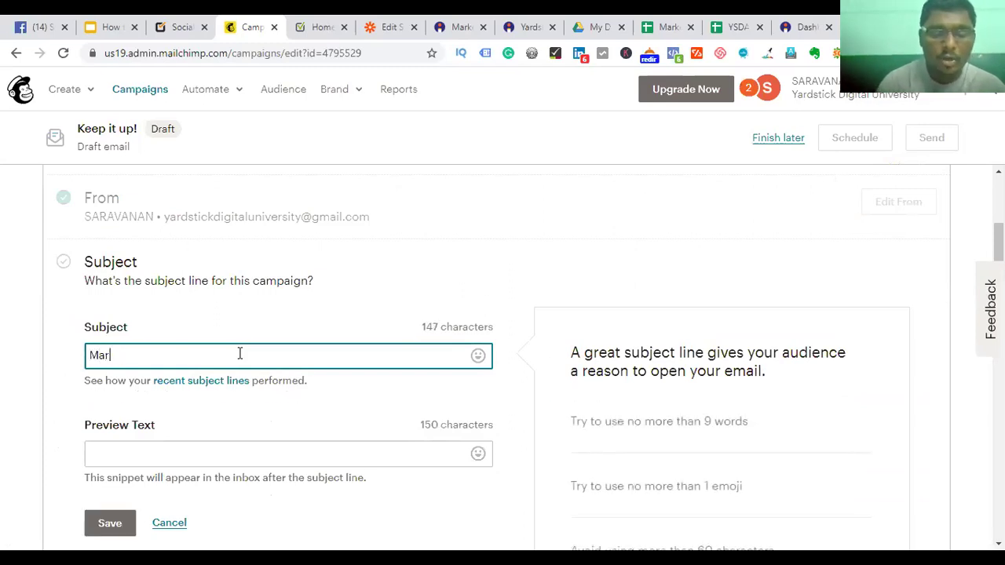
key(BackSpace)
key(BackSpace)
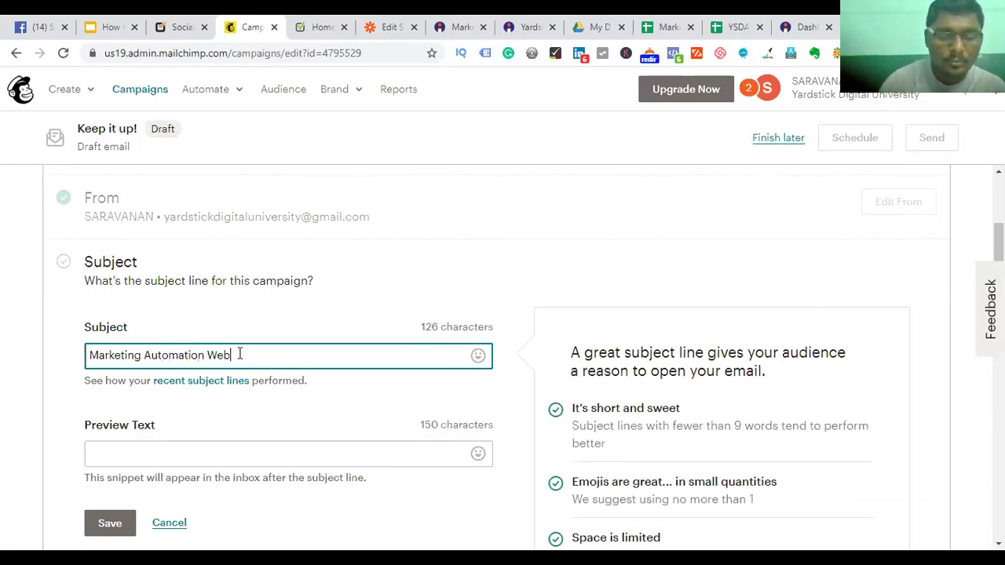
scroll(220, 357, down, 2)
click(184, 314)
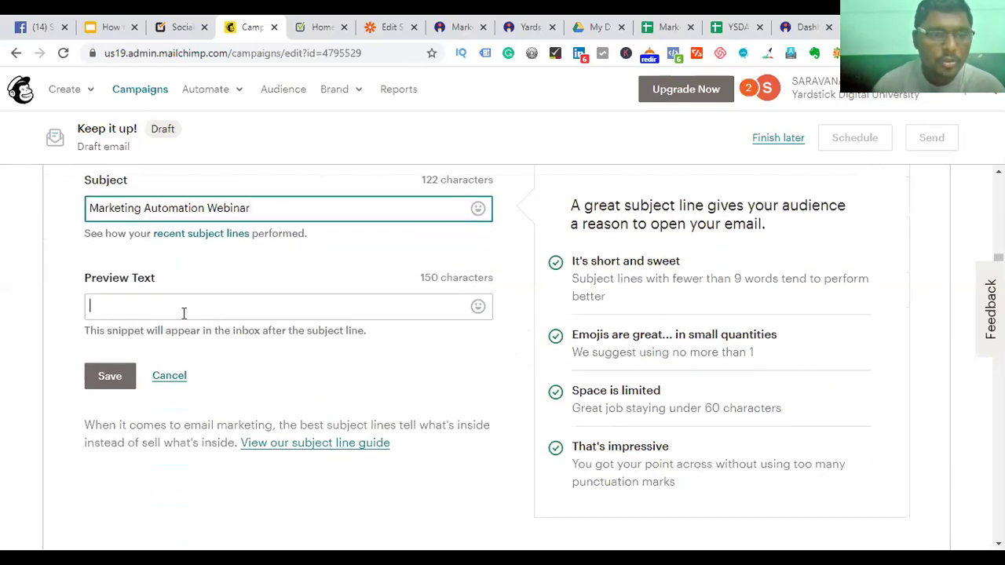
click(188, 208)
click(179, 311)
text(Marketing Automation Webinar)
click(102, 376)
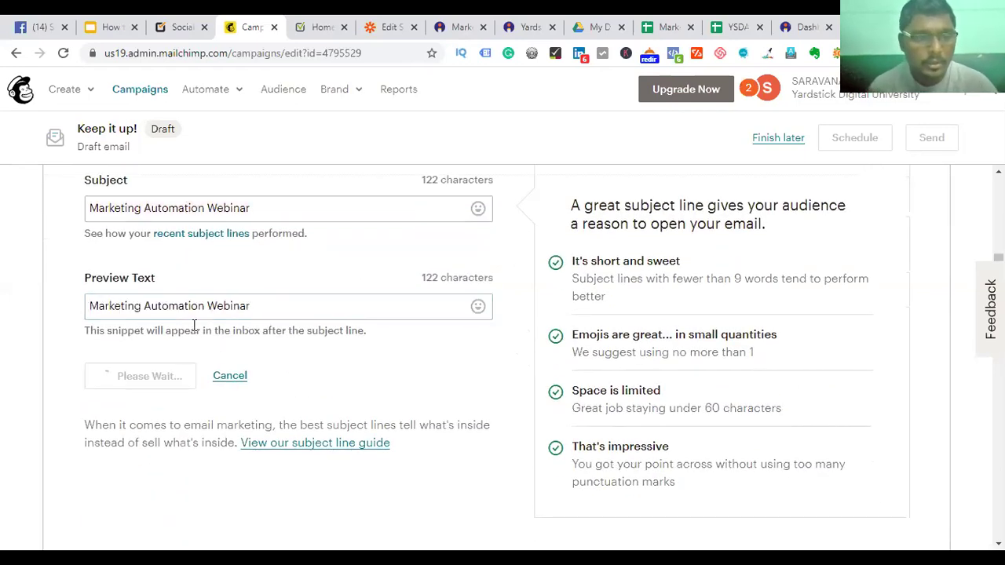
scroll(200, 318, down, 1)
scroll(252, 314, up, 2)
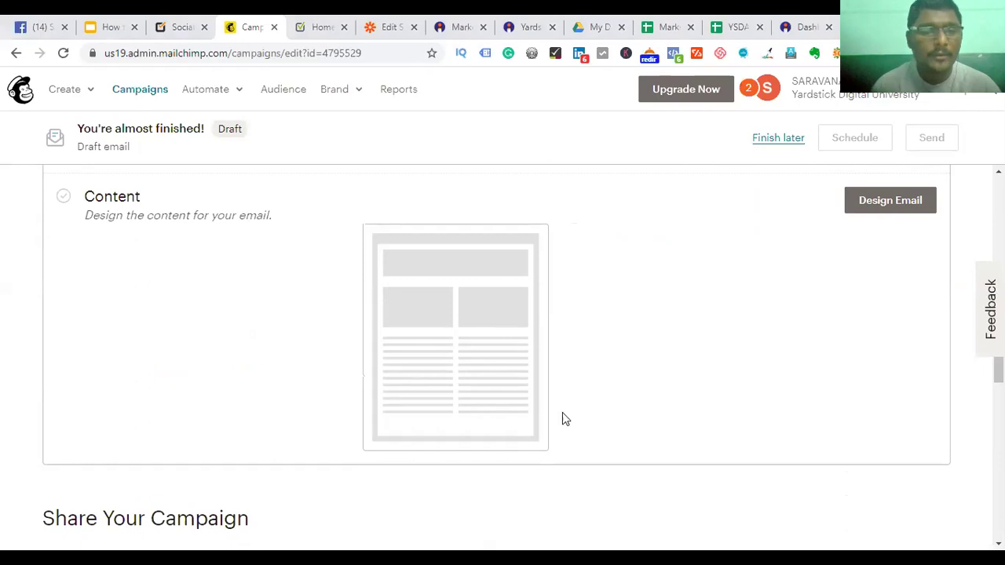
scroll(735, 277, up, 2)
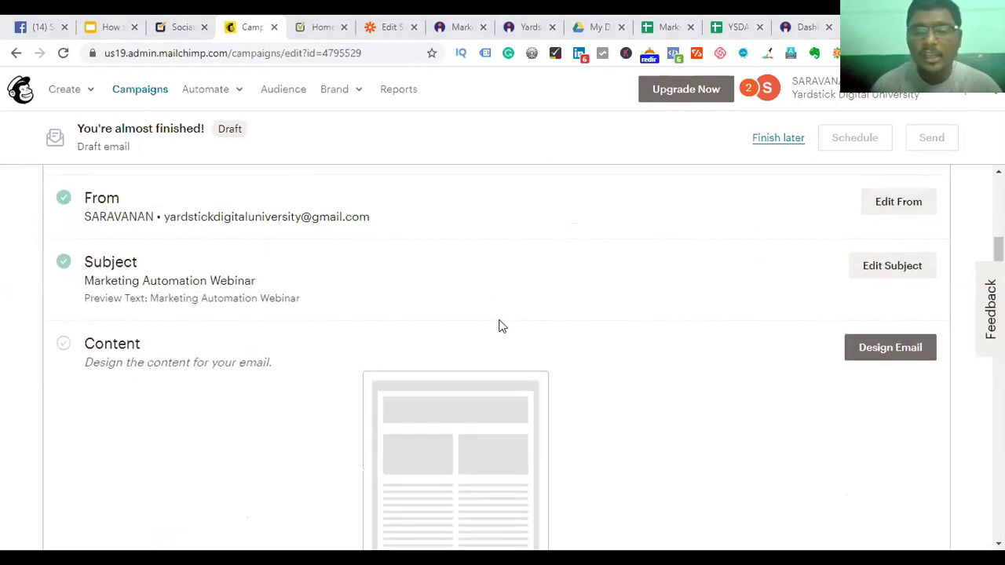
scroll(502, 326, down, 1)
scroll(329, 338, down, 1)
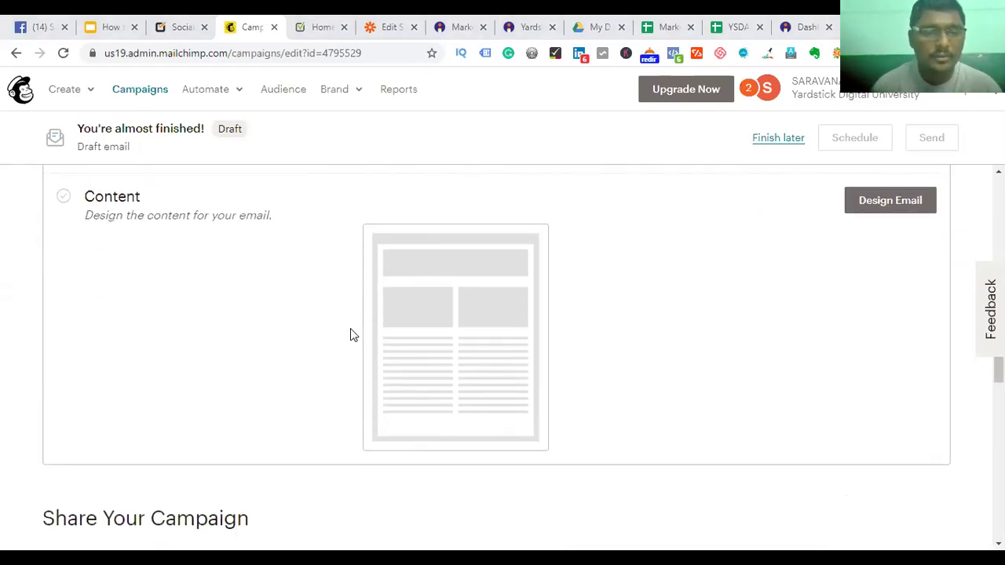
scroll(199, 301, up, 1)
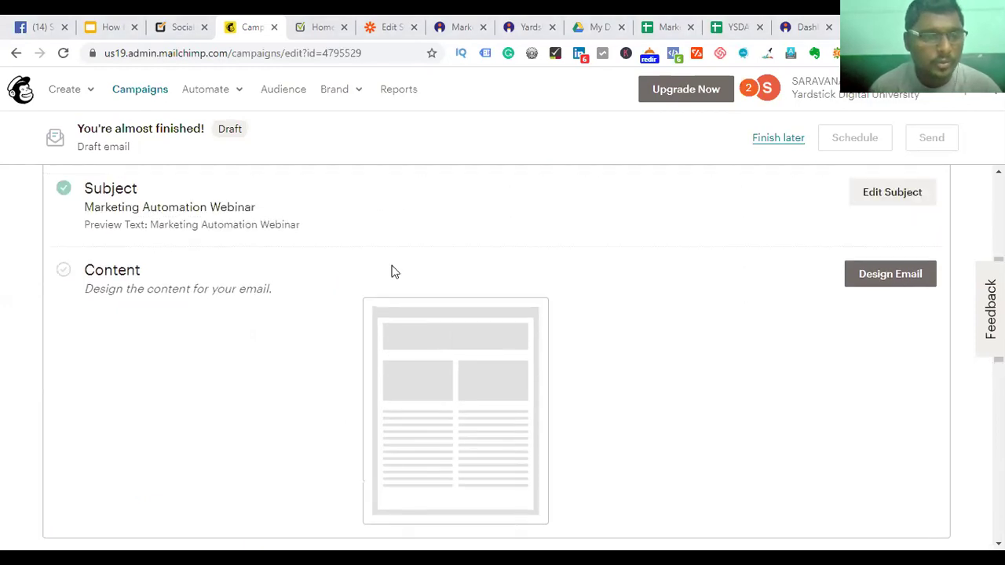
scroll(854, 273, down, 1)
scroll(855, 273, up, 1)
- Open the email template choices, then switch to the Facebook tab with the webinar post
click(907, 274)
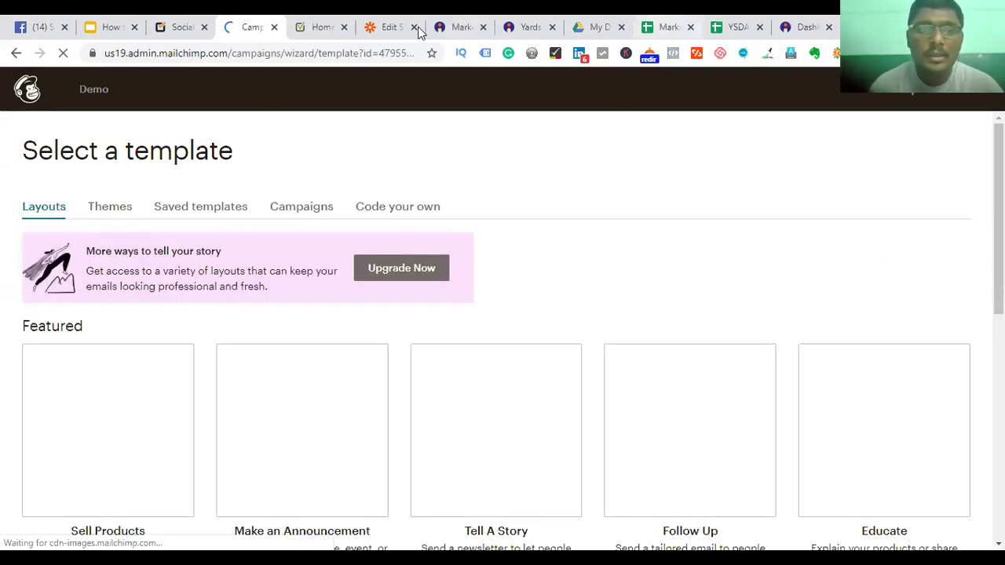
click(38, 25)
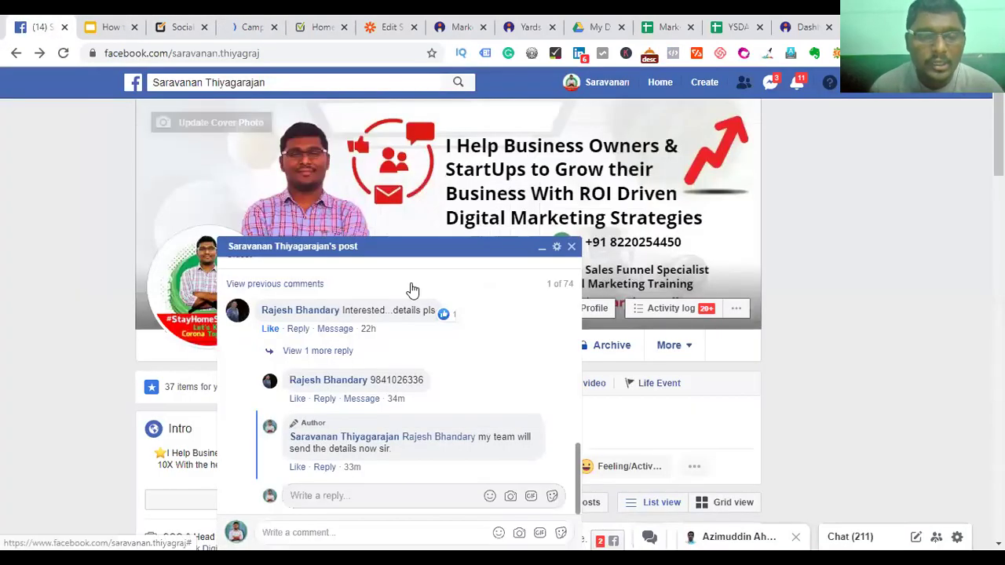
- Expand the webinar post and select its text from Topic through Meeting ID
click(572, 247)
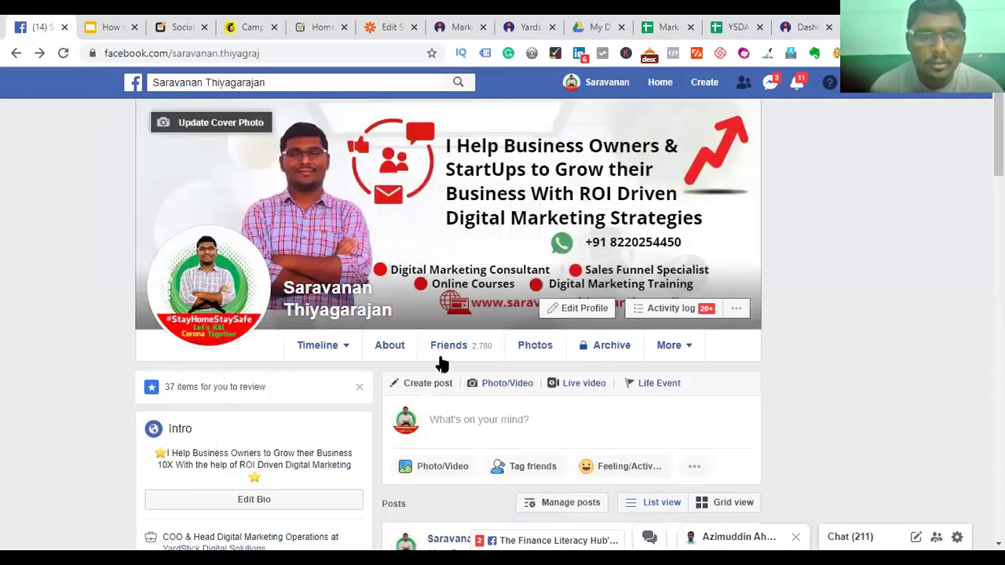
scroll(441, 364, down, 5)
scroll(561, 278, up, 1)
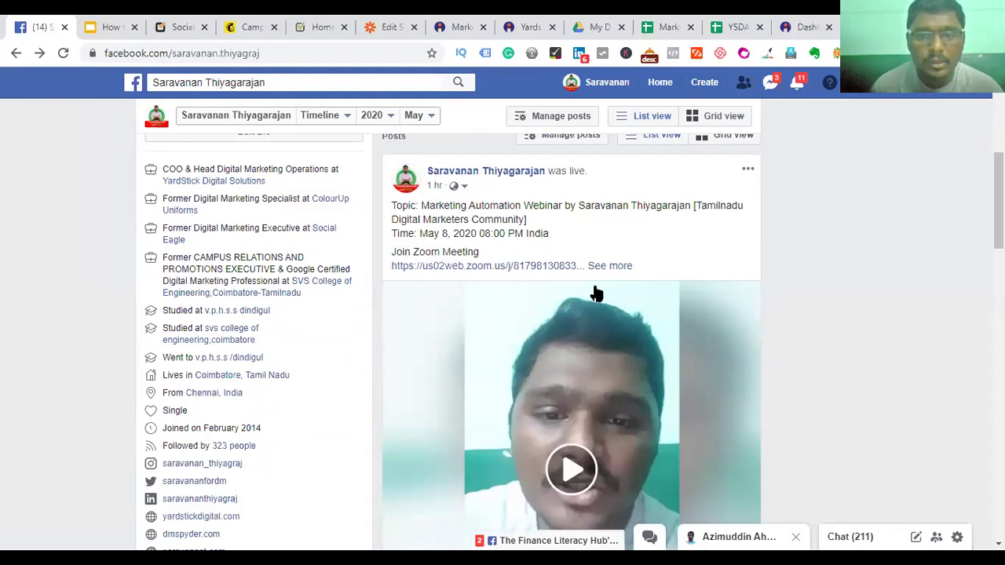
click(608, 267)
drag(525, 284, 440, 253)
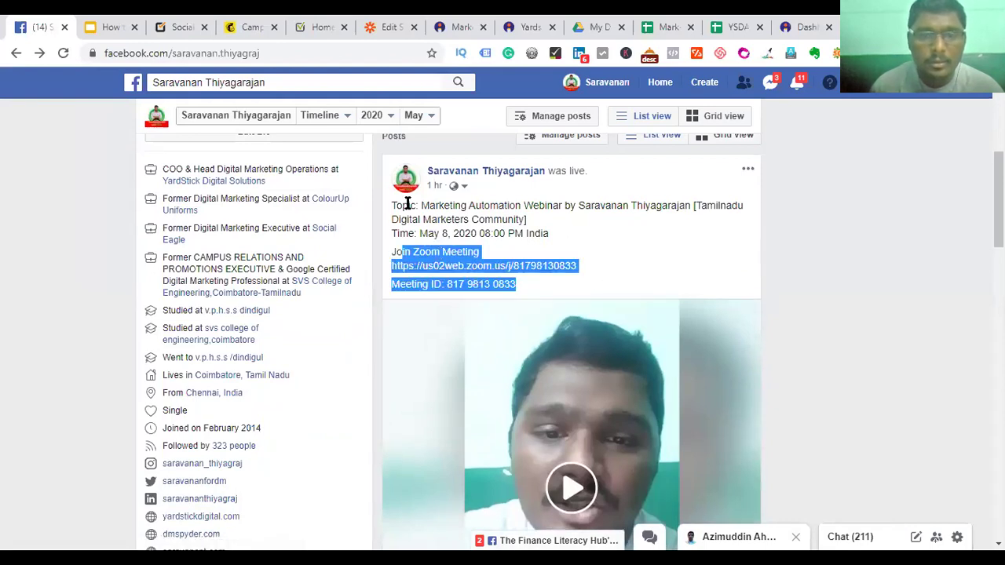
drag(393, 205, 518, 285)
right_click(452, 220)
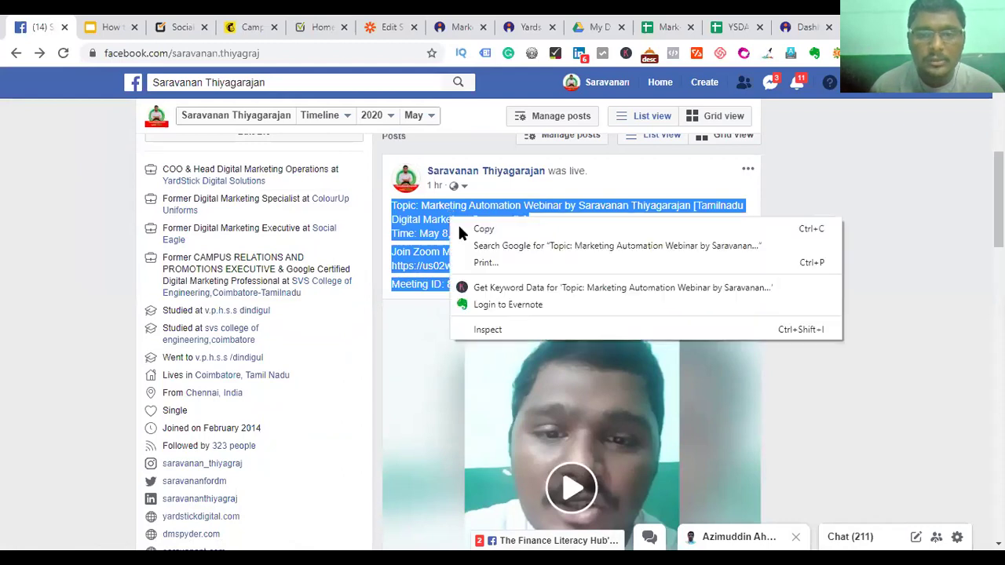
click(110, 19)
- Back in Mailchimp, choose the Basic 1 Column template for the email
click(258, 24)
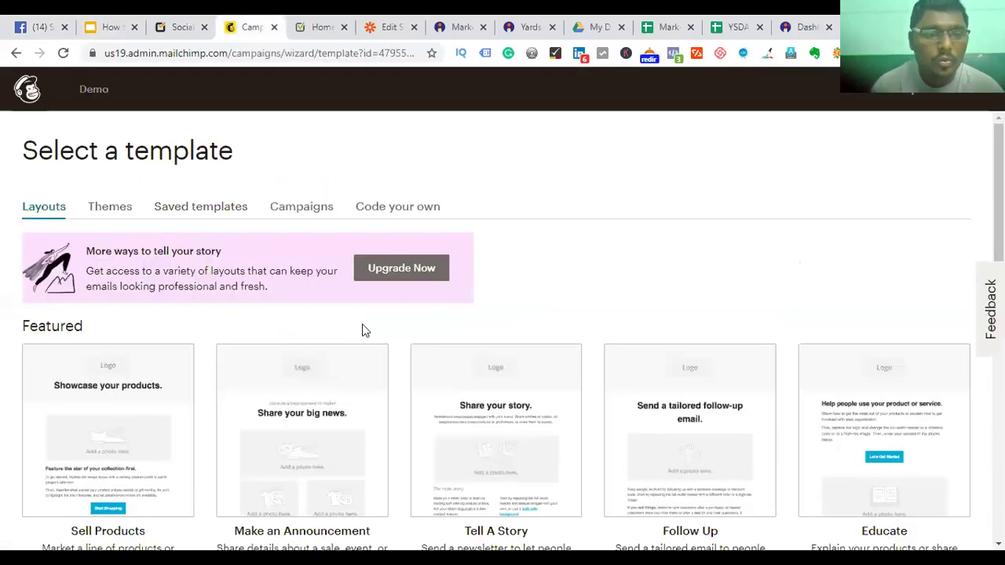
scroll(362, 330, down, 2)
scroll(141, 330, down, 4)
click(108, 325)
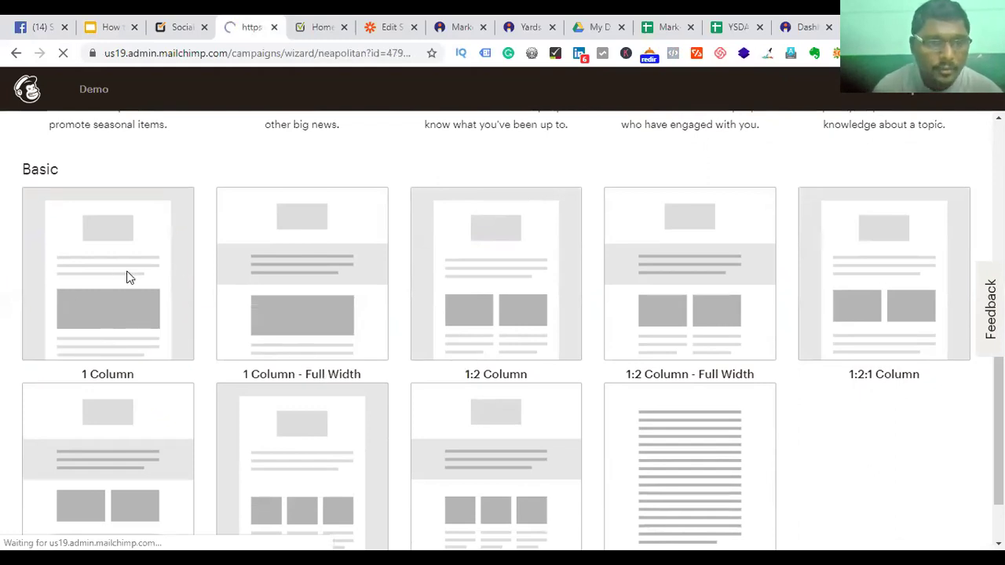
scroll(223, 313, down, 1)
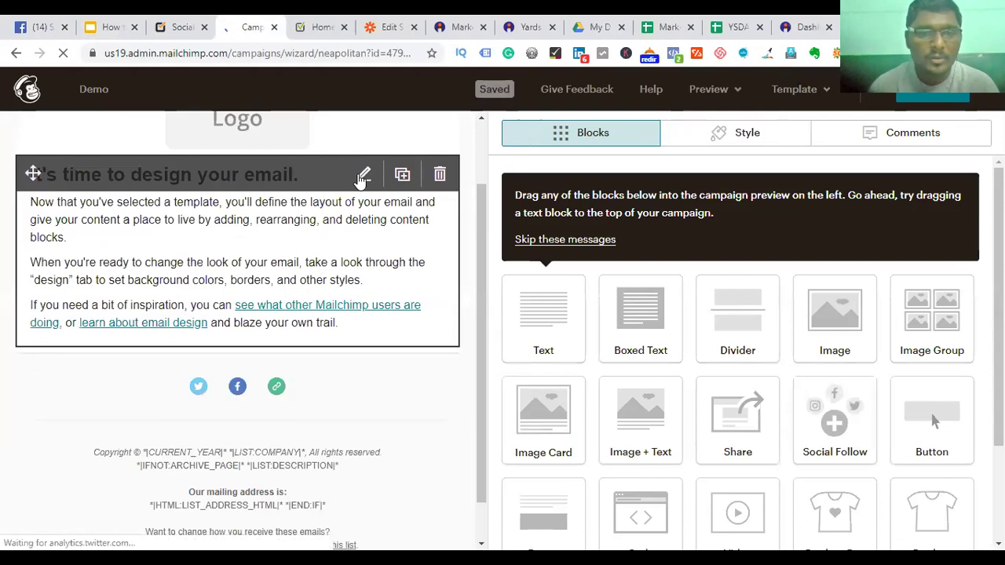
- Clear the placeholder text block and paste in the 'Marketing Automation Webinar' title
click(306, 259)
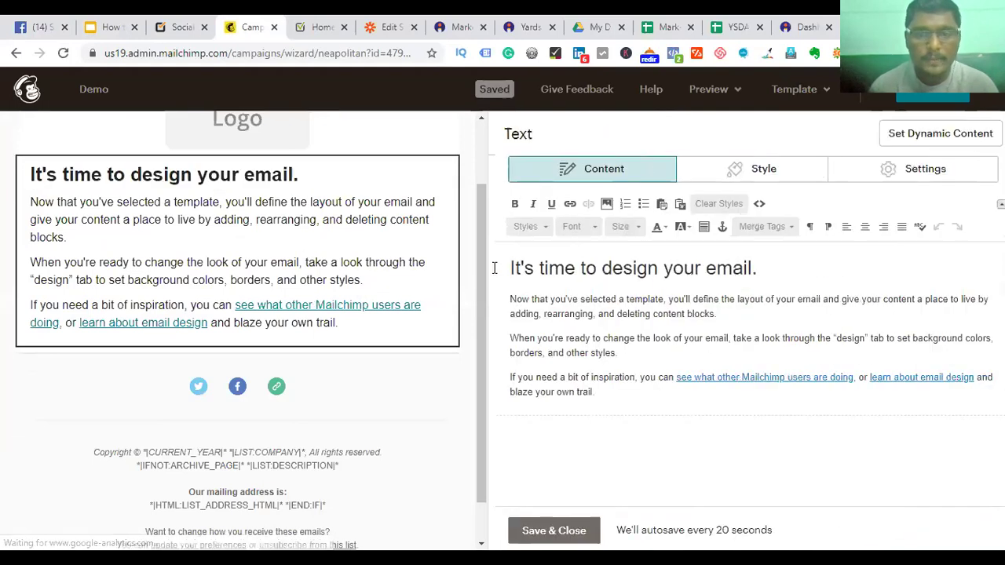
key(ctrl+a)
key(Delete)
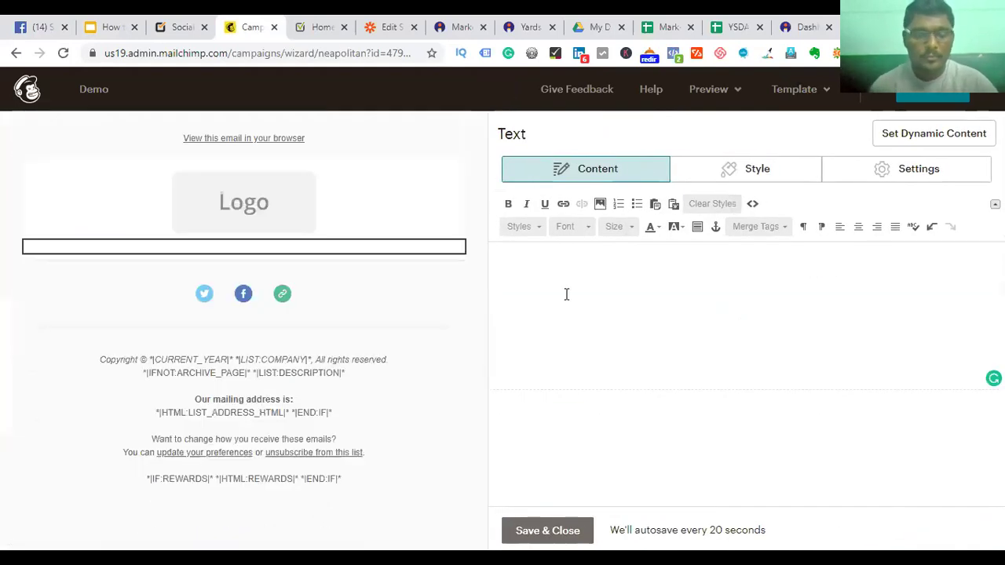
text(Marketing Automation Webinar)
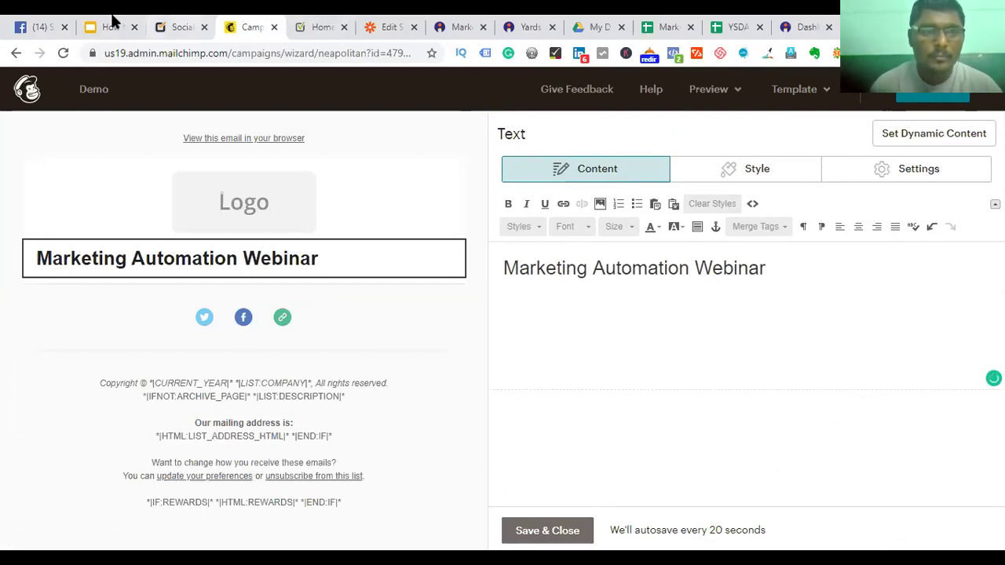
- Copy the webinar details from the Facebook post and paste them below the title
click(51, 24)
right_click(436, 210)
click(459, 218)
click(146, 22)
click(253, 24)
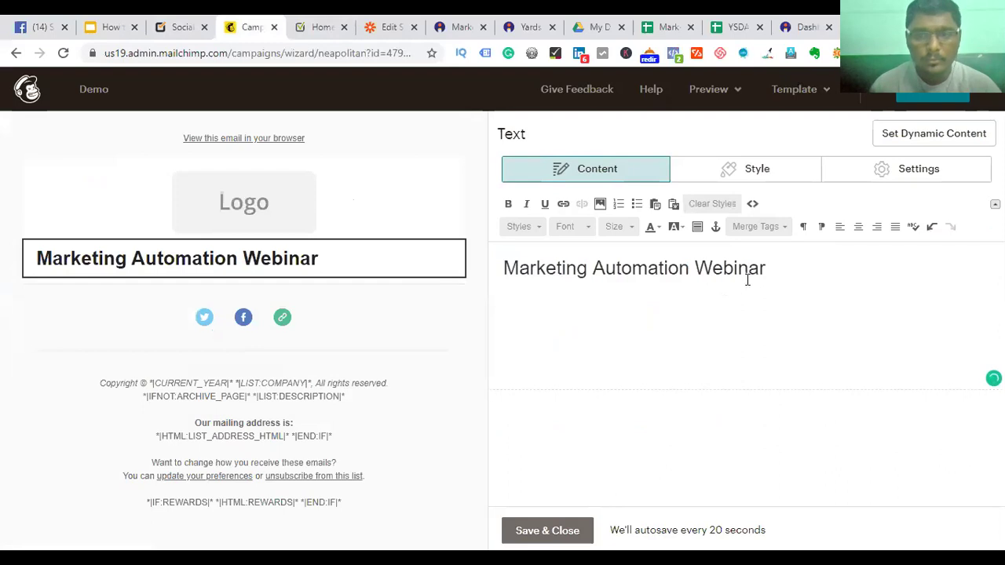
key(ctrl+v)
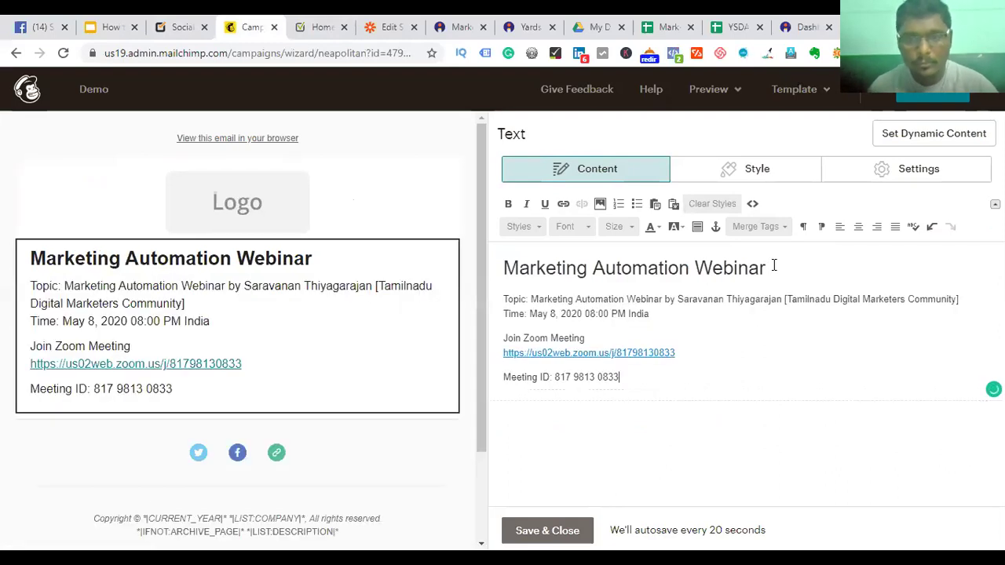
scroll(194, 323, down, 1)
scroll(195, 323, up, 1)
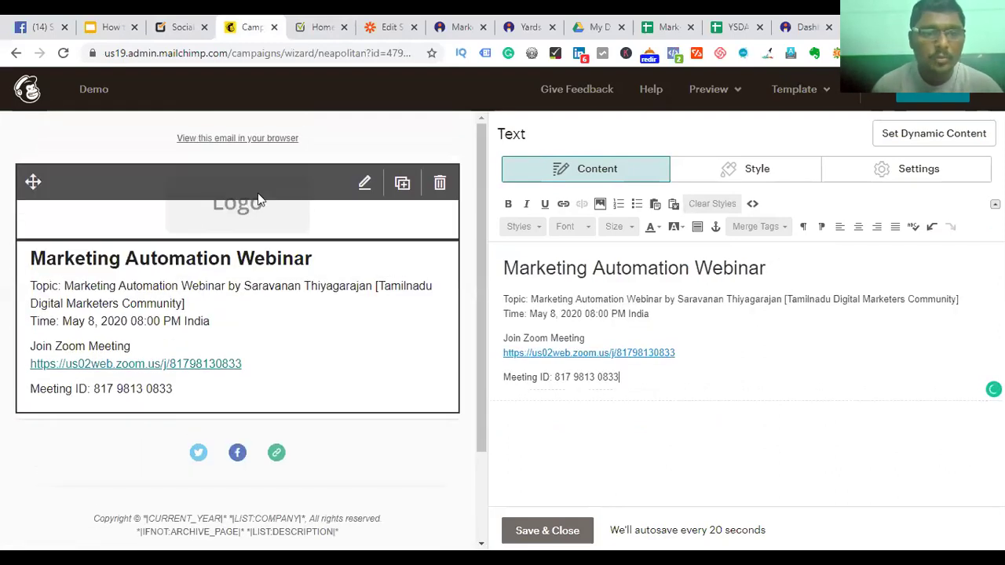
- Replace the placeholder logo with ysd logo jpeg.jpg, shrunk to about 20% display size
click(367, 184)
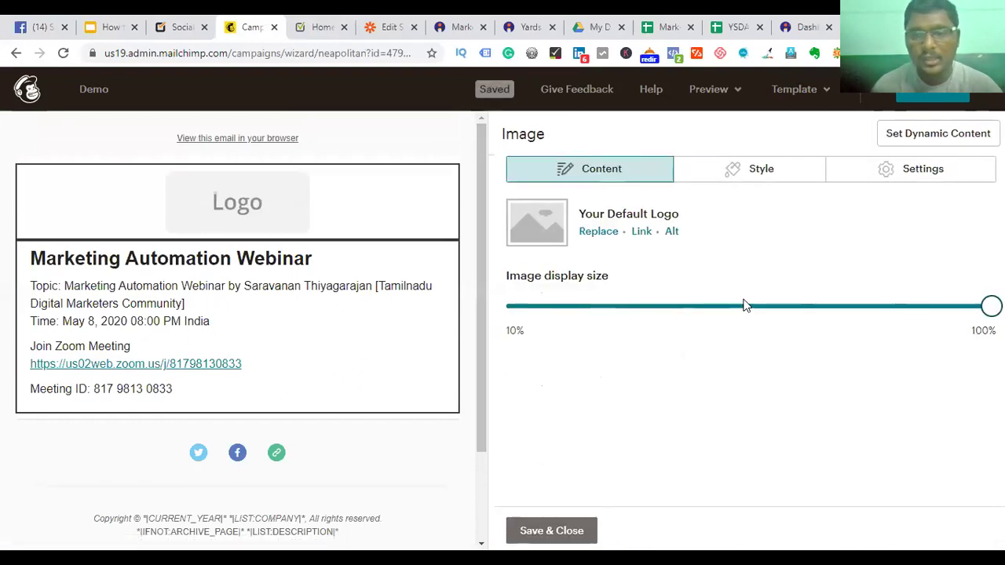
click(596, 235)
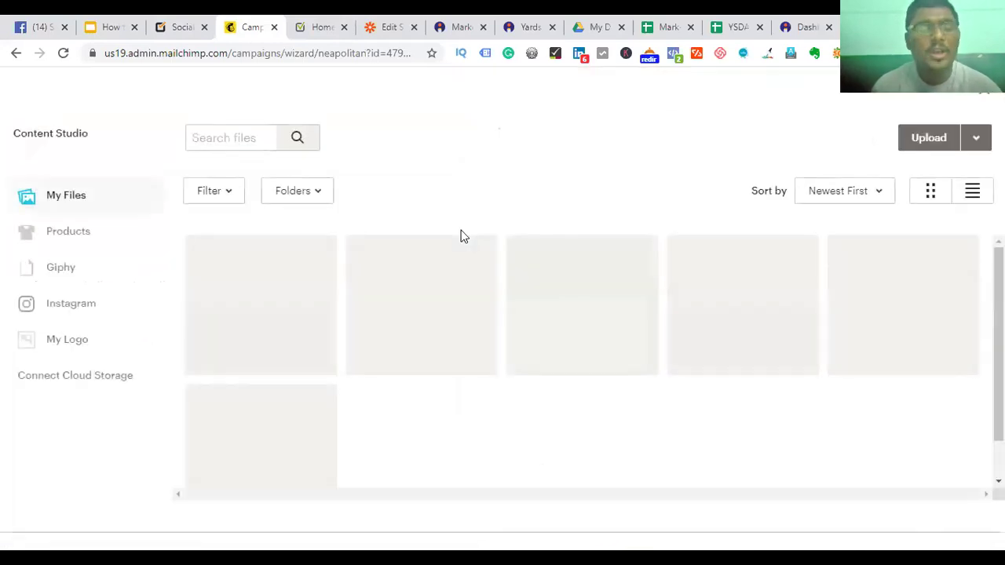
click(909, 283)
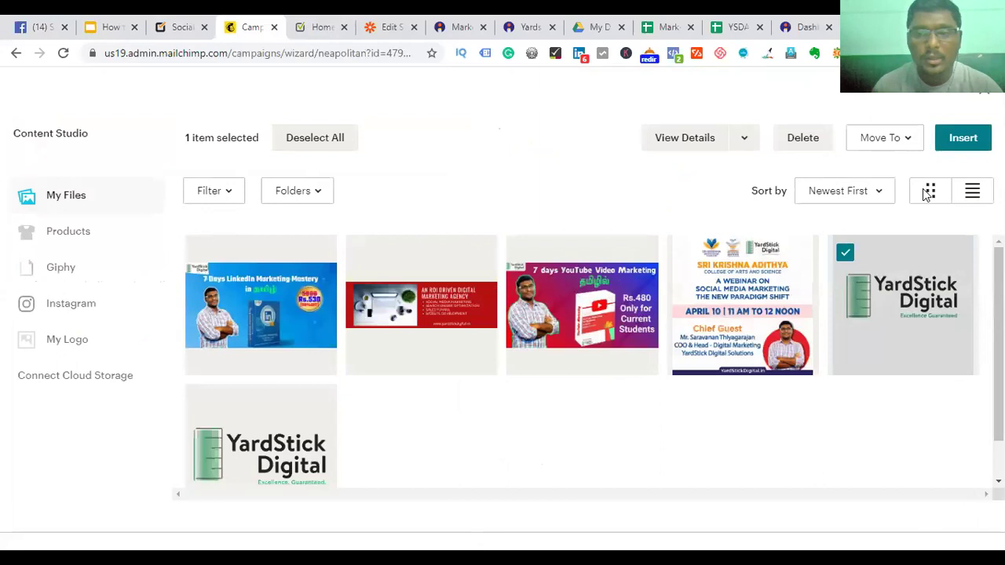
click(964, 139)
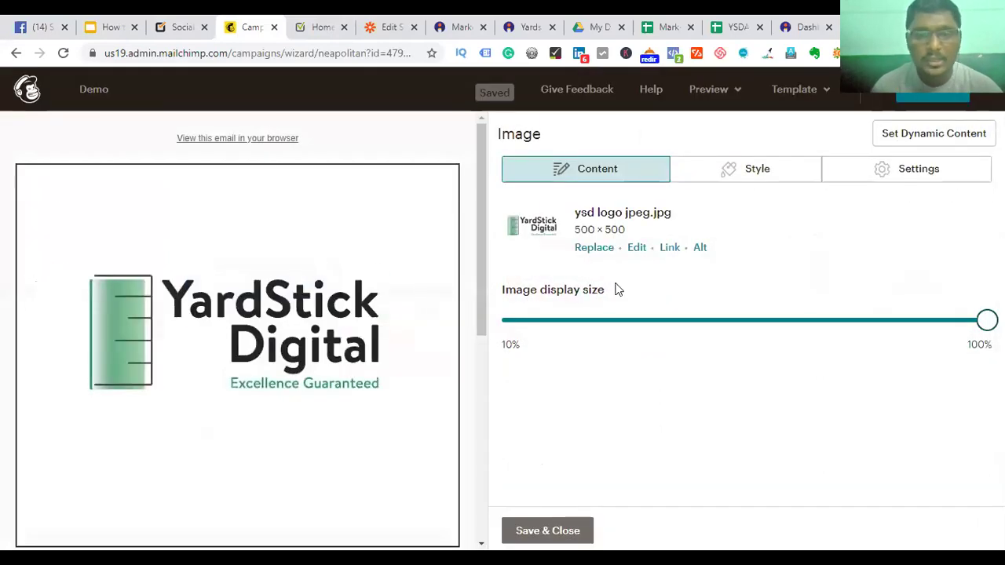
drag(984, 322, 594, 319)
scroll(212, 330, down, 1)
scroll(212, 330, down, 1)
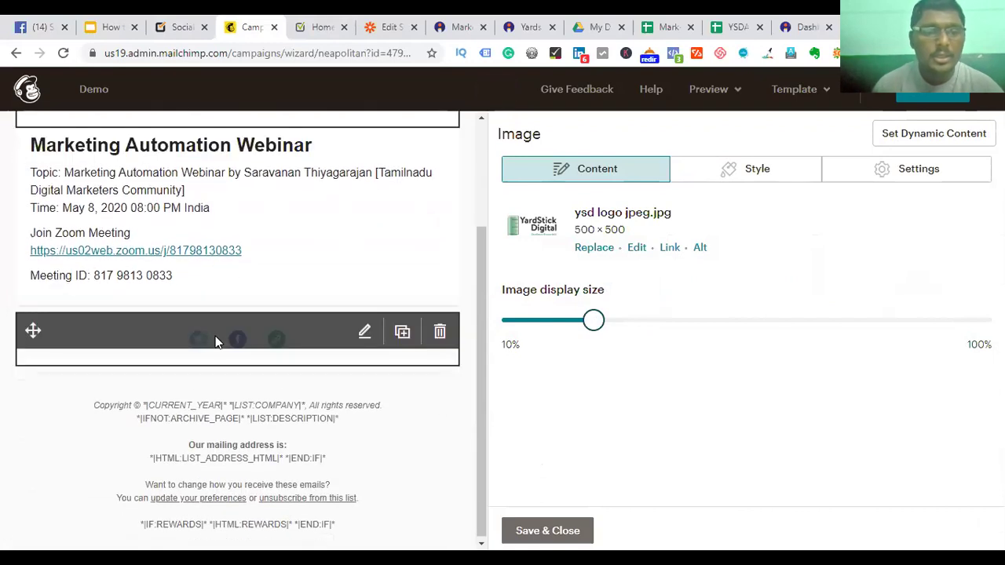
scroll(202, 331, up, 2)
click(315, 287)
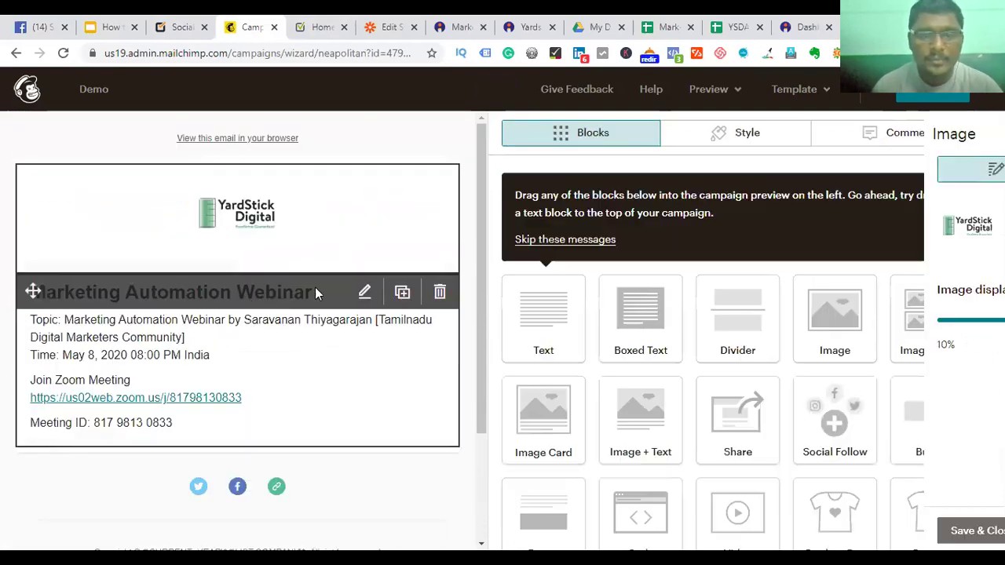
click(295, 320)
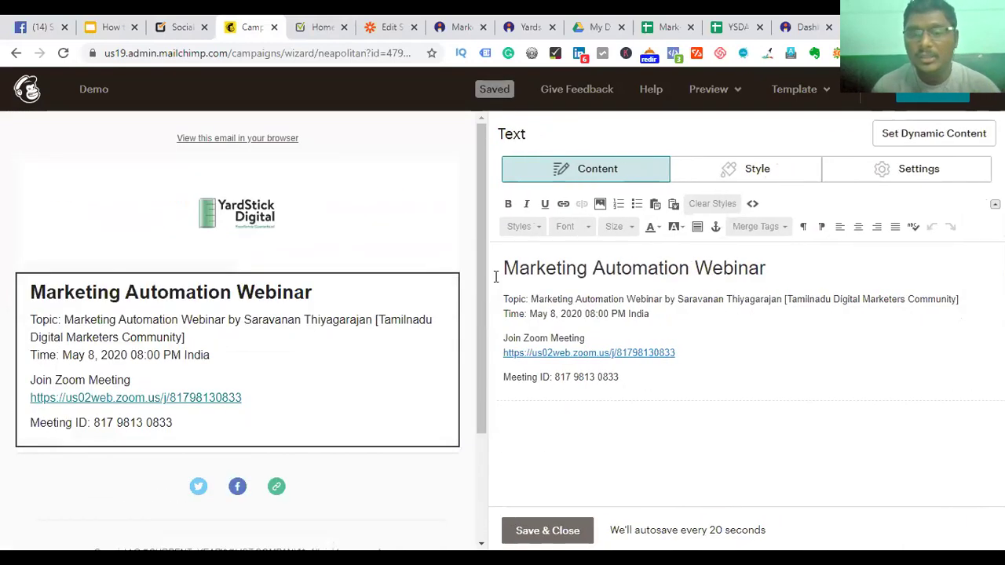
- Add a 'Dear *|FNAME|*,' greeting line above the webinar heading
key(Return)
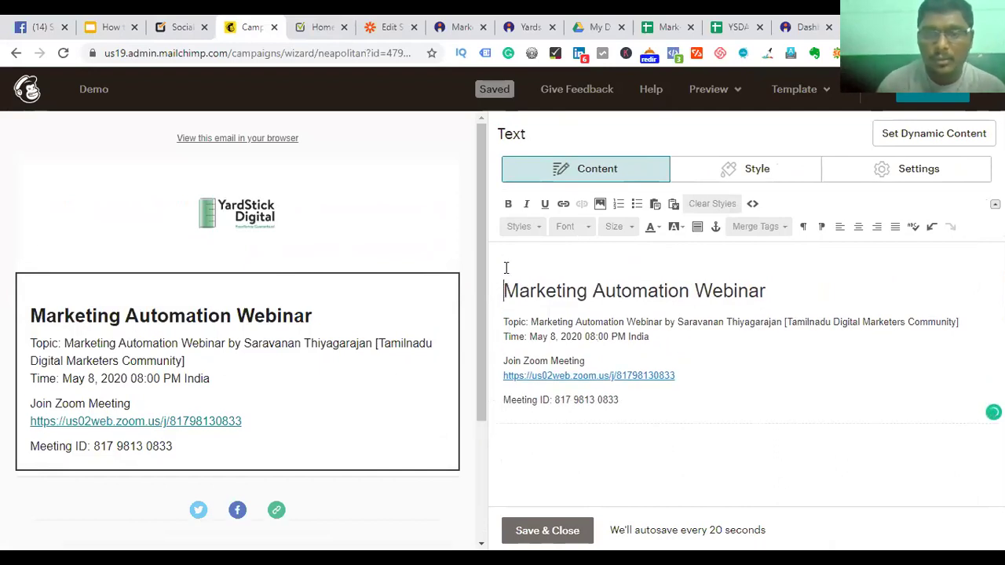
text(Dear)
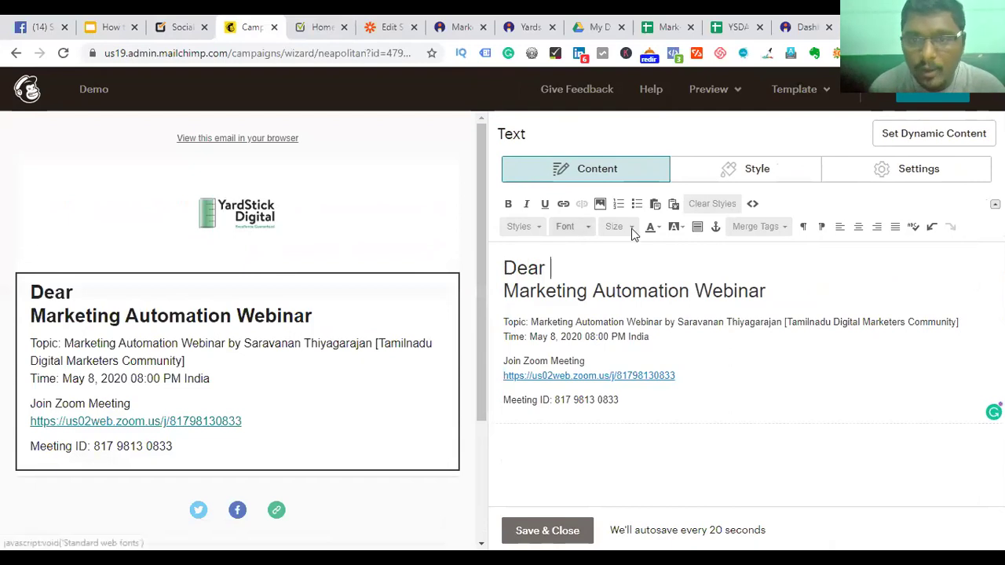
click(766, 228)
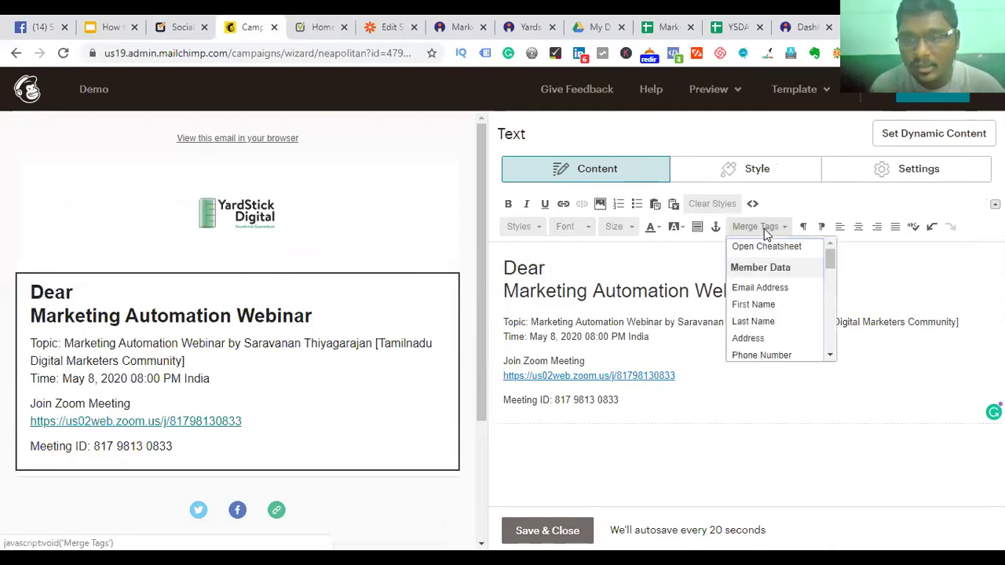
click(766, 308)
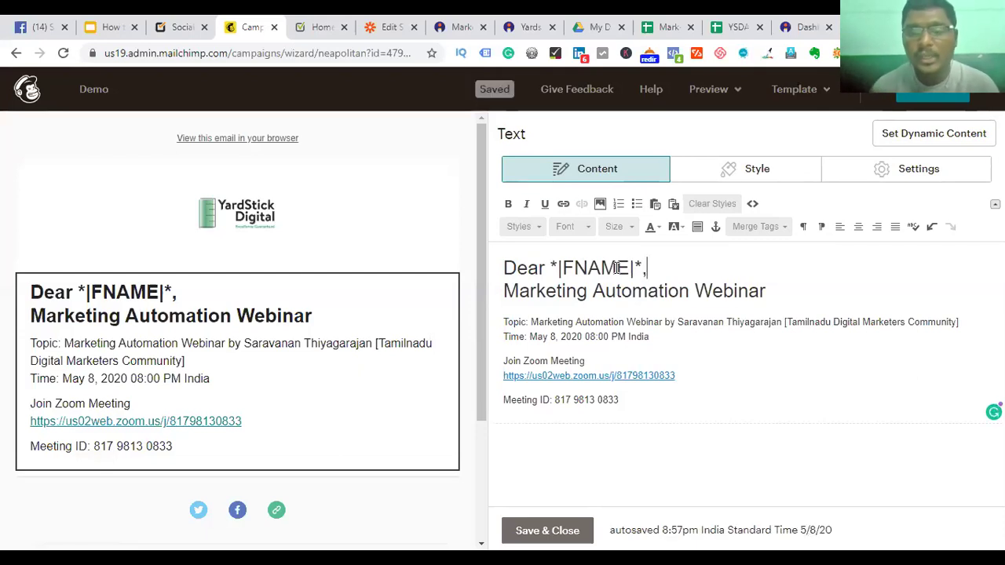
- Remove the blank line below the greeting and save the text block
scroll(123, 377, down, 1)
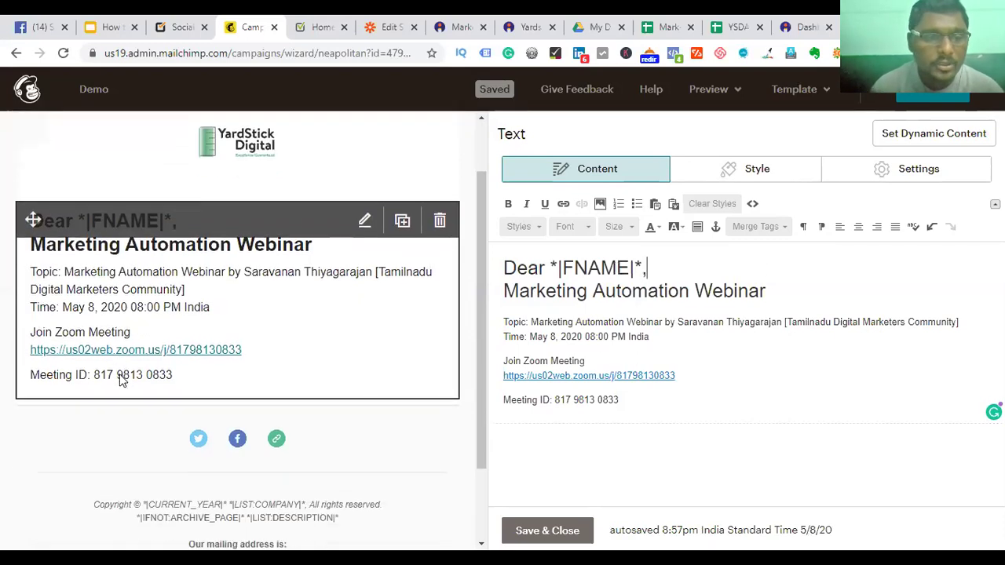
key(Return)
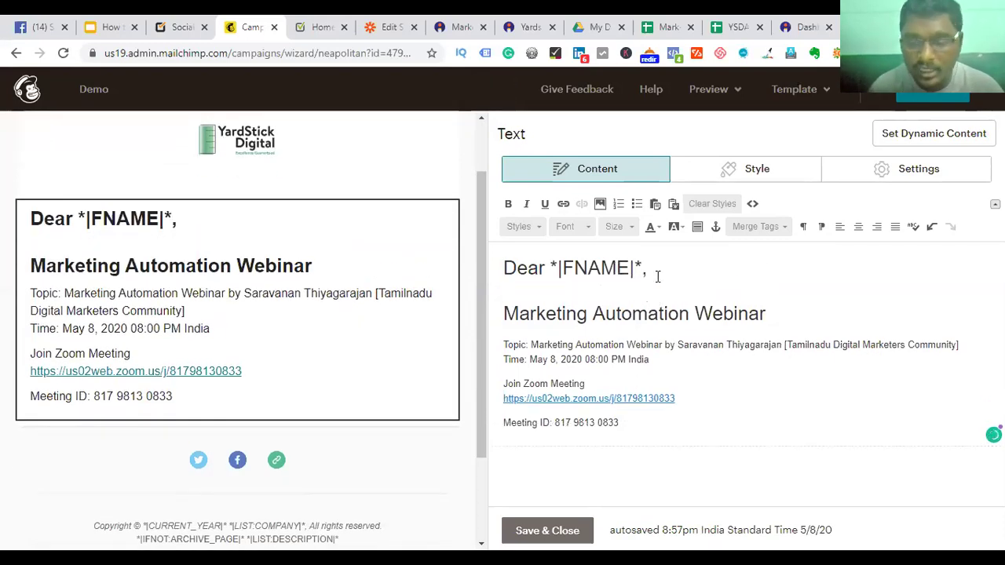
key(BackSpace)
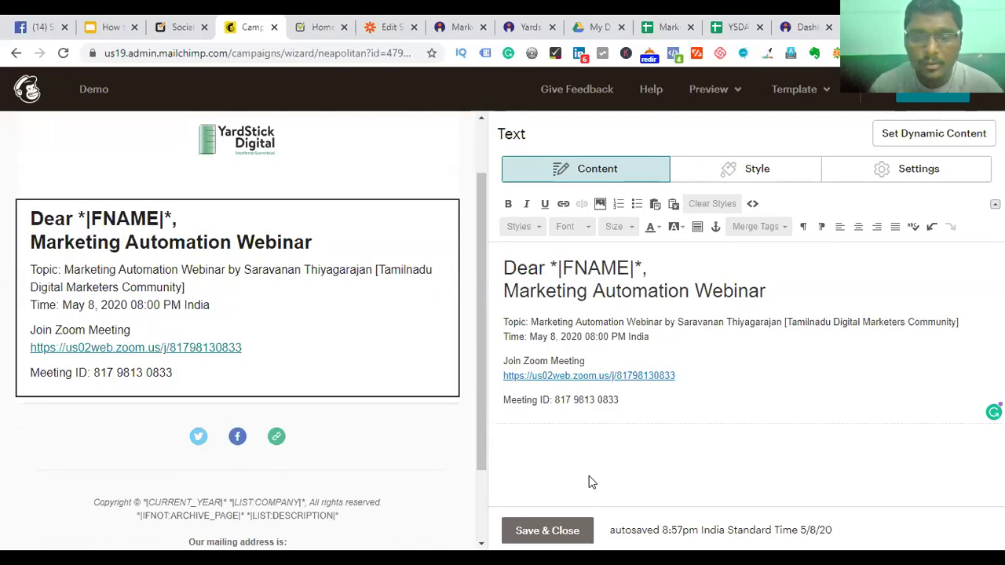
key(Tab)
key(Return)
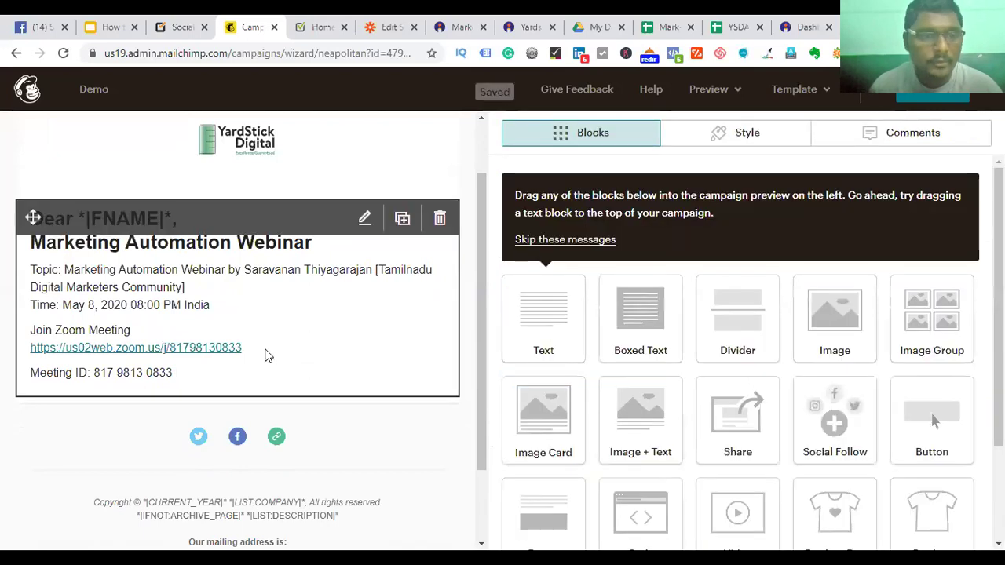
scroll(264, 355, down, 2)
scroll(644, 345, down, 2)
scroll(236, 306, up, 3)
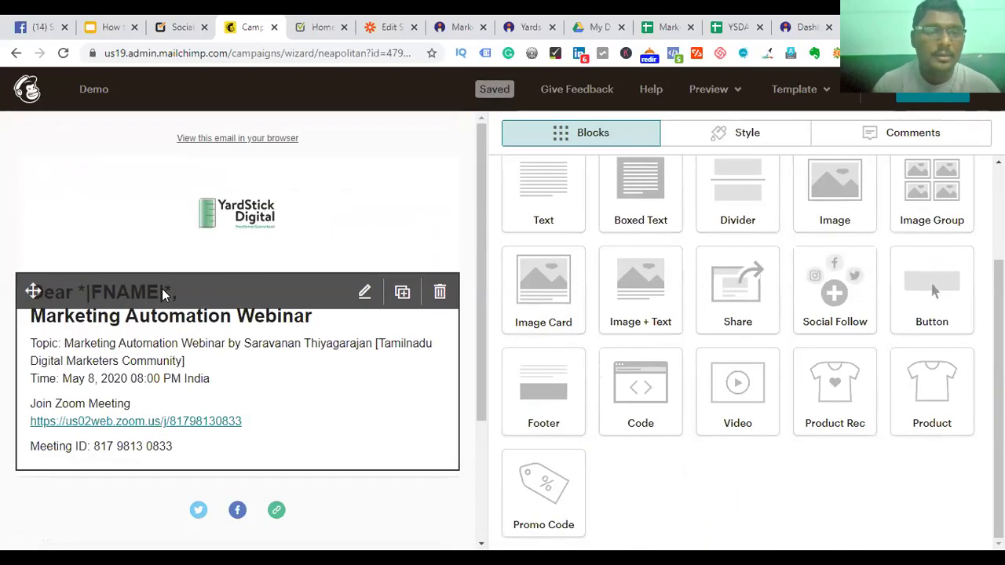
- Return to the Demo campaign checklist and review its To, From, Subject and Content
click(919, 102)
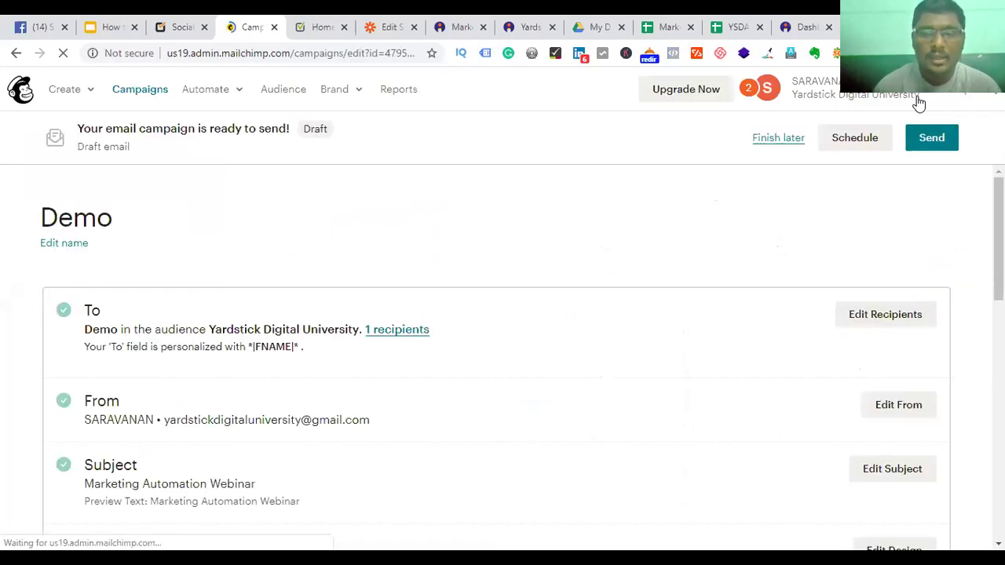
scroll(511, 345, down, 4)
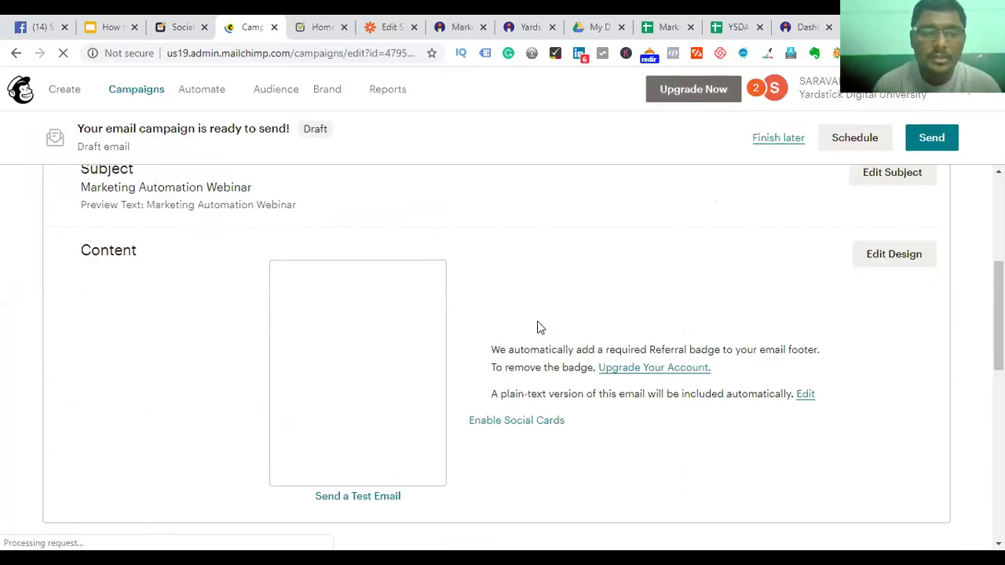
scroll(538, 318, down, 3)
scroll(560, 301, down, 2)
scroll(560, 302, up, 10)
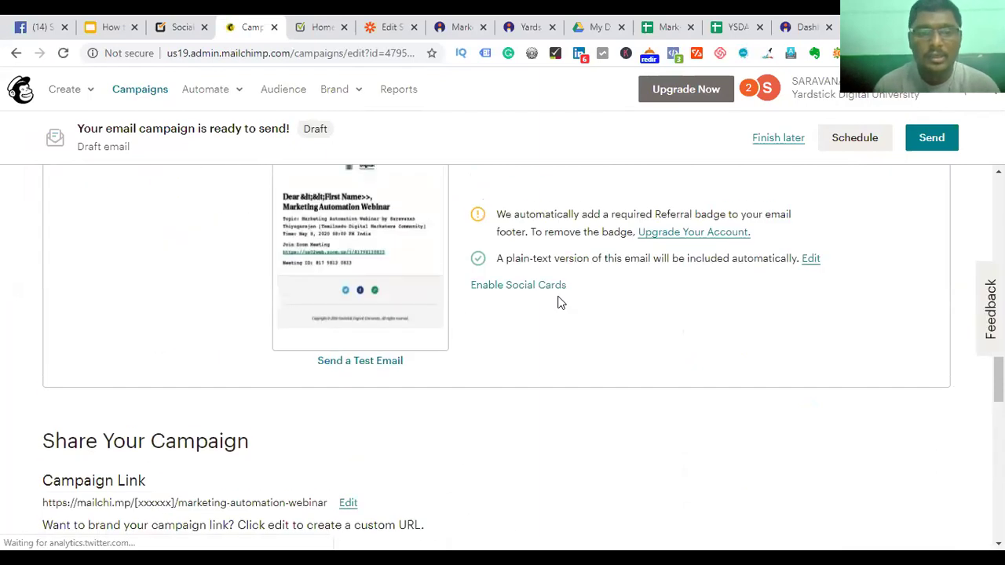
scroll(354, 295, down, 1)
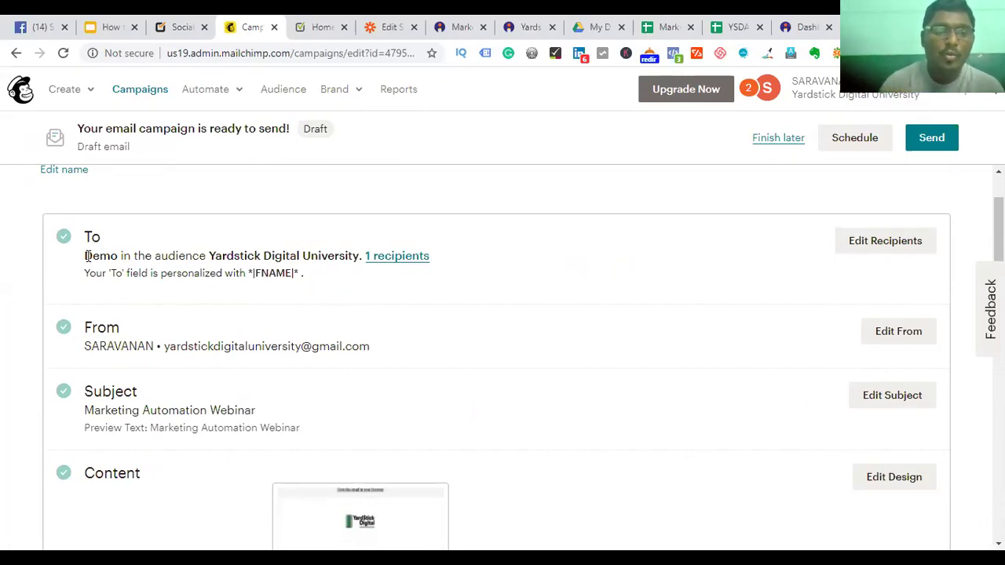
scroll(157, 256, down, 1)
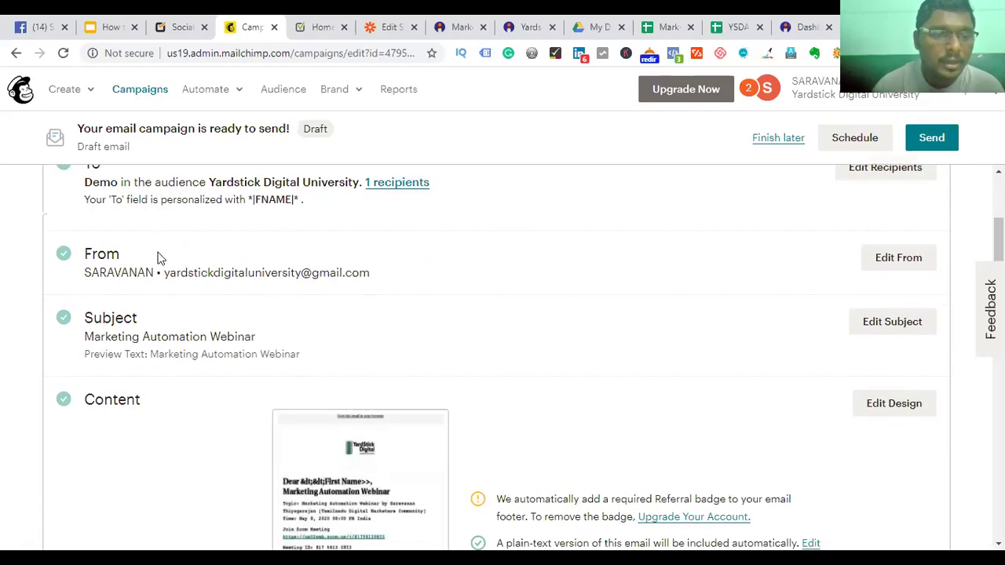
scroll(238, 298, down, 2)
scroll(393, 326, up, 2)
scroll(371, 319, up, 2)
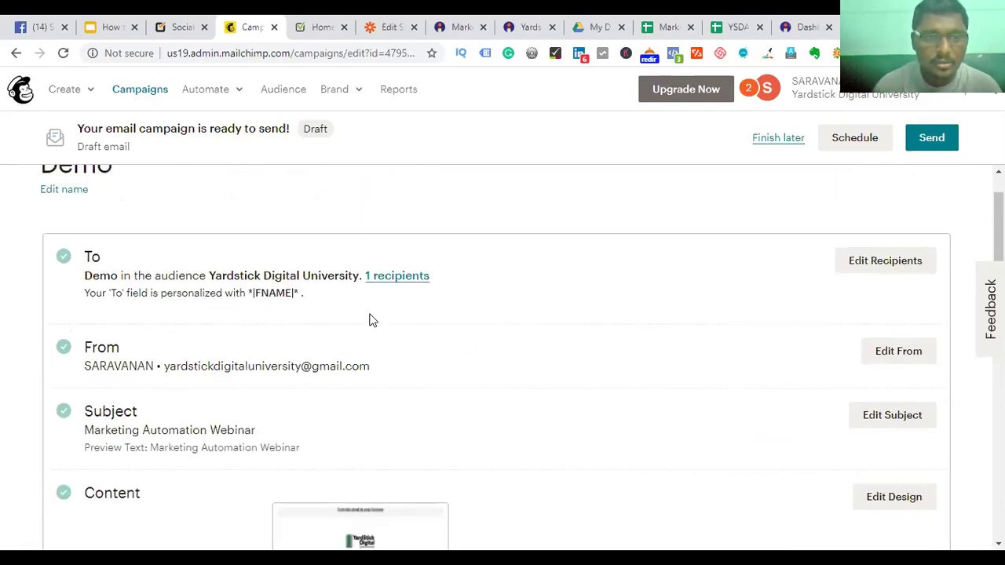
click(932, 138)
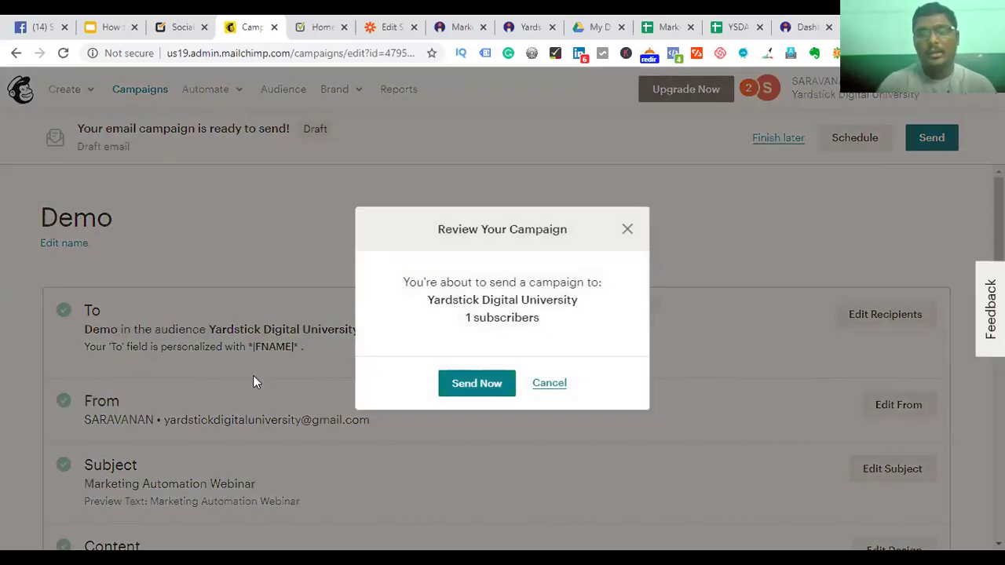
- Confirm Send Now to deliver the Demo campaign to its 1 subscriber
click(484, 384)
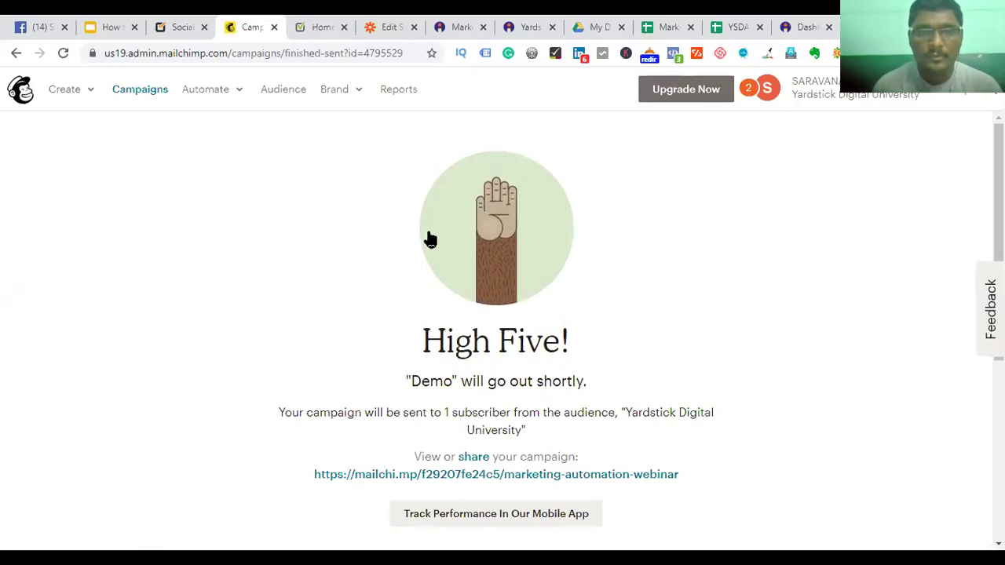
- Try Automate > Email, then dismiss the automation email chooser
click(220, 92)
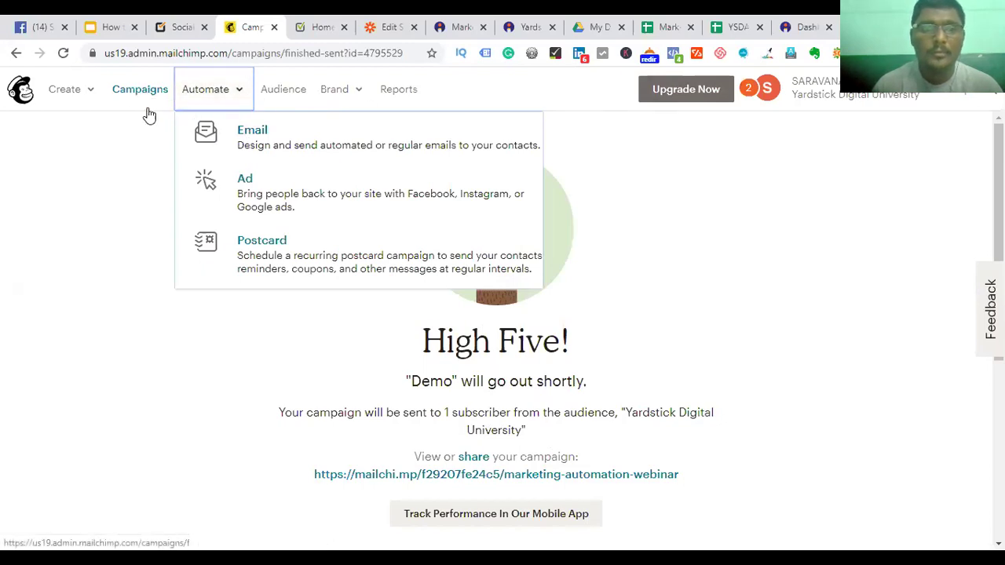
click(186, 31)
click(253, 24)
click(255, 137)
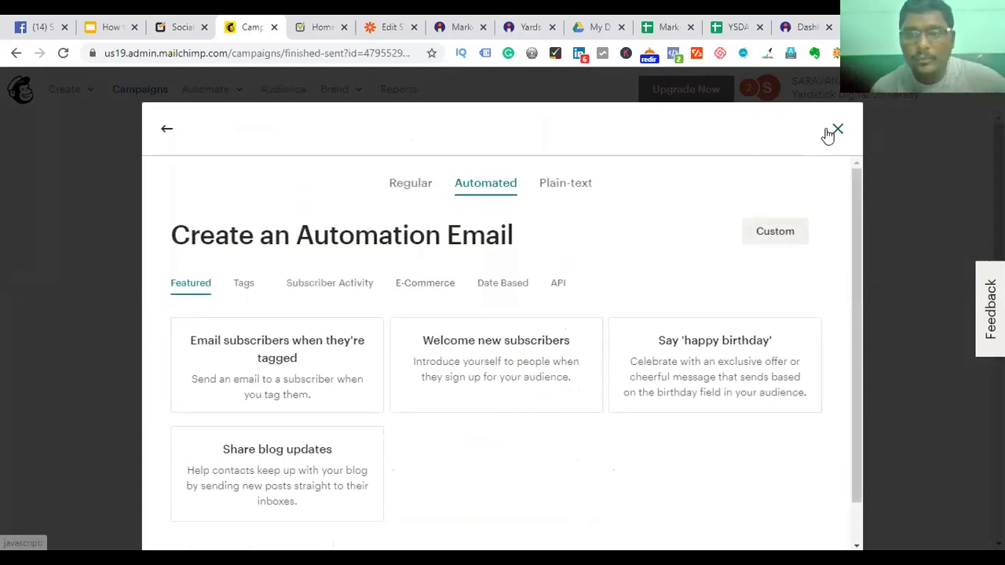
click(837, 129)
- From the Campaigns page, start an 'Email subscribers when they're tagged' automation
click(136, 93)
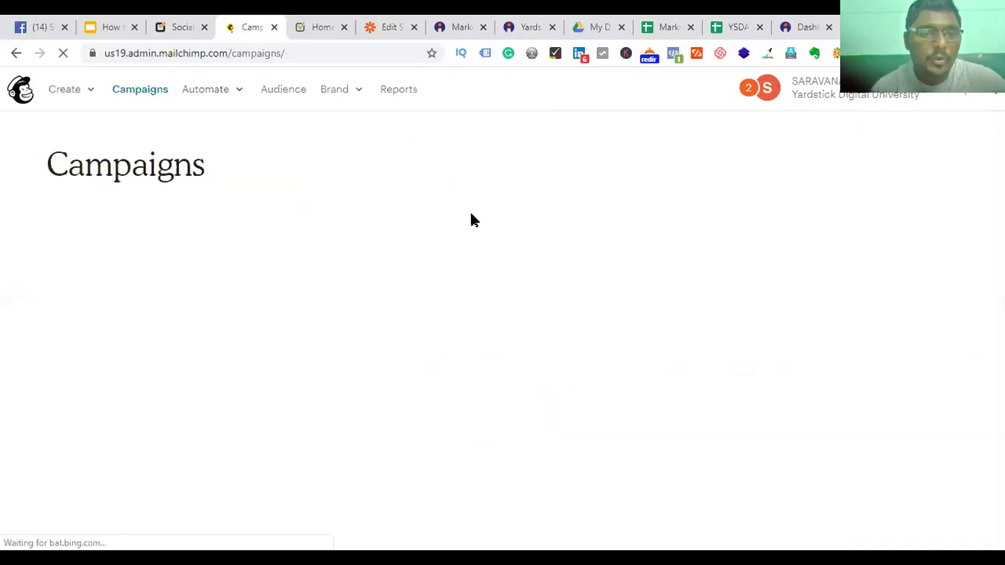
click(221, 98)
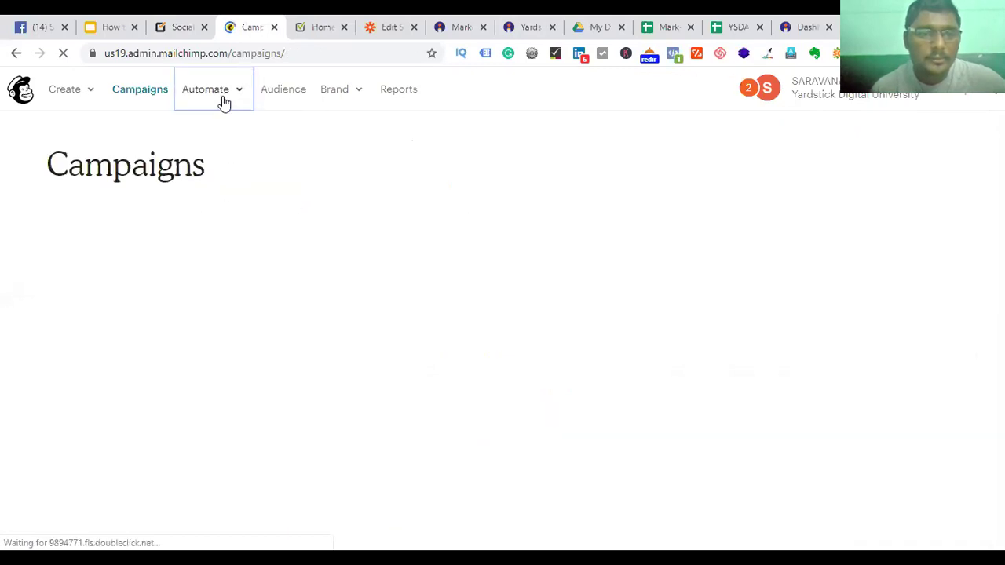
click(248, 149)
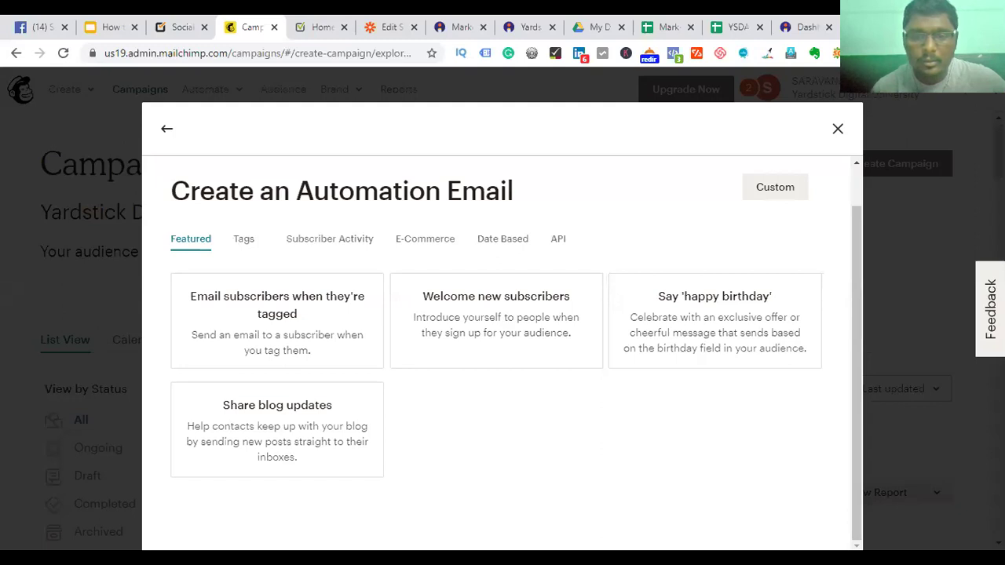
click(292, 318)
- Start a tagged-subscriber automation for the Yardstick Digital University audience and view its email options
click(457, 373)
click(454, 374)
click(476, 406)
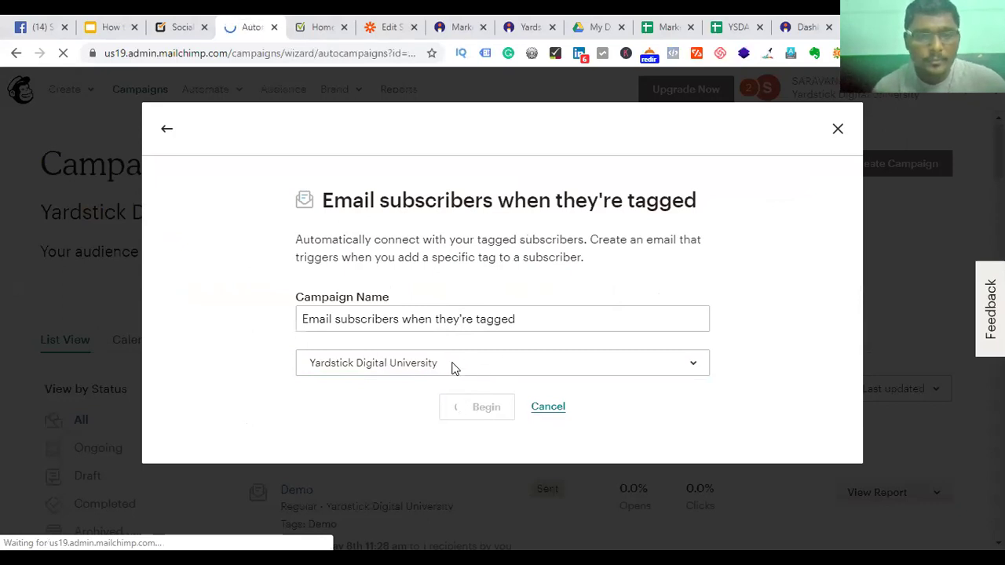
scroll(550, 345, down, 1)
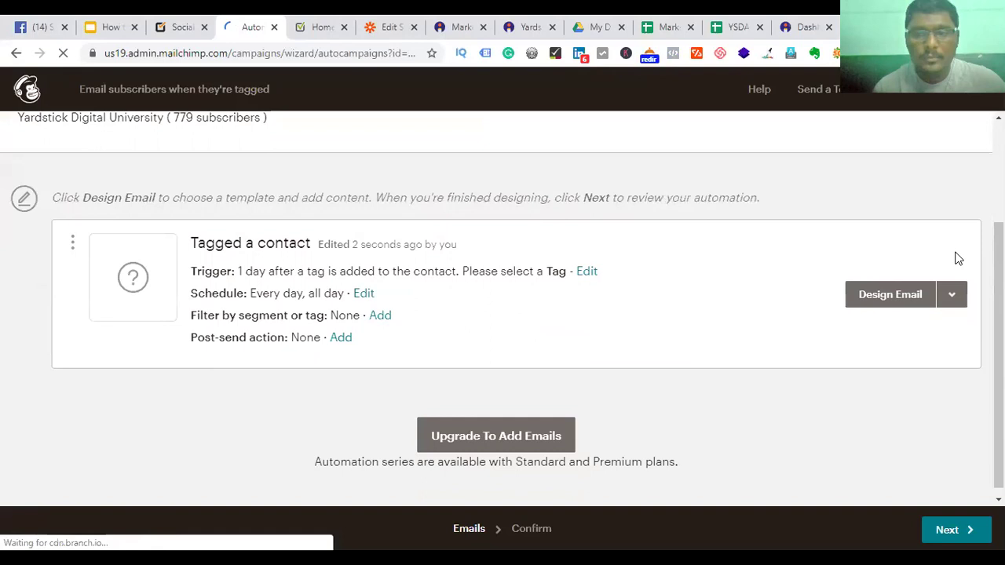
click(957, 293)
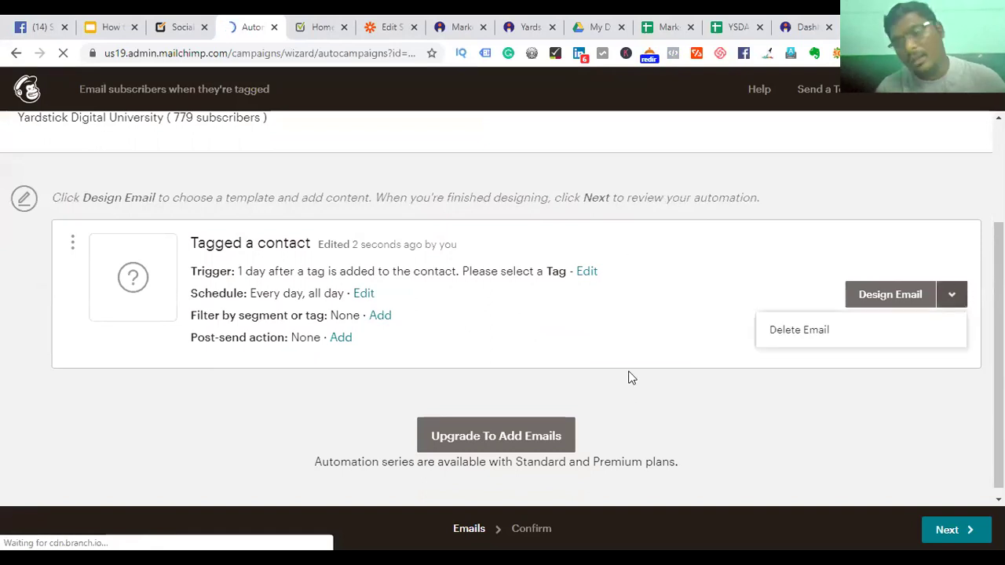
- Review the automation page, glance at the marketing automation slides, then open a blank browser tab
scroll(696, 426, up, 1)
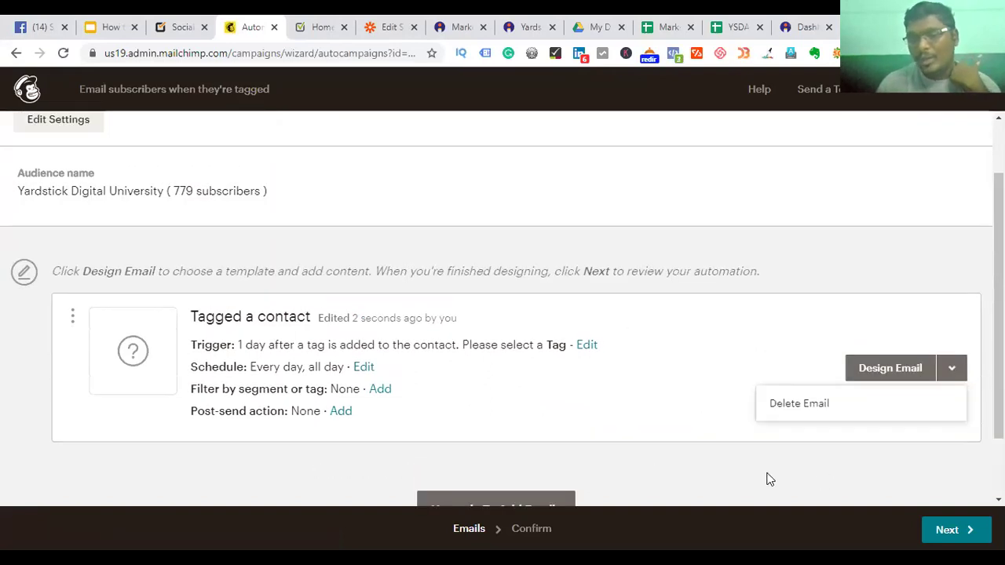
scroll(459, 352, down, 1)
scroll(458, 352, up, 1)
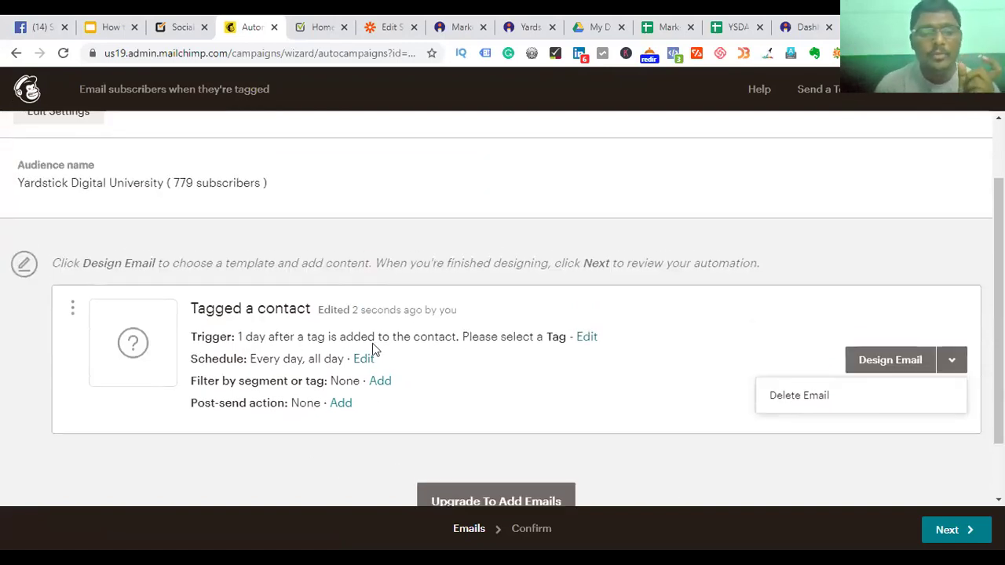
scroll(375, 351, up, 1)
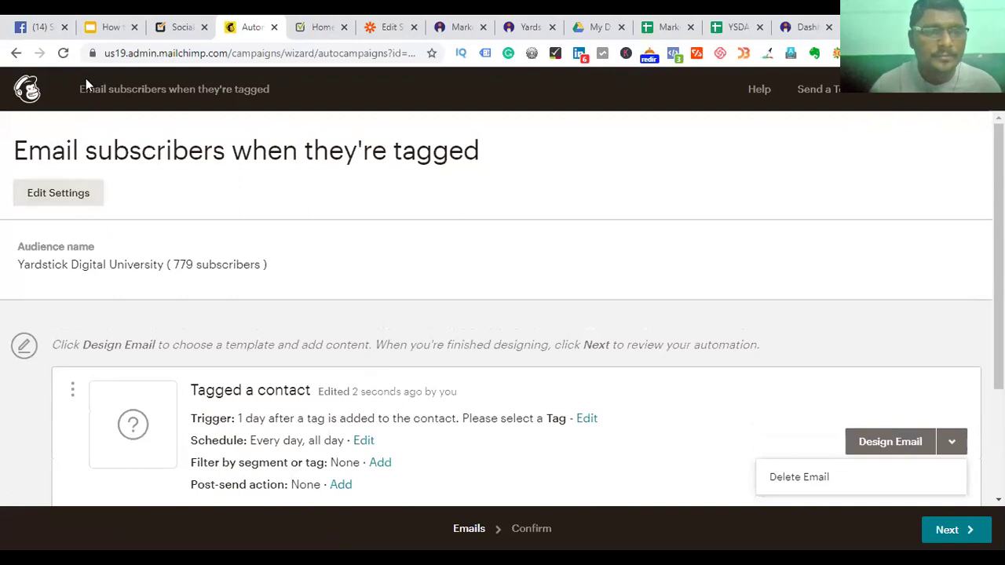
click(110, 27)
click(243, 25)
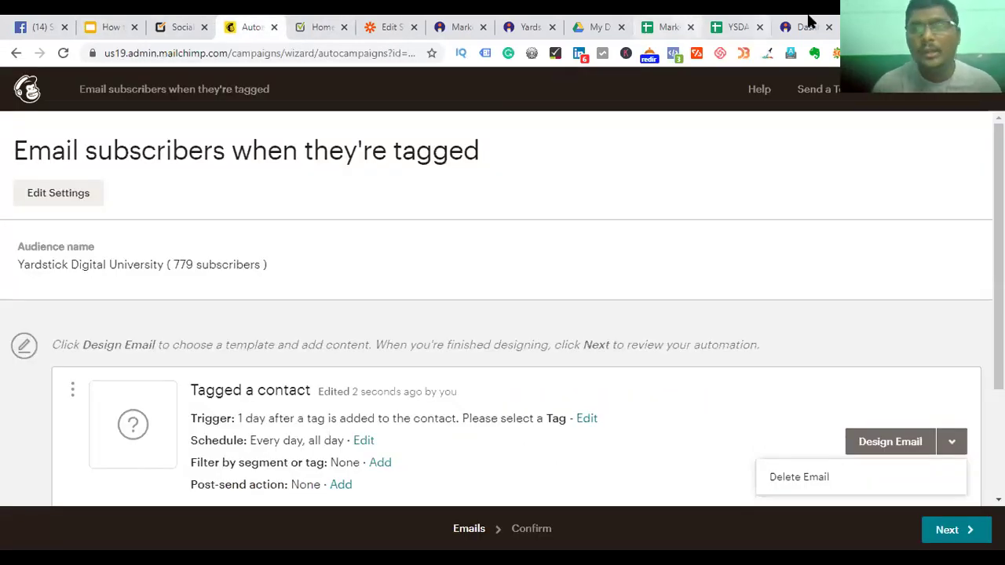
click(850, 27)
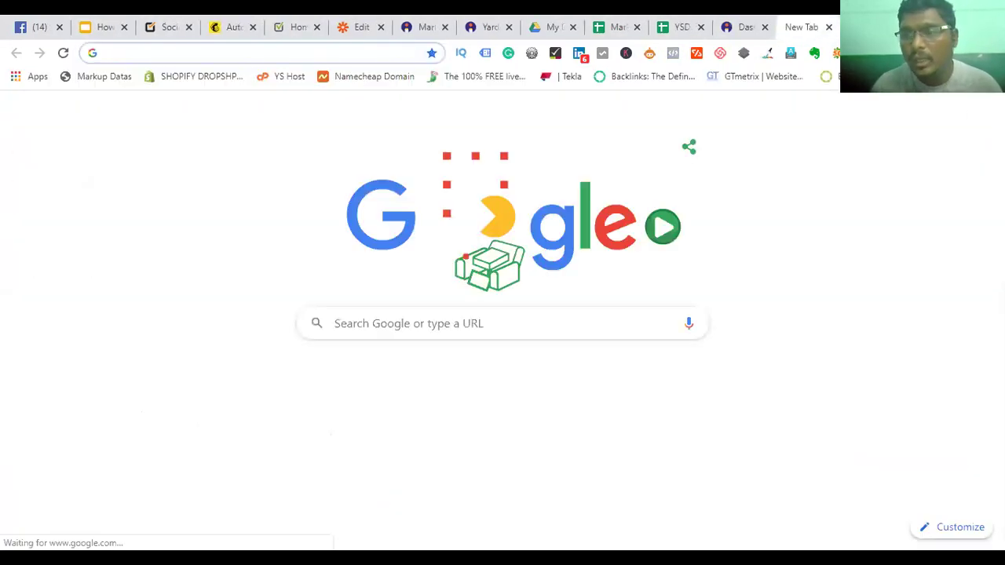
- Go to Gmail and open the Marketing Automation Webinar email to check its personalized greeting
click(978, 118)
click(950, 115)
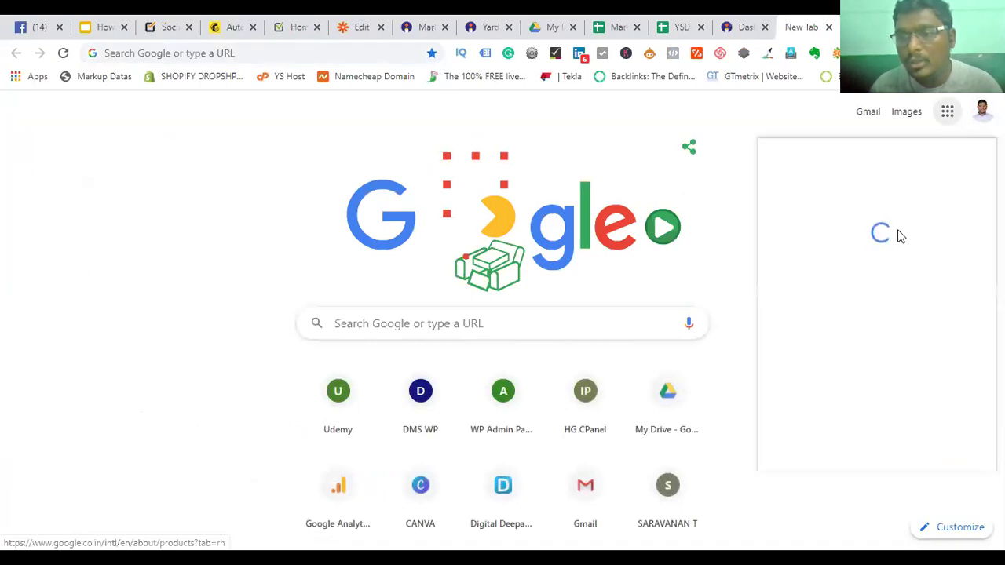
click(899, 329)
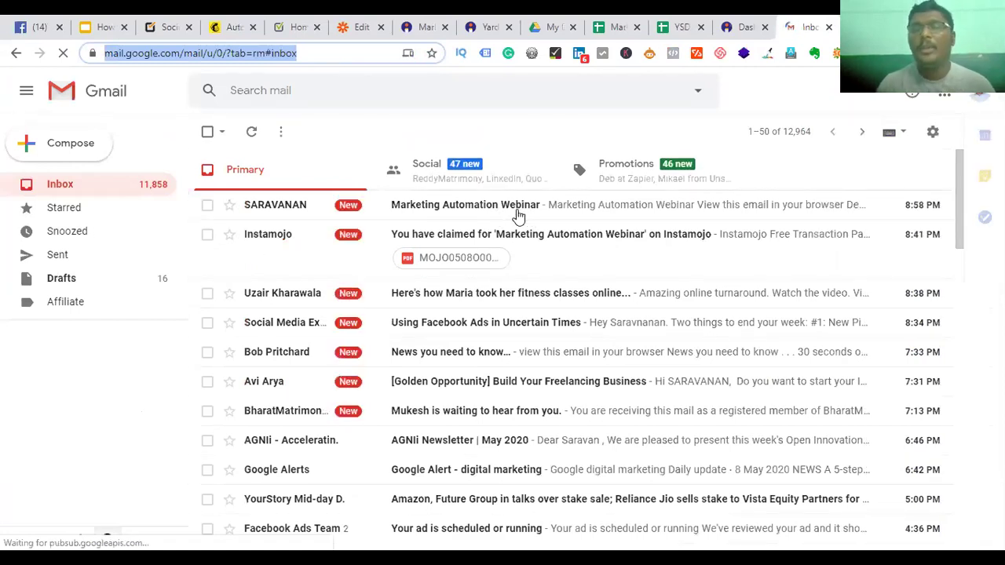
click(519, 217)
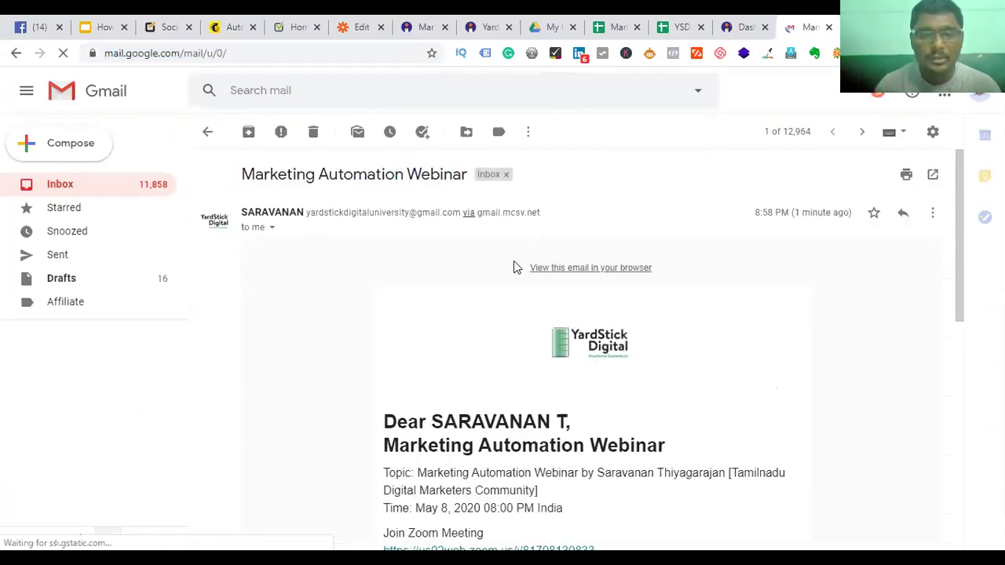
scroll(512, 260, down, 3)
scroll(484, 269, up, 1)
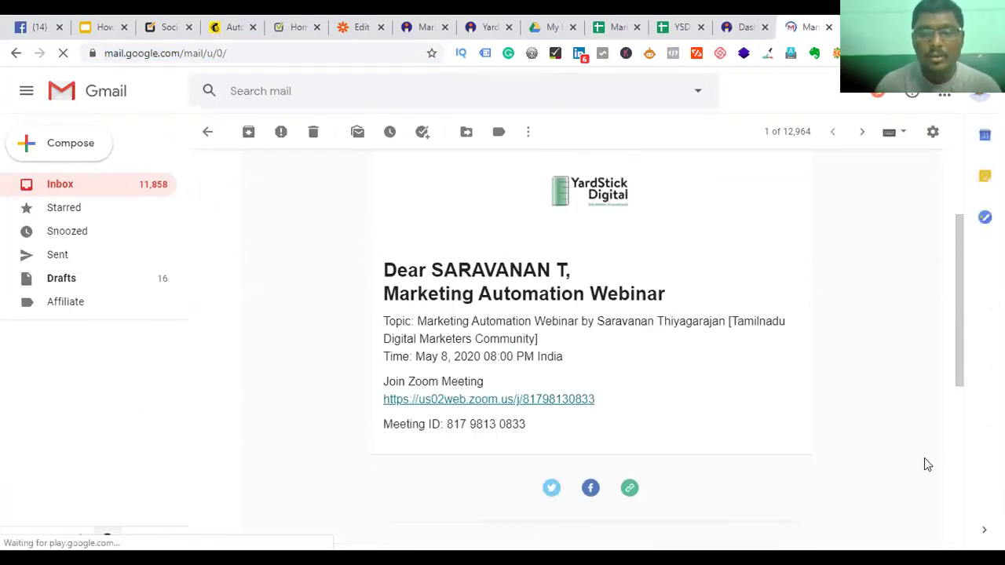
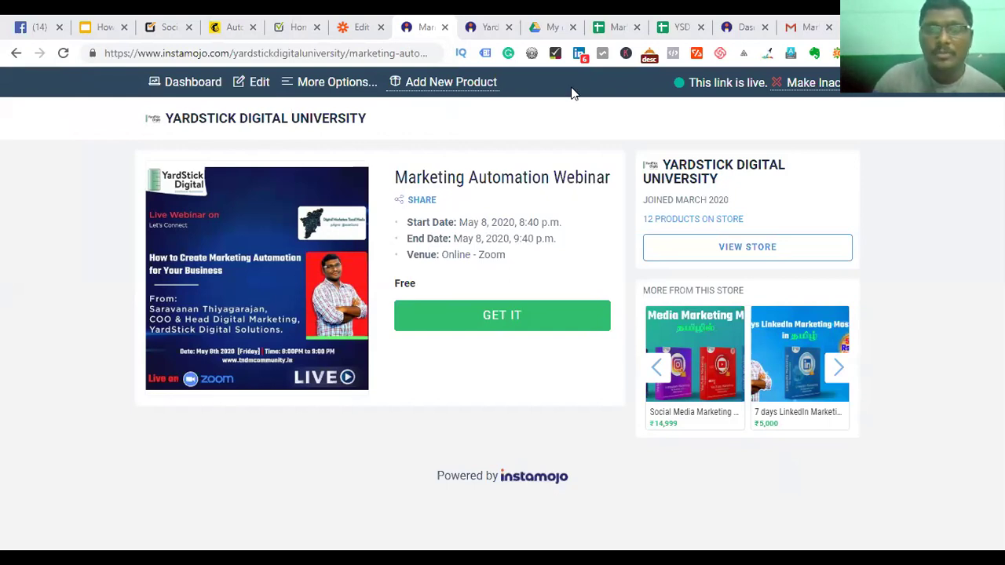
- Look over the Mailchimp Add Subscriber to Tag step, then open a new blank browser tab
click(340, 21)
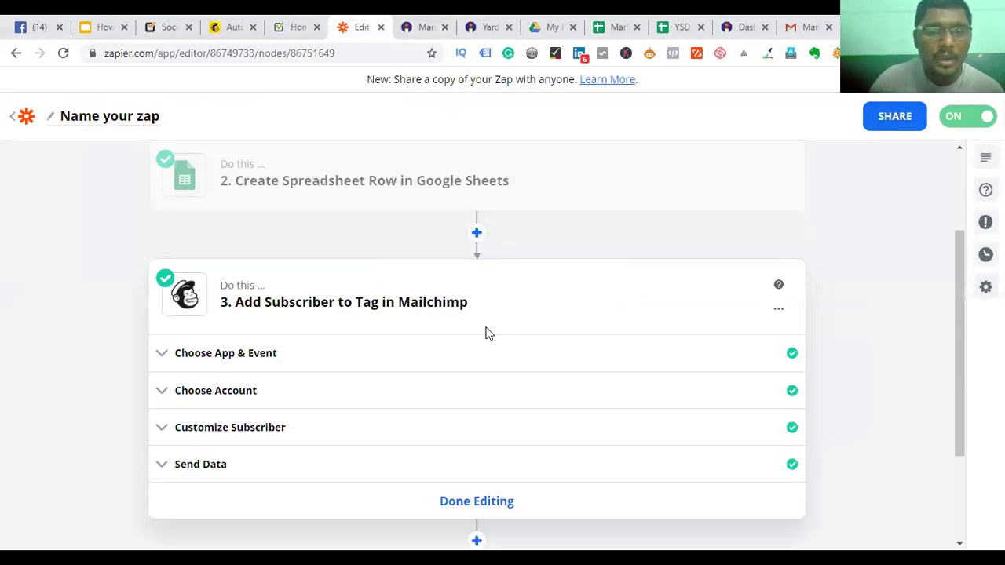
scroll(370, 295, up, 1)
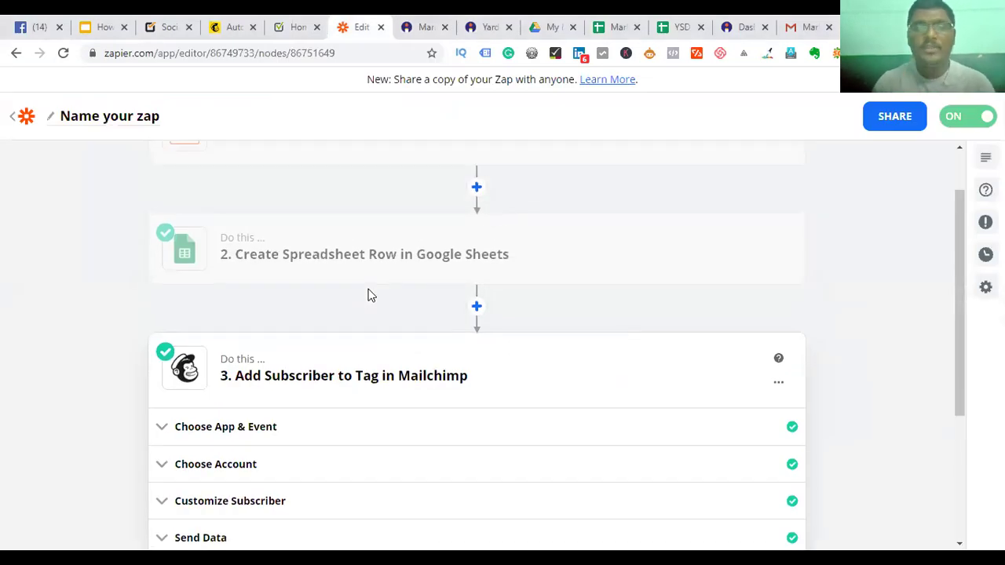
scroll(483, 286, down, 2)
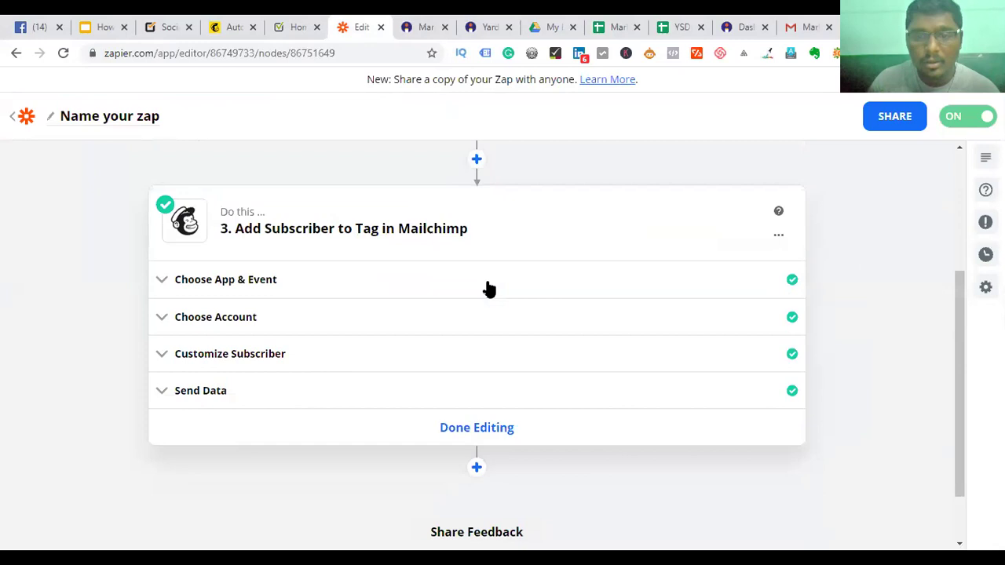
key(ctrl+t)
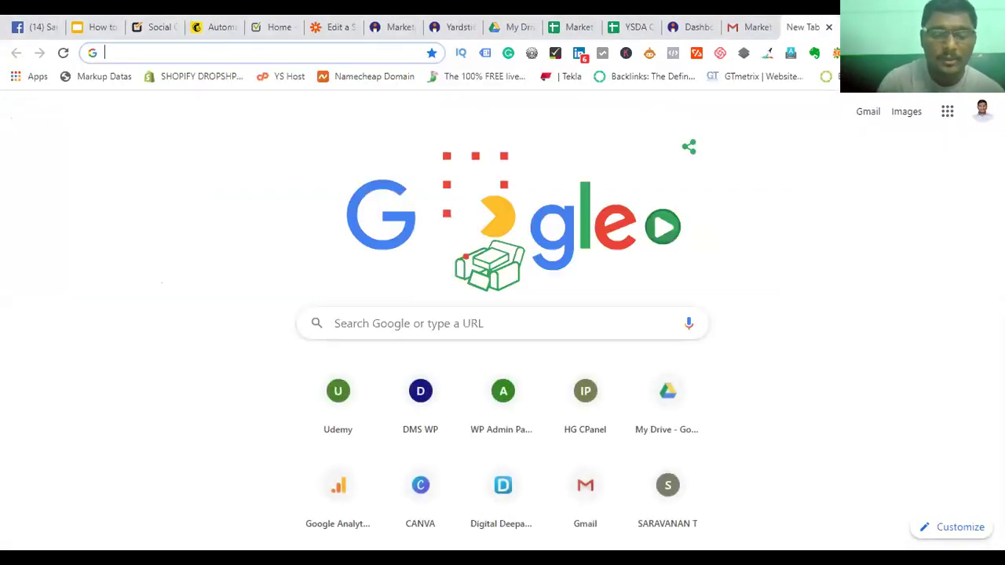
- Load platform.invanto.com, open CoachRack and manage the Yardstick Digital University school
text(pla)
key(Return)
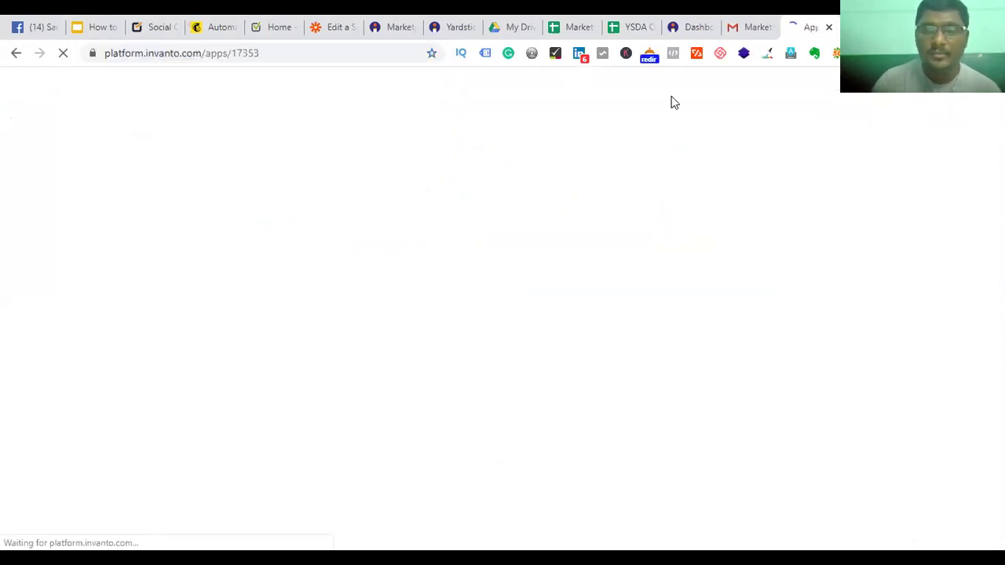
click(743, 25)
click(817, 23)
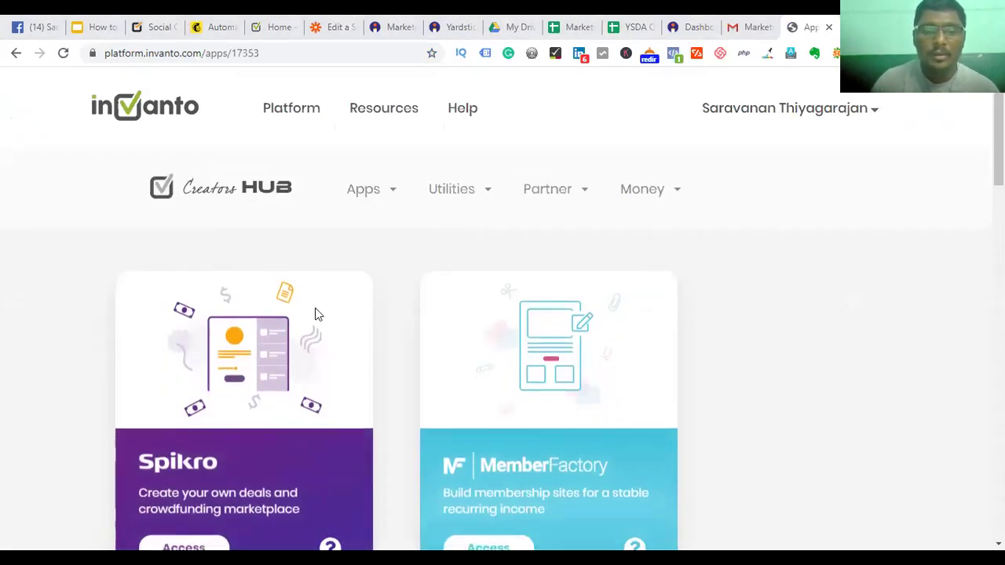
scroll(317, 315, down, 6)
click(183, 464)
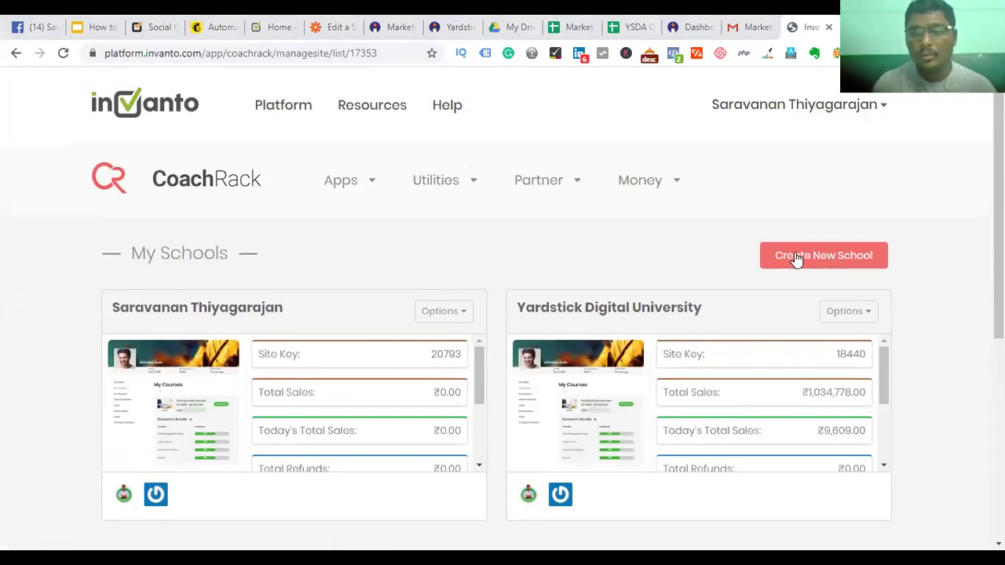
scroll(795, 259, down, 2)
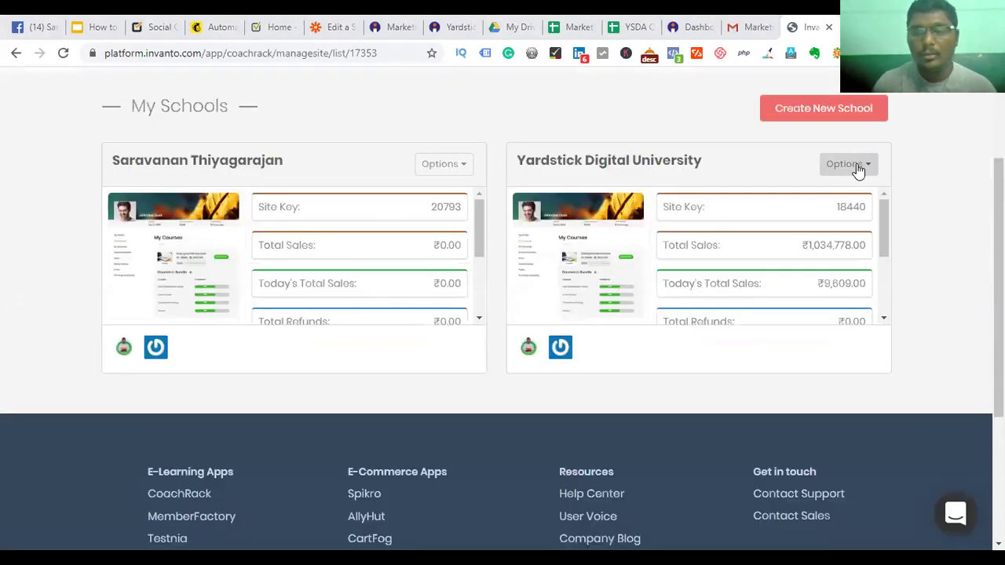
click(858, 166)
click(824, 200)
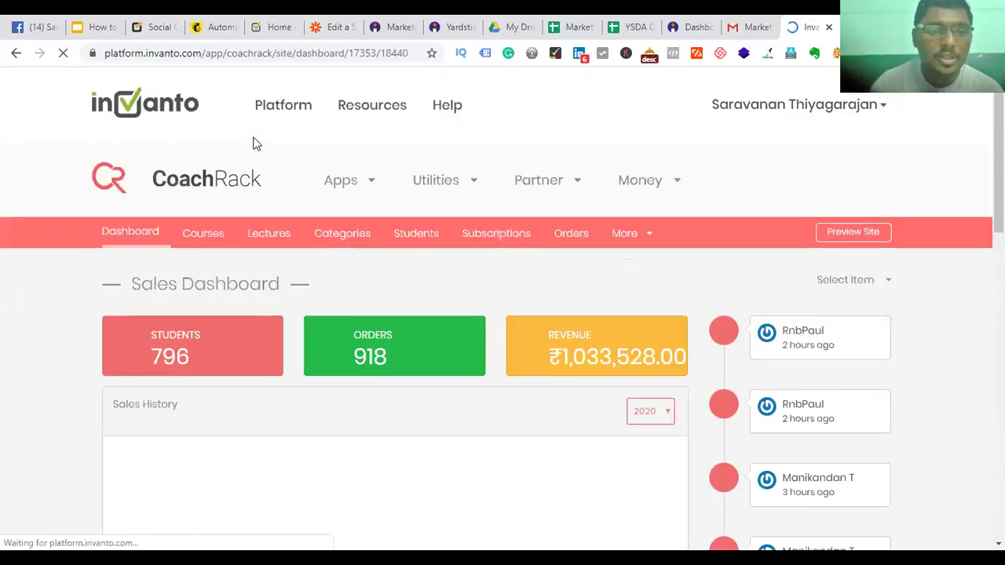
- Browse the school's Students and Subscriptions sections, then go to its Courses list
scroll(379, 231, down, 1)
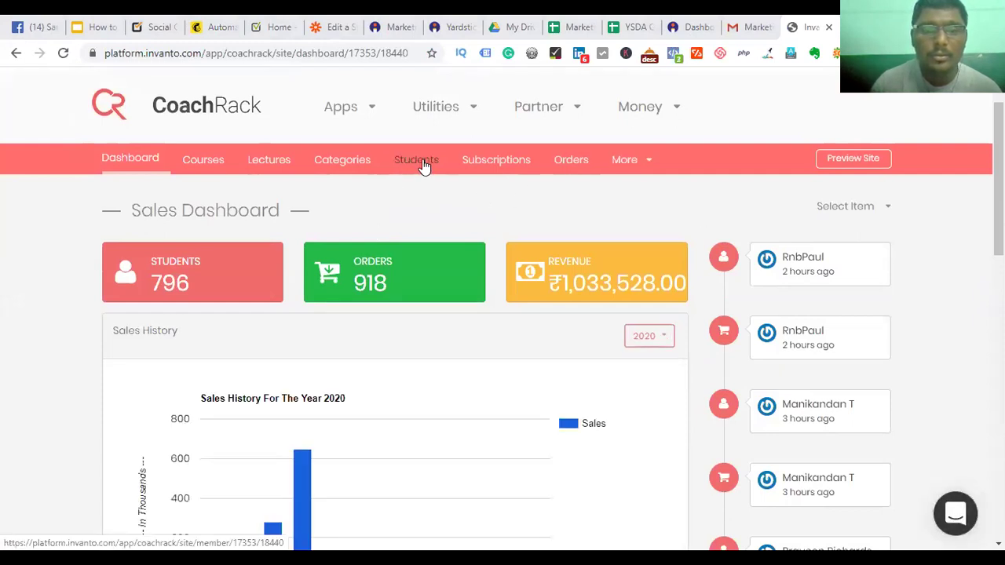
click(626, 165)
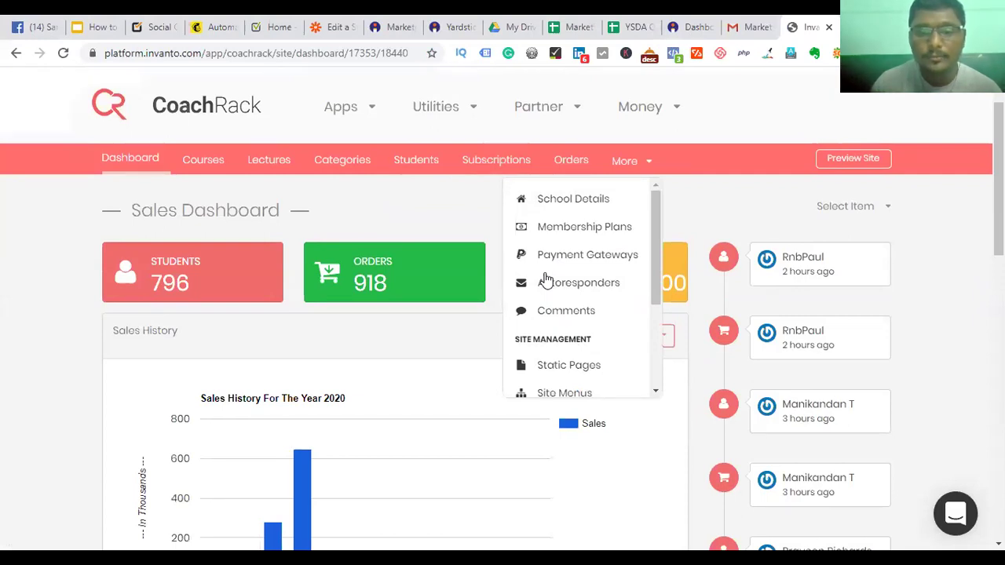
click(430, 161)
scroll(550, 220, down, 2)
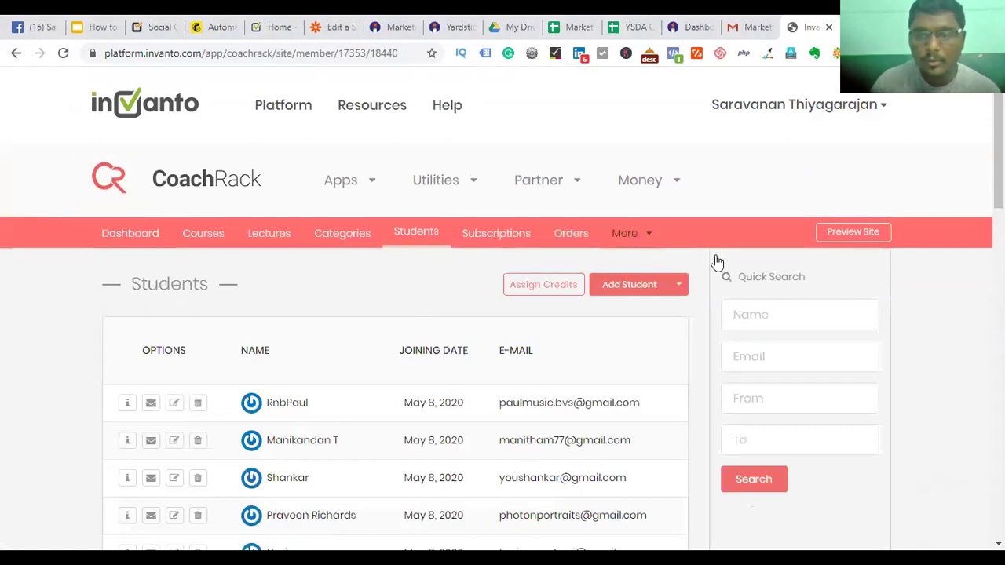
click(635, 234)
scroll(584, 361, down, 2)
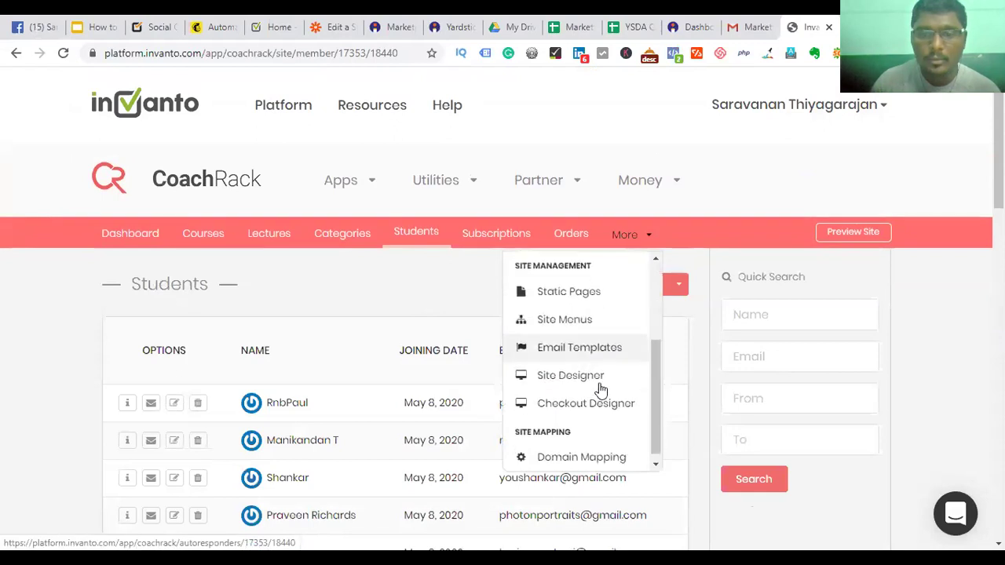
click(497, 234)
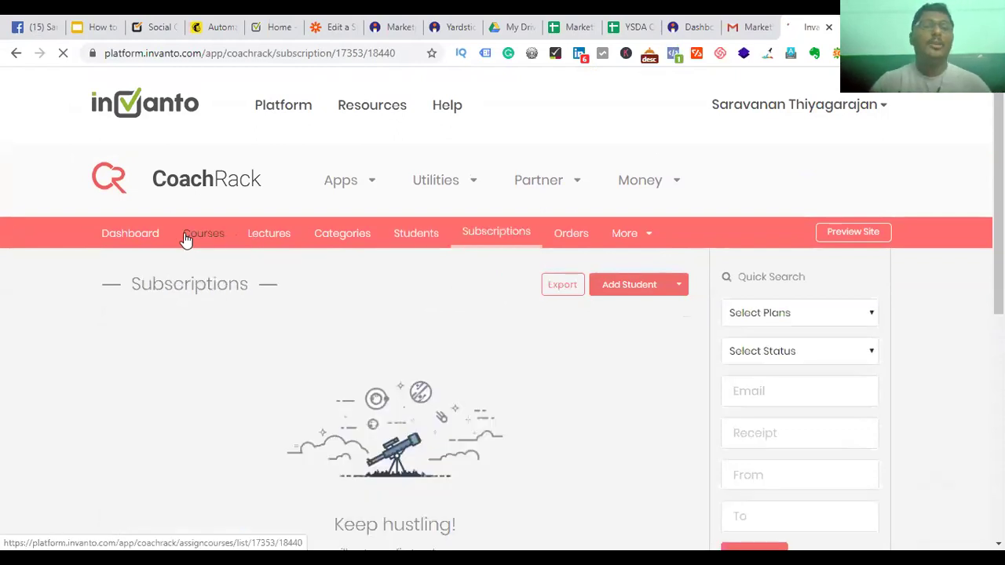
click(189, 238)
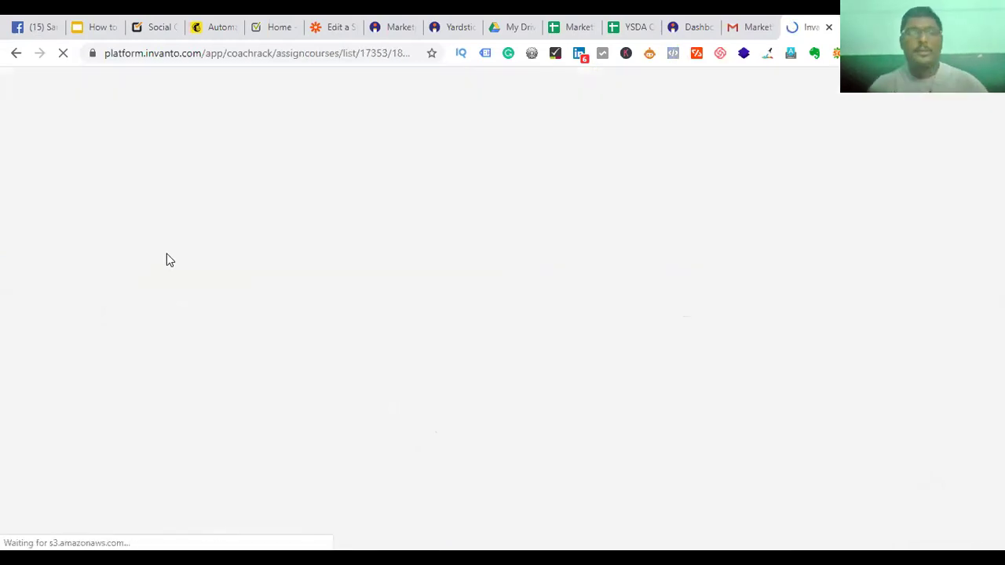
- Look through the 7 Day LinkedIn Marketing Mastery course's edit page and return to the courses list
scroll(450, 209, down, 2)
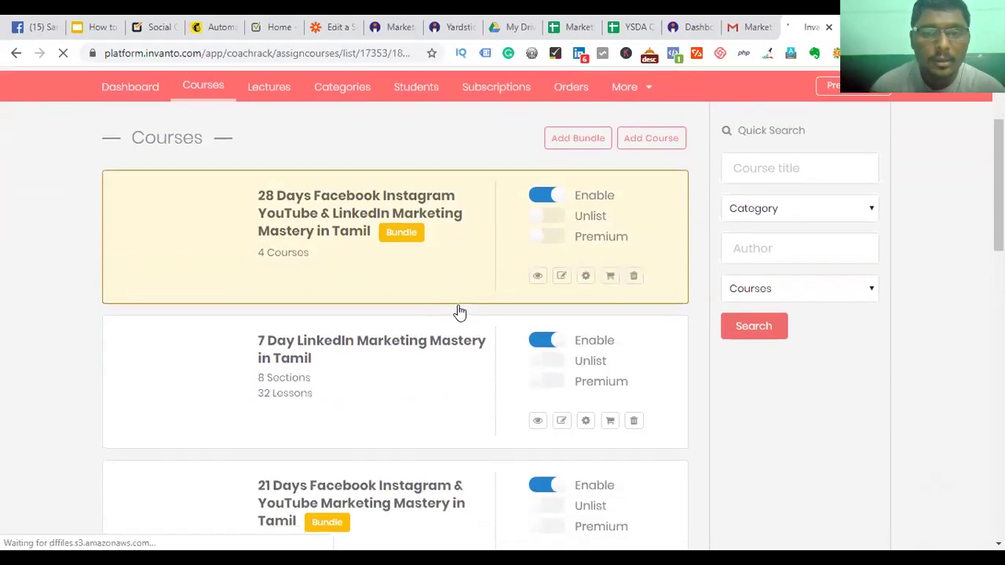
scroll(397, 340, down, 1)
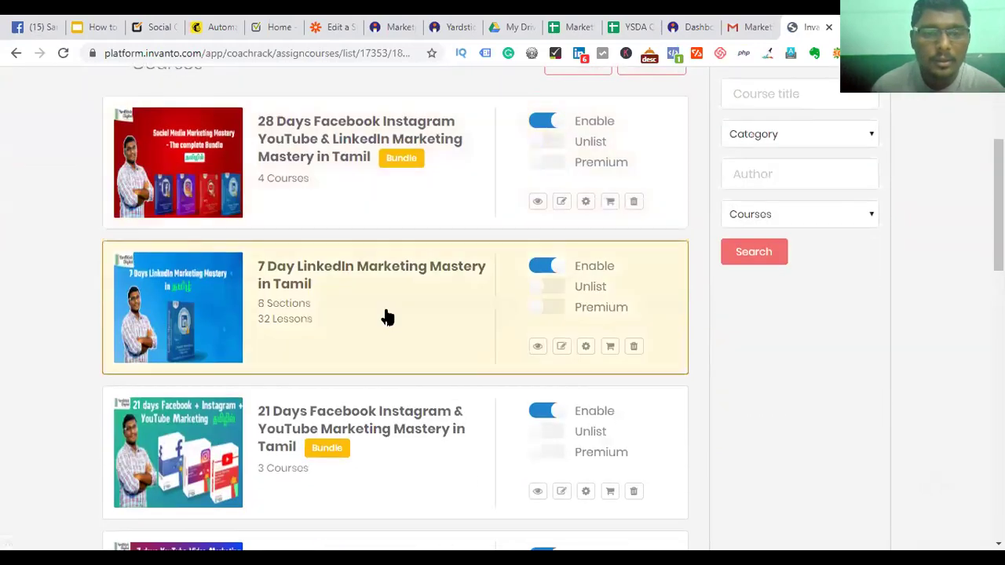
click(562, 345)
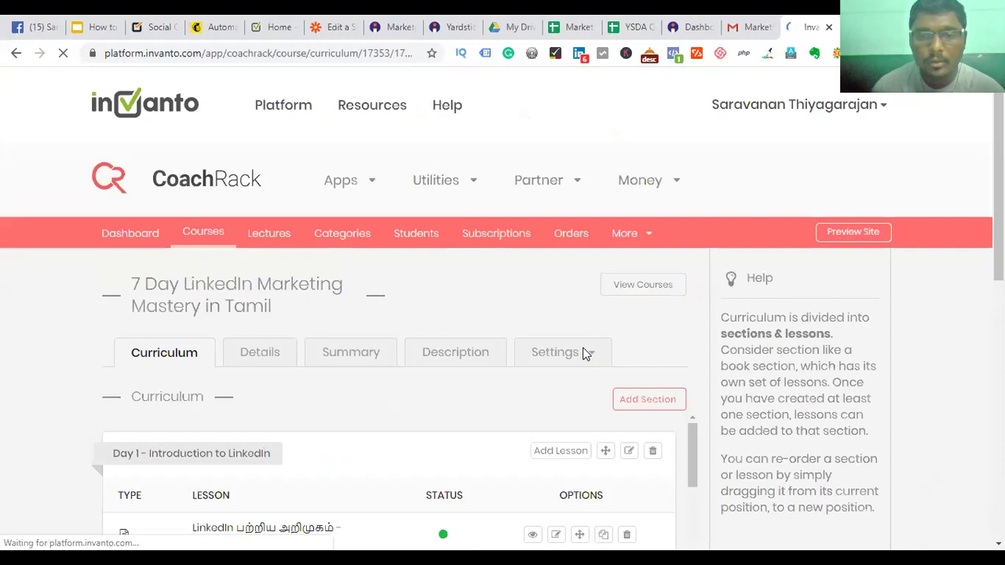
scroll(384, 342, down, 1)
scroll(390, 274, down, 1)
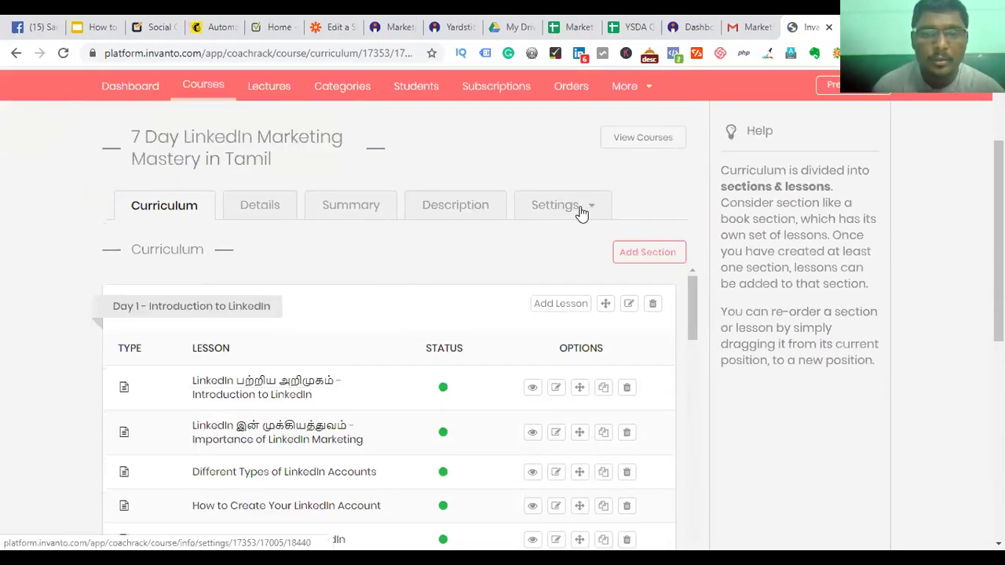
scroll(341, 220, up, 2)
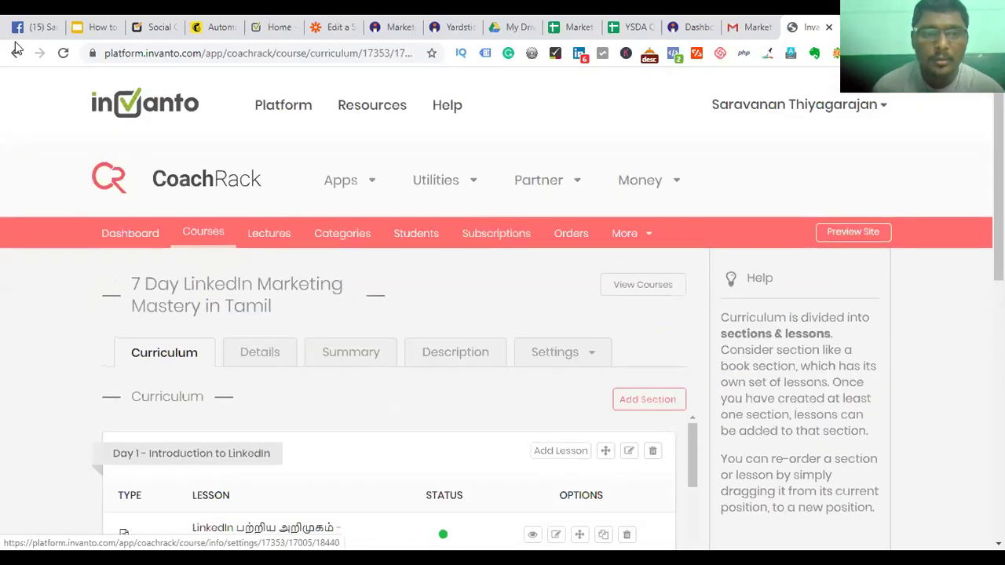
click(17, 52)
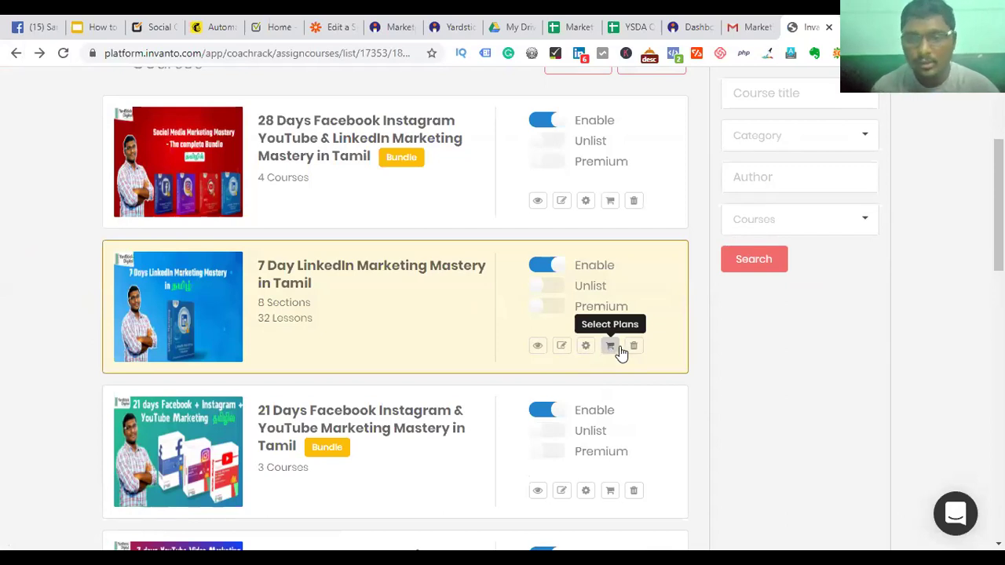
- Copy the 598 OFFER plan's webhook URL and go back to the Zapier editor
click(610, 346)
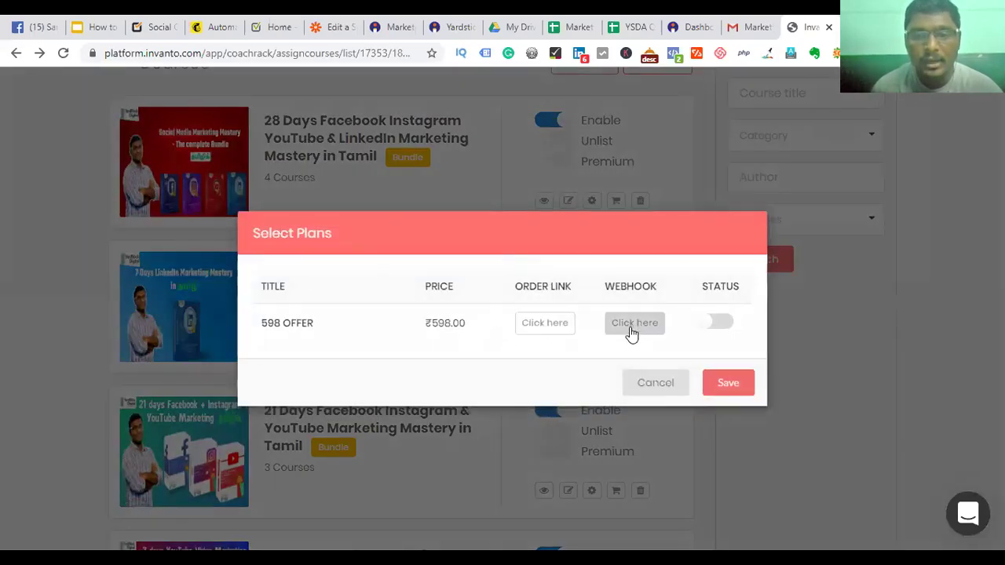
click(634, 324)
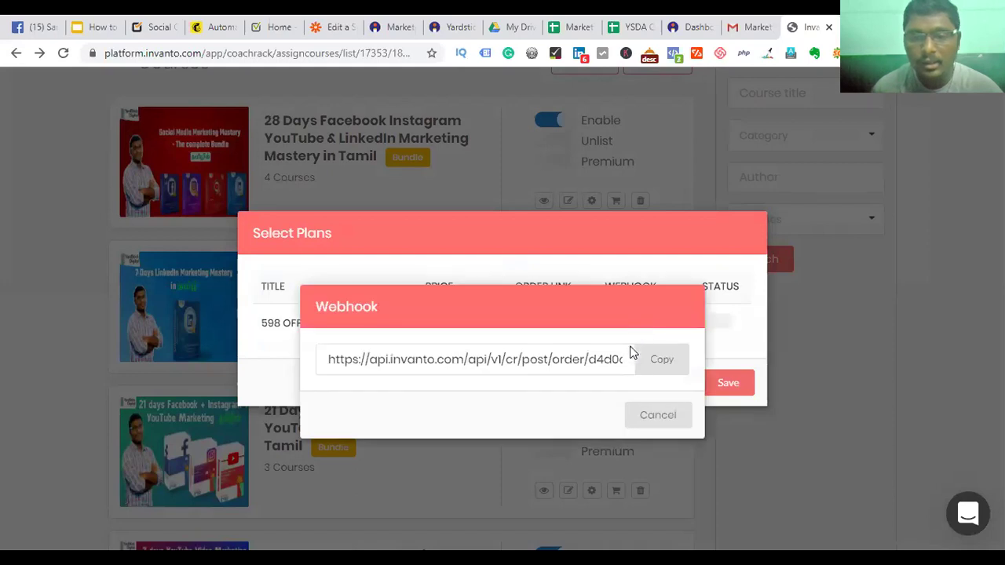
click(651, 362)
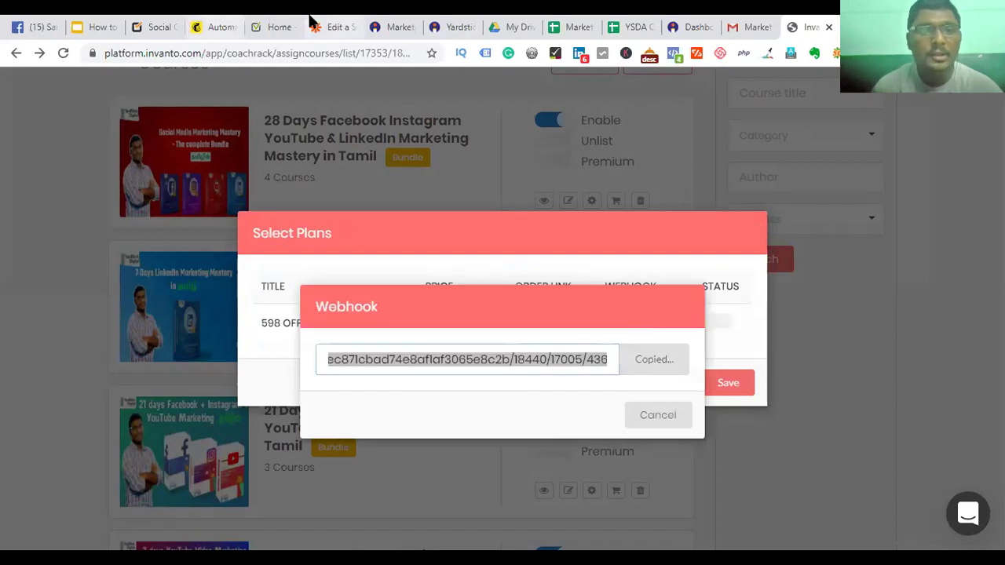
click(311, 22)
scroll(377, 252, up, 2)
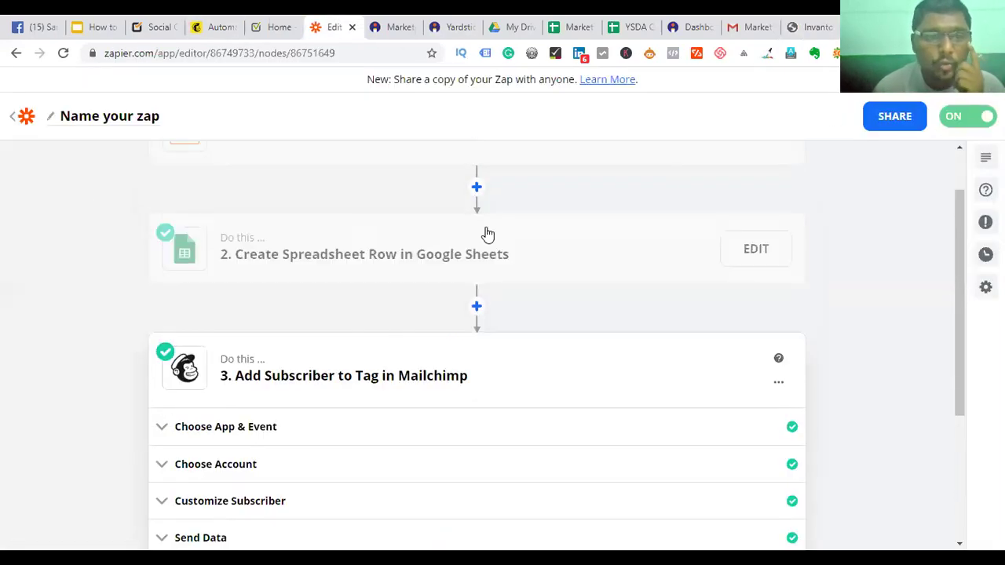
- Leave the editor and scroll through the list of zaps
click(18, 112)
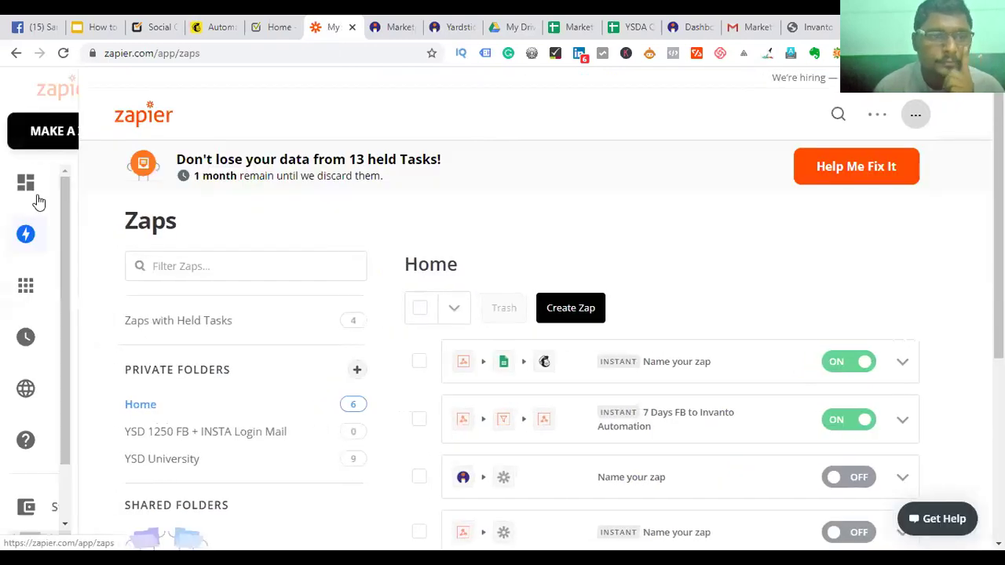
click(47, 187)
click(82, 232)
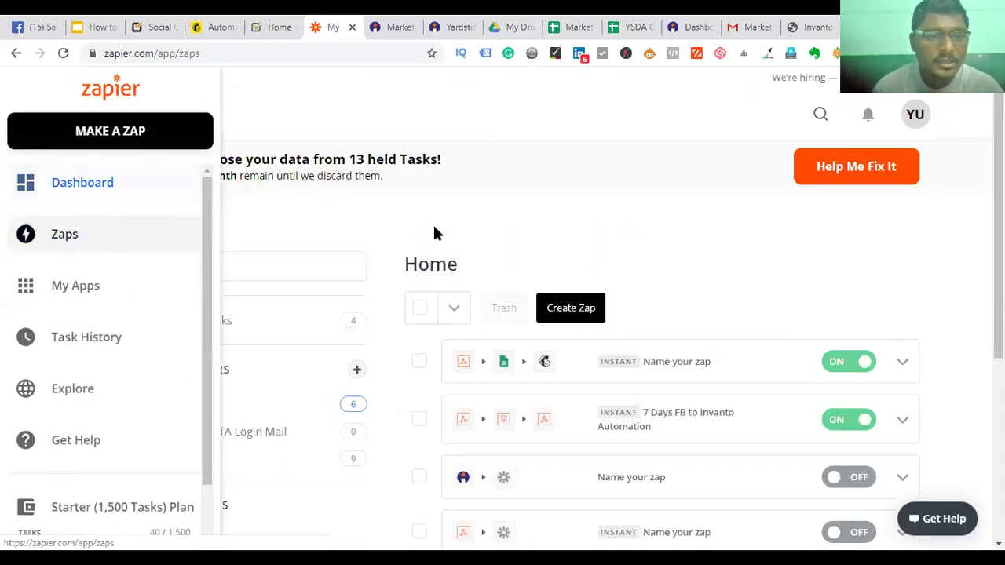
scroll(599, 267, down, 2)
scroll(746, 239, down, 2)
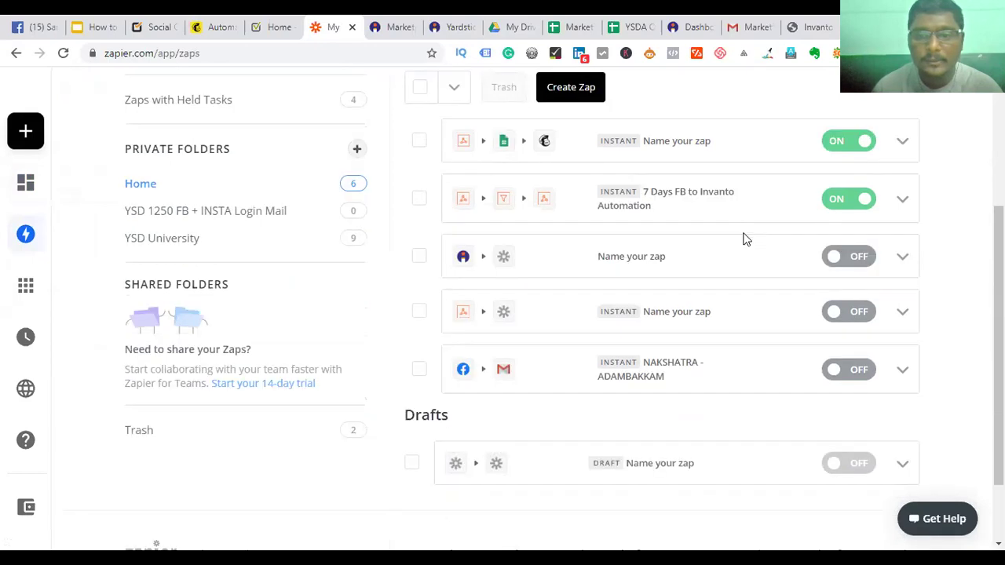
scroll(348, 259, up, 2)
scroll(347, 259, up, 1)
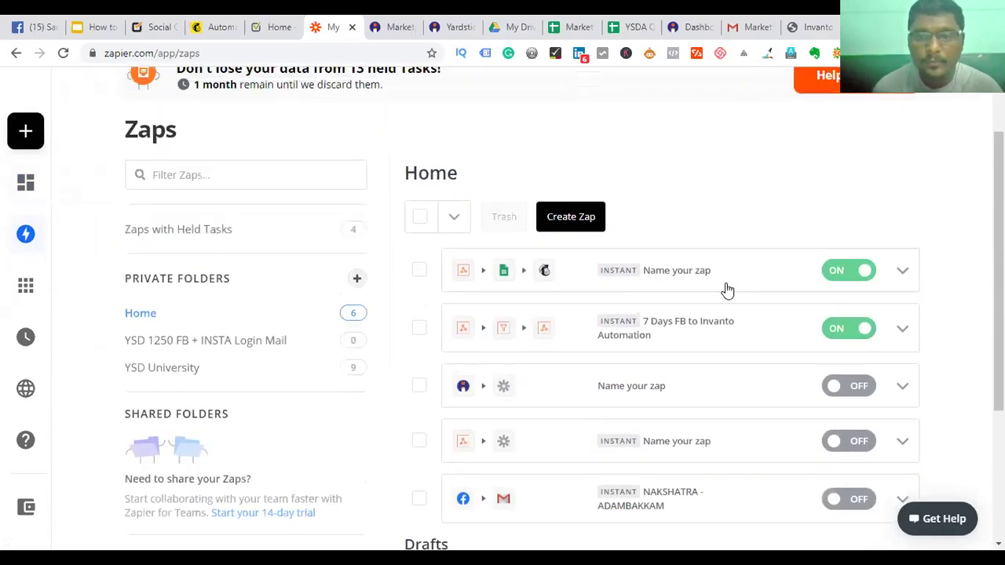
scroll(720, 290, down, 1)
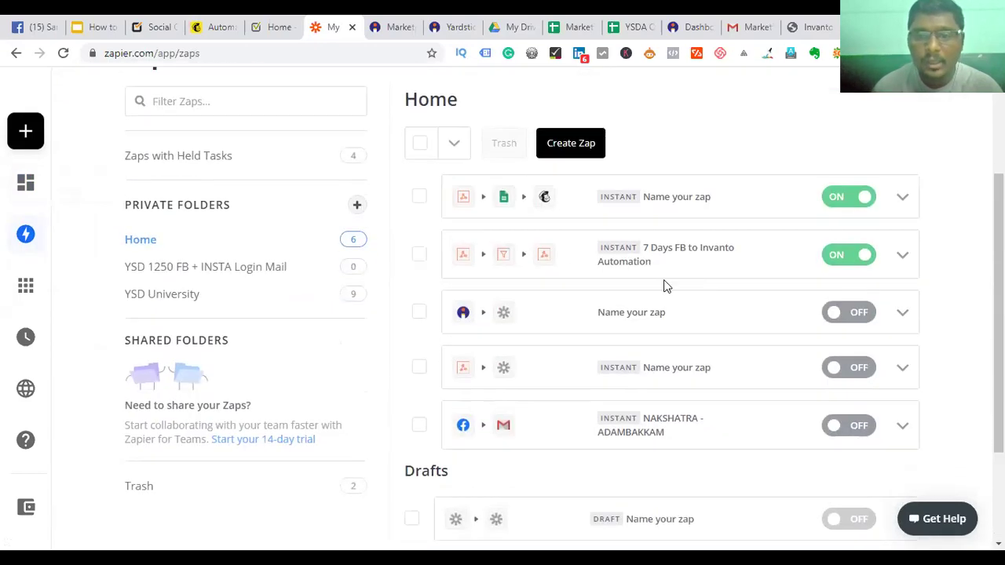
- Check the YSD University and Home folders, then log out of Zapier
click(164, 296)
click(183, 245)
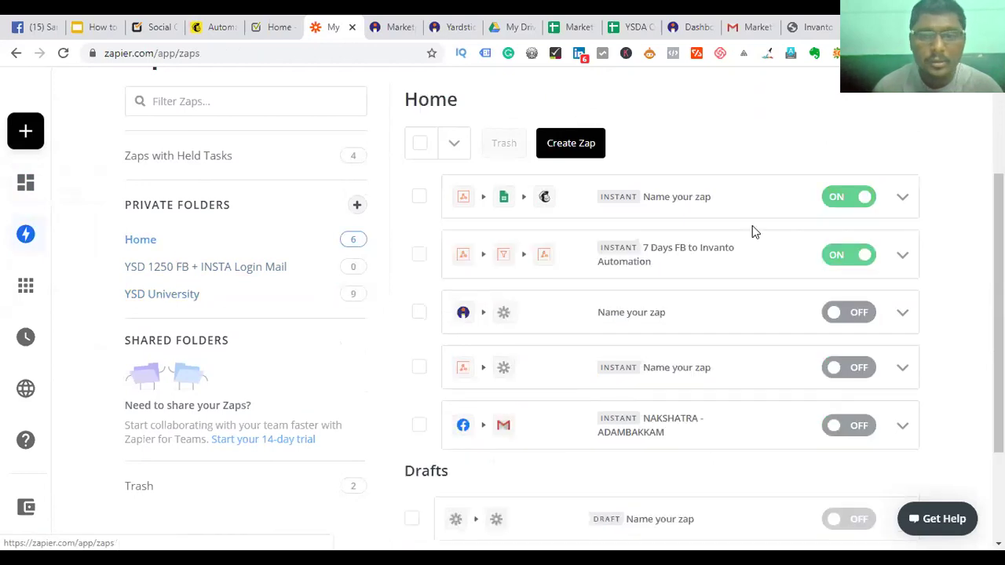
scroll(726, 247, down, 2)
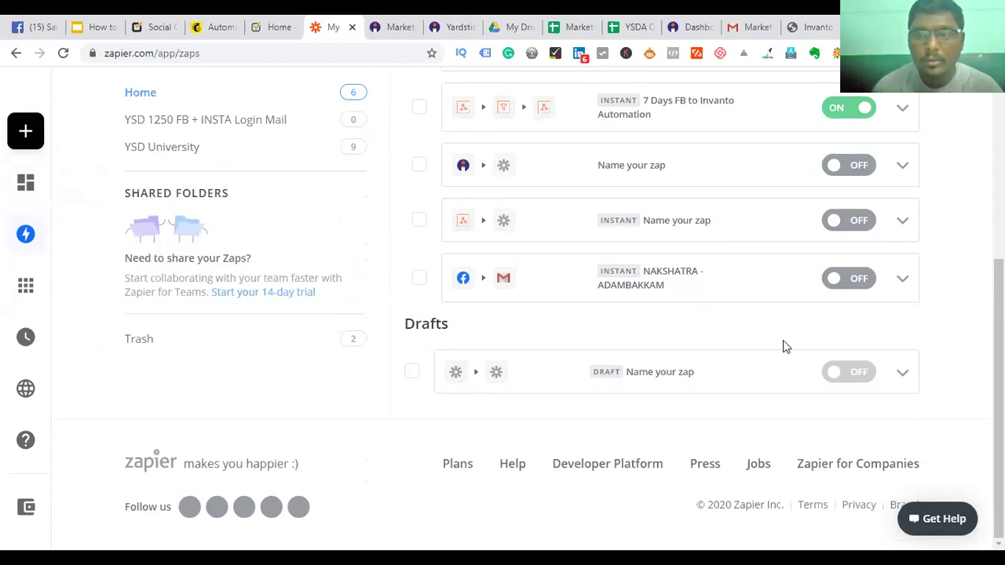
scroll(783, 340, up, 4)
click(913, 119)
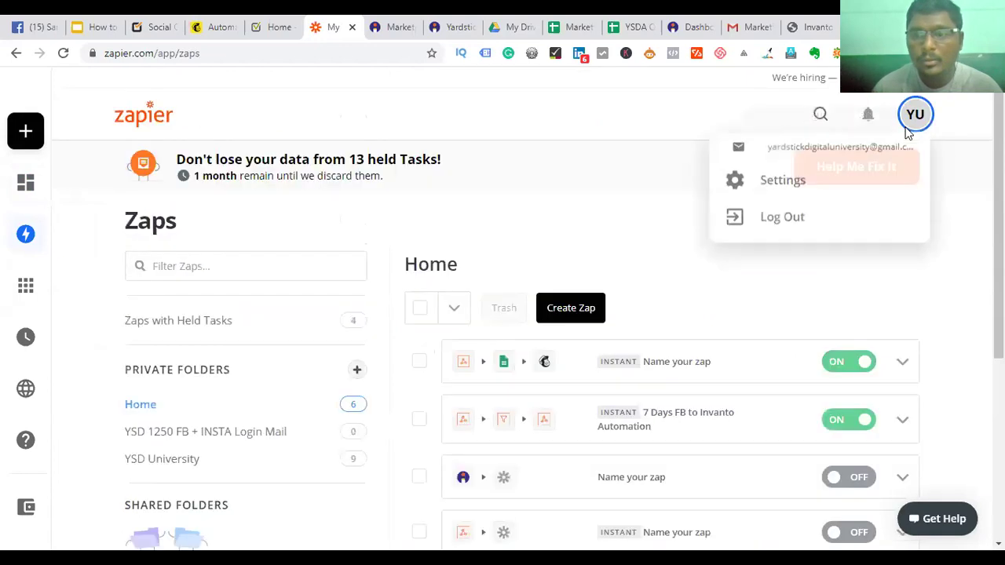
click(776, 225)
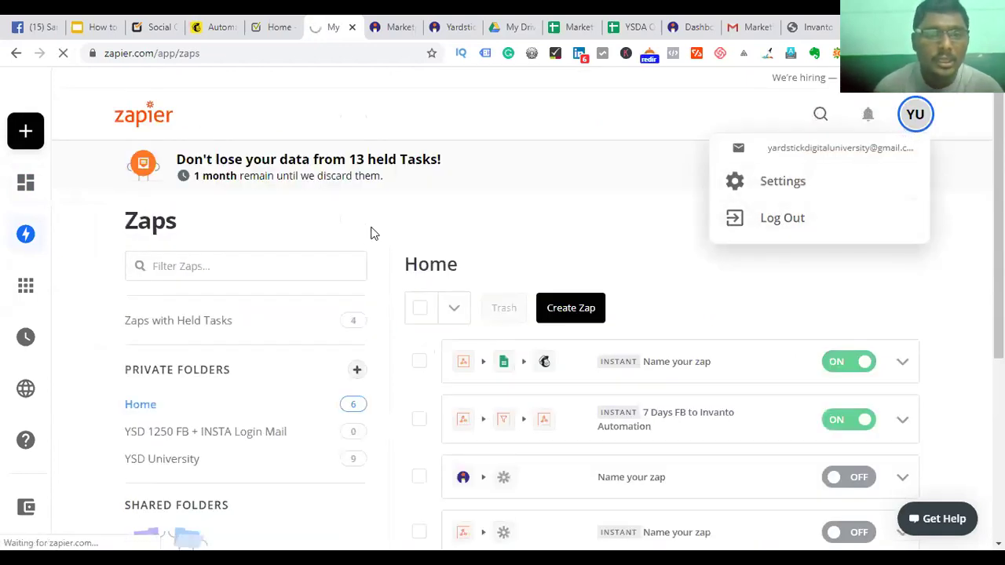
- Sign back into Zapier by picking another Google account from the '4 more accounts' list
click(396, 27)
click(325, 21)
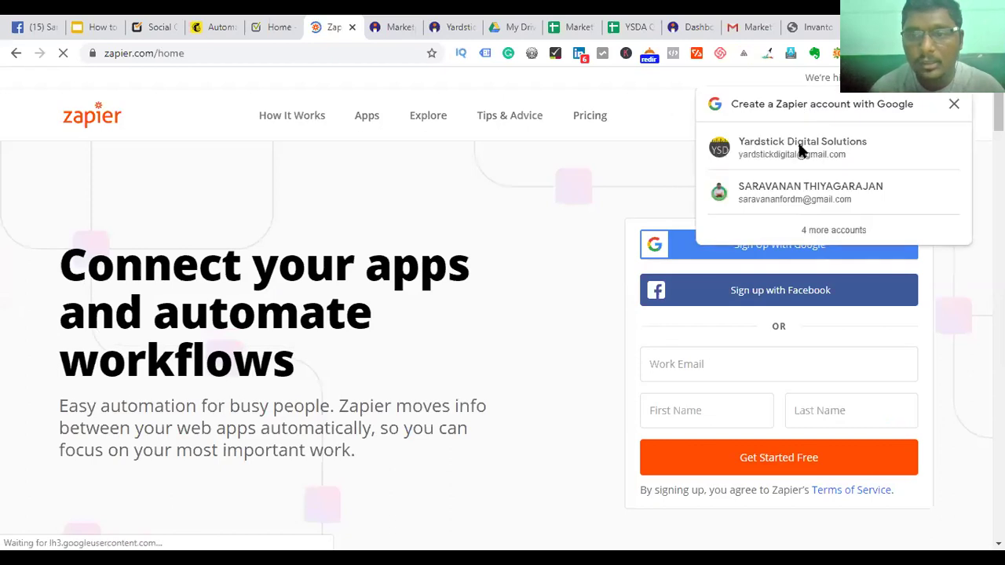
scroll(837, 182, down, 1)
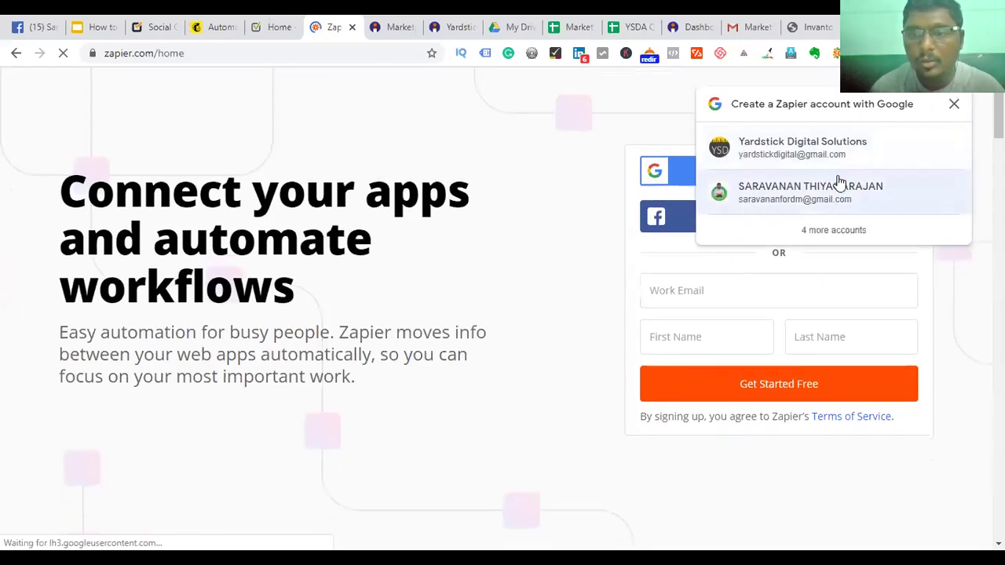
click(835, 230)
scroll(839, 228, down, 1)
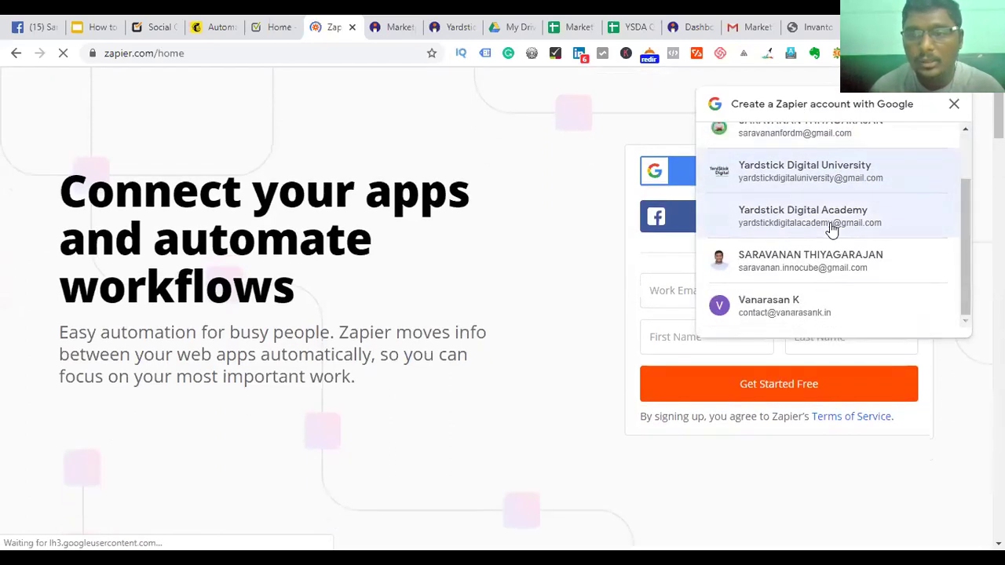
click(823, 176)
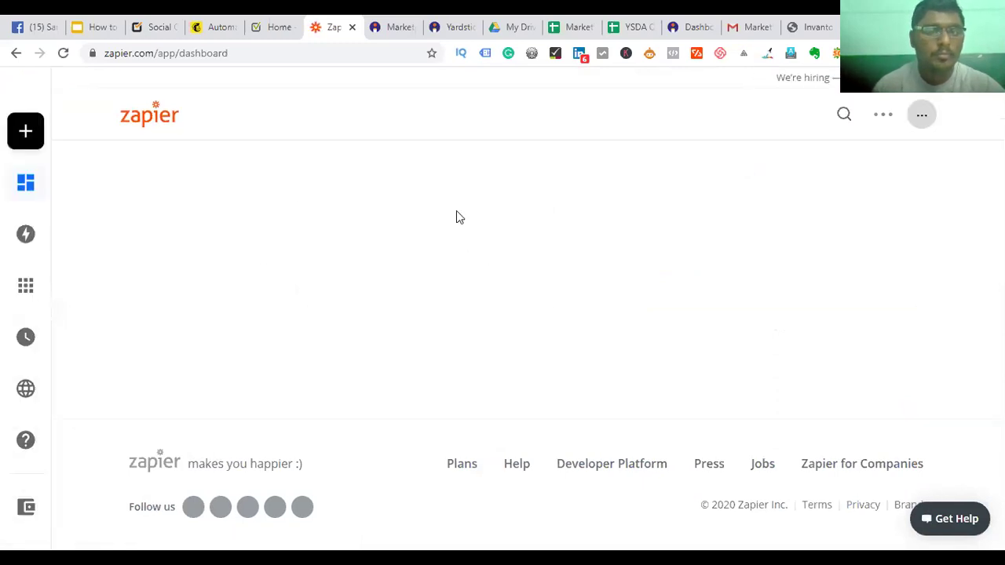
mouse_move(58, 220)
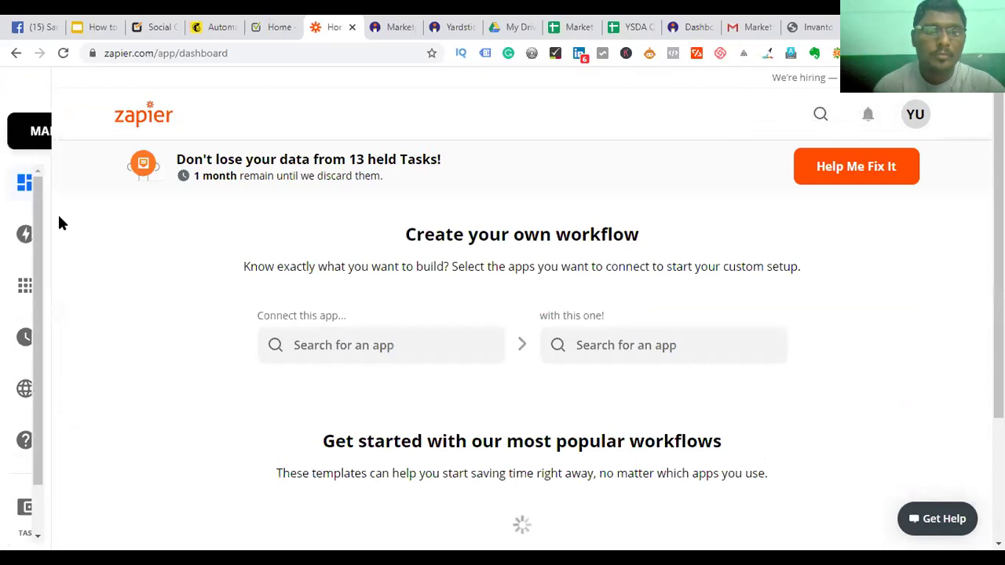
scroll(102, 393, down, 1)
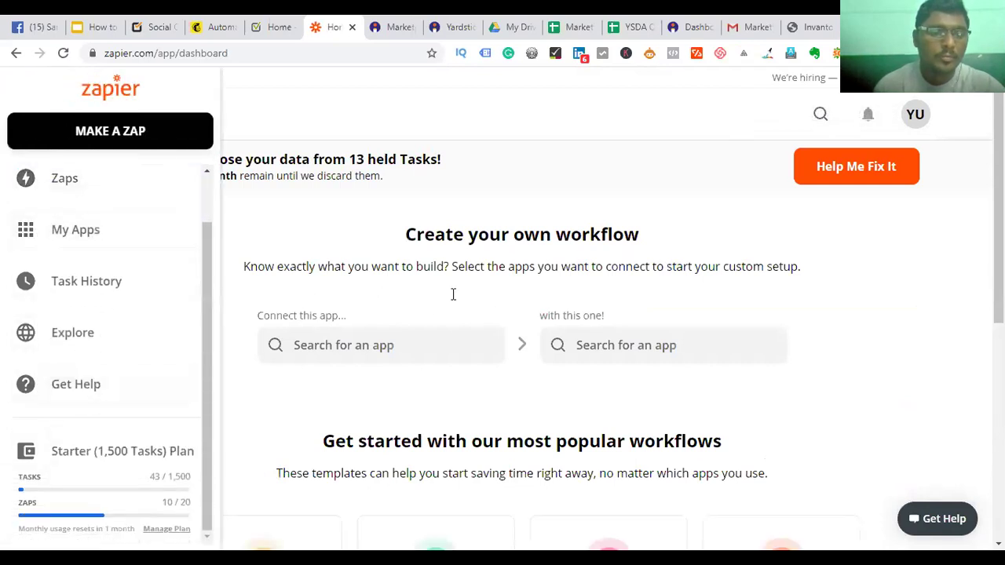
- Open the YSD University folder and edit the '1250 Instamojo to Invanto' zap
click(90, 180)
scroll(531, 281, down, 4)
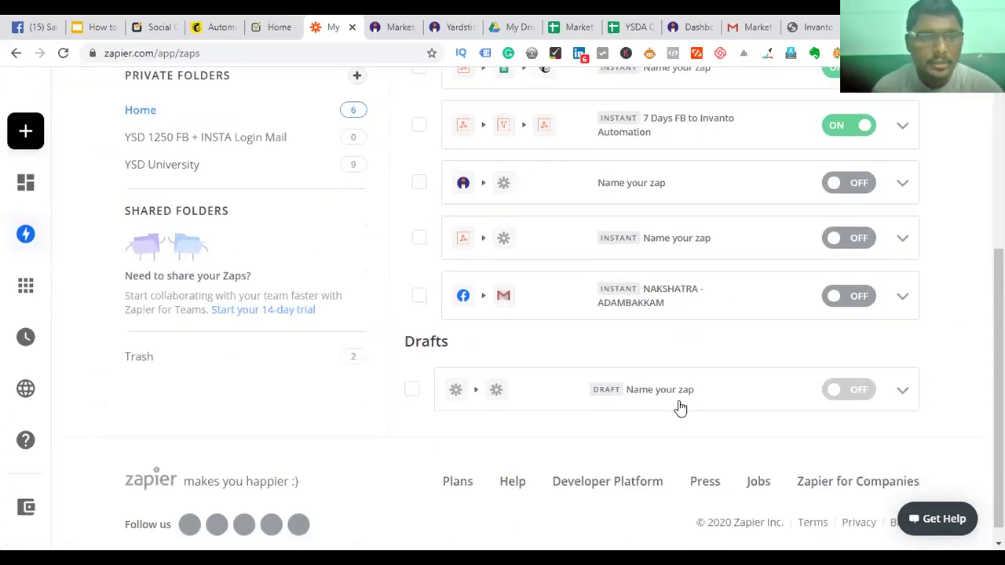
click(254, 137)
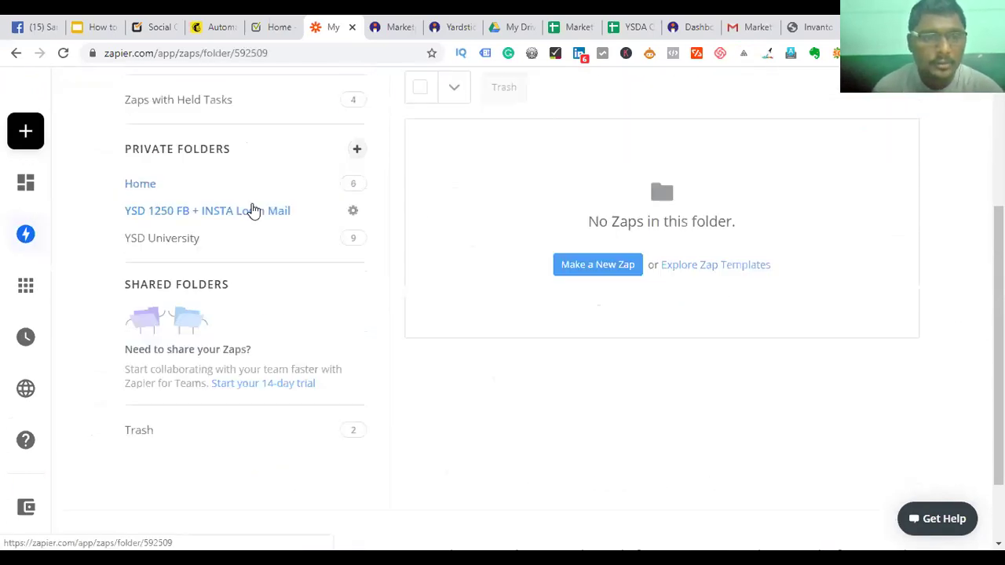
click(199, 245)
scroll(699, 240, up, 4)
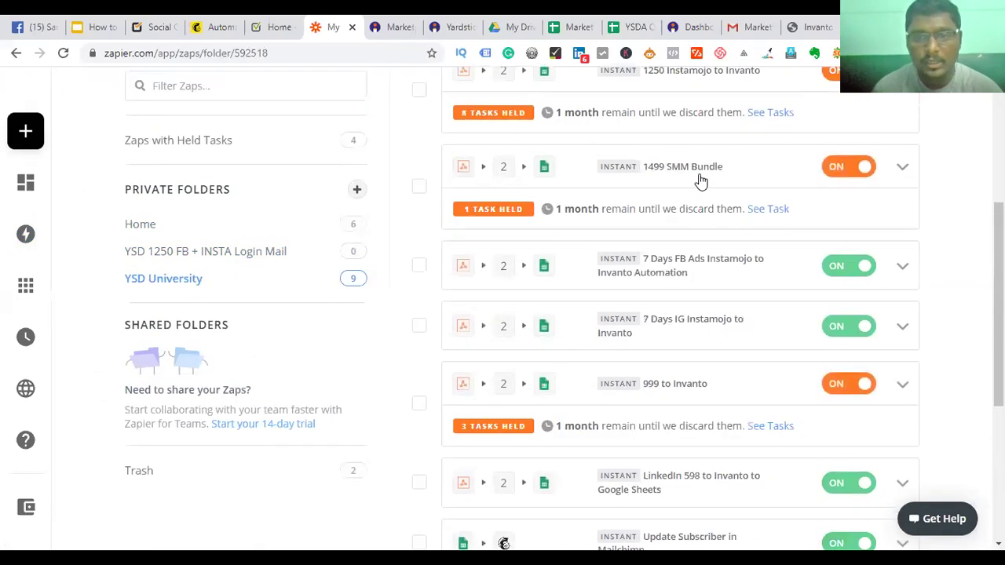
scroll(553, 267, up, 1)
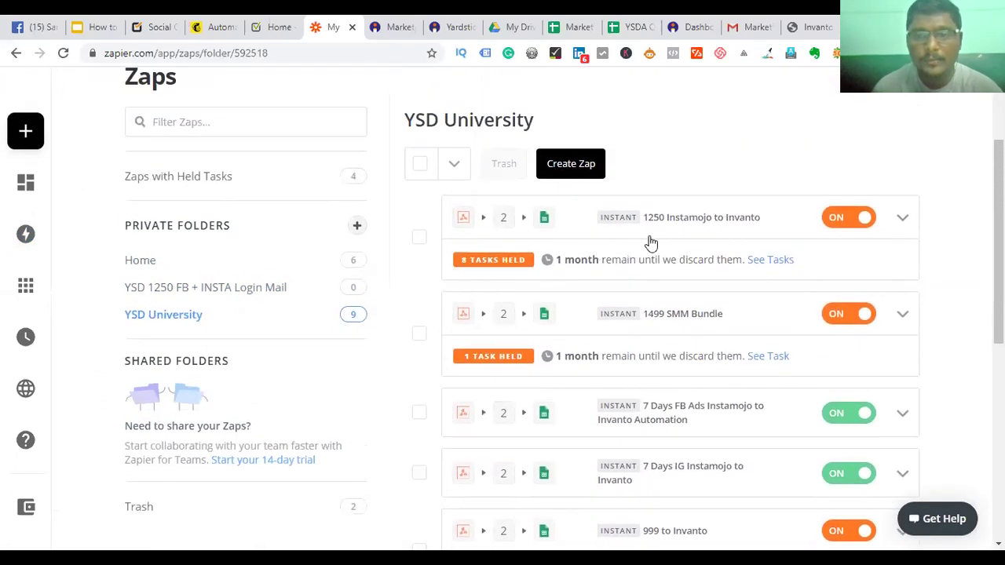
click(902, 220)
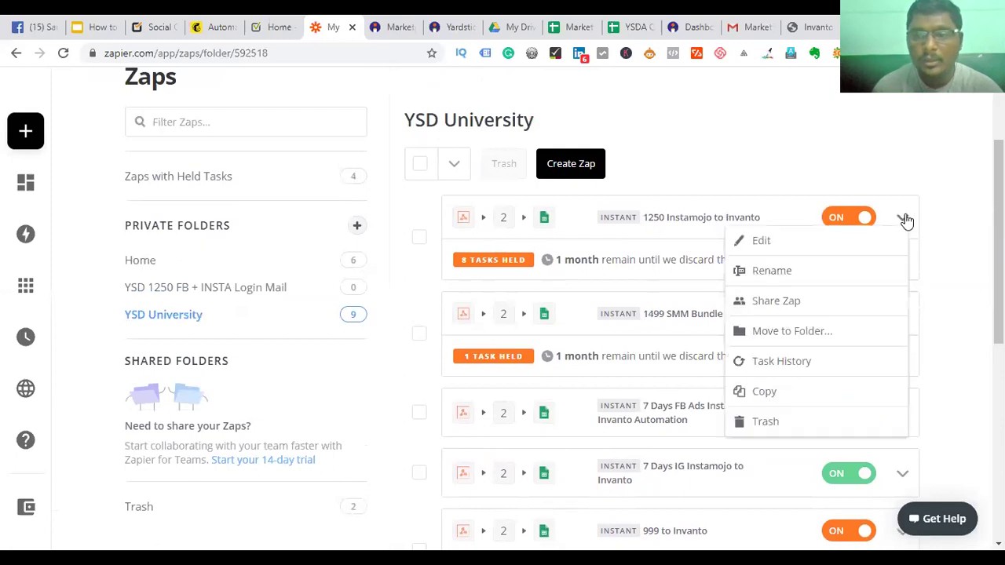
click(813, 245)
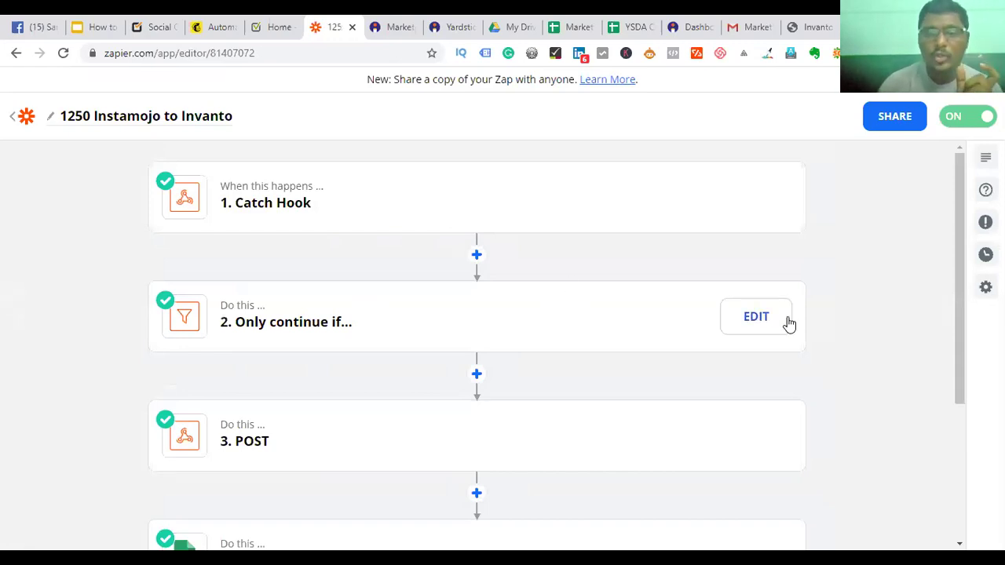
- Inspect the filter step's 'Status contains credit' condition, then open step 3 POST
click(765, 325)
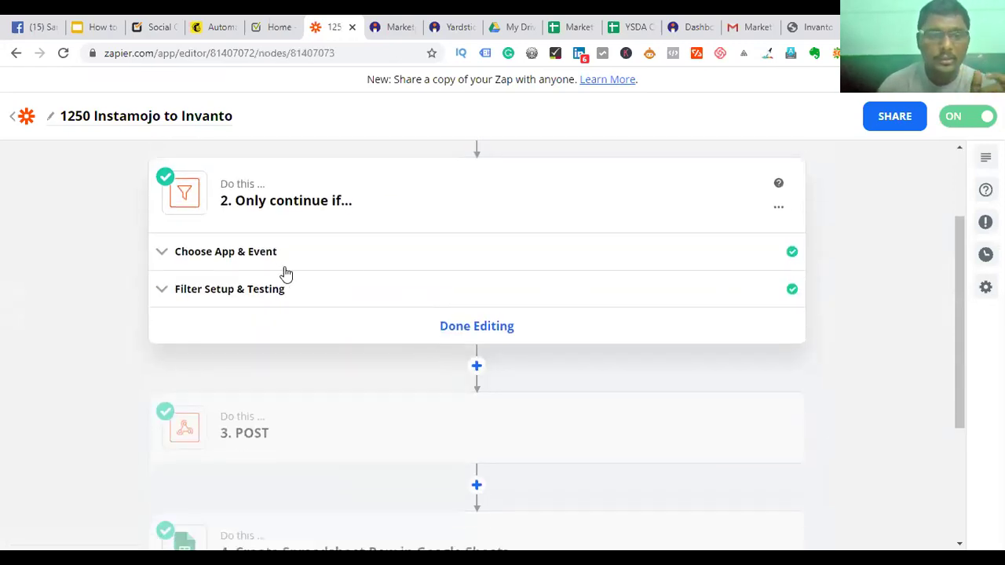
click(272, 259)
click(219, 358)
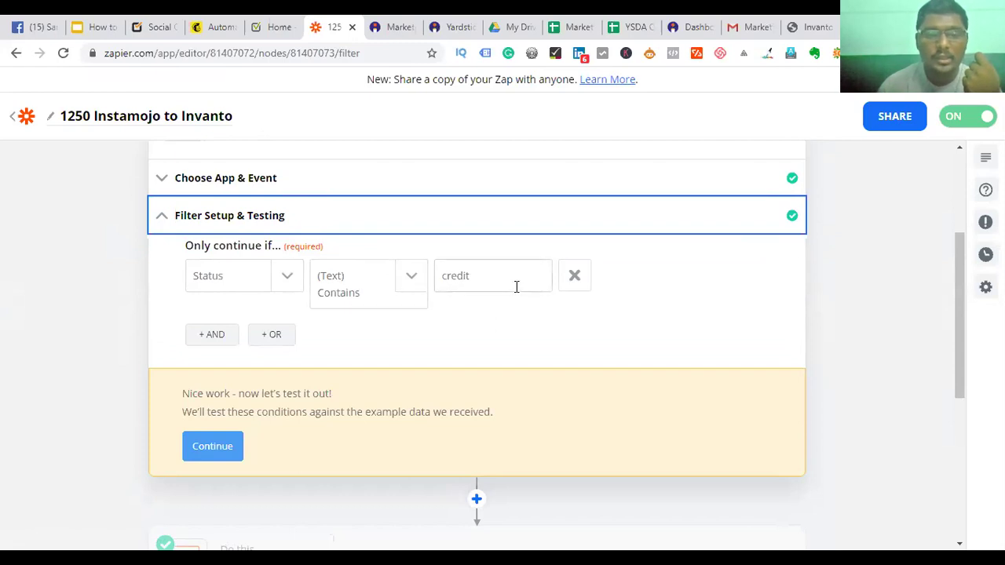
scroll(376, 296, down, 3)
mouse_move(700, 330)
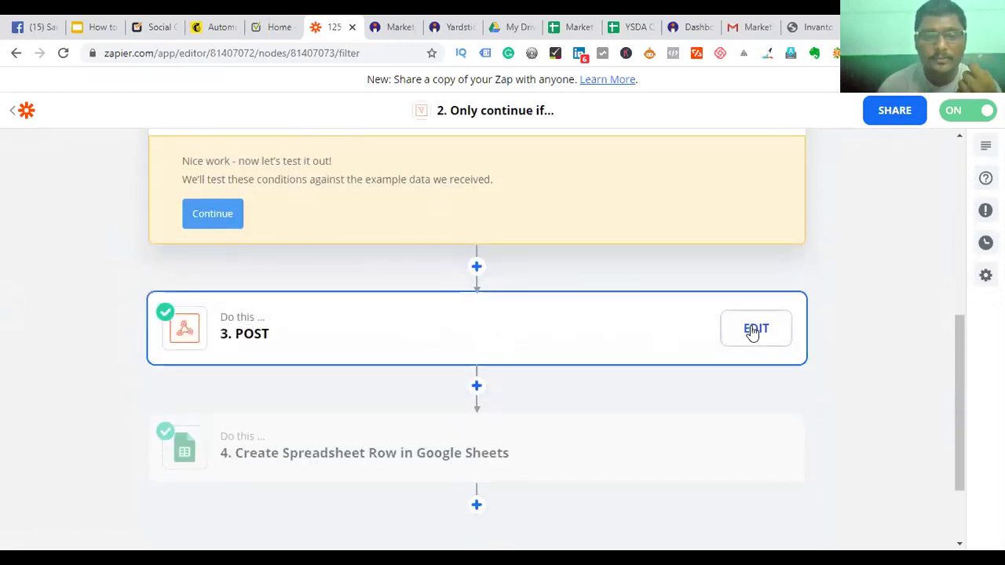
click(756, 330)
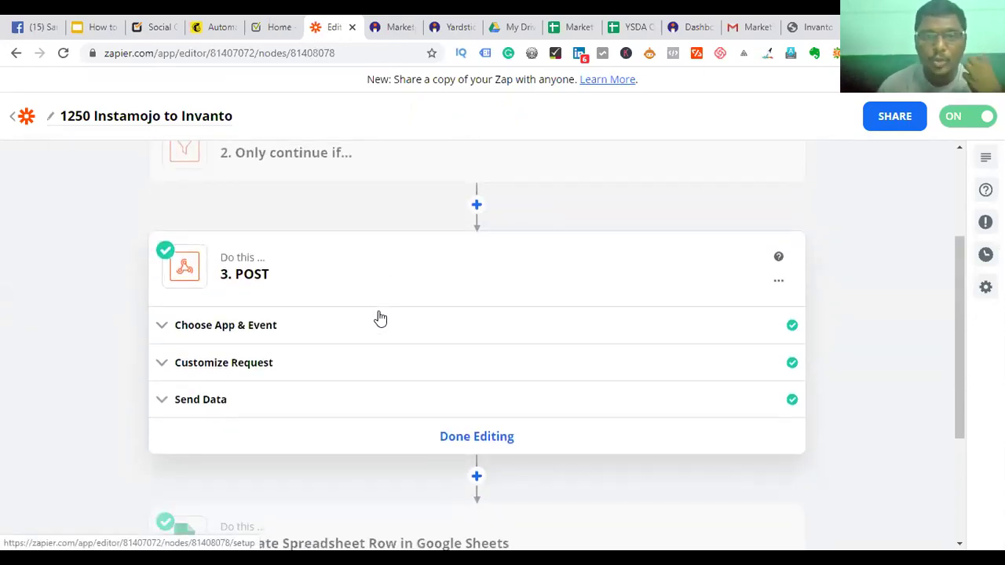
- Expand the POST step's app and event, test result and request settings to show its webhook URL
click(812, 27)
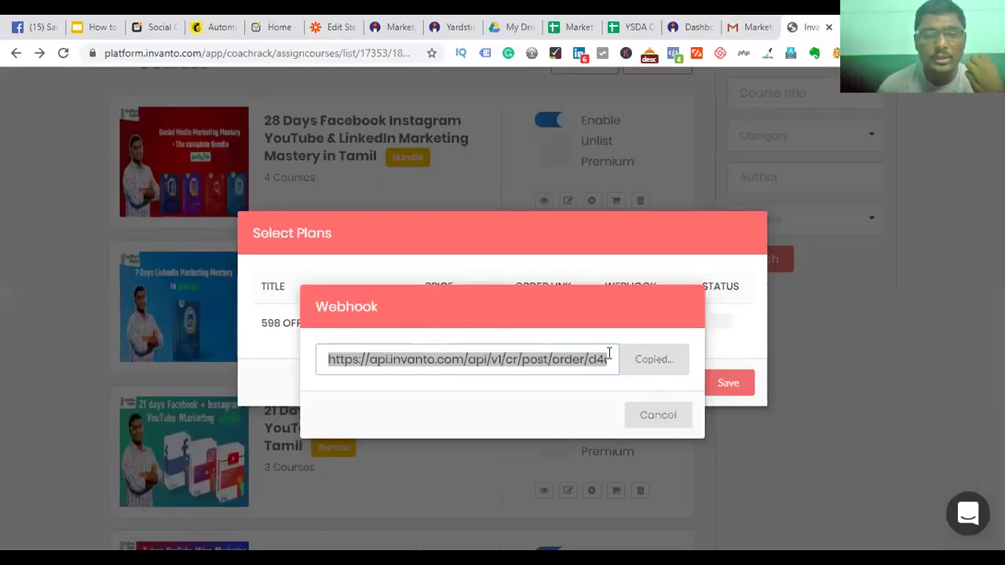
click(664, 417)
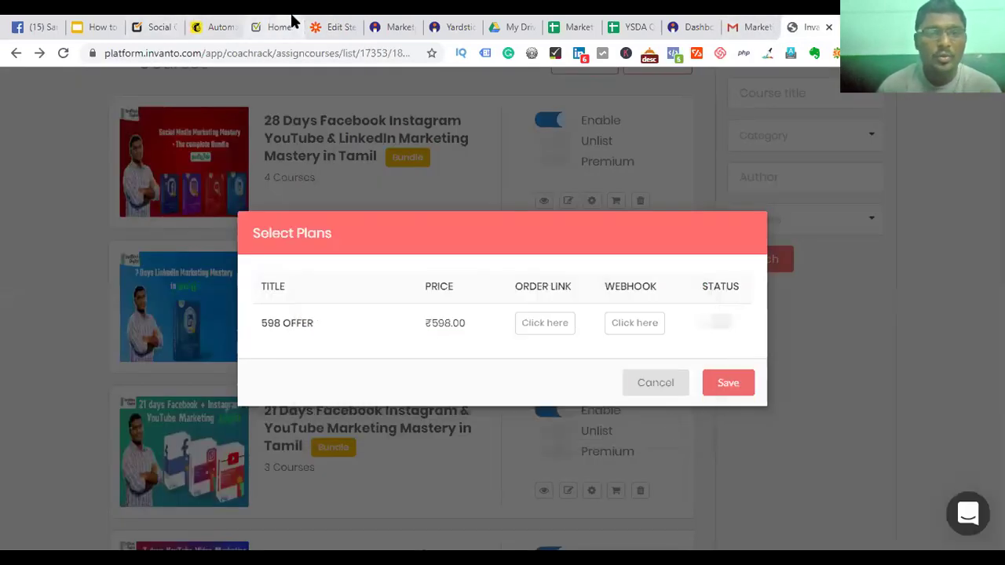
click(371, 22)
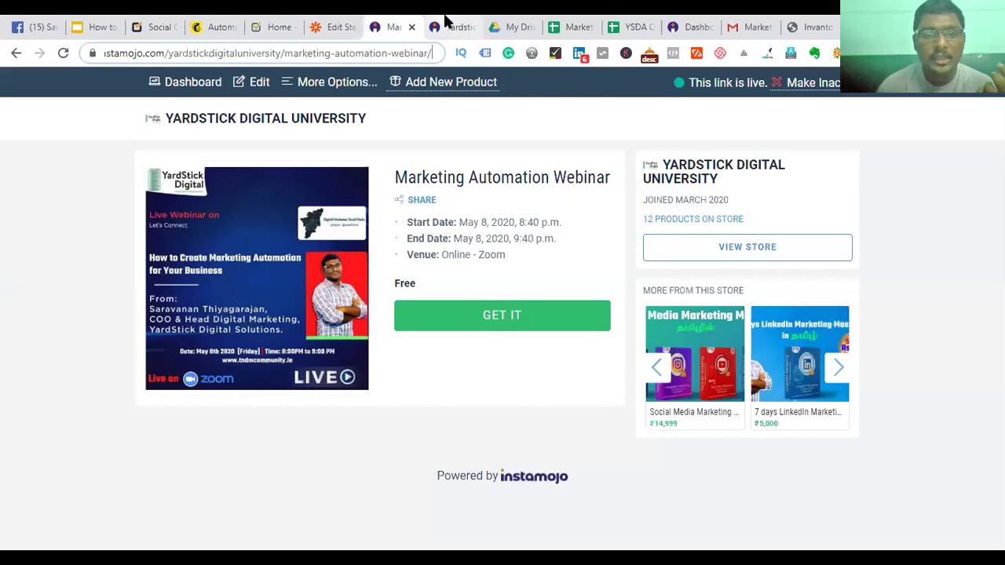
click(333, 23)
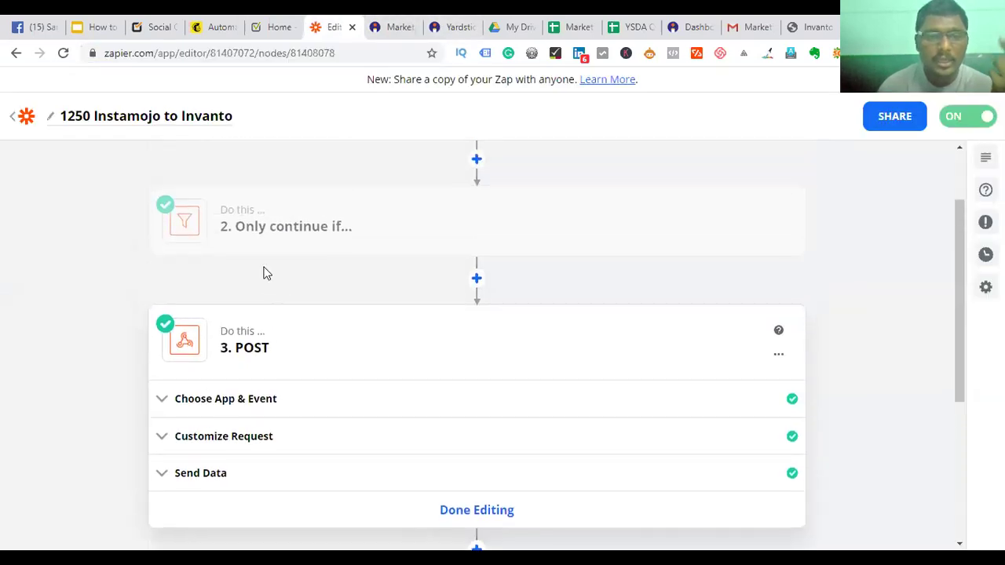
scroll(264, 272, down, 1)
click(774, 322)
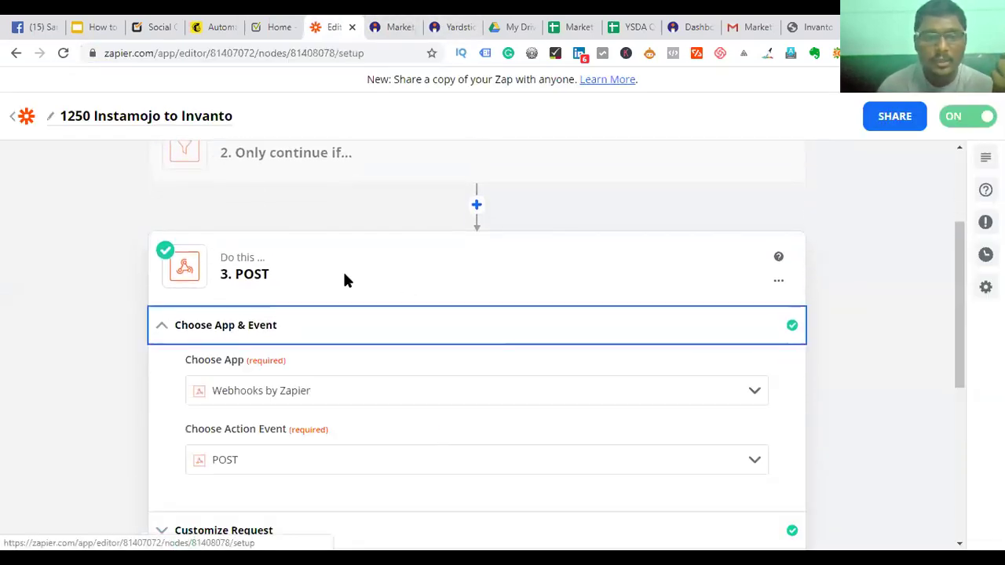
scroll(345, 280, down, 2)
scroll(235, 314, down, 1)
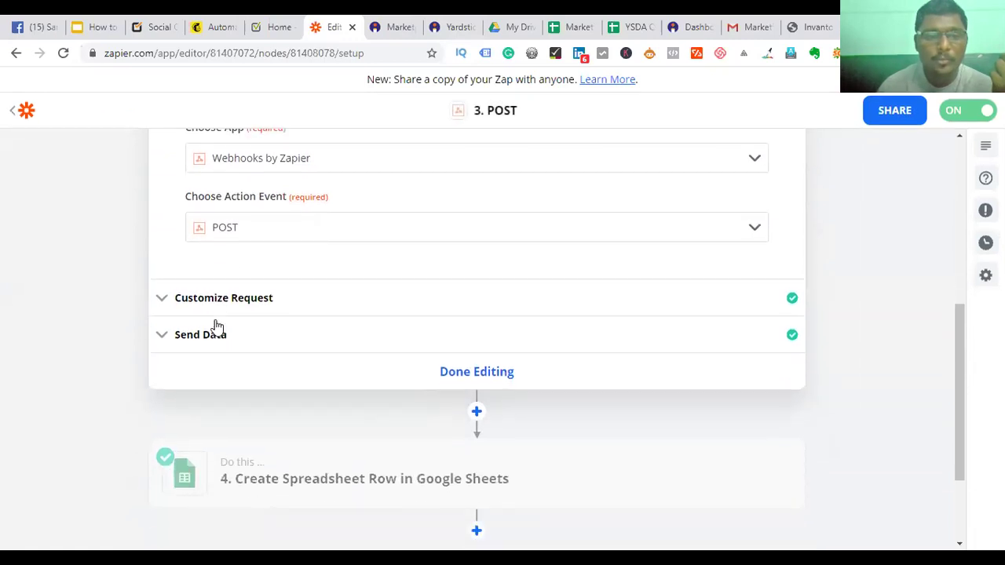
click(217, 314)
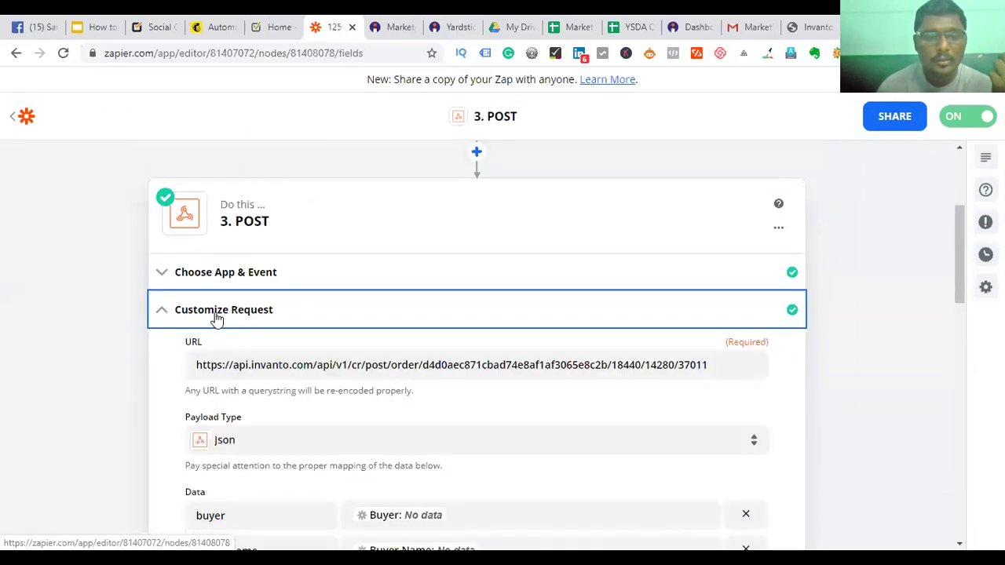
click(220, 316)
click(235, 322)
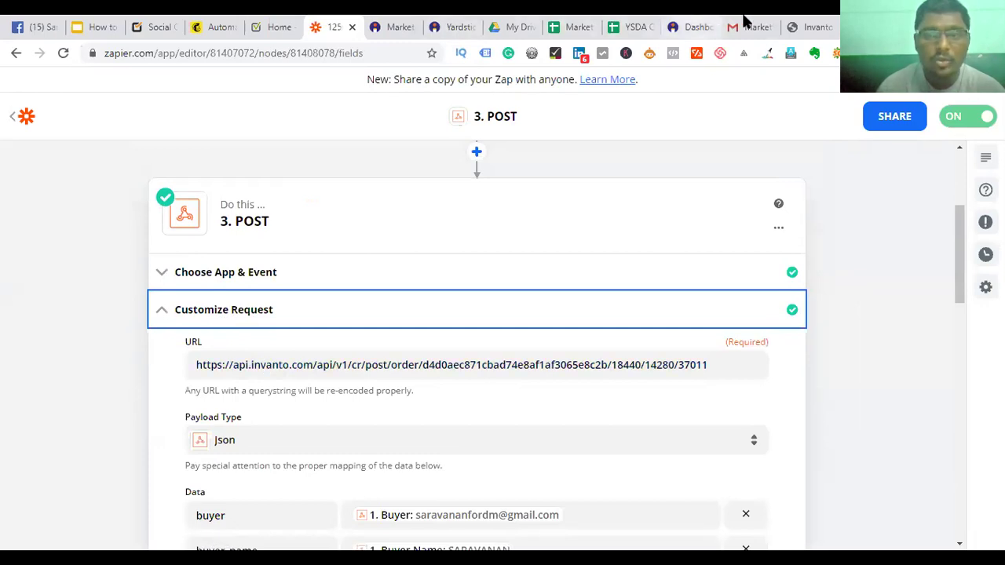
- Compare the POST URL against the 598 OFFER plan's webhook URL in Invanto
click(816, 24)
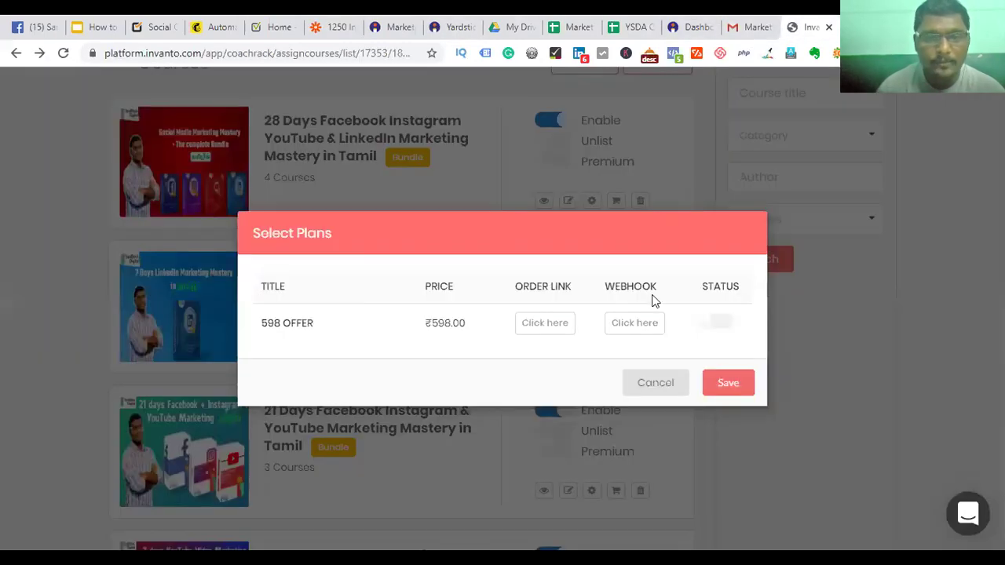
click(617, 322)
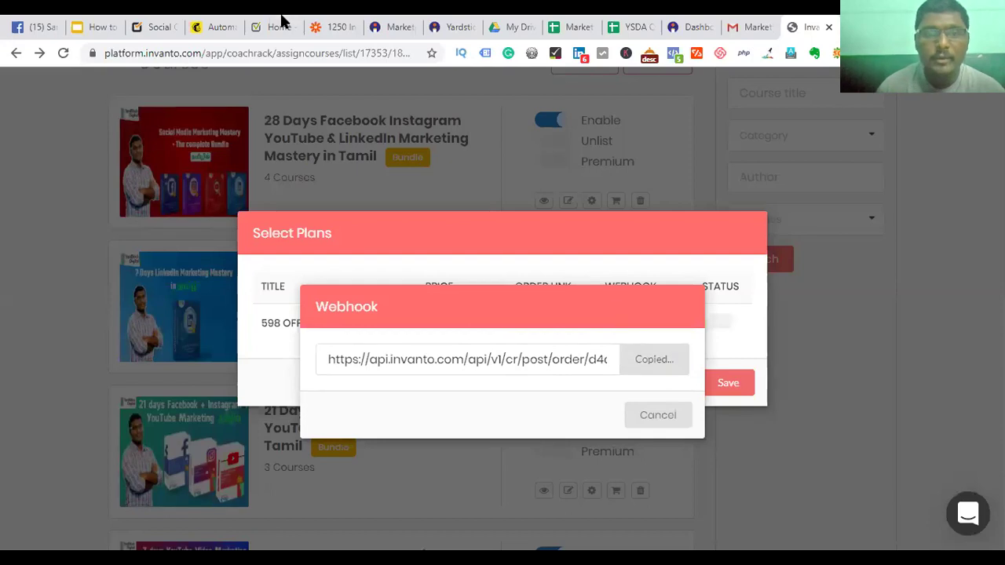
click(338, 26)
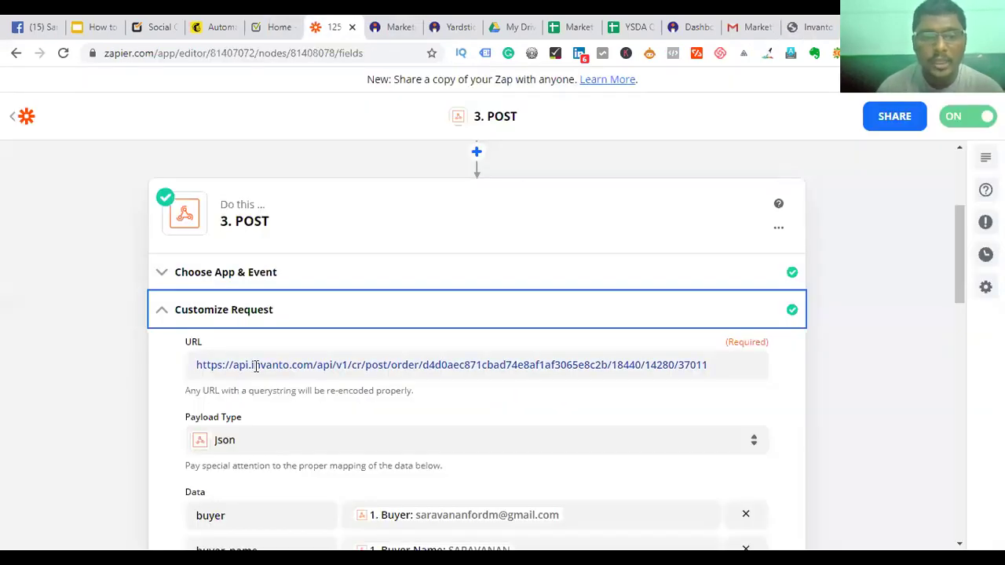
scroll(307, 314, down, 1)
scroll(314, 335, down, 1)
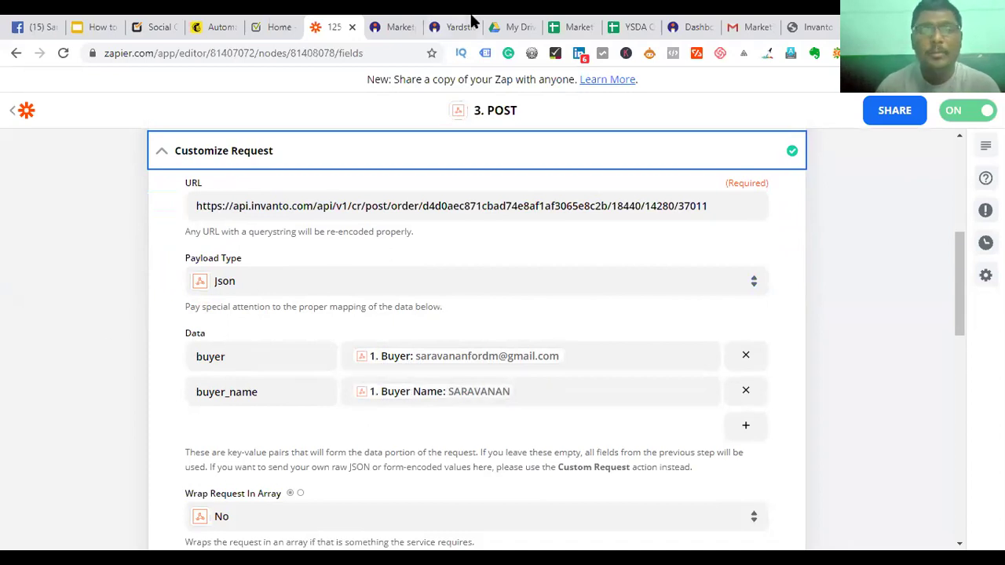
click(824, 25)
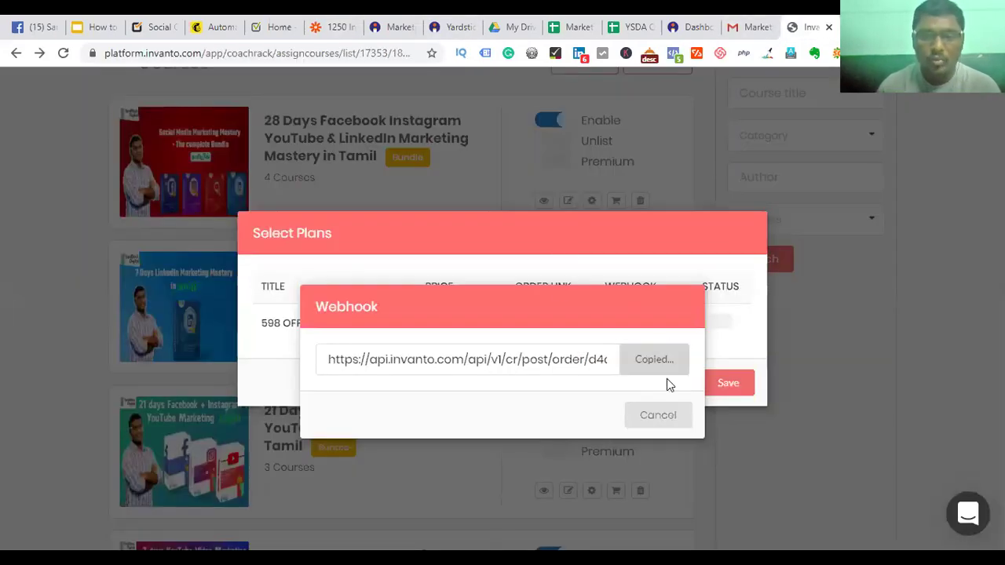
click(381, 24)
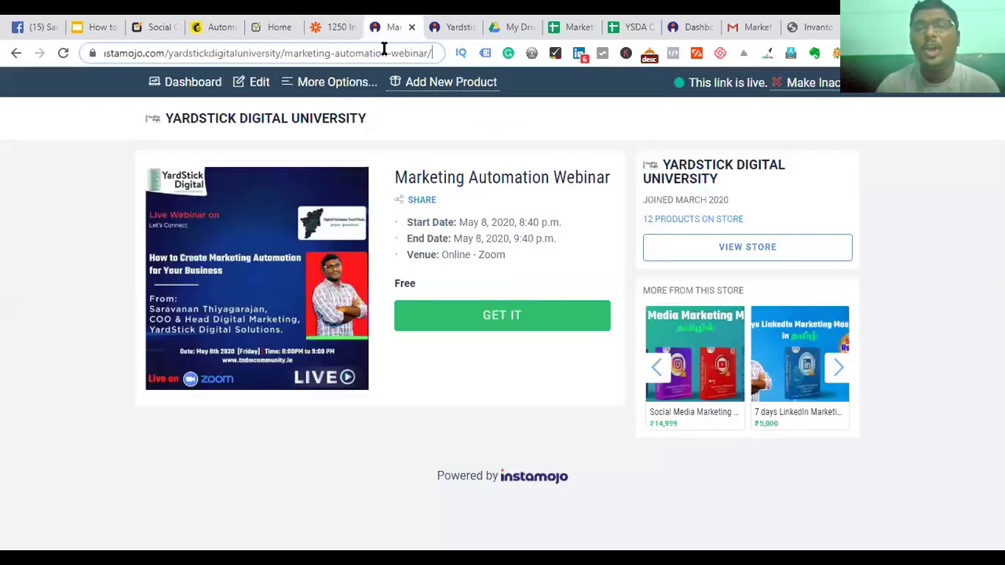
click(334, 22)
scroll(351, 280, down, 2)
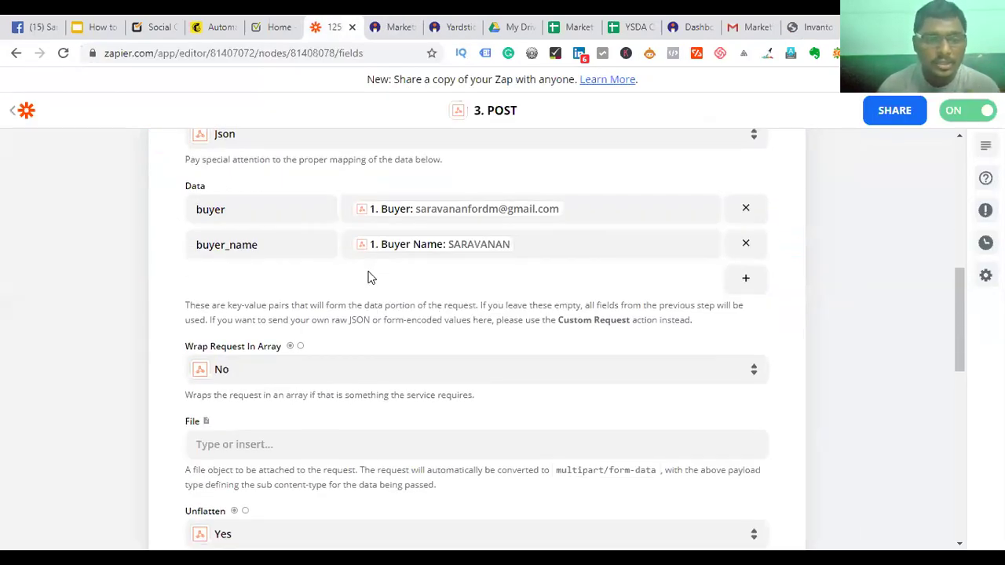
scroll(371, 277, down, 8)
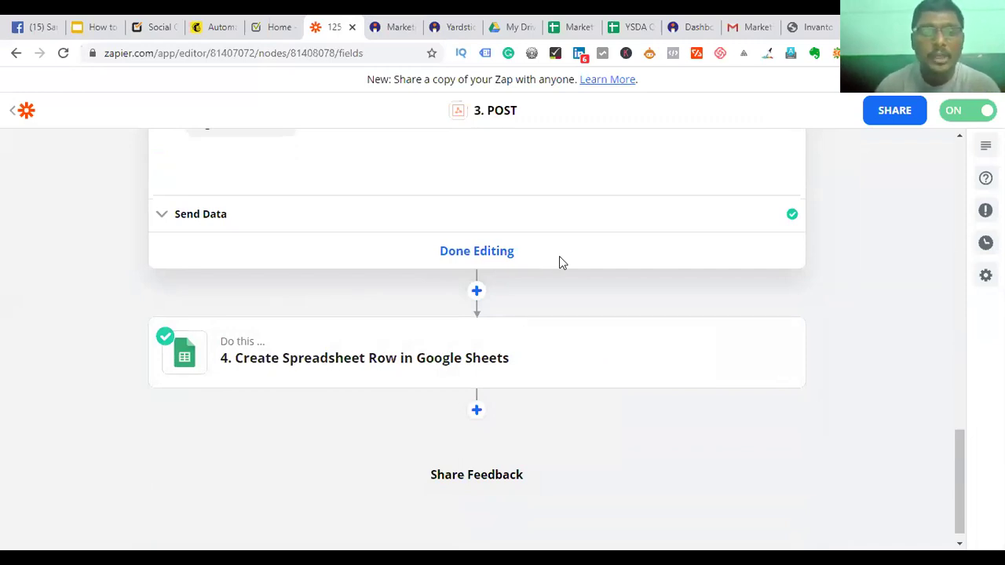
click(628, 26)
scroll(235, 310, down, 5)
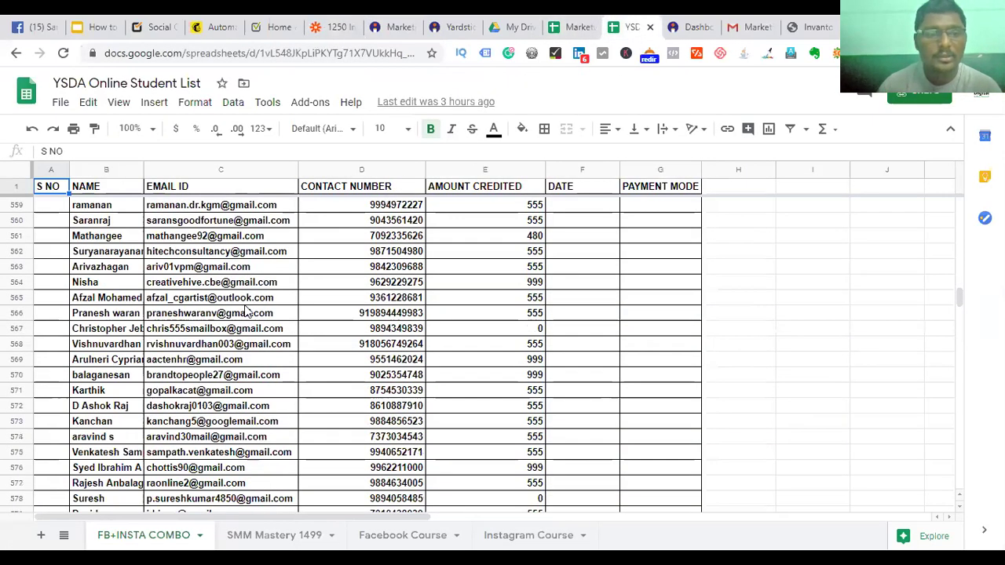
scroll(246, 306, up, 8)
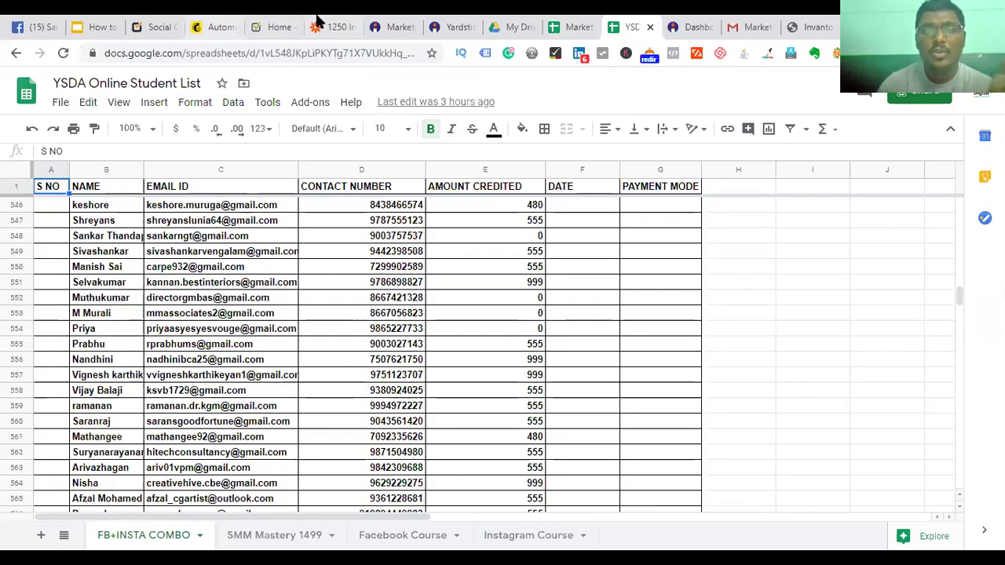
scroll(362, 19, up, 5)
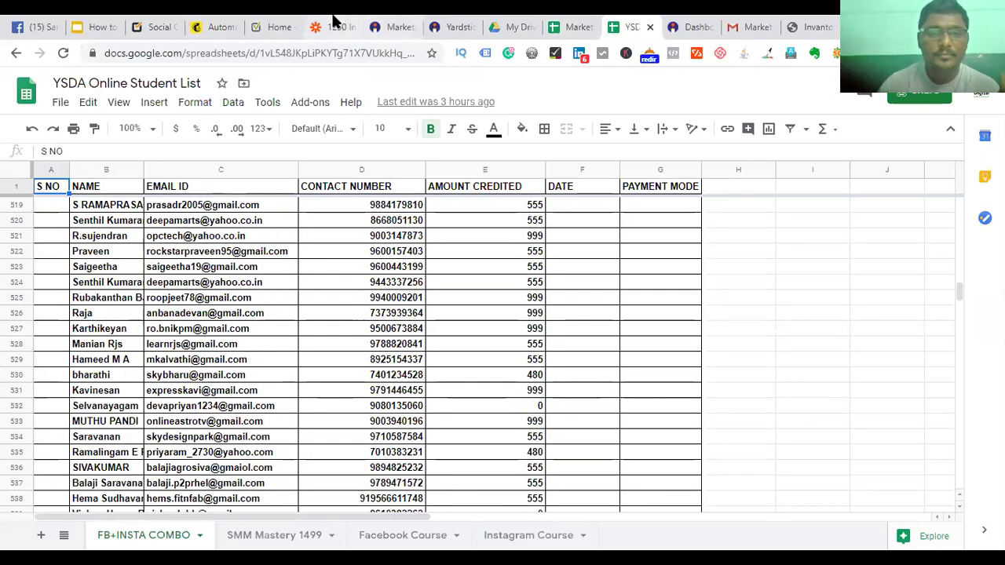
click(333, 23)
scroll(400, 326, up, 10)
scroll(393, 317, up, 4)
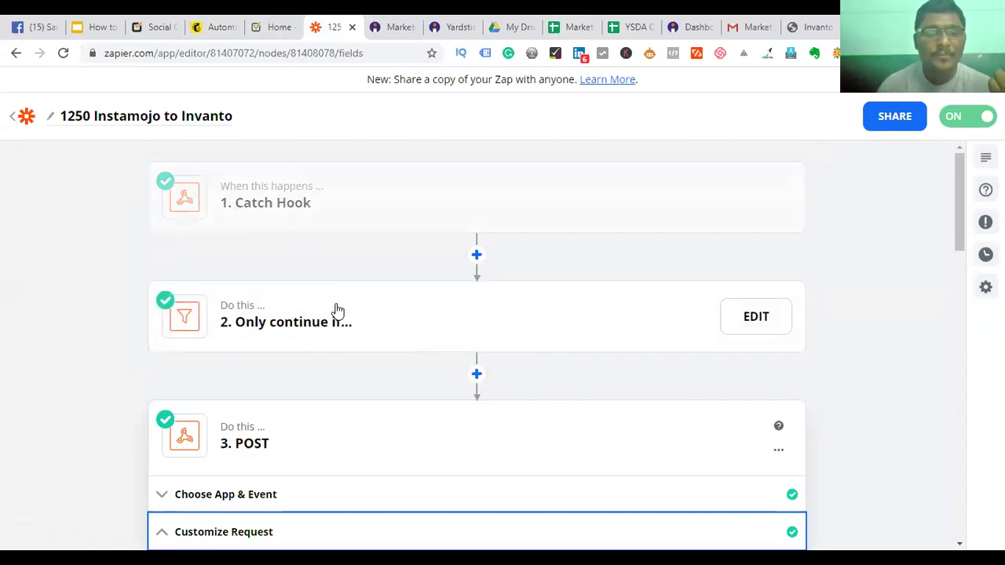
scroll(382, 295, down, 1)
- Scroll through the rest of the POST step and glance at the YSDA Online Student List spreadsheet
scroll(369, 267, down, 1)
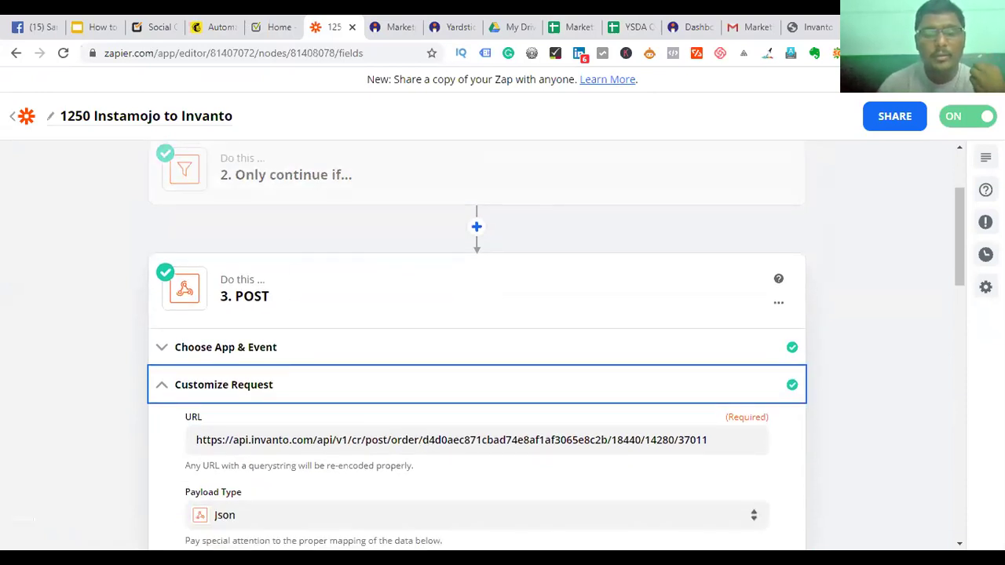
scroll(307, 307, down, 2)
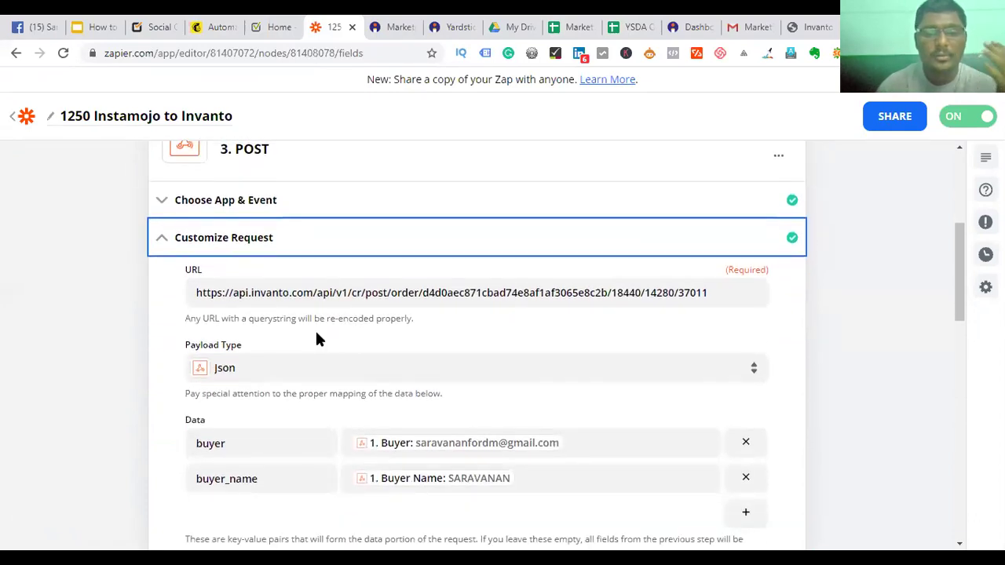
scroll(377, 345, down, 2)
scroll(439, 357, down, 10)
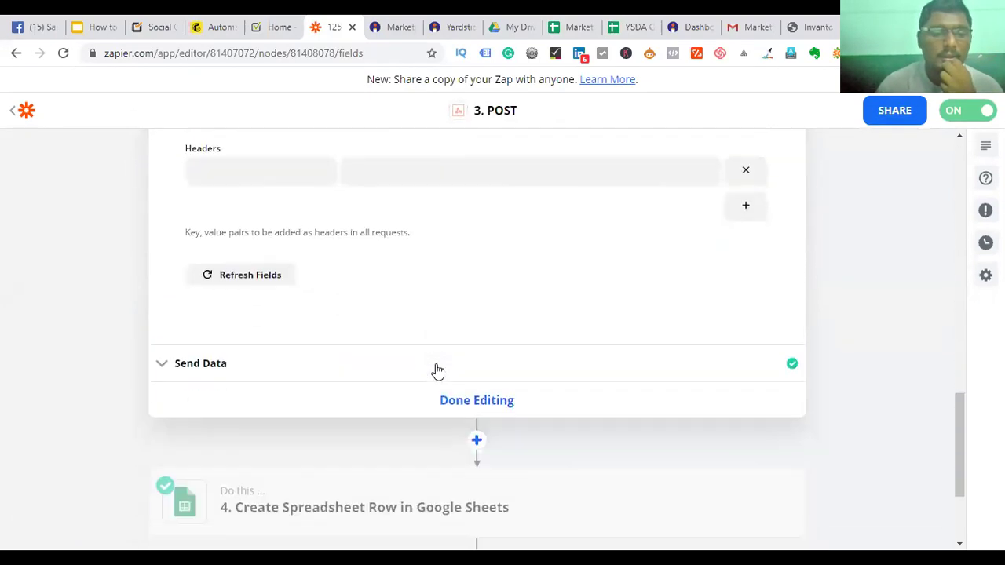
scroll(433, 378, down, 1)
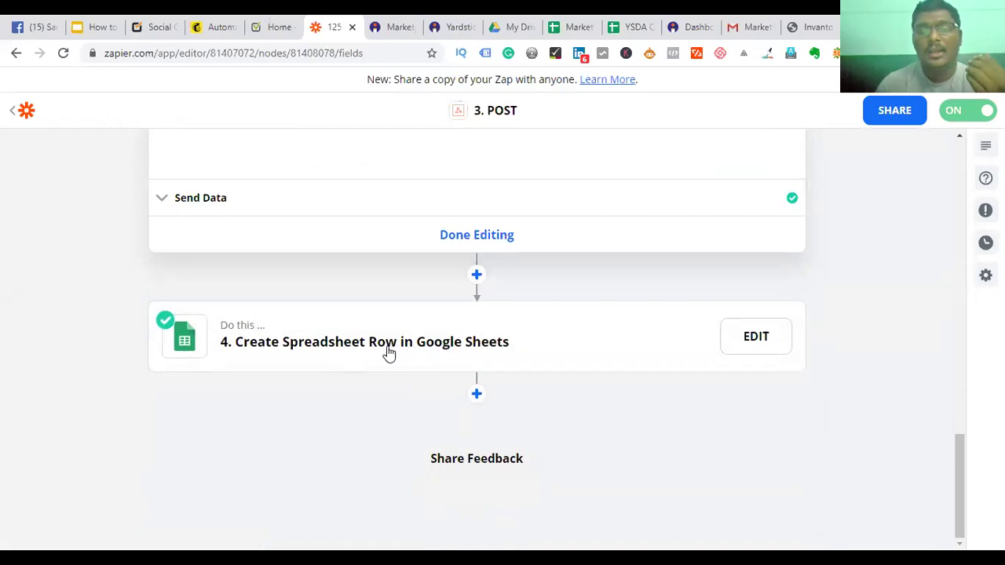
click(617, 21)
scroll(314, 265, up, 3)
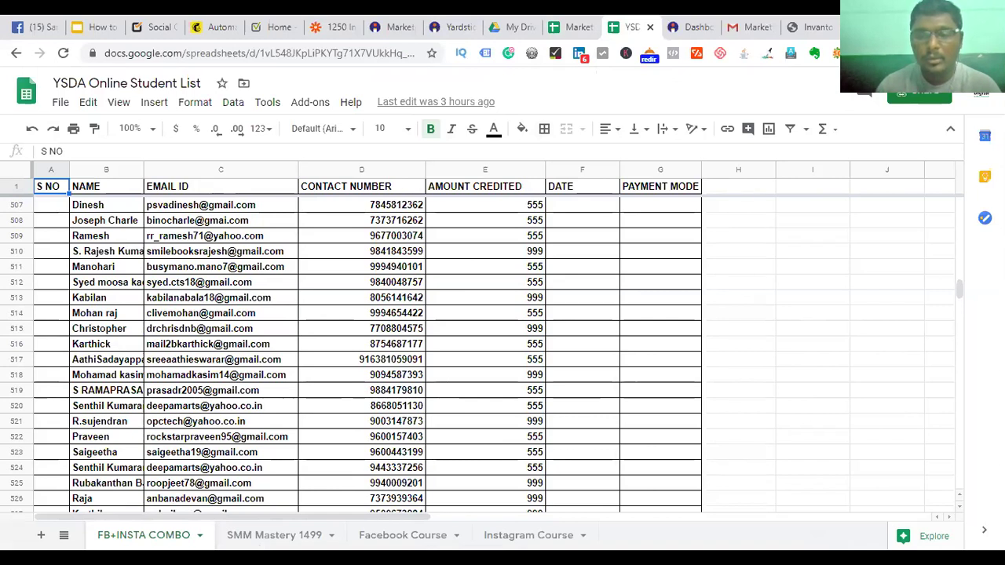
scroll(314, 353, up, 4)
click(311, 22)
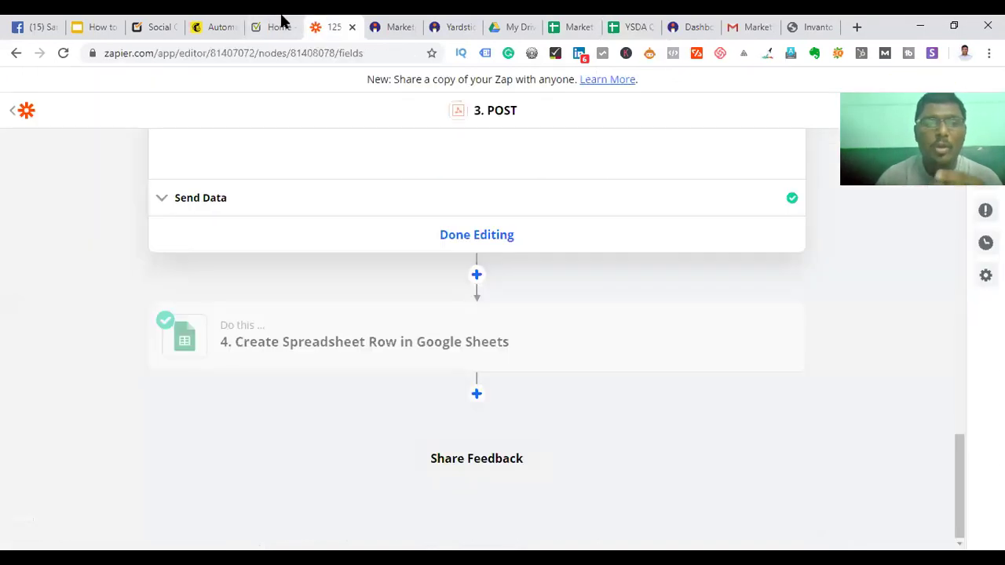
- Advance the marketing automation presentation to the next slide
click(216, 26)
click(98, 26)
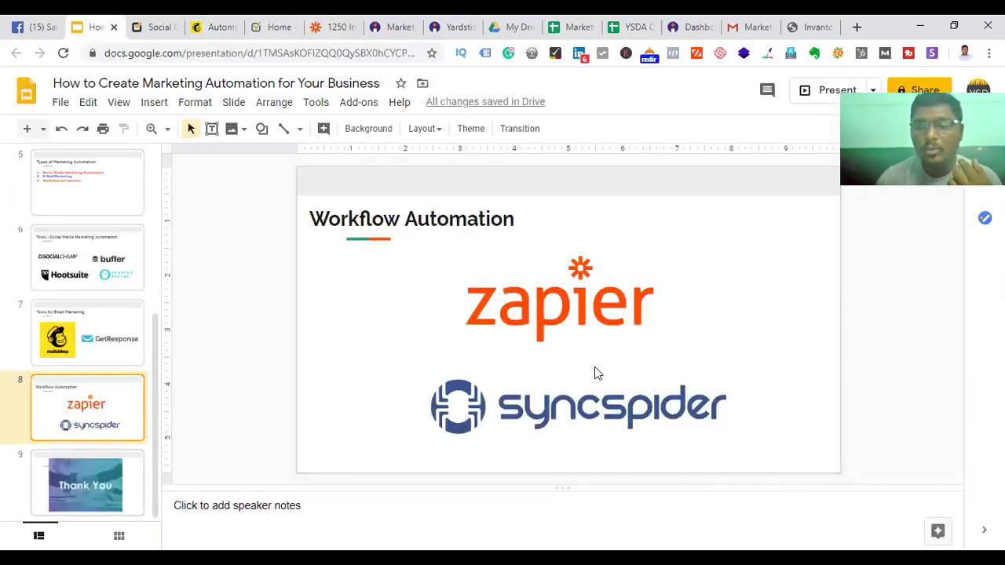
key(Down)
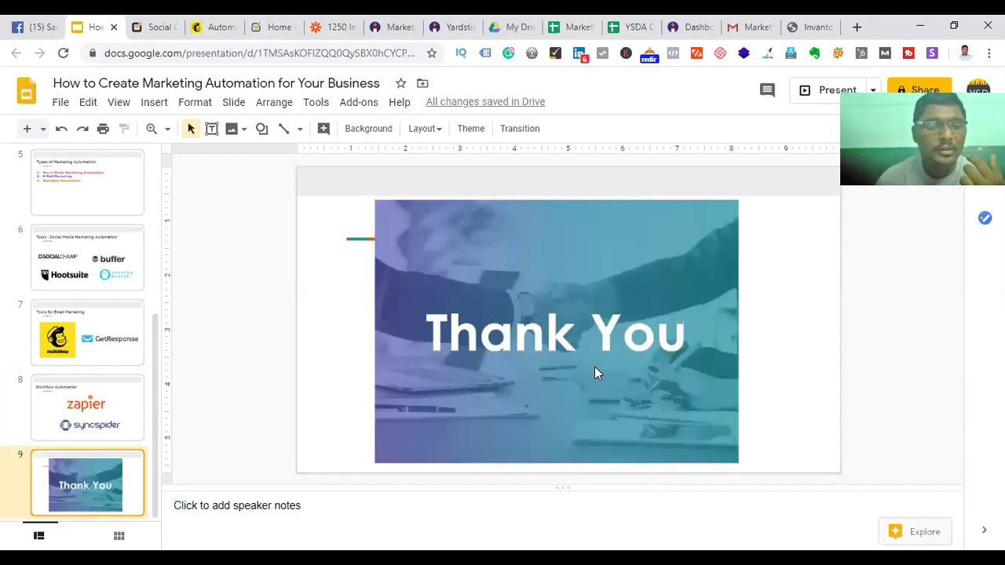
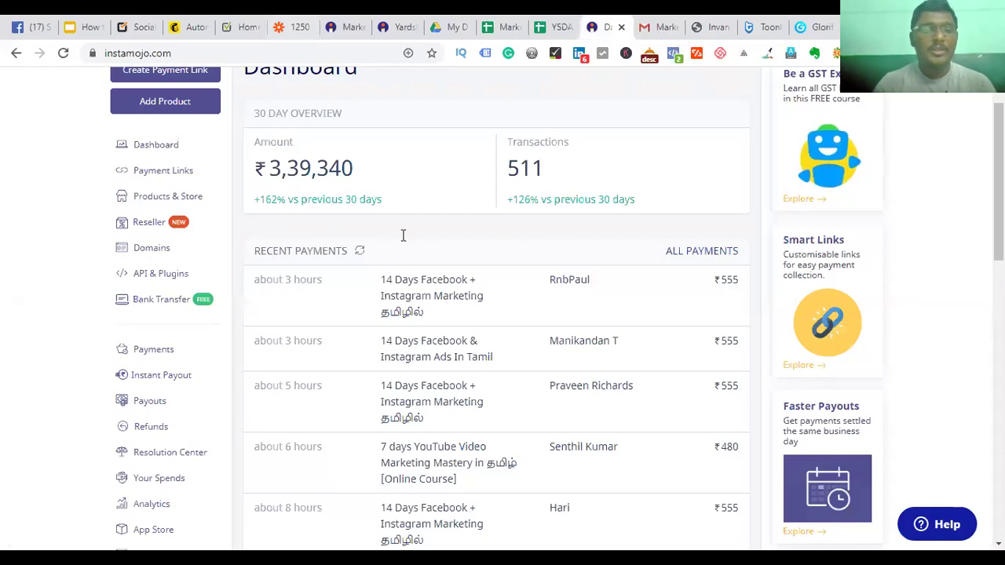
- Review the 3. POST step of Zapier's 1250 Instamojo to Invanto zap, then open a blank tab
key(ctrl+6)
scroll(350, 235, up, 2)
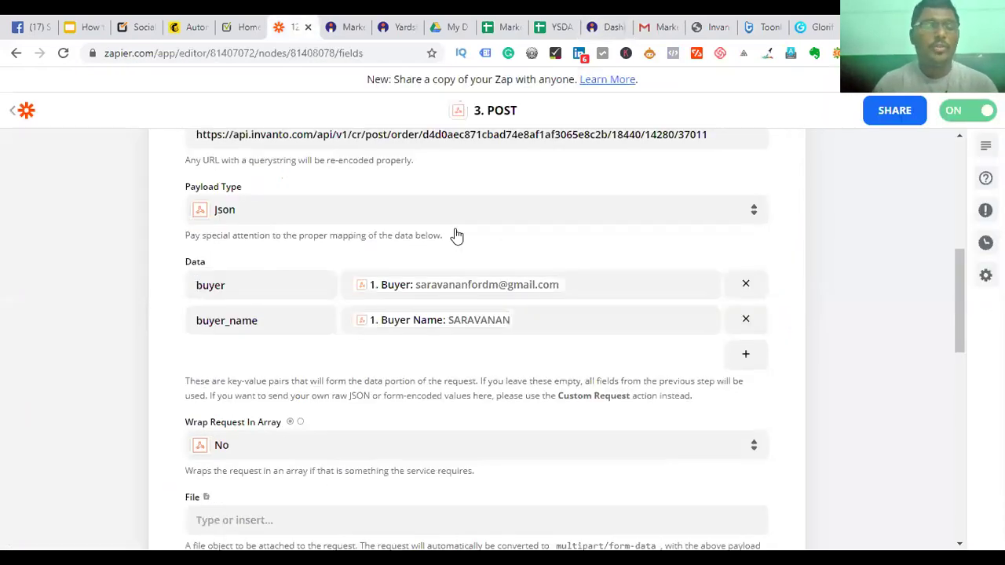
scroll(276, 206, up, 3)
scroll(276, 206, up, 1)
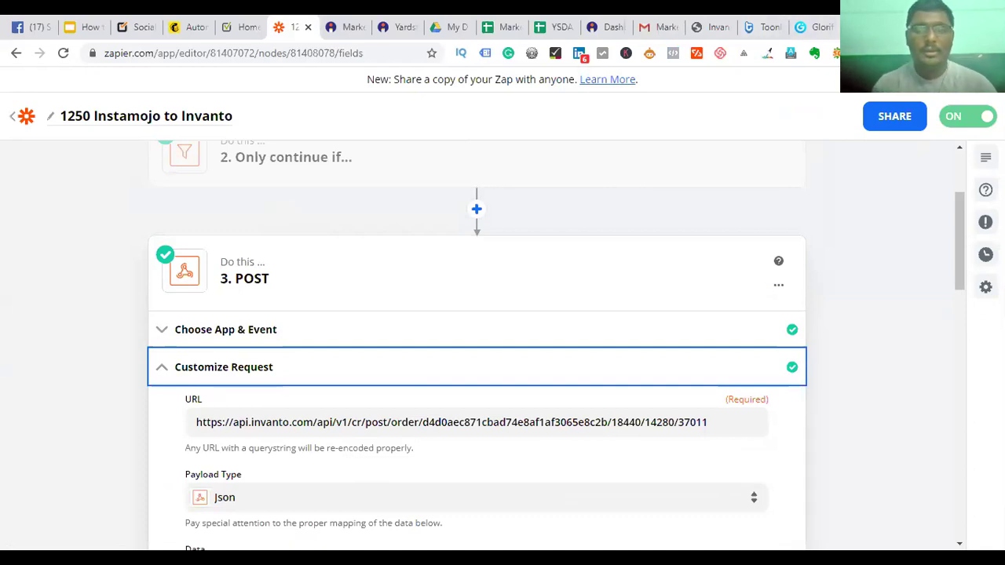
key(ctrl+t)
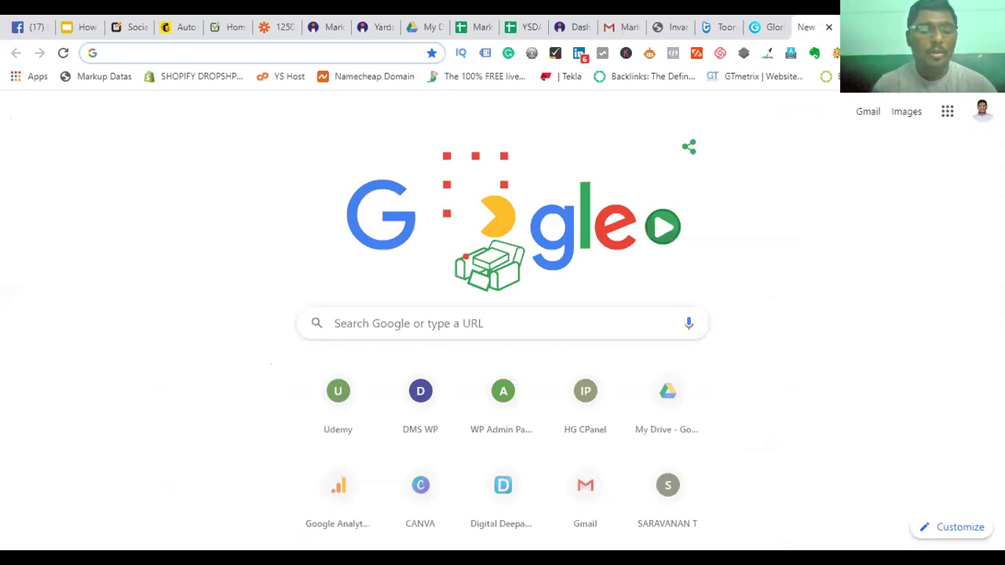
- Search the web for sendapp, open the SendApp Free product page, then go back to Mailchimp
text(sendapp)
key(Return)
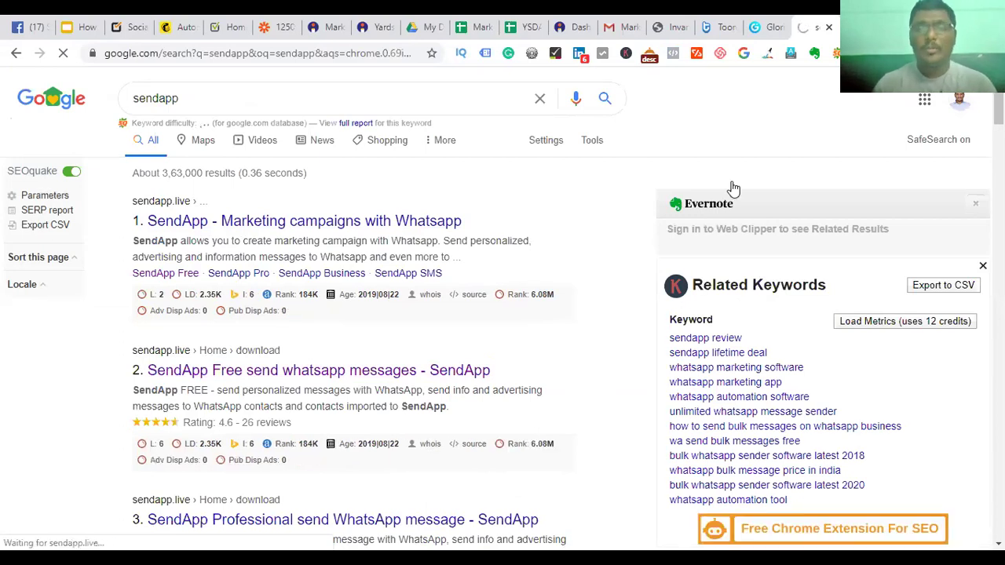
click(773, 26)
click(813, 27)
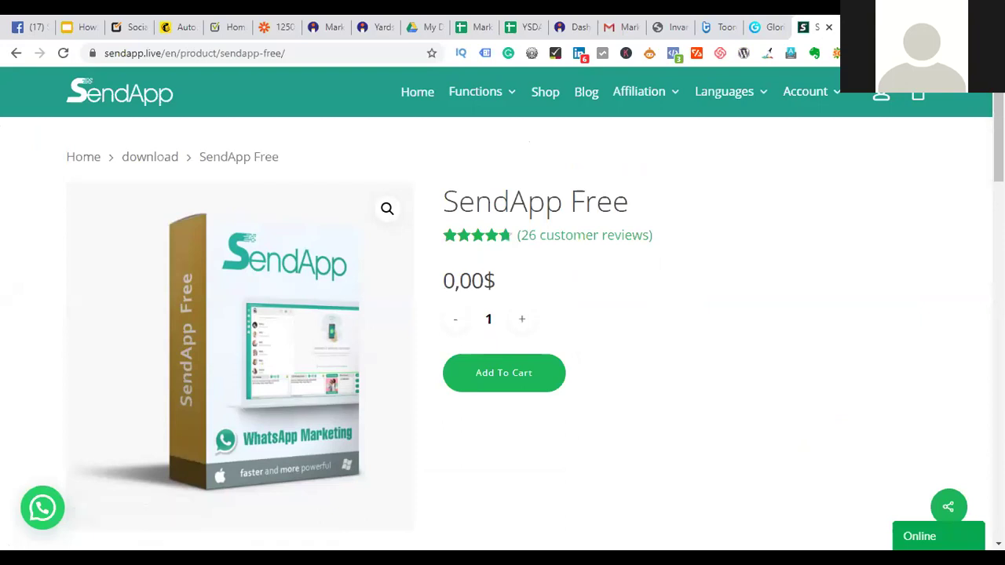
click(180, 26)
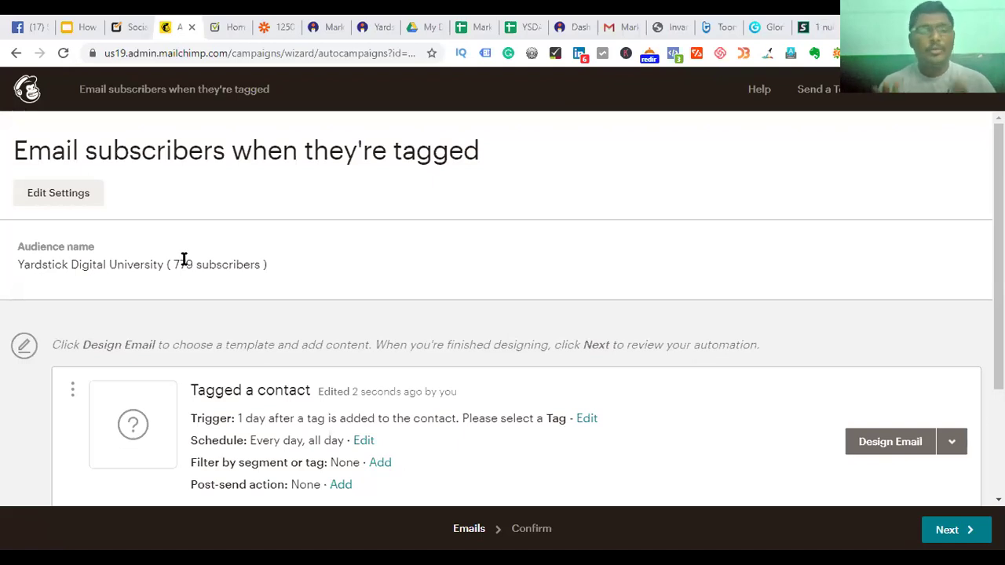
- Load the mailchimp.com home page in a new tab
scroll(310, 403, down, 2)
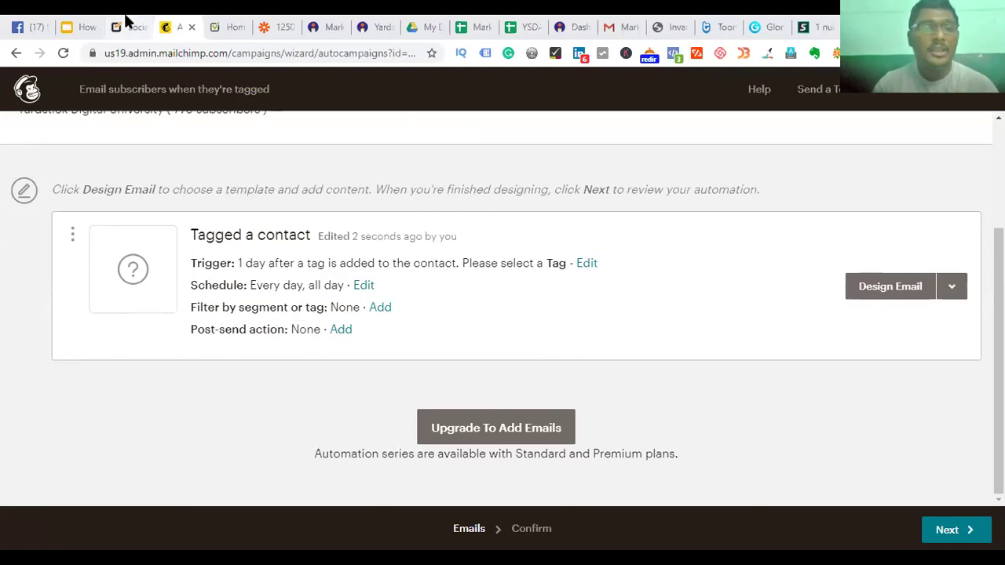
scroll(257, 336, up, 2)
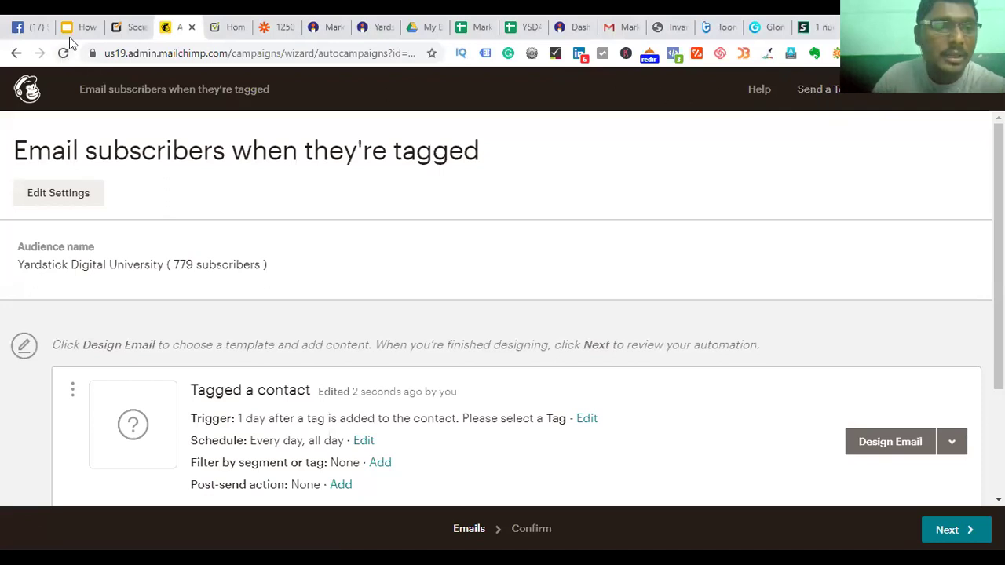
click(232, 27)
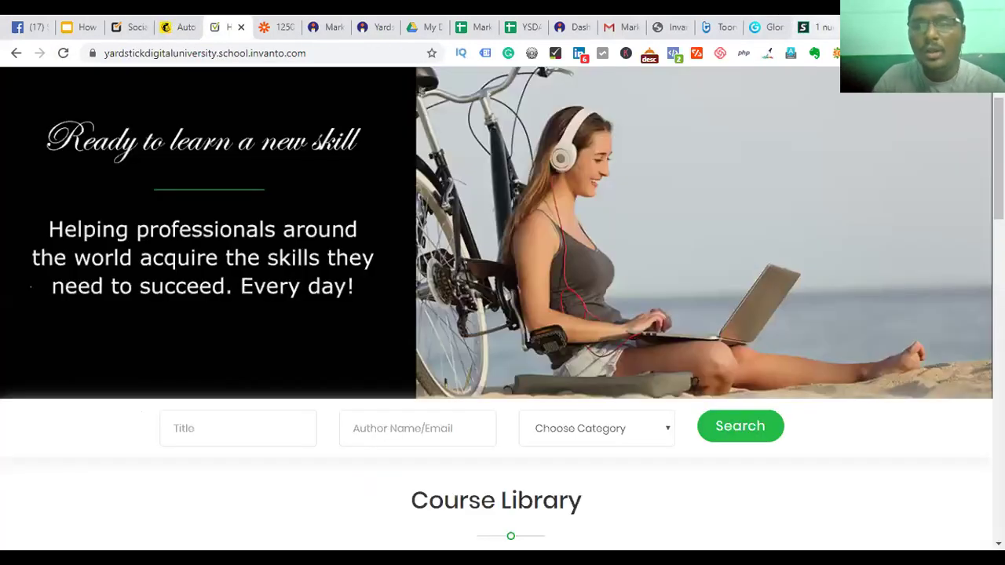
key(ctrl+t)
text(ma)
key(Return)
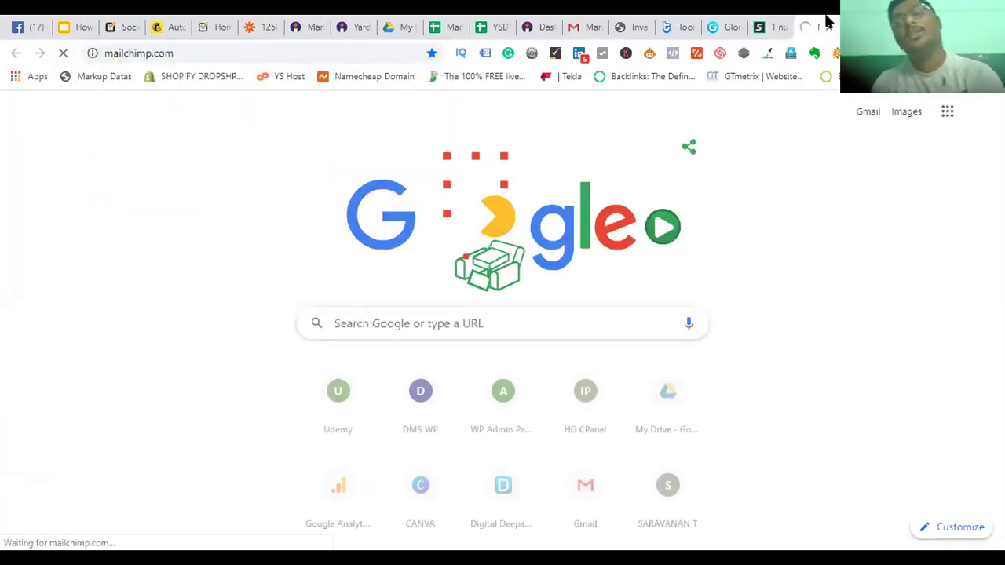
- Move through the new tab, Mailchimp login and Glorify tabs, ending on the SendApp Free page
click(826, 21)
key(ctrl+shift+Tab)
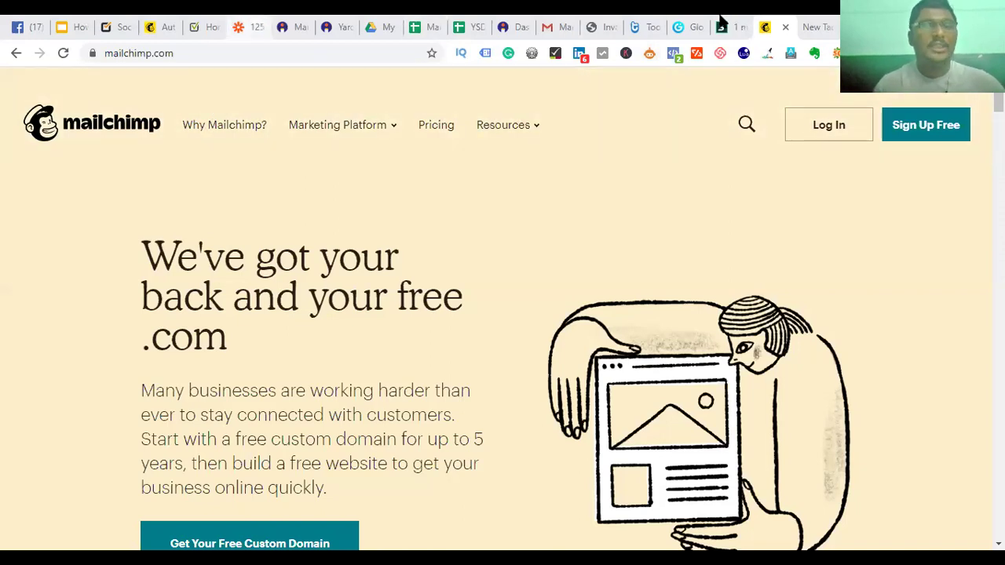
click(816, 27)
click(773, 27)
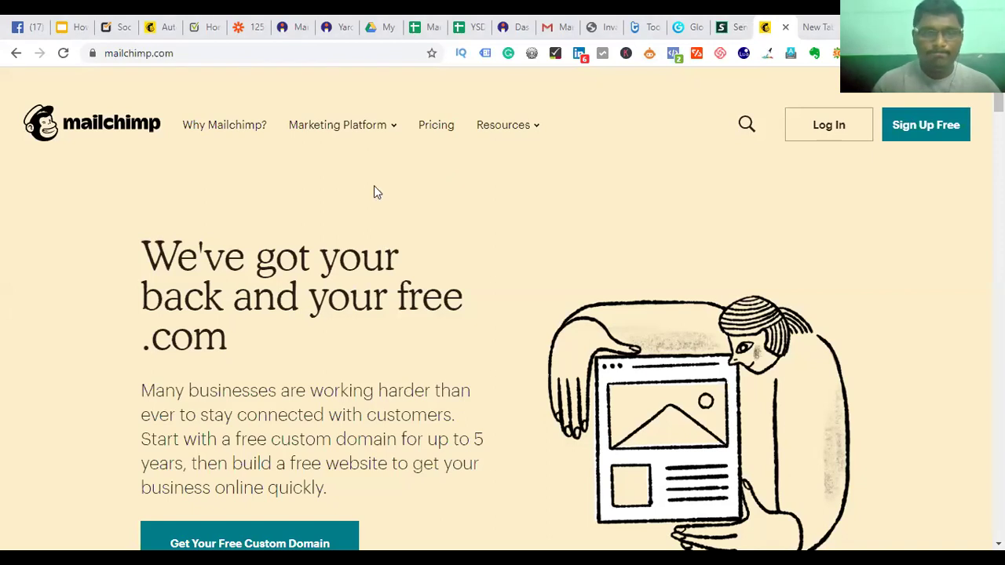
click(815, 130)
click(726, 27)
click(771, 27)
click(691, 27)
click(729, 27)
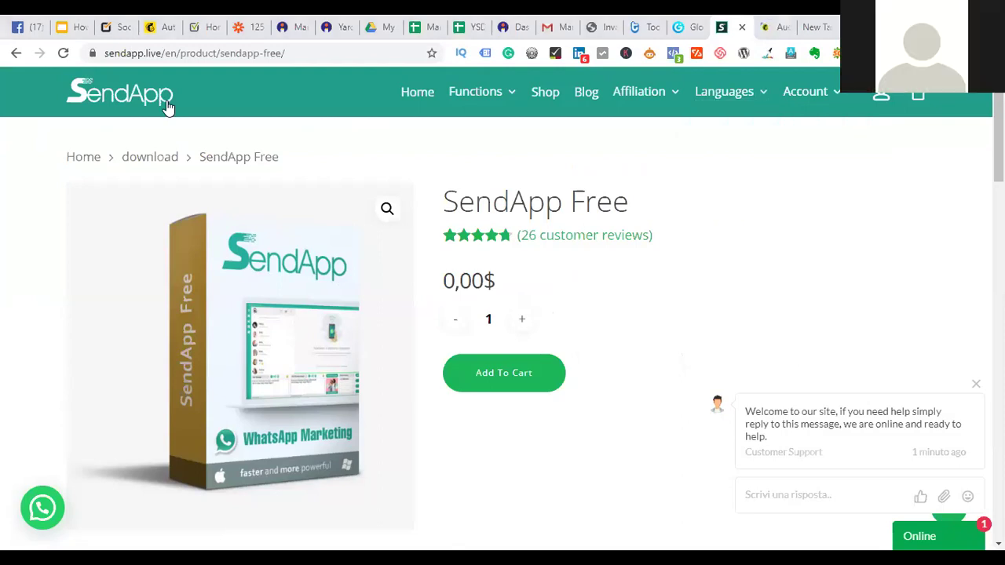
- Close the SendApp tab, leaving the Mailchimp Audience page with 781 contacts in view
click(745, 28)
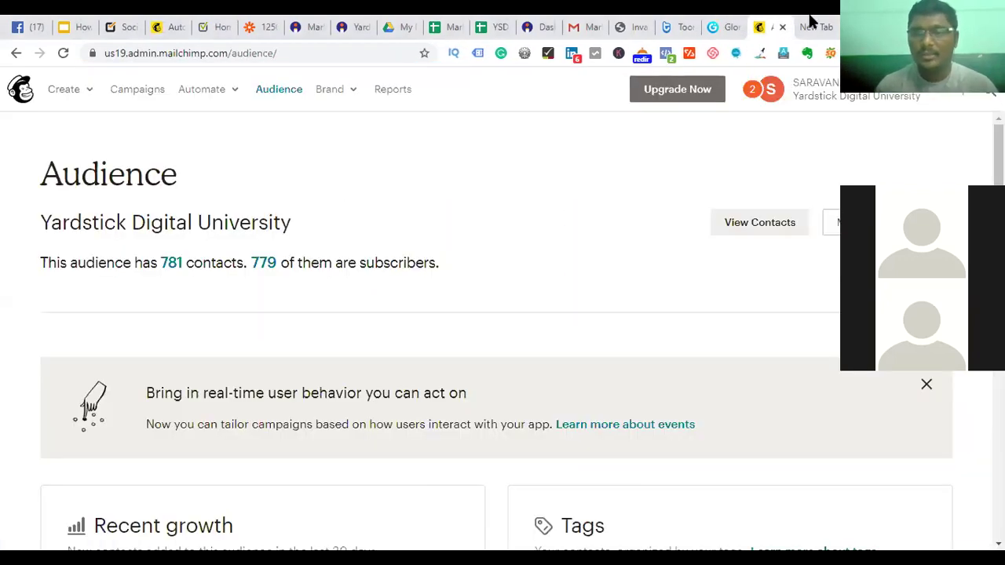
- Switch back and forth between the blank new tab and the Mailchimp Audience page
click(809, 20)
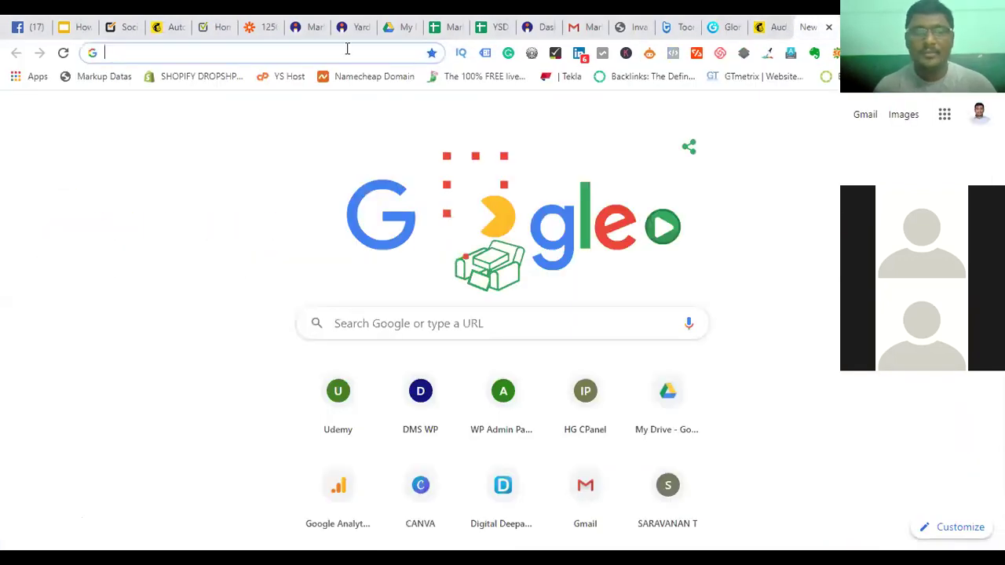
click(247, 129)
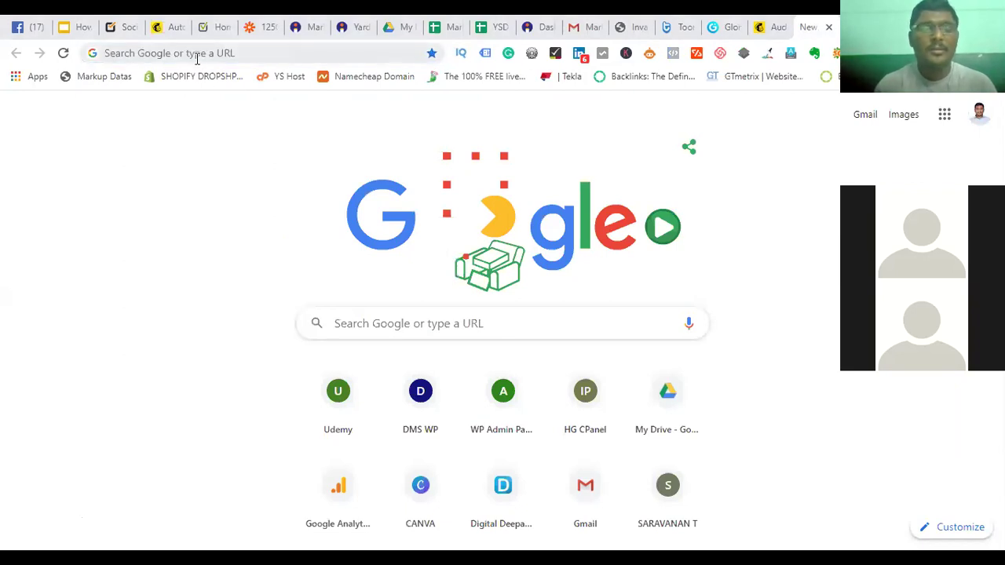
click(796, 23)
click(789, 24)
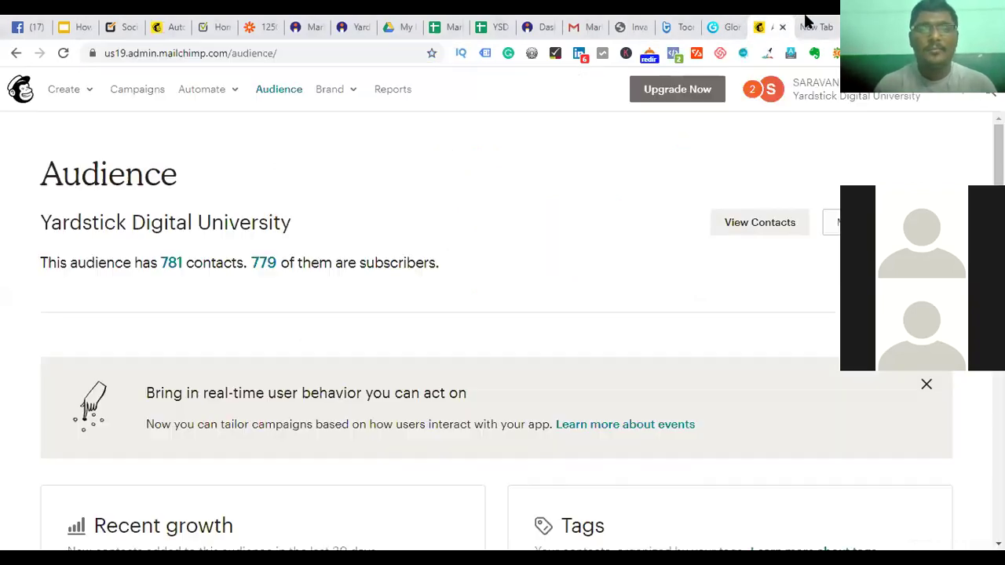
click(804, 20)
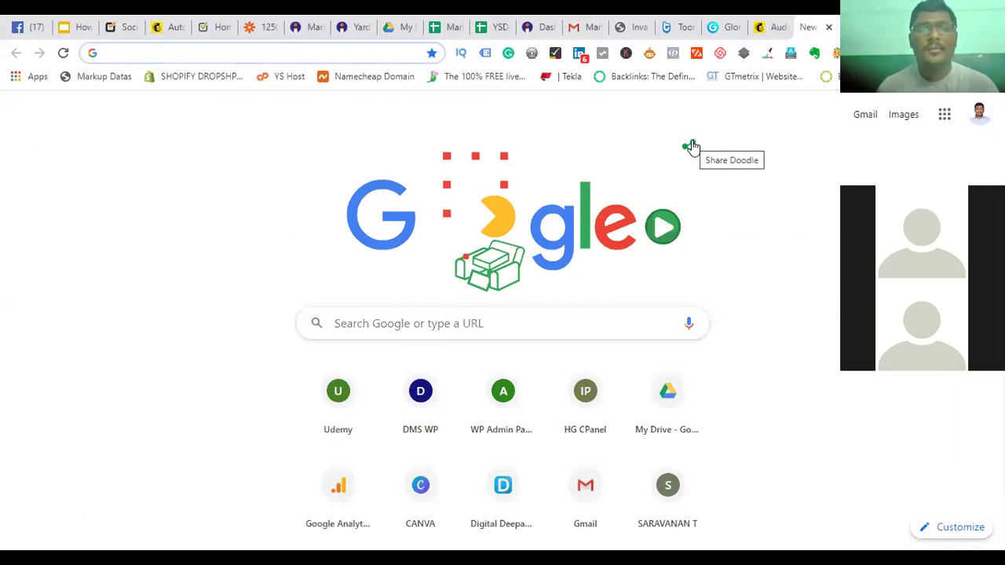
click(766, 24)
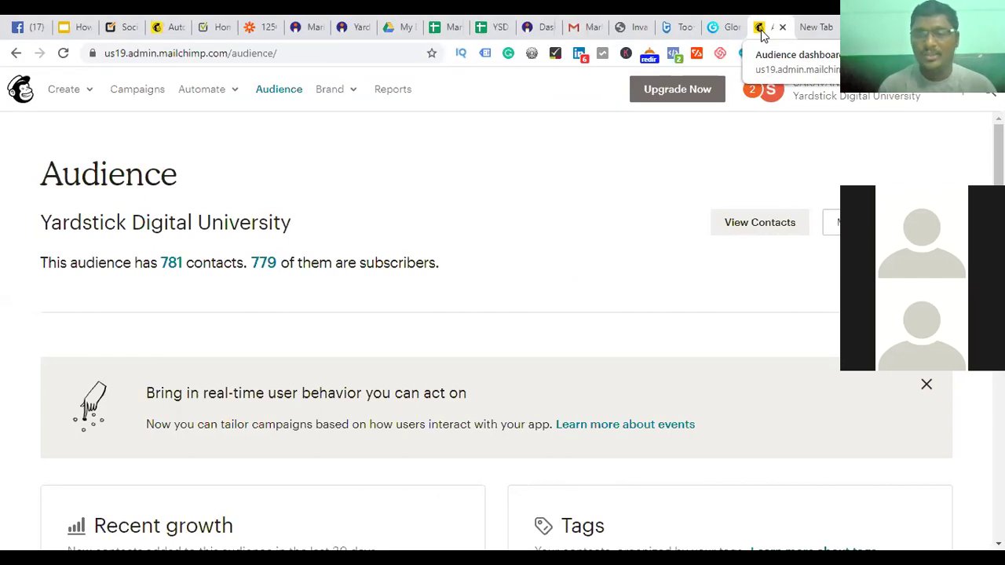
- Type and clear a 'campaign' search, then load pitchground.com in the new tab
click(820, 23)
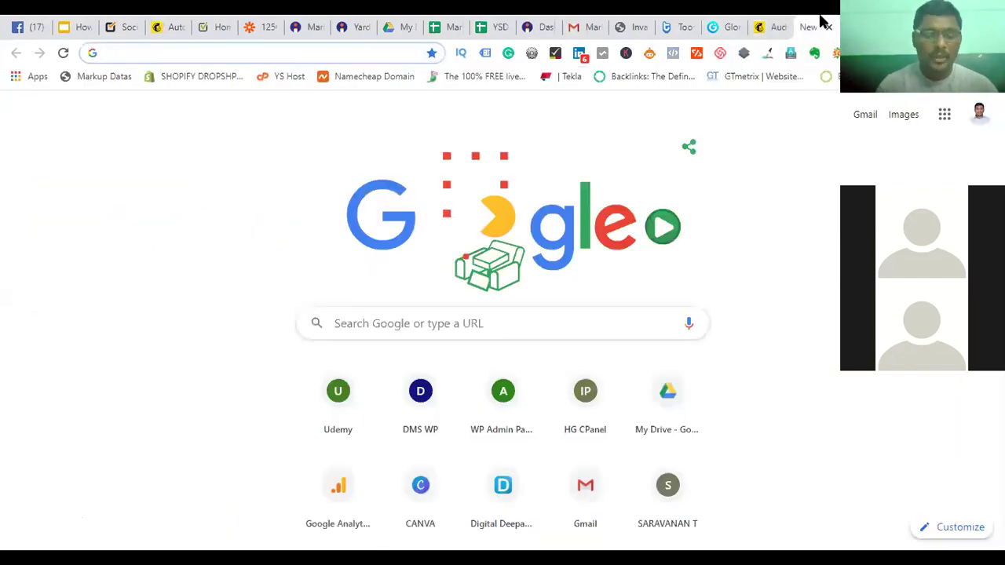
text(campiag)
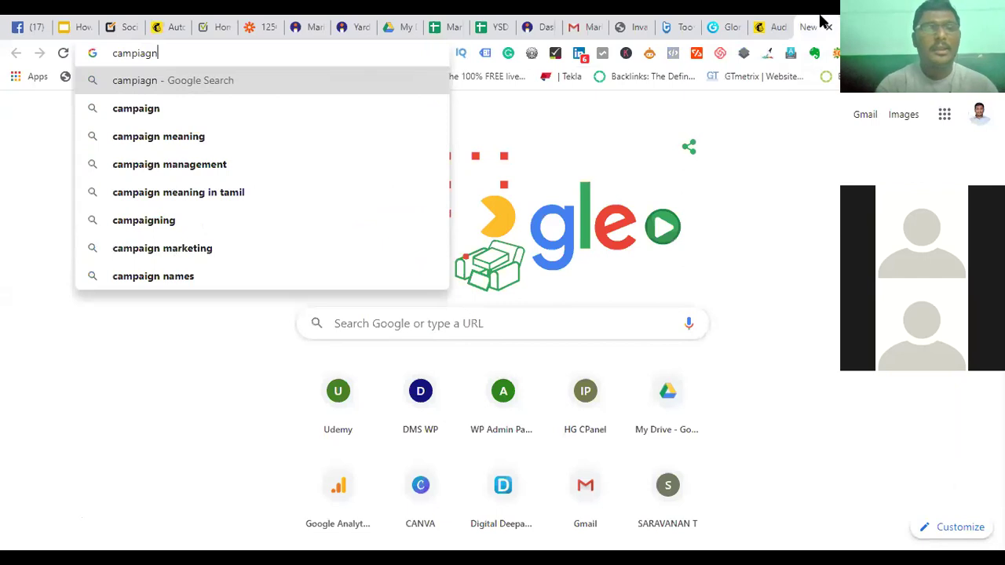
key(BackSpace)
text(a)
key(BackSpace)
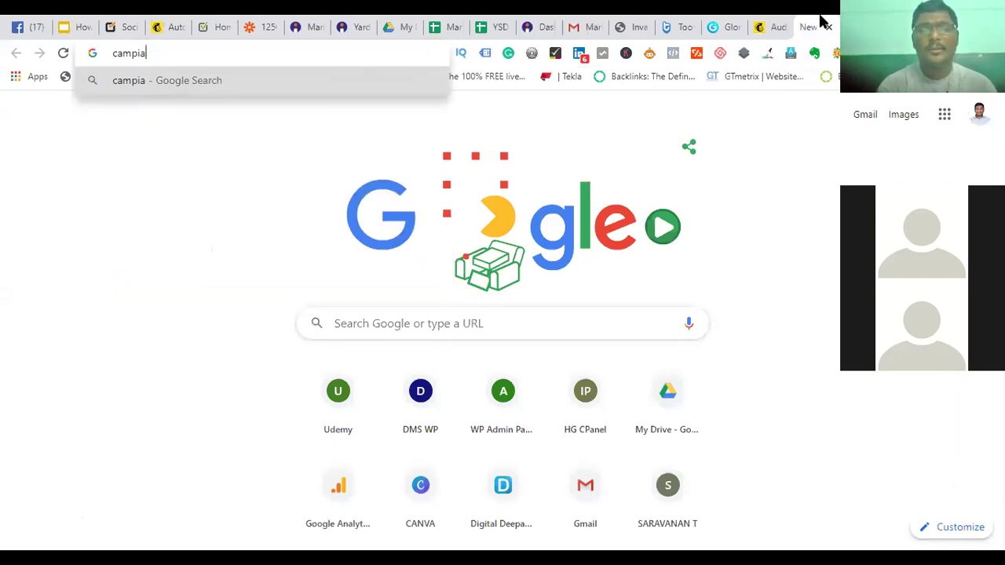
key(BackSpace)
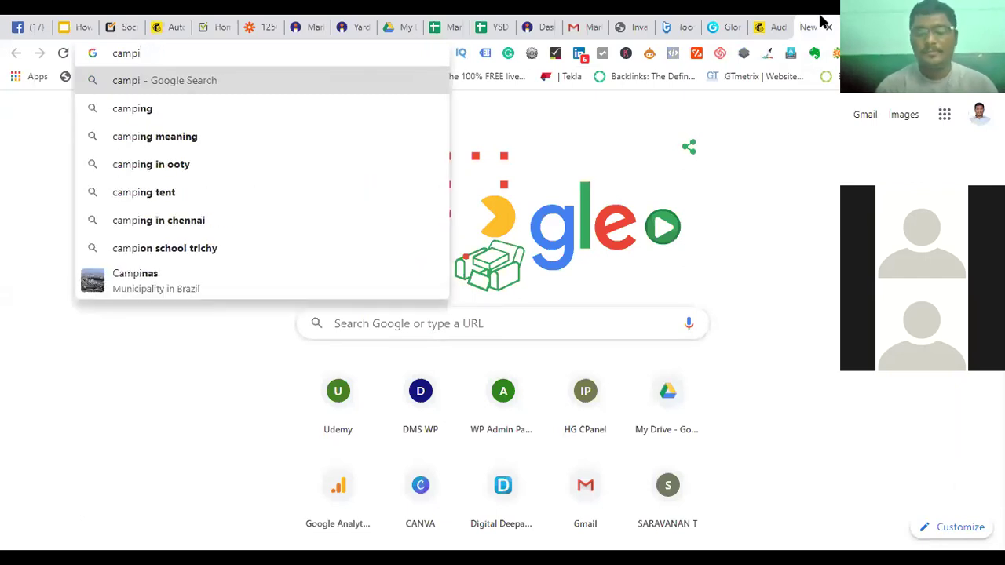
key(BackSpace)
key(BackSpace)
key(BackSpace)
key(BackSpace)
key(BackSpace)
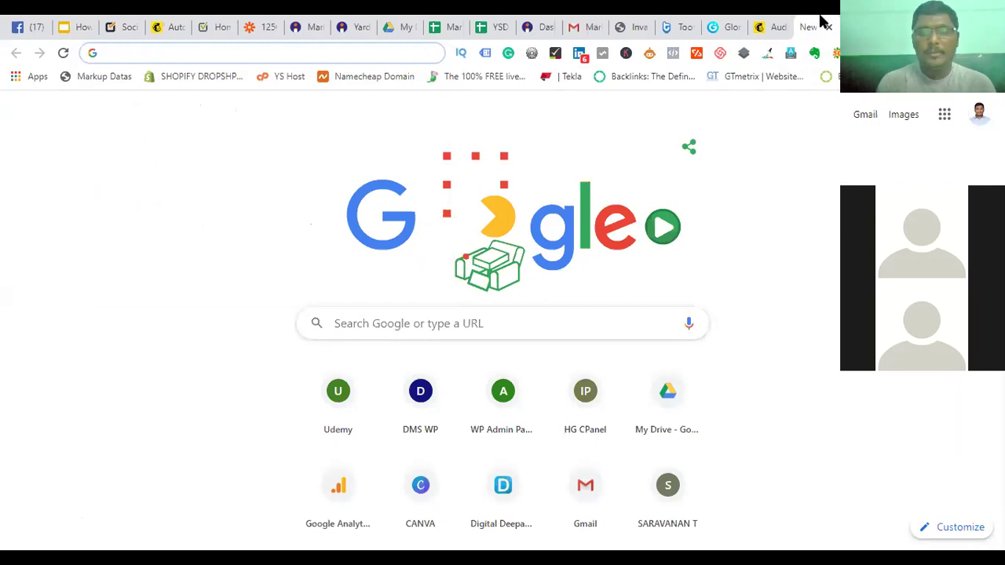
text(pitch)
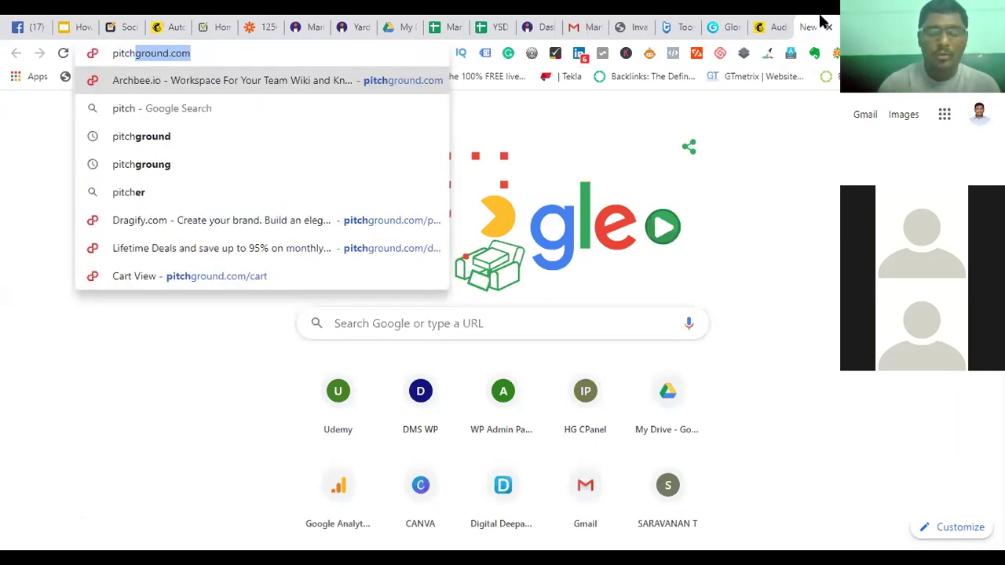
key(Return)
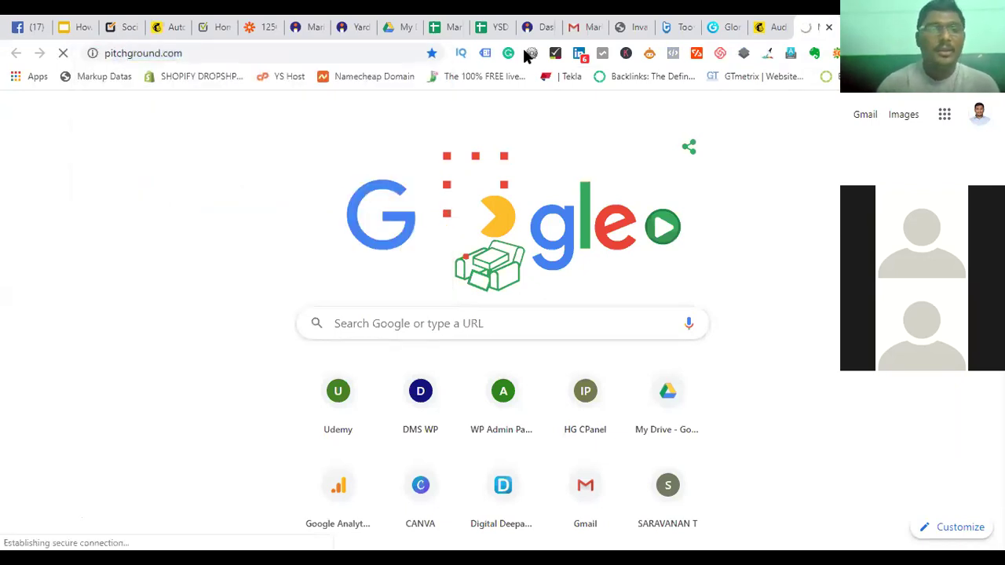
- View PitchGround's Archbee.io $59 lifetime deal, then switch to the Mailchimp audience overview
click(256, 58)
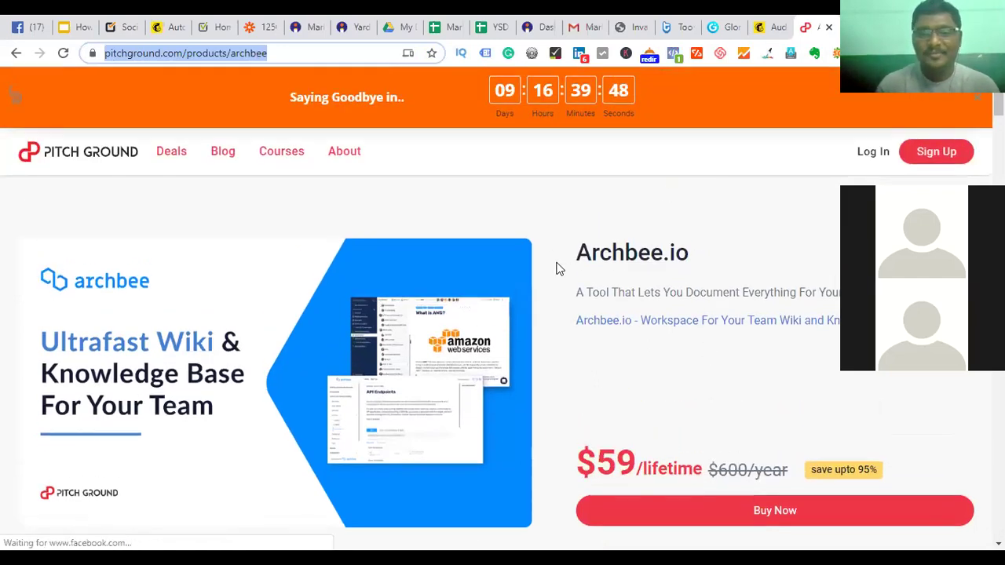
click(776, 27)
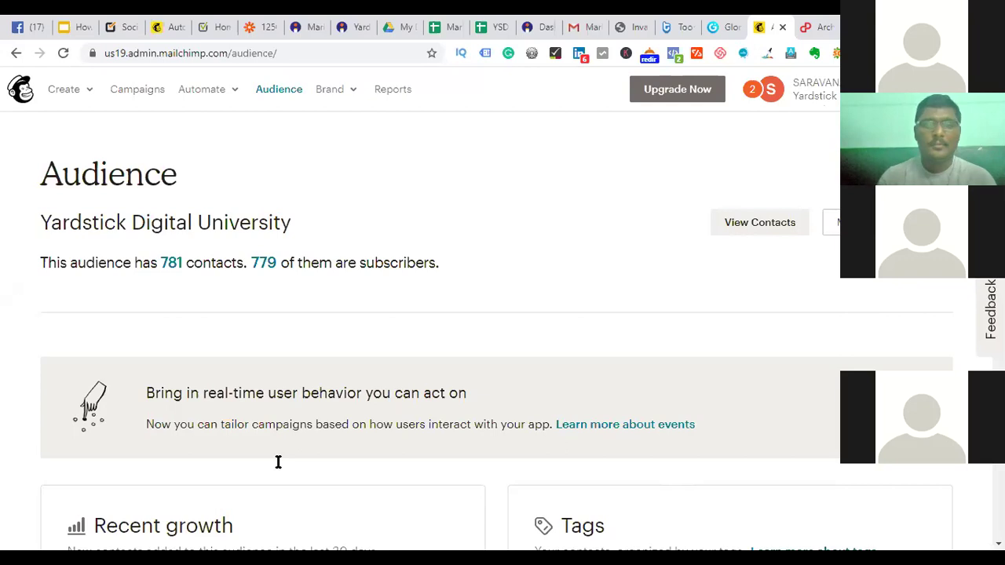
- Close the Archbee deal tab and type 'conver' into a fresh tab's address bar
click(821, 26)
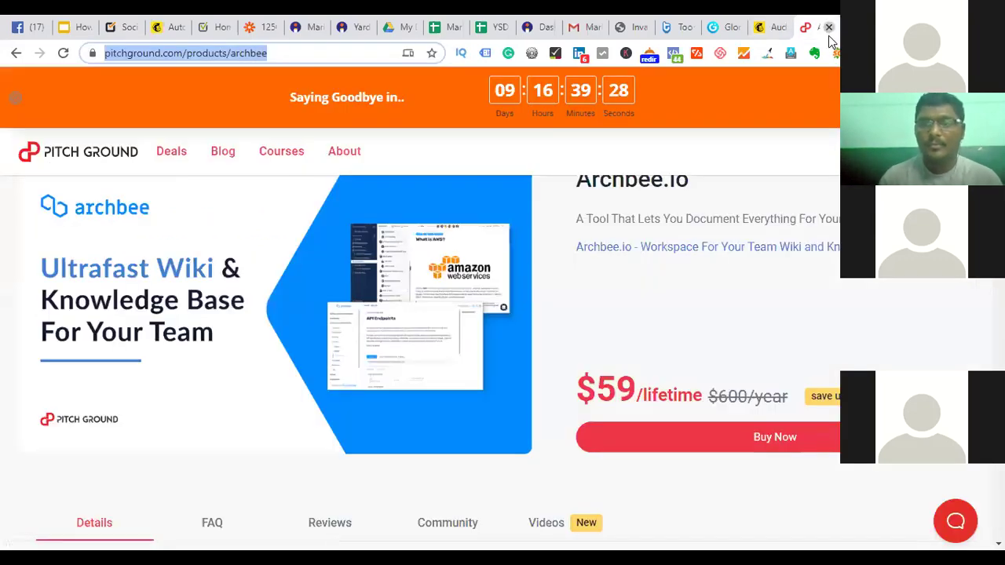
click(829, 28)
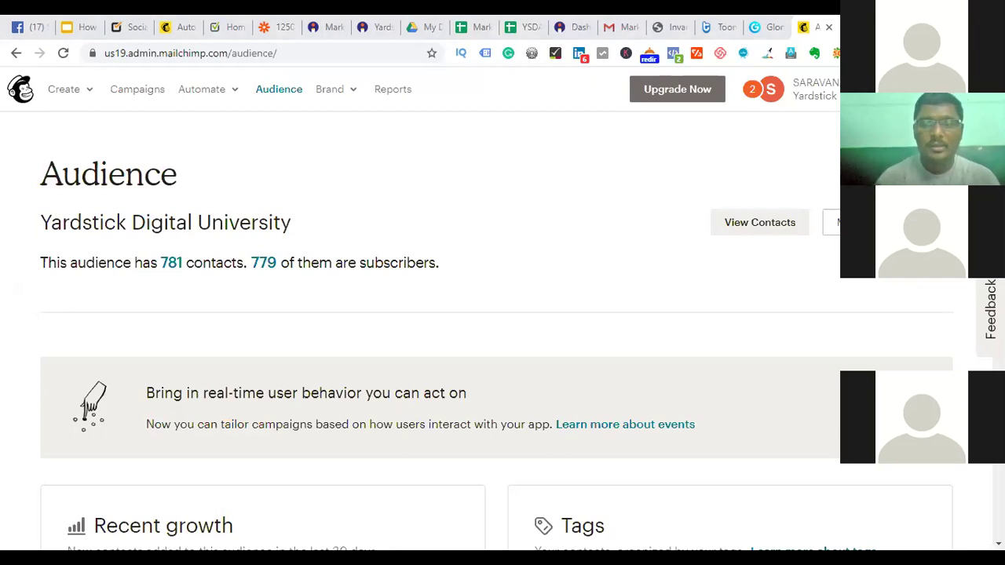
key(ctrl+t)
text(conver)
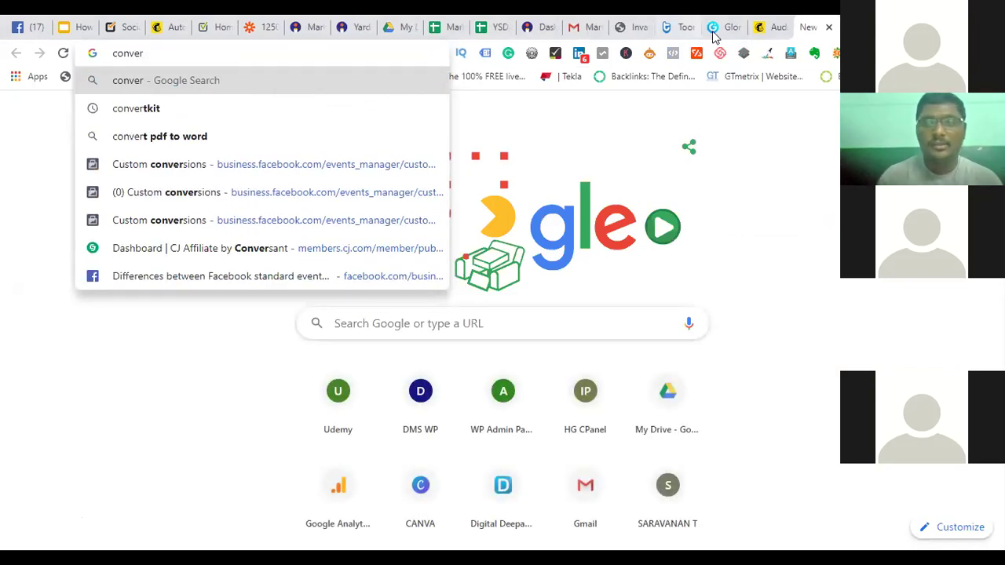
key(Return)
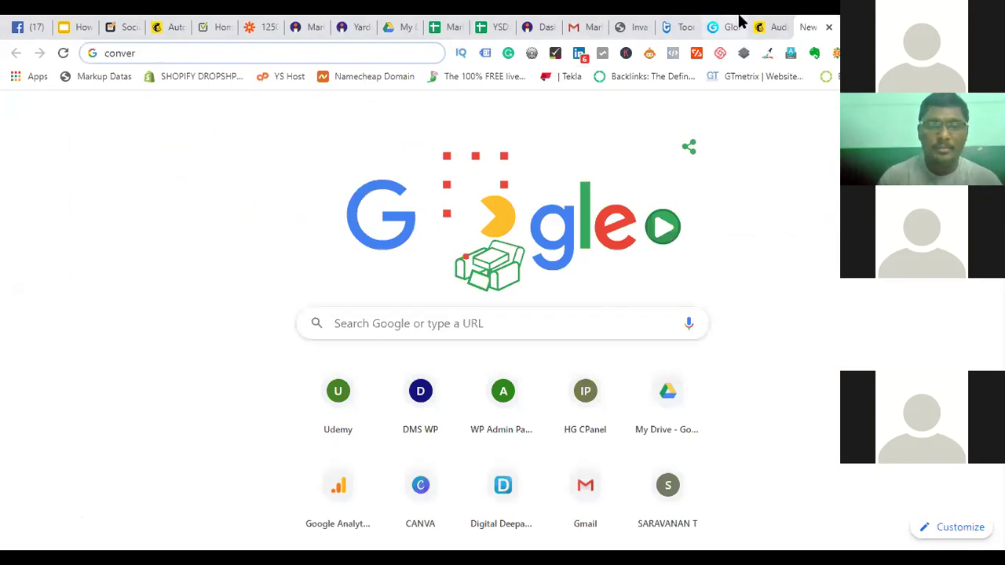
- Correct the address-bar text to 'convert kit' and run the Google search
text(t kiy)
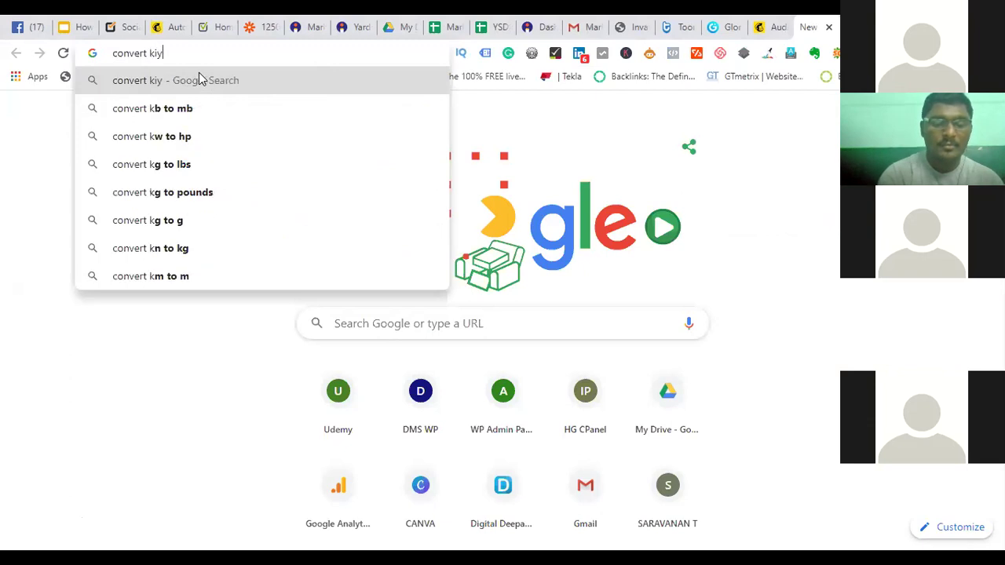
key(BackSpace)
text(t)
key(Return)
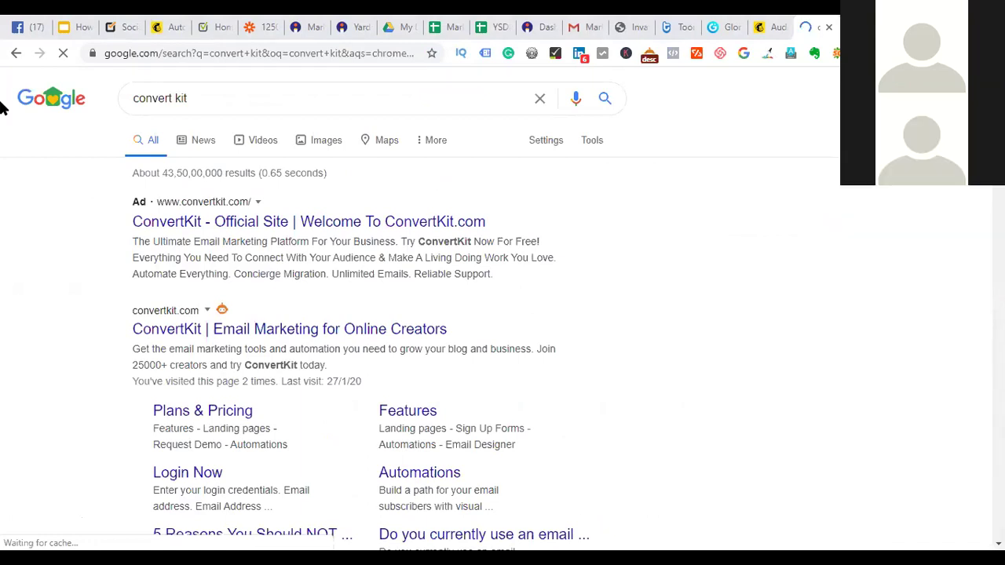
- Open ConvertKit's homepage from the results, undo a pasted address, and switch to Zapier
click(440, 460)
click(766, 26)
click(809, 23)
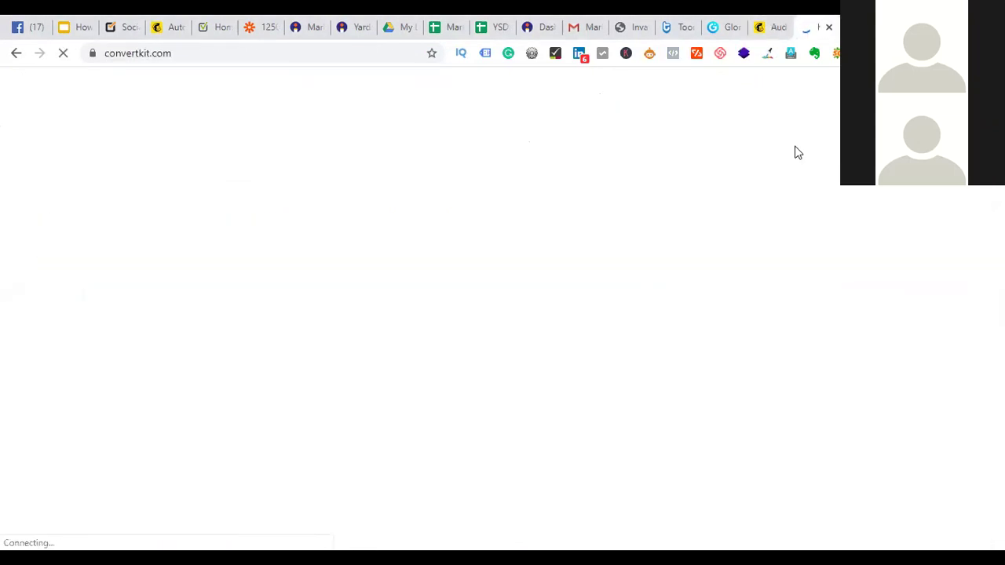
click(263, 51)
text(https://www.glorifyapp.com/)
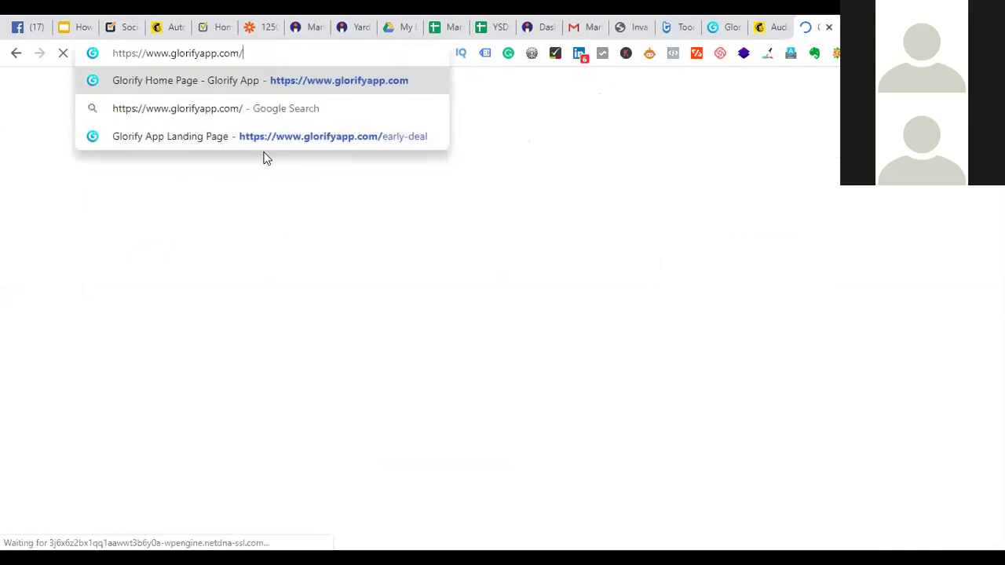
key(ctrl+z)
key(ctrl+shift+Left)
key(ctrl+shift+Left)
click(241, 19)
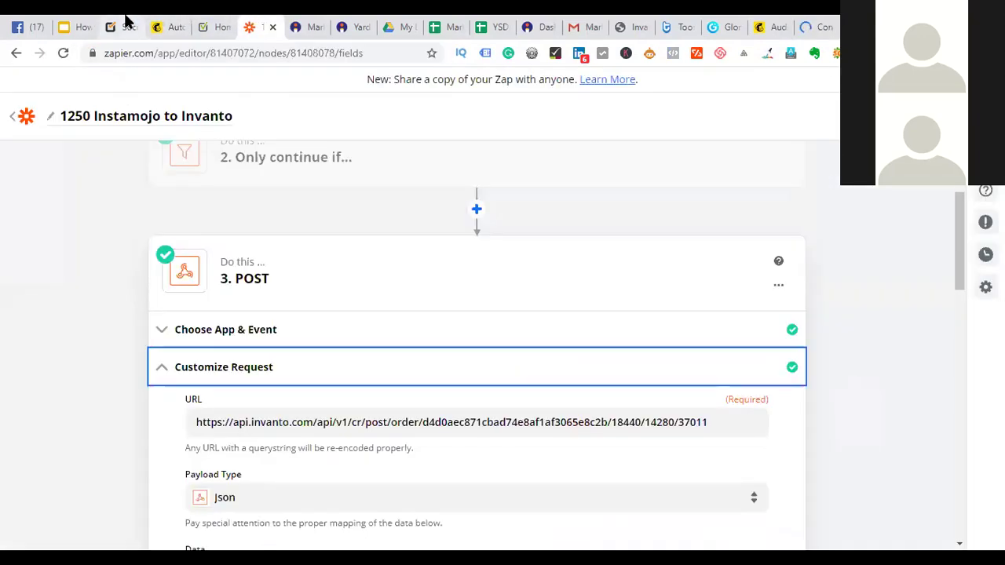
- Scroll through SocialChamp's Publish composer and its connected social accounts
click(128, 19)
scroll(519, 284, down, 1)
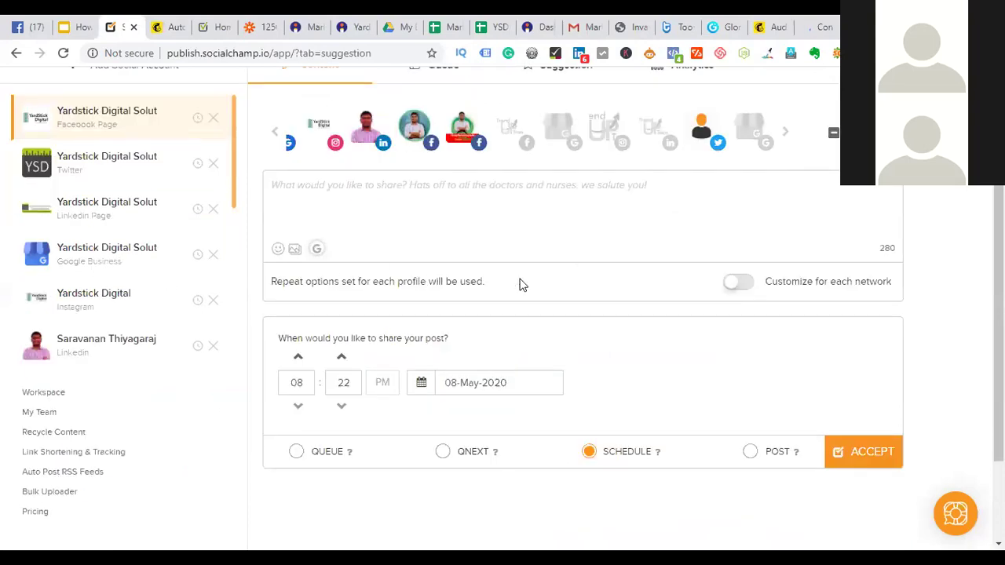
scroll(514, 314, down, 1)
scroll(561, 337, up, 2)
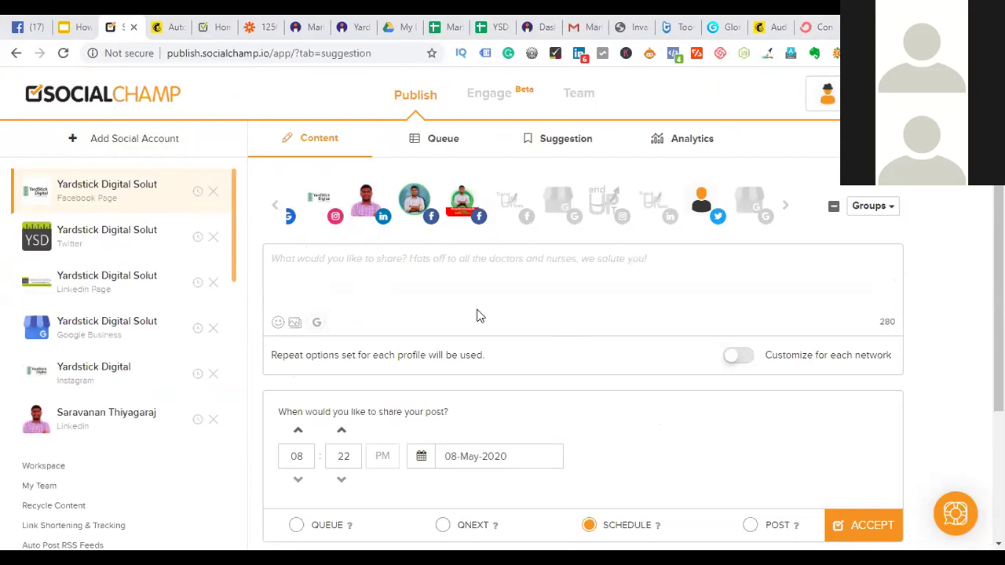
scroll(424, 330, down, 1)
scroll(464, 339, up, 1)
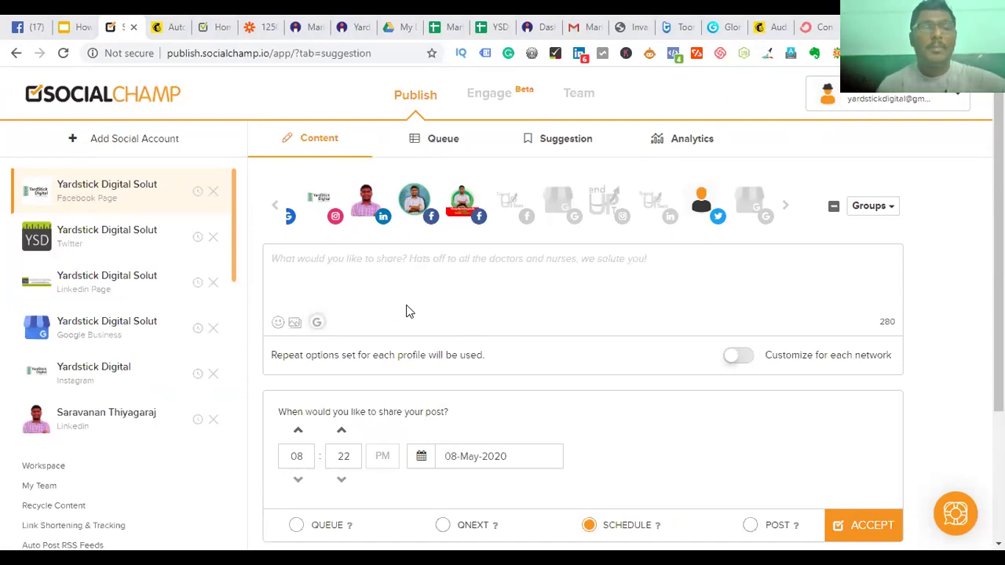
scroll(148, 293, down, 2)
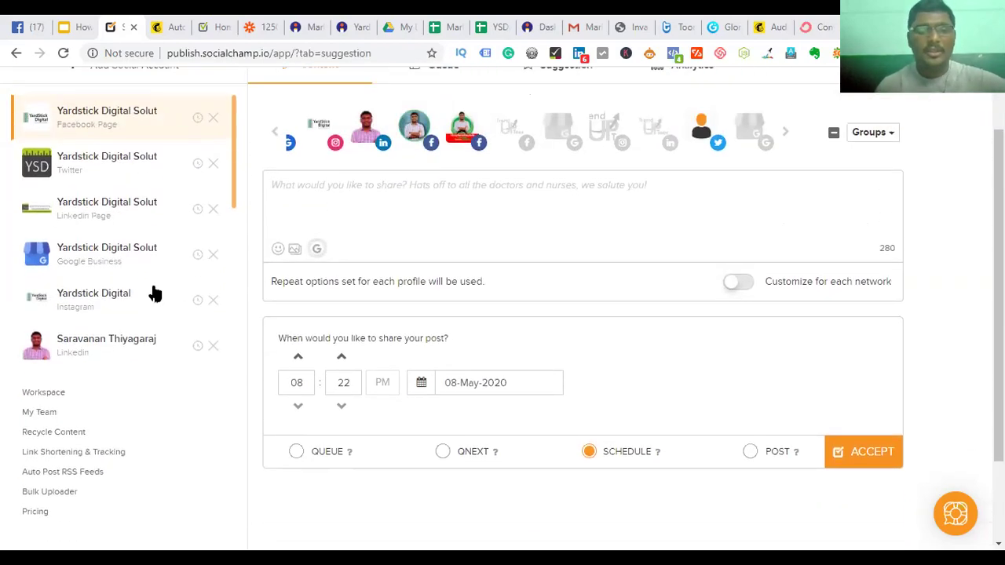
scroll(372, 307, up, 2)
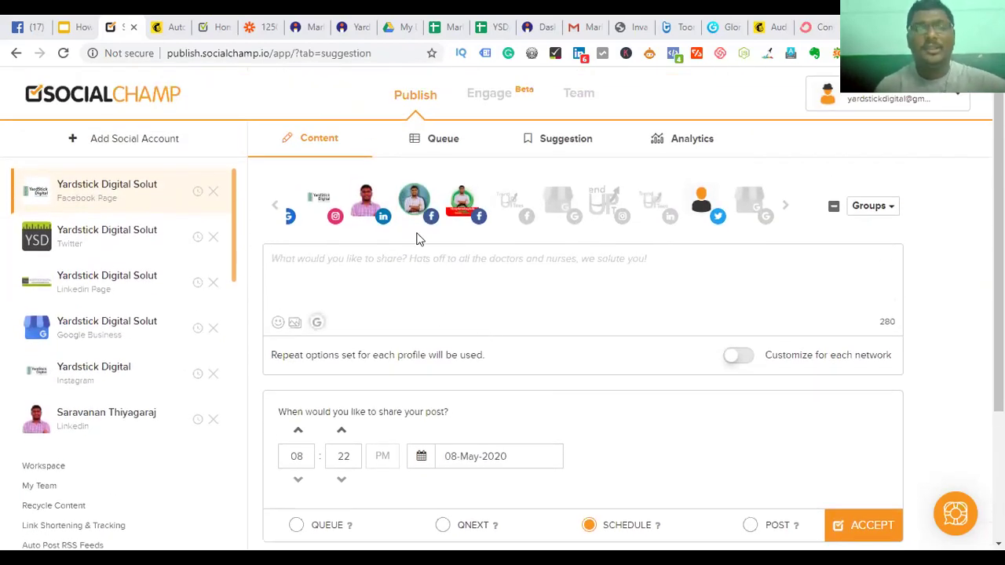
- Click into the post text box, check the 08:22 PM schedule, then return to Zapier
click(360, 269)
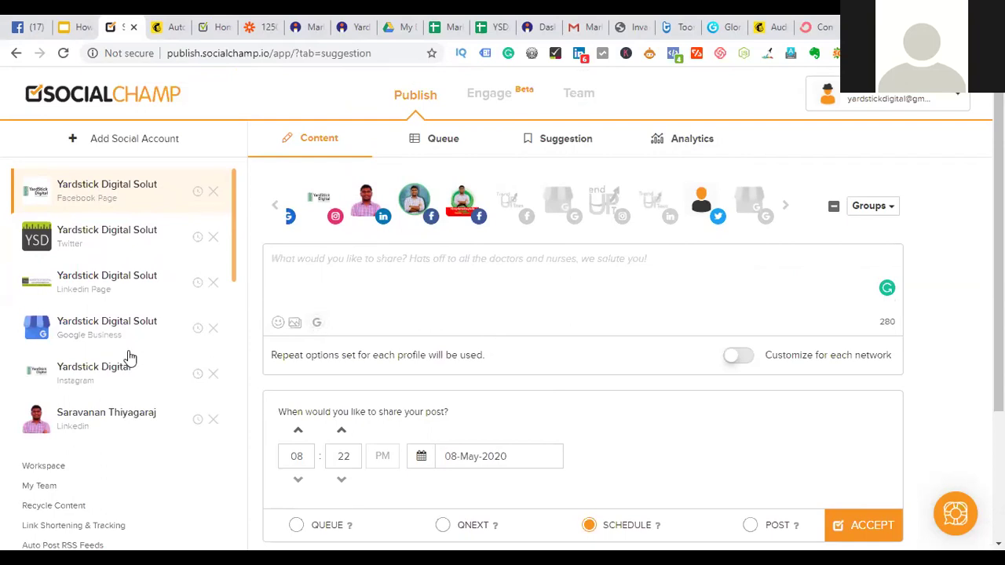
scroll(134, 331, down, 5)
scroll(134, 330, up, 4)
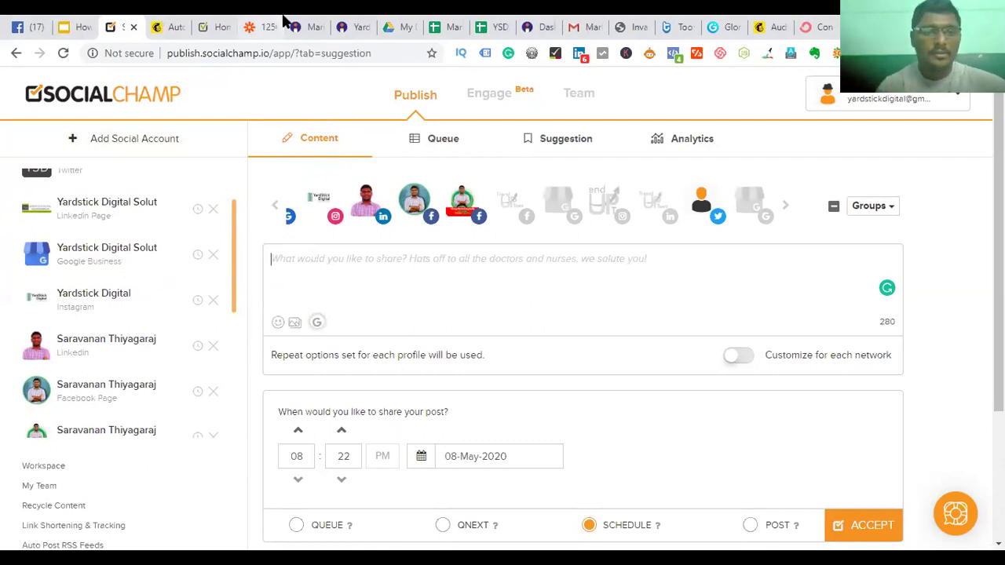
click(259, 26)
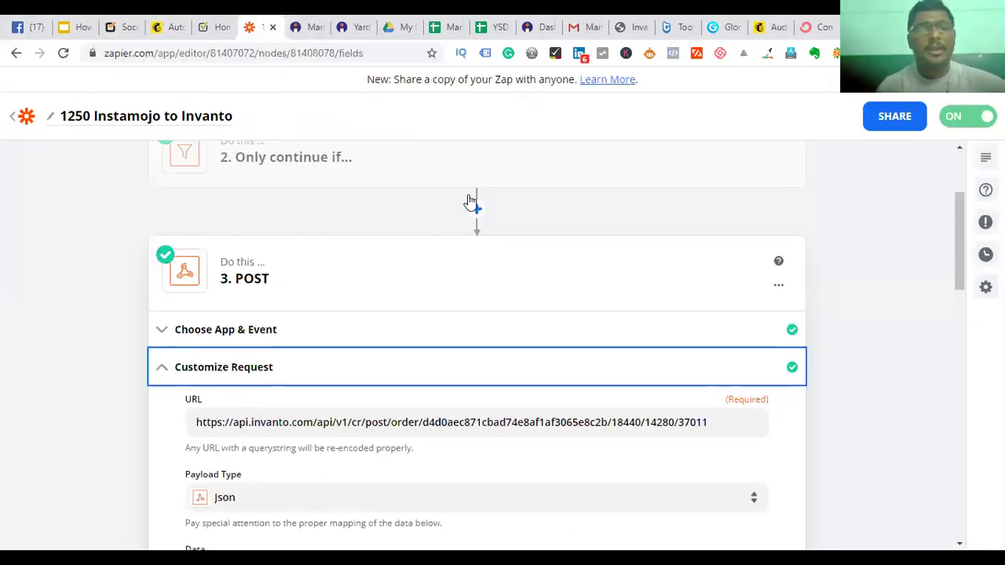
- Leave the zap editor for the YSD University folder and scroll its list of nine zaps
scroll(406, 336, up, 3)
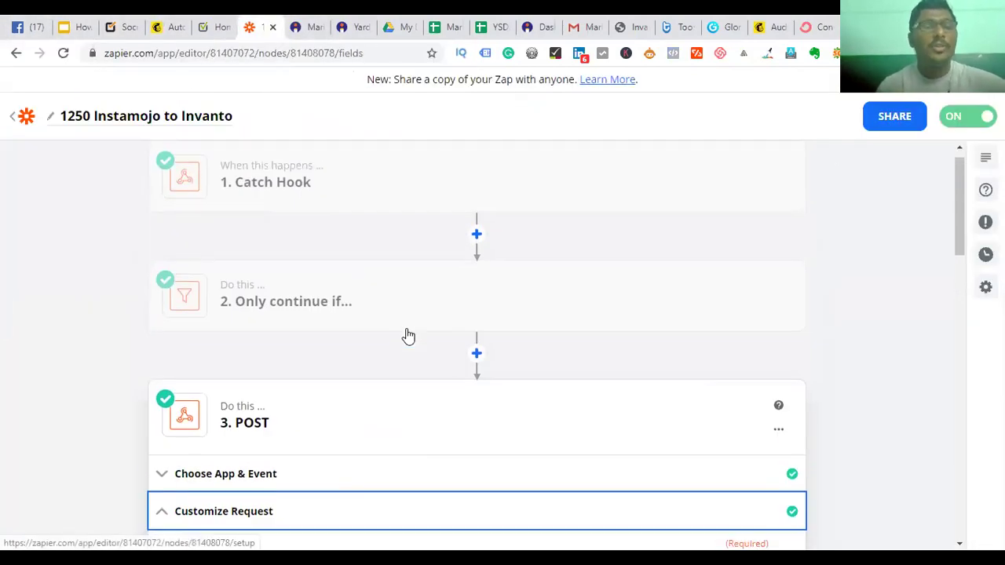
click(13, 116)
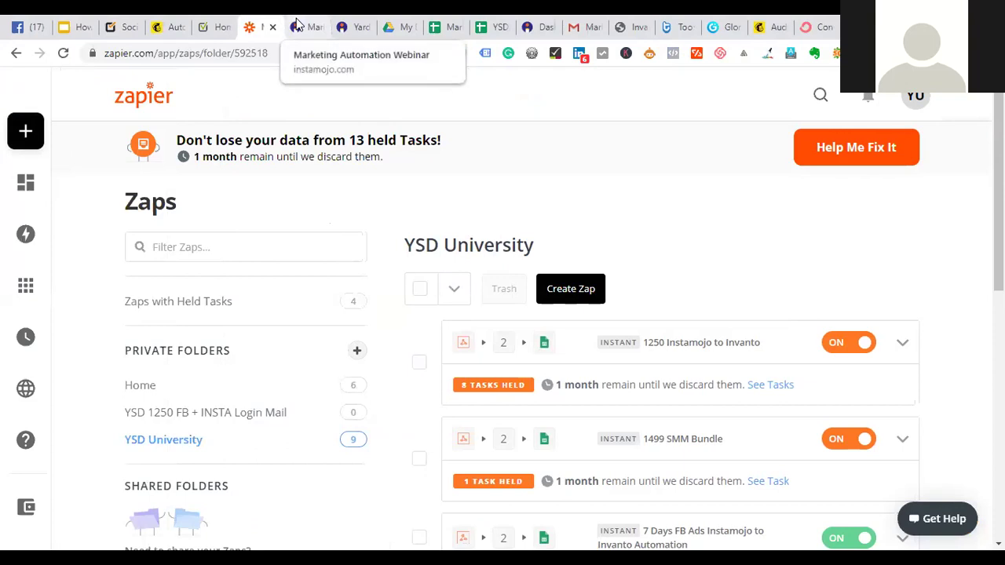
scroll(318, 270, down, 1)
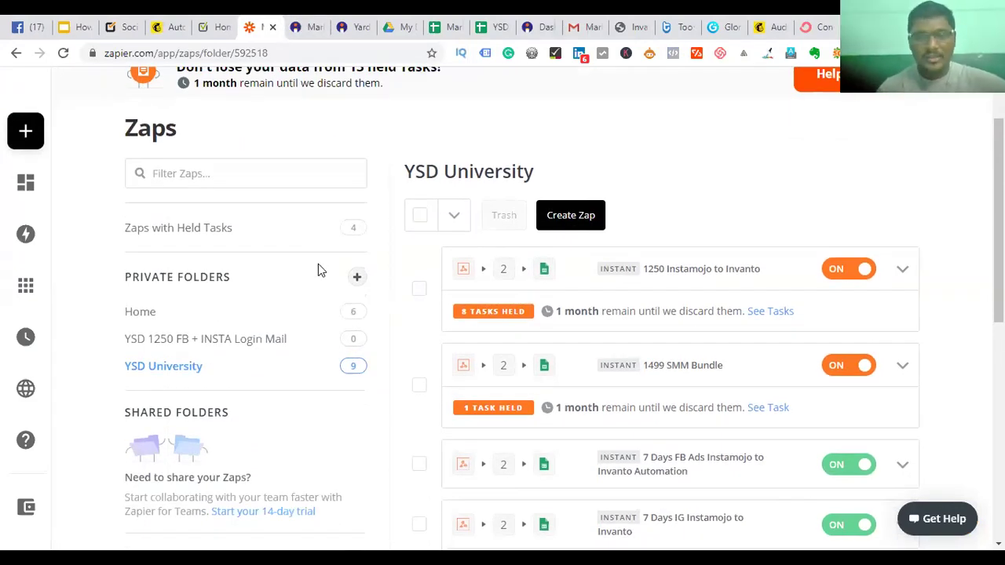
scroll(733, 338, down, 2)
scroll(7, 196, up, 1)
mouse_move(34, 197)
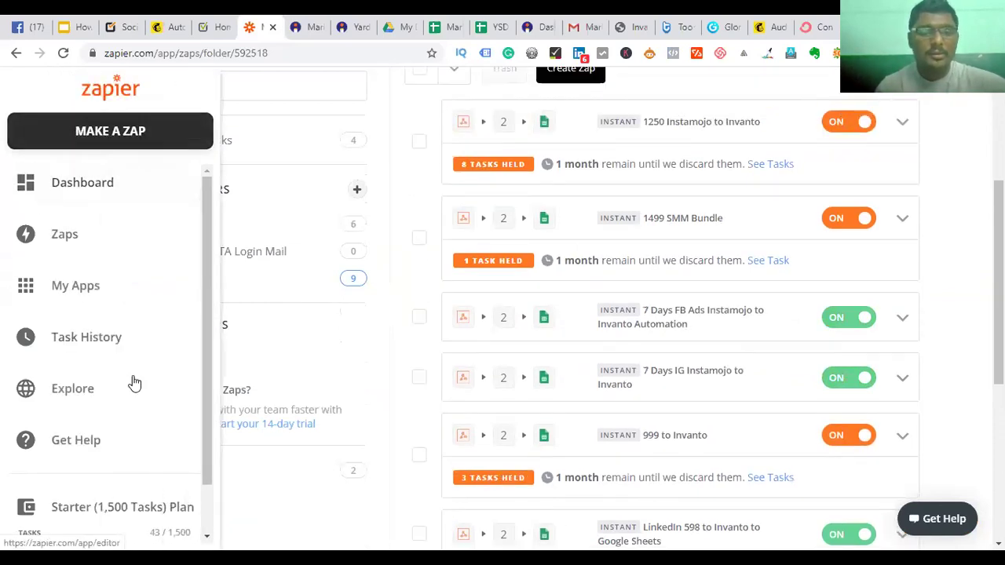
- Start a new zap and scroll through the built-in and popular trigger apps
click(110, 130)
scroll(359, 254, down, 1)
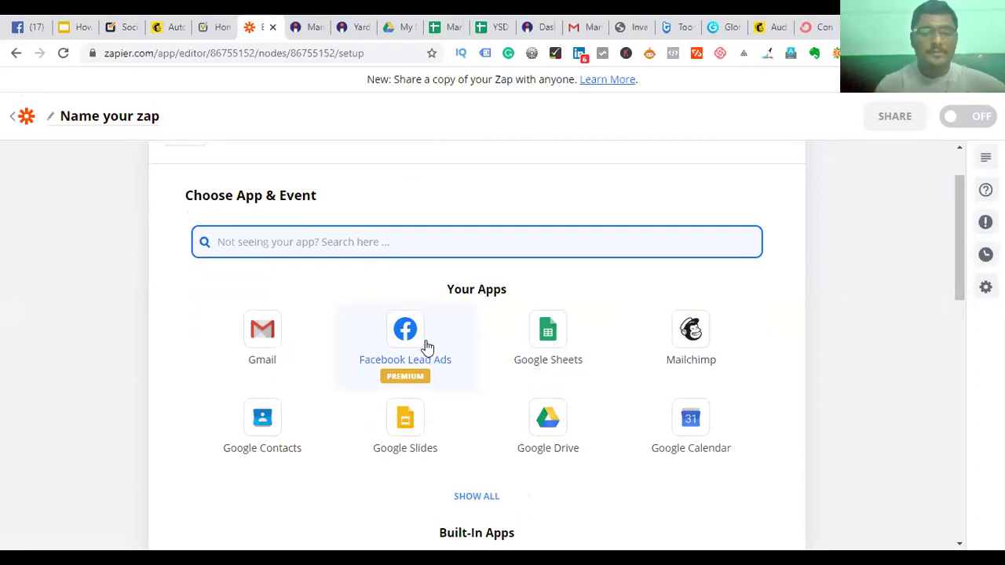
scroll(425, 346, down, 4)
scroll(425, 346, up, 2)
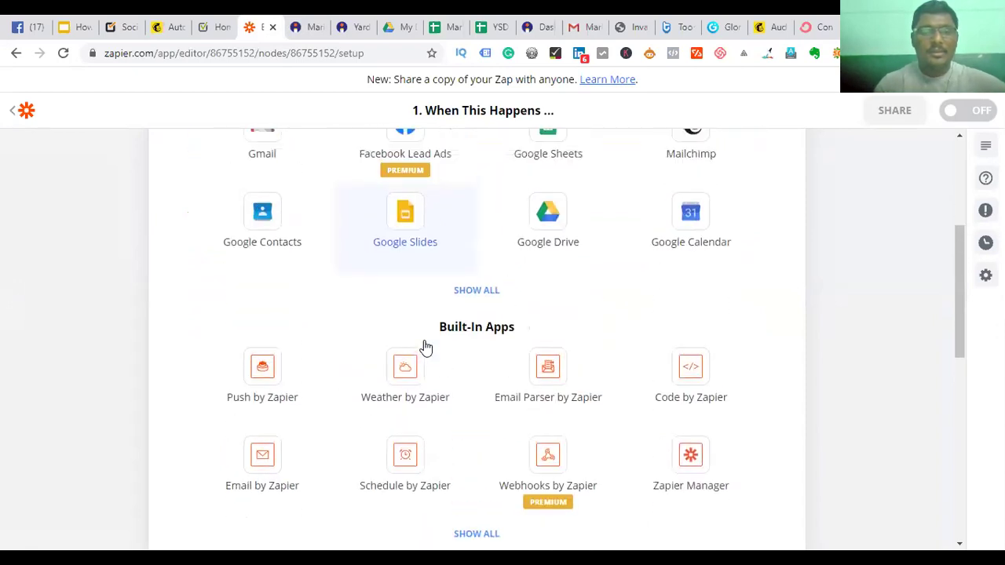
scroll(444, 260, up, 1)
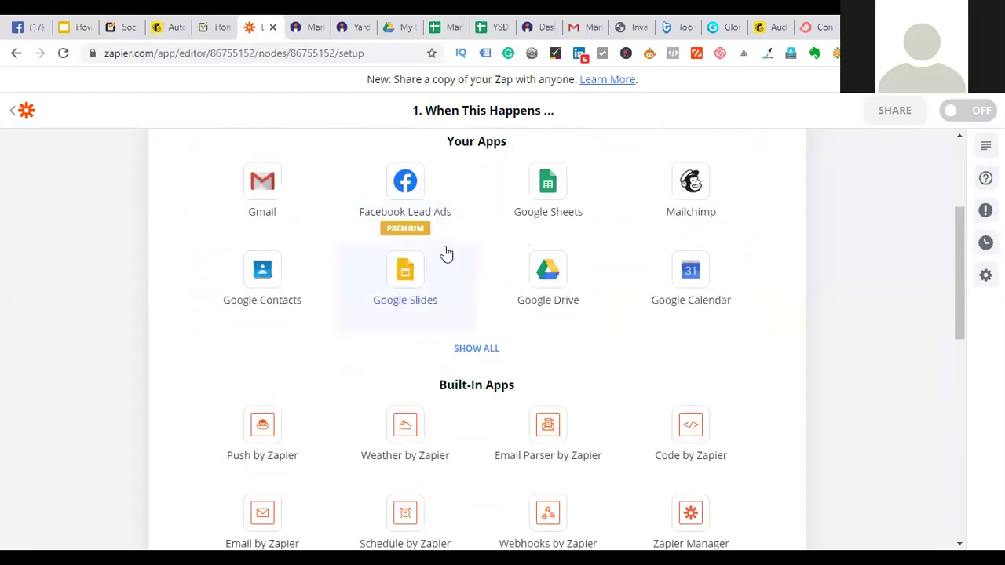
scroll(444, 262, down, 1)
scroll(446, 262, up, 1)
scroll(446, 263, up, 1)
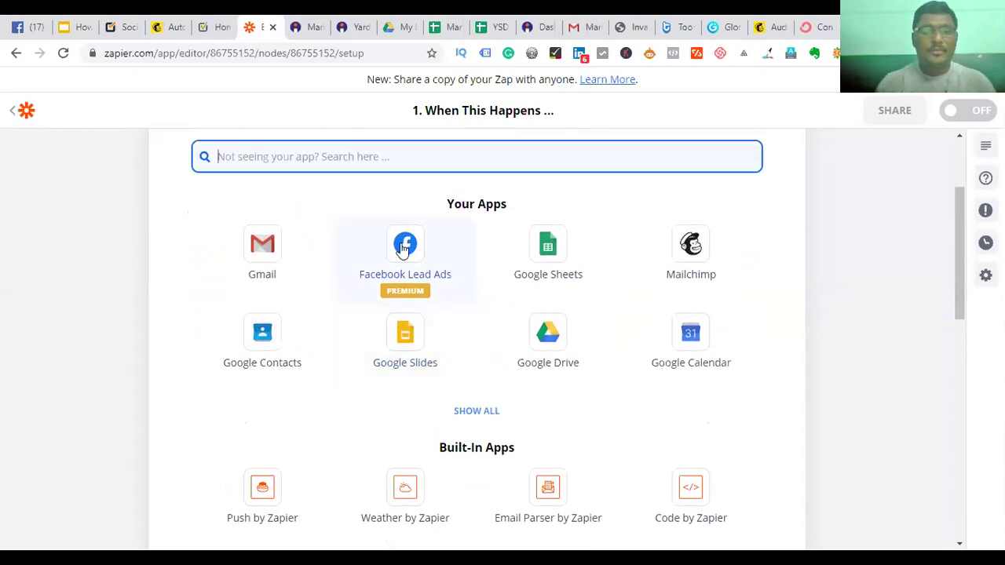
- Browse further down the app list, then bring up the Instamojo Marketing Automation Webinar tab
scroll(471, 291, down, 4)
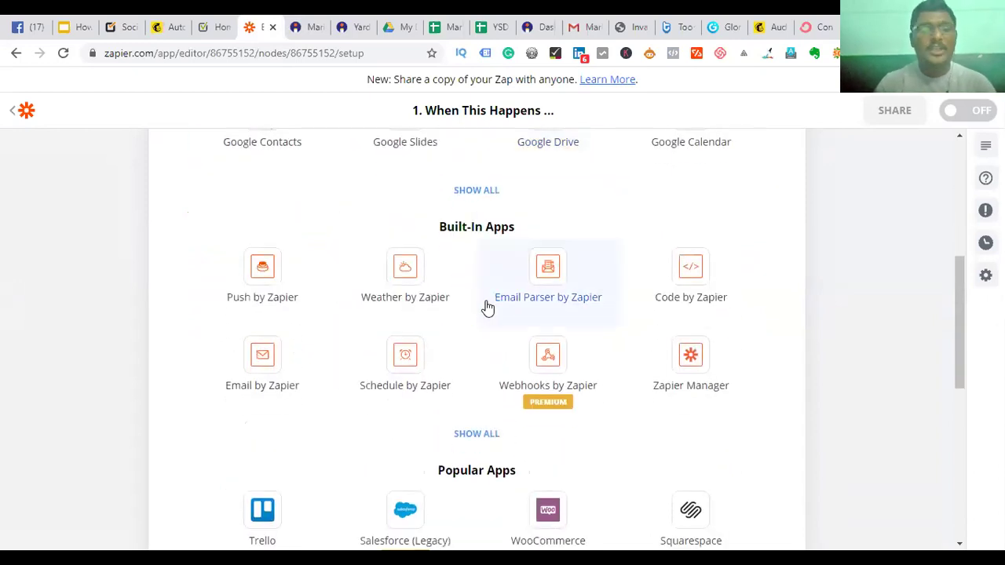
scroll(487, 311, down, 1)
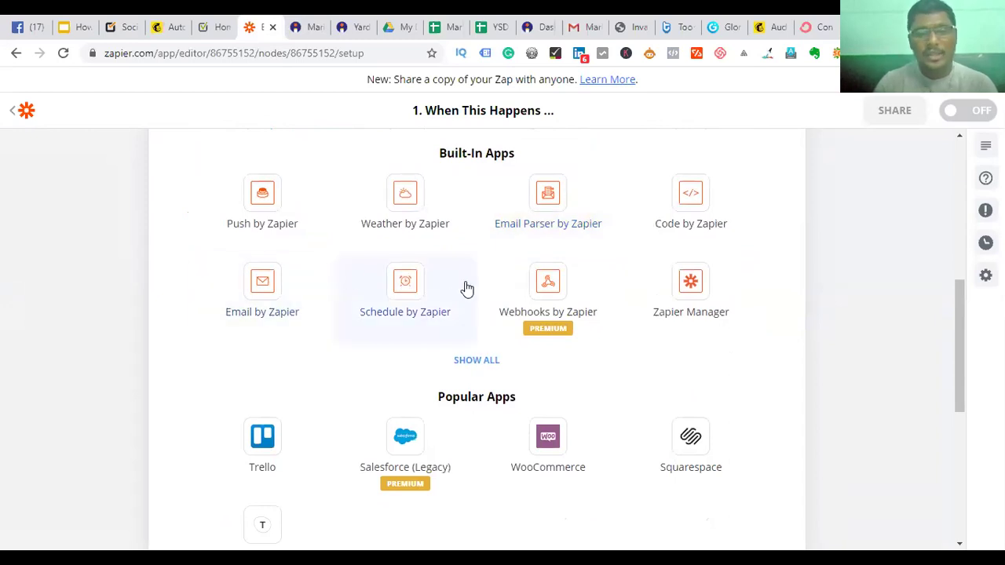
scroll(518, 304, down, 2)
scroll(475, 304, down, 1)
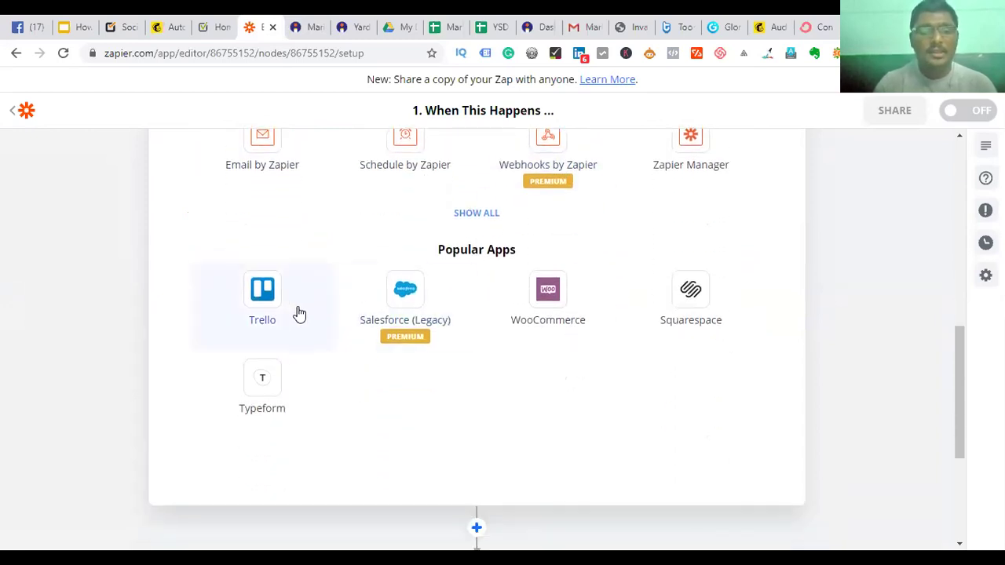
scroll(436, 322, up, 1)
scroll(445, 343, up, 5)
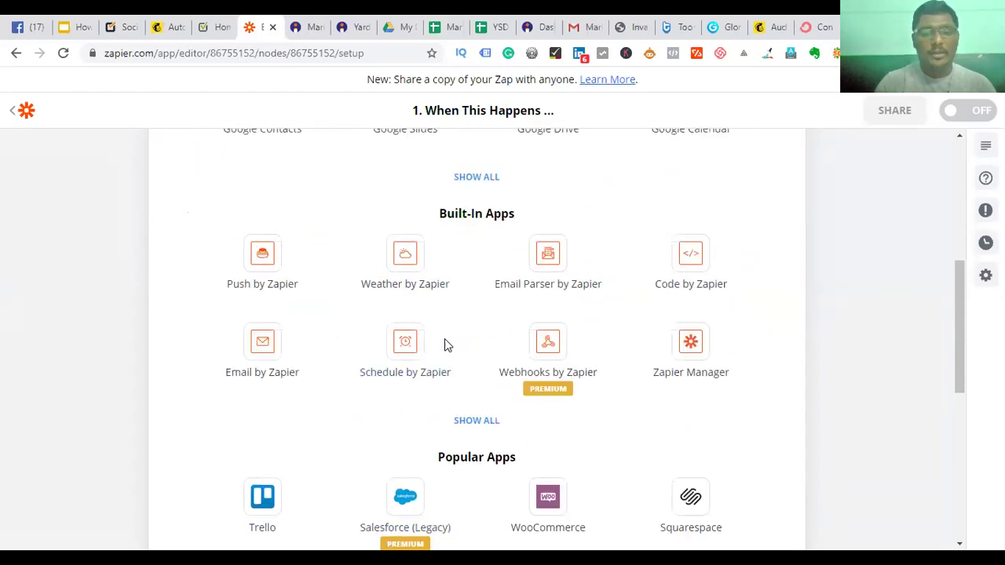
click(222, 25)
click(308, 27)
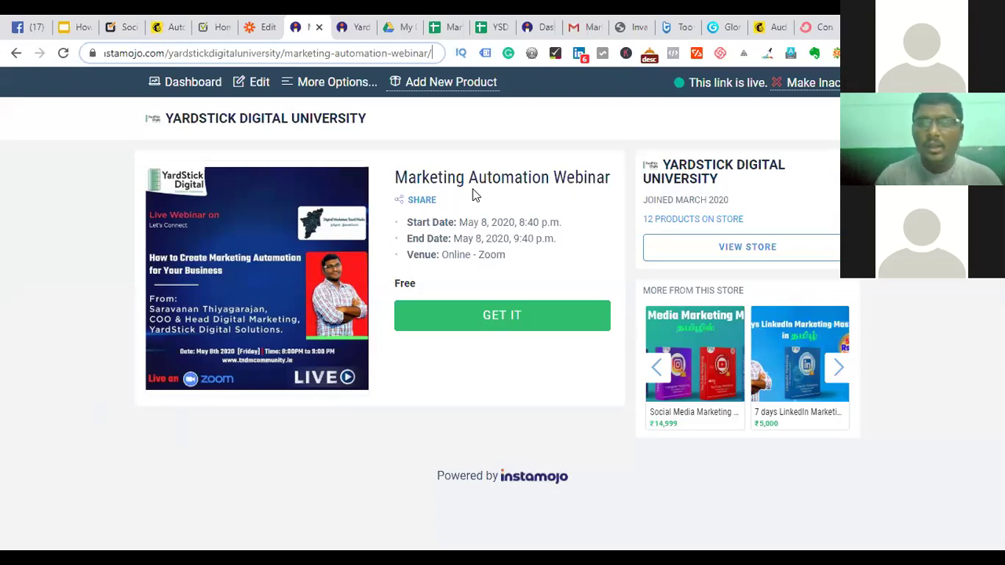
- Cycle through the Mailchimp, Instamojo, Invanto and Zapier tabs to the Marketing Automation sheet
key(ctrl+9)
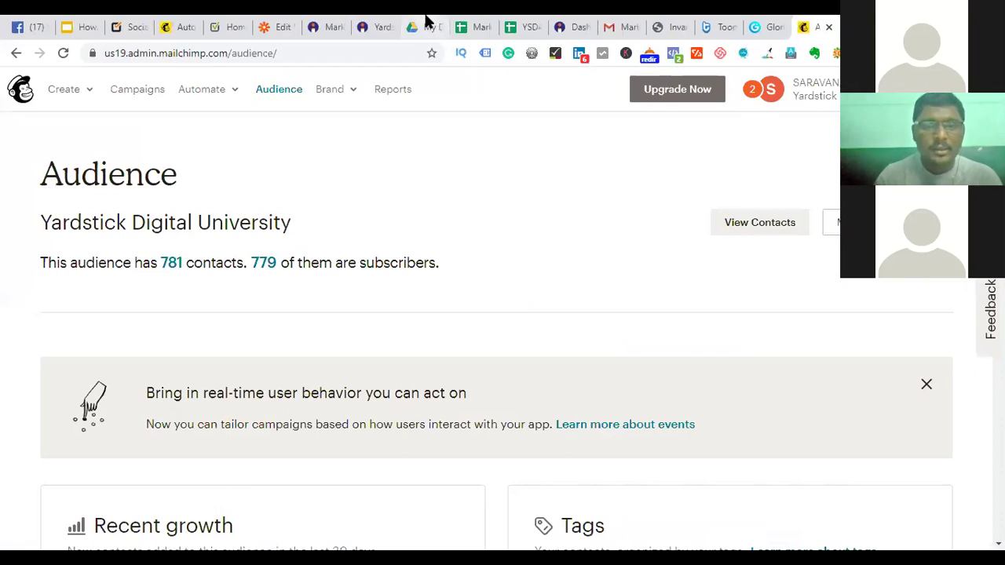
click(328, 27)
click(228, 27)
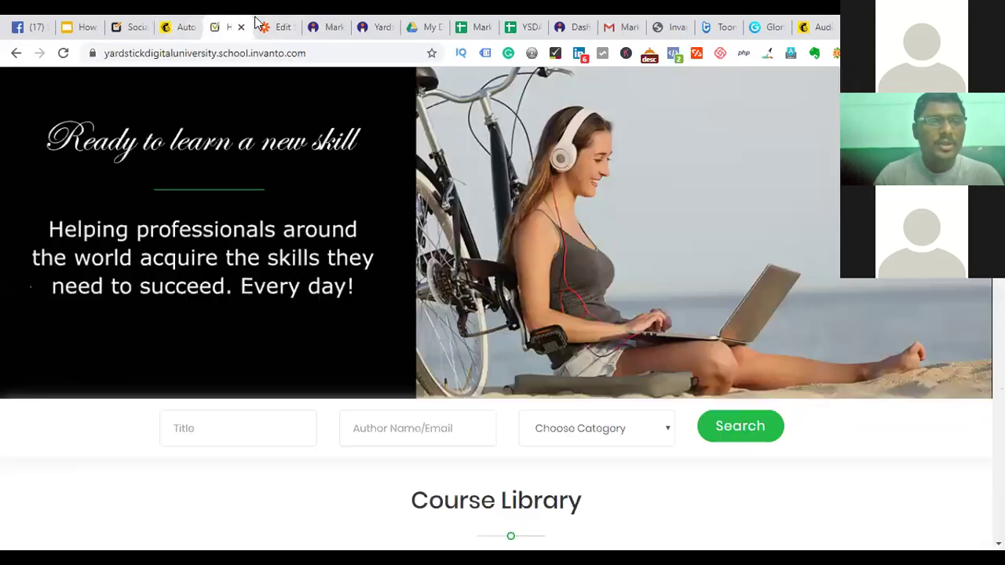
click(276, 27)
click(346, 27)
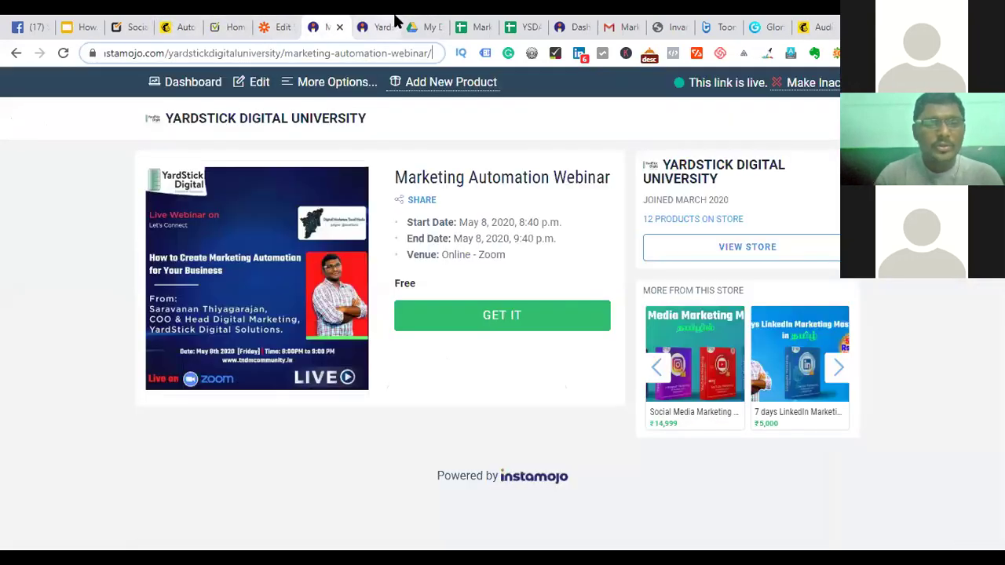
click(471, 27)
- Glance at My Drive and the sheet, then open a new tab from the Mailchimp page
click(554, 27)
click(470, 26)
click(430, 27)
click(466, 26)
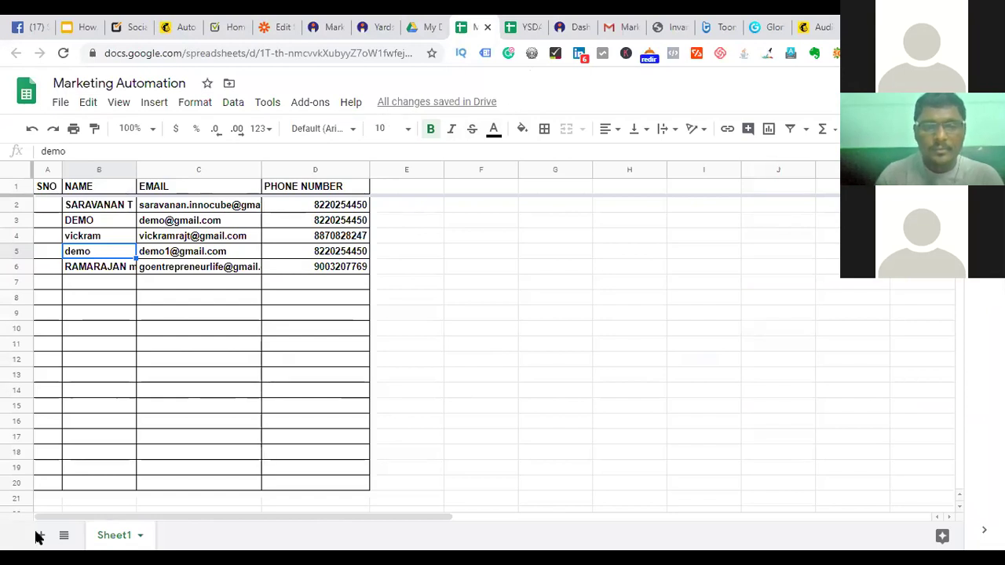
click(801, 22)
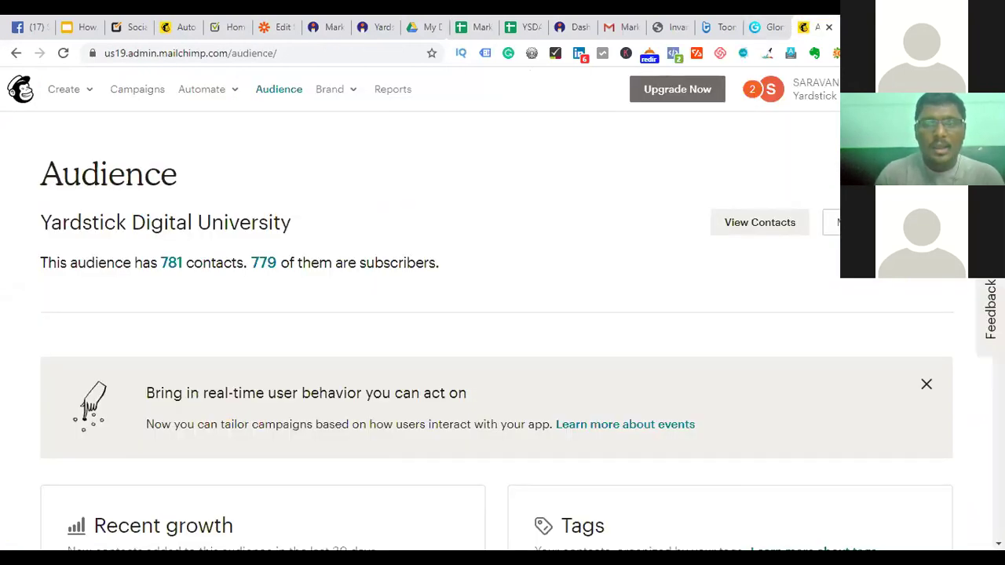
key(ctrl+t)
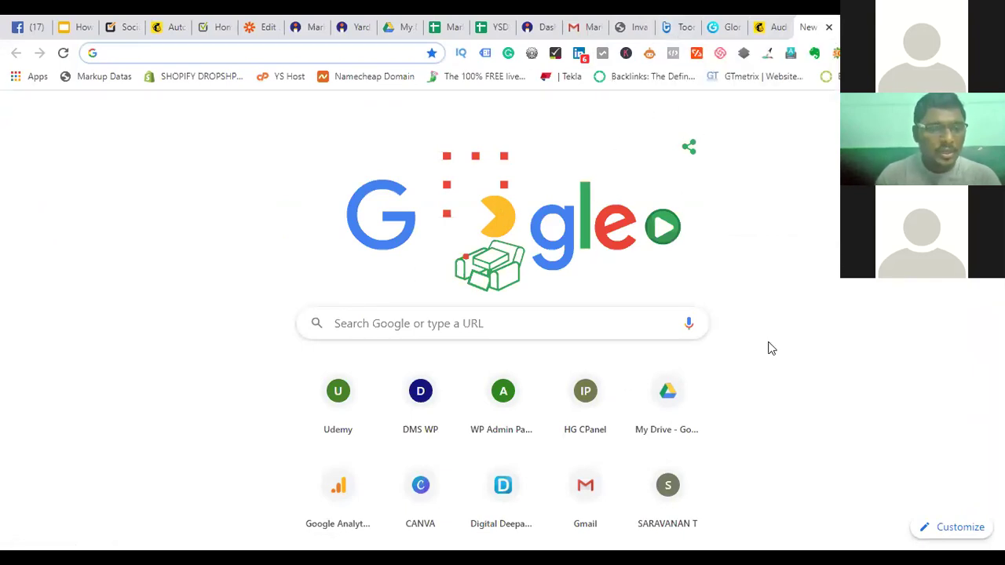
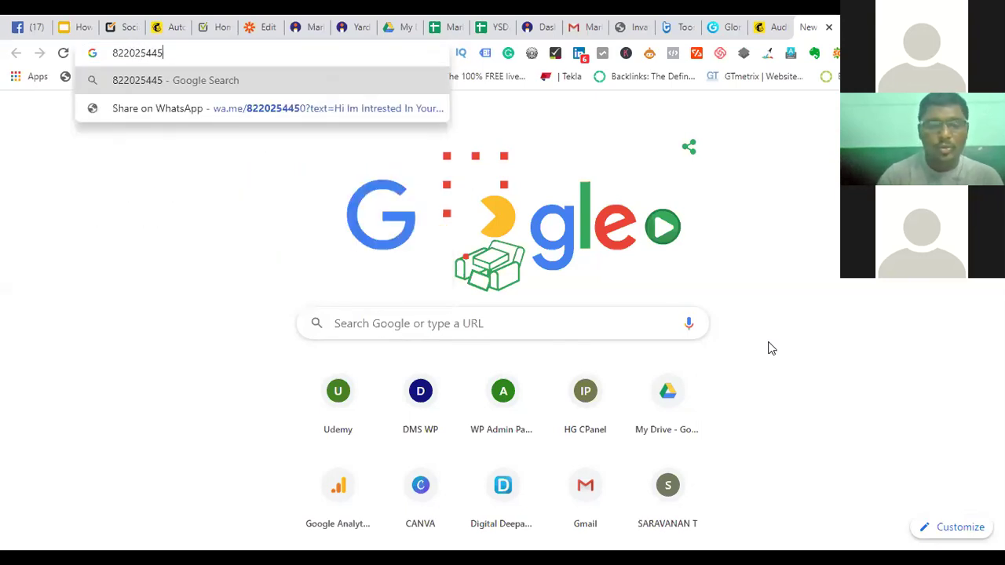
- Replace the stray number in the address bar with a Google search for 'zapier course'
click(772, 349)
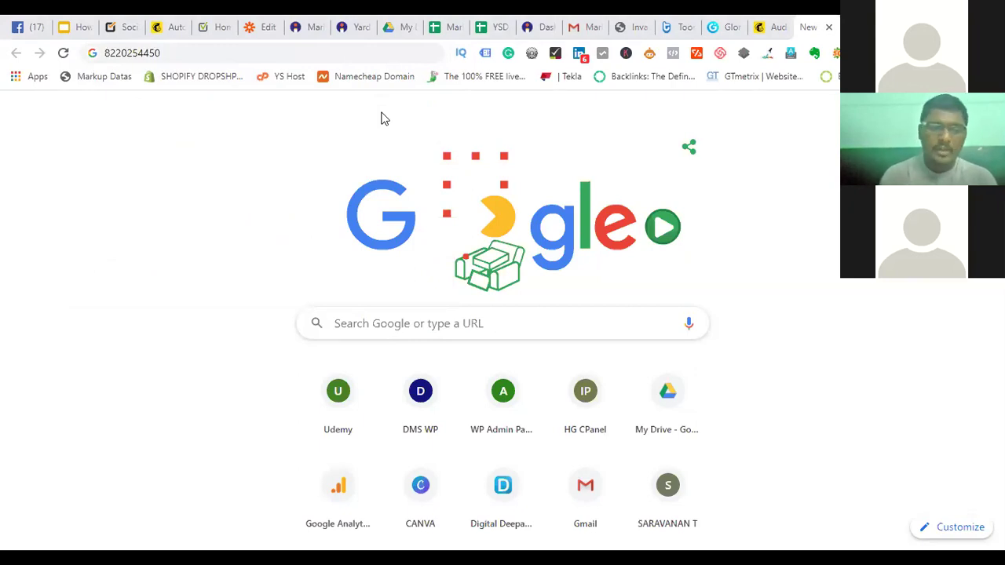
click(303, 47)
text(zzapier)
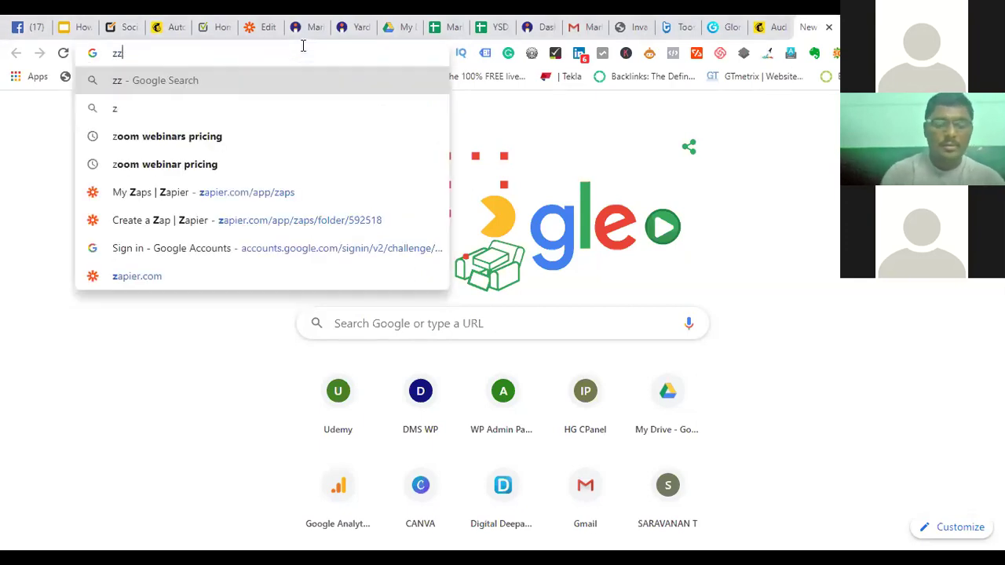
key(BackSpace)
key(BackSpace)
key(BackSpace)
key(BackSpace)
key(BackSpace)
key(BackSpace)
key(BackSpace)
text(api)
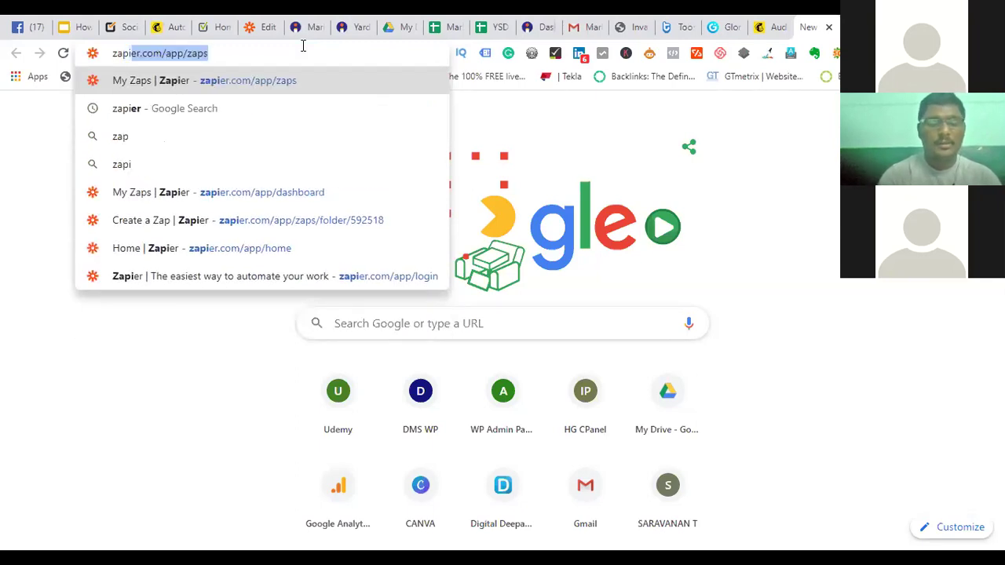
text(er )
text(tra)
key(BackSpace)
key(BackSpace)
key(BackSpace)
key(BackSpace)
text(course)
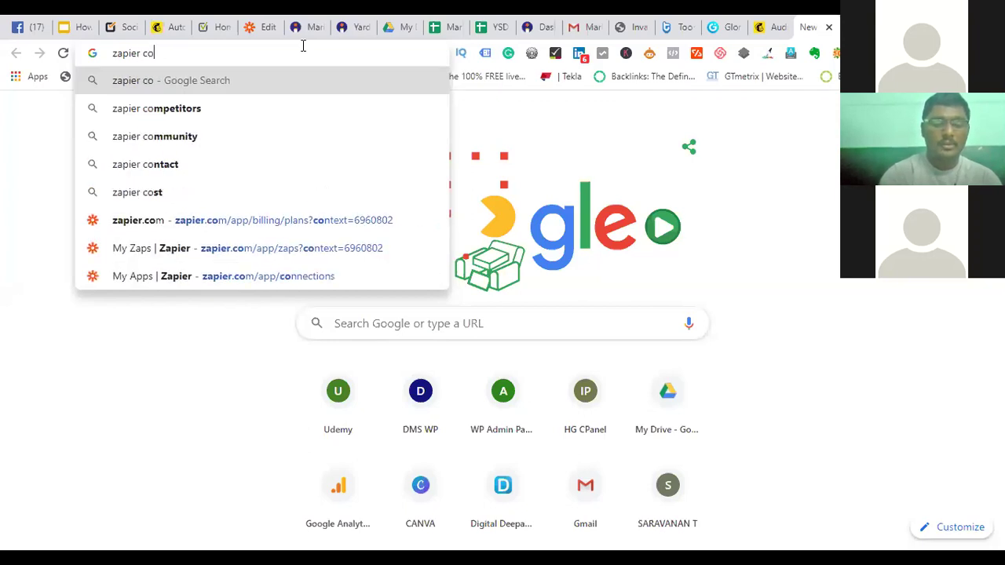
key(Return)
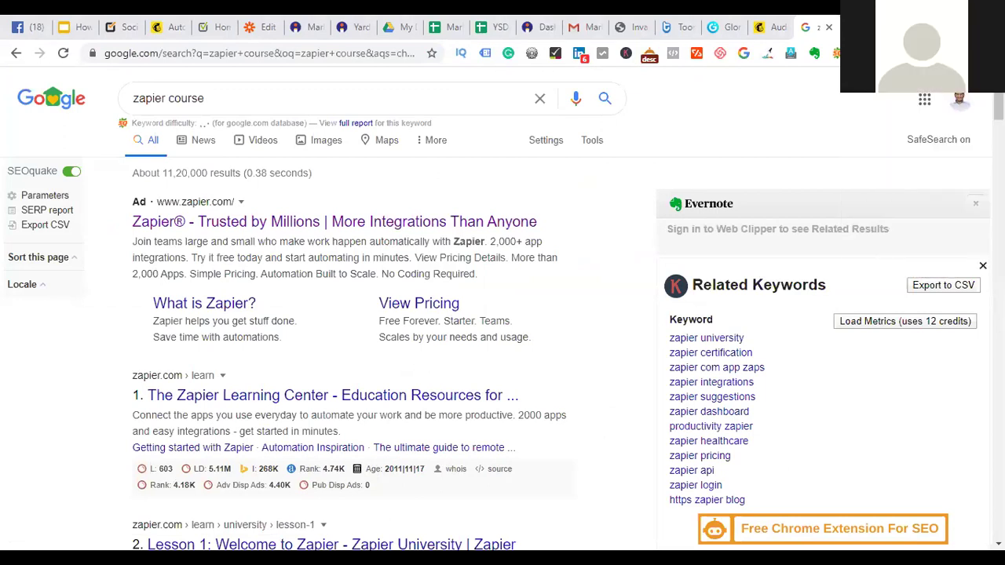
- Scroll the 'zapier course' results past the Udemy courses, then return to the Mailchimp Audience tab
scroll(270, 326, down, 5)
scroll(352, 395, down, 2)
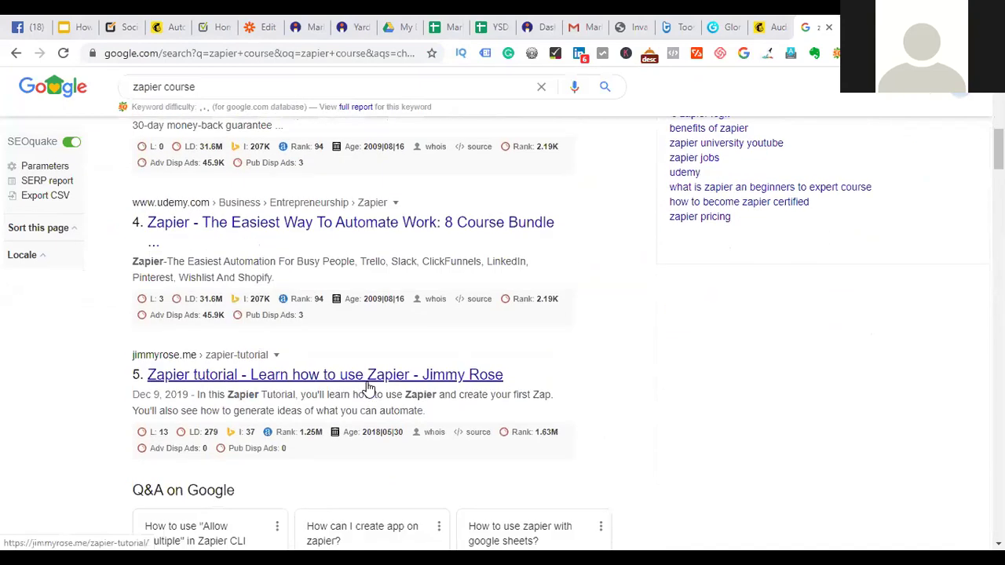
scroll(367, 387, down, 2)
scroll(117, 292, up, 4)
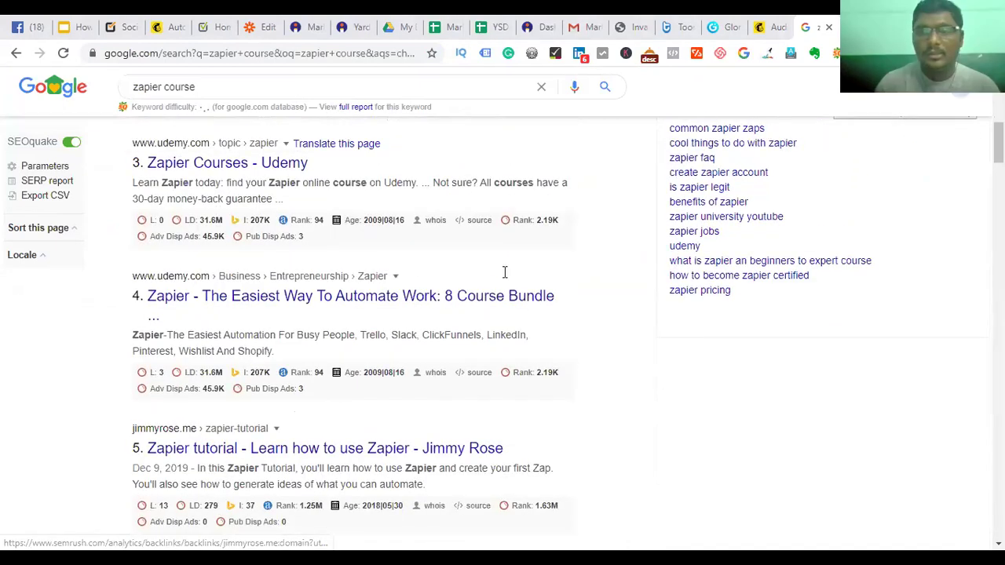
click(773, 27)
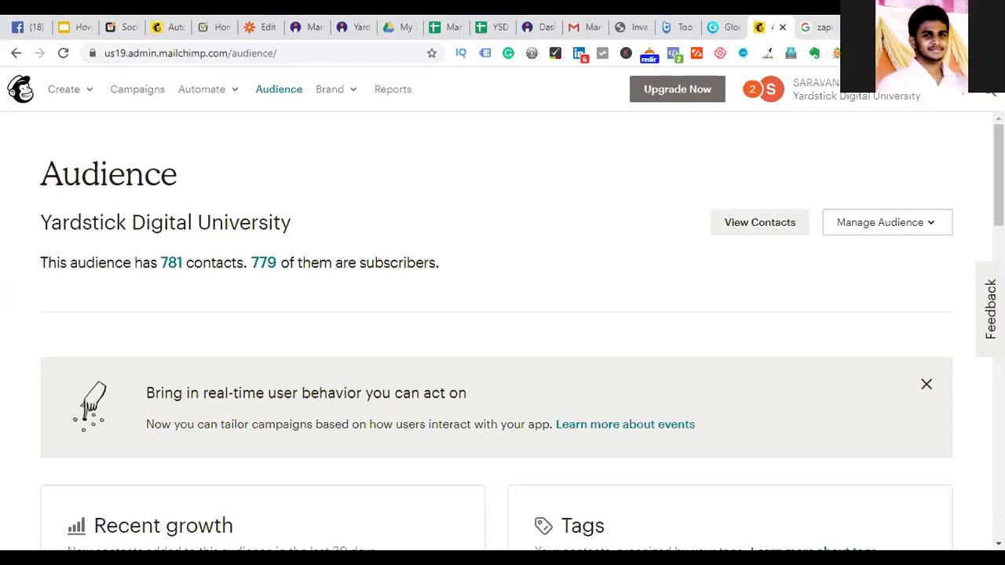
- Flip between the Zapier editor, course library and Mailchimp tabs, ending on the Zapier editor
click(252, 22)
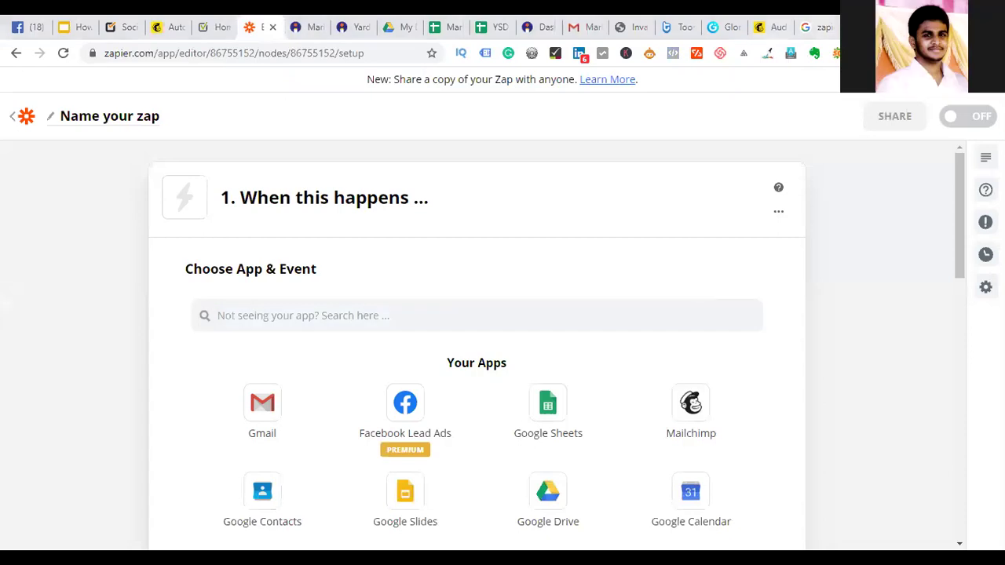
scroll(474, 314, down, 1)
scroll(474, 314, up, 1)
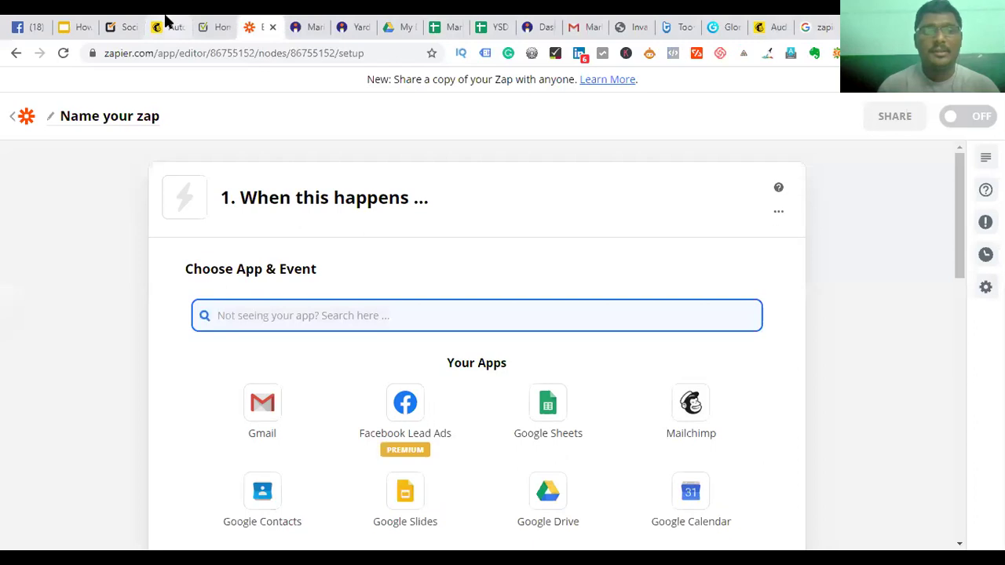
click(217, 24)
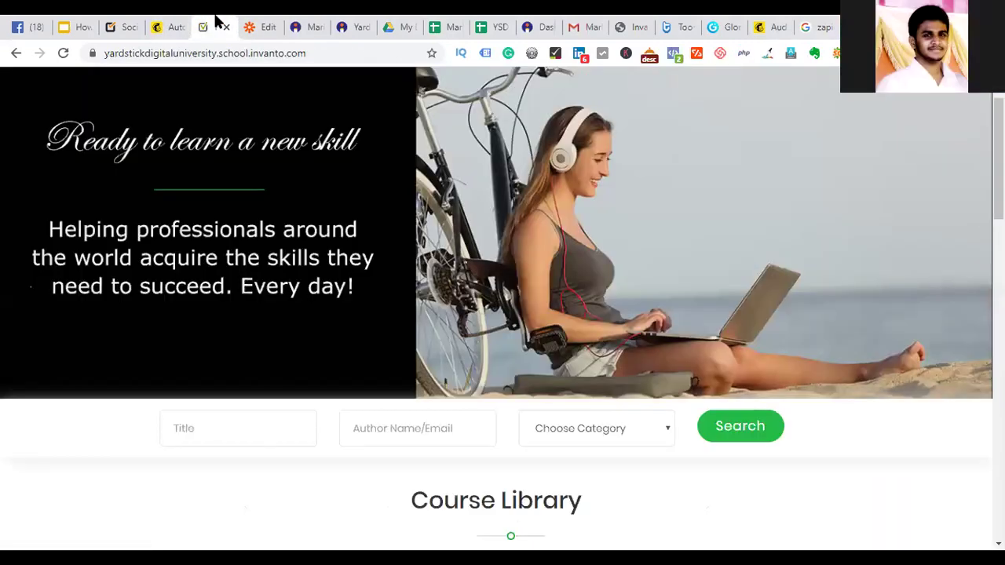
click(161, 24)
click(246, 22)
click(220, 26)
key(ctrl+Tab)
- Scroll the Choose App & Event list, check the Mailchimp tag automation, and return to the apps
scroll(485, 330, down, 1)
scroll(443, 354, up, 1)
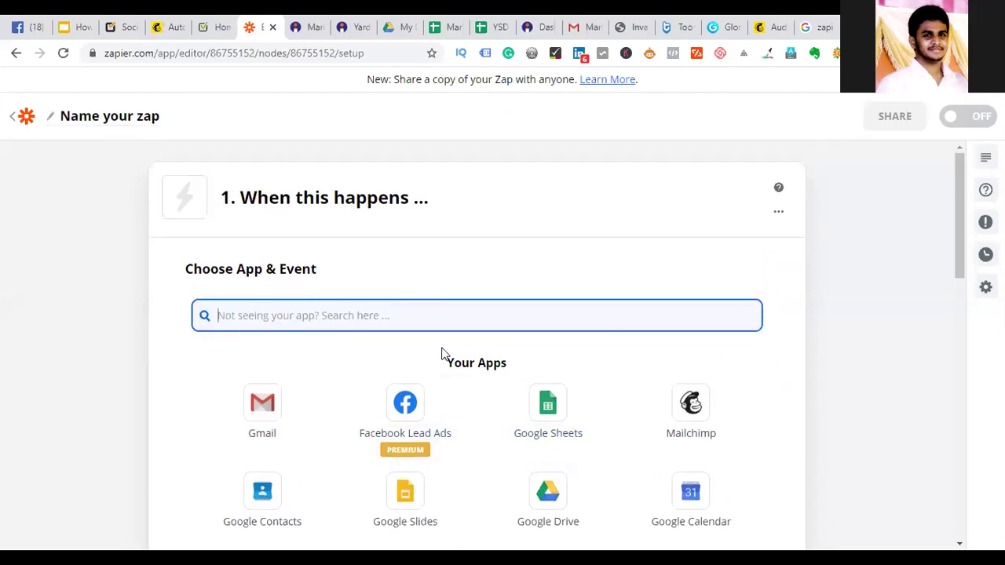
scroll(337, 337, down, 1)
scroll(354, 355, up, 1)
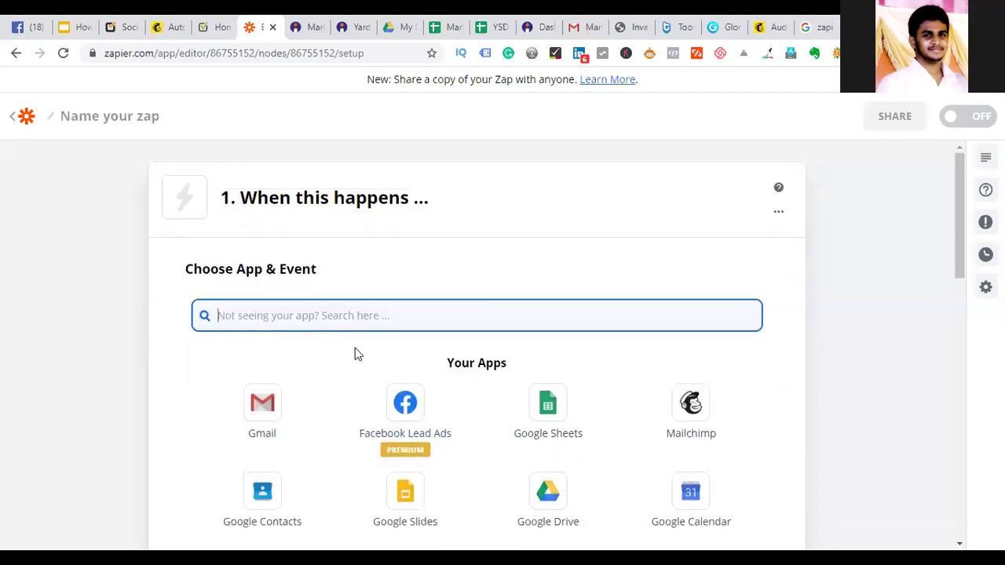
scroll(487, 354, down, 3)
scroll(492, 355, up, 3)
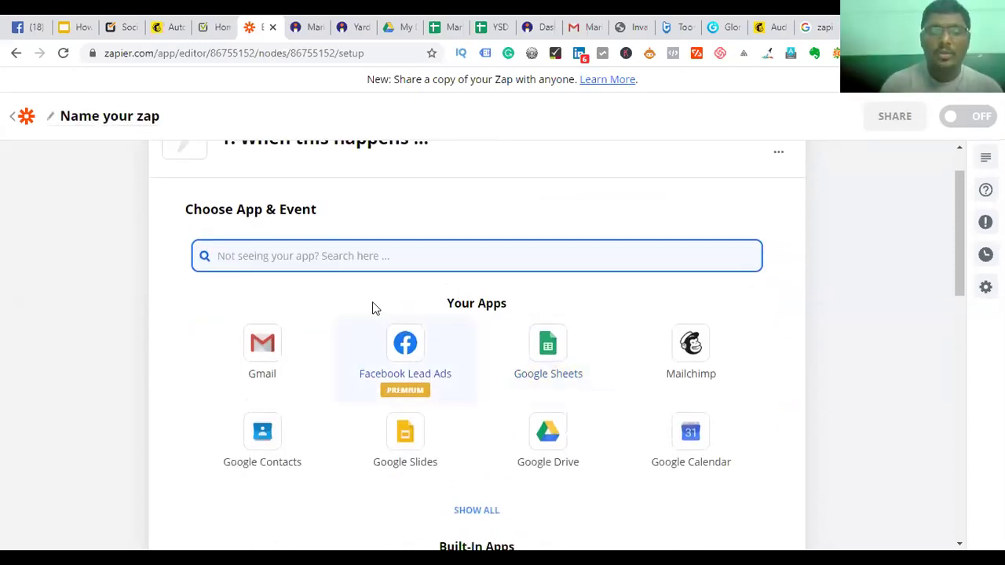
scroll(424, 337, down, 1)
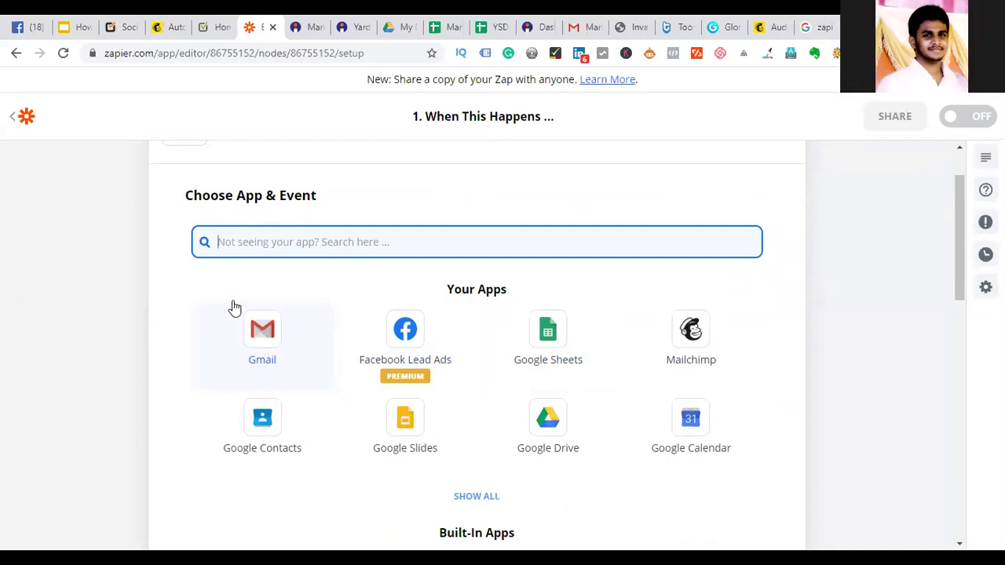
click(161, 27)
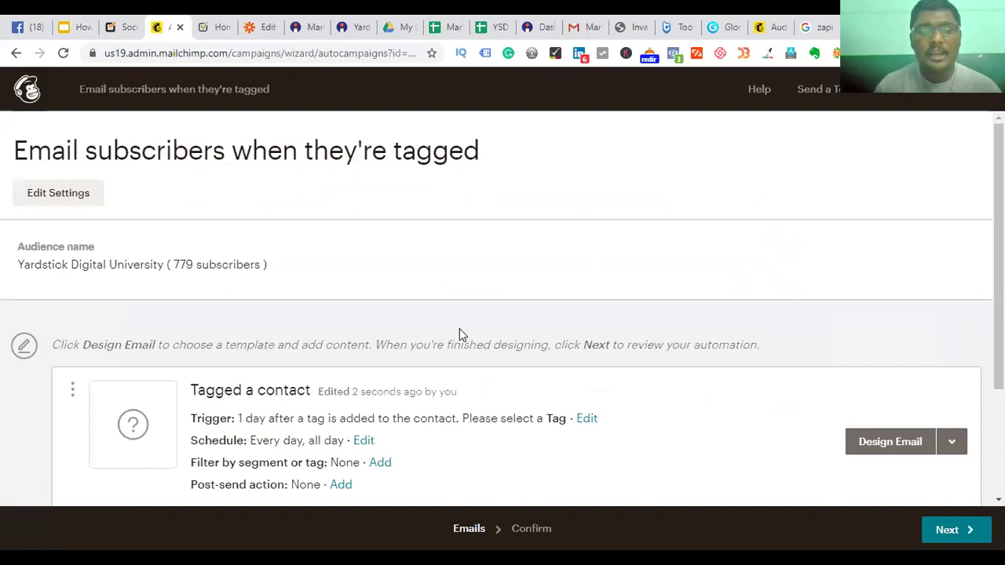
scroll(547, 352, down, 3)
click(255, 27)
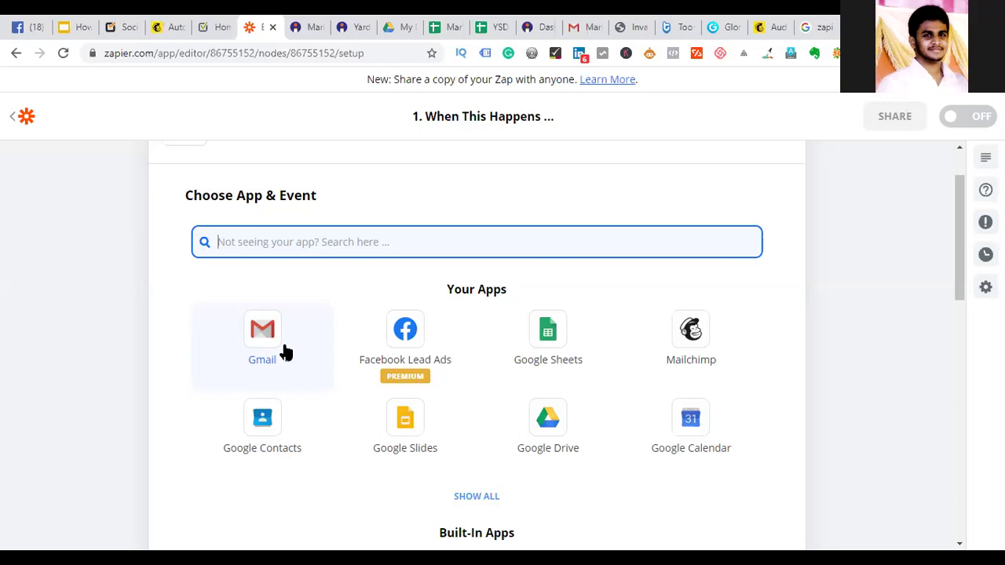
scroll(275, 393, down, 1)
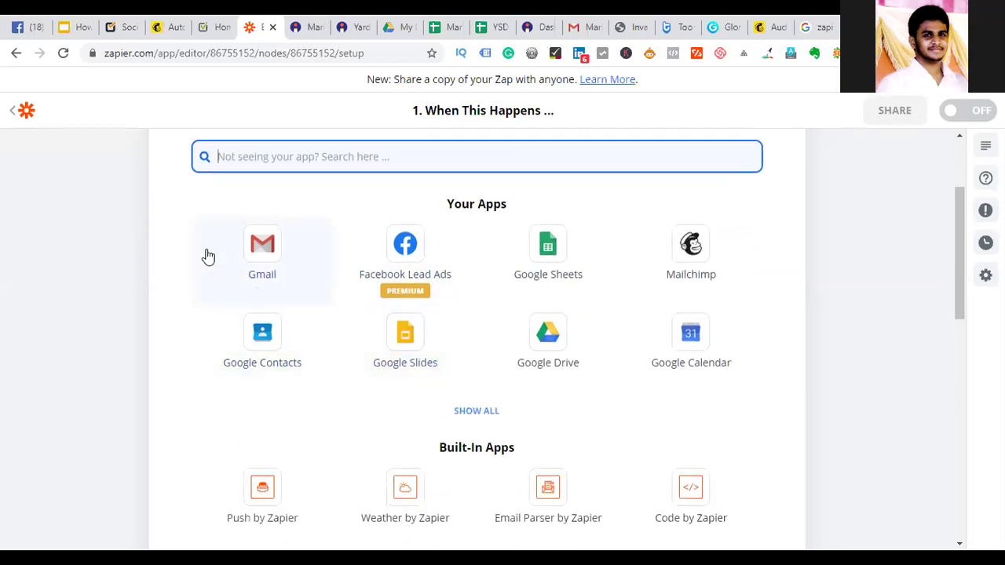
- Pick Gmail under Your Apps as the zap's trigger, then go to the 'zapier course' results
click(350, 203)
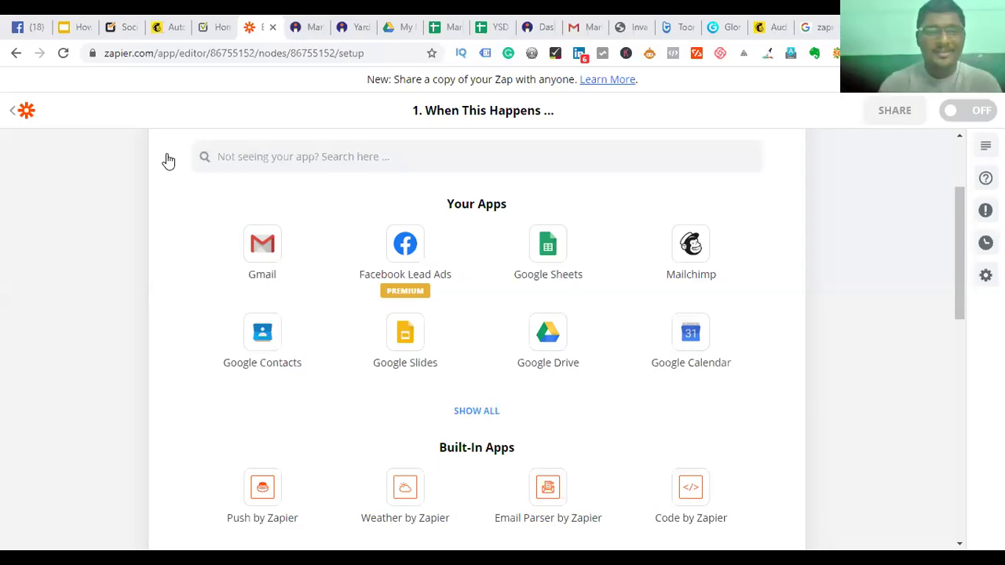
click(217, 240)
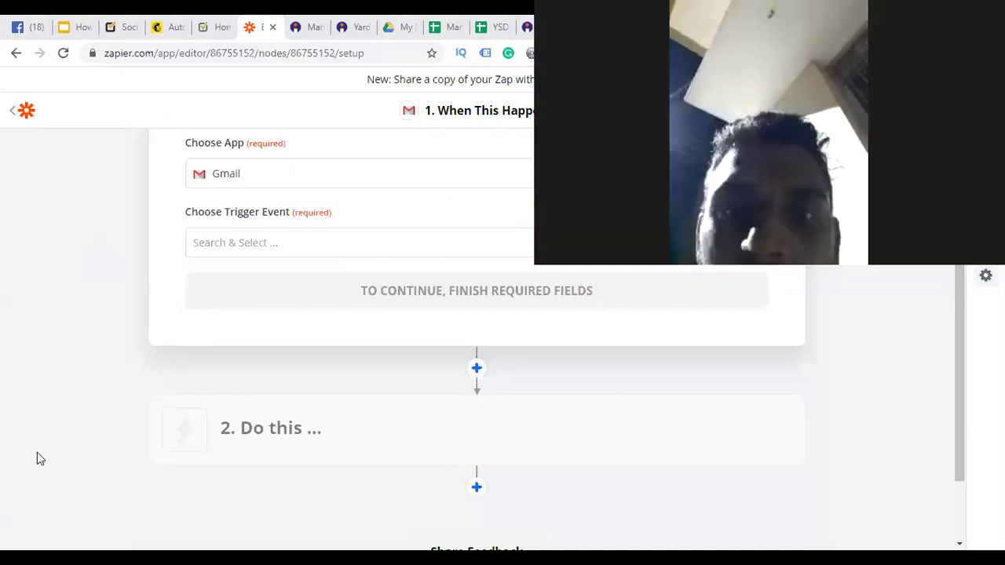
scroll(37, 459, up, 1)
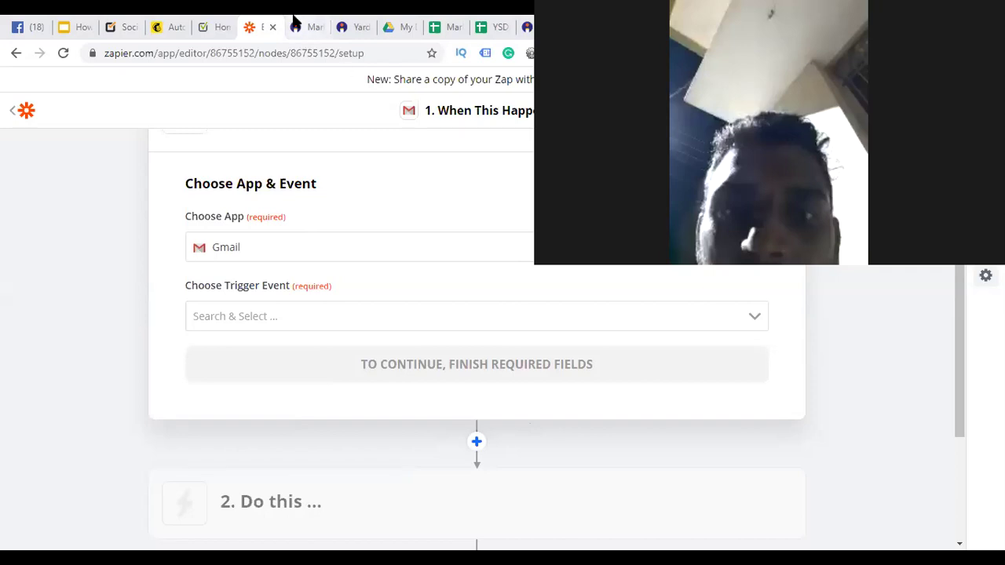
click(265, 24)
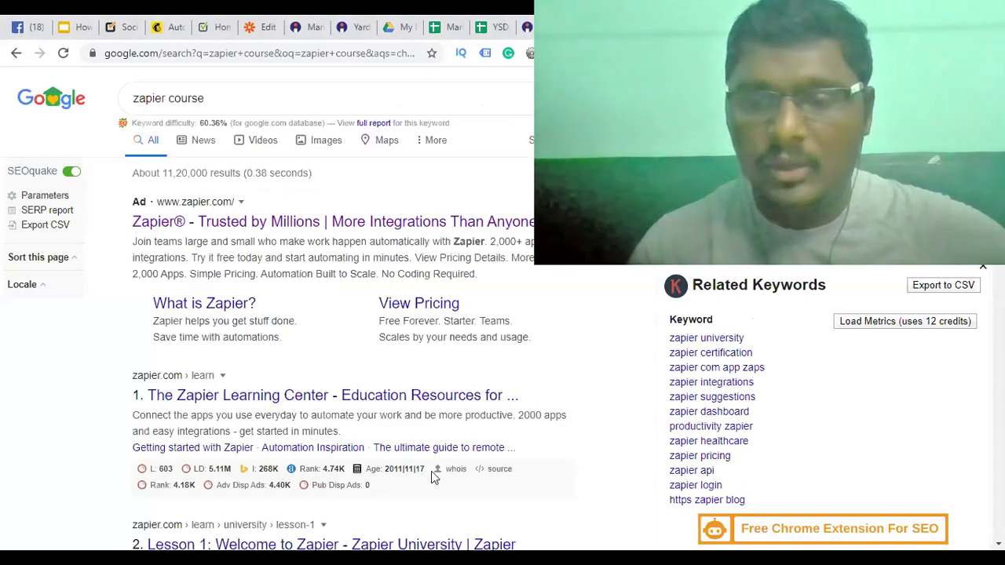
- Review the 'zapier course' results and Related Keywords, then search the 'zapier pricing' keyword
click(259, 26)
click(314, 24)
click(267, 24)
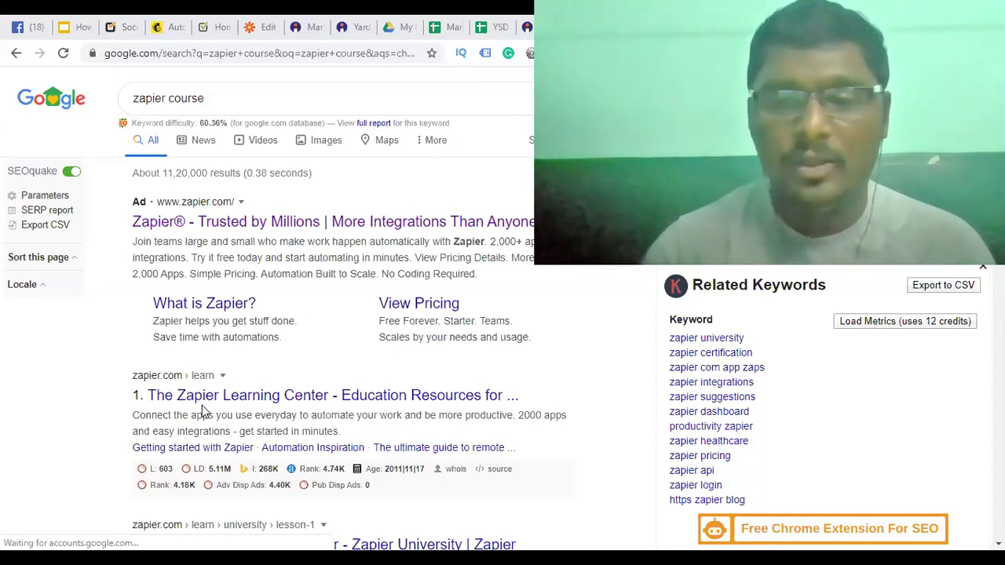
click(678, 459)
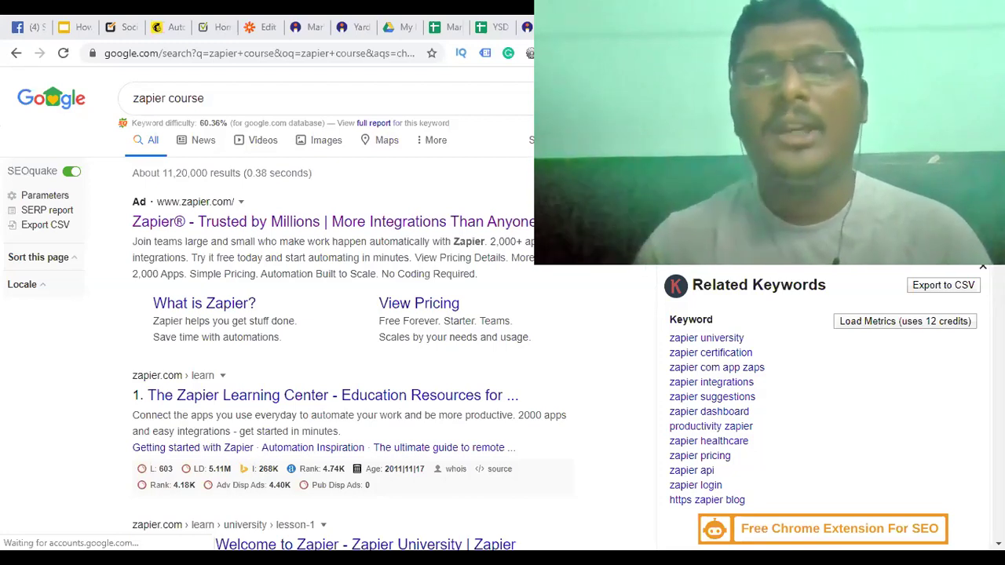
- Start typing 'conve' in a new tab's omnibox, then abandon it
key(ctrl+t)
text(conve)
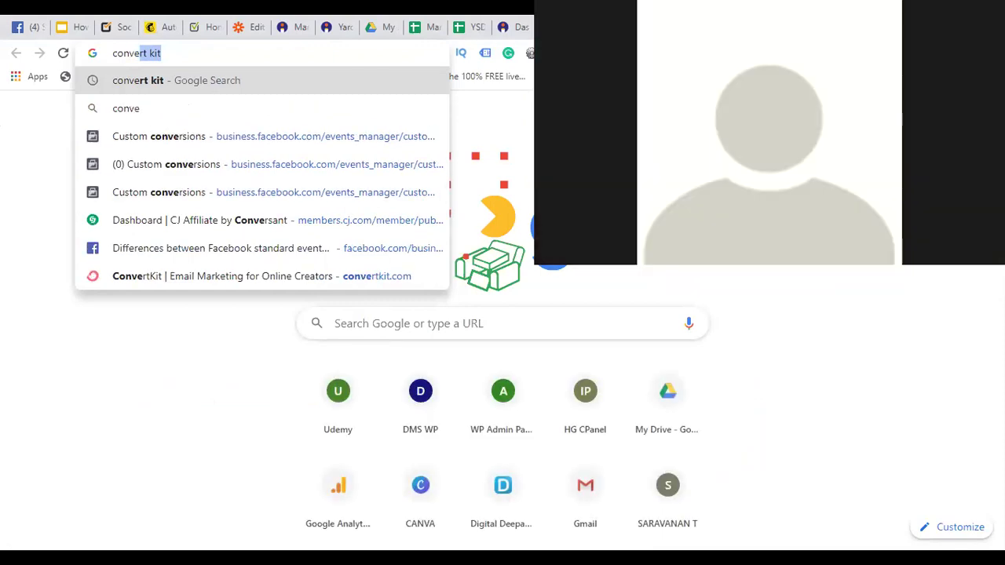
key(Escape)
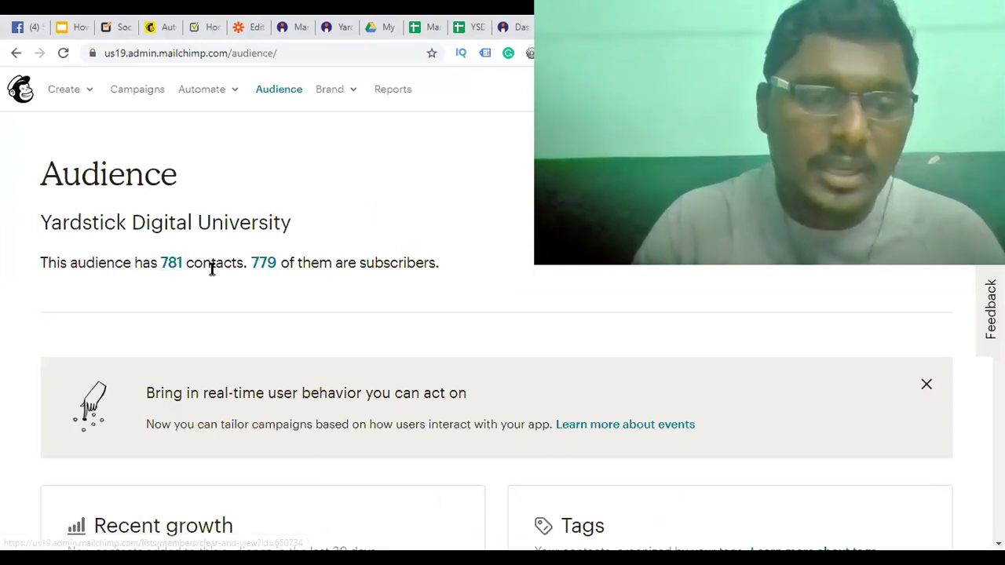
- Scroll to the contact sources (91% Zapier, 9% webinar landing page) and the tags section
scroll(283, 294, down, 2)
scroll(281, 295, down, 2)
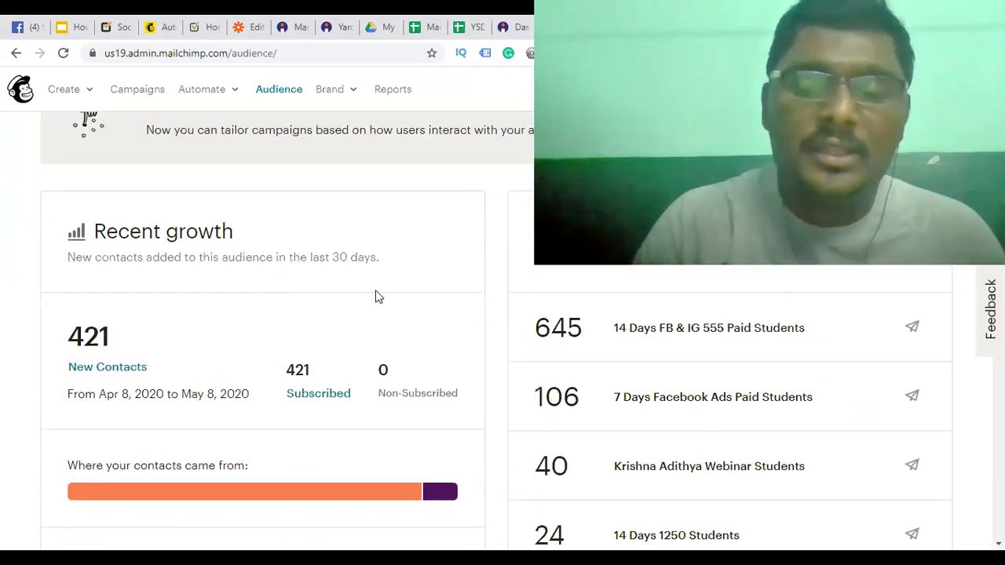
scroll(236, 290, up, 2)
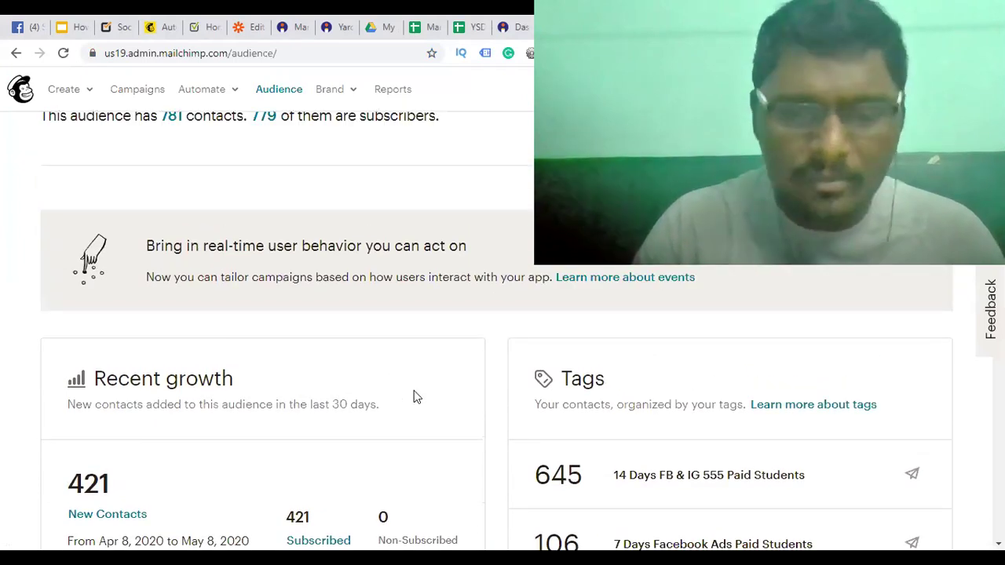
scroll(414, 392, down, 2)
scroll(409, 411, down, 7)
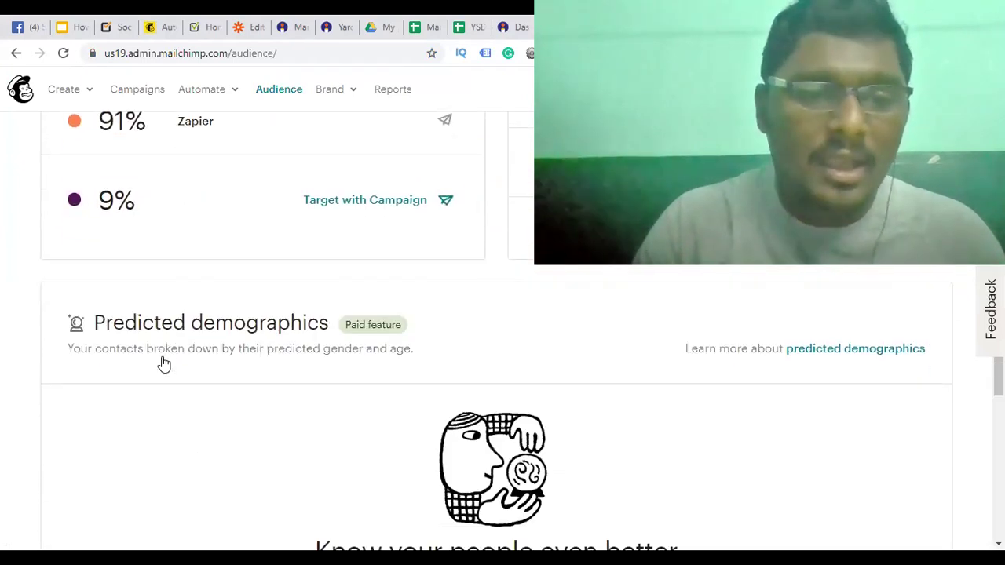
scroll(162, 364, up, 3)
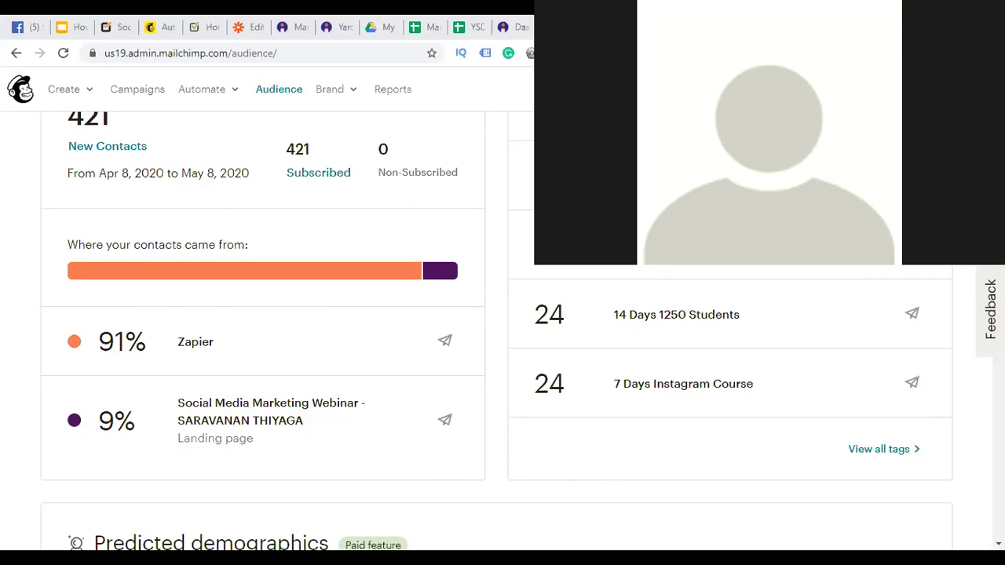
- Close the Drive, both sheet, Instamojo, Gmail, Invanto, explainer, Glorify and Mailchimp tabs, then open a new tab
click(372, 30)
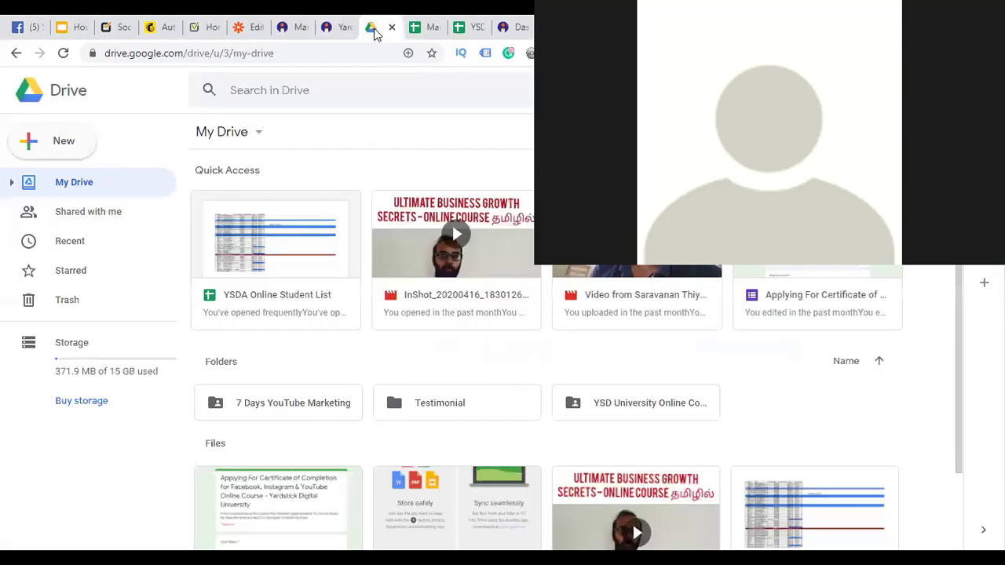
click(393, 28)
click(392, 28)
click(392, 28)
click(393, 28)
click(393, 28)
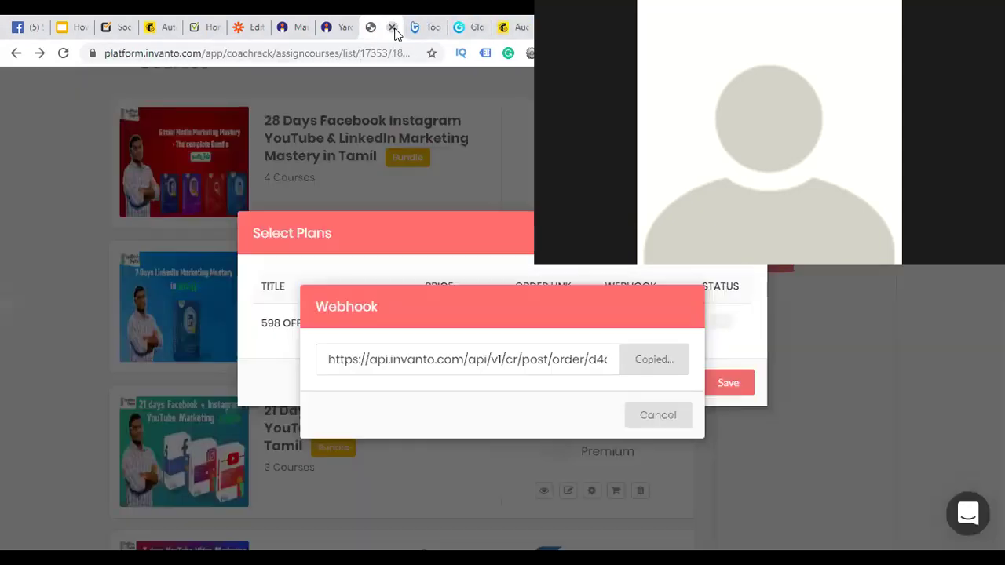
click(393, 29)
click(393, 29)
click(393, 28)
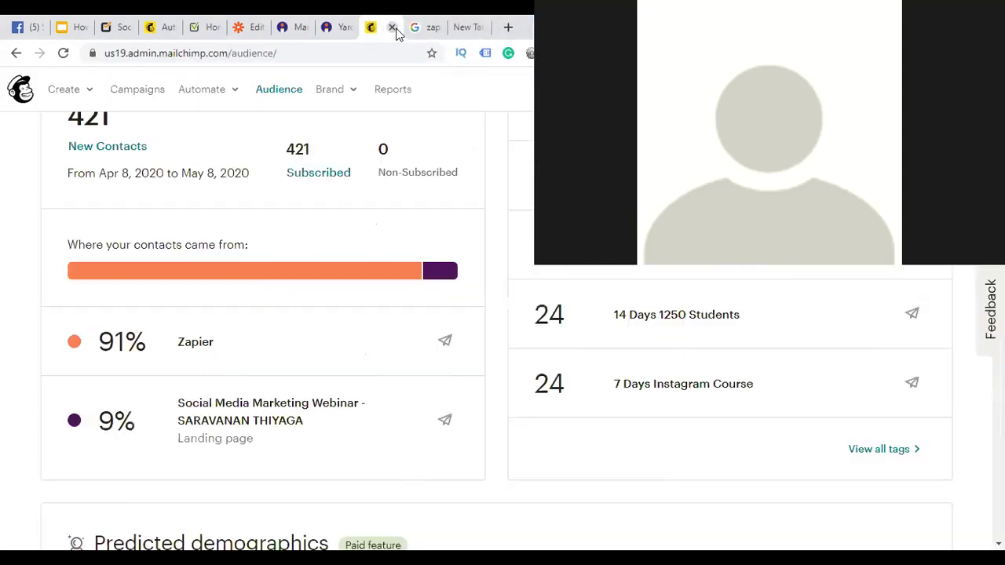
click(393, 28)
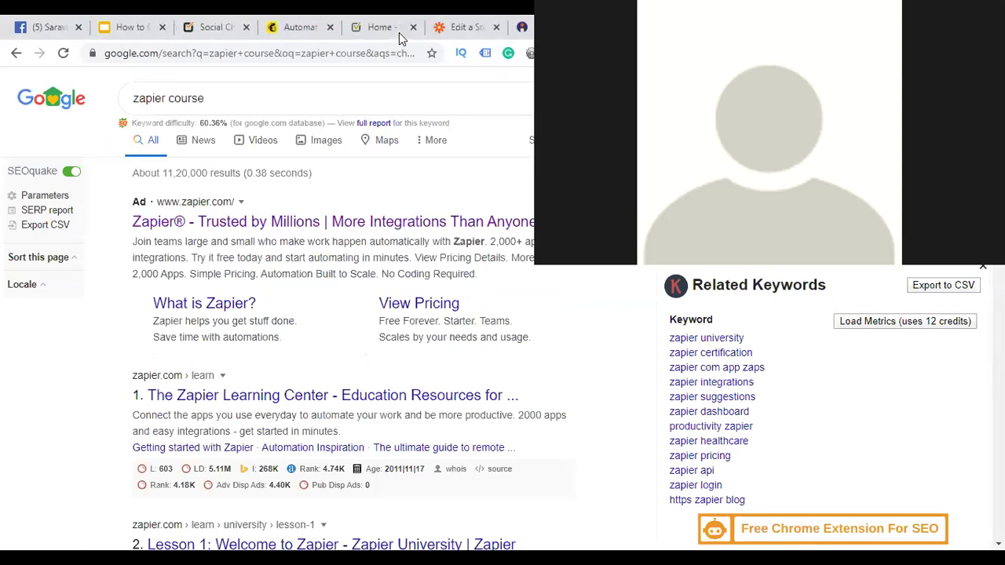
key(ctrl+t)
- Go to instagram.com in the new tab, correcting the mistyped address
click(326, 53)
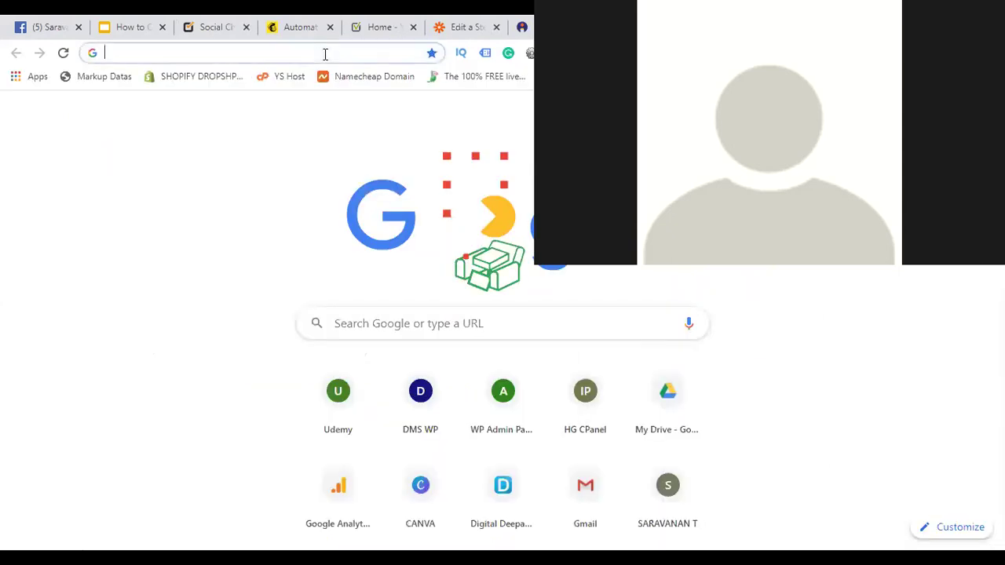
text(inst)
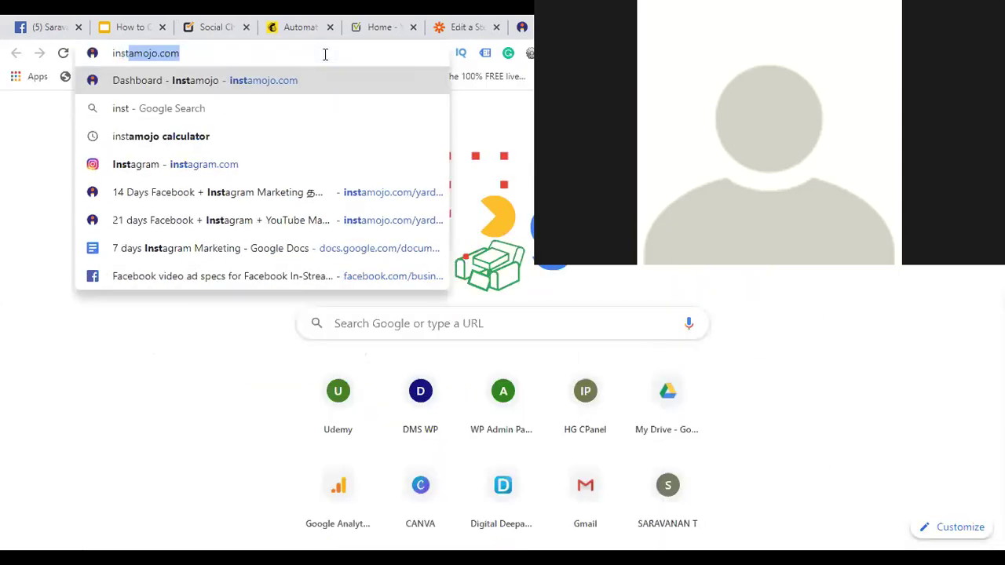
text(gra)
key(BackSpace)
key(BackSpace)
key(BackSpace)
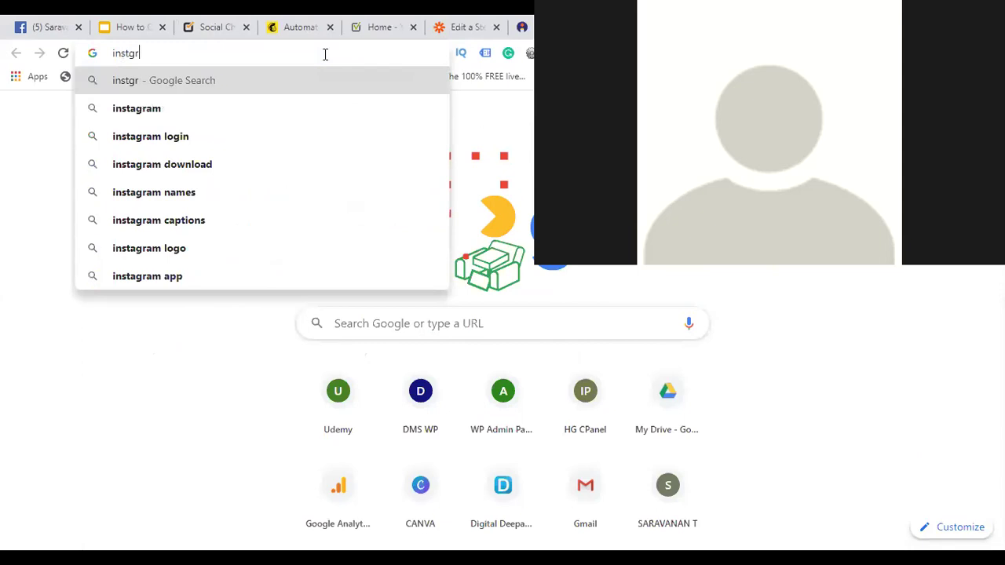
text(agram.com)
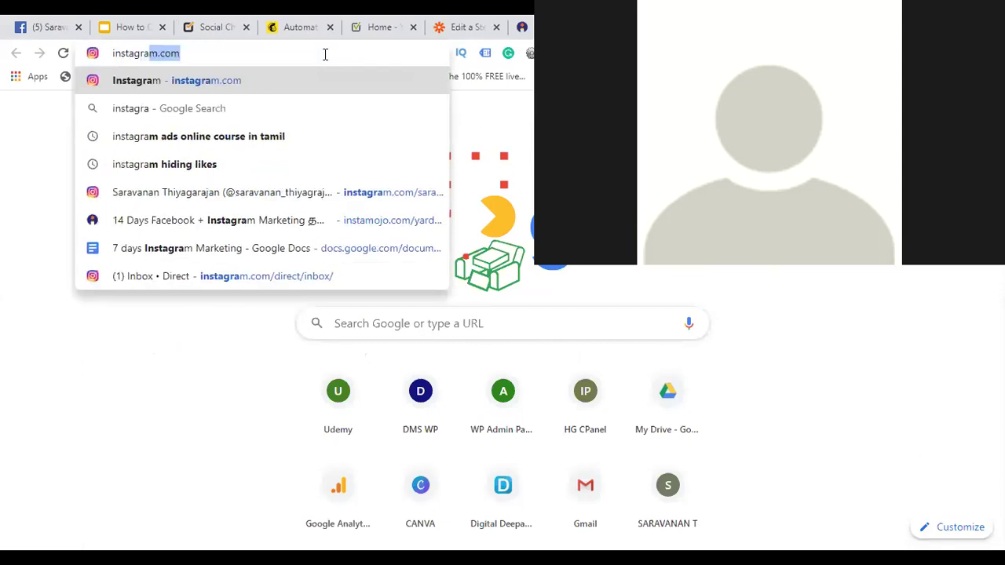
key(Return)
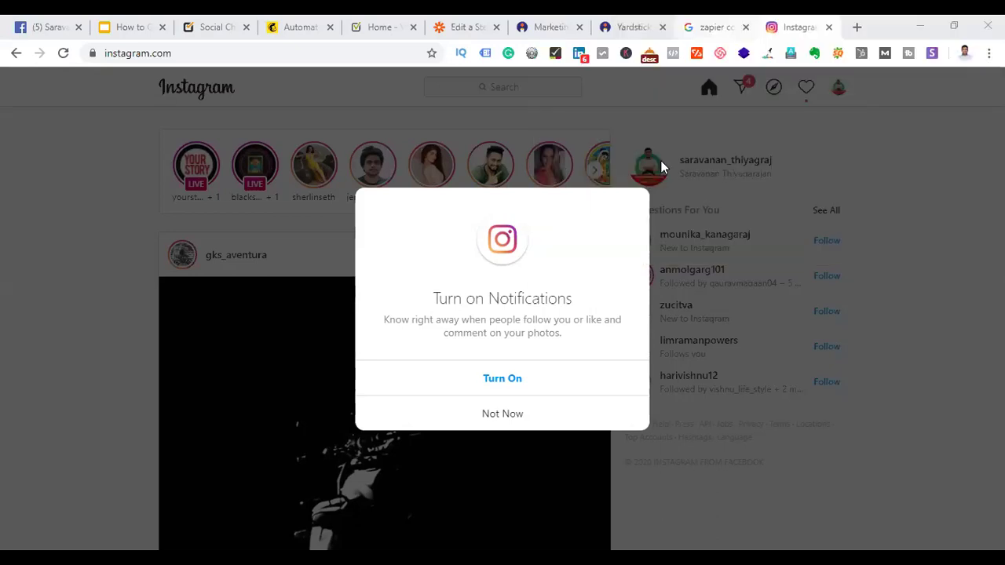
- Decline Instagram's notifications prompt, open the Direct inbox and glance at the activity list
click(503, 414)
click(742, 87)
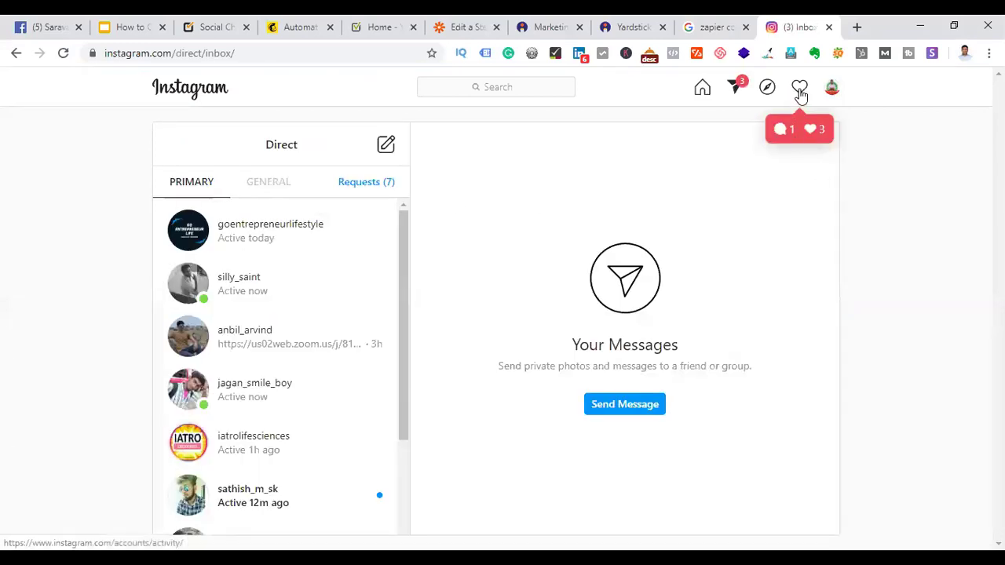
click(800, 87)
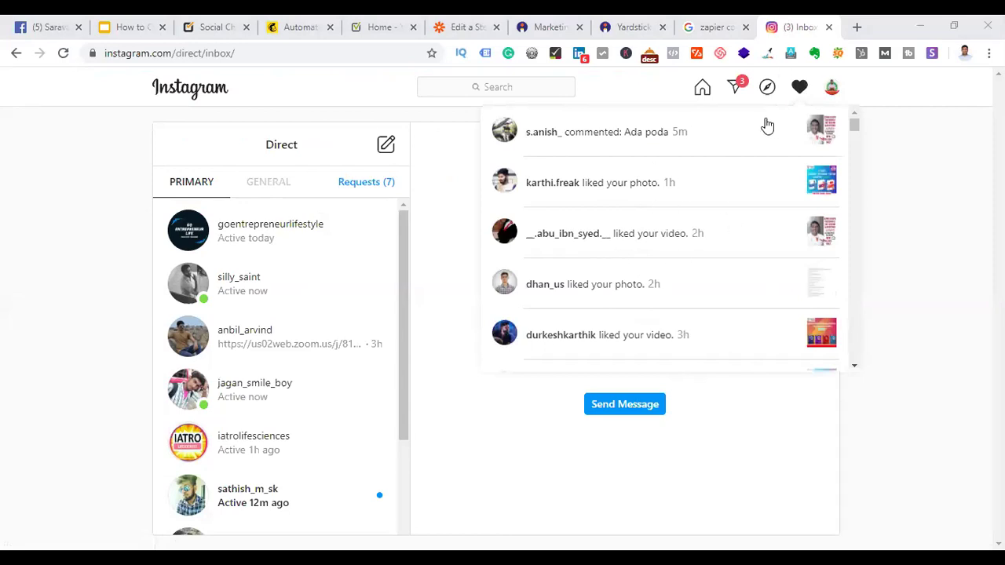
click(739, 83)
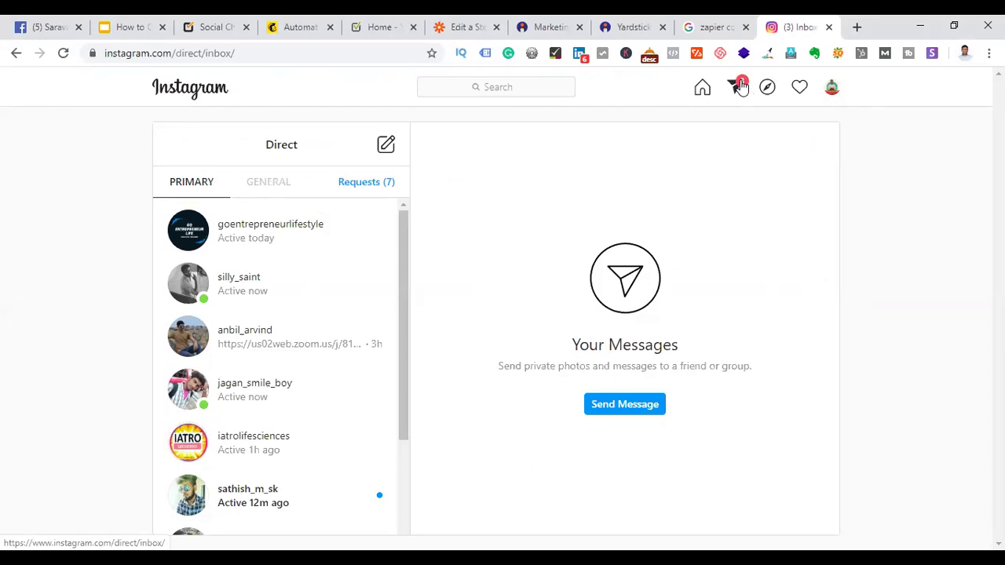
click(713, 22)
click(799, 23)
- Search Google for 'convert kit' in a new tab
click(858, 27)
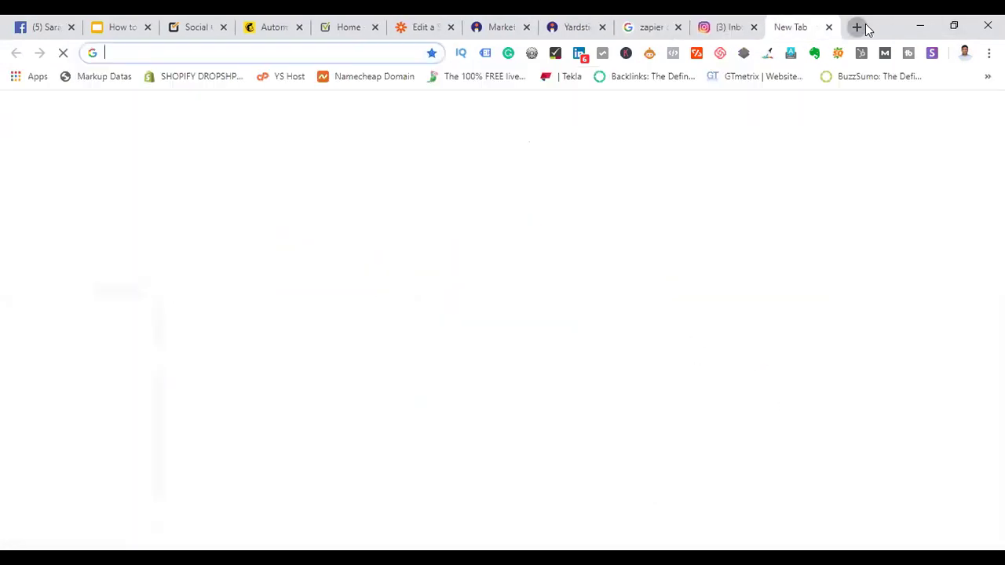
text(convert kit)
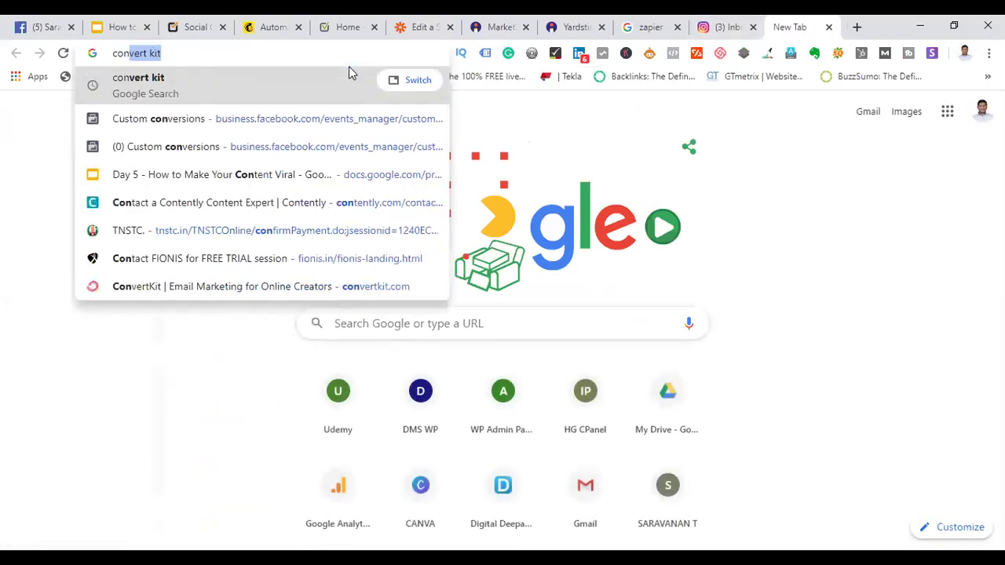
key(Return)
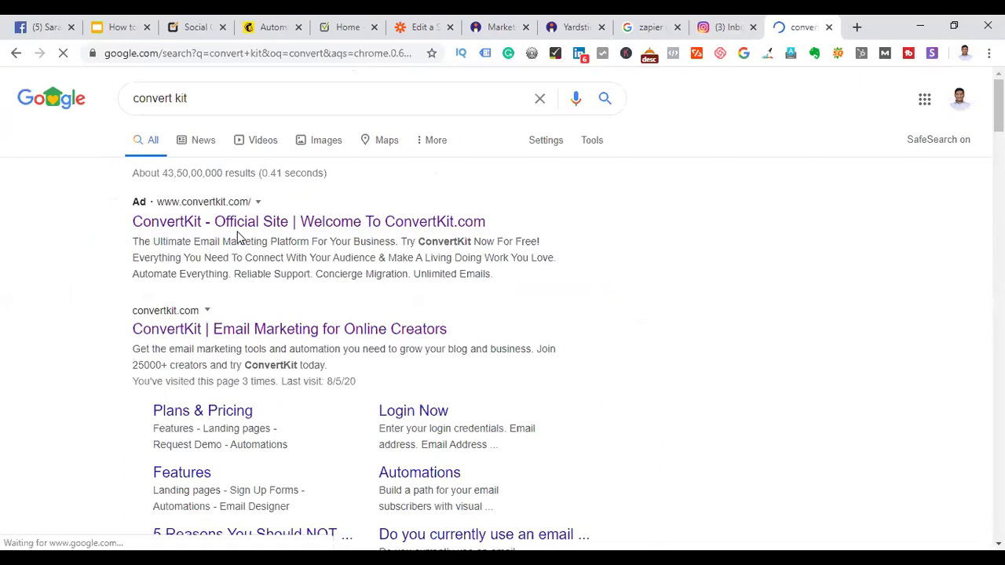
- Switch back to the Instagram tab's home feed, then to the 'zapier course' results
key(ctrl+shift+Tab)
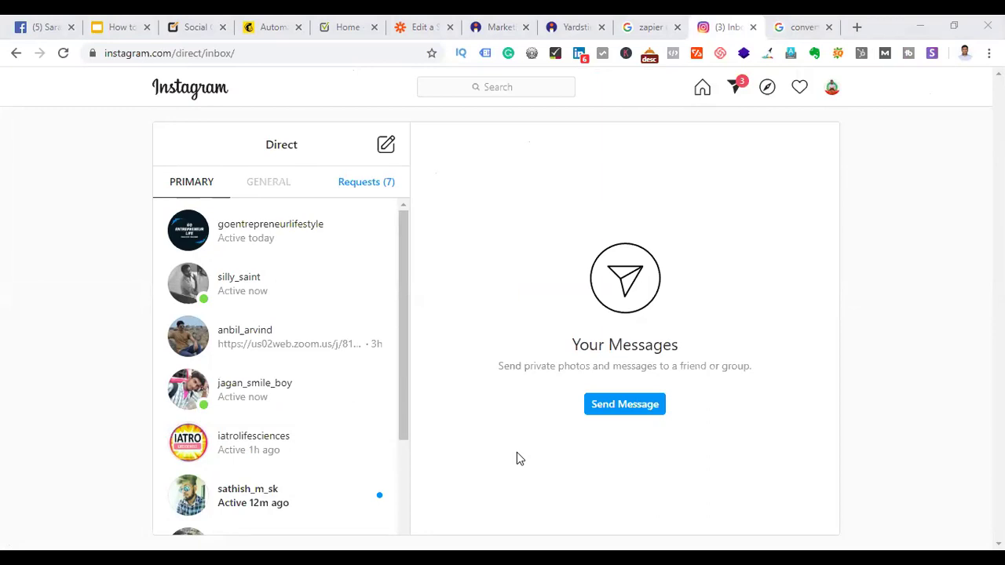
click(697, 19)
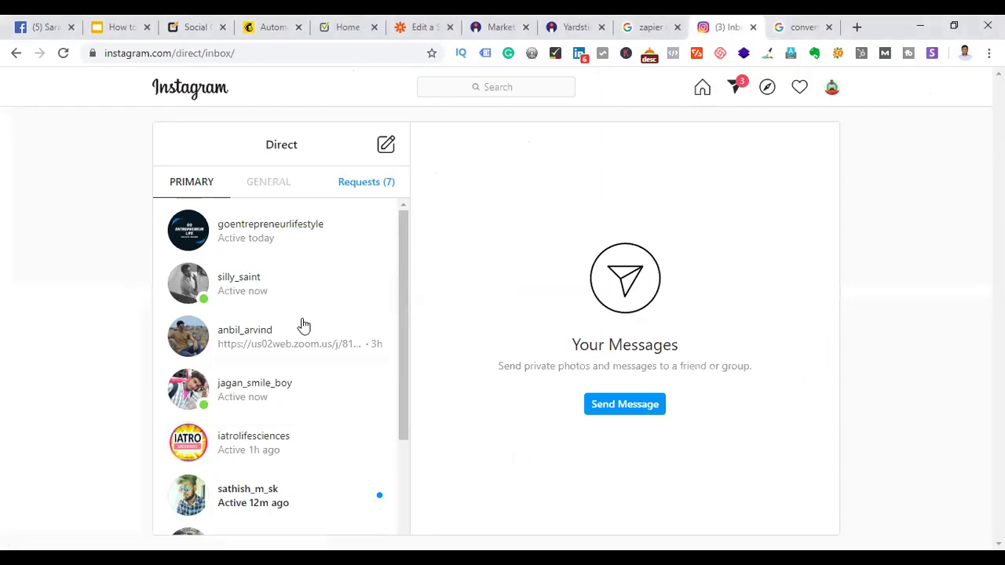
click(701, 88)
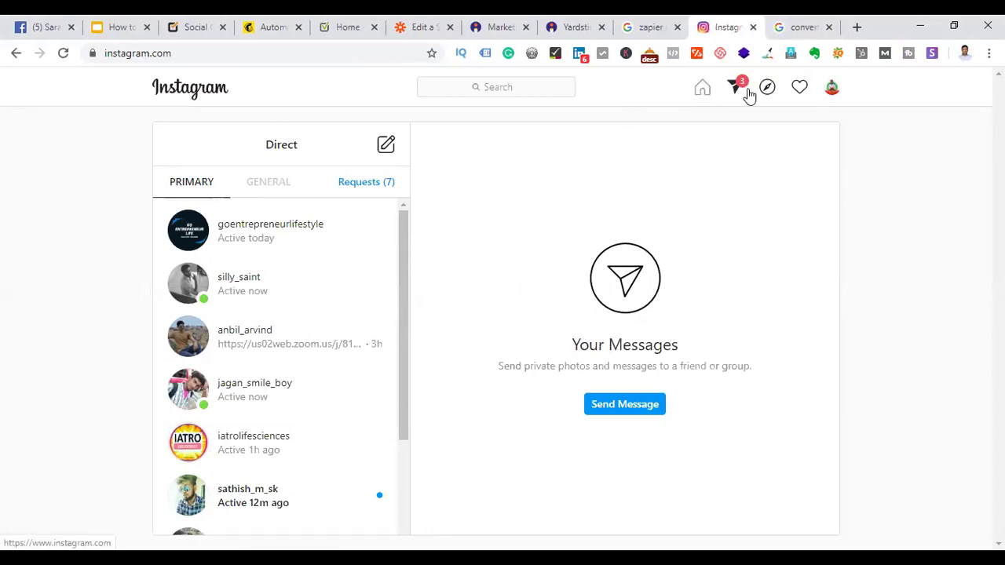
click(521, 89)
- Close the Zapier step editor, Marketing, Yardstick and 'zapier course' tabs
click(632, 24)
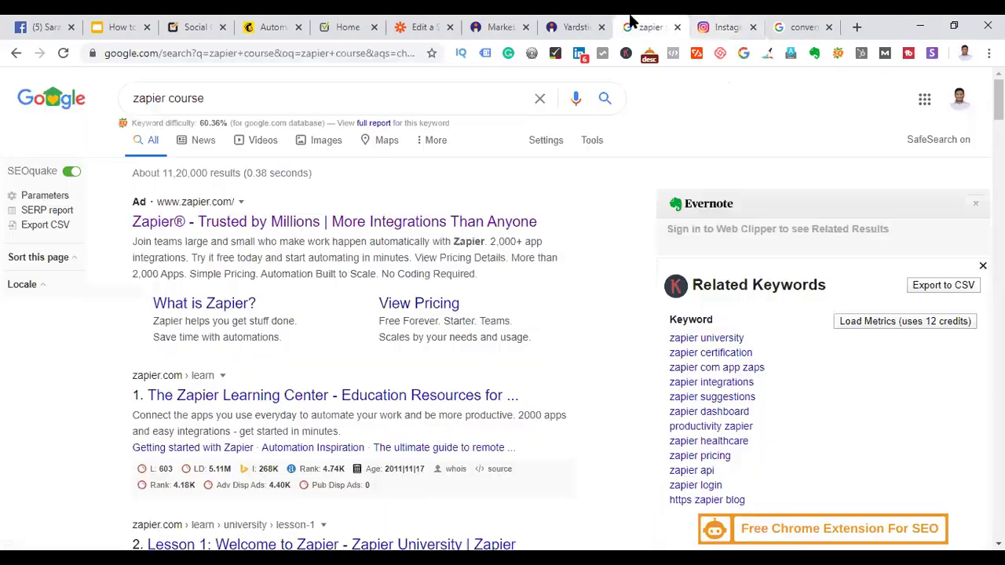
click(402, 23)
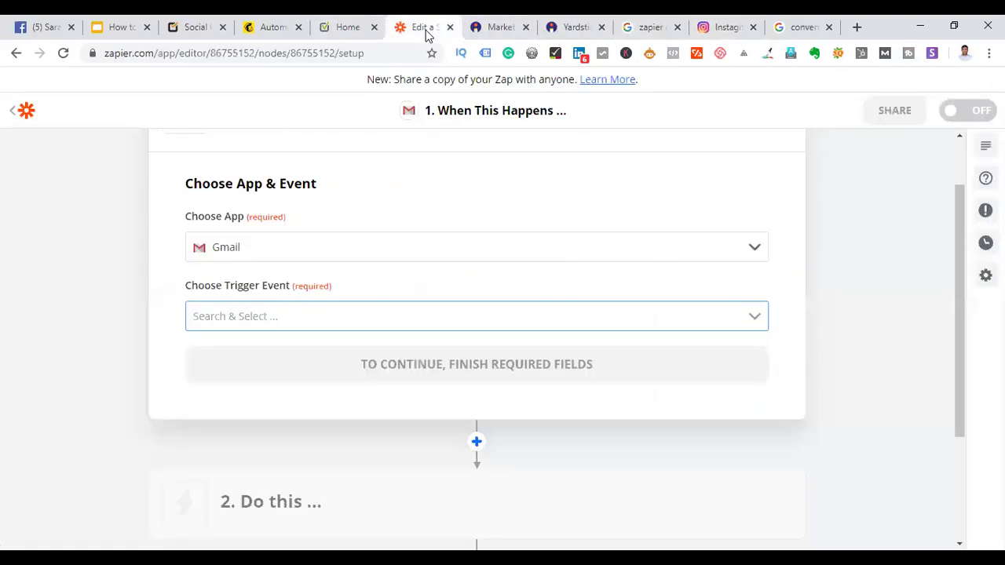
click(450, 27)
click(450, 27)
click(450, 28)
click(450, 27)
- Open instamojo.com in a new tab beside the 'convert kit' results
click(505, 22)
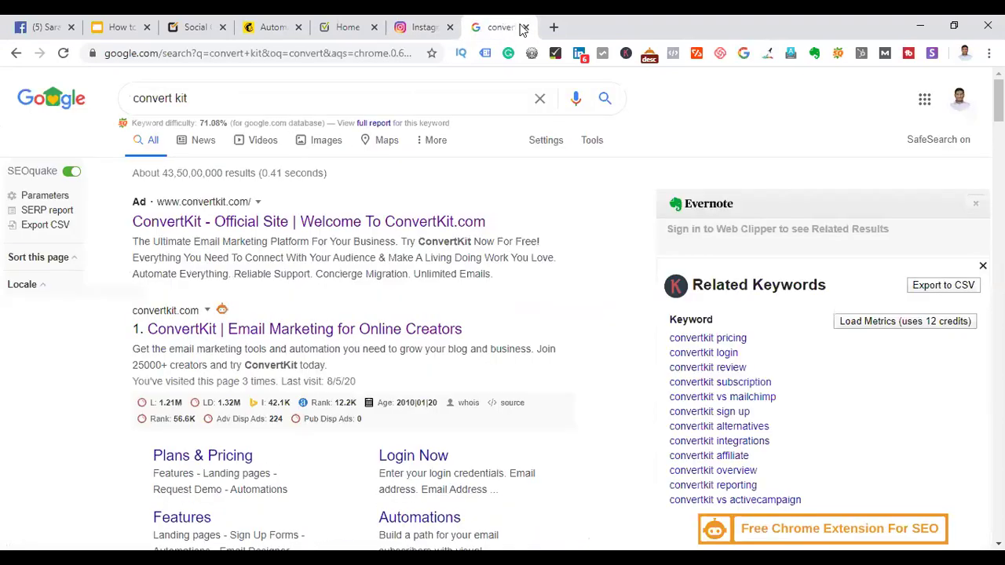
click(554, 27)
text(insta)
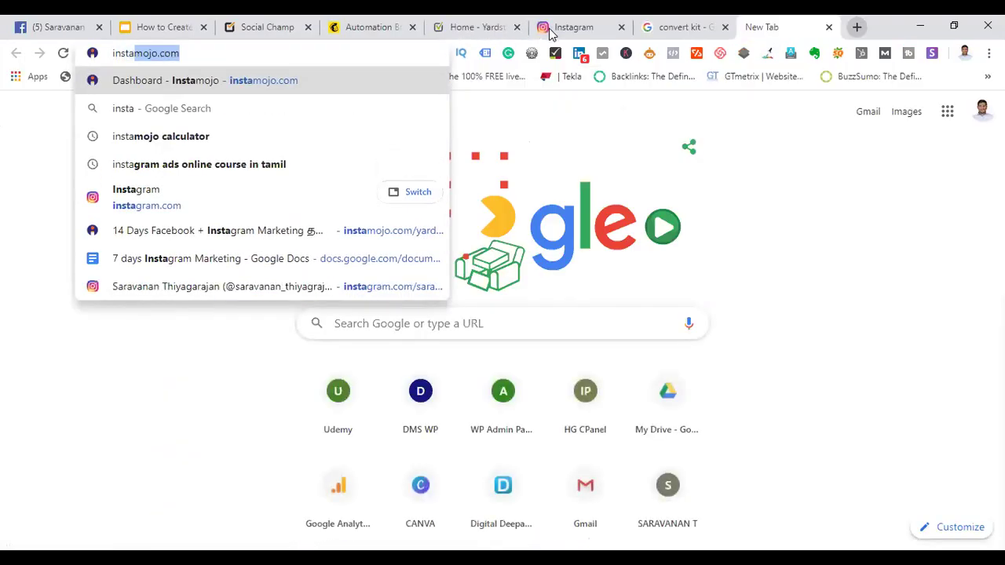
key(Return)
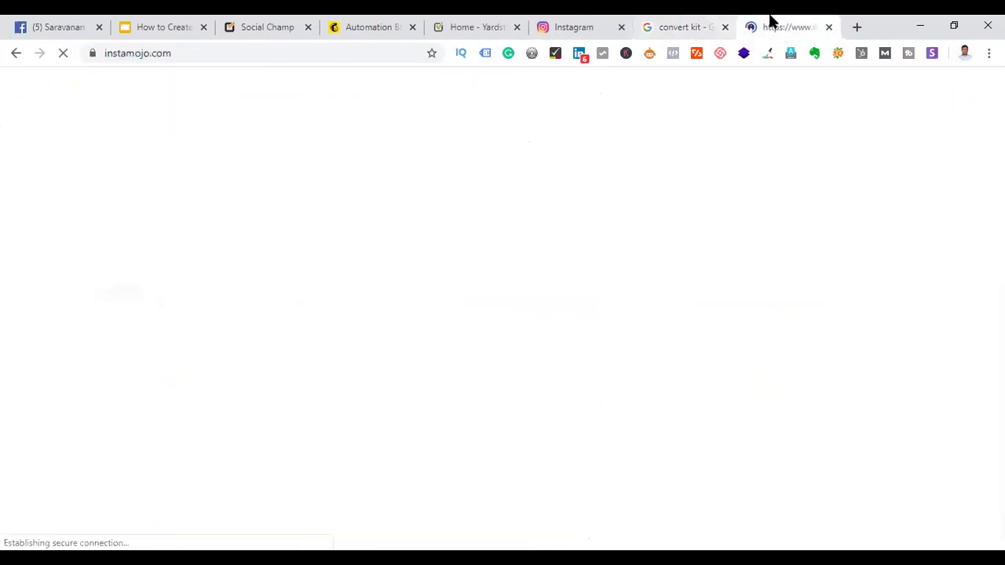
key(ctrl+shift+Tab)
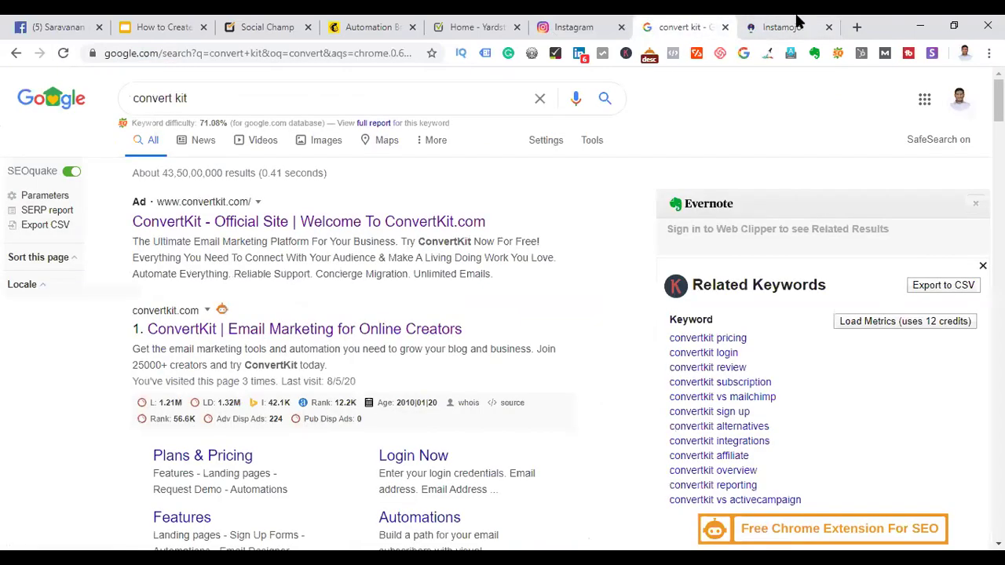
click(748, 22)
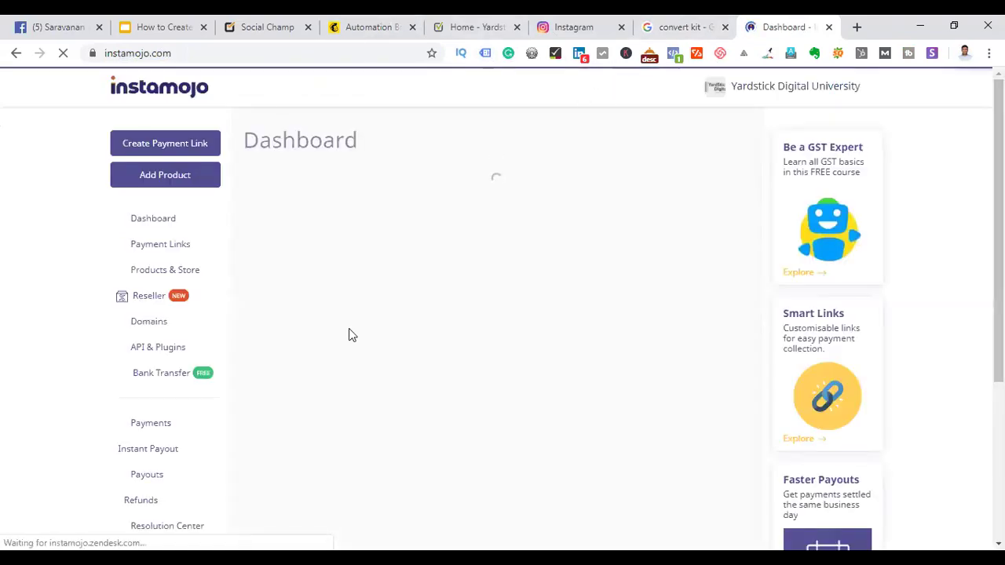
- Under Products & Store, make the Marketing Automation Webinar product inactive
click(170, 271)
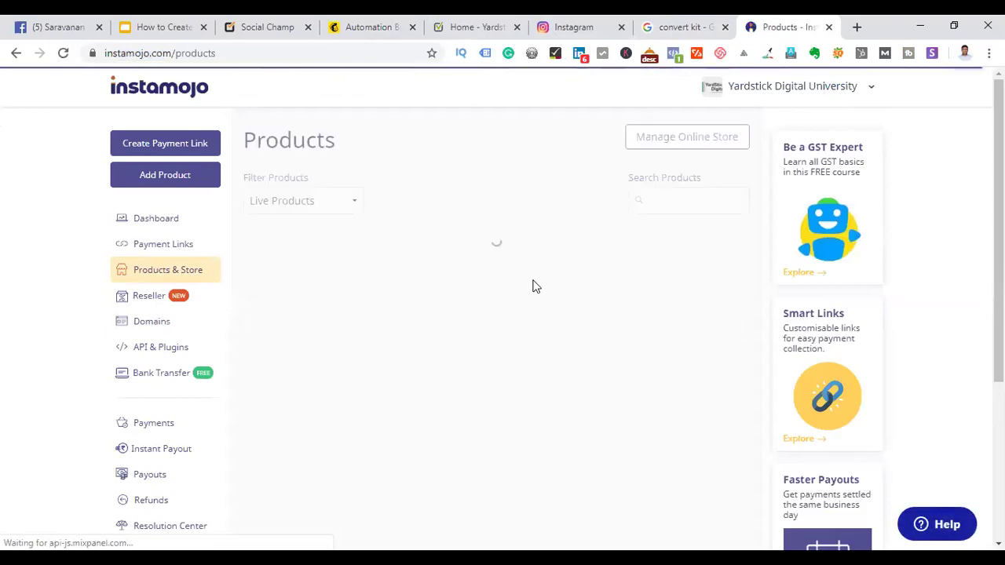
drag(259, 240, 433, 243)
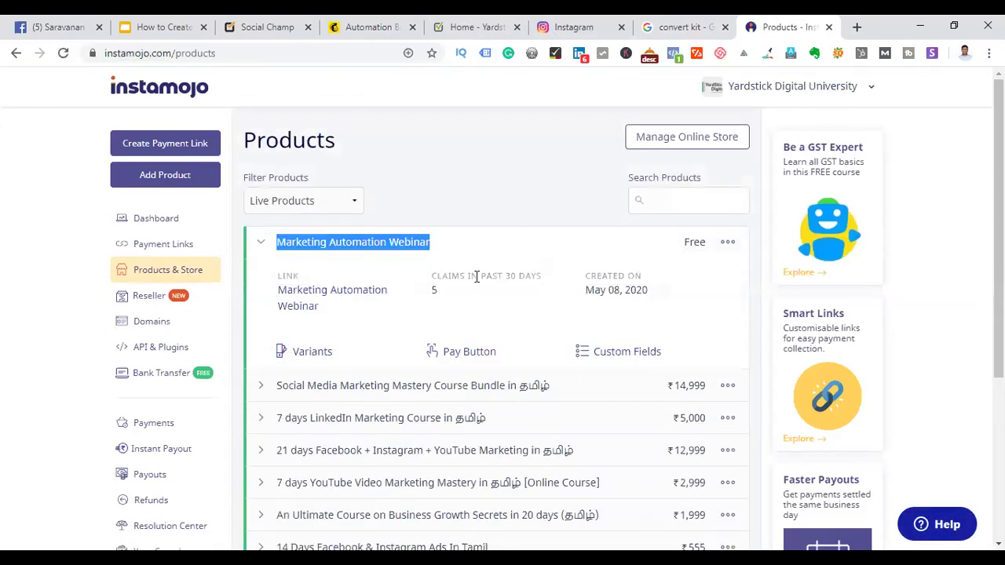
click(728, 243)
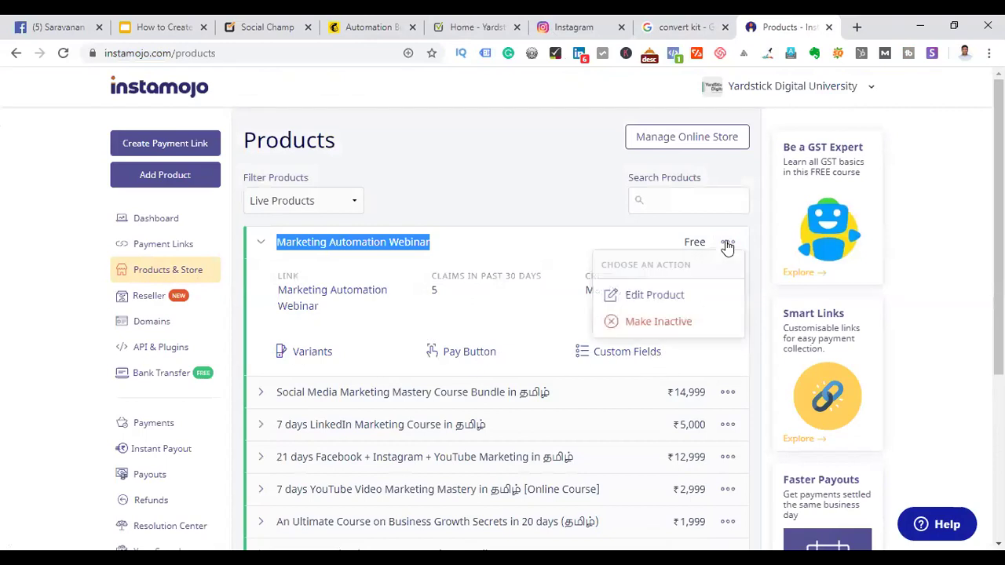
click(683, 322)
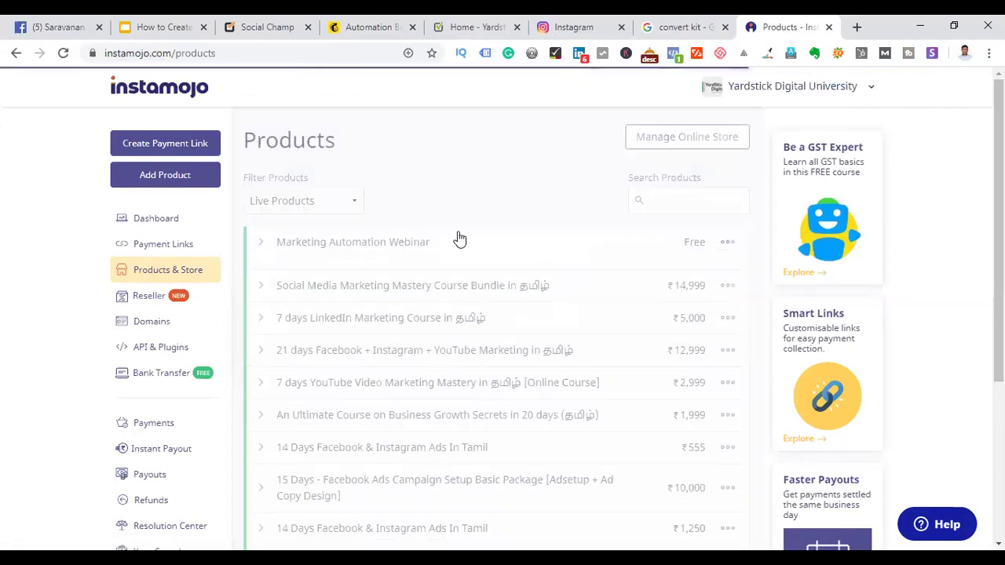
scroll(749, 275, down, 1)
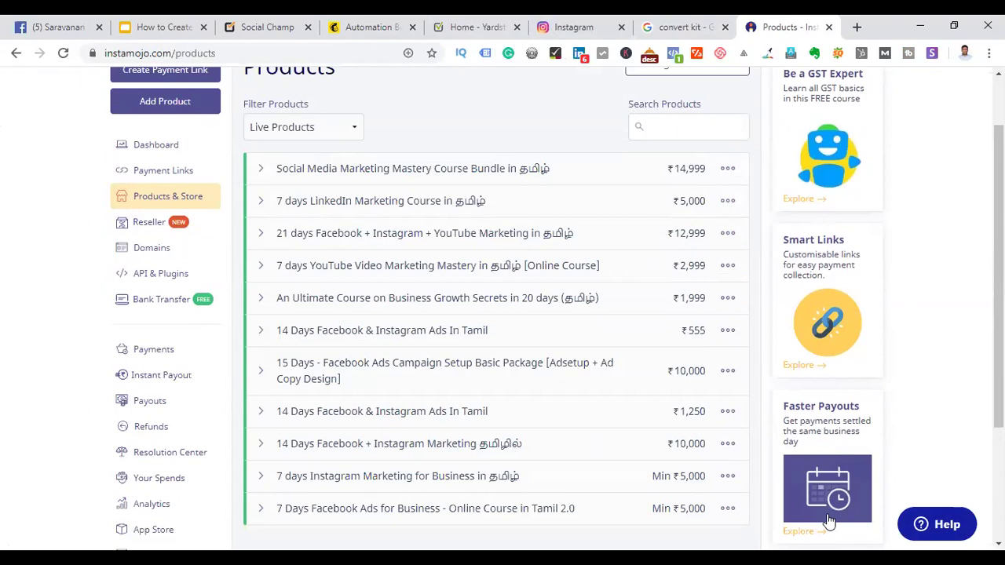
- Search Google for 'facebook policies' in a new tab, fixing the typo
click(857, 28)
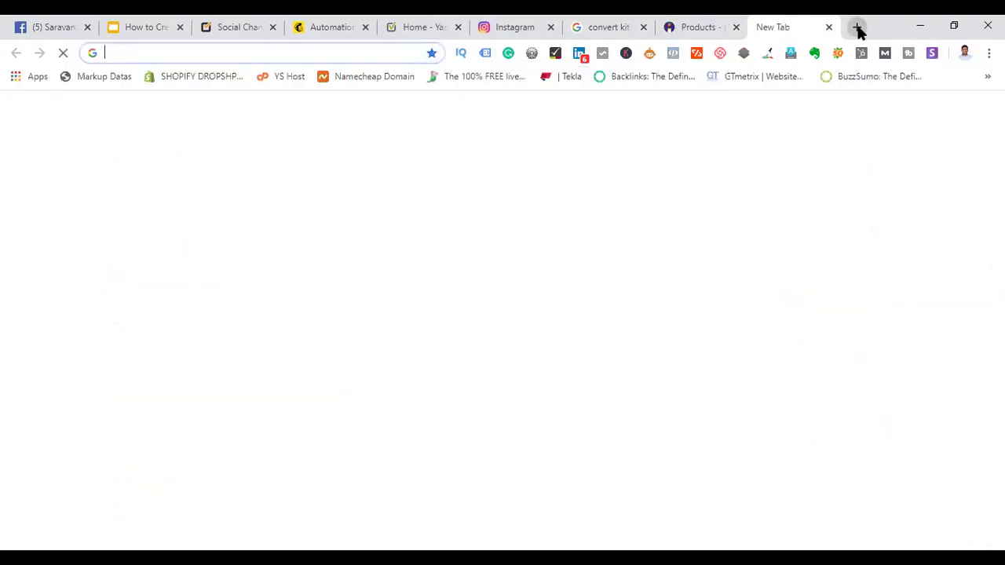
text(facebook )
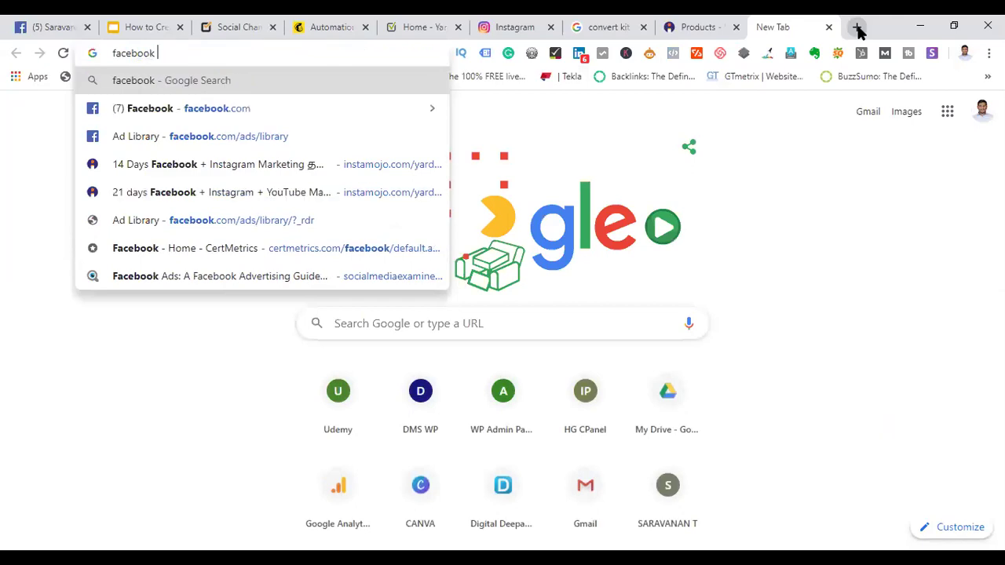
text(policioed)
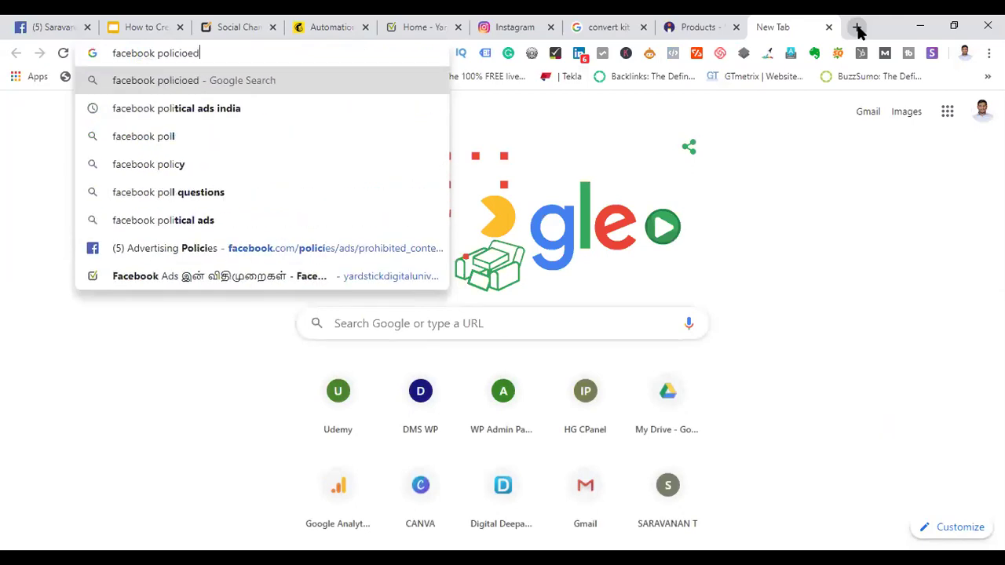
key(BackSpace)
key(BackSpace)
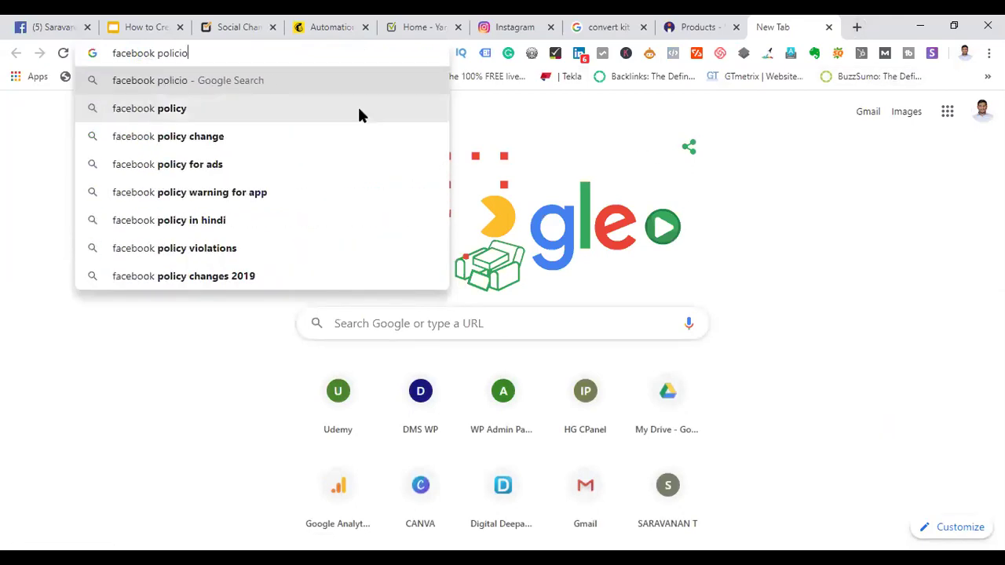
text(es)
key(Return)
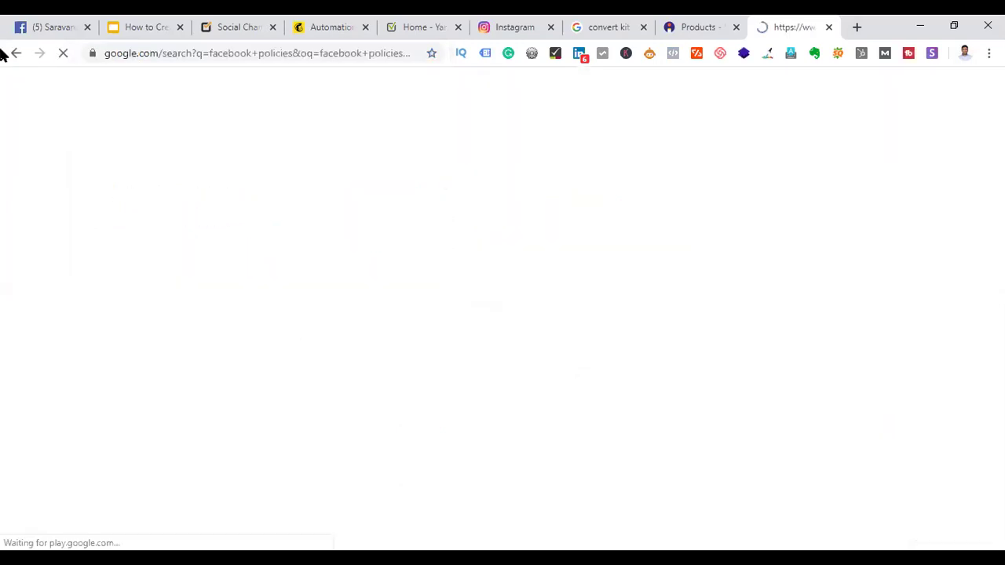
- Open the facebook.com/policies result and reload the Terms and Policies page
click(267, 223)
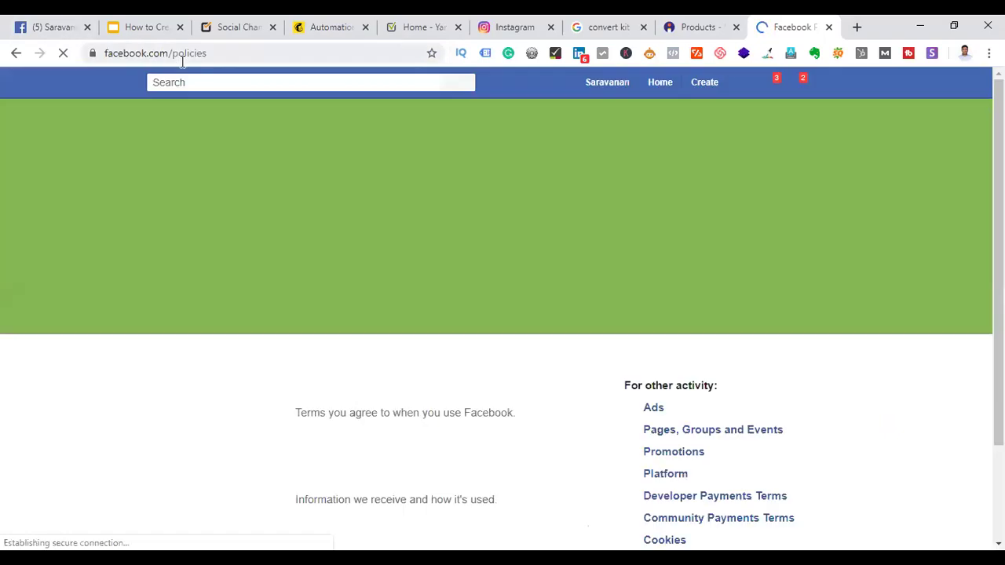
click(180, 54)
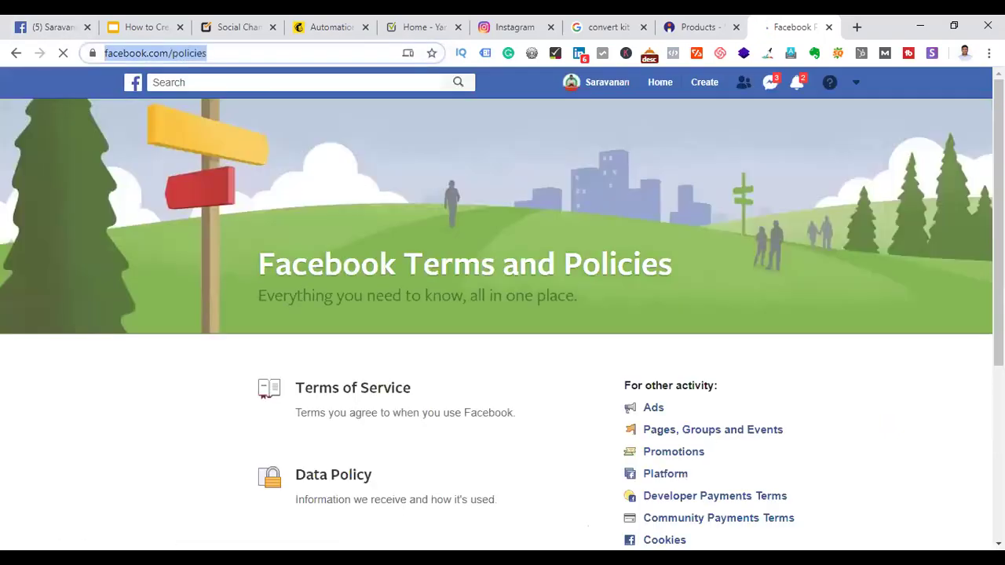
key(Return)
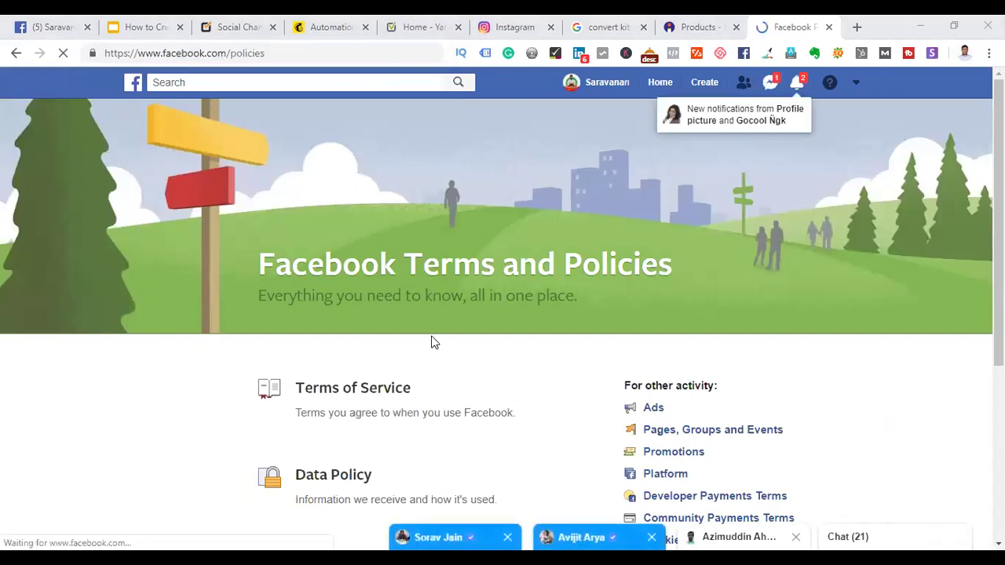
scroll(433, 342, down, 3)
scroll(448, 346, up, 3)
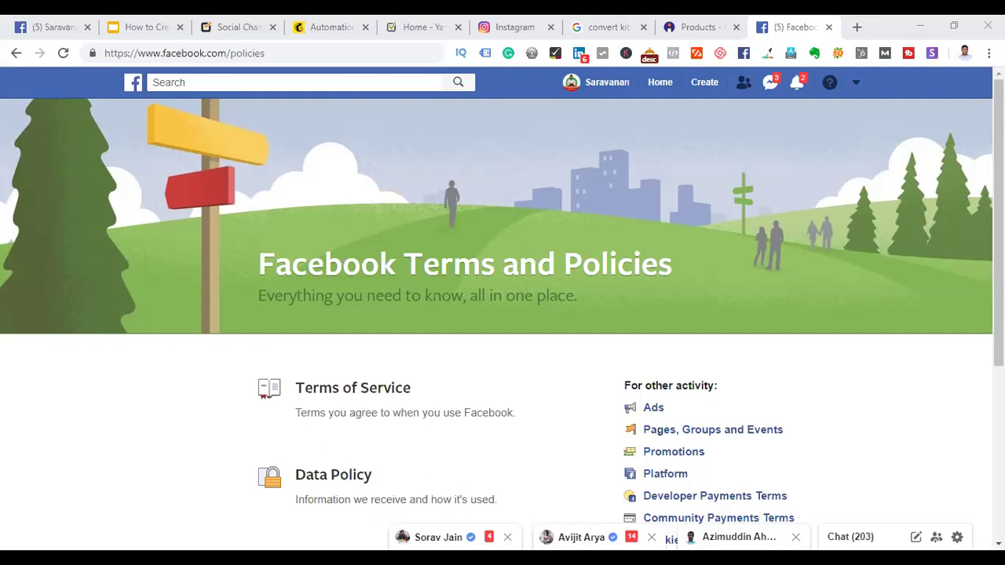
- Search Google for 'sendapp' in a new tab
click(858, 29)
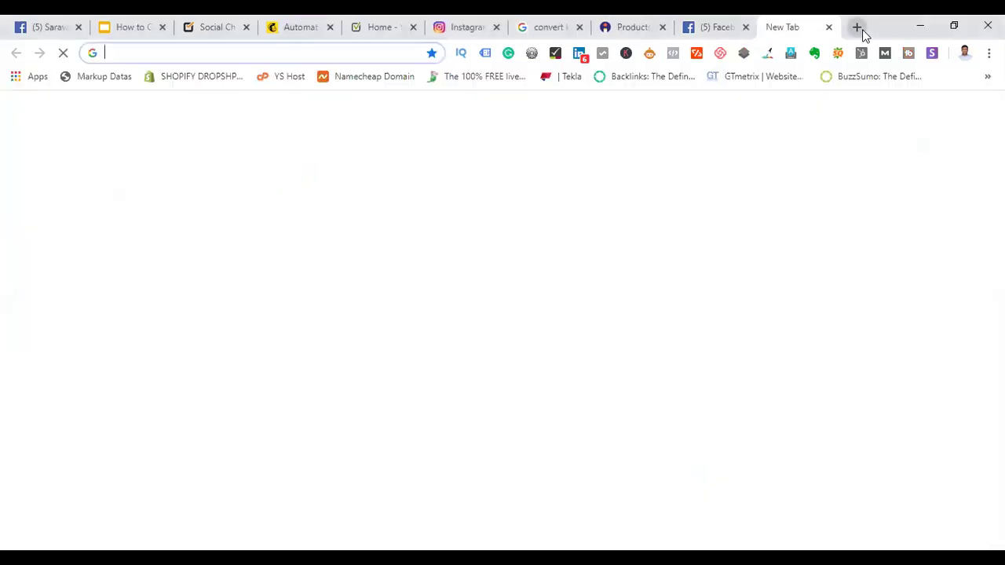
text(sem)
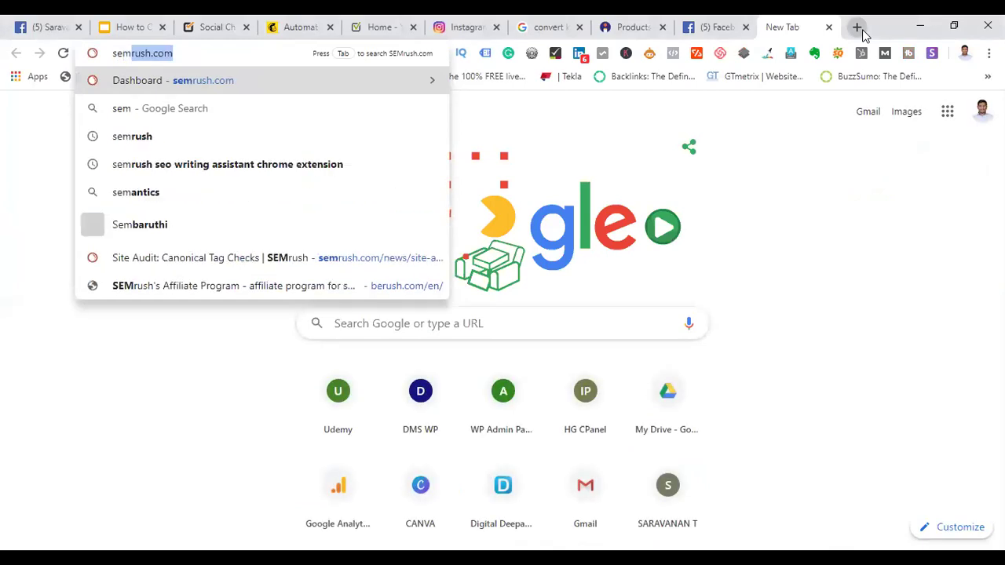
key(BackSpace)
key(BackSpace)
text(ndapp)
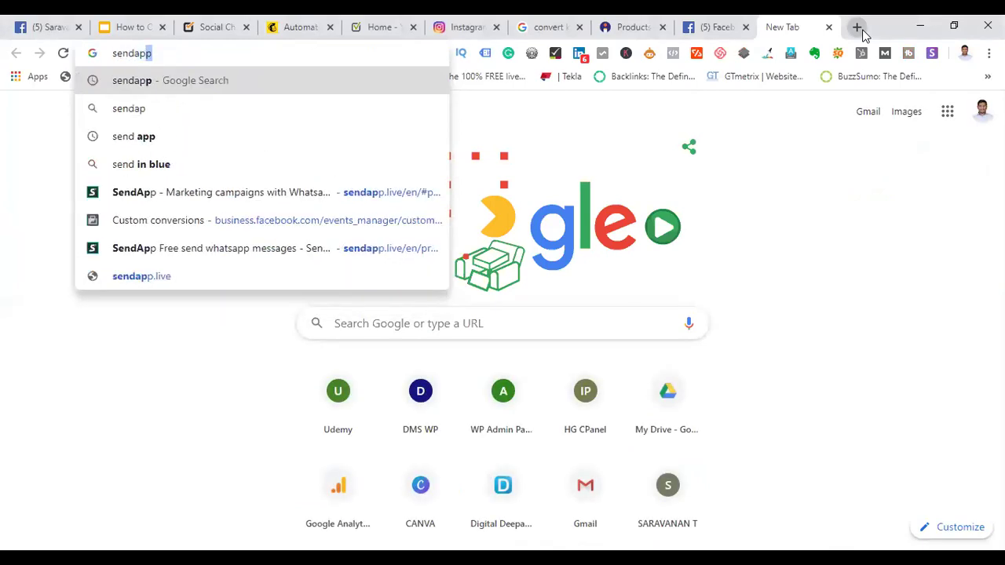
key(Return)
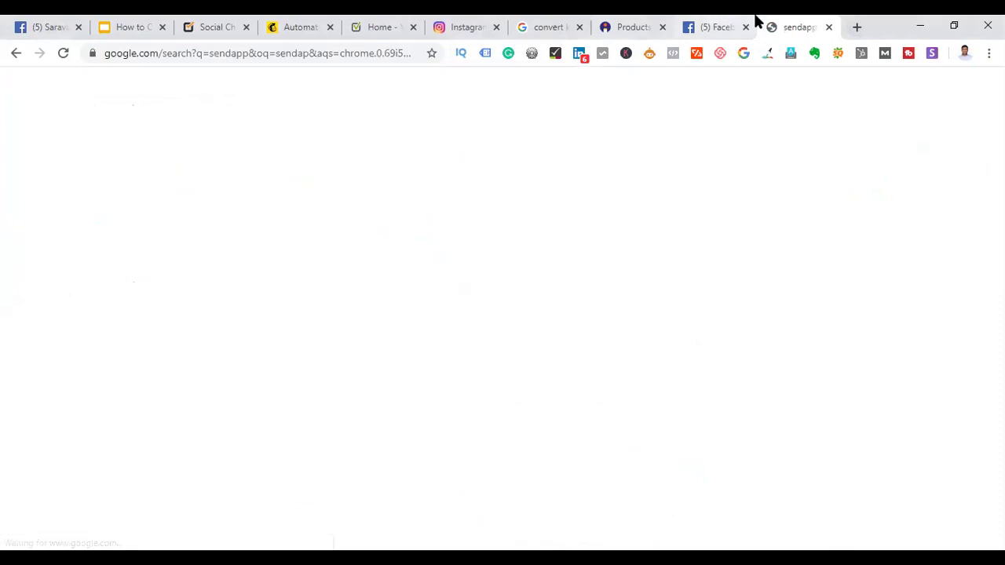
- Scan the results and bring up link options on the top SendApp result
scroll(249, 225, down, 1)
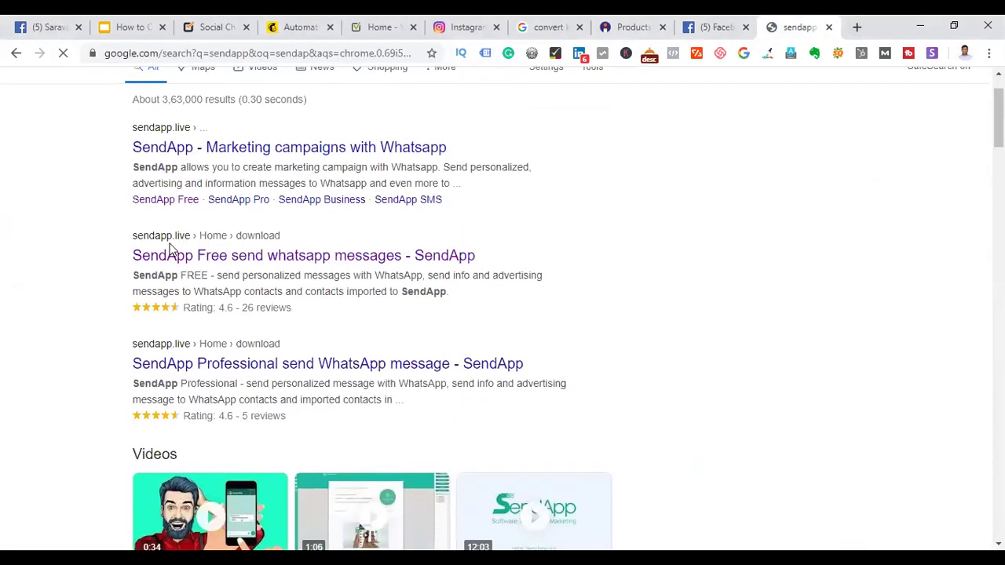
scroll(170, 249, up, 1)
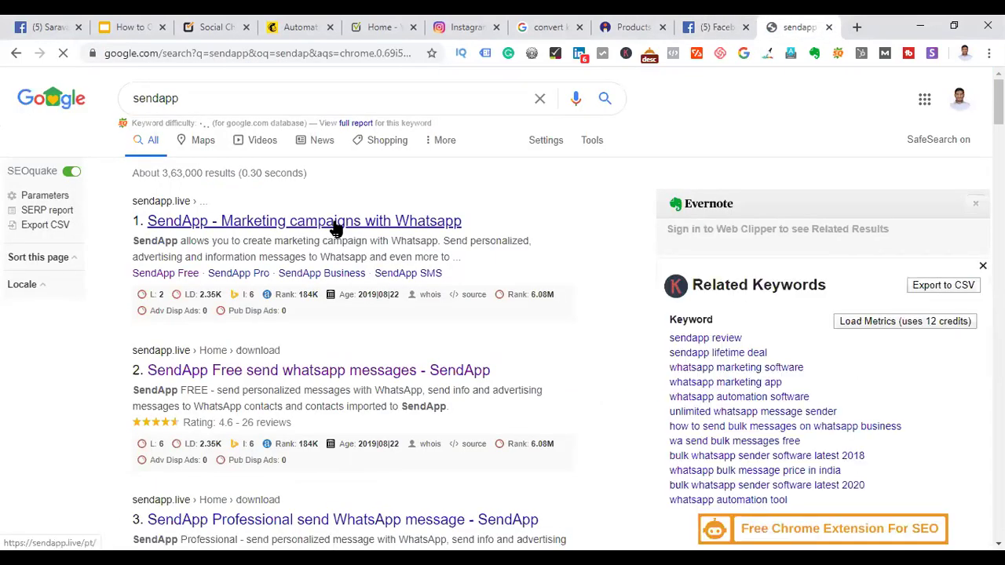
scroll(337, 225, down, 2)
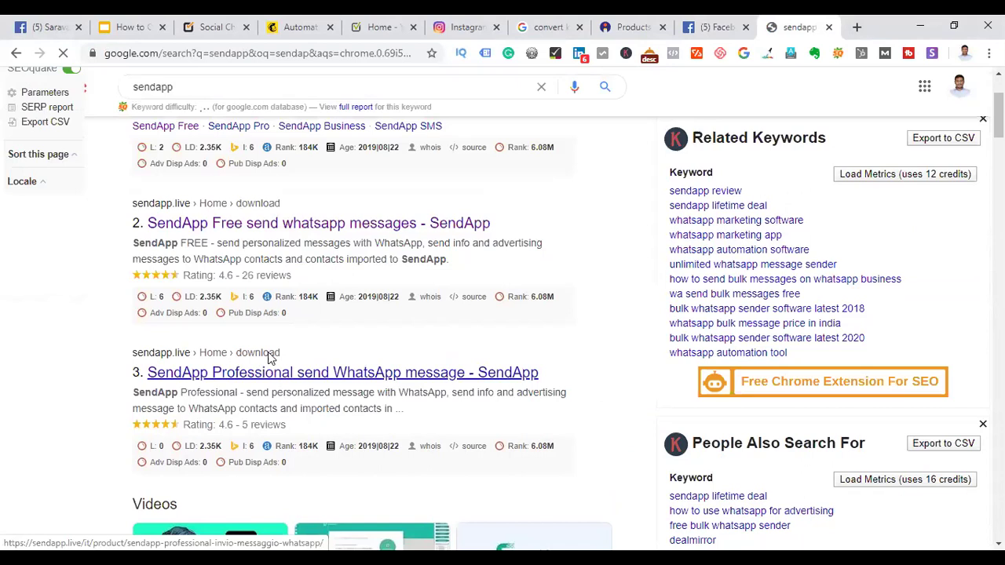
scroll(259, 338, up, 2)
right_click(207, 208)
- Open the SendApp site and switch between its tabs until sendapp.live/en/ is shown
click(233, 216)
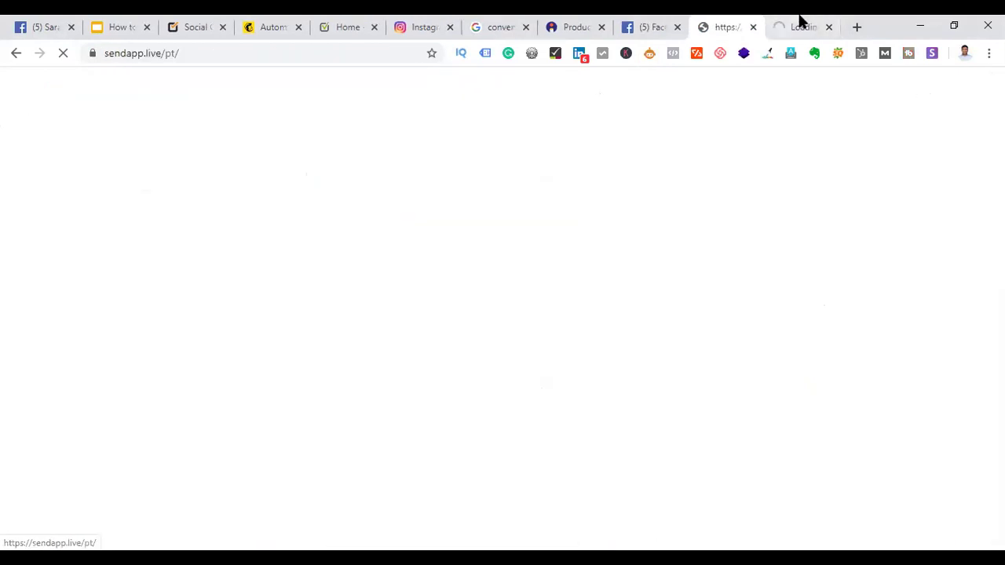
click(197, 52)
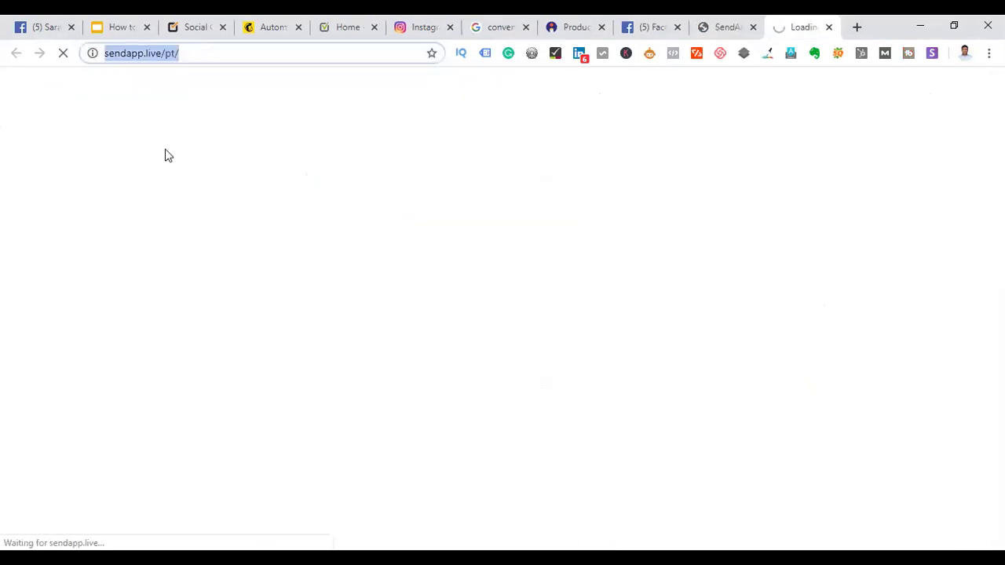
click(857, 27)
click(736, 27)
click(790, 26)
click(735, 26)
click(795, 20)
click(710, 22)
click(664, 28)
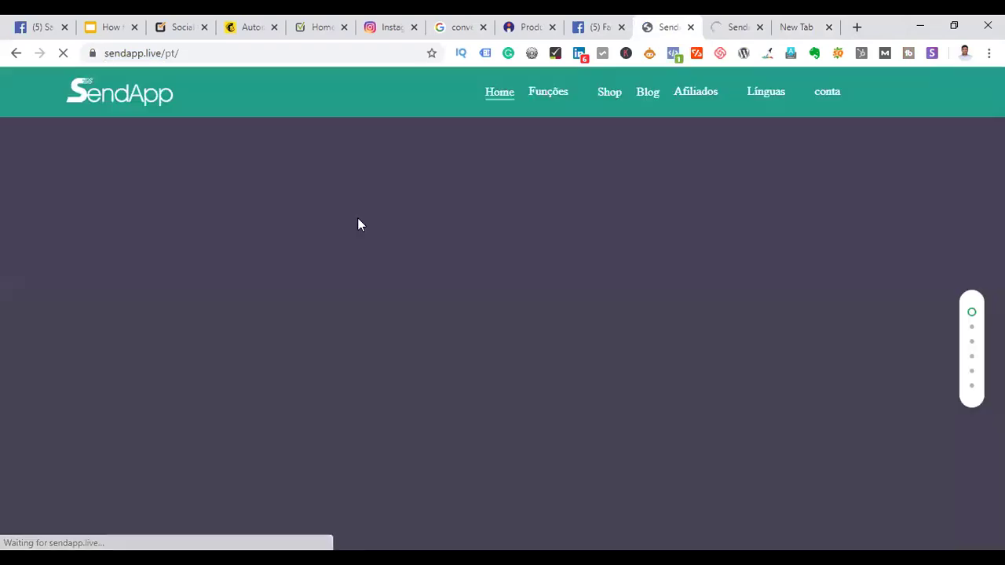
click(189, 54)
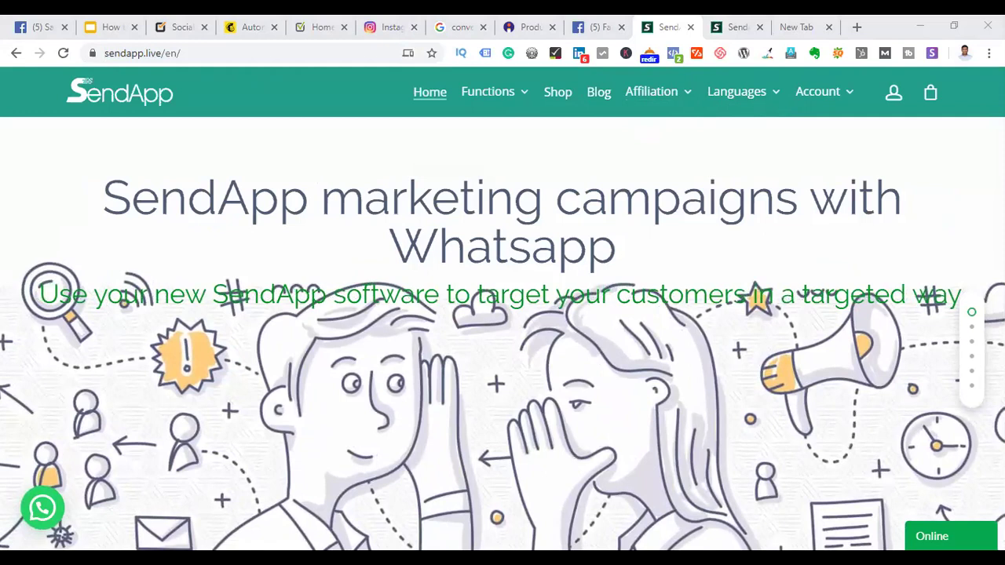
- Check the Facebook tab's notifications, then move on to the Mailchimp tag-triggered automation
scroll(558, 411, down, 1)
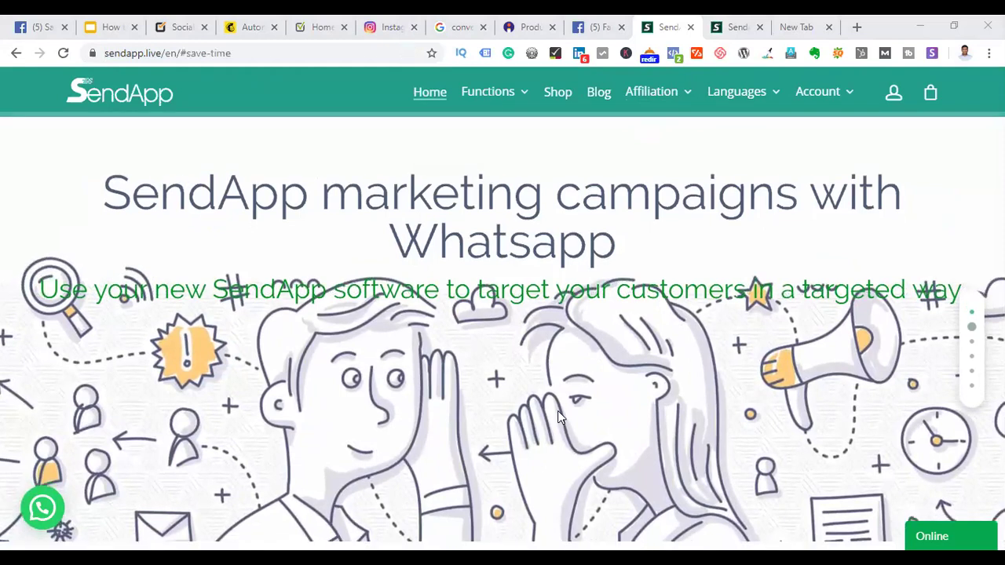
scroll(700, 19, up, 1)
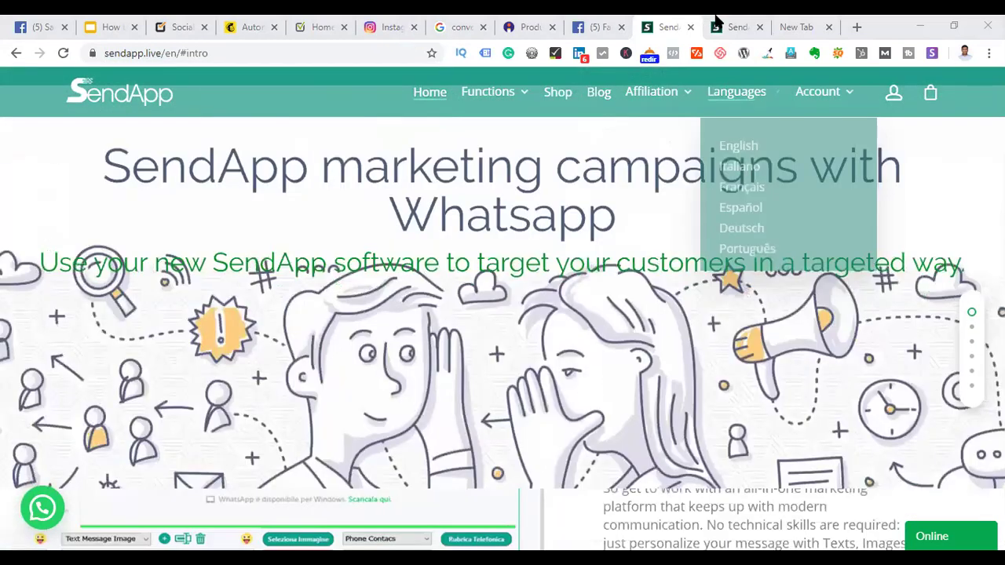
click(597, 24)
click(796, 83)
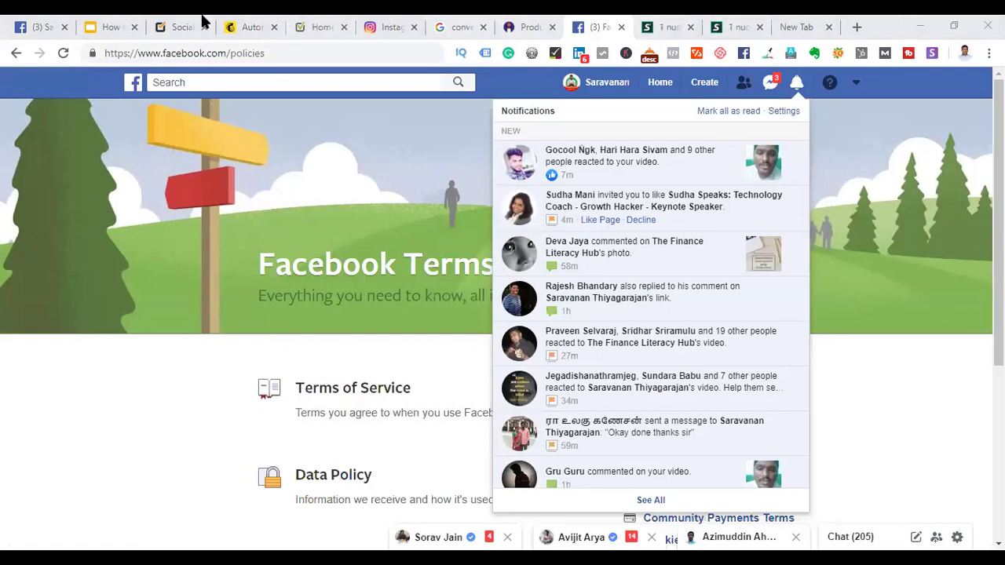
click(179, 27)
key(ctrl+Tab)
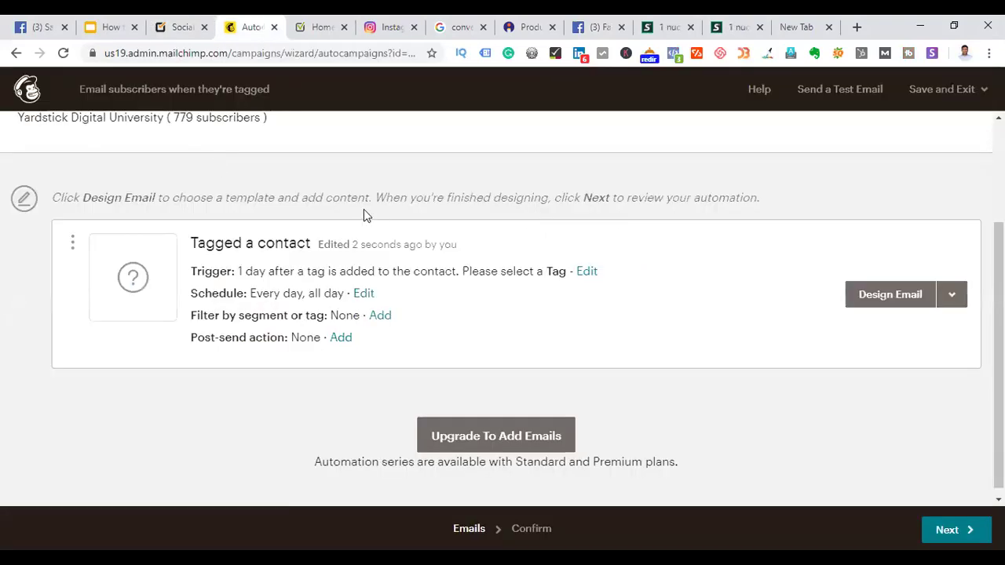
- Scroll to the top of the Mailchimp automation, cycle through the Slides, Instagram and Yardstick tabs, then return
scroll(299, 189, up, 1)
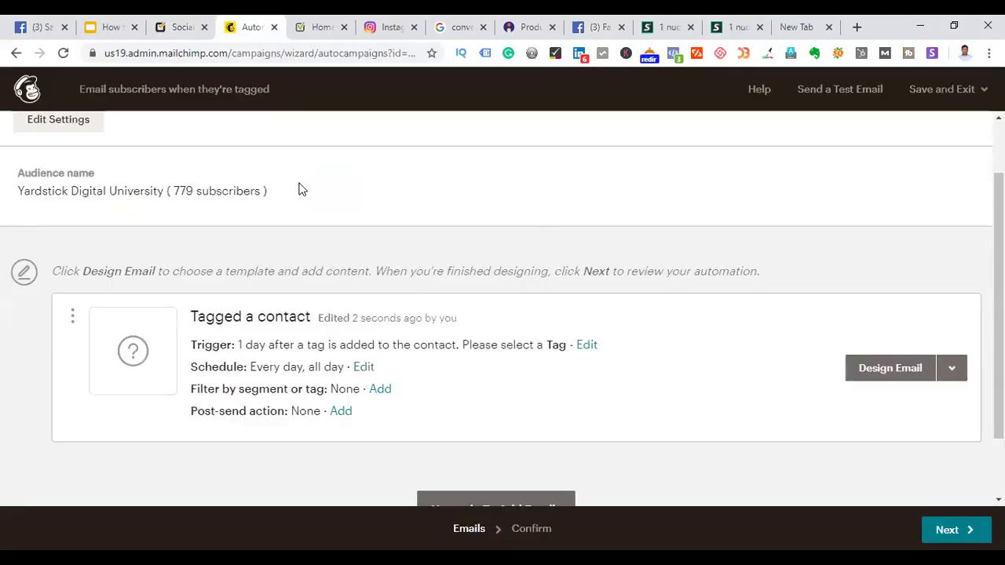
scroll(299, 189, up, 1)
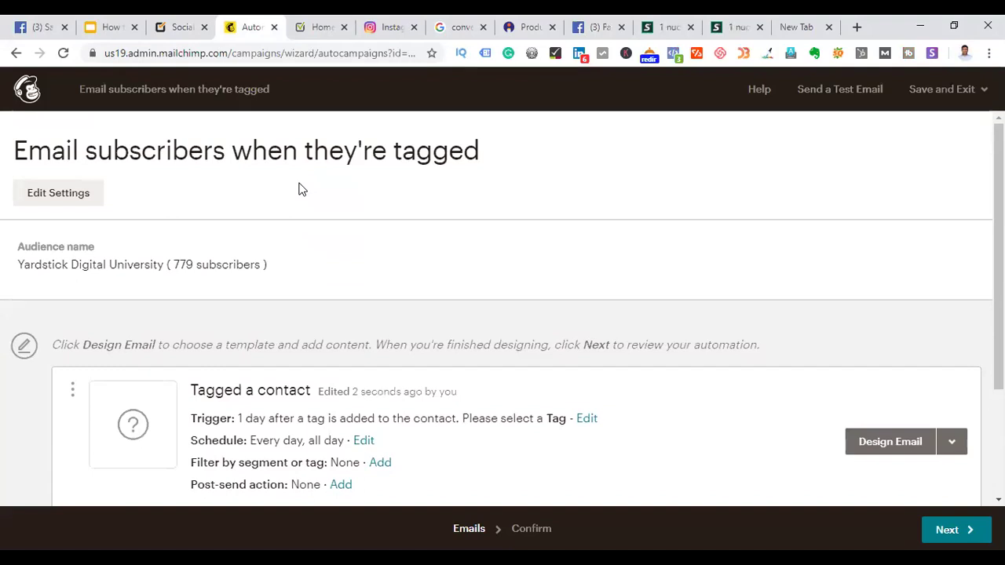
click(92, 22)
click(384, 24)
click(314, 24)
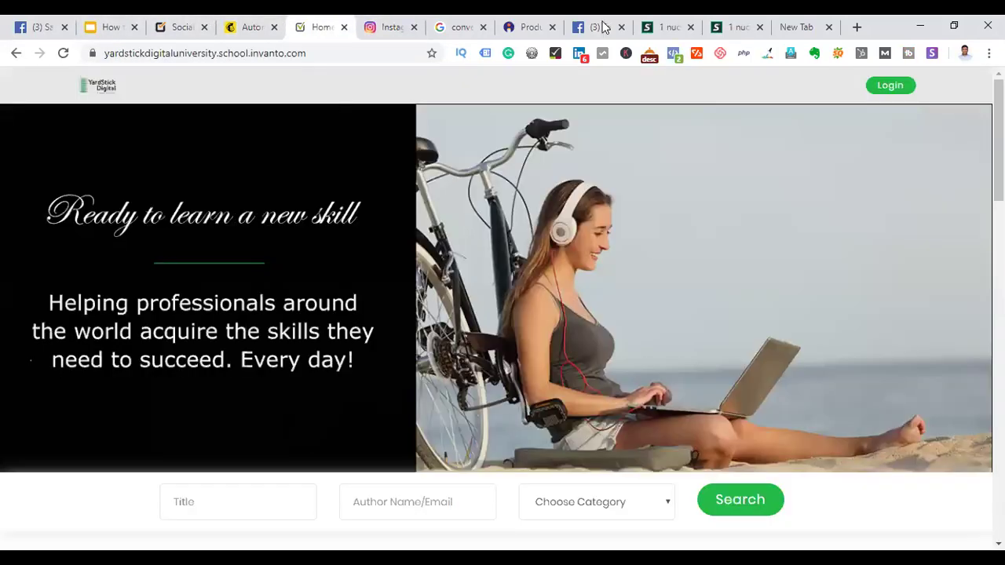
key(ctrl+shift+Tab)
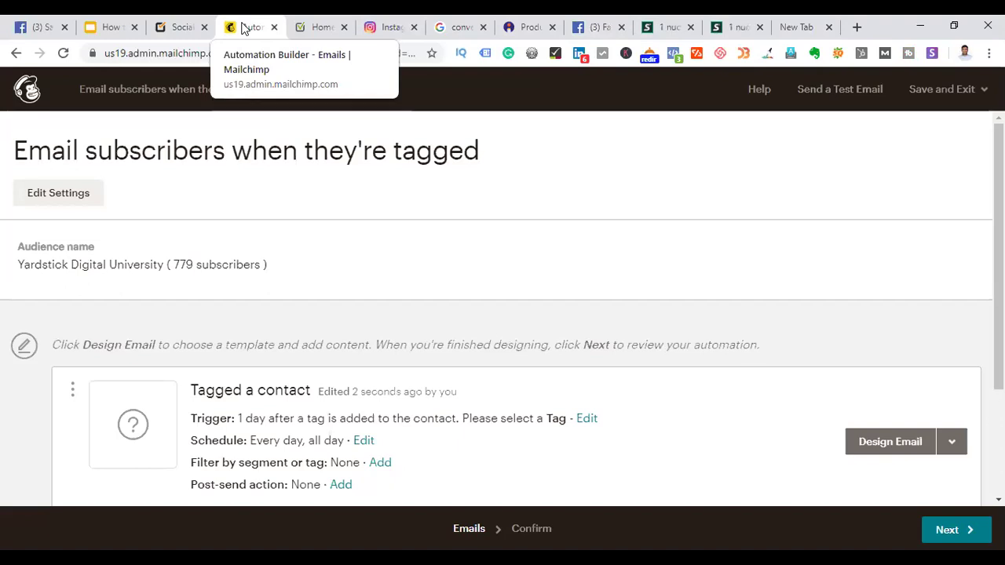
- Glance at the Yardstick school page, return to Mailchimp, then bring up the Instagram home feed
click(310, 22)
click(242, 26)
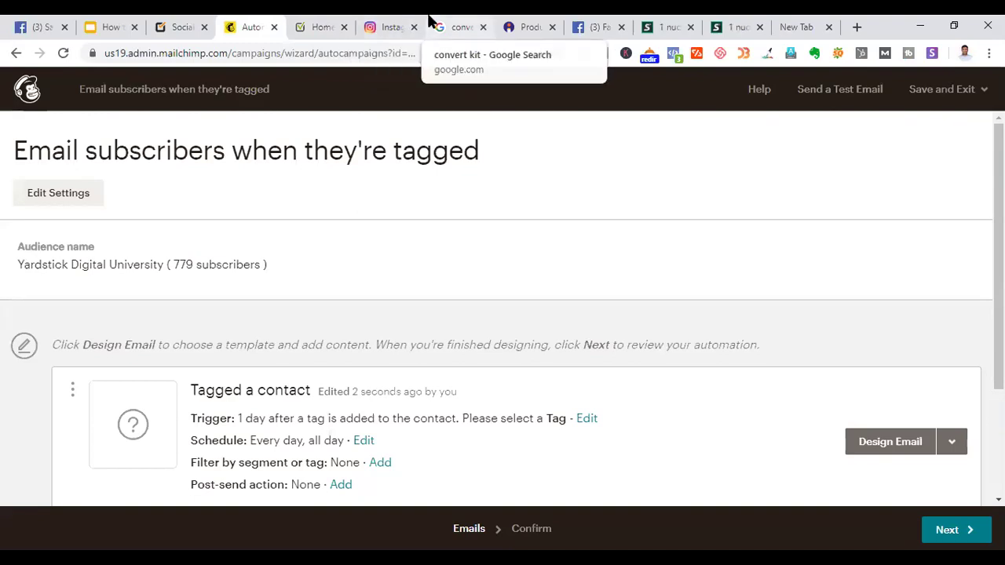
click(382, 22)
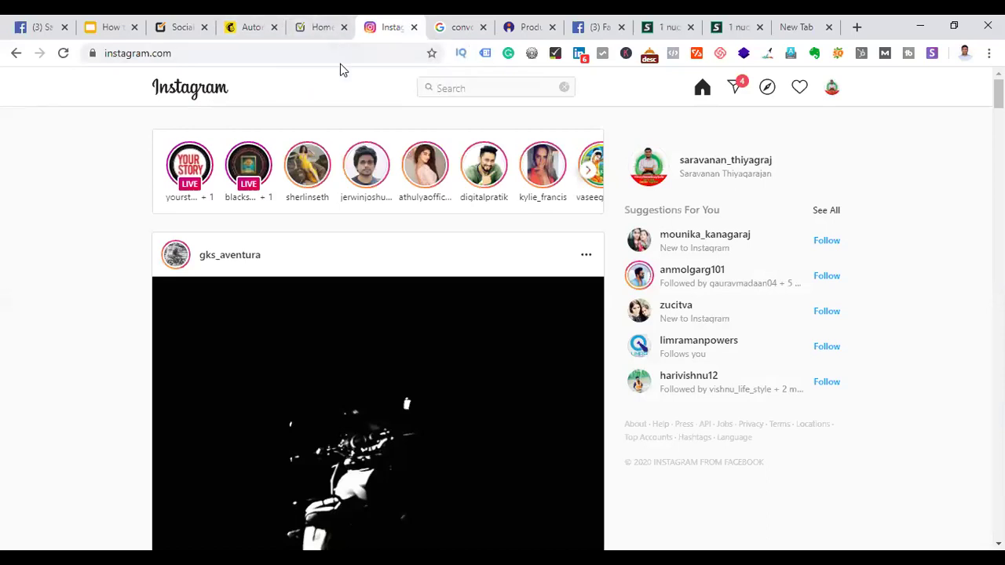
click(471, 23)
click(397, 23)
click(462, 27)
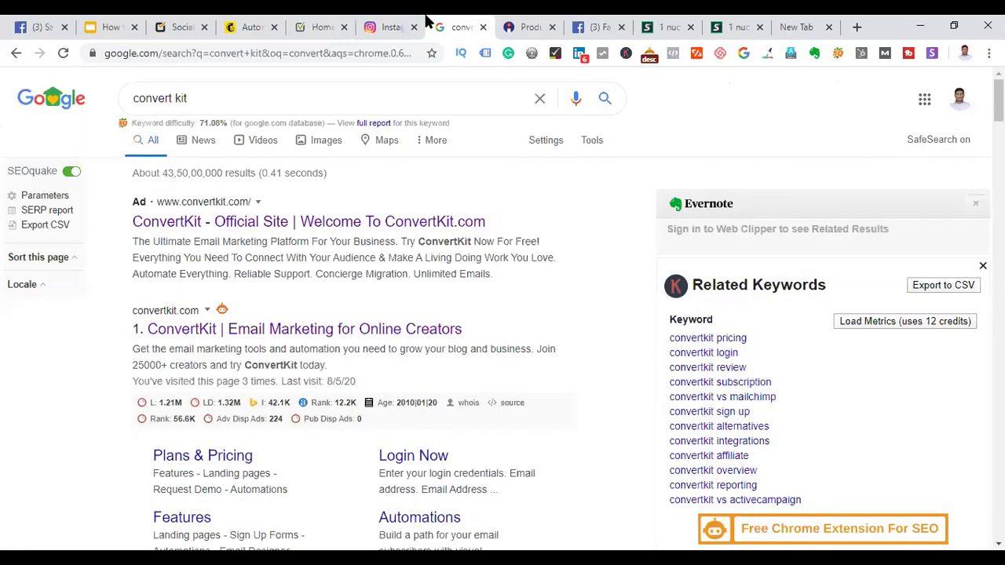
click(395, 22)
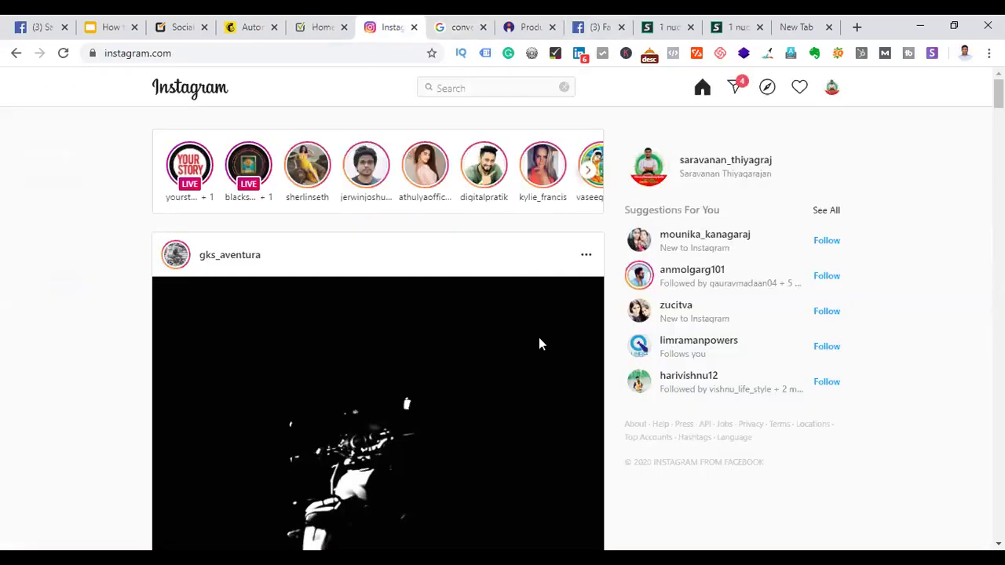